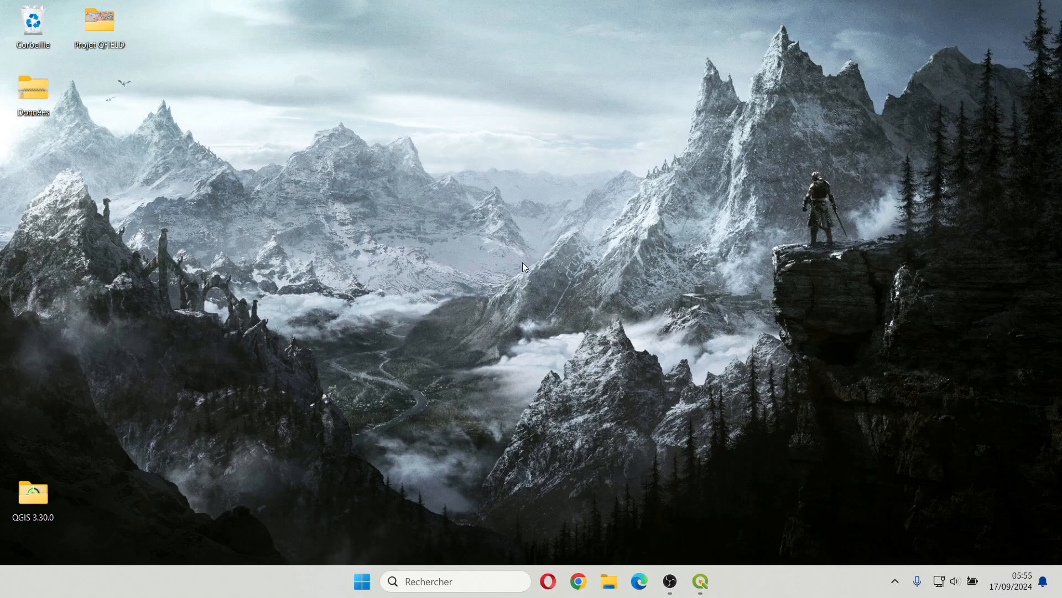
Step: Create a new folder named BD_TD2_Jul_Ber on the desktop
right_click(375, 198)
mouse_move(491, 302)
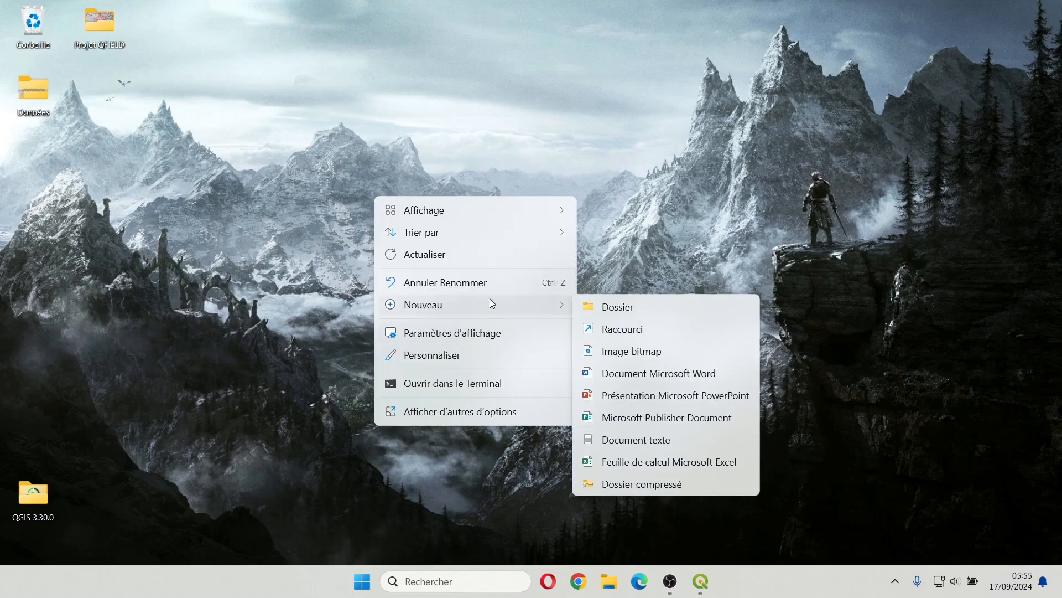
click(634, 313)
text(B)
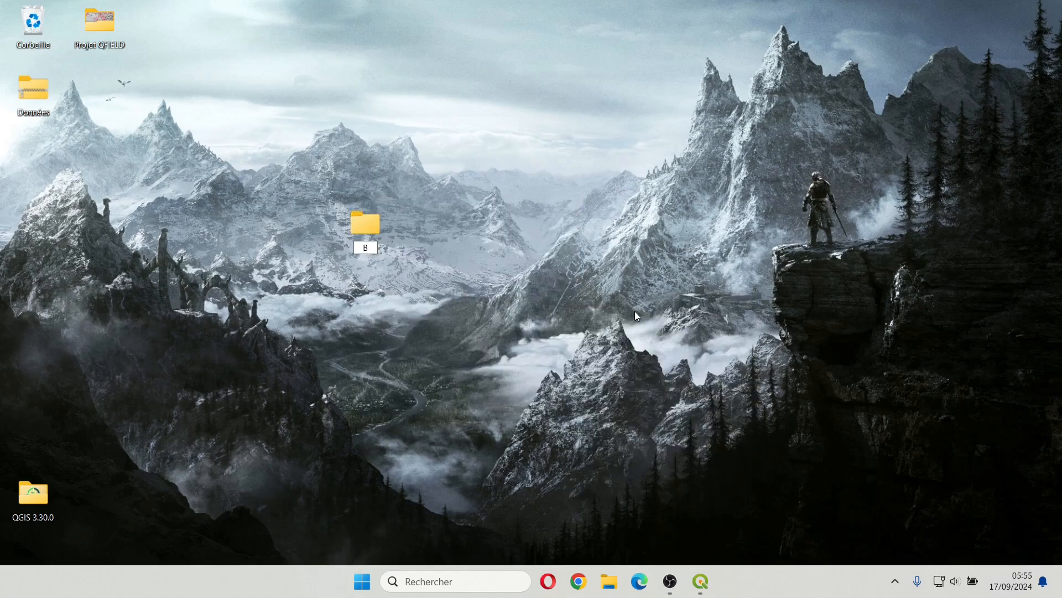
text(D_TD2_Jul_Ber)
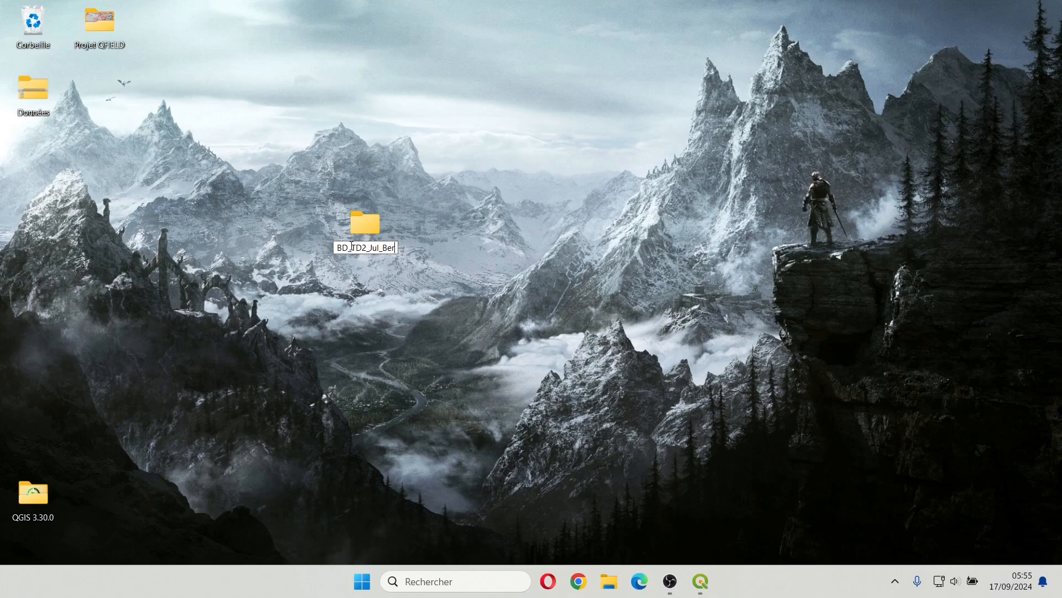
key(Return)
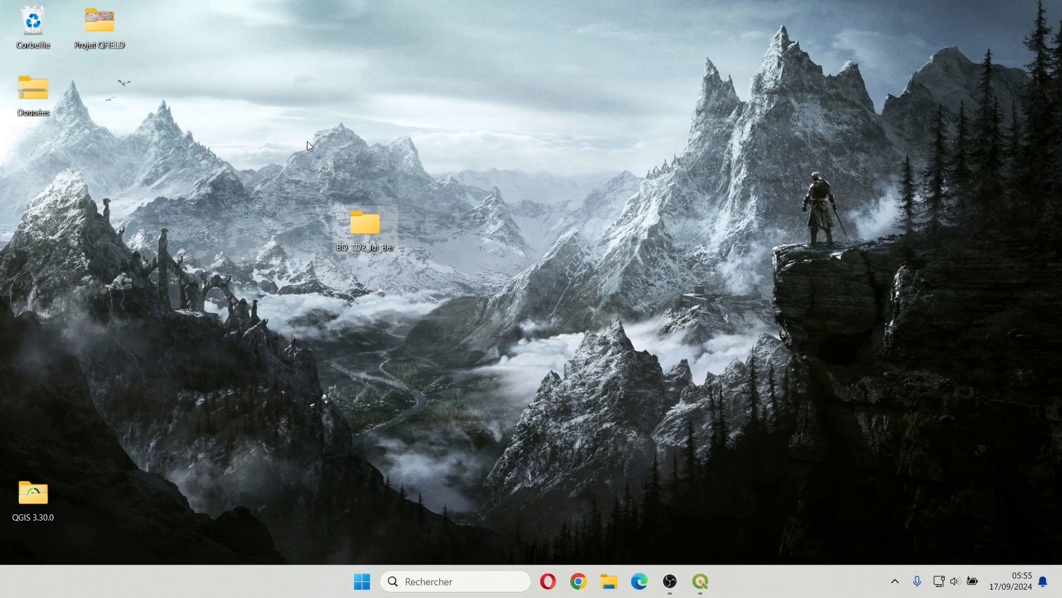
Step: Open the Données archive from the desktop in 7-Zip and extract its Données folder into the BD_TD2_Jul_Ber folder
drag(28, 100, 448, 233)
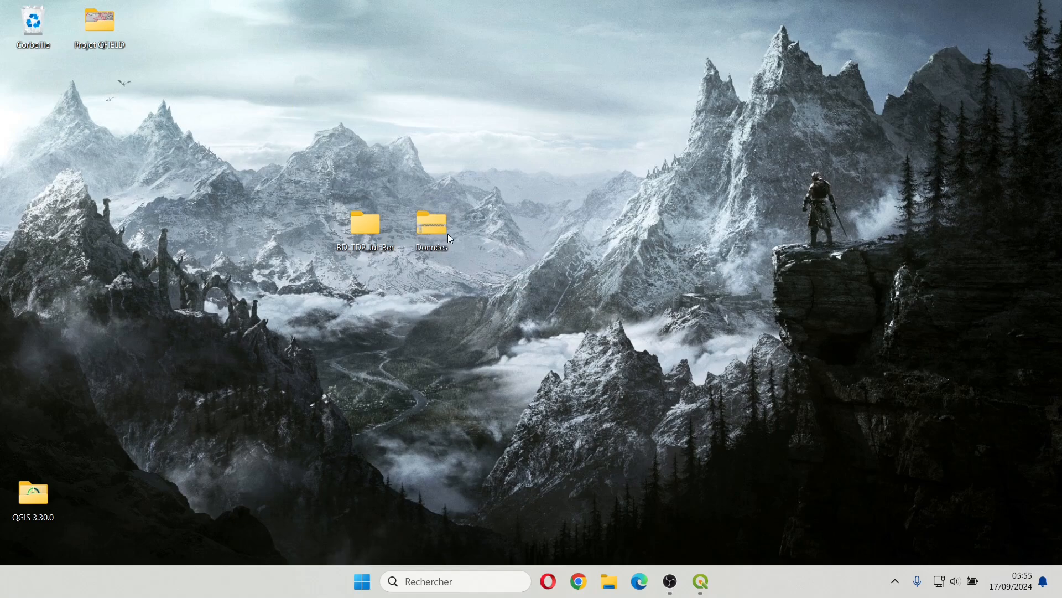
right_click(419, 217)
click(464, 410)
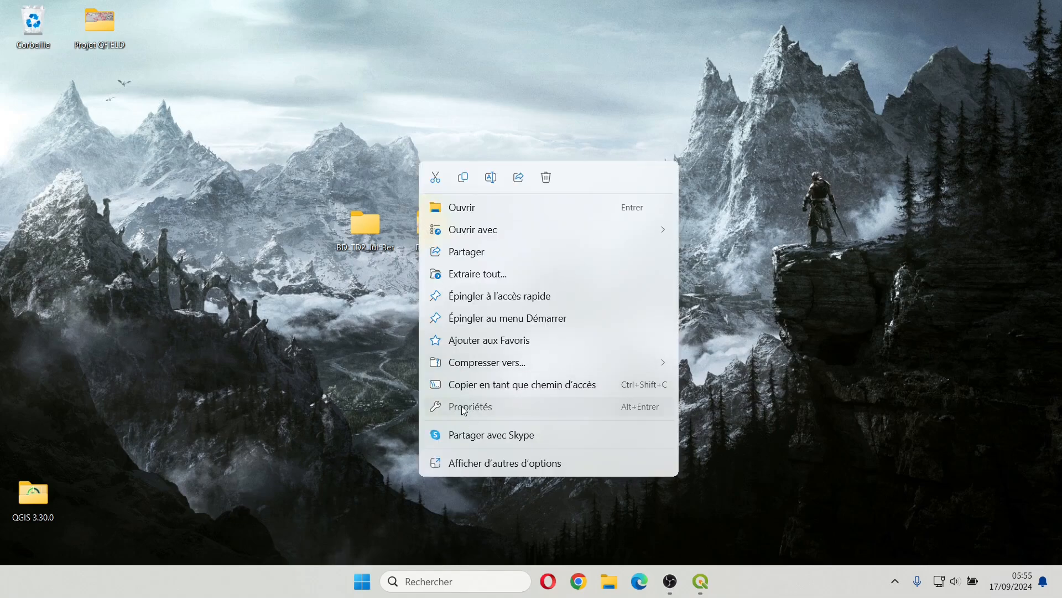
click(481, 462)
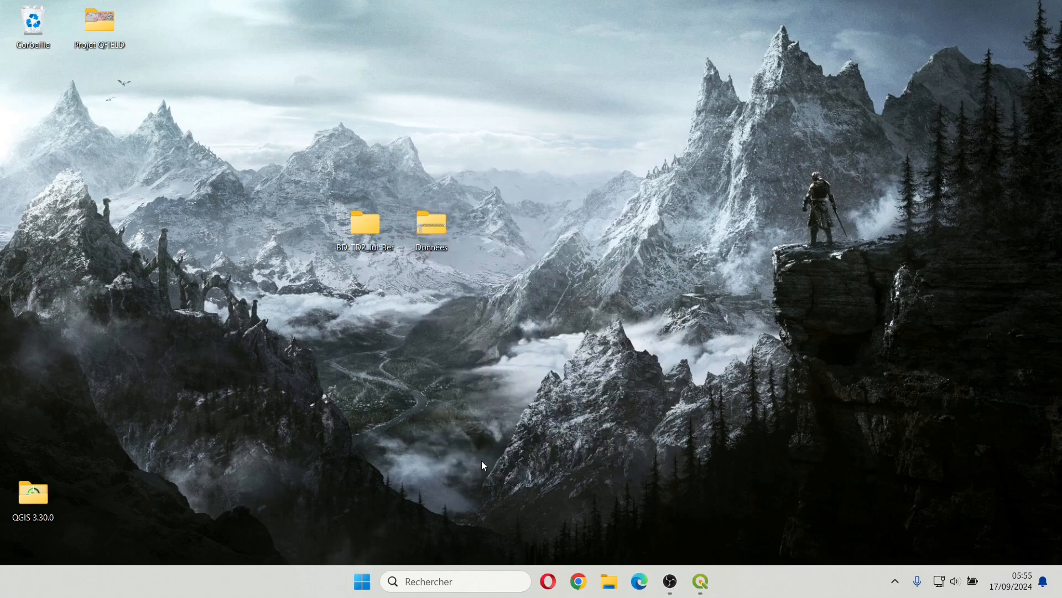
mouse_move(526, 310)
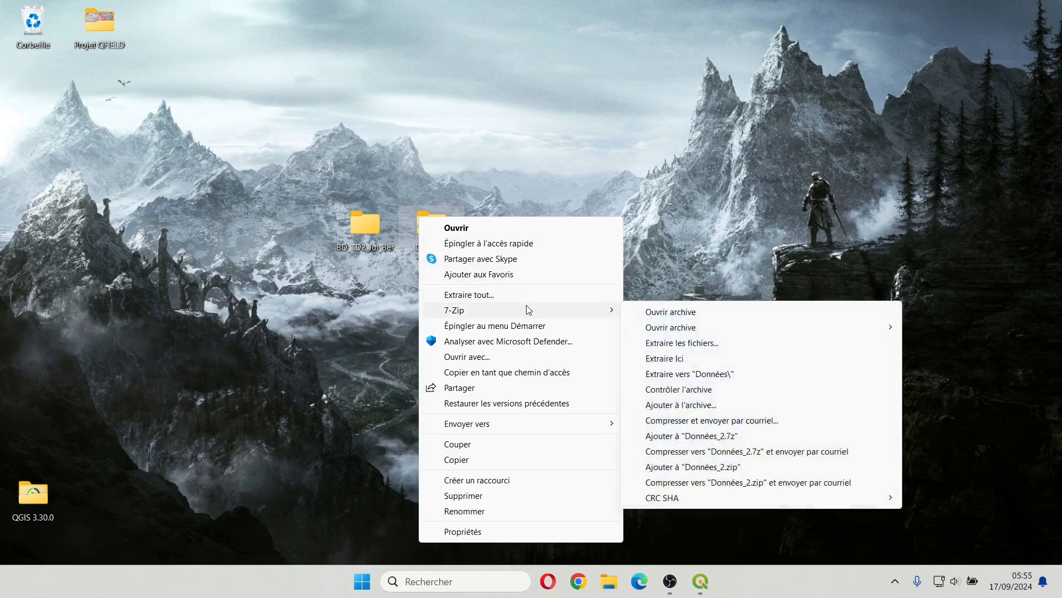
click(661, 314)
drag(399, 105, 669, 111)
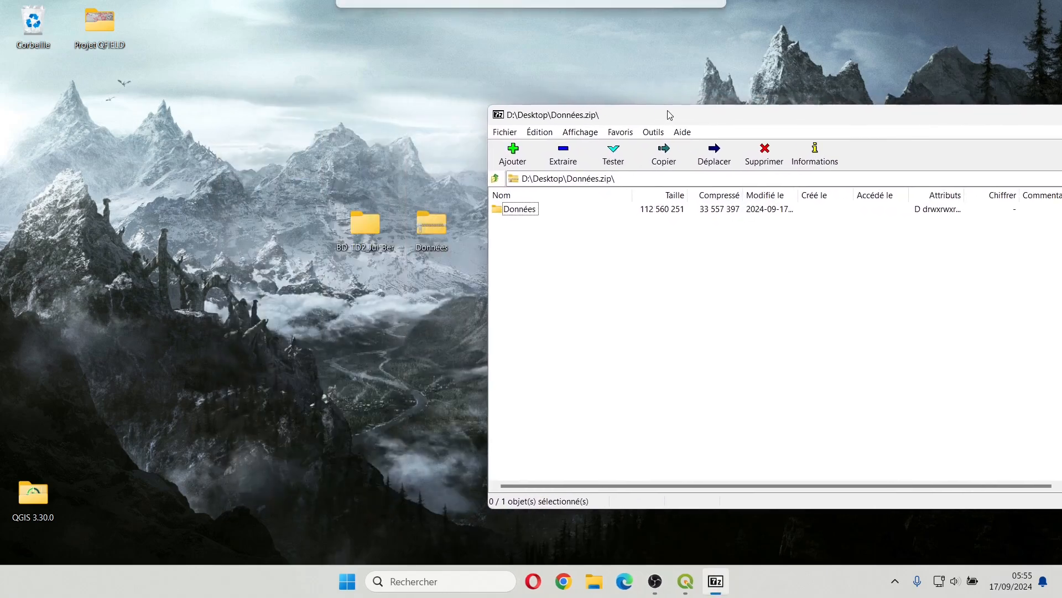
drag(519, 209, 357, 232)
Step: Close the archive window and delete the Données zip archive from the desktop
drag(830, 114, 430, 159)
click(859, 159)
drag(496, 161, 419, 260)
key(Delete)
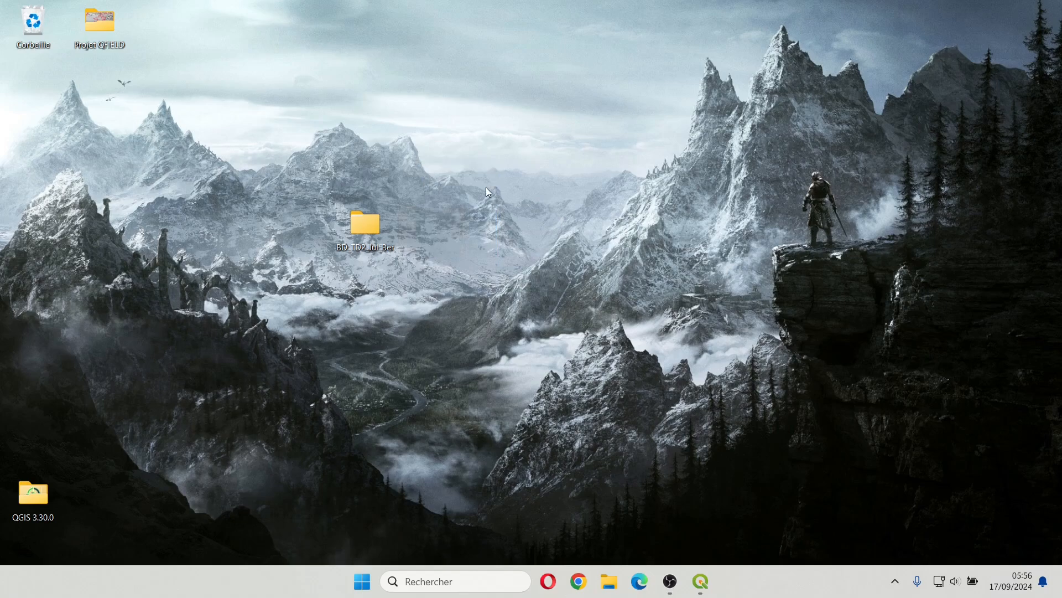
Step: Open the Données folder inside BD_TD2_Jul_Ber and examine the SC25_TOPO_0780_6900_L931 TIF image and its tfw, aux and ovr companion files
double_click(363, 222)
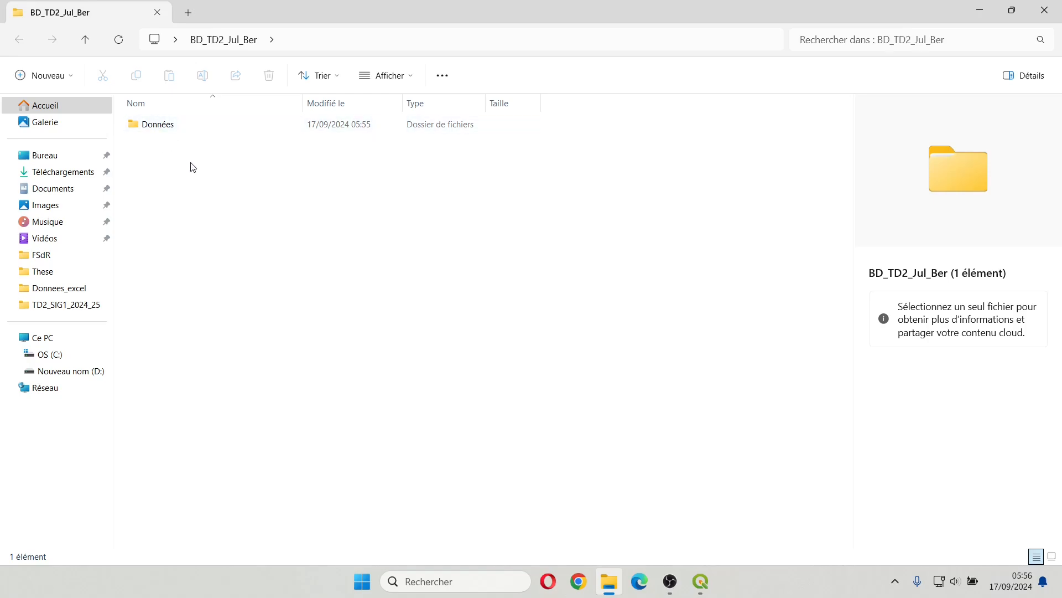
double_click(165, 131)
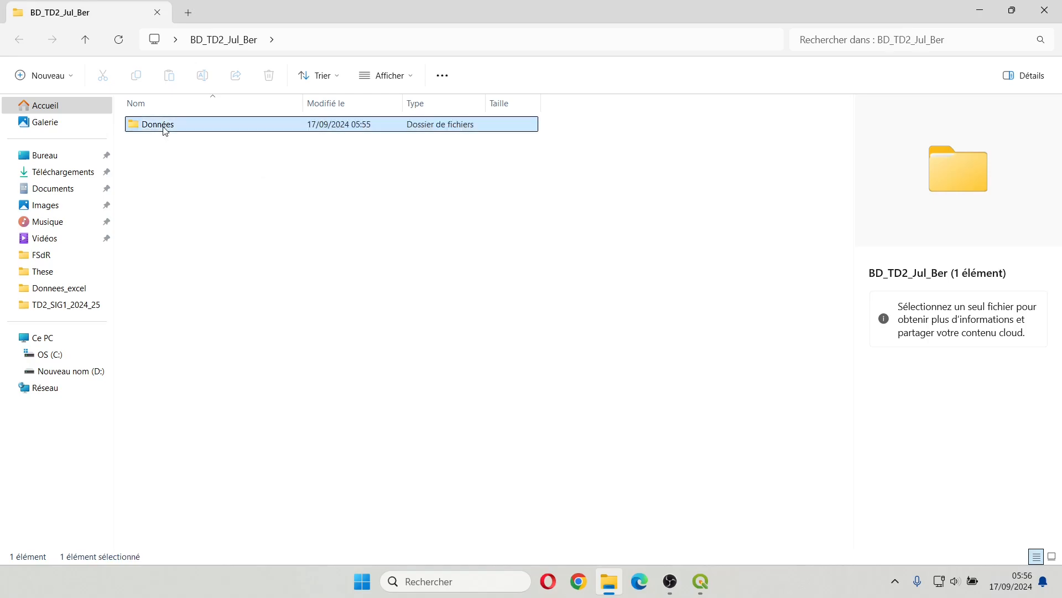
drag(664, 193, 127, 113)
click(510, 203)
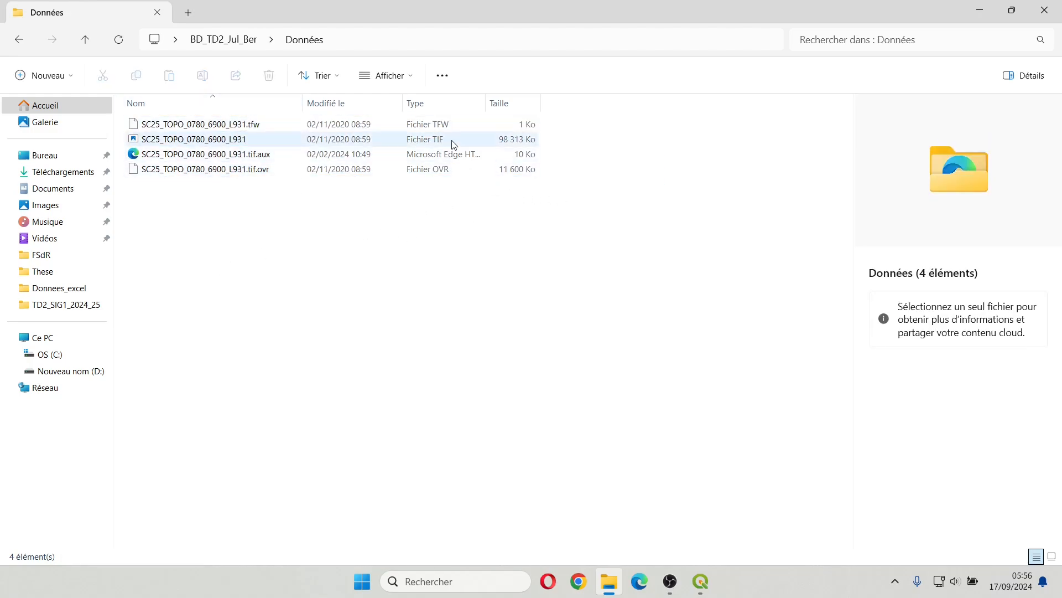
click(451, 140)
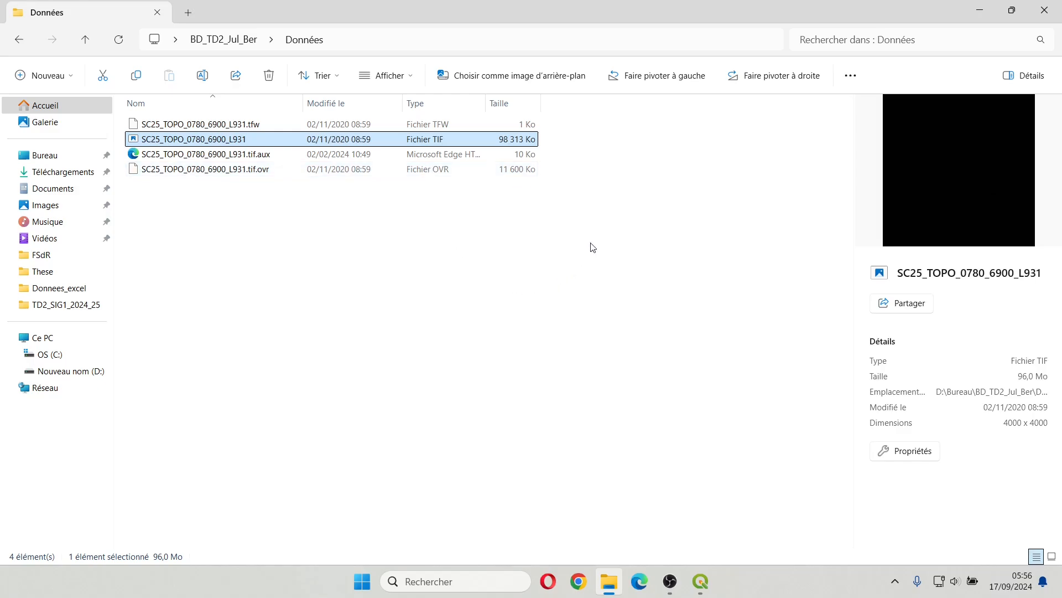
drag(589, 236, 318, 121)
click(302, 219)
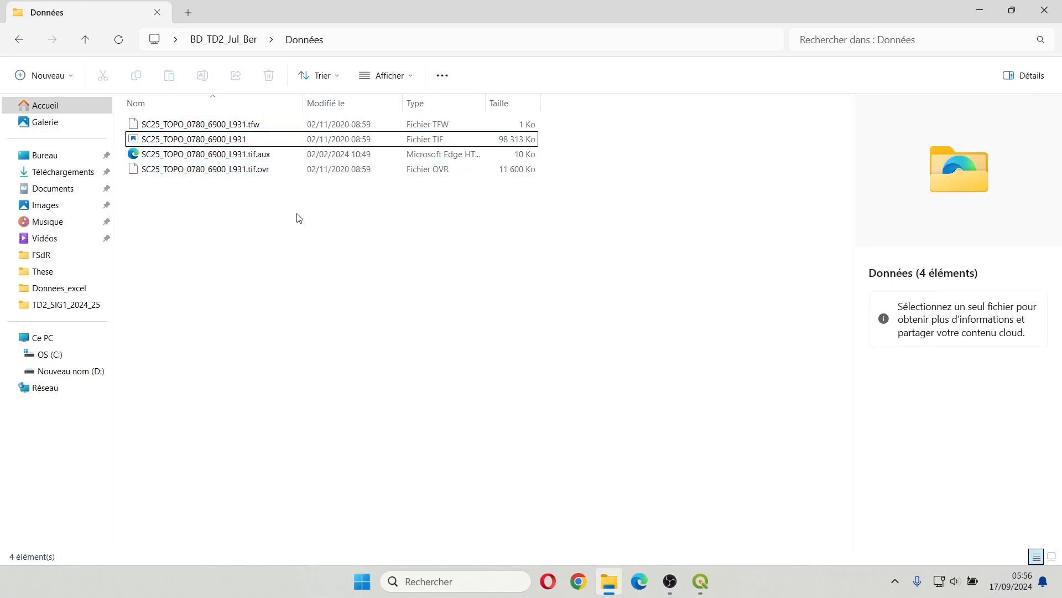
click(263, 171)
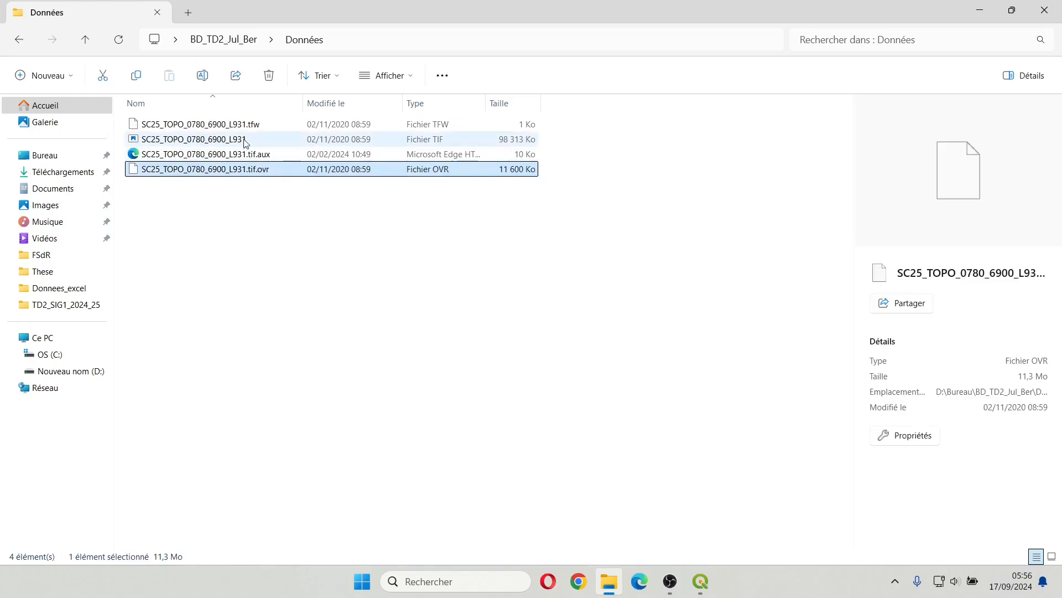
click(201, 139)
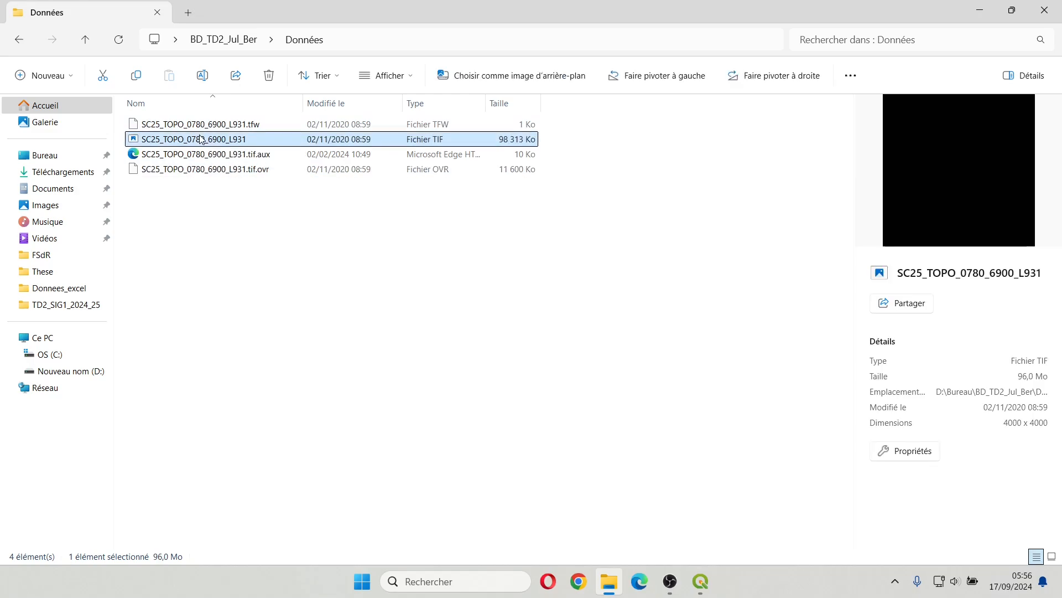
click(282, 172)
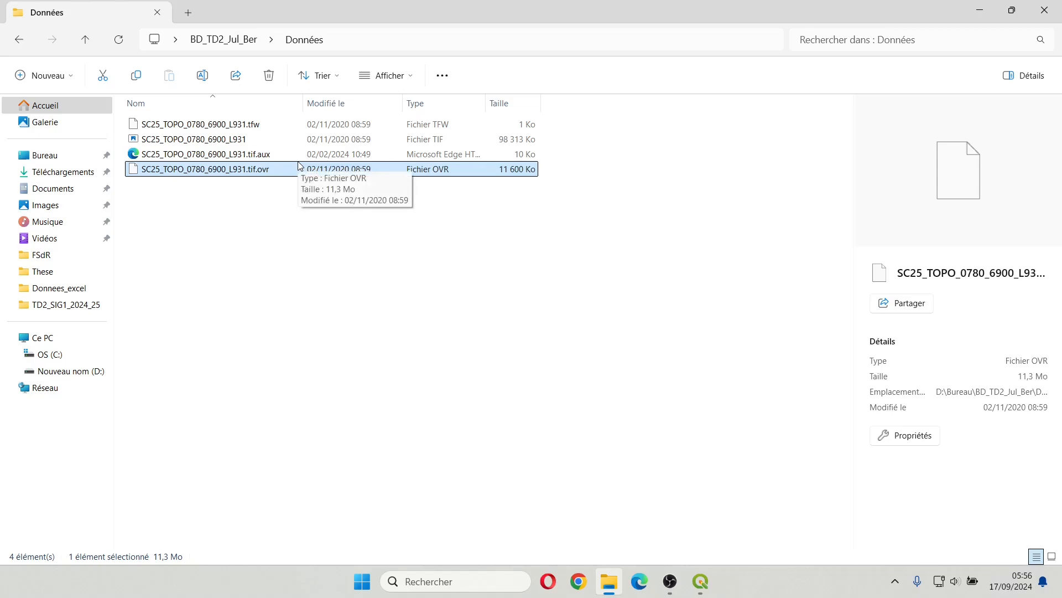
click(255, 236)
drag(452, 232, 393, 176)
click(385, 231)
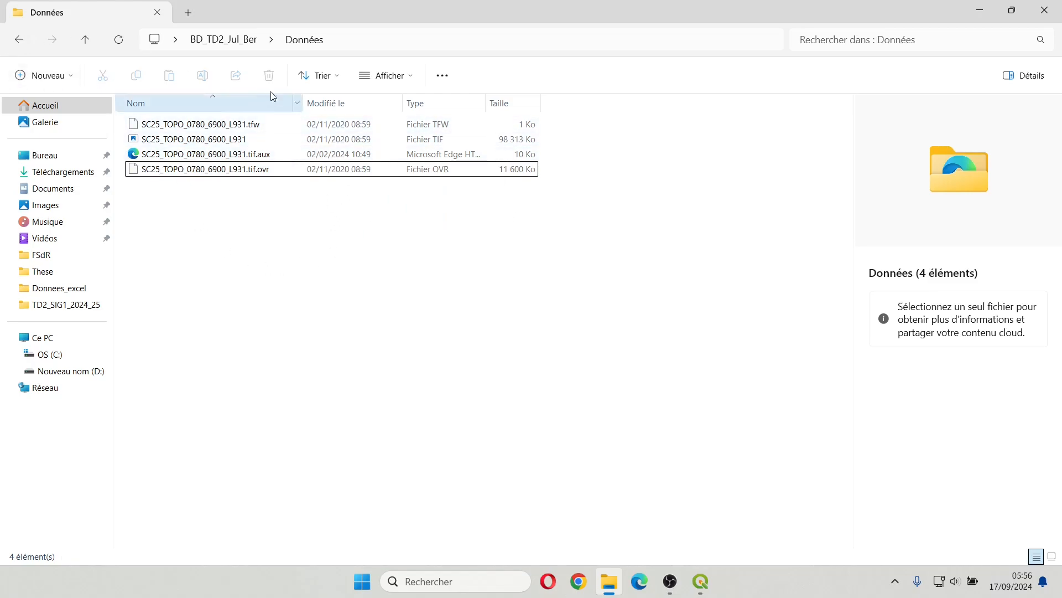
drag(588, 203, 204, 110)
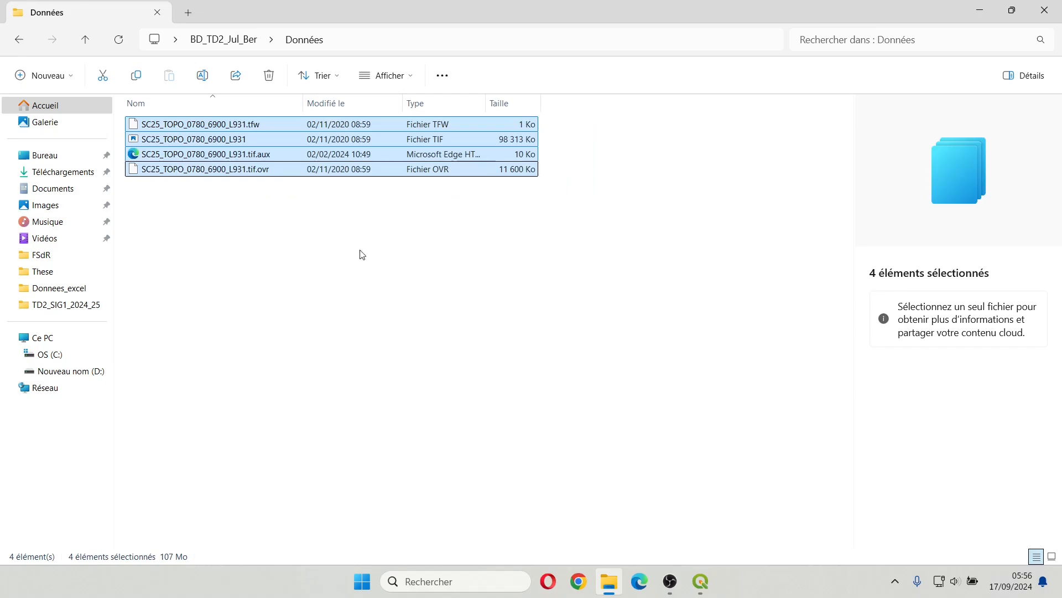
click(398, 237)
click(409, 140)
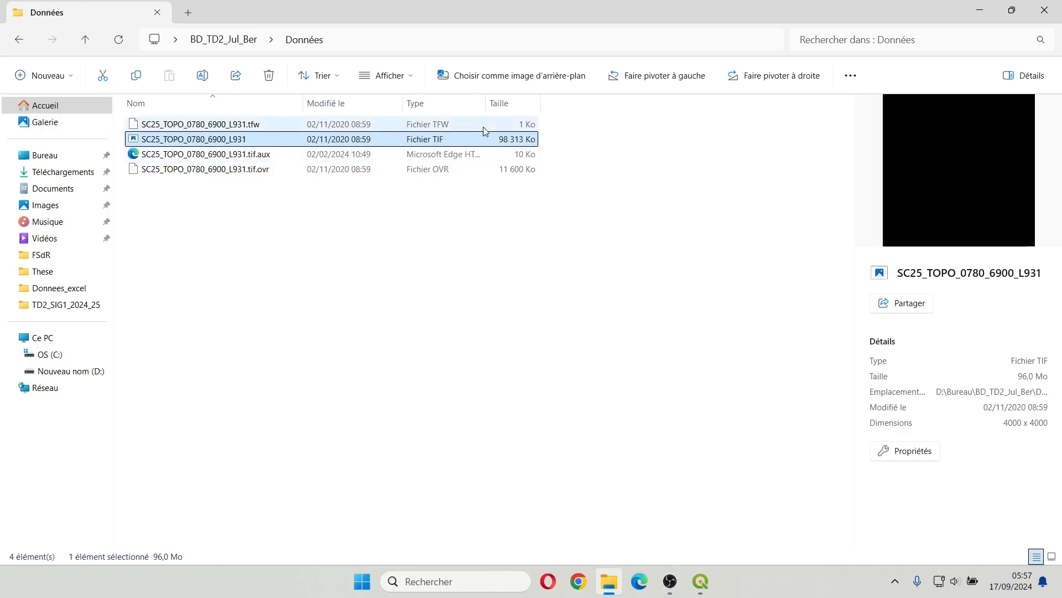
click(256, 215)
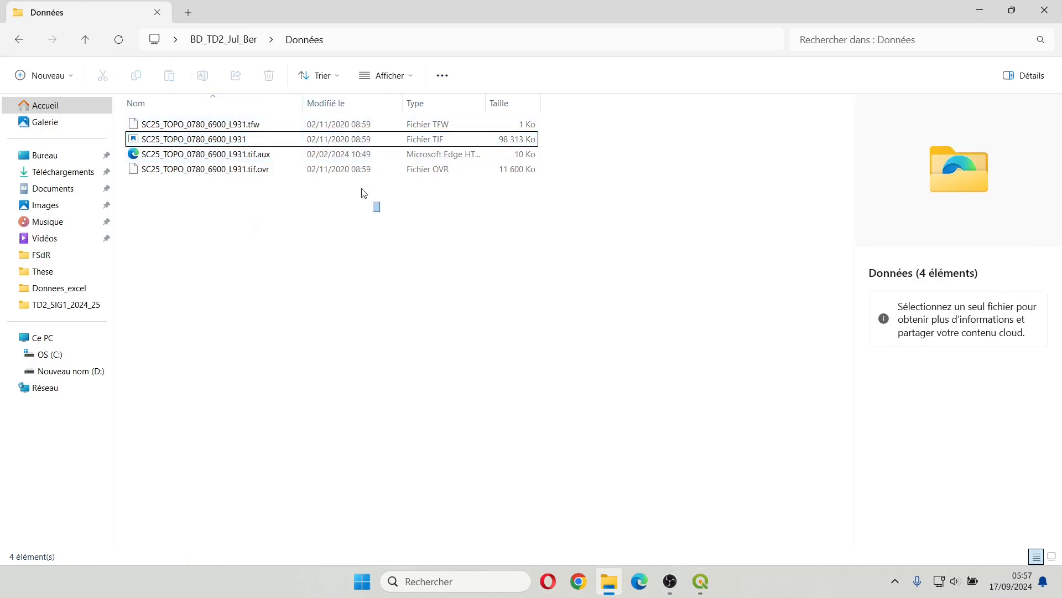
key(ctrl+a)
click(273, 216)
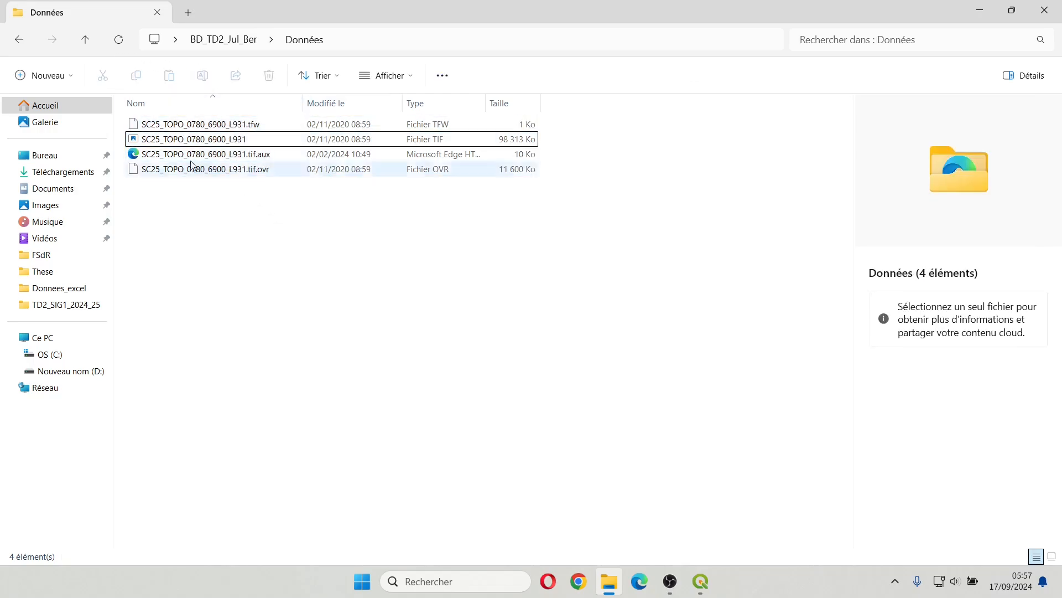
Step: Return to the BD_TD2_Jul_Ber folder and rename the Données folder as Do_raster
click(19, 40)
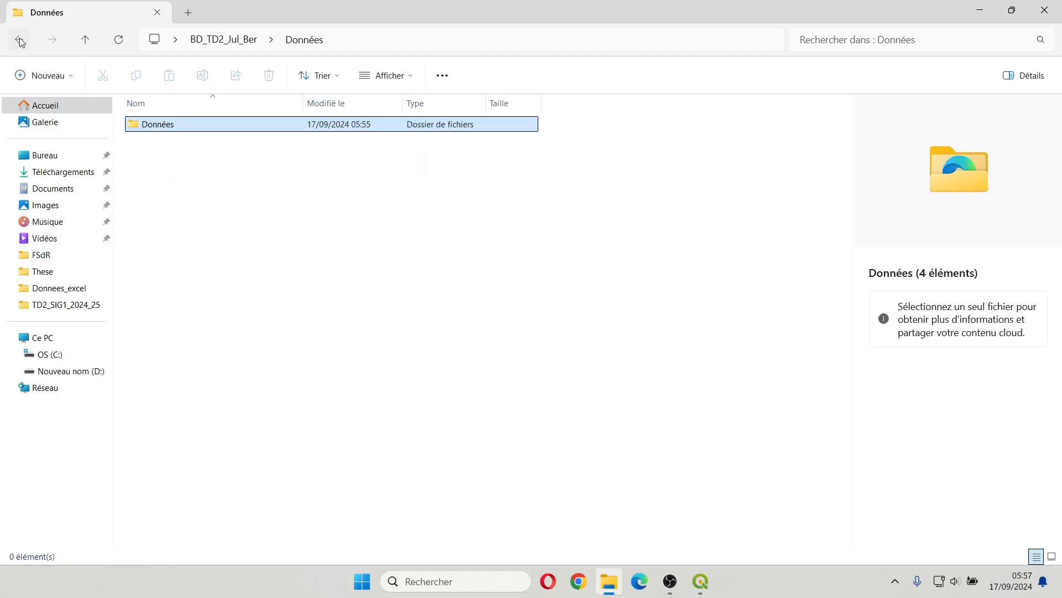
right_click(165, 127)
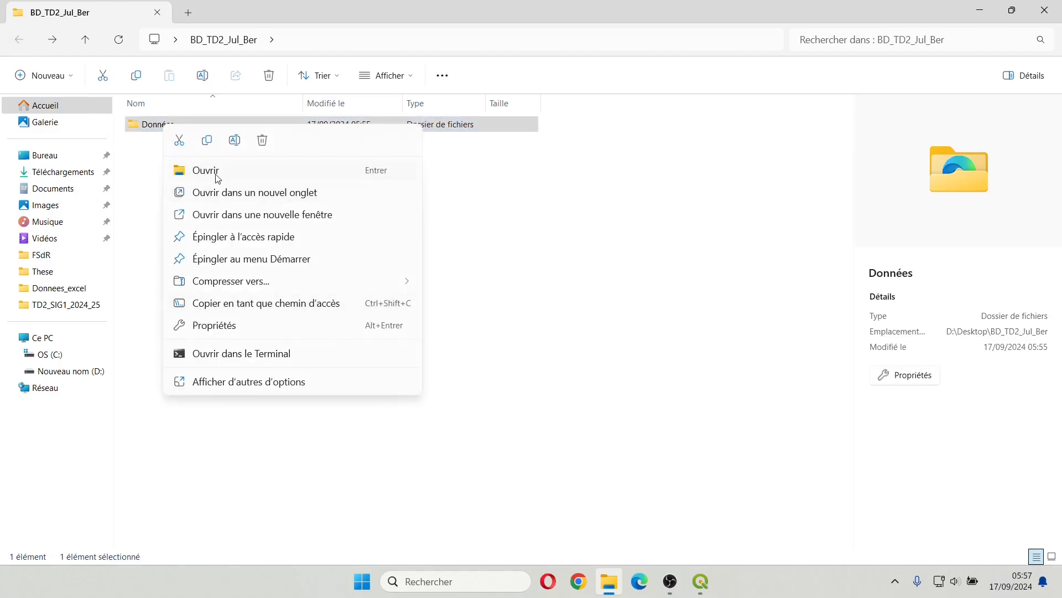
click(207, 140)
right_click(169, 123)
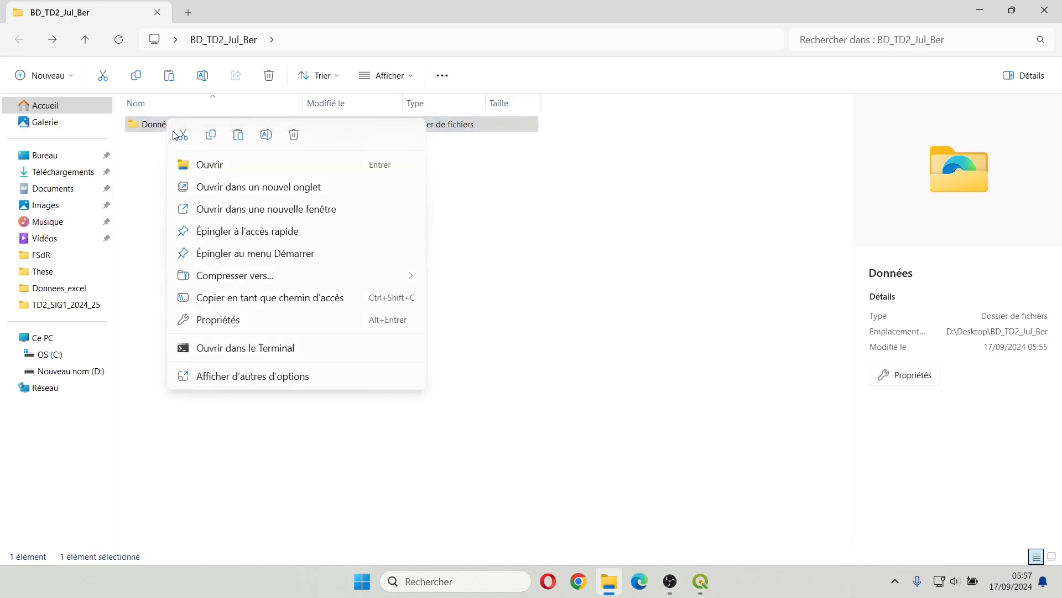
click(244, 139)
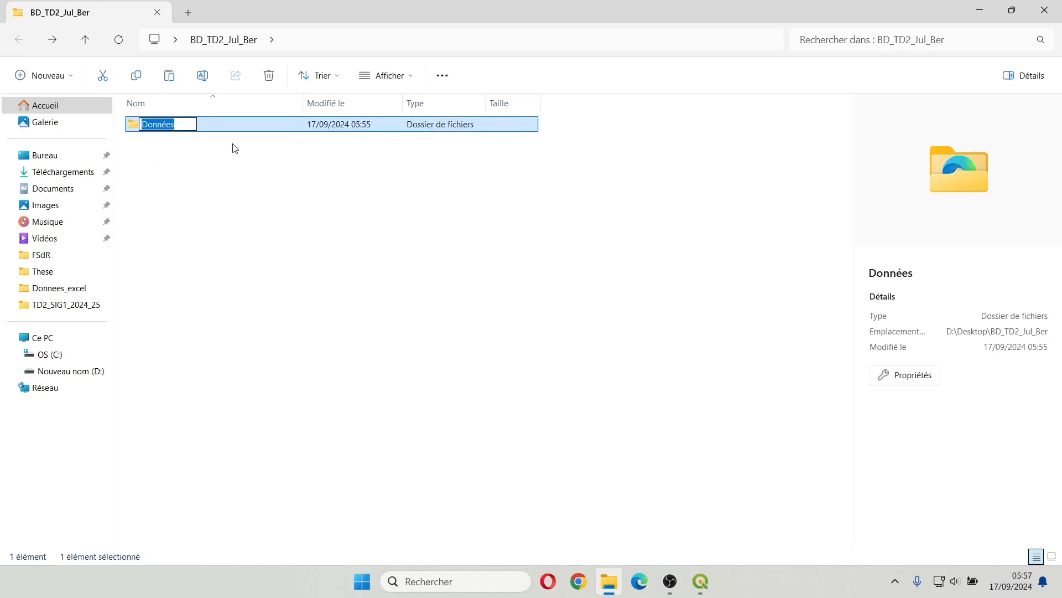
text(Do)
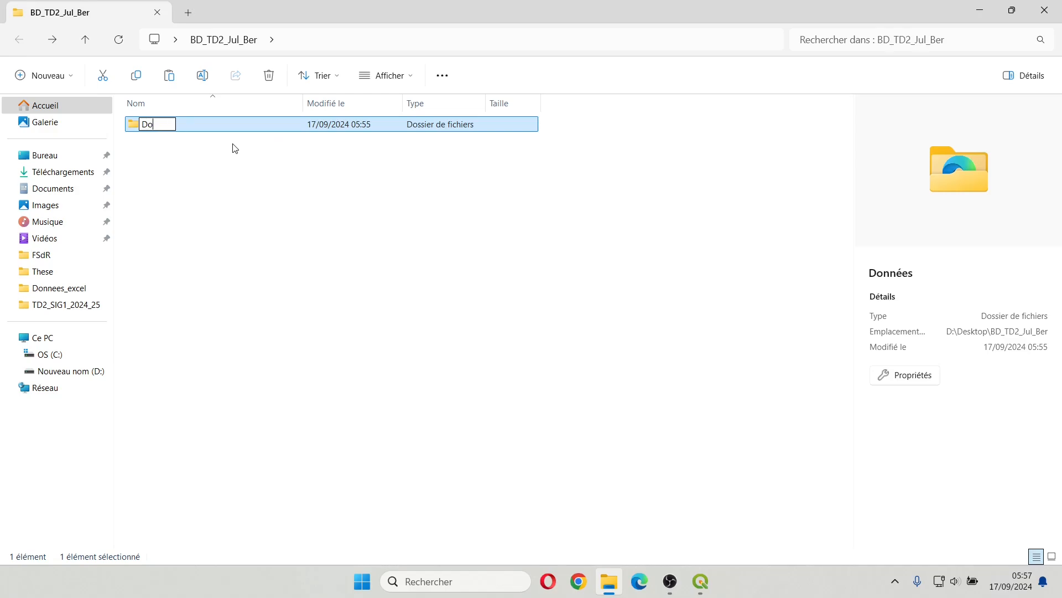
text(_raster)
click(175, 166)
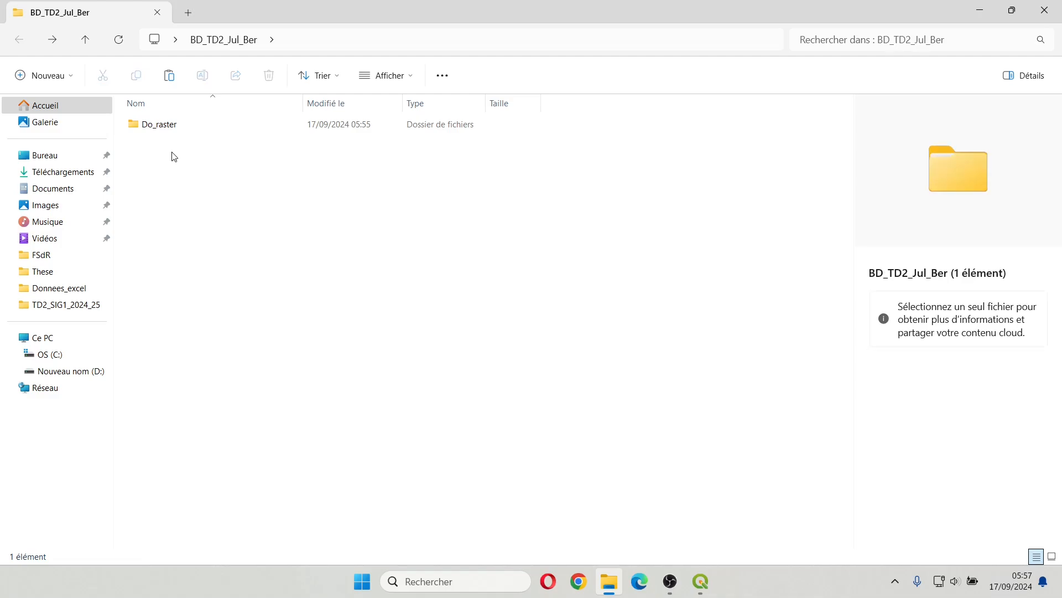
Step: Create a second folder named Do_Vecteur inside BD_TD2_Jul_Ber
right_click(173, 157)
mouse_move(242, 299)
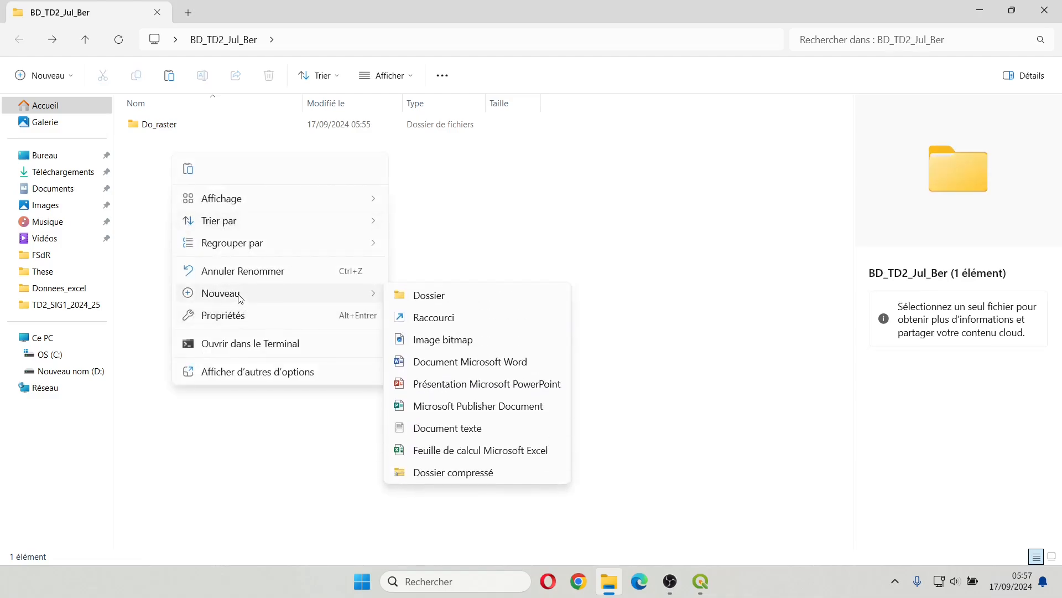
click(414, 295)
text(D)
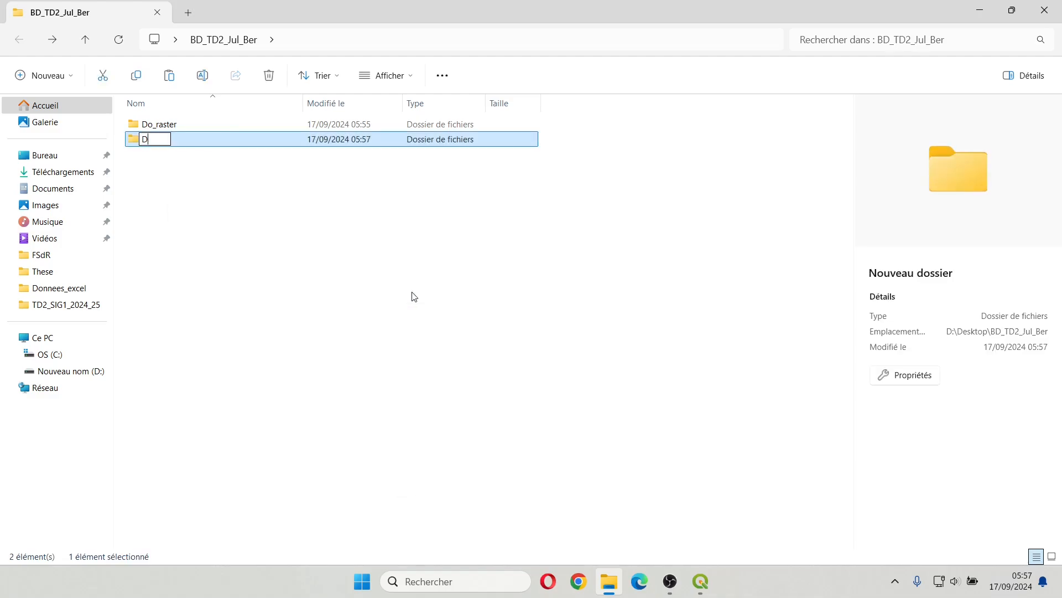
text(o_Vecteur)
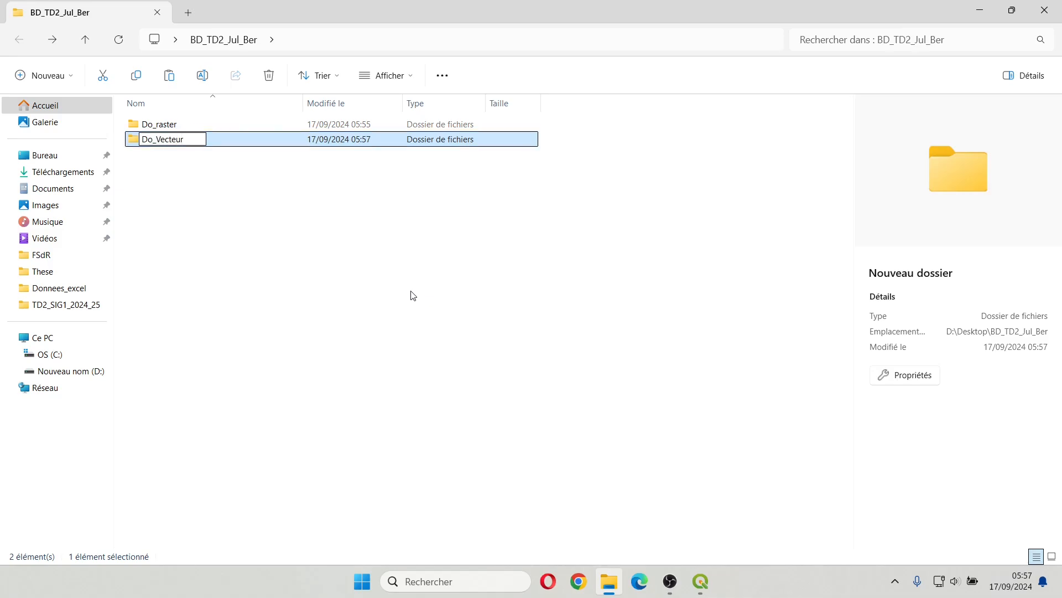
click(413, 296)
Step: Rename the Do_raster folder as Do_Raster
right_click(179, 133)
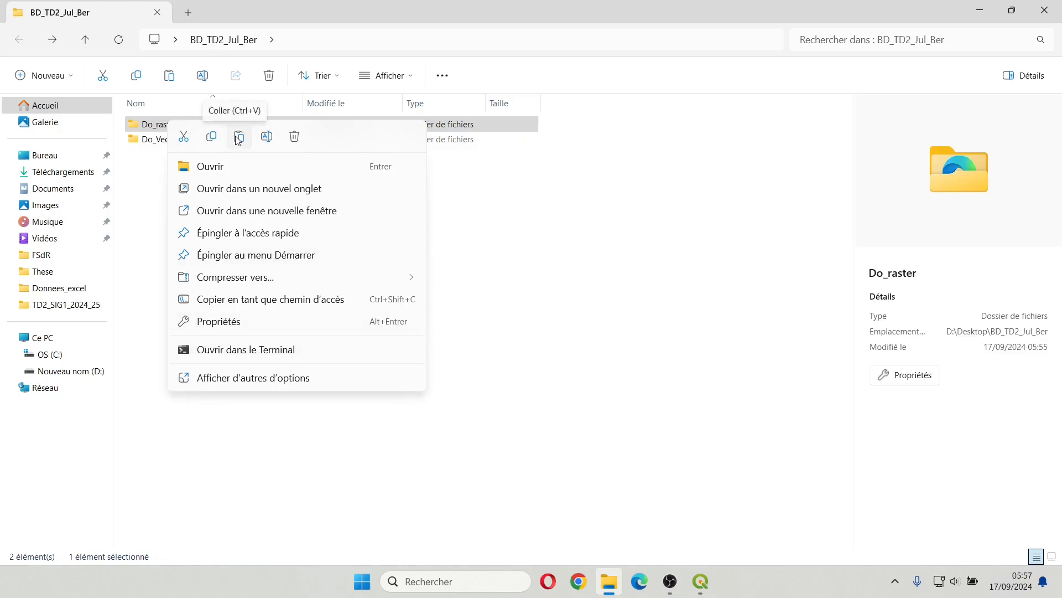
key(F2)
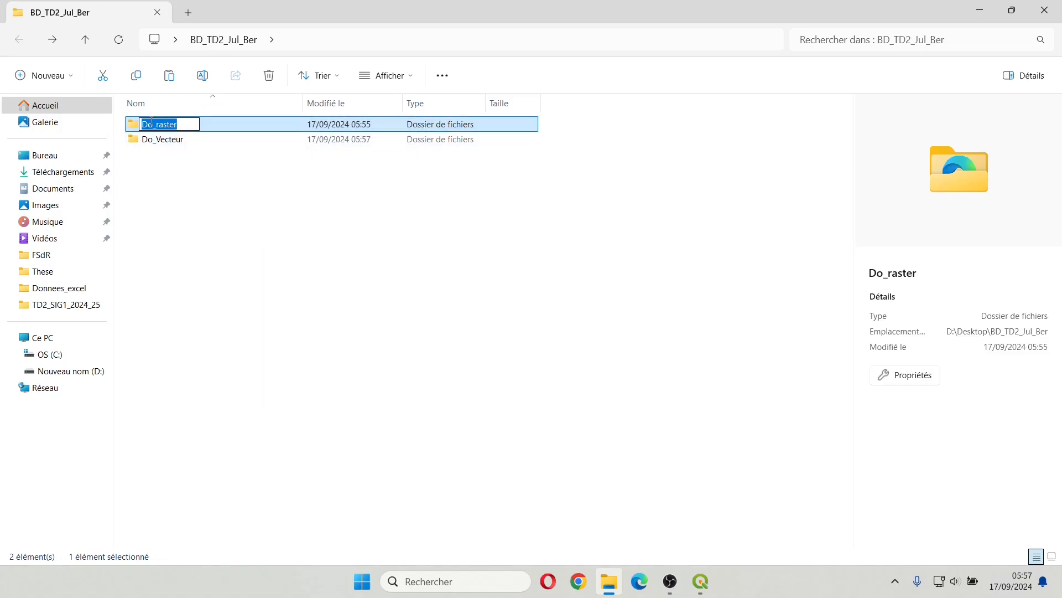
click(163, 123)
text(R)
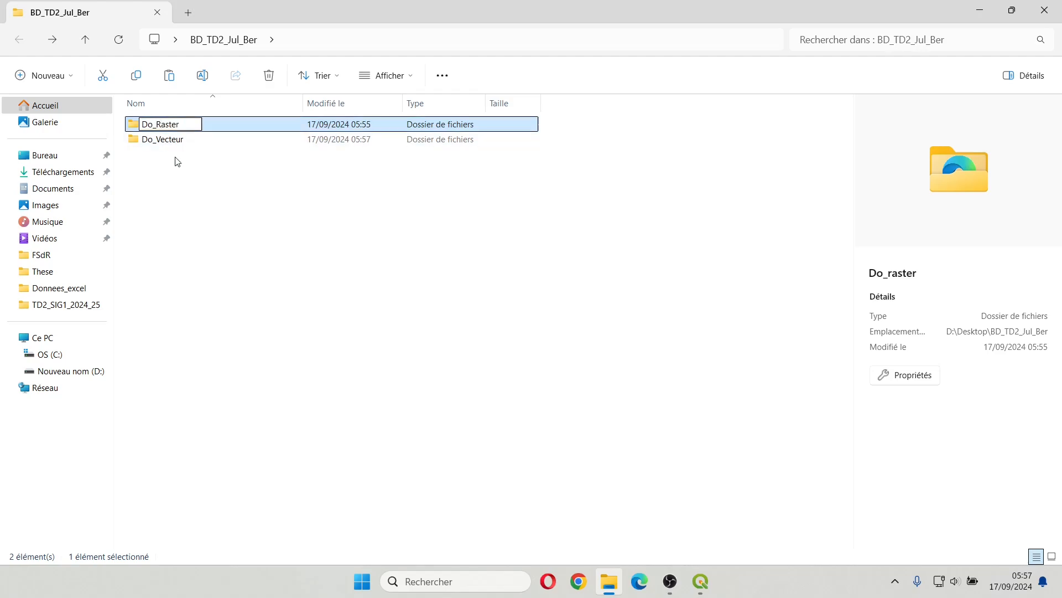
click(548, 444)
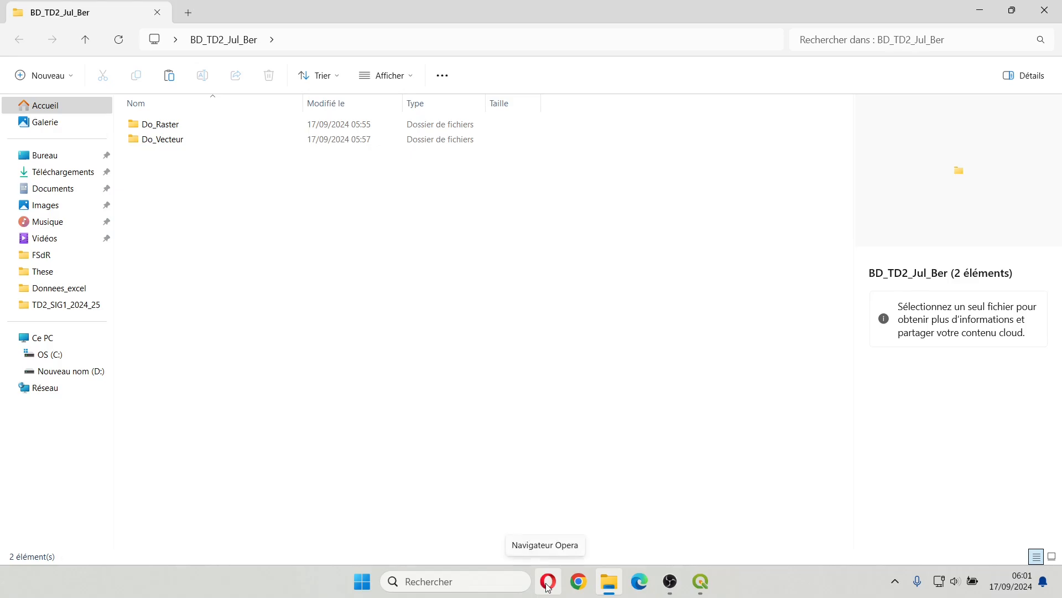
Step: Switch to the Opera browser, search the web for "bd topo géoserviec" and accept all of Google's cookies
click(547, 578)
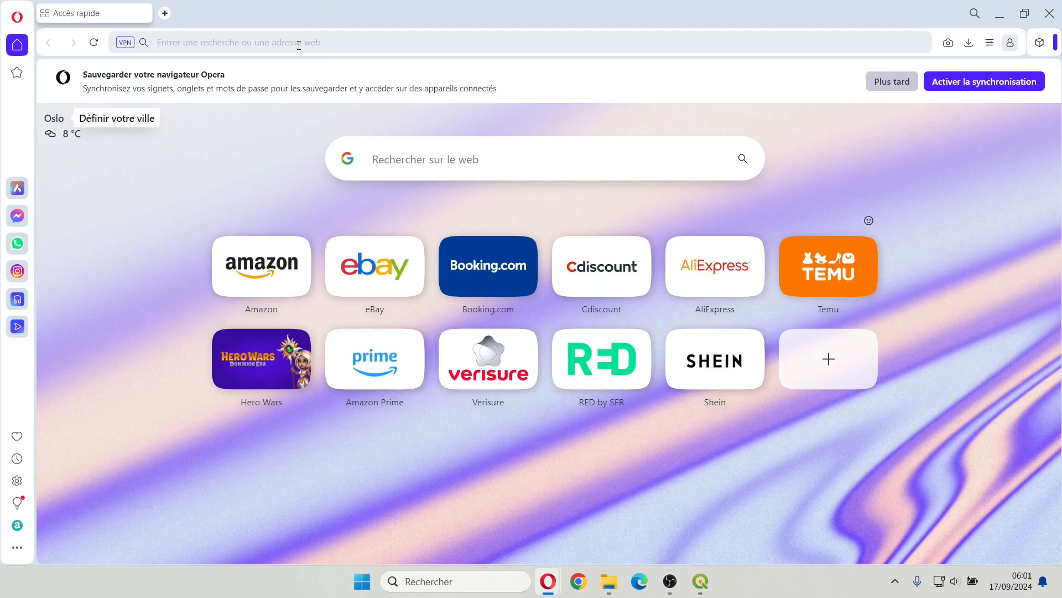
text(b)
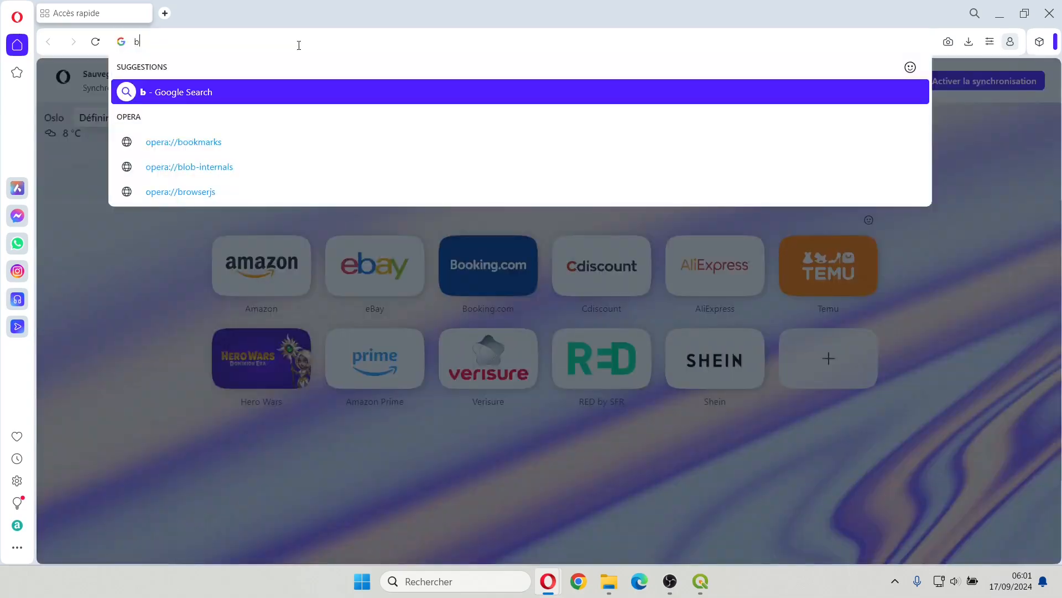
text(d topo géoserviec)
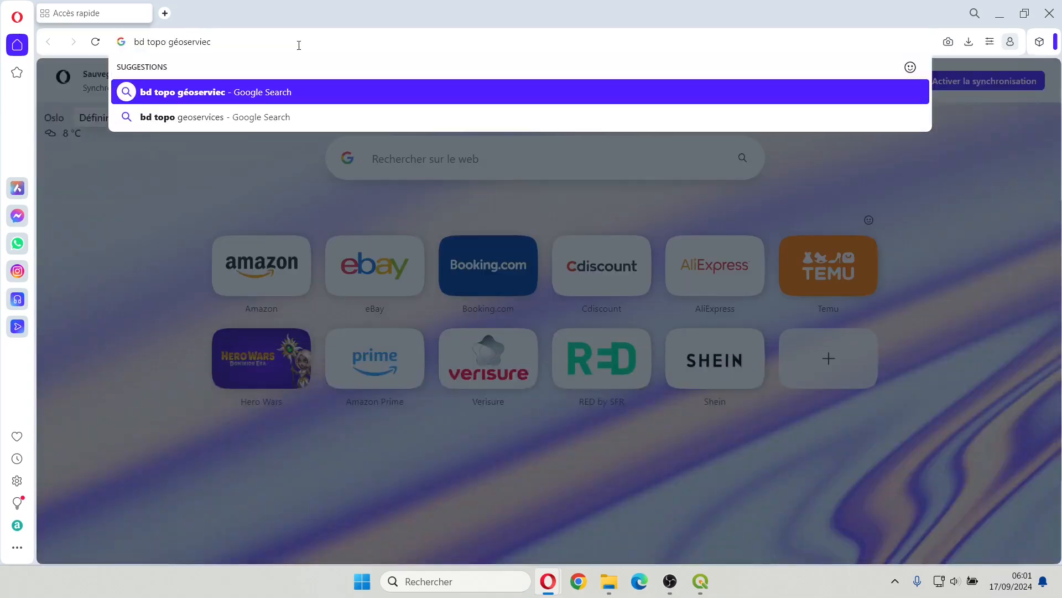
key(Return)
scroll(490, 386, down, 2)
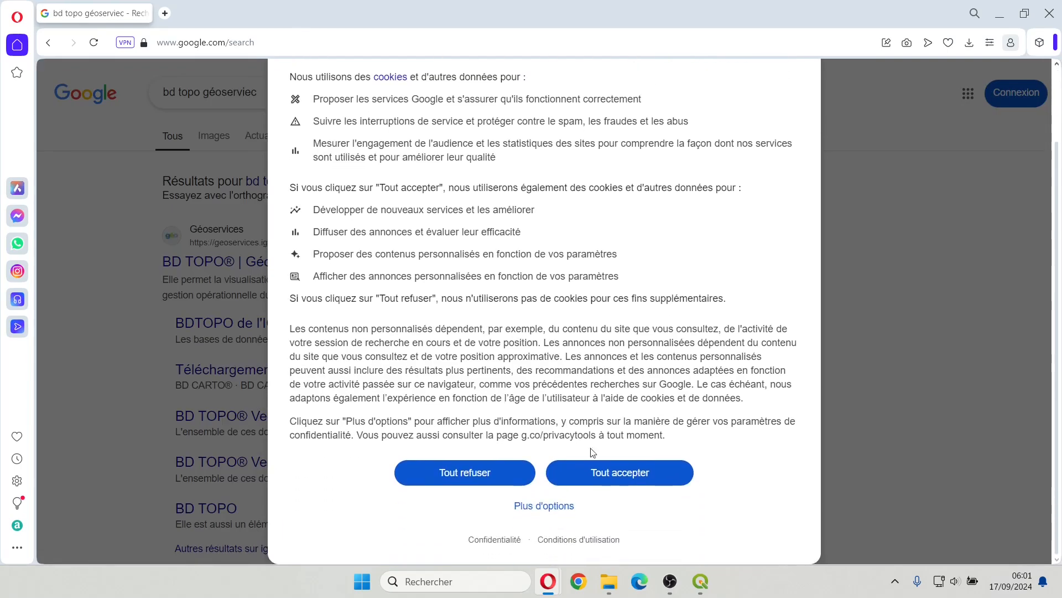
click(611, 475)
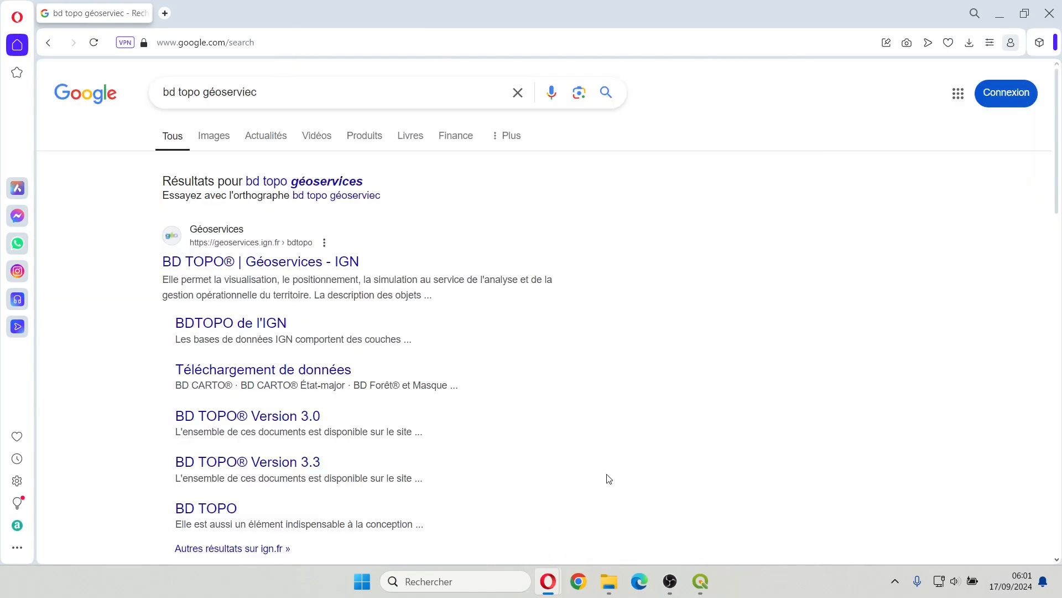
Step: Open the IGN Géoservices BD TOPO page and go to the latest-edition BD TOPO Shapefile Départements downloads
click(245, 263)
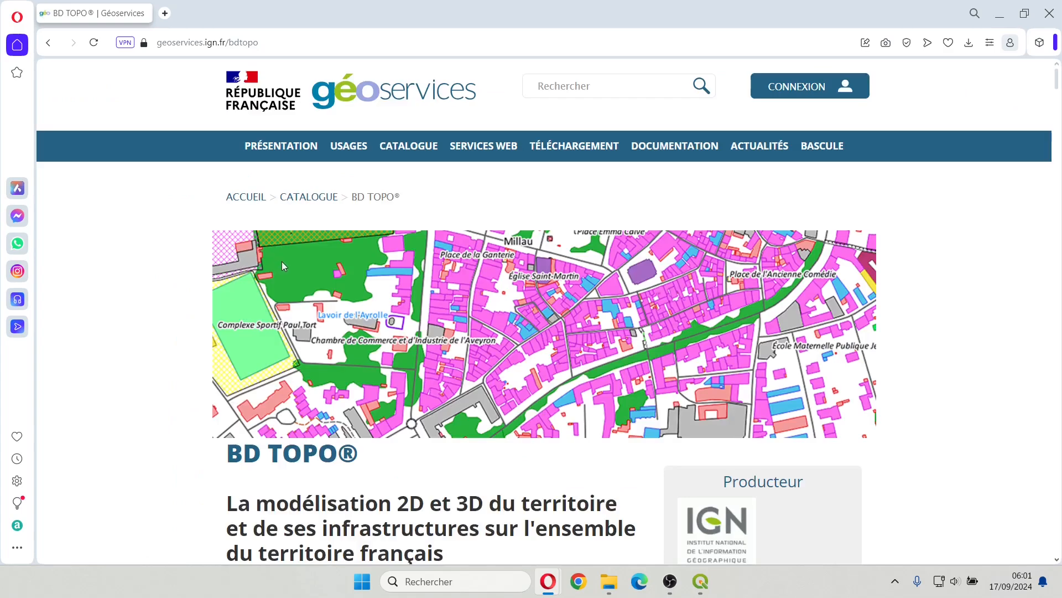
scroll(365, 248, down, 6)
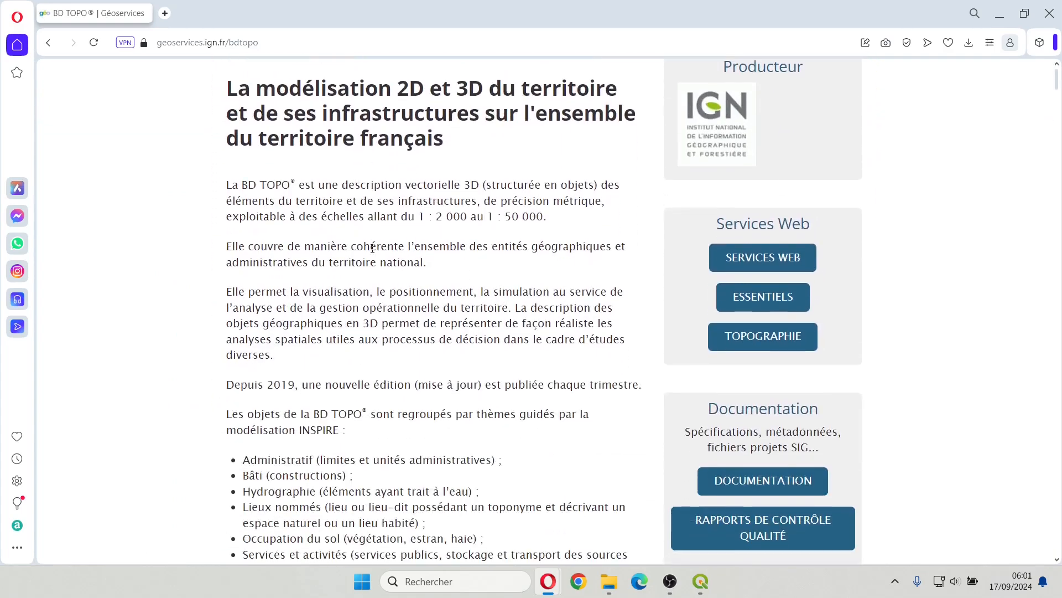
scroll(374, 244, down, 6)
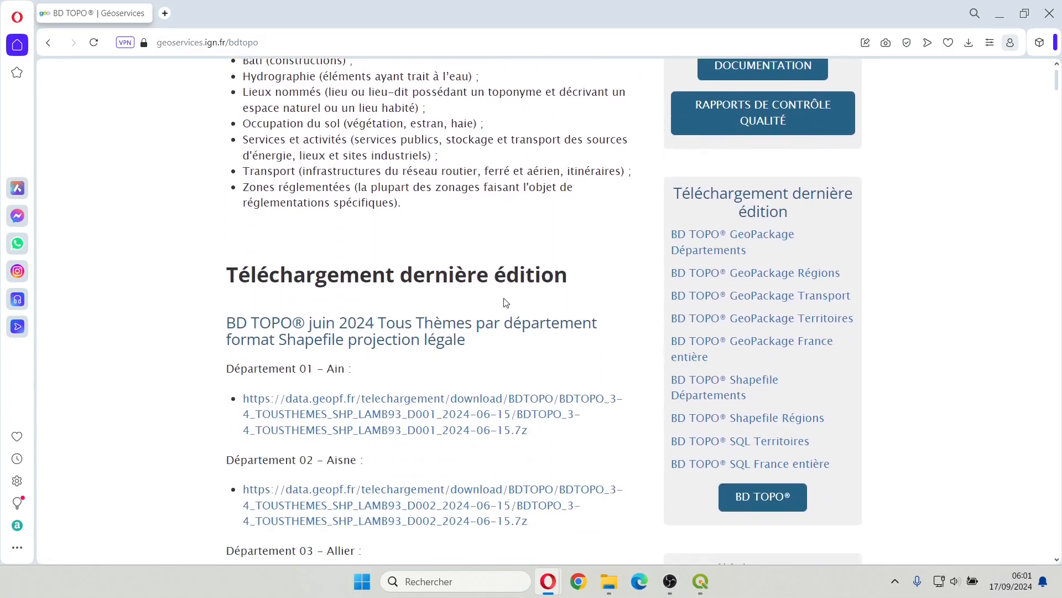
click(754, 386)
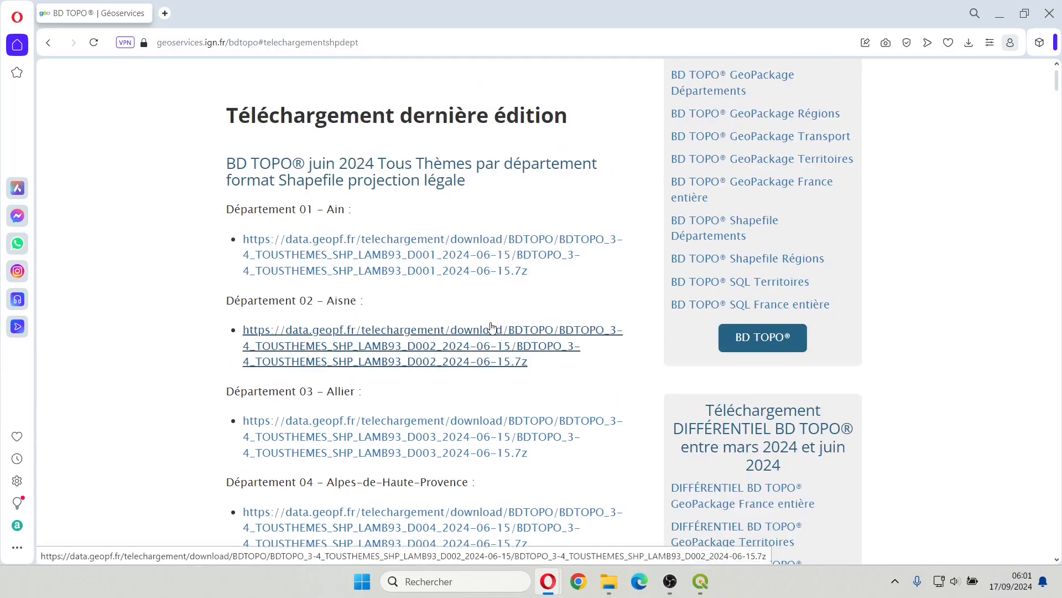
Step: Download the June 2024 BD TOPO Shapefile archive for Département 51 – Marne
scroll(179, 225, down, 1)
scroll(179, 225, down, 20)
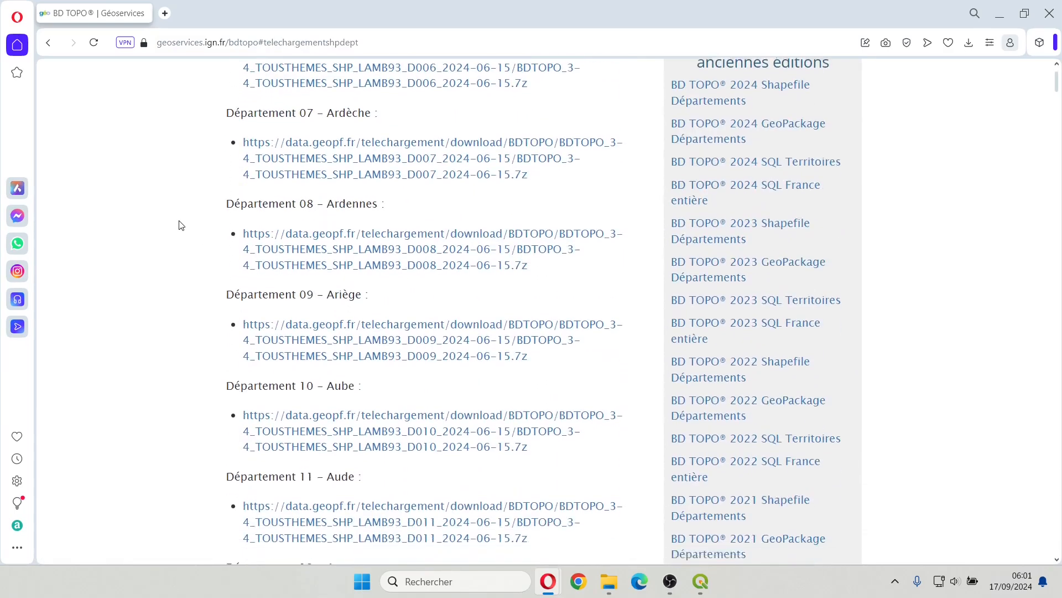
scroll(179, 225, down, 20)
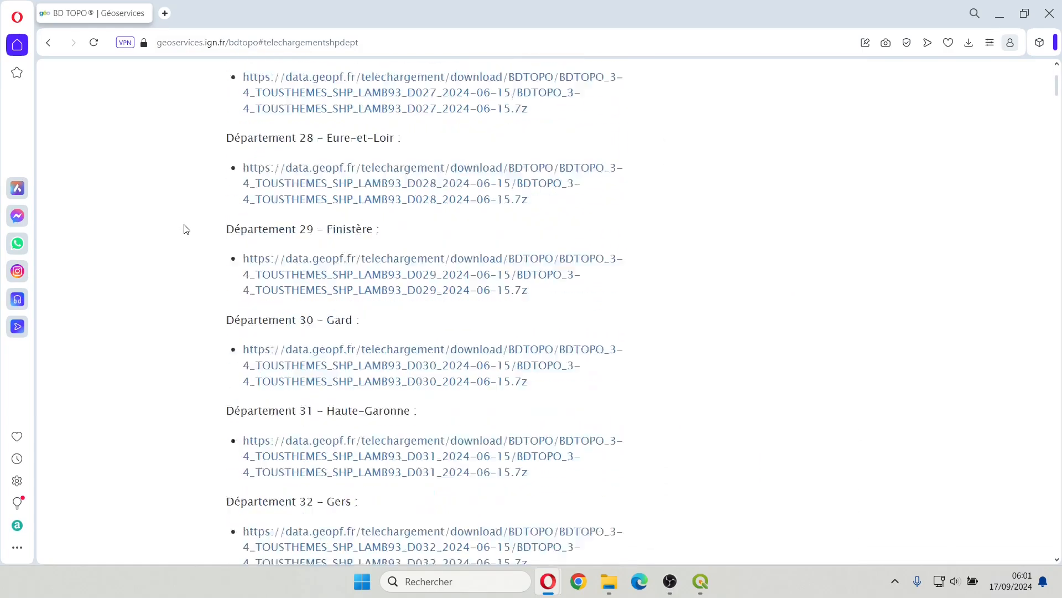
scroll(191, 232, down, 13)
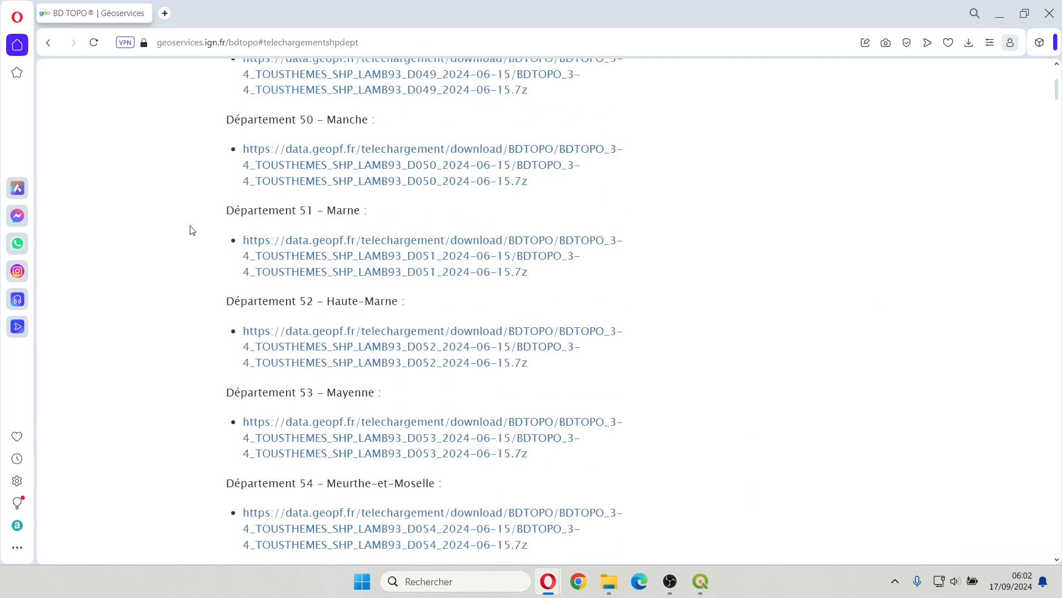
click(291, 262)
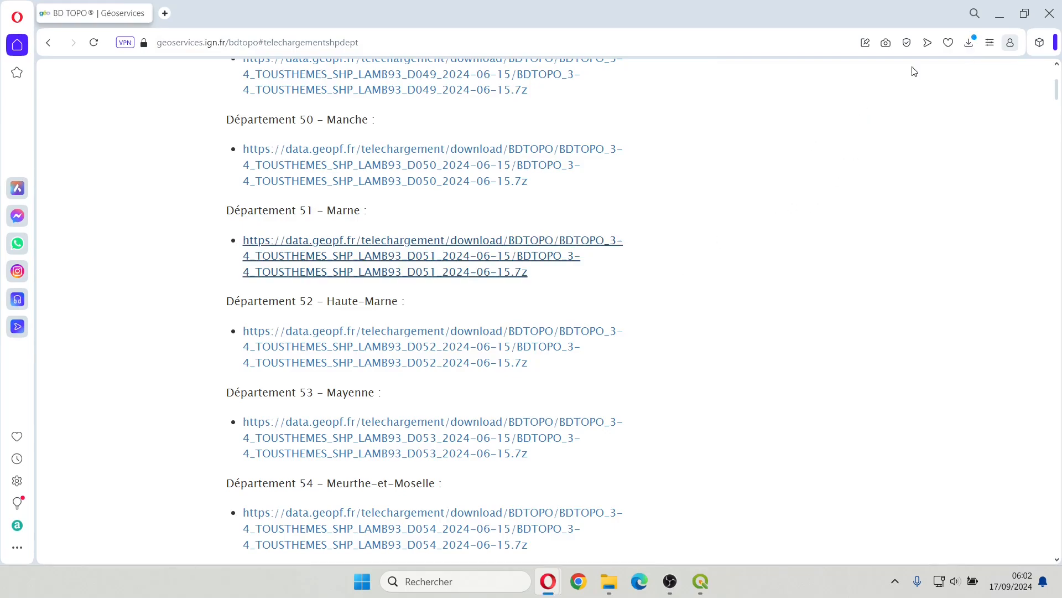
Step: Check the BDTOPO archive in the browser's download list and close both browser windows
click(972, 48)
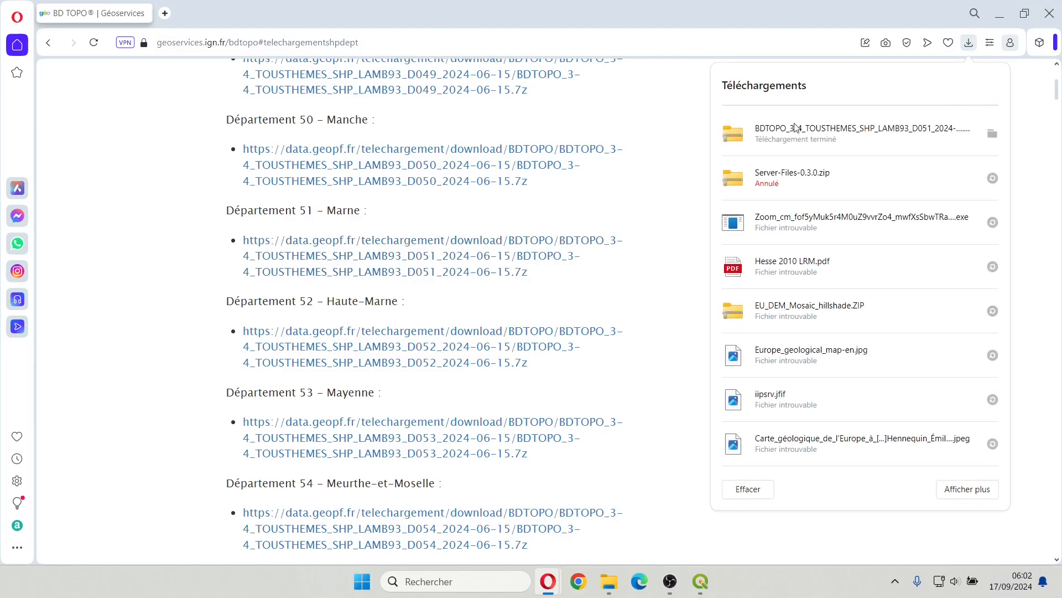
click(684, 120)
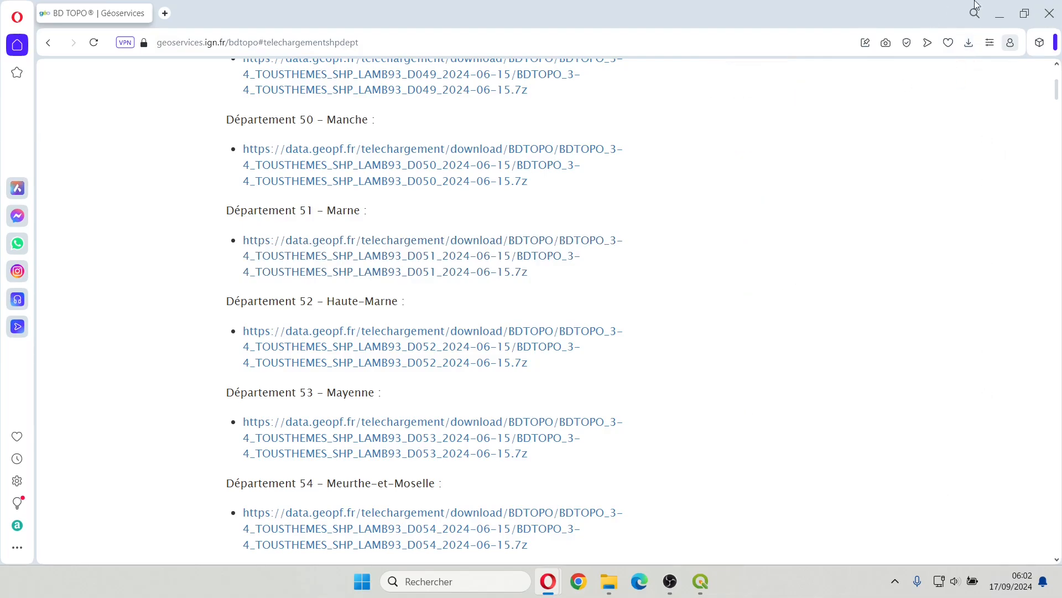
click(1045, 13)
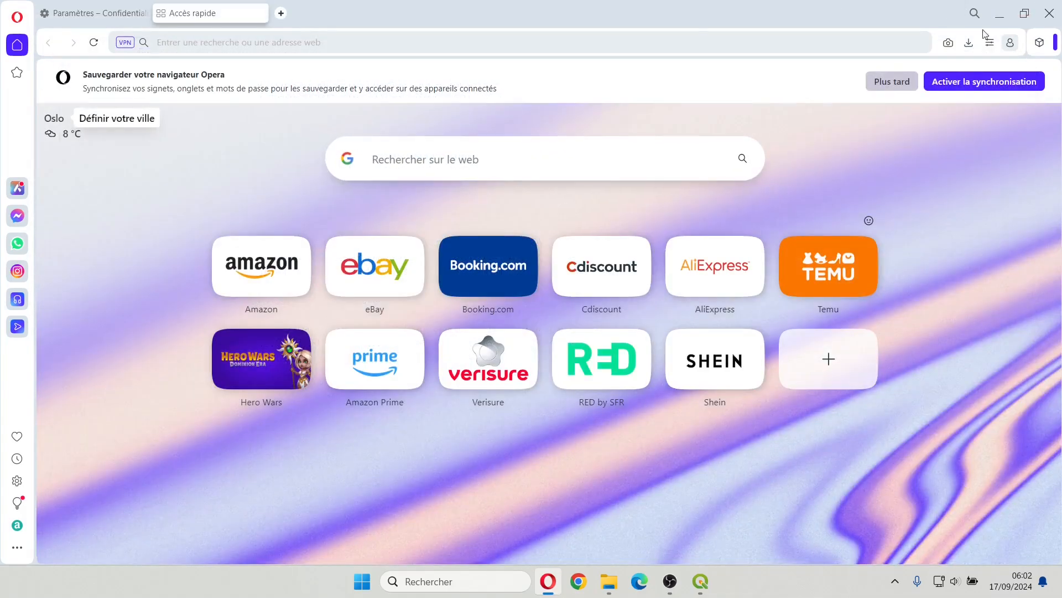
click(1048, 13)
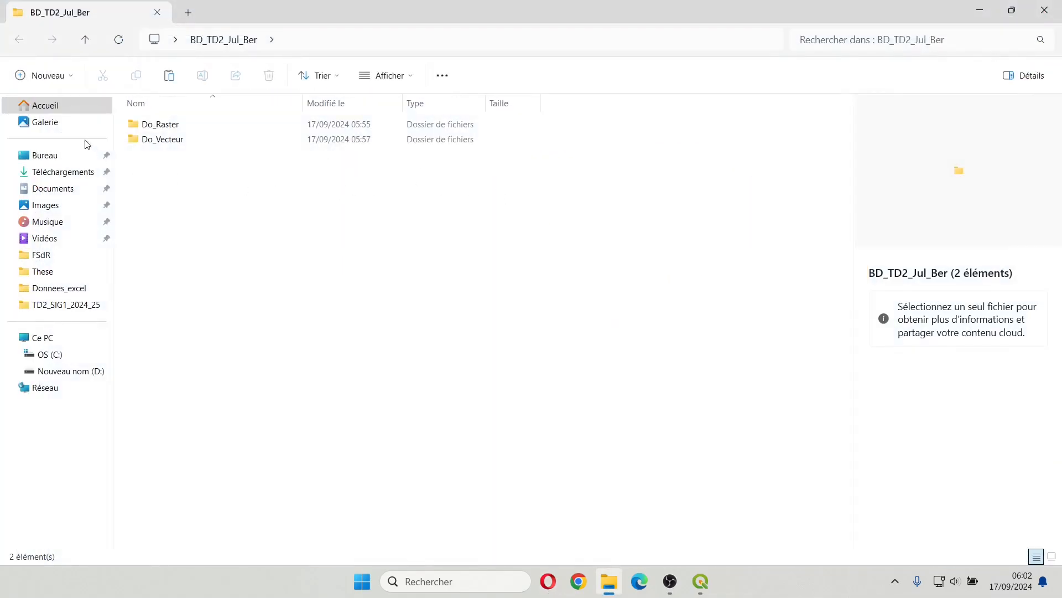
Step: Move the BDTOPO_3-4_TOUSTHEMES_SHP_LAMB93_D051 archive from Téléchargements into the Do_Vecteur folder of BD_TD2_Jul_Ber
click(56, 175)
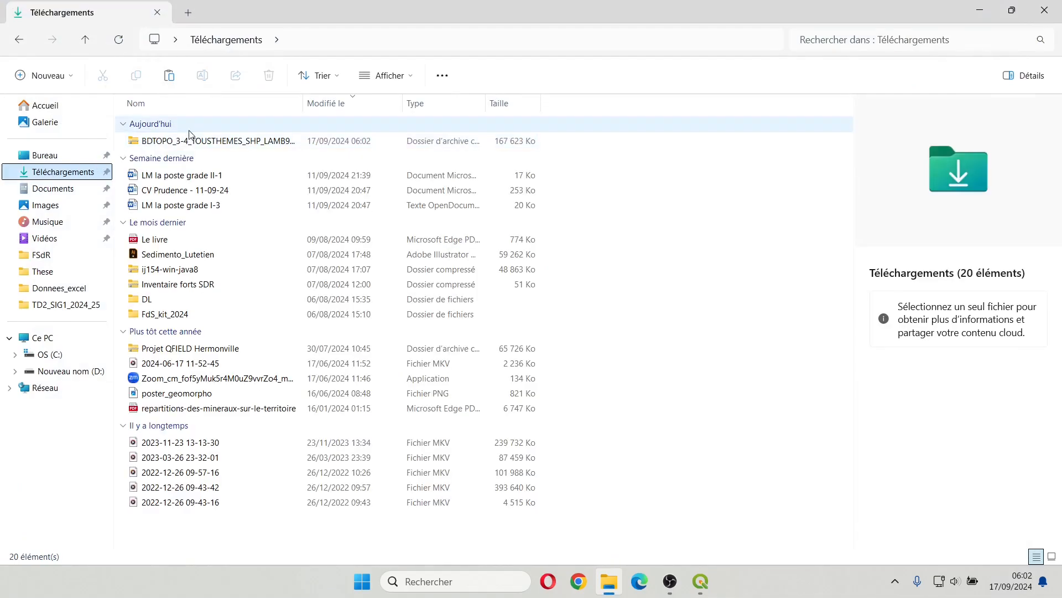
right_click(159, 142)
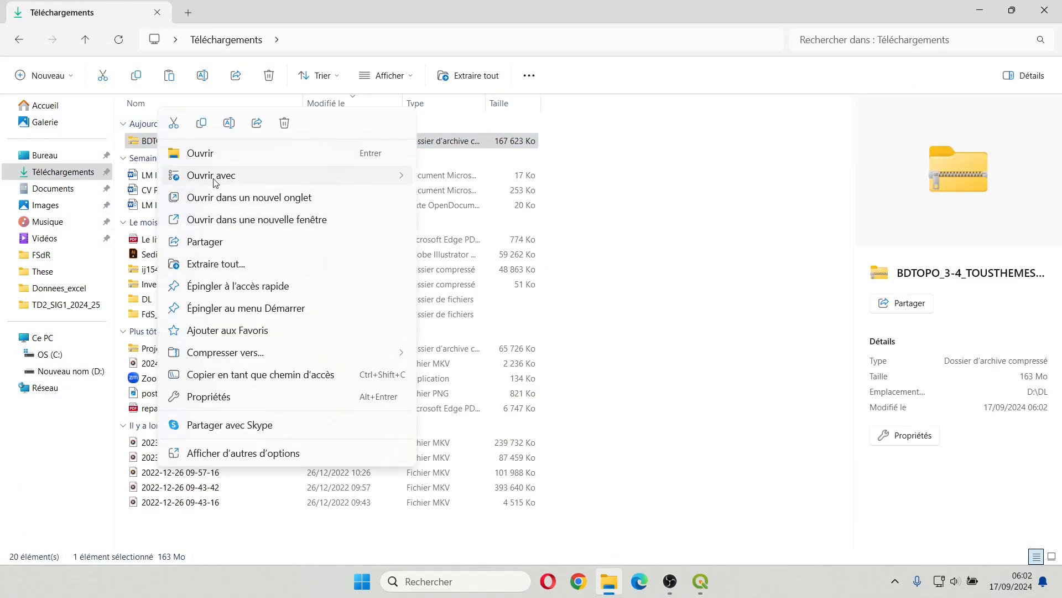
key(Escape)
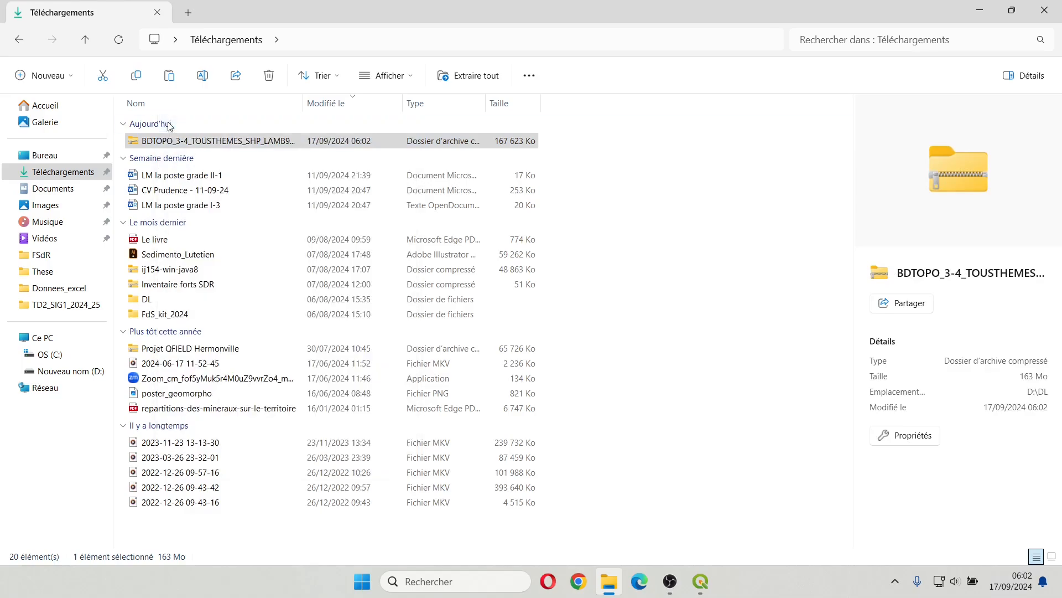
click(19, 41)
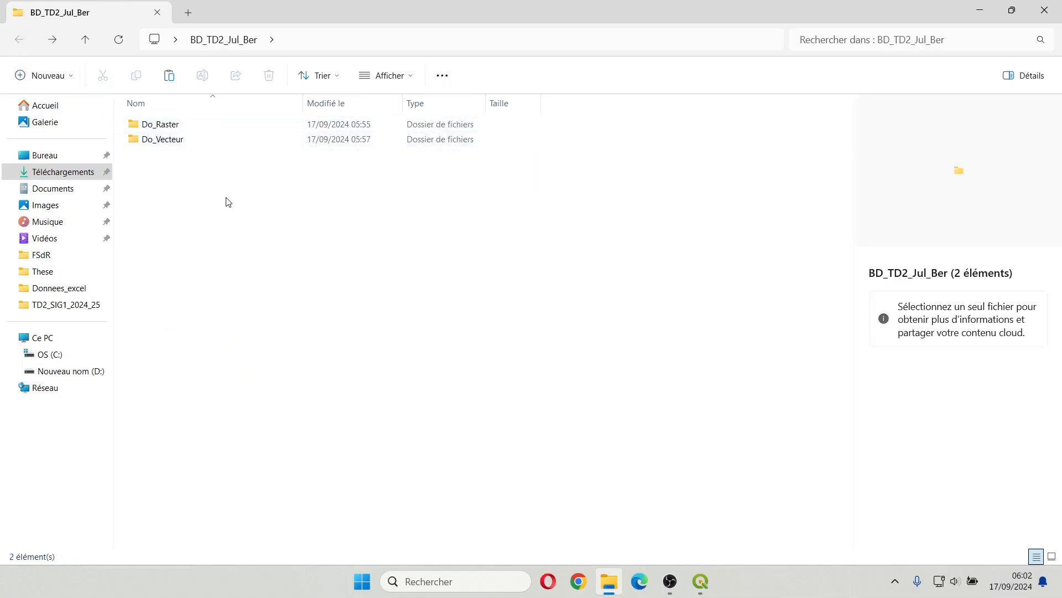
click(175, 143)
double_click(175, 142)
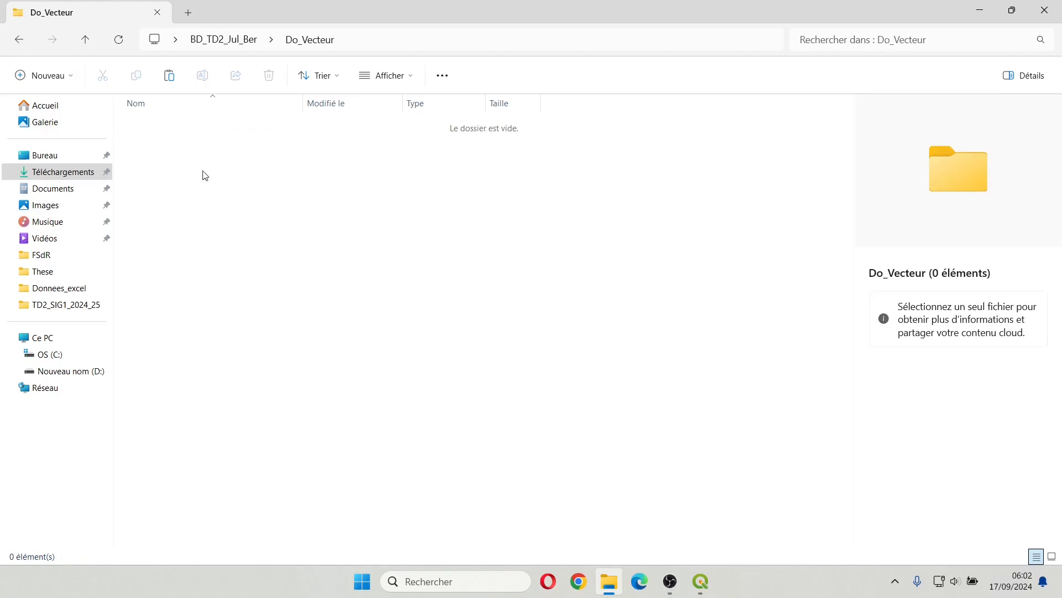
right_click(204, 174)
click(219, 189)
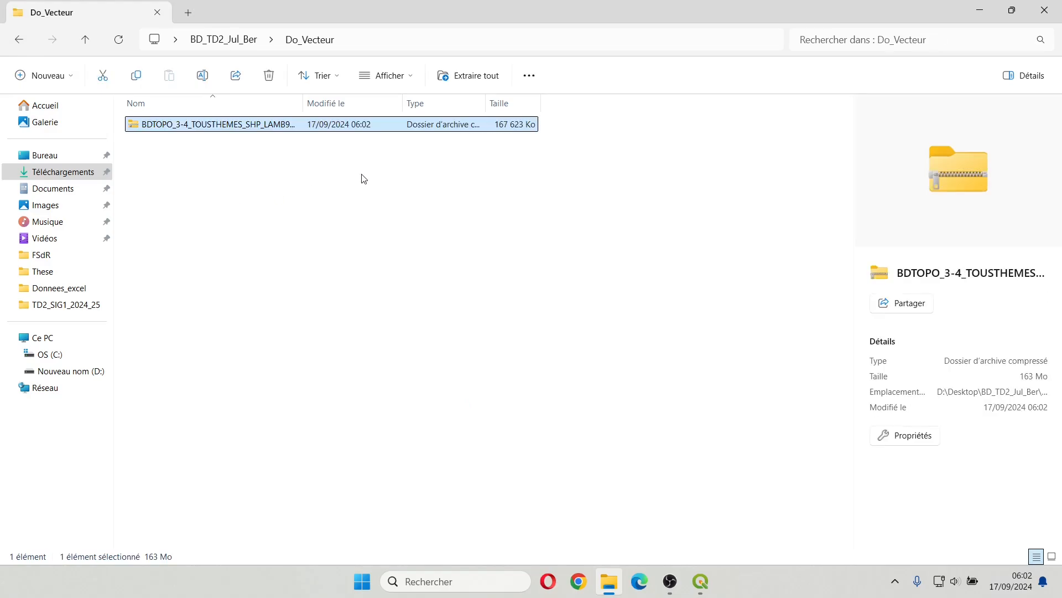
click(347, 176)
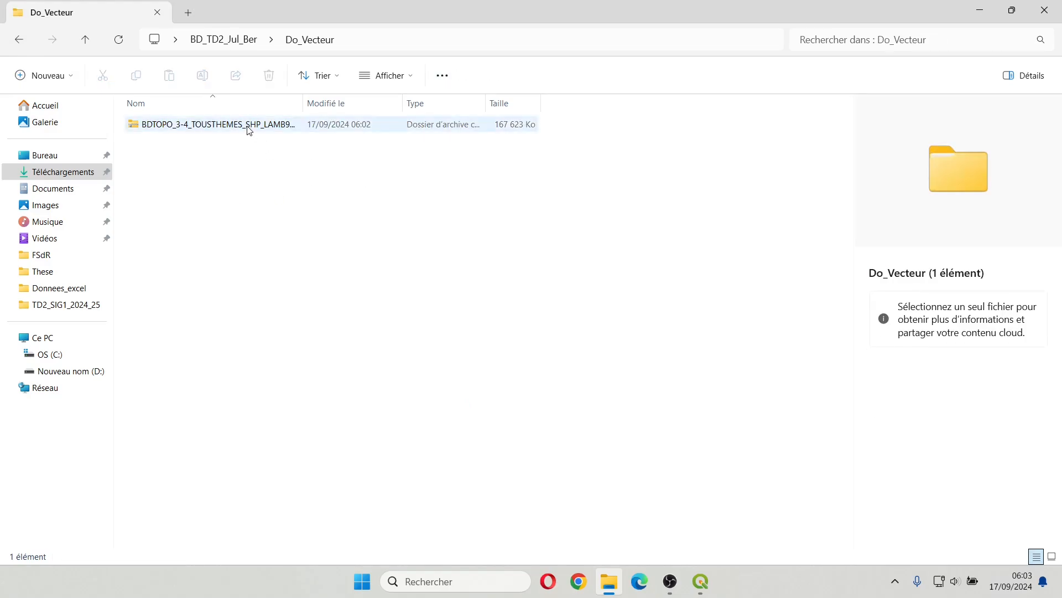
Step: Open the BDTOPO archive with 7-Zip and extract its BDTOPO_3-4_TOUSTHEMES_SHP folder into Do_Vecteur
right_click(205, 127)
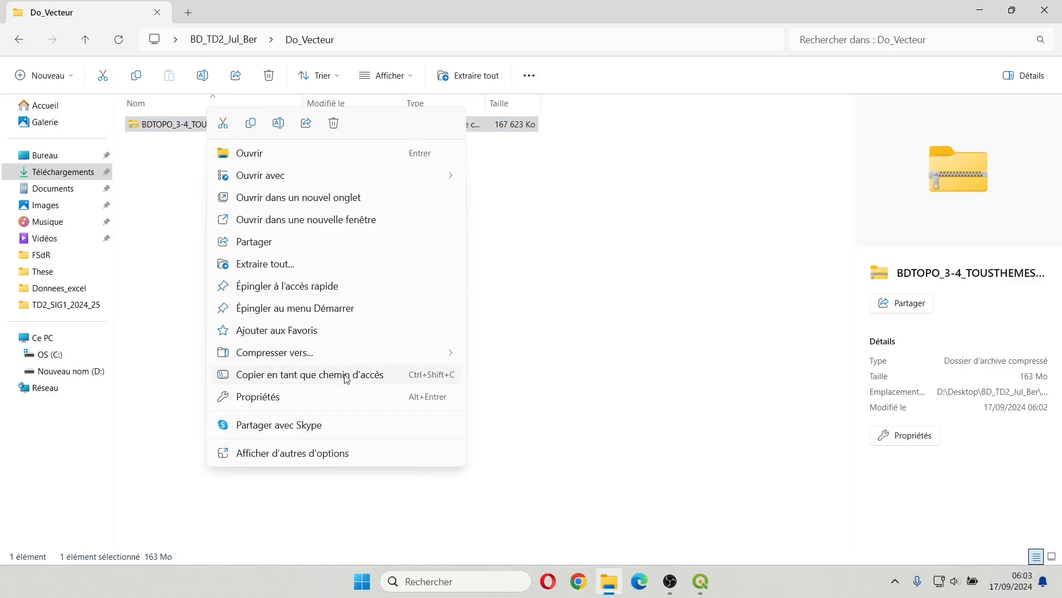
mouse_move(338, 356)
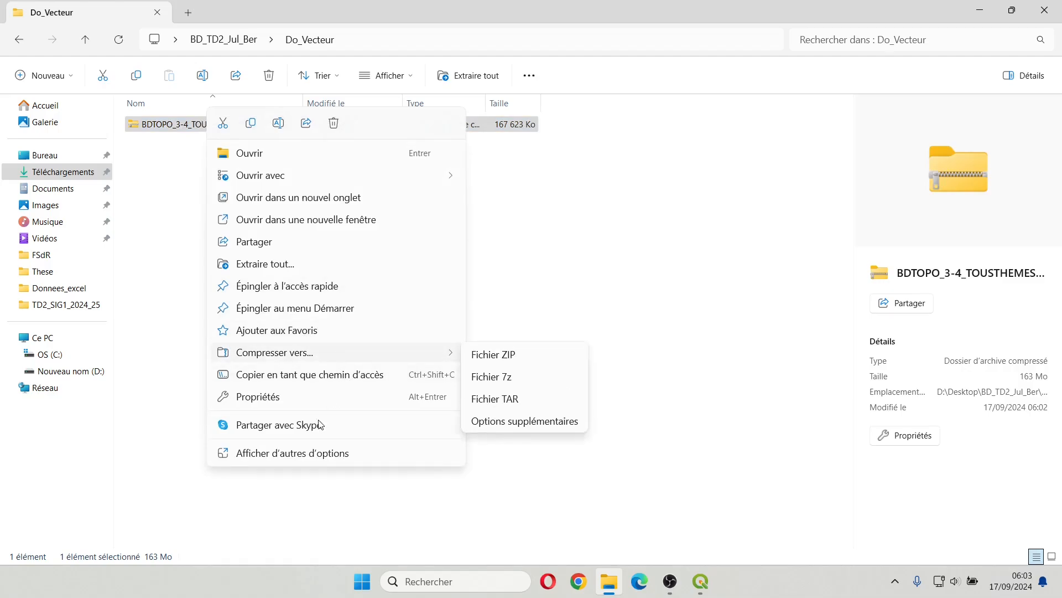
click(283, 456)
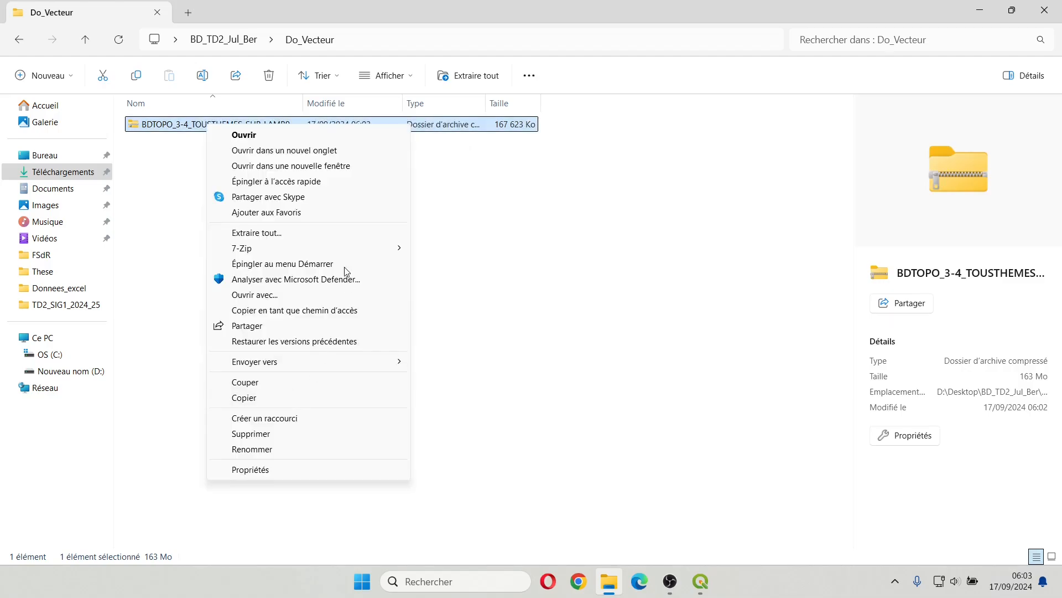
mouse_move(301, 248)
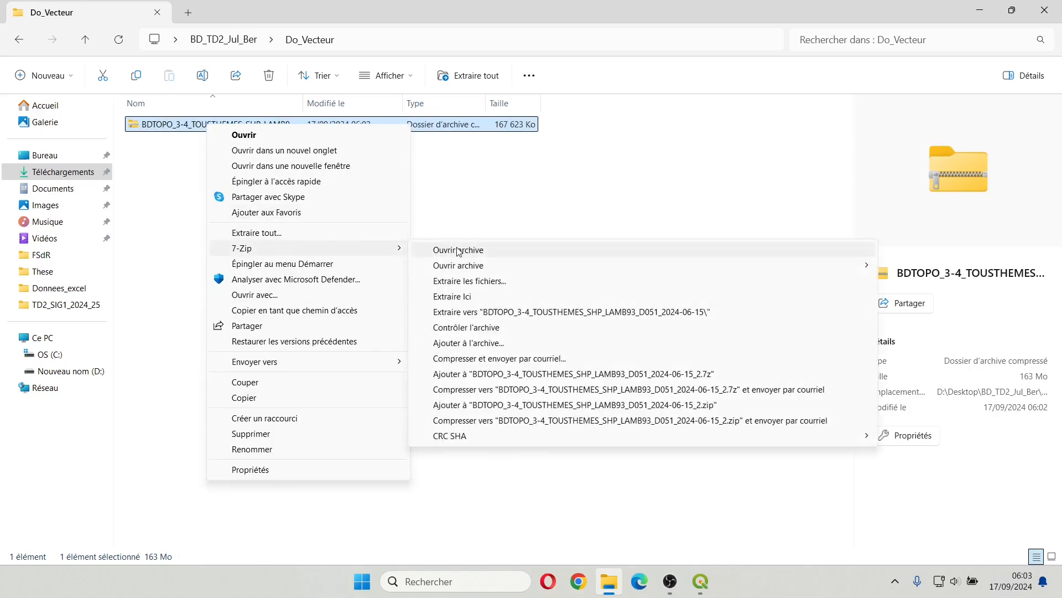
click(459, 251)
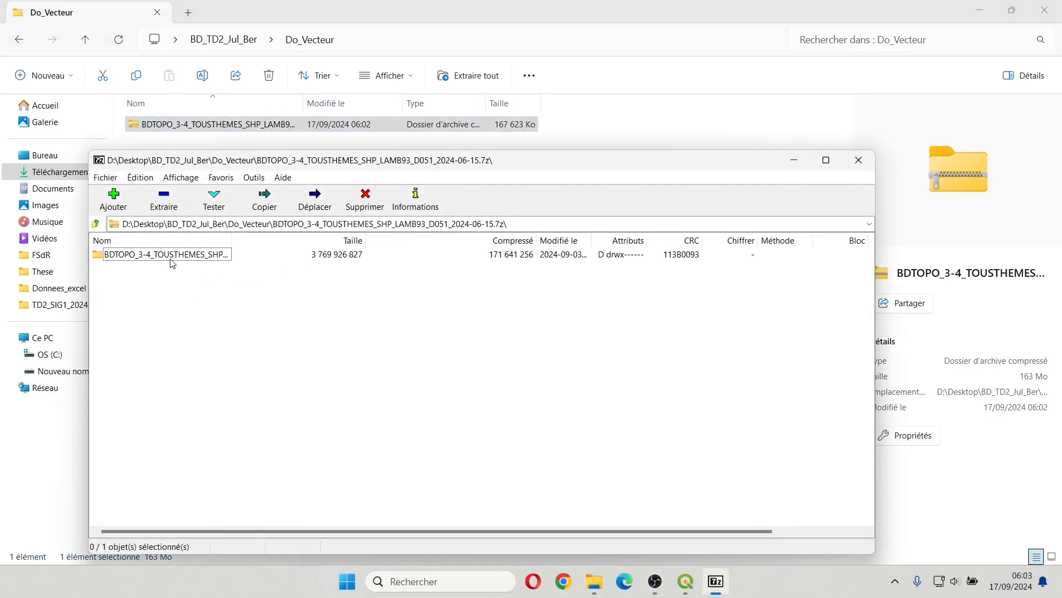
drag(193, 163, 437, 161)
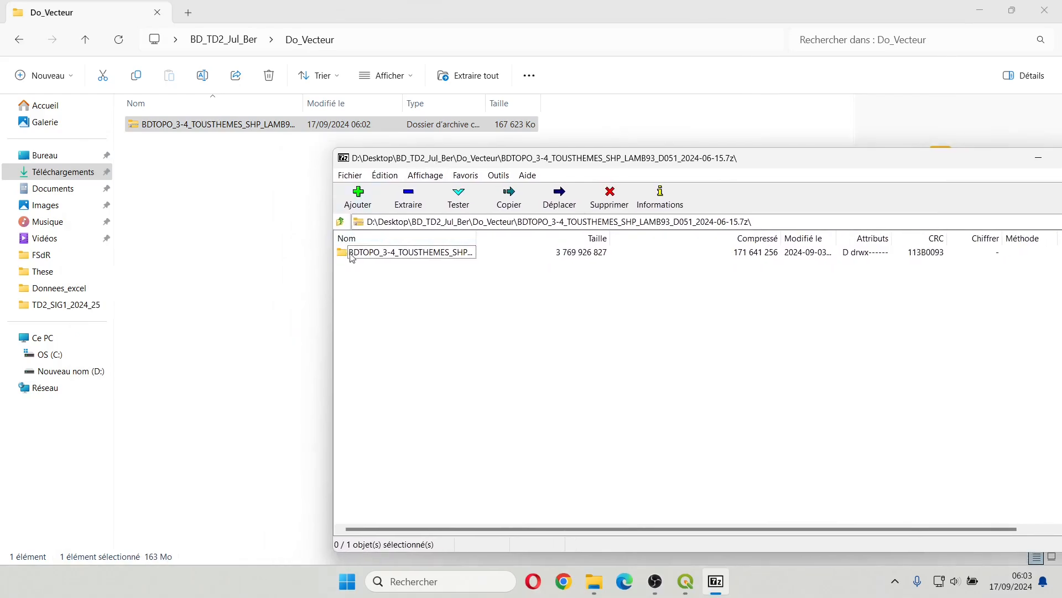
drag(354, 254, 197, 204)
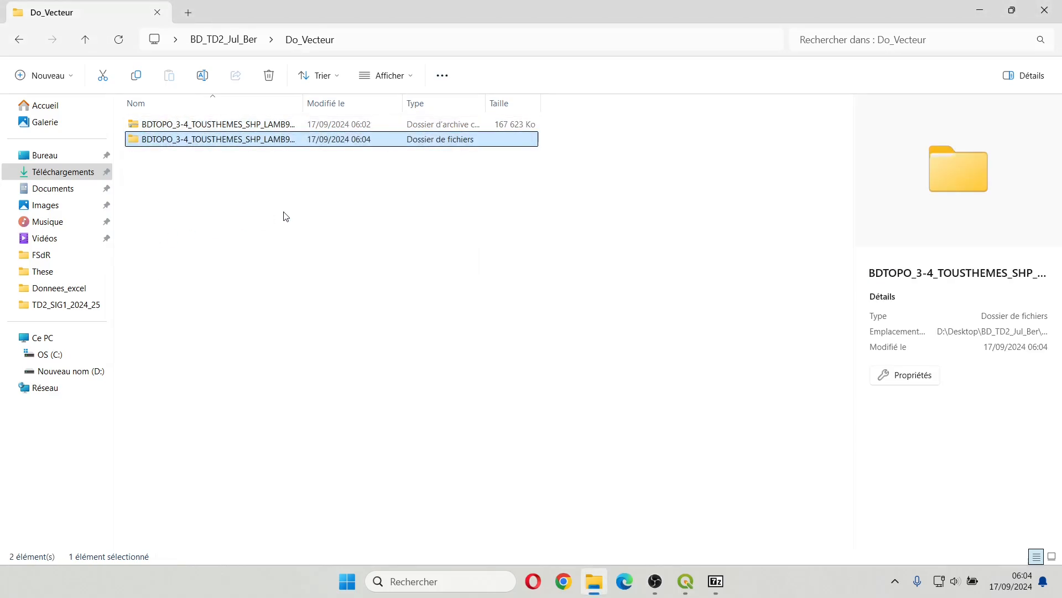
Step: Try to delete the compressed BDTOPO archive from the Do_Vecteur folder
click(286, 216)
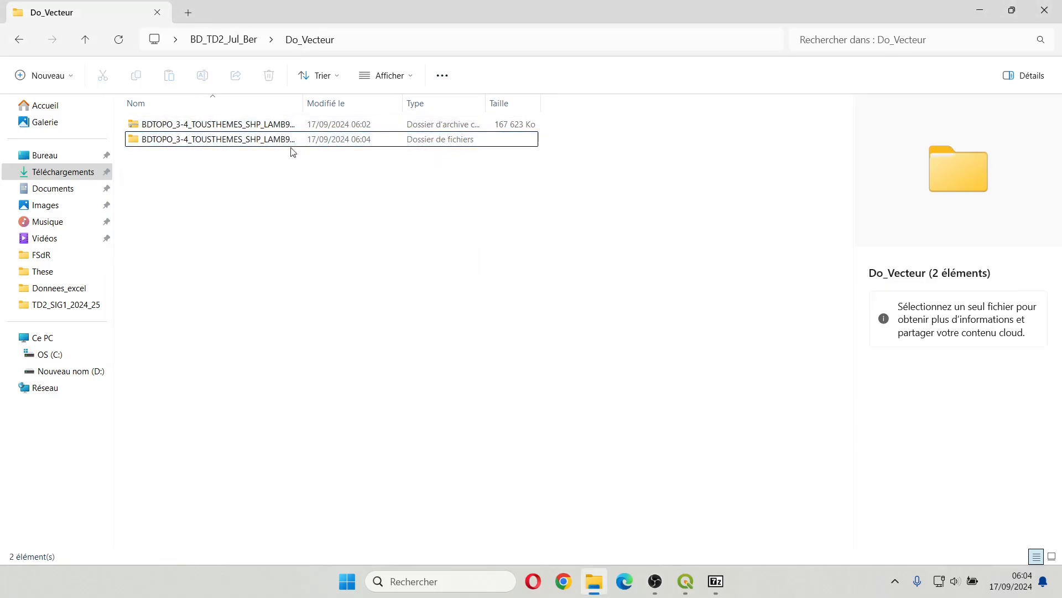
click(254, 125)
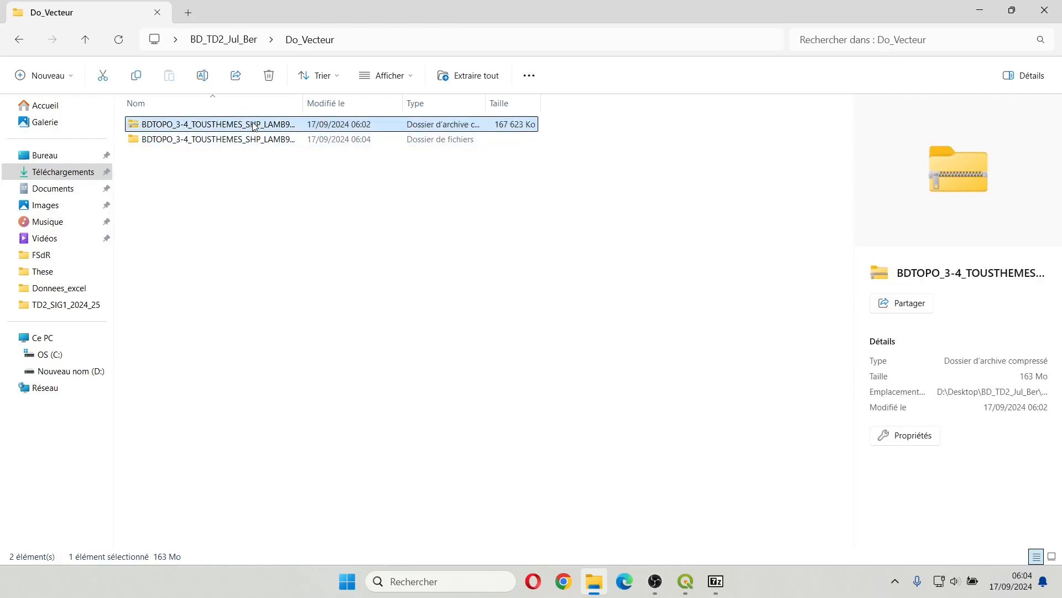
key(Delete)
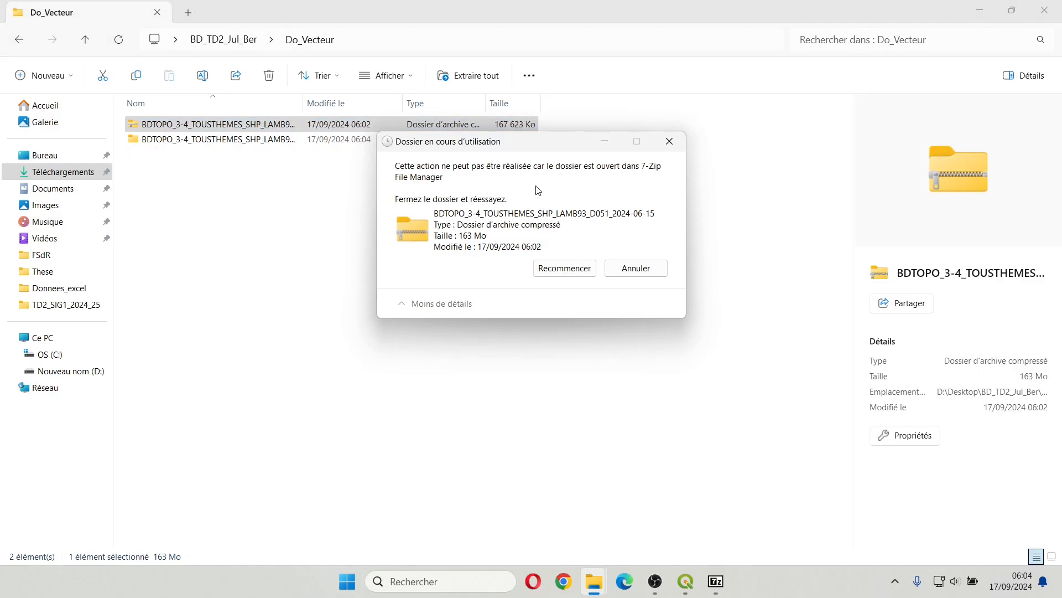
click(669, 141)
click(378, 198)
click(373, 128)
key(Delete)
click(547, 275)
click(669, 141)
Step: Close the 7-Zip window holding the BDTOPO archive and delete the compressed archive from Do_Vecteur
click(711, 562)
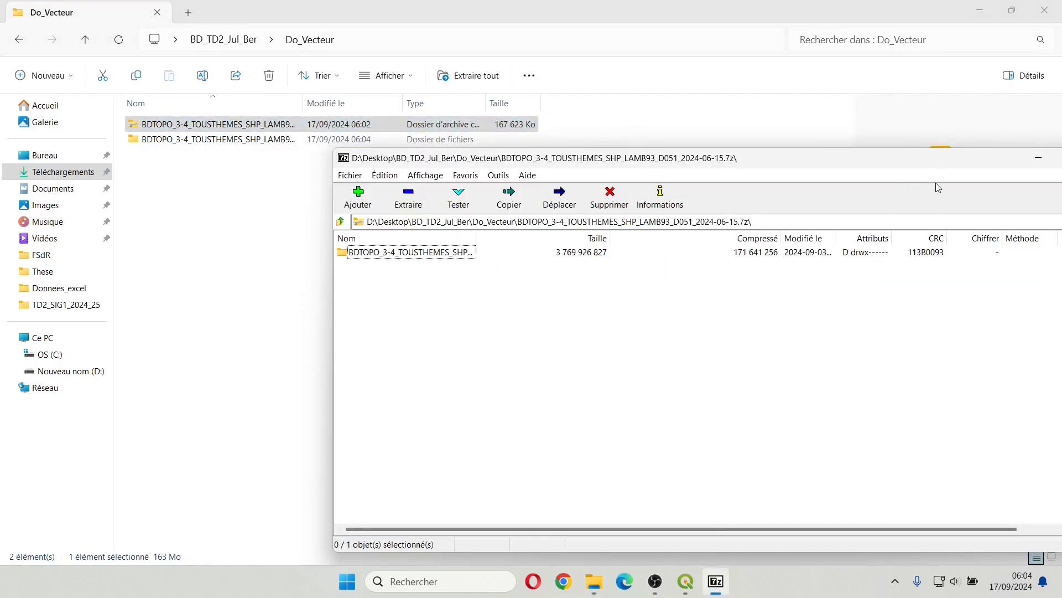
drag(938, 162, 681, 174)
click(853, 166)
click(446, 197)
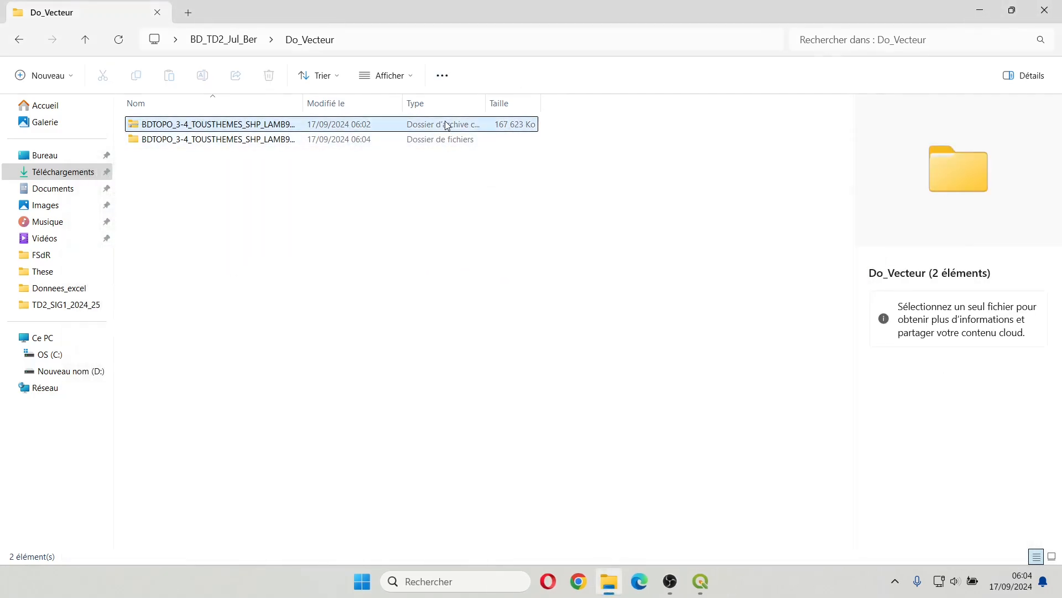
click(446, 125)
key(Delete)
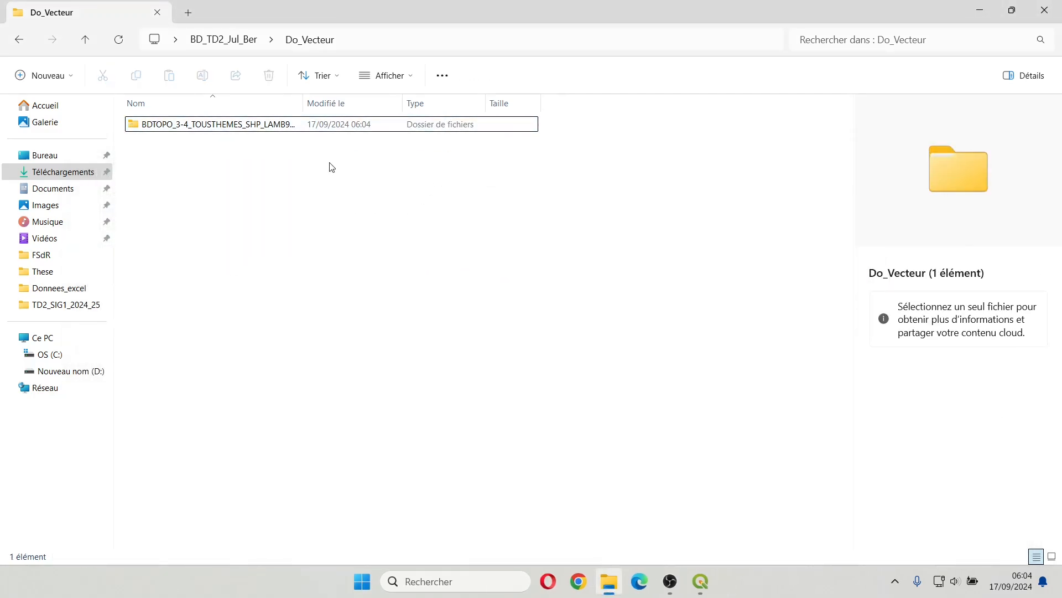
Step: Open the extracted BDTOPO folder and look over its data, metadata and supplement folders and the LISEZ-MOI PDF
double_click(213, 125)
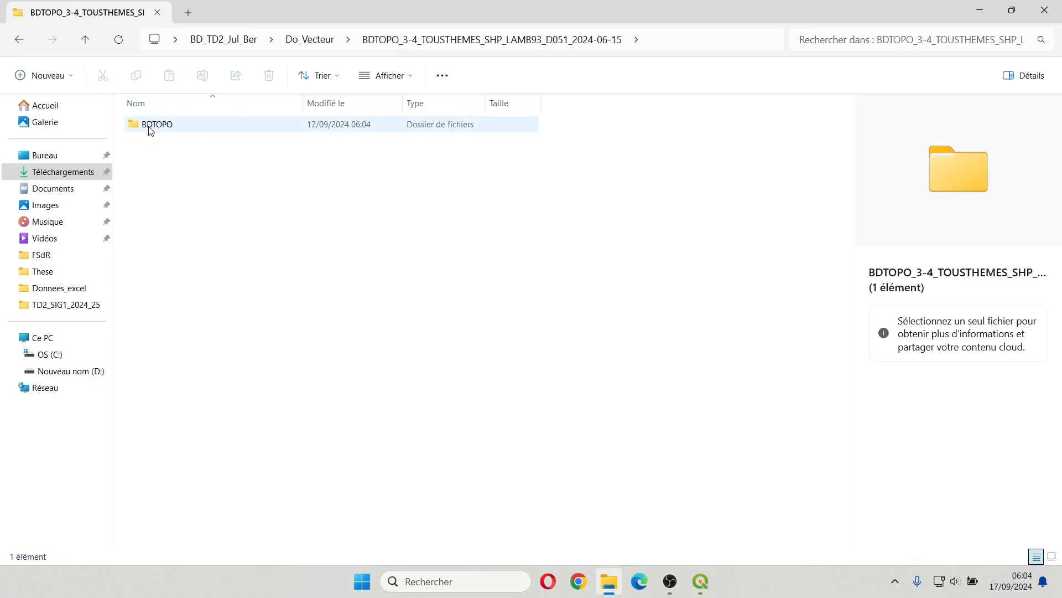
double_click(149, 128)
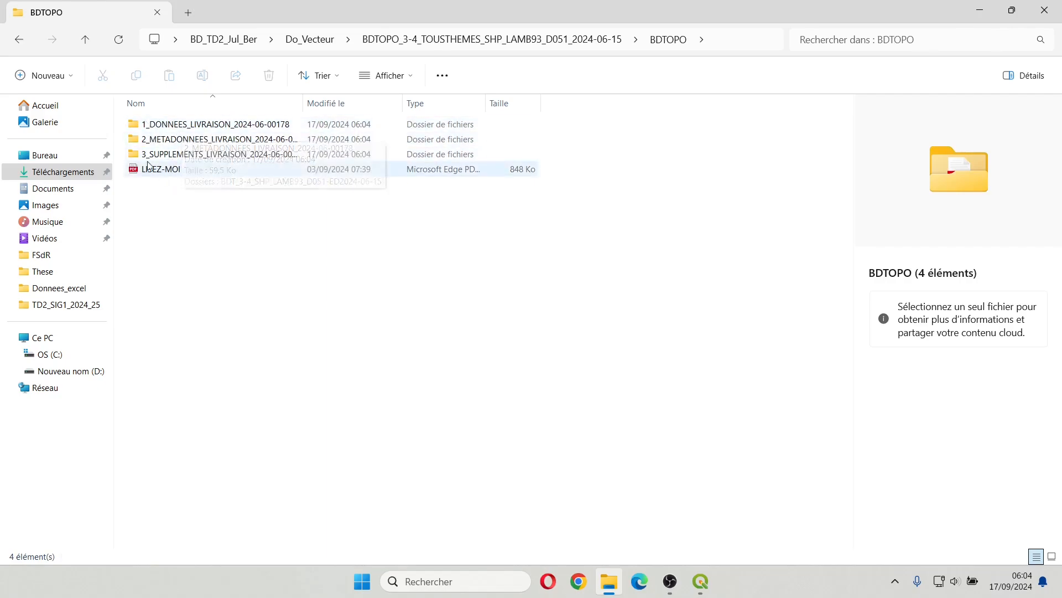
click(208, 142)
click(206, 156)
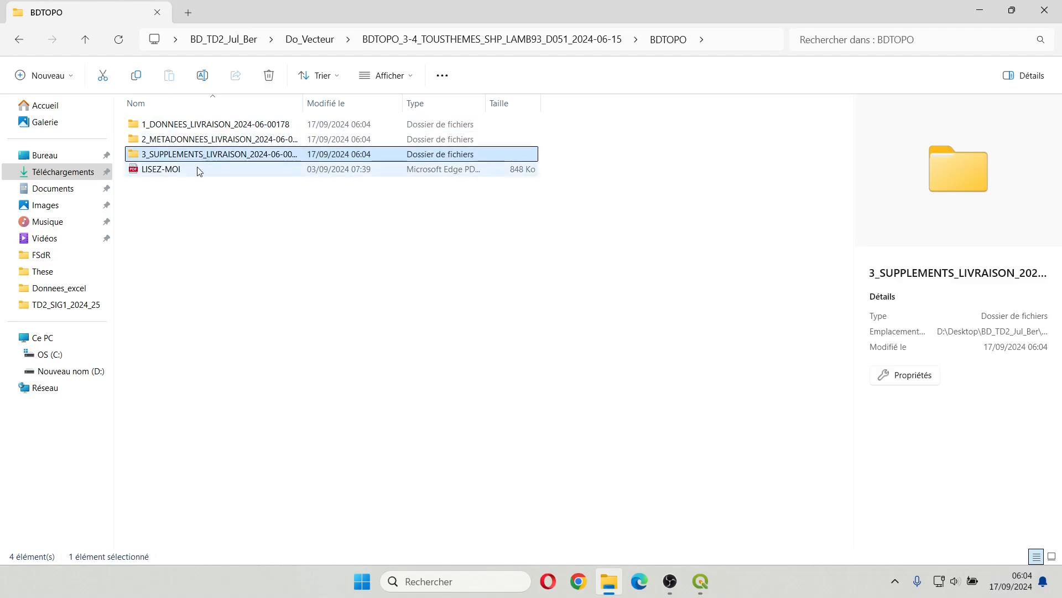
click(191, 171)
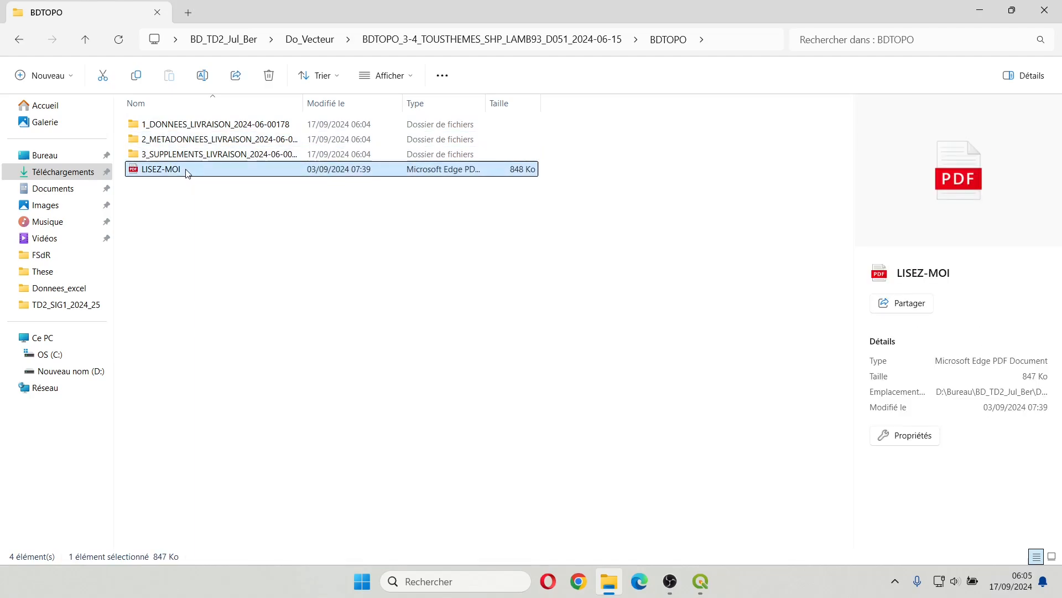
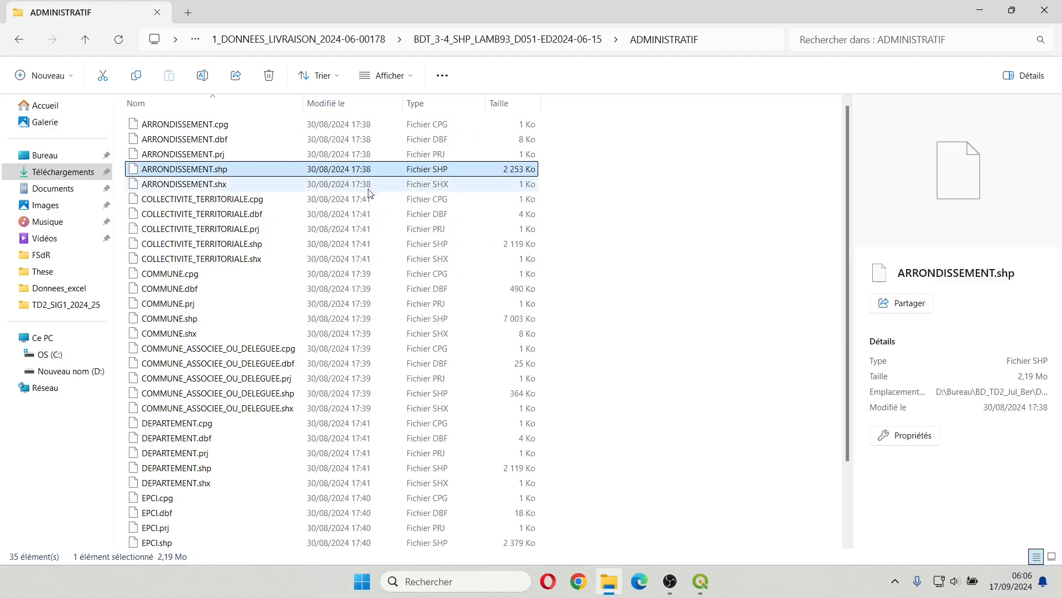
Step: Examine how the ADMINISTRATIF files group into shapefile sets, from ARRONDISSEMENT through REGION
drag(568, 176, 277, 104)
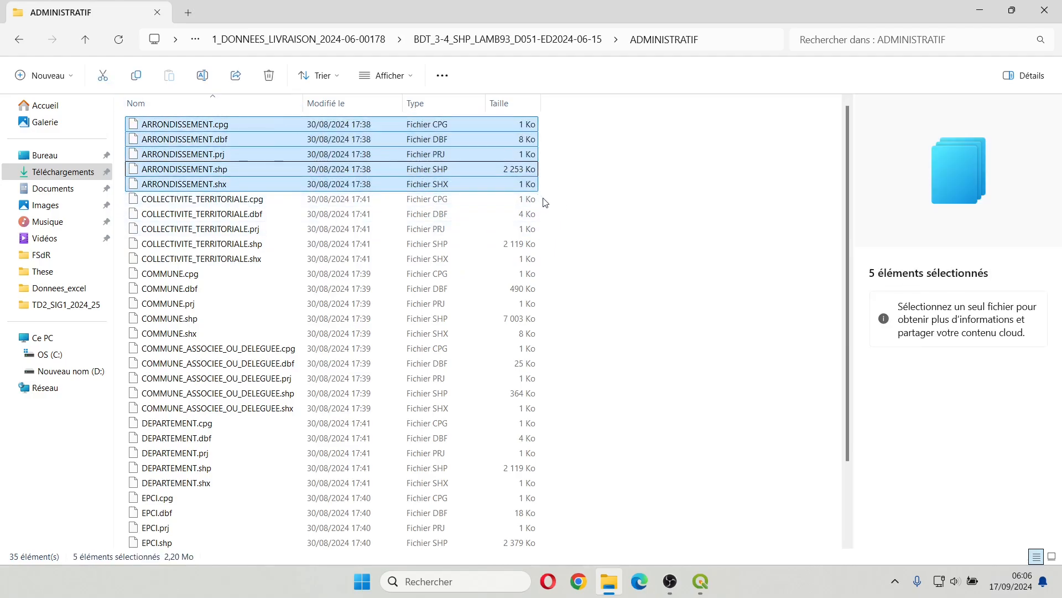
drag(549, 201, 376, 265)
click(672, 269)
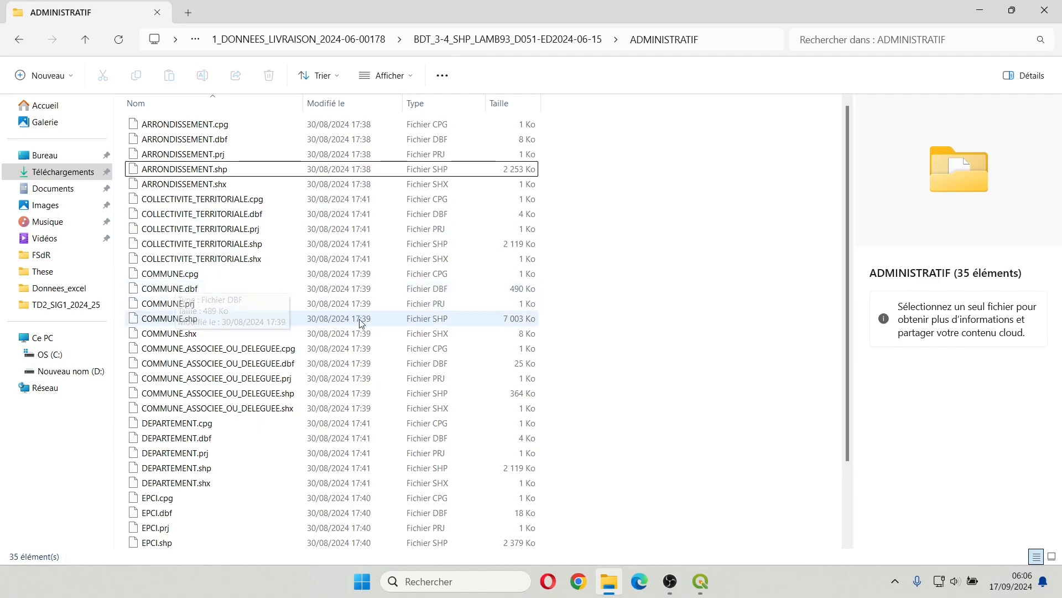
scroll(360, 324, down, 3)
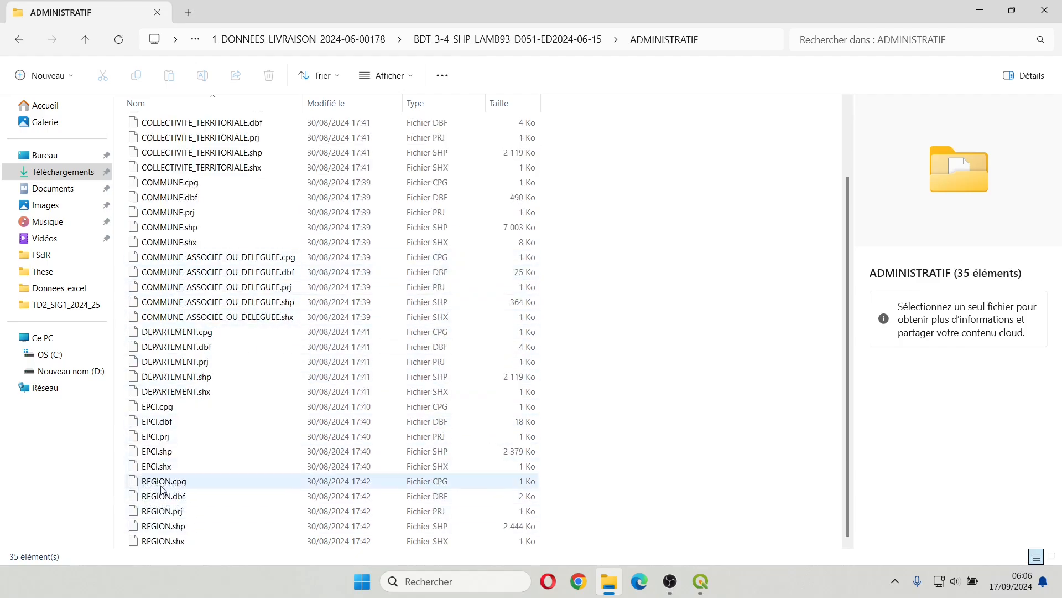
Step: Go back up from ADMINISTRATIF through the BDTOPO folders and close the file explorer window
click(16, 40)
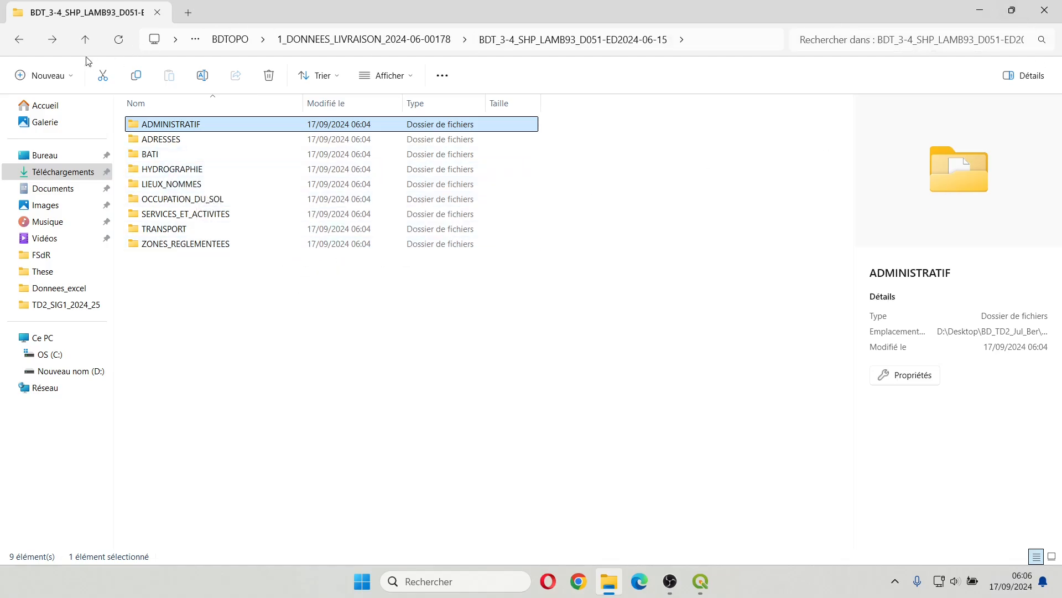
click(11, 40)
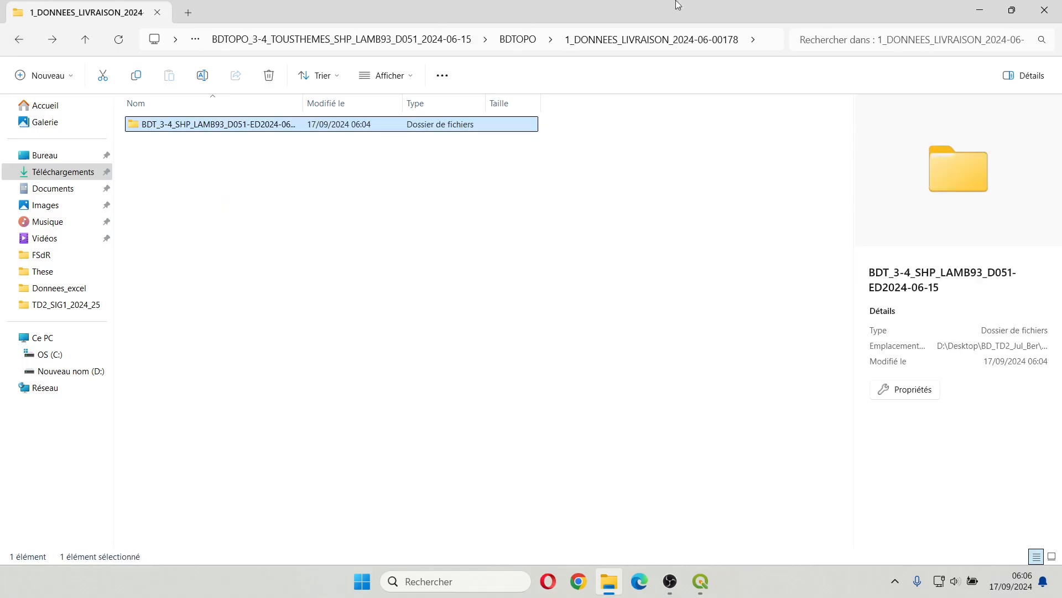
click(21, 40)
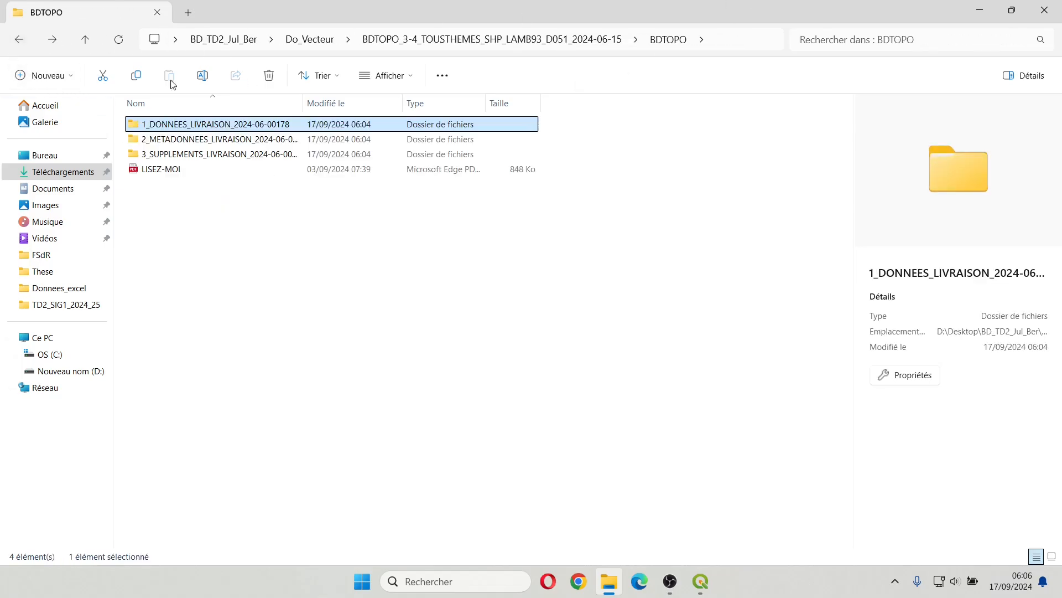
click(20, 40)
click(1051, 6)
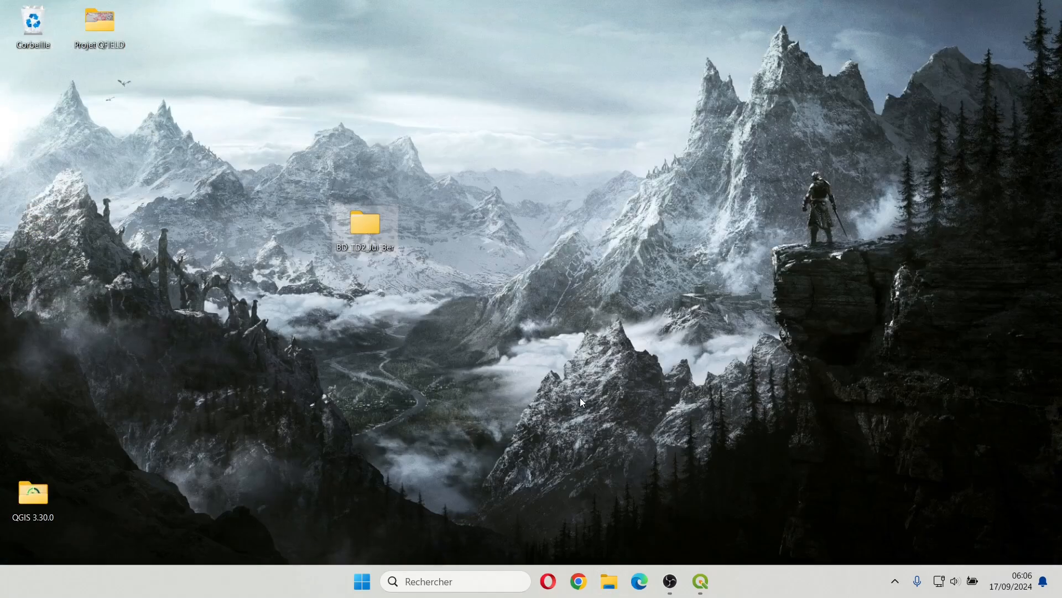
Step: Check the desktop folder BD_TD2_Jul_Ber's location in its properties, then close them
click(696, 595)
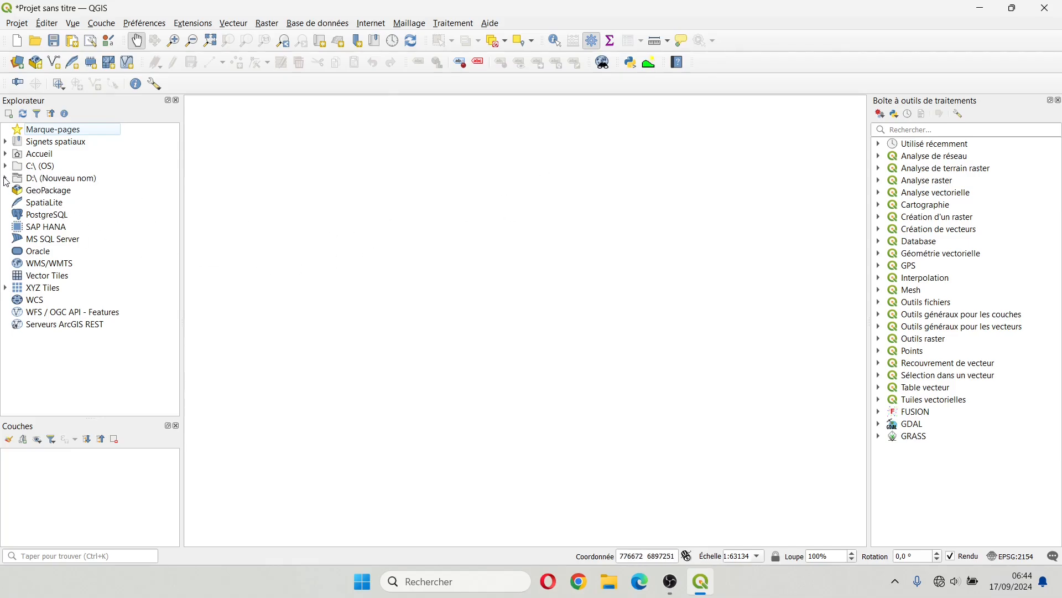
click(977, 7)
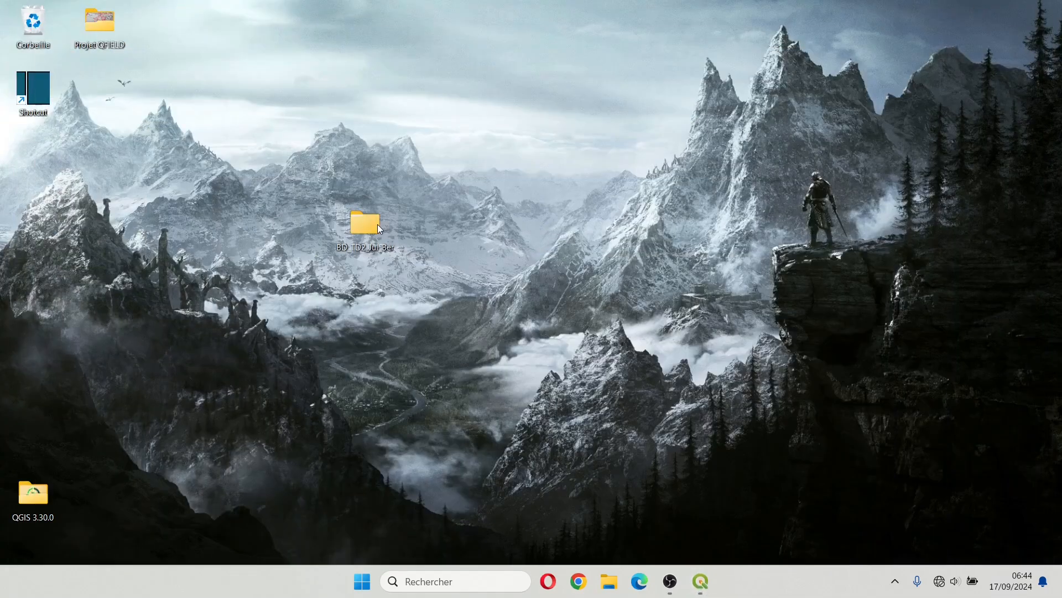
right_click(378, 224)
click(364, 232)
right_click(367, 230)
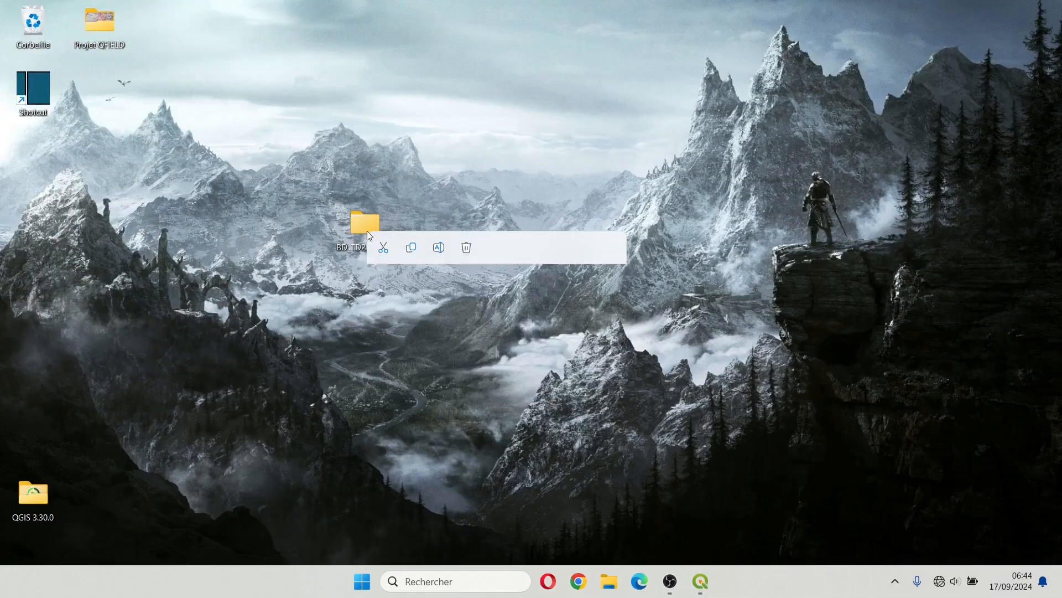
click(402, 390)
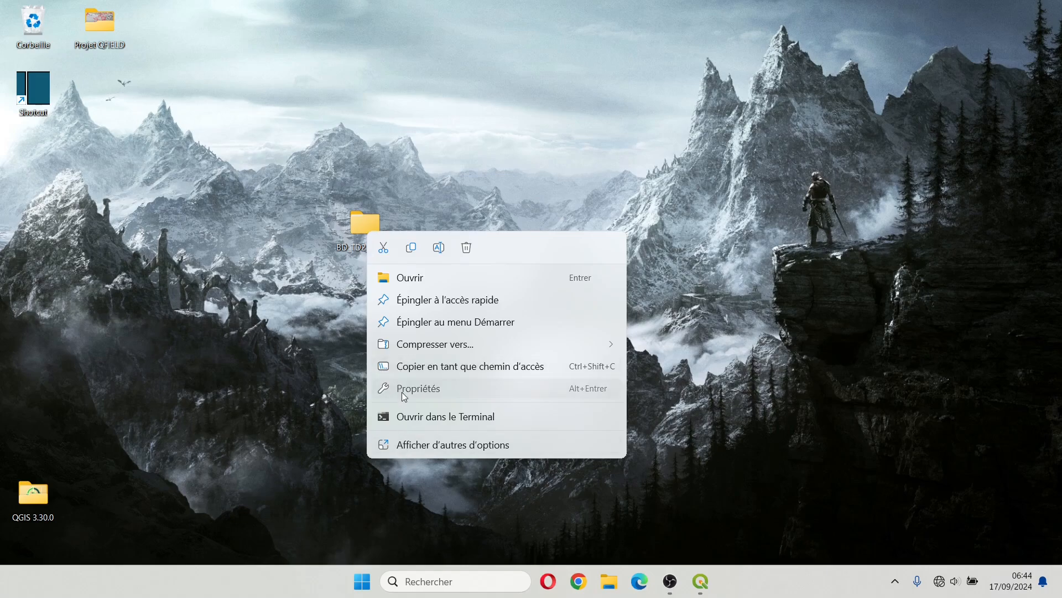
drag(514, 334, 460, 338)
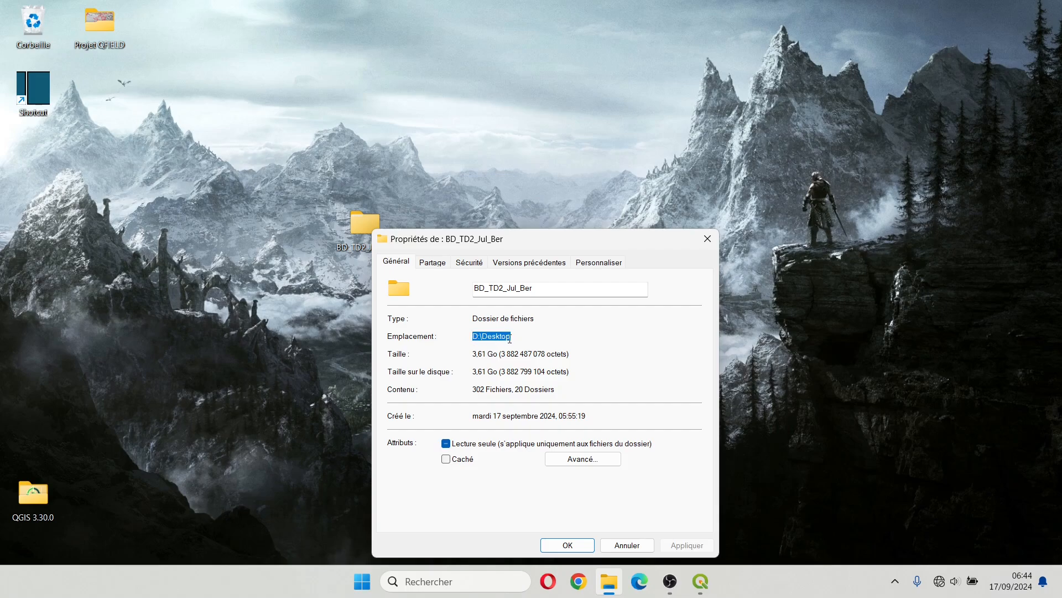
click(707, 238)
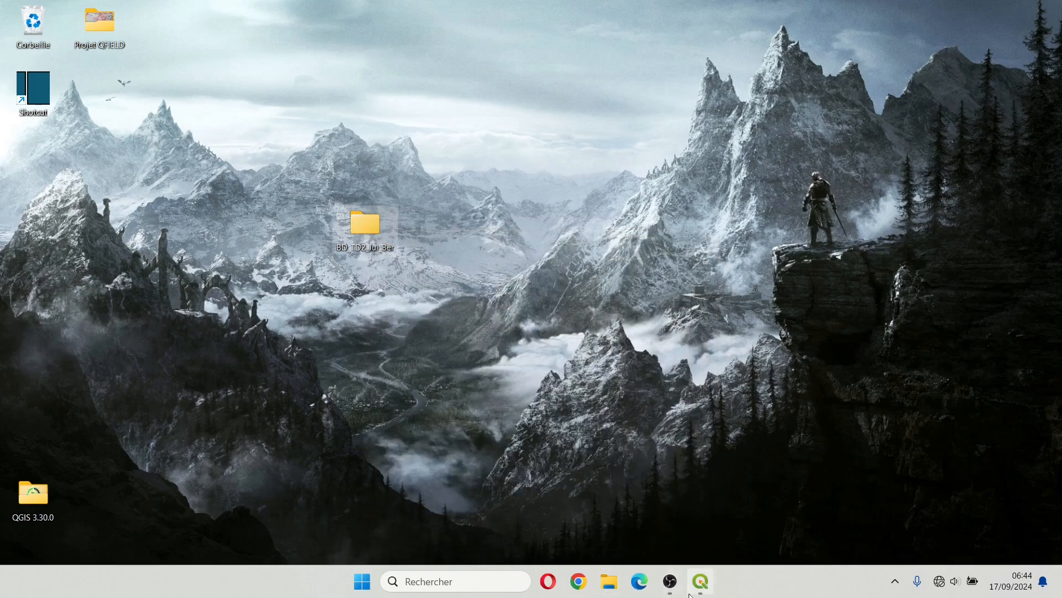
Step: In QGIS, add the BD_TD2_Jul_Ber folder from D:\Desktop to the bookmarks and collapse the D: drive
click(700, 581)
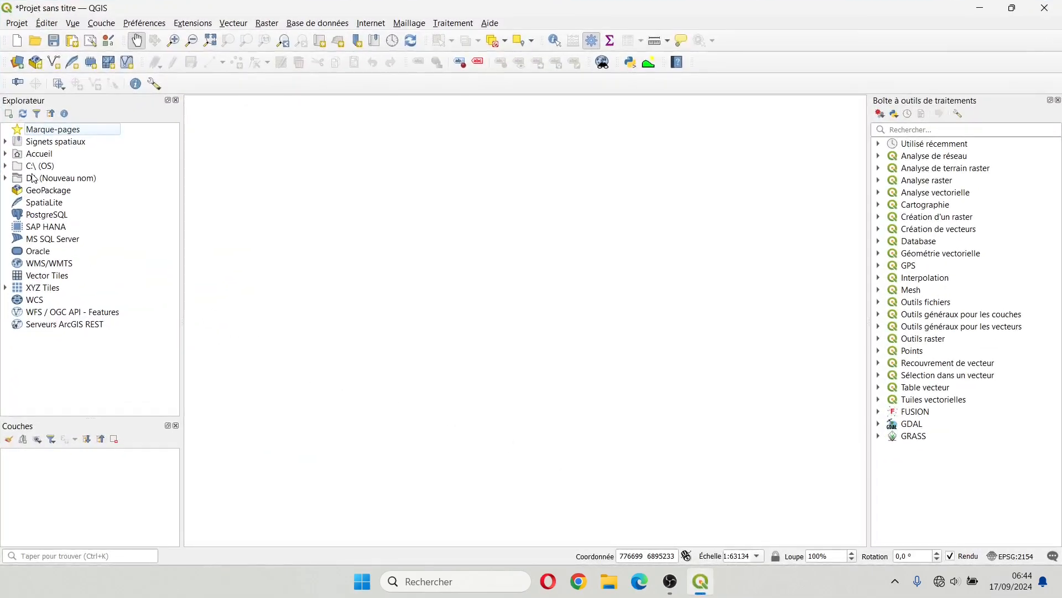
click(6, 177)
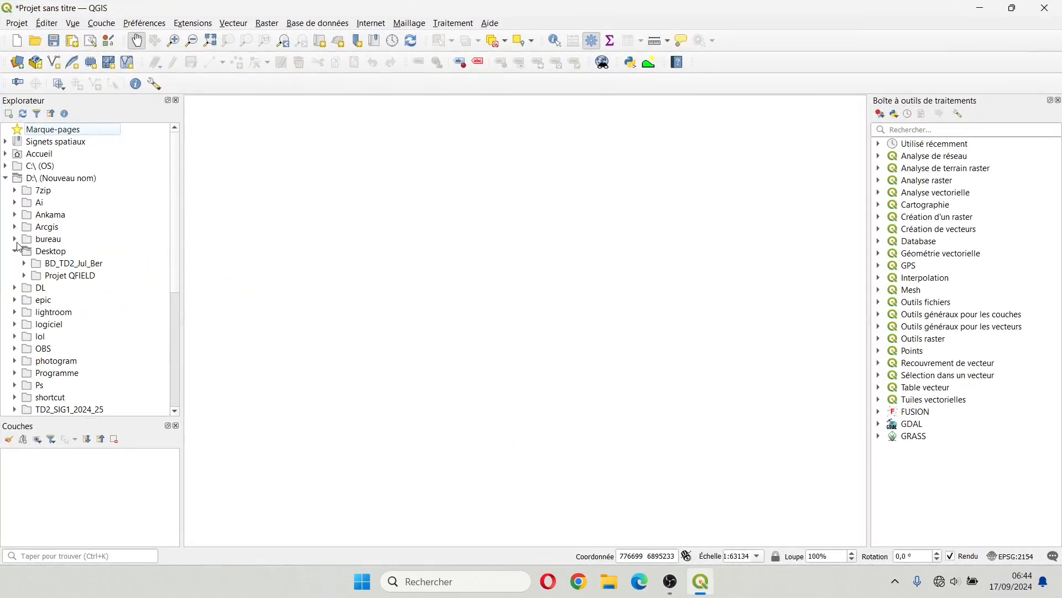
right_click(49, 267)
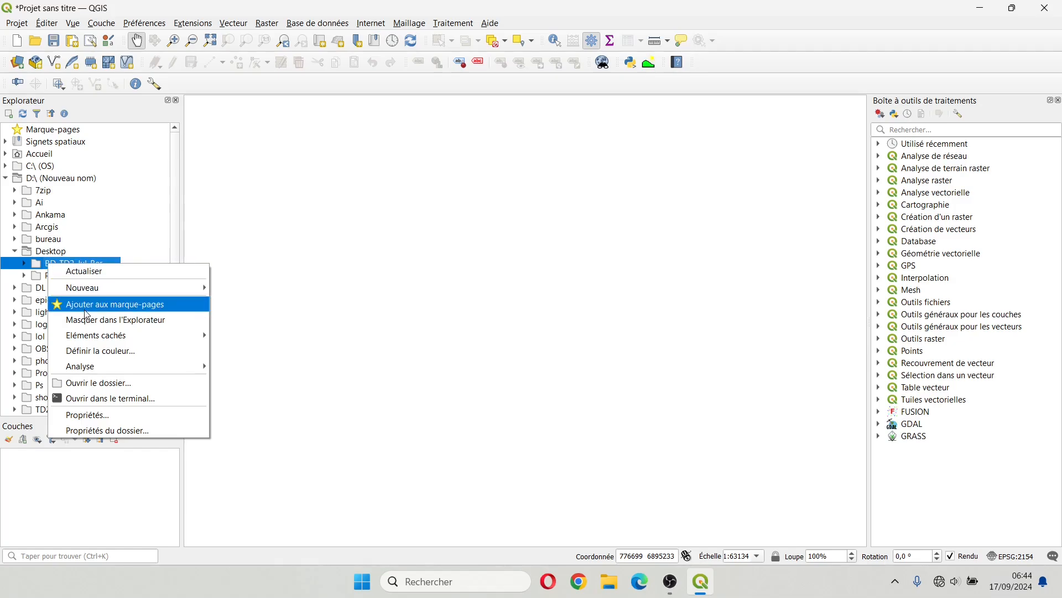
click(85, 311)
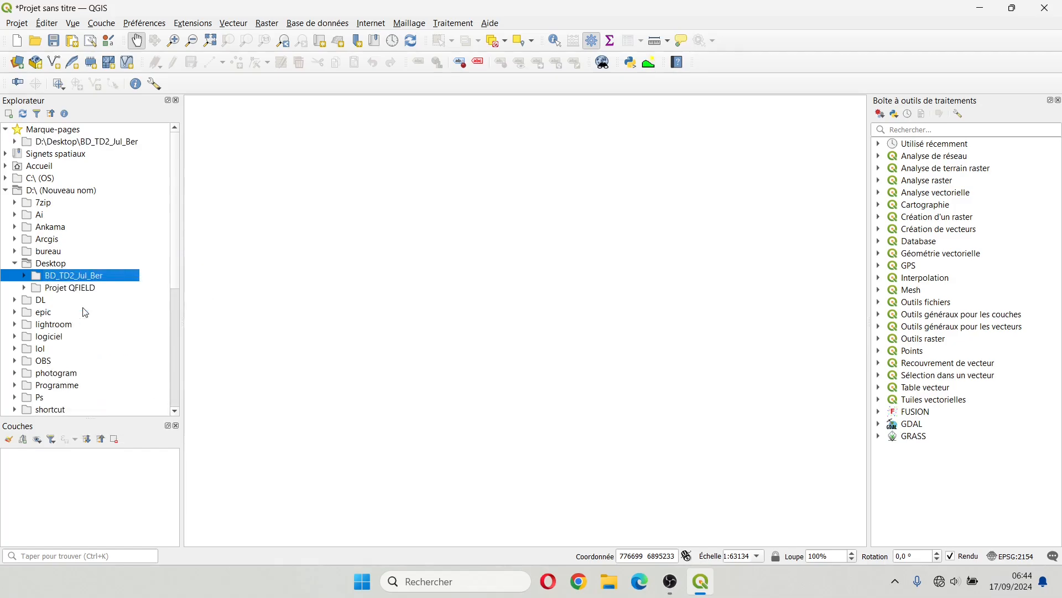
right_click(61, 276)
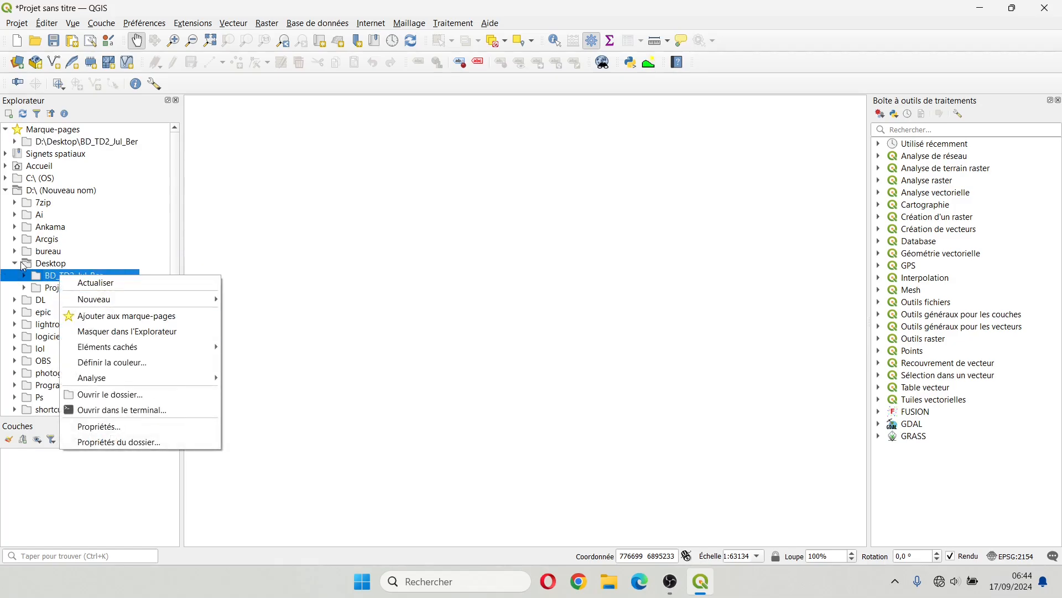
click(15, 263)
click(5, 190)
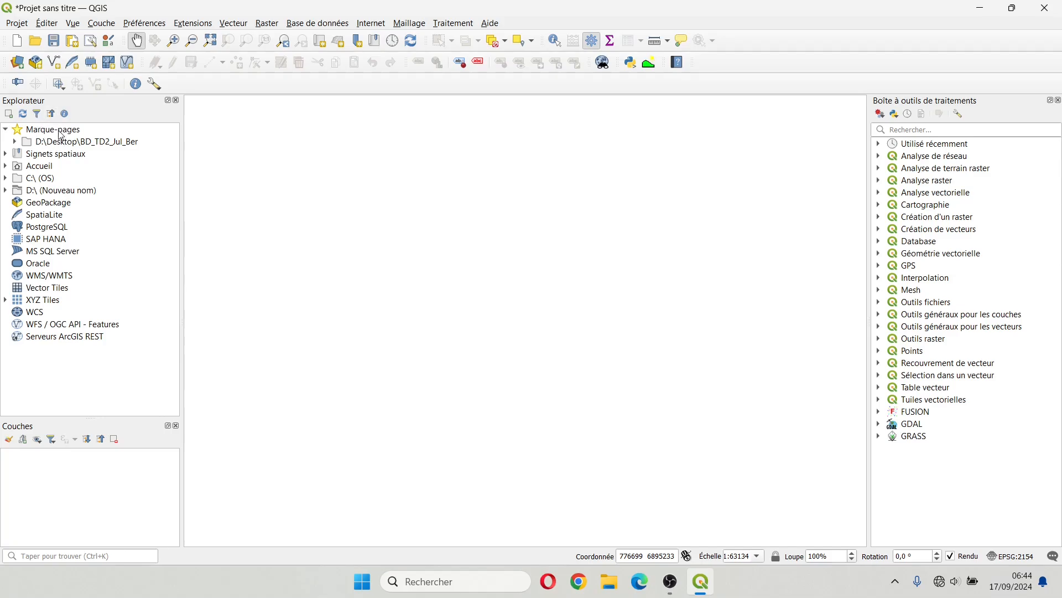
Step: Expand the bookmarked BD_TD2_Jul_Ber folder to show Do_Raster's files and Do_Vecteur's theme folders under BDT_3-4_SHP_LAMB93
click(15, 142)
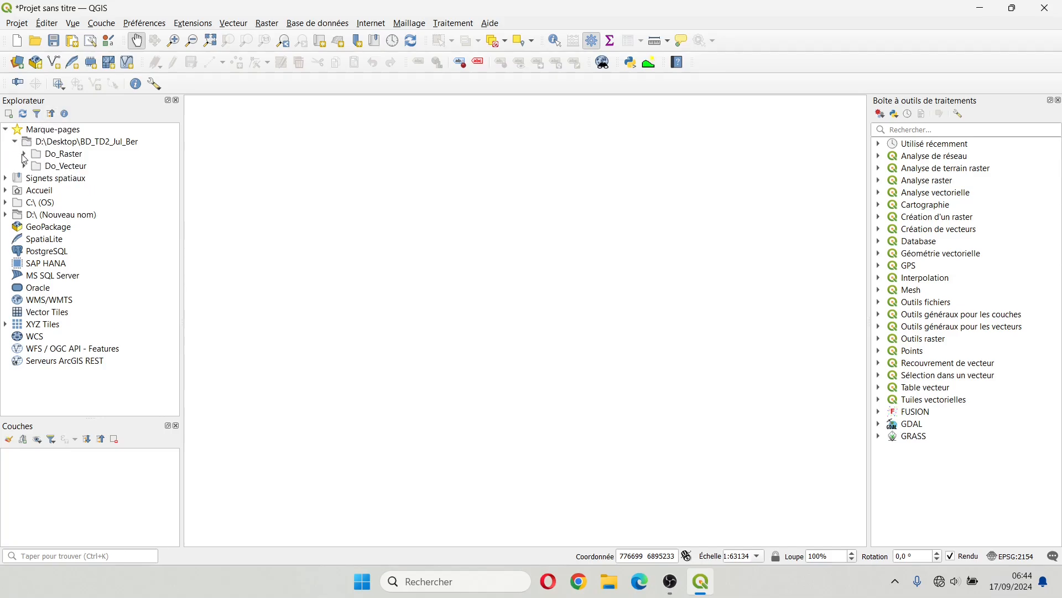
click(24, 155)
click(25, 191)
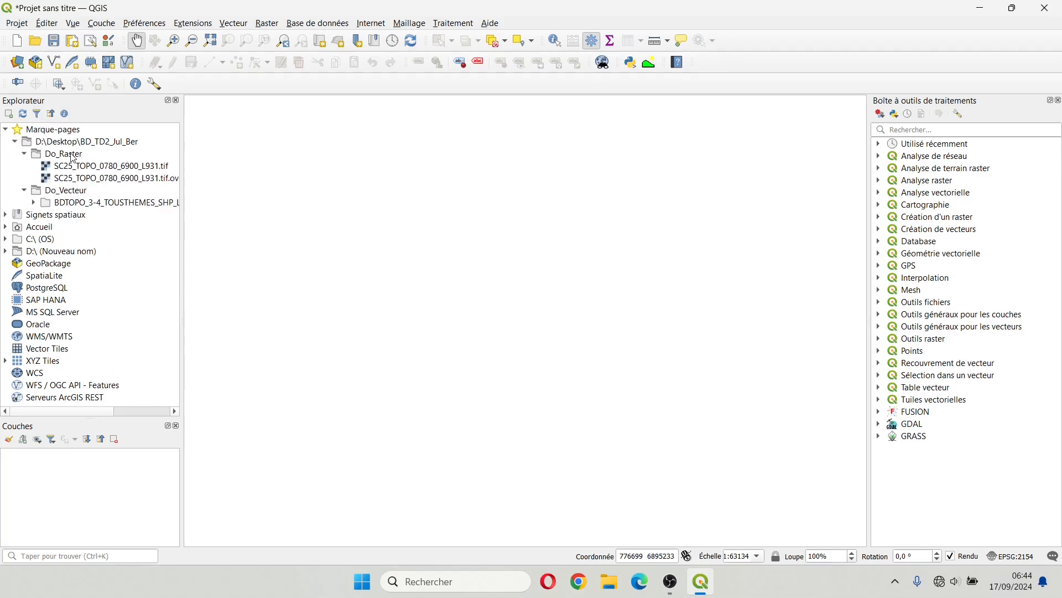
click(34, 202)
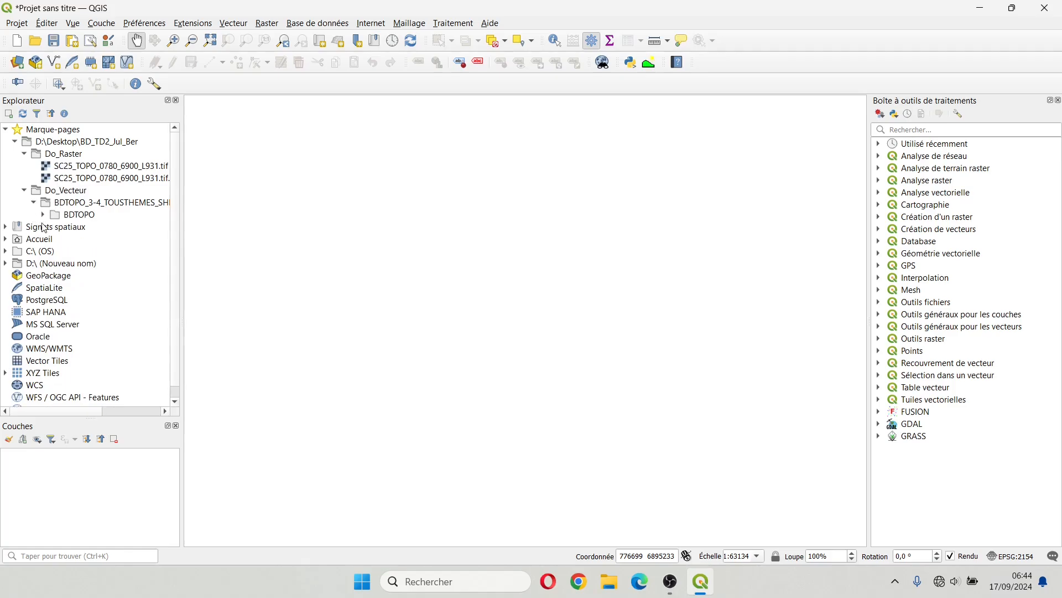
click(43, 215)
click(52, 227)
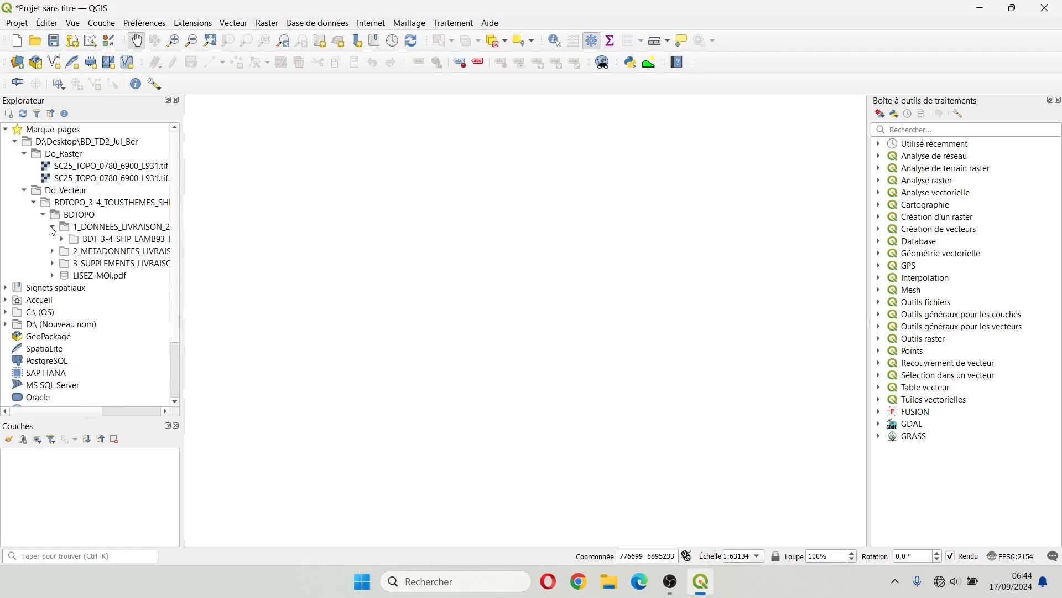
click(62, 240)
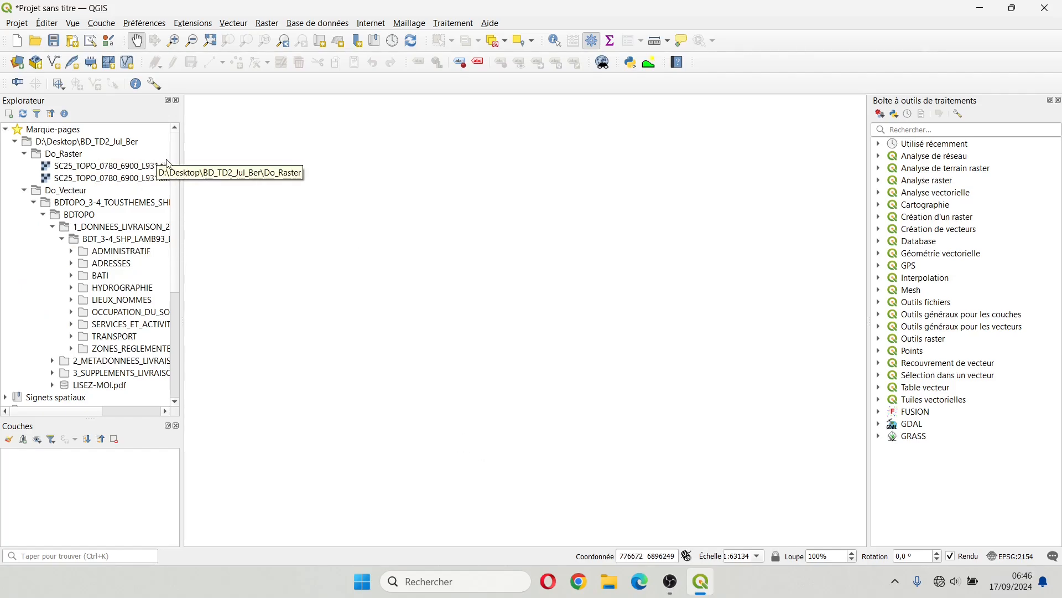
Step: Widen the Explorateur panel, add SC25_TOPO_0780_6900_L931.tif from Do_Raster as a layer, and enlarge the Couches panel
mouse_move(183, 164)
mouse_down()
mouse_move(252, 166)
mouse_move(203, 161)
mouse_up()
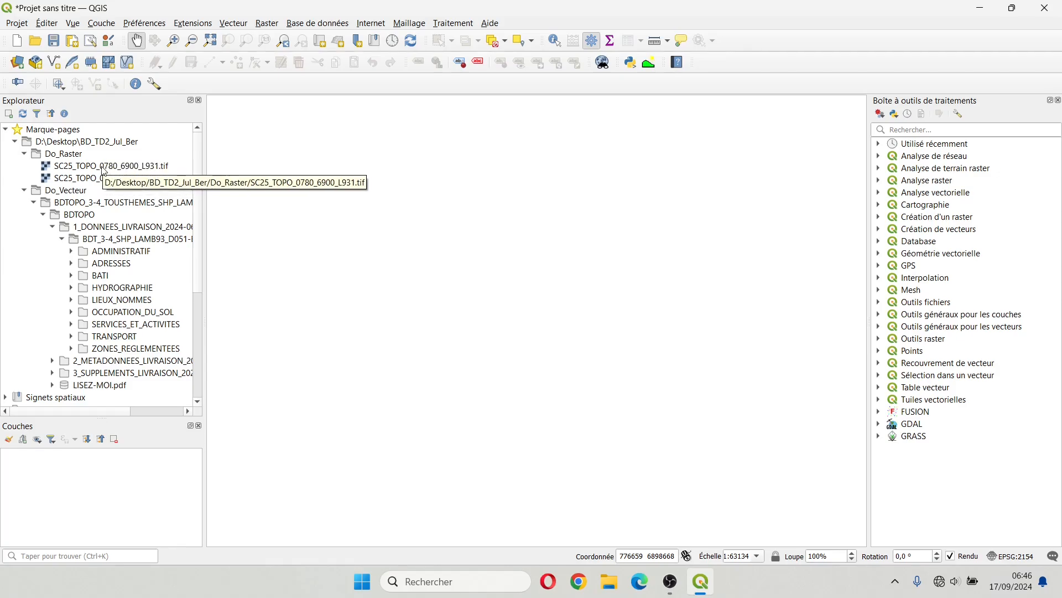
mouse_move(103, 171)
mouse_down()
mouse_move(105, 293)
mouse_move(66, 476)
mouse_up()
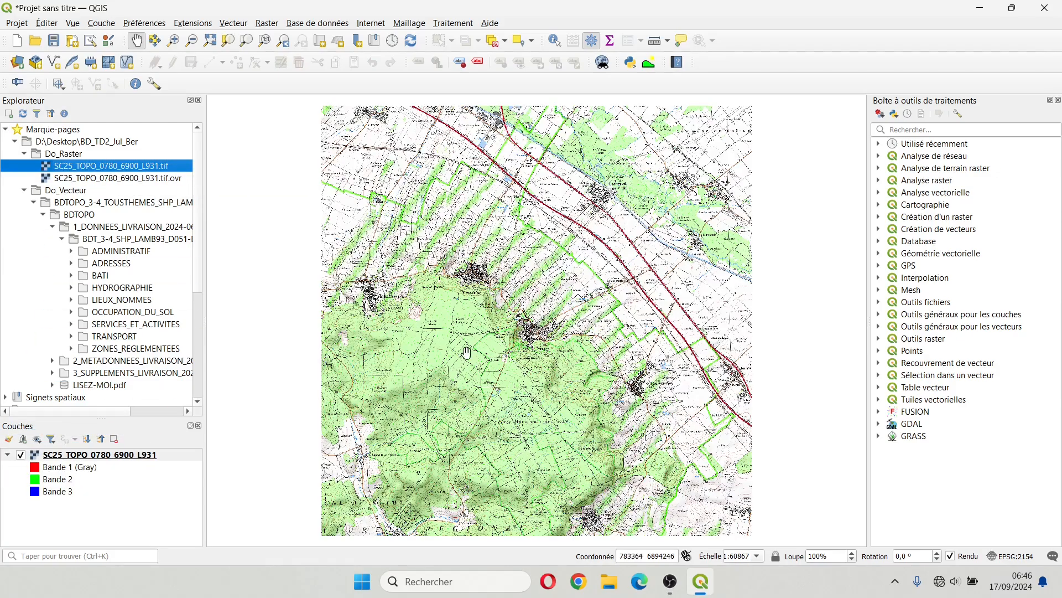
click(162, 178)
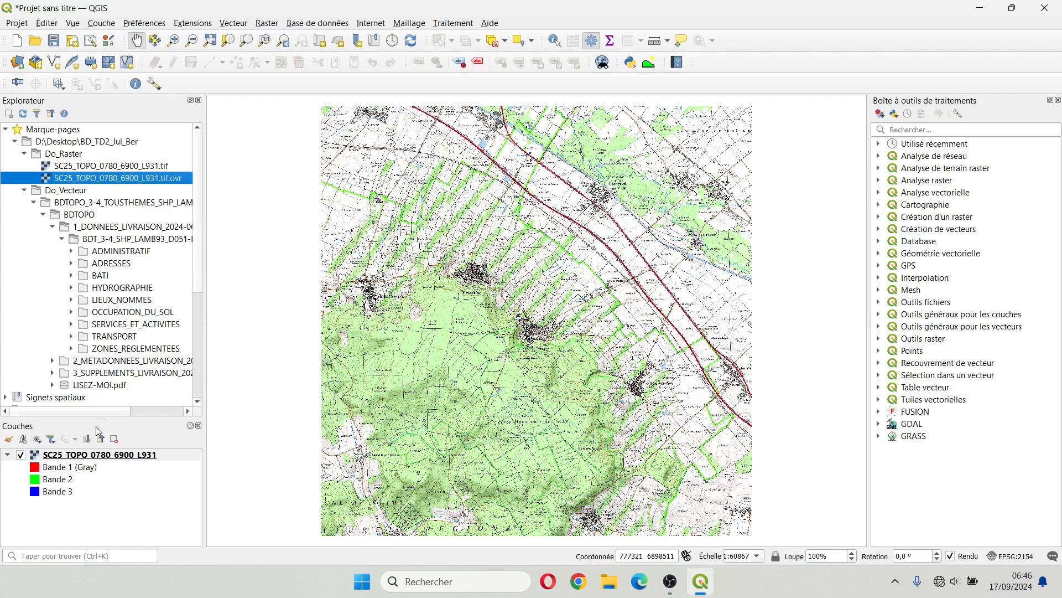
drag(96, 419, 96, 340)
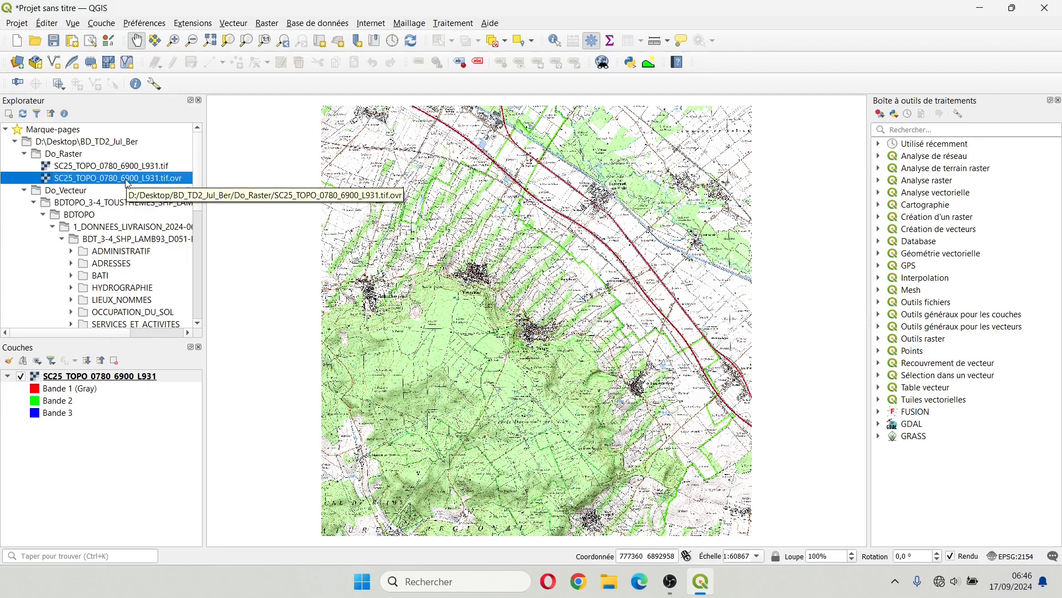
Step: Look up WGS 84 (EPSG:4326) in the project's coordinate reference system settings and close them without applying it
click(1012, 556)
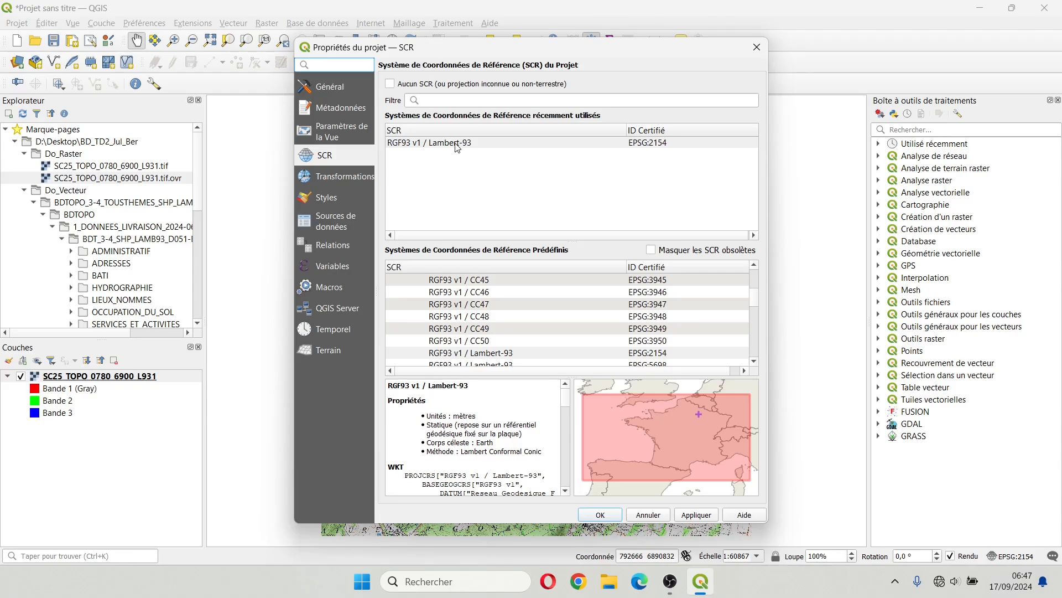
click(446, 100)
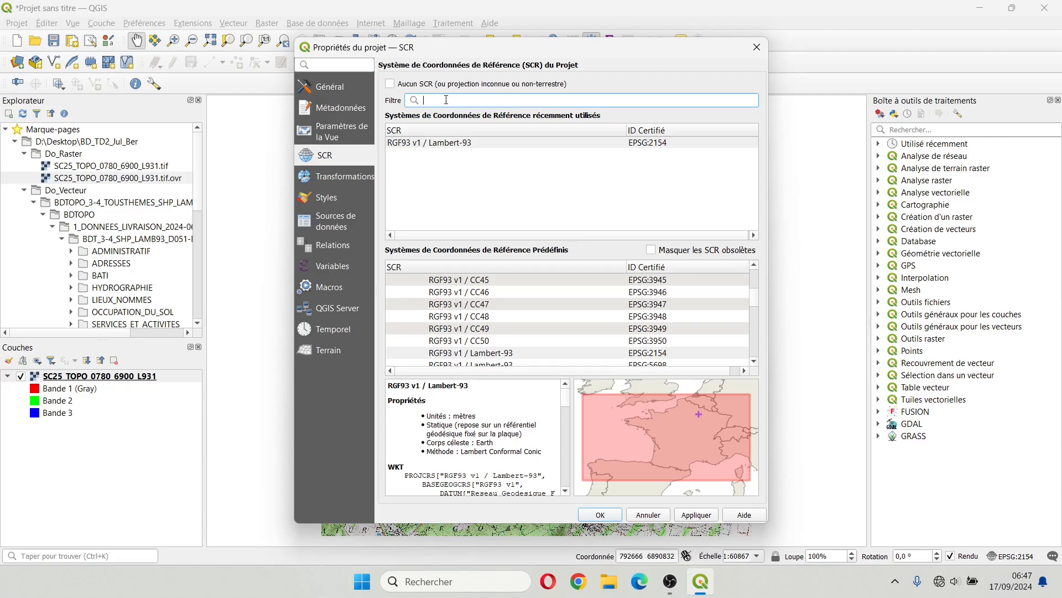
text(4326)
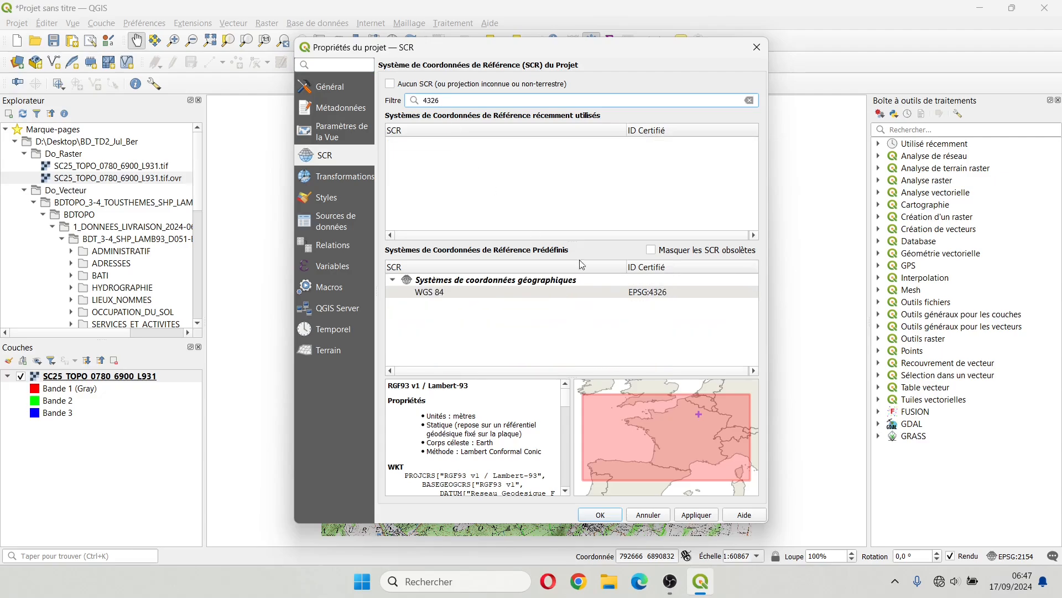
click(435, 292)
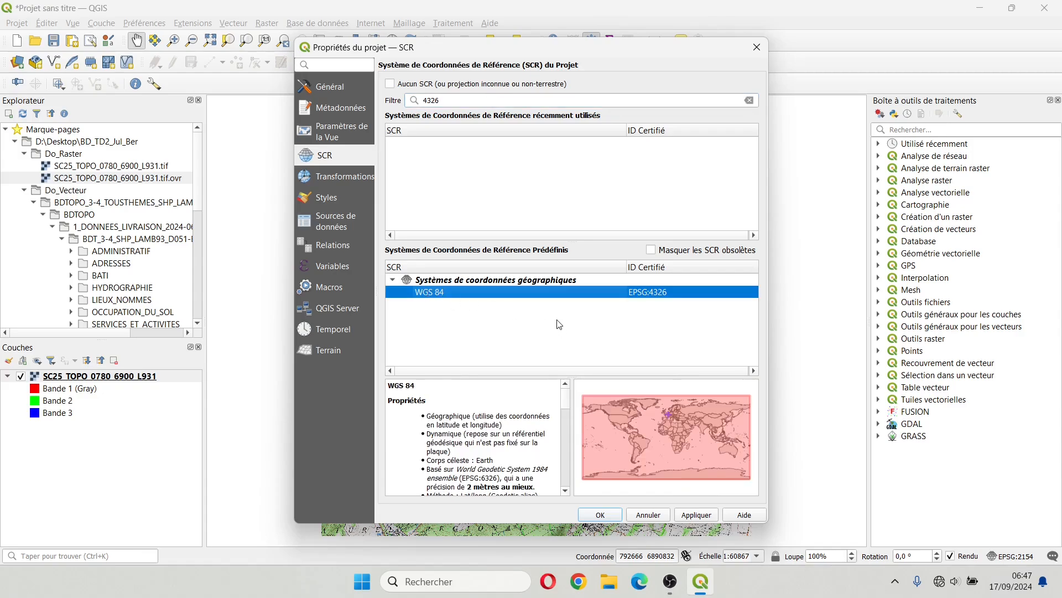
click(757, 48)
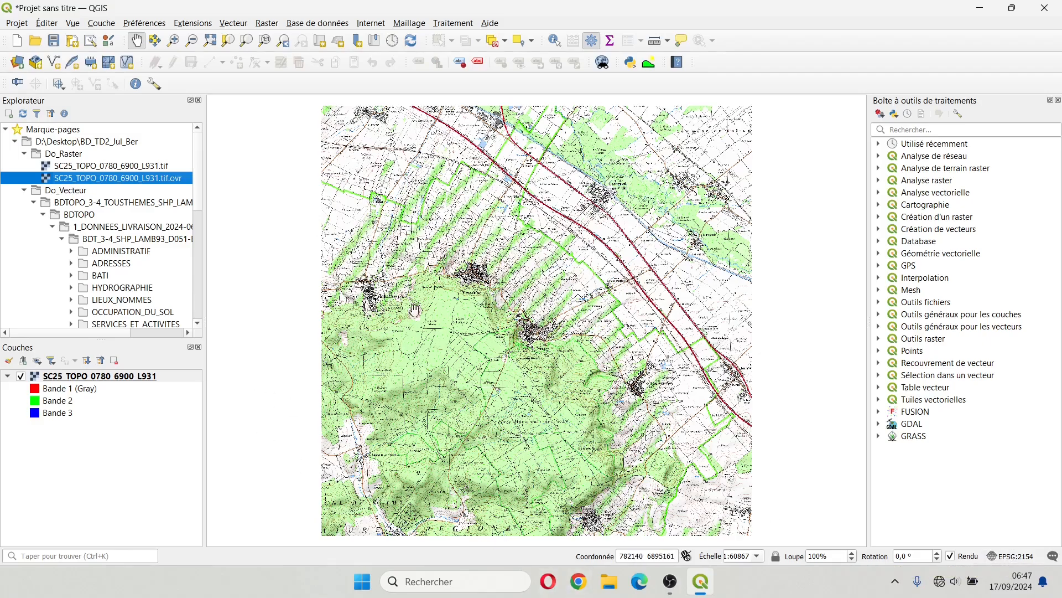
Step: Examine the topographic raster around the villages of Verzenay and Verzy at several scales
scroll(467, 270, up, 3)
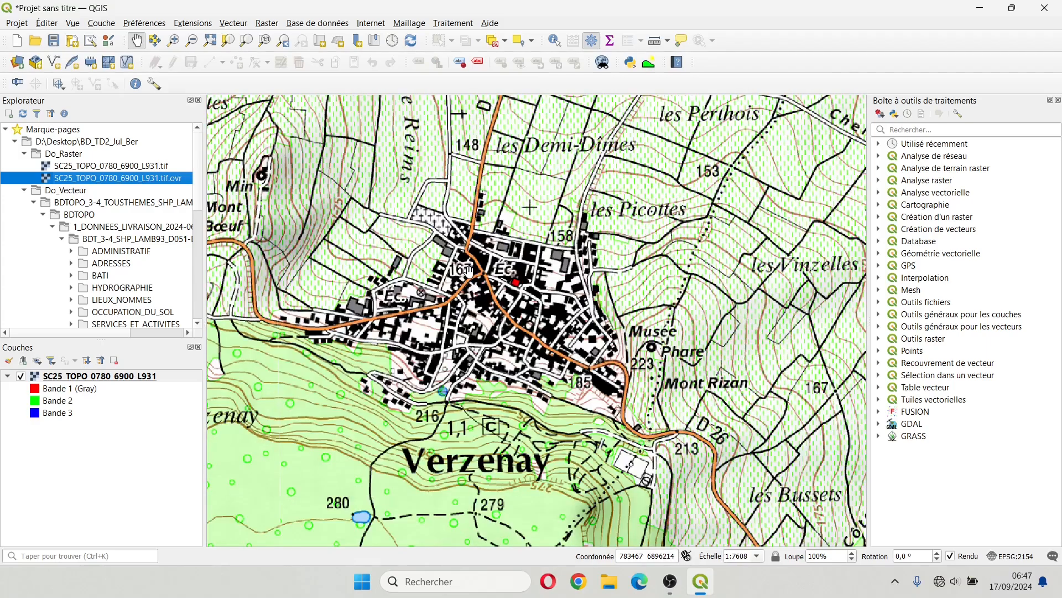
scroll(587, 298, down, 2)
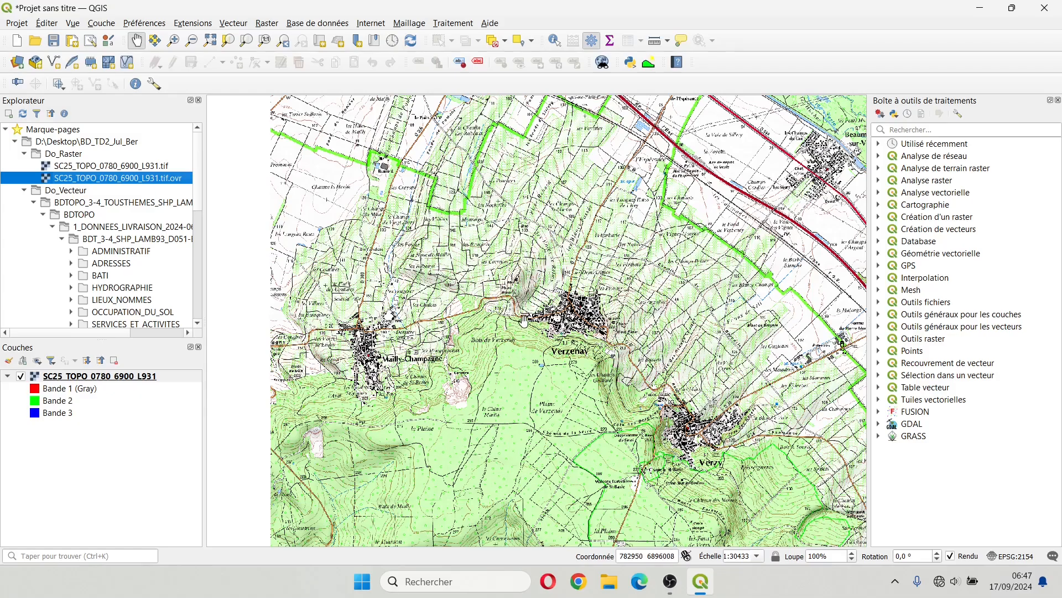
scroll(524, 319, down, 1)
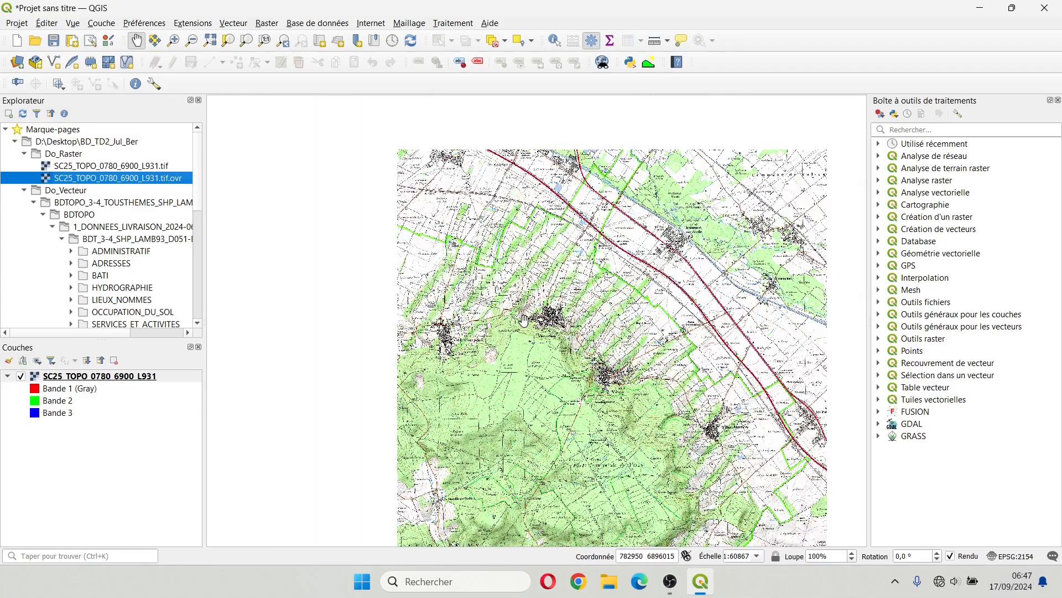
drag(577, 400, 540, 355)
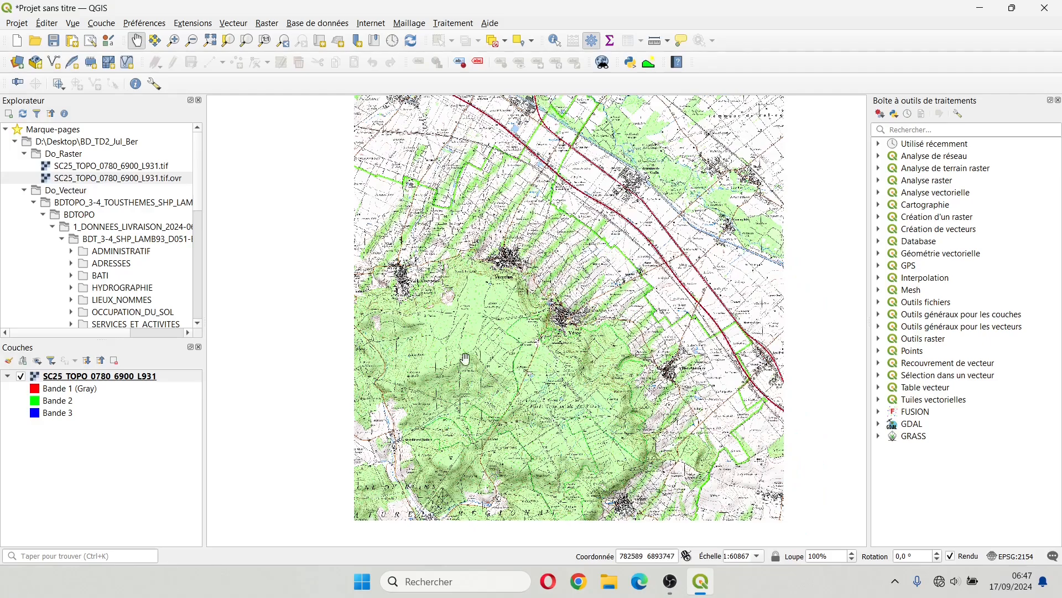
scroll(521, 382, up, 1)
scroll(523, 378, up, 2)
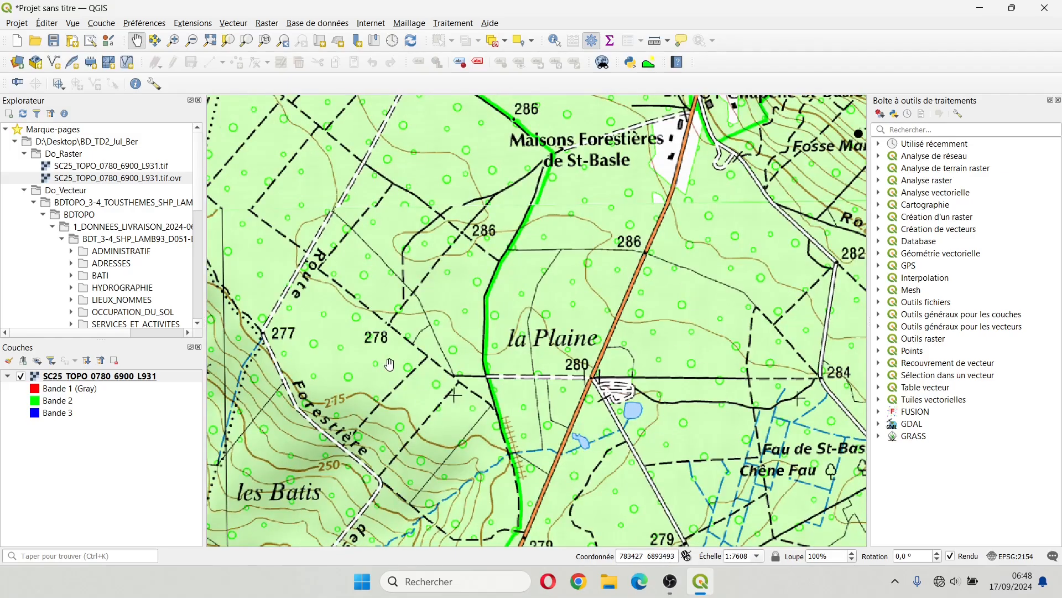
drag(453, 248, 360, 477)
drag(357, 231, 298, 342)
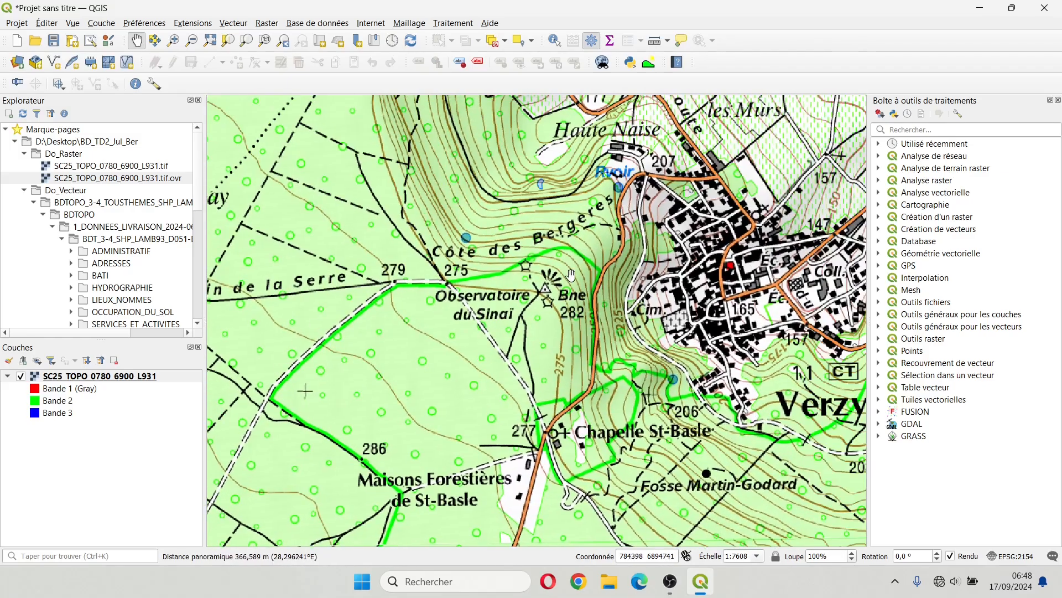
drag(613, 243, 382, 258)
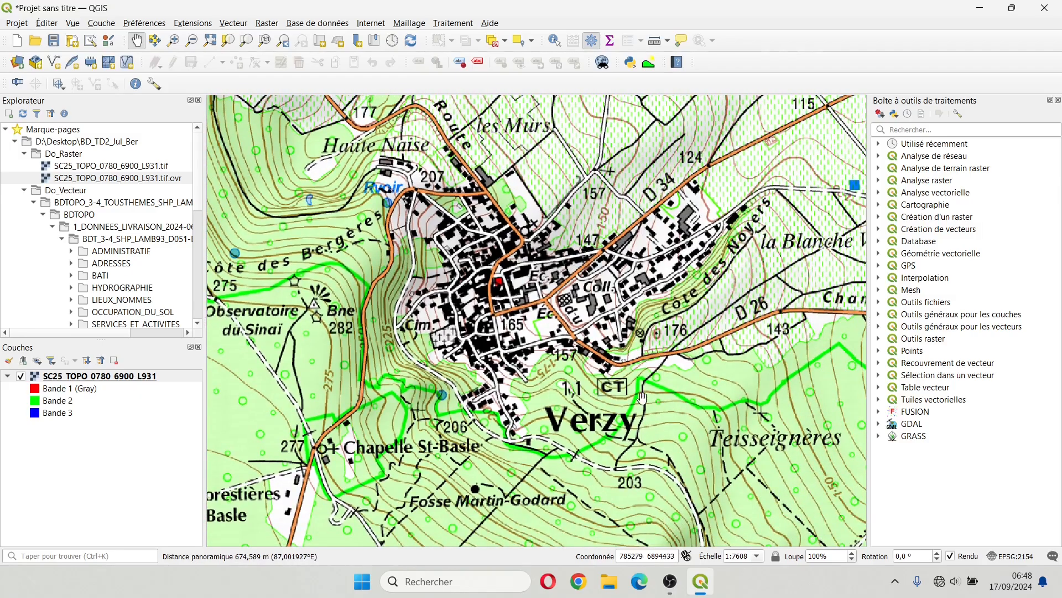
scroll(494, 396, down, 3)
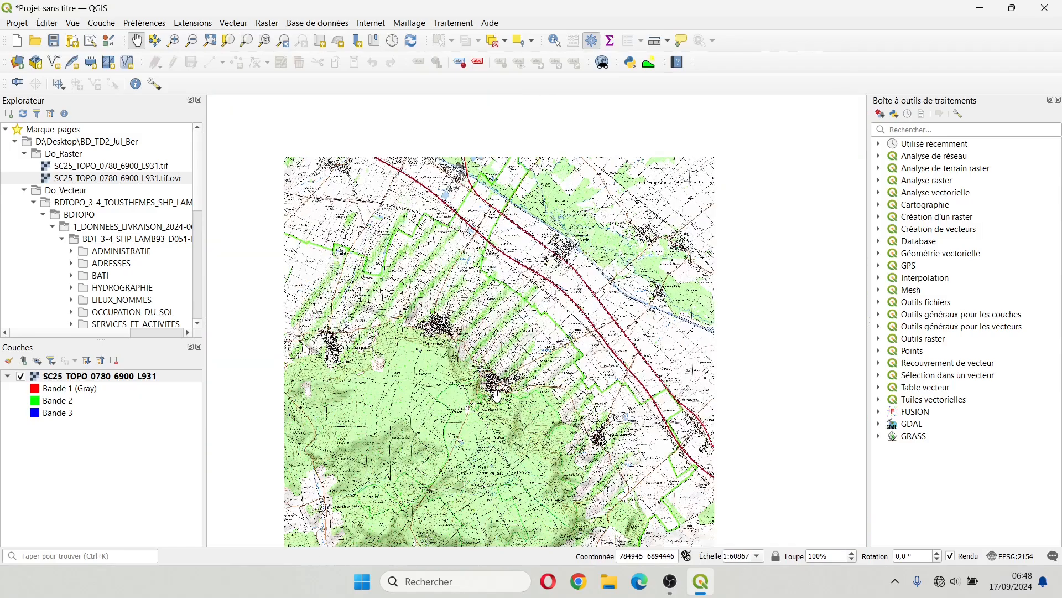
scroll(496, 395, up, 2)
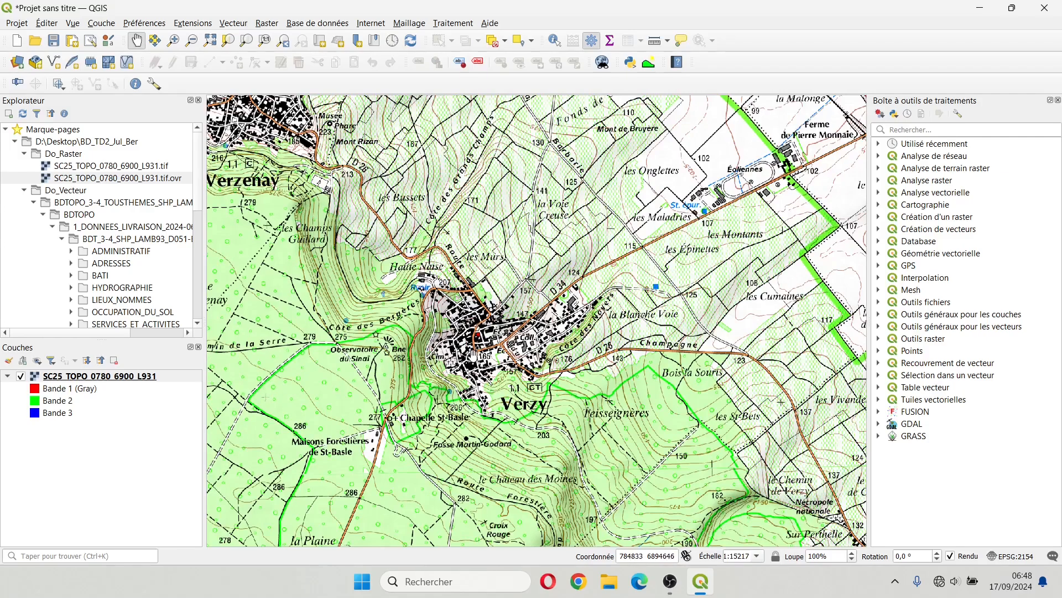
scroll(474, 354, down, 2)
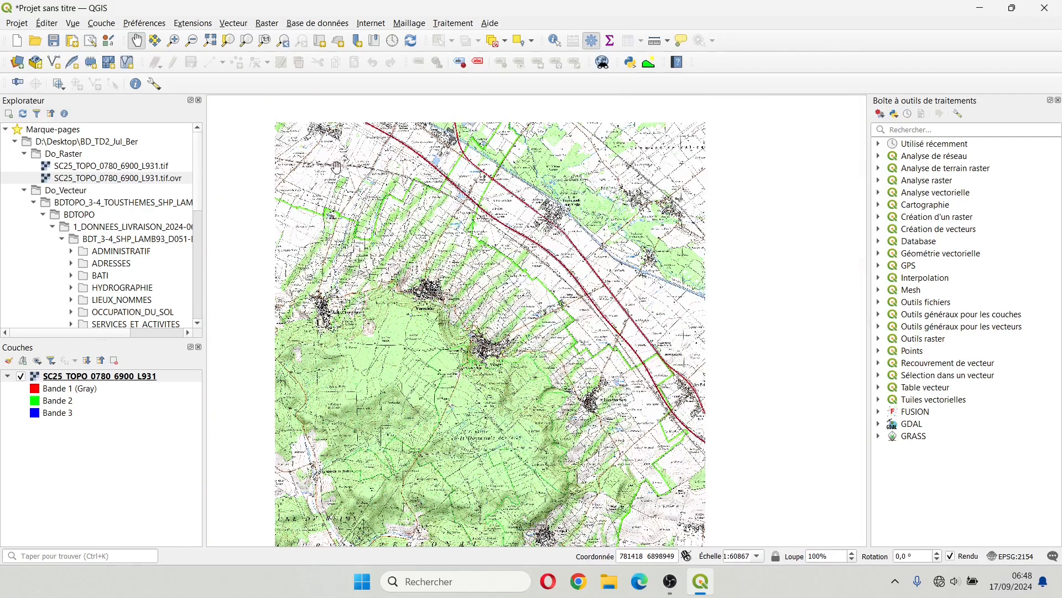
Step: Examine the raster's overall extent and its northern part from le Chemin de la Barre along the motorway to Beaumont-sur-Vesle
drag(539, 440, 563, 243)
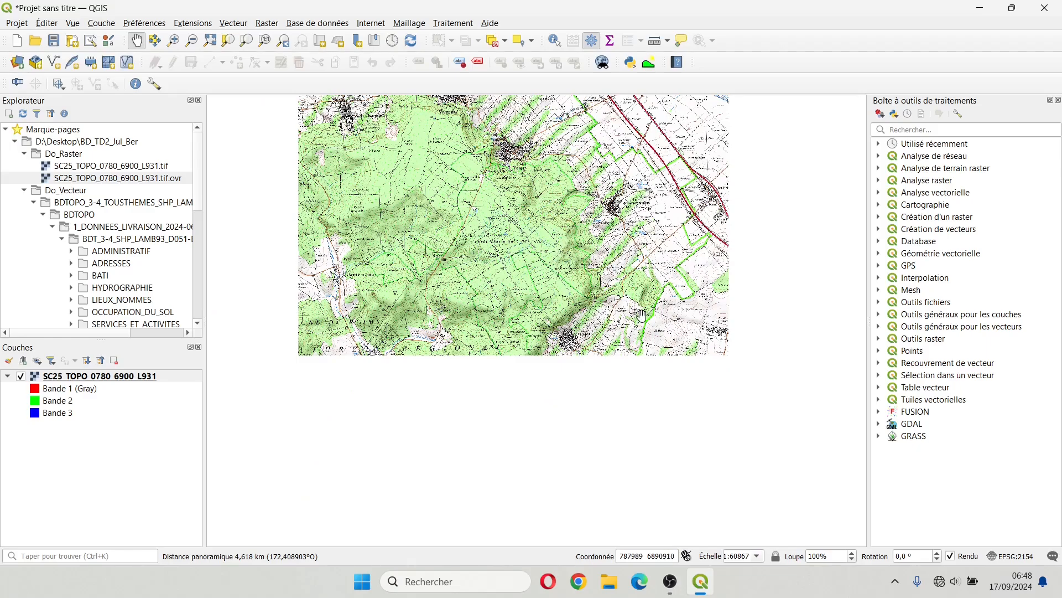
drag(611, 119, 607, 287)
drag(496, 280, 524, 322)
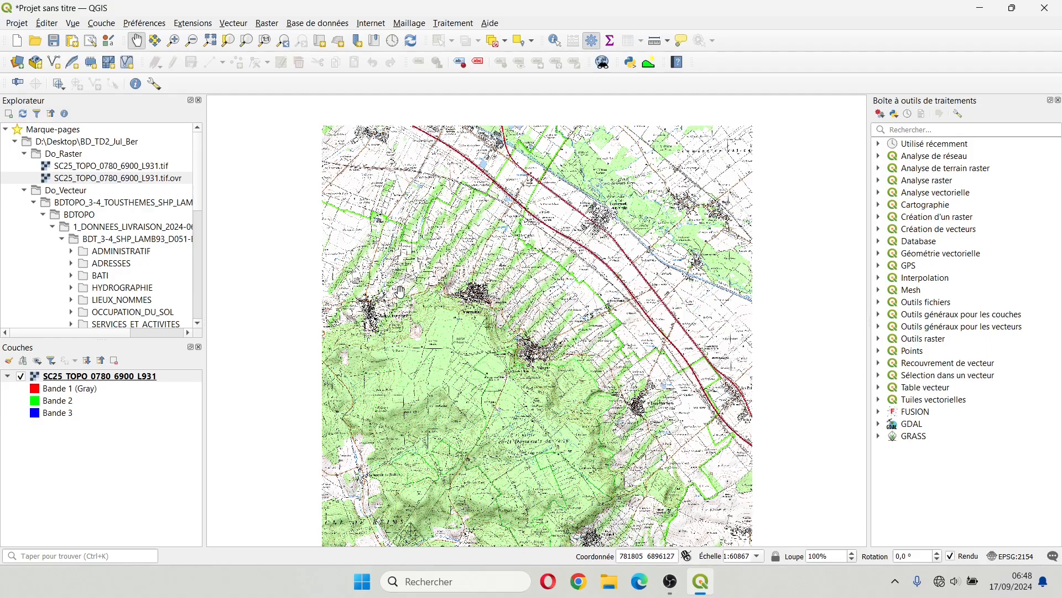
drag(396, 277, 355, 222)
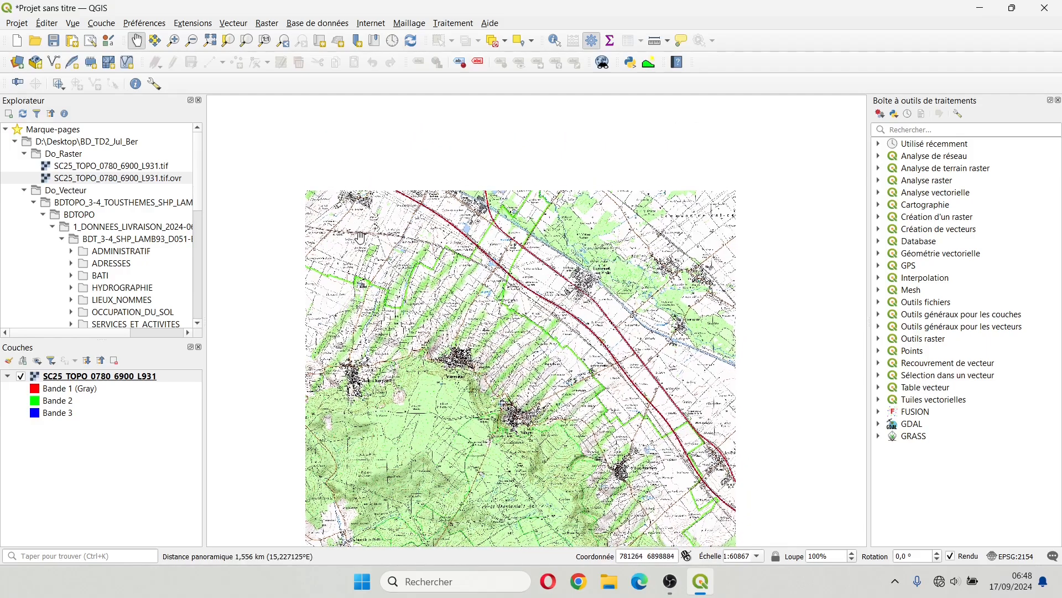
scroll(356, 222, up, 3)
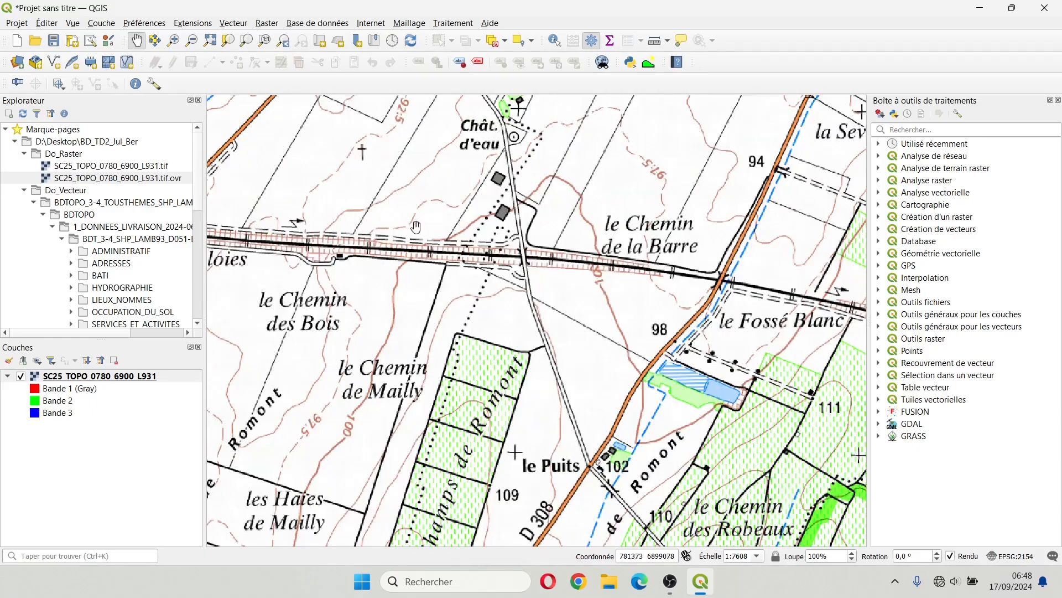
scroll(386, 270, down, 1)
drag(786, 231, 613, 306)
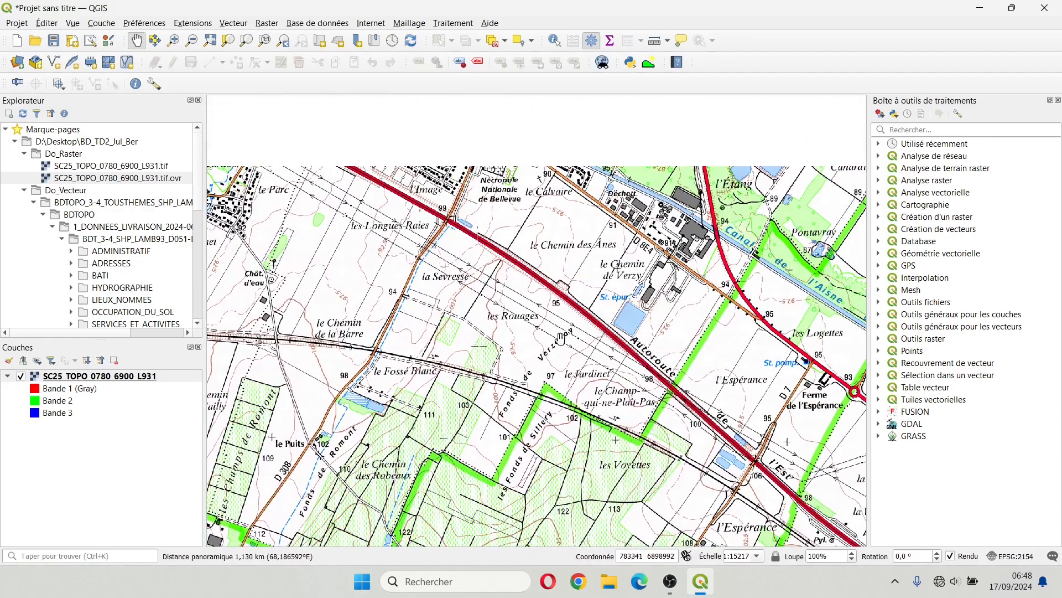
drag(704, 372, 556, 396)
drag(604, 347, 604, 378)
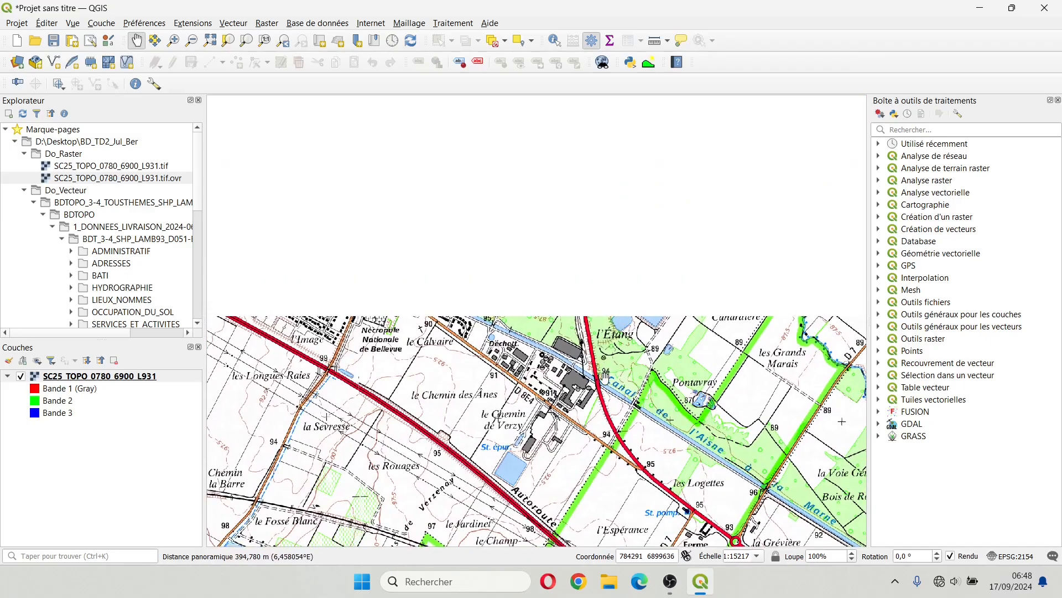
drag(616, 321, 538, 265)
drag(641, 362, 509, 262)
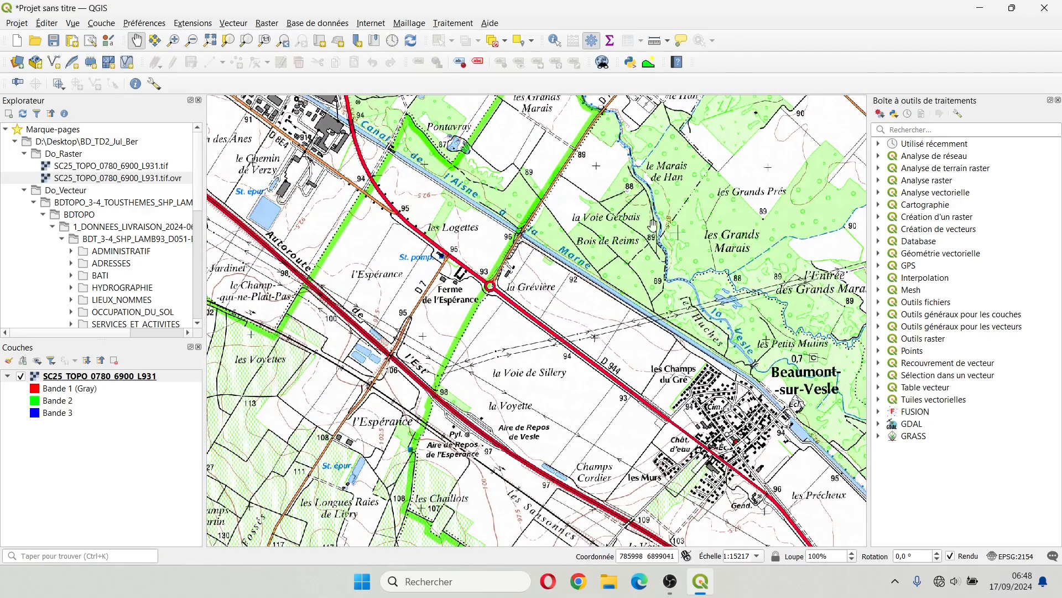
drag(746, 386, 578, 303)
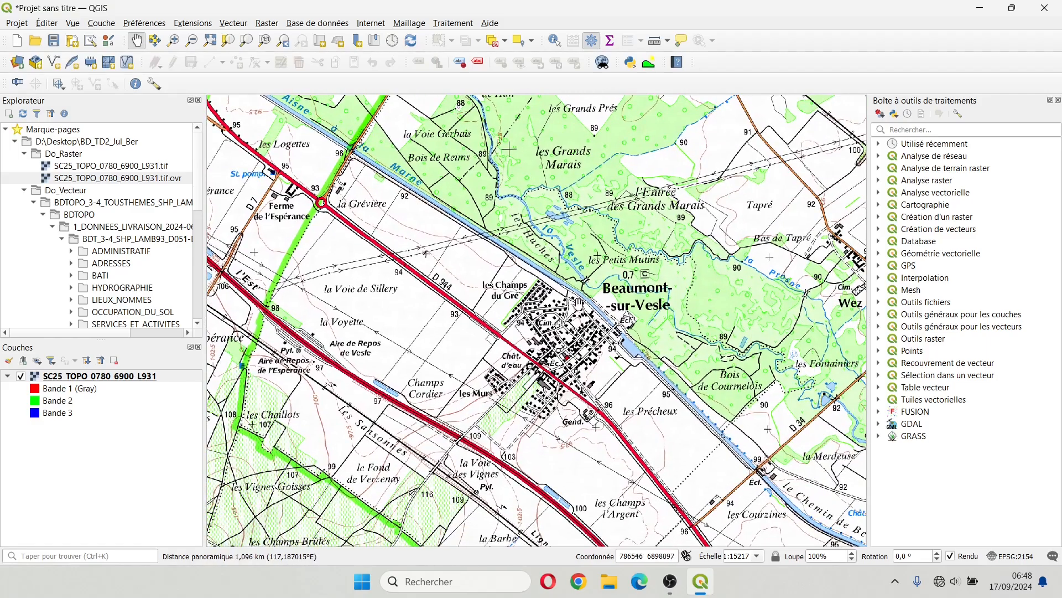
drag(522, 196, 513, 255)
drag(249, 143, 422, 265)
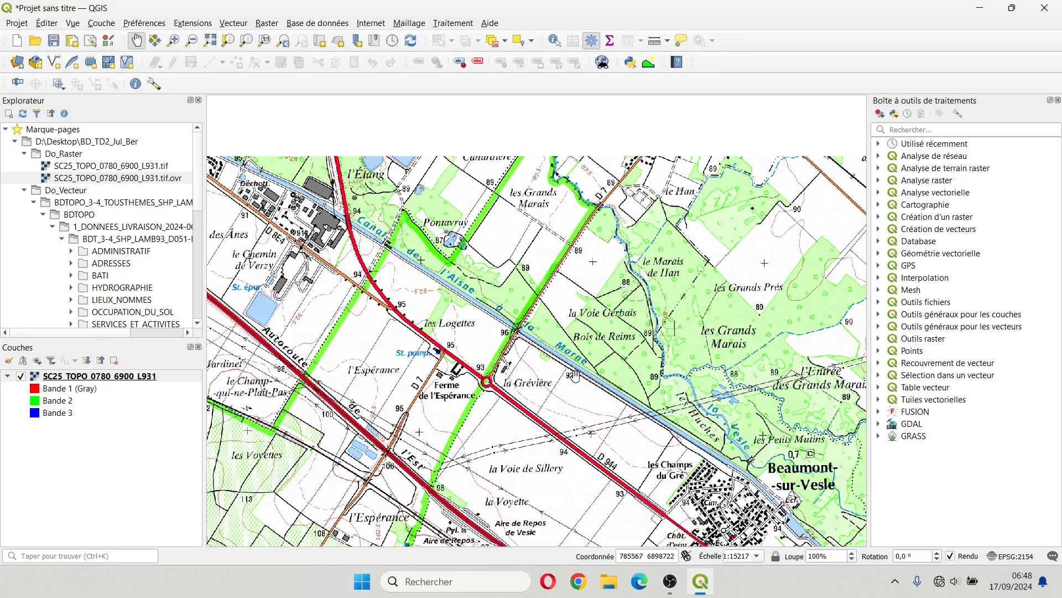
drag(575, 376, 632, 231)
scroll(632, 232, down, 1)
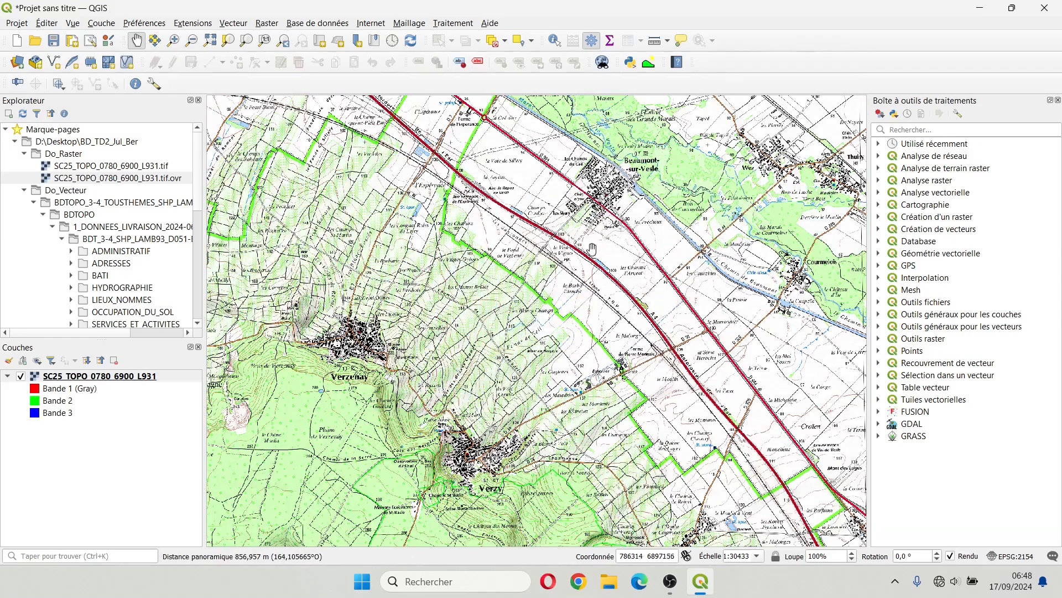
Step: Inspect the raster's details around Ferme de l'Espérance, le Fossé Blanc and along the A4 to Ferme de Pierre Monnaie
drag(468, 105, 505, 222)
scroll(506, 228, up, 2)
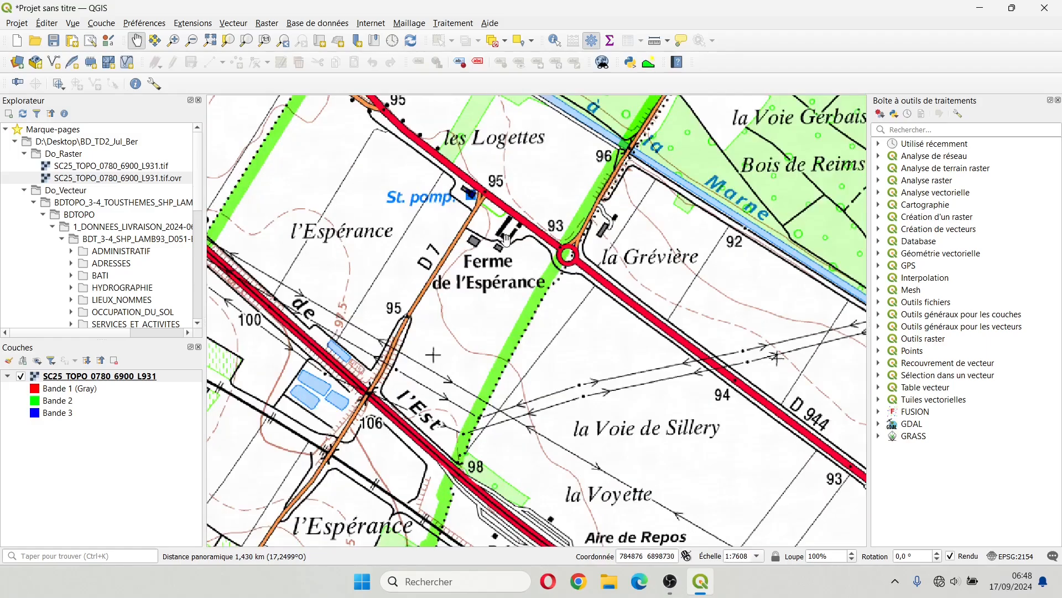
drag(600, 132, 506, 233)
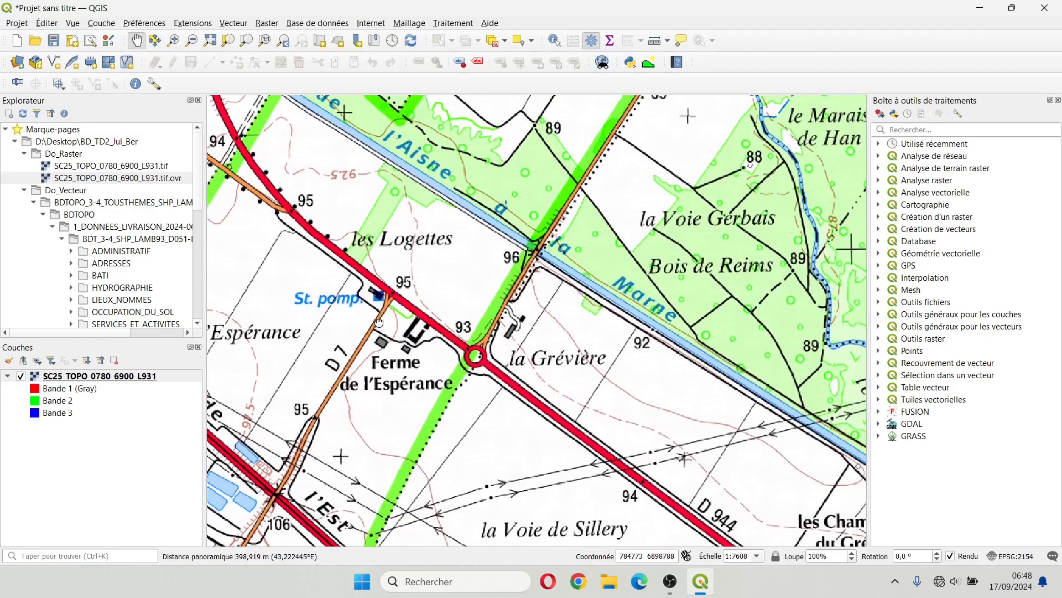
drag(333, 367, 864, 412)
scroll(558, 295, down, 2)
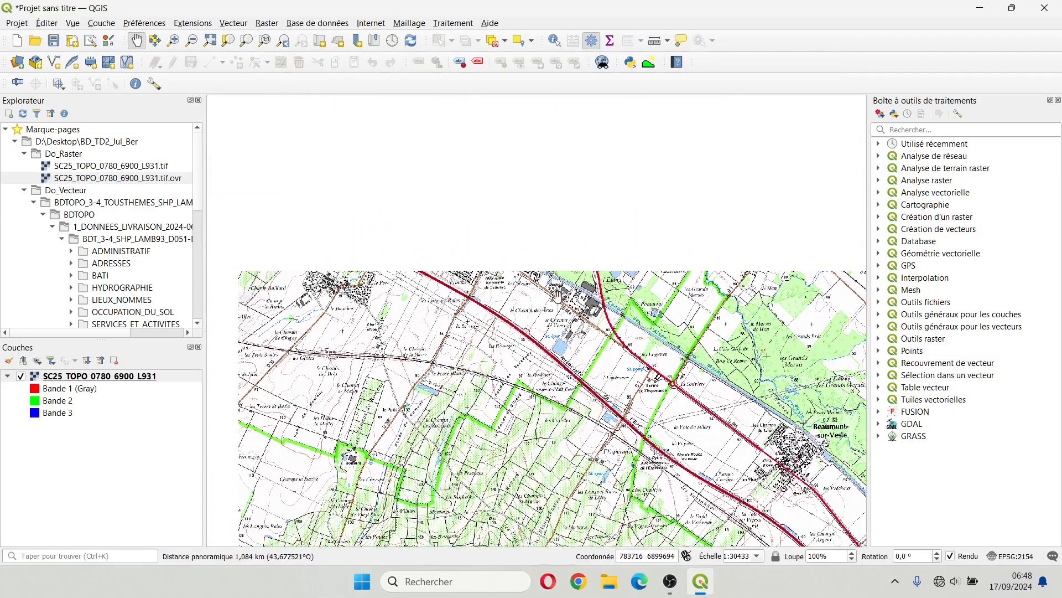
drag(446, 385, 500, 225)
scroll(499, 225, up, 2)
drag(333, 157, 512, 239)
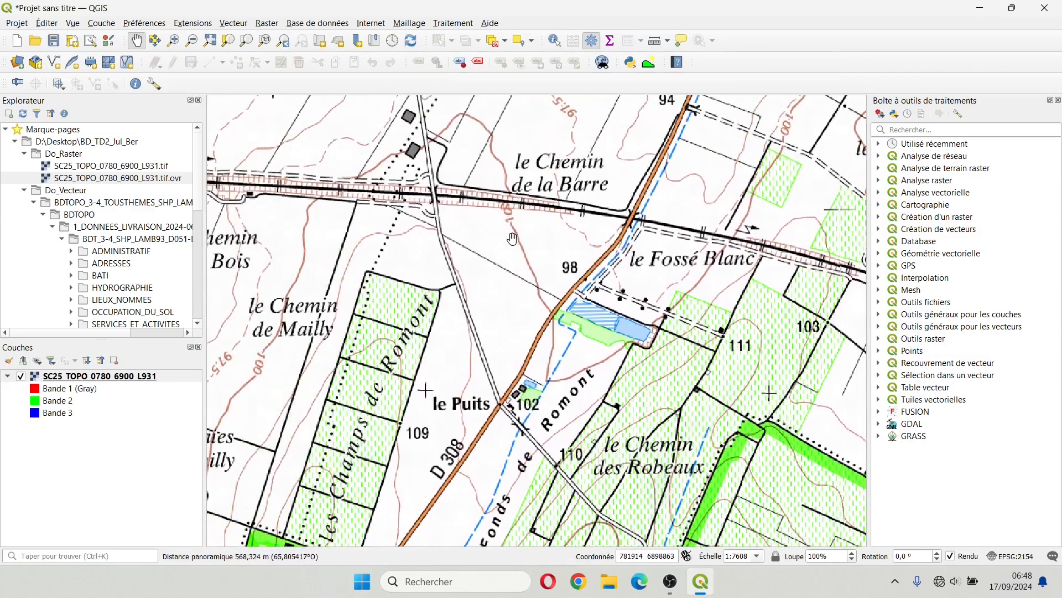
scroll(512, 239, down, 1)
drag(625, 263, 380, 313)
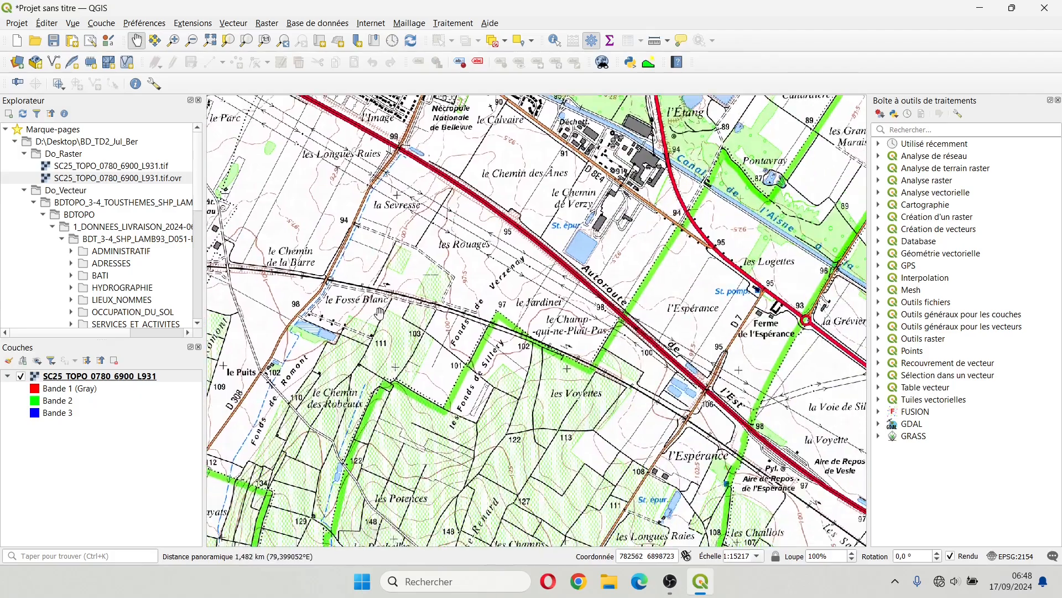
drag(624, 382, 411, 258)
drag(553, 406, 471, 200)
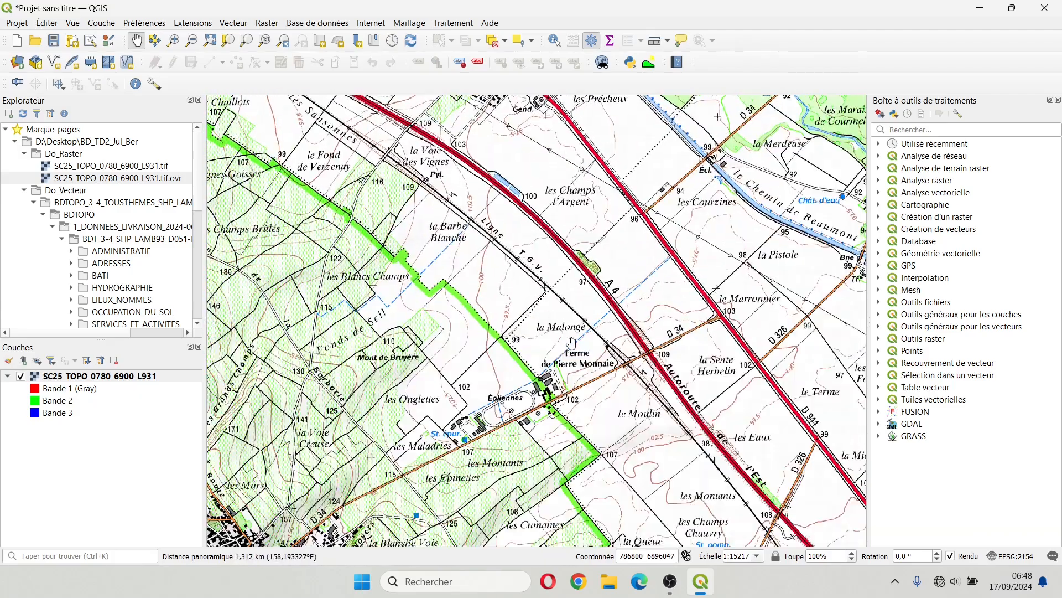
Step: Examine the raster from Villers-Marmery across its southwestern edge at la Neuville en Chaillois up to Mailly-Champagne
drag(571, 341, 564, 99)
drag(554, 387, 527, 135)
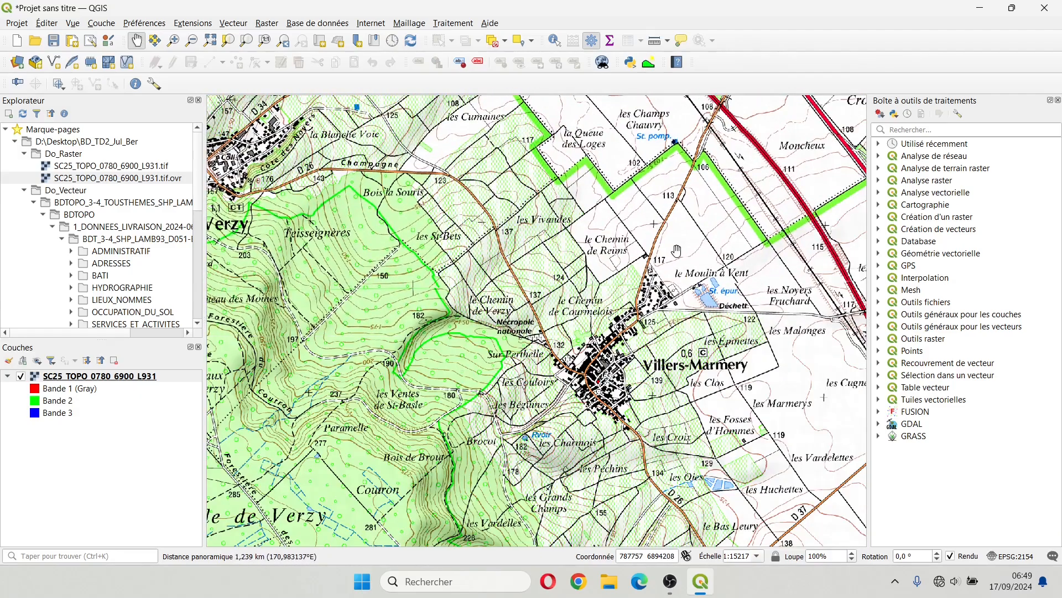
scroll(676, 250, down, 1)
drag(521, 291, 866, 157)
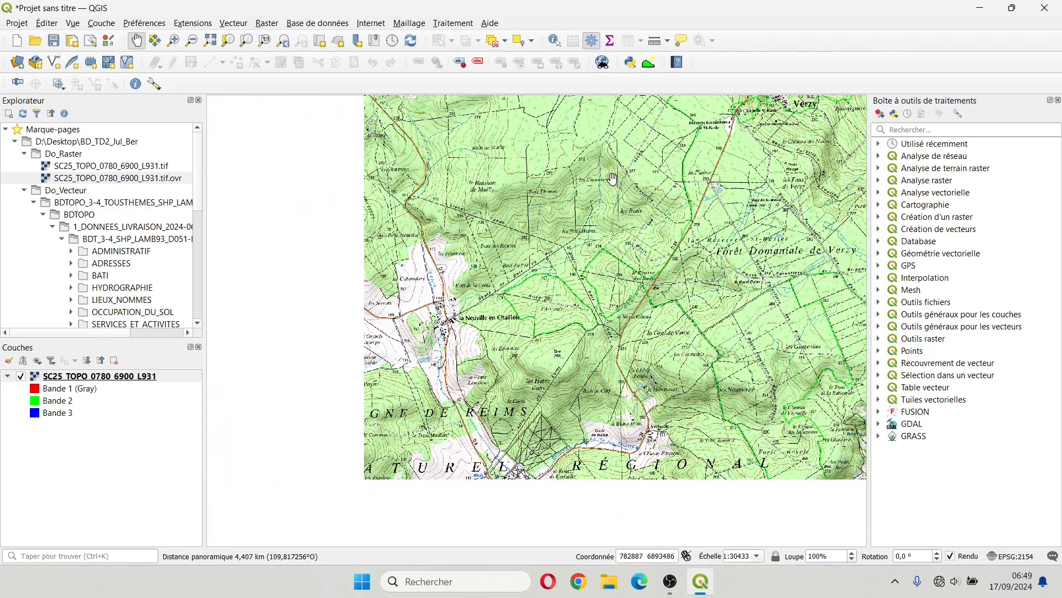
drag(585, 187, 328, 283)
scroll(548, 237, down, 1)
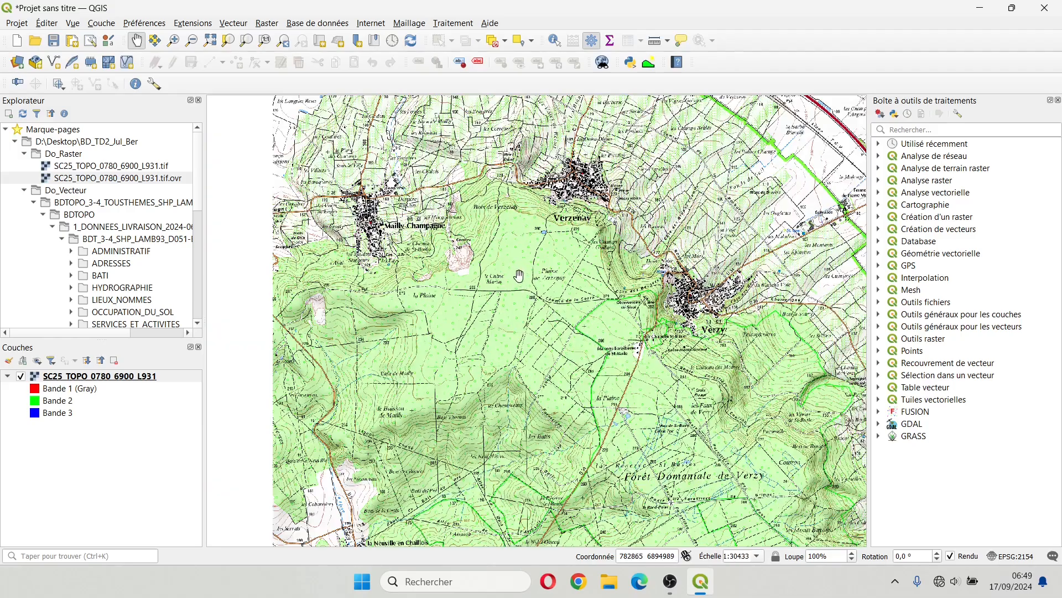
drag(542, 222, 585, 331)
scroll(585, 331, up, 1)
scroll(530, 306, down, 2)
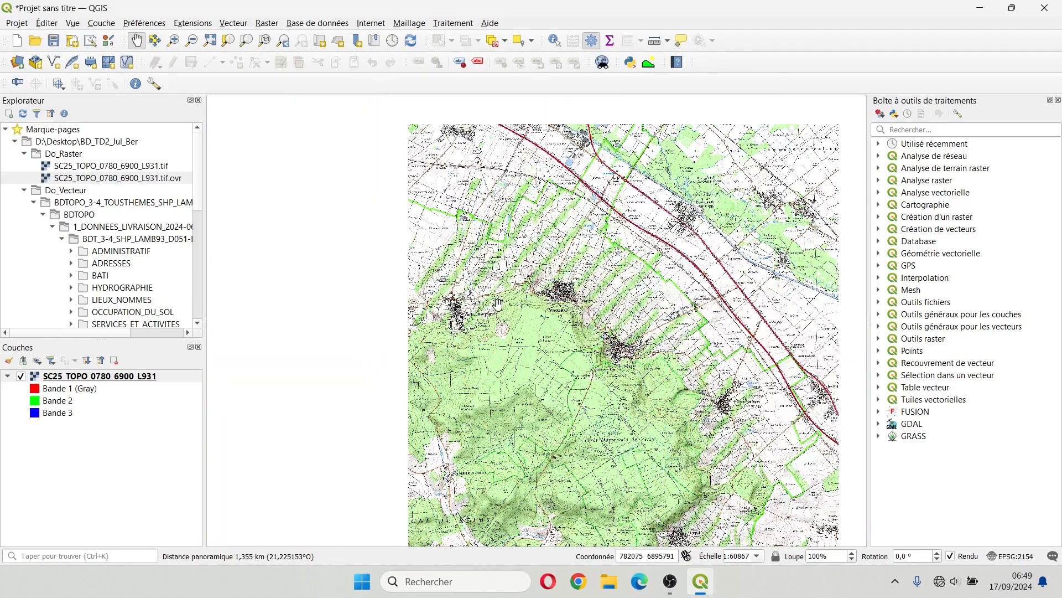
Step: Inspect the raster from Verzenay and Verzy across the Forêt Domaniale de Verzy to Trépail and Villers-Marmery
scroll(473, 314, up, 2)
drag(653, 316, 475, 320)
drag(647, 393, 477, 243)
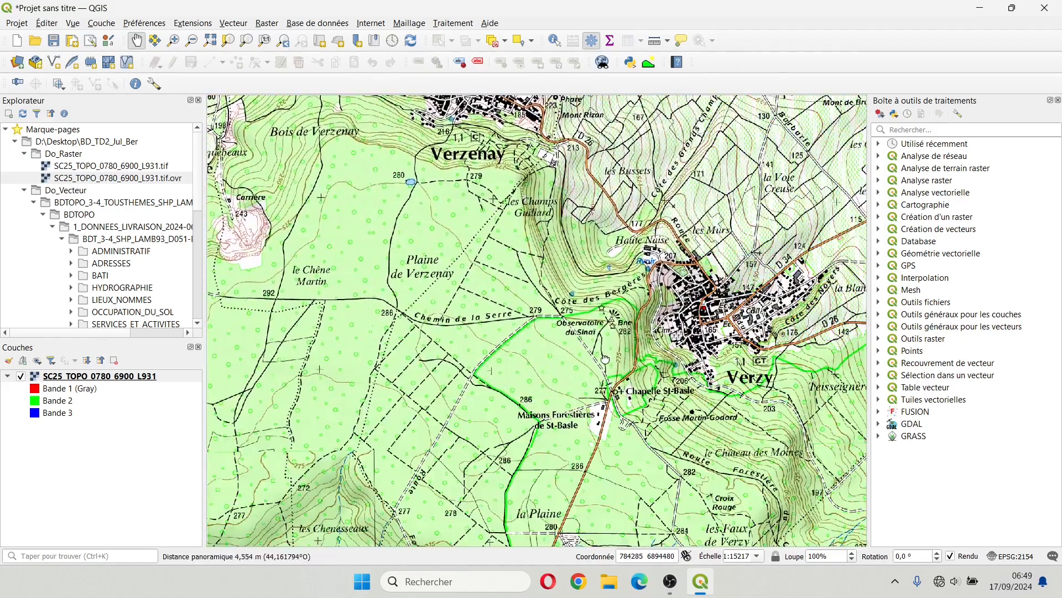
drag(605, 359, 441, 175)
drag(630, 359, 463, 254)
drag(635, 395, 528, 264)
scroll(527, 264, down, 1)
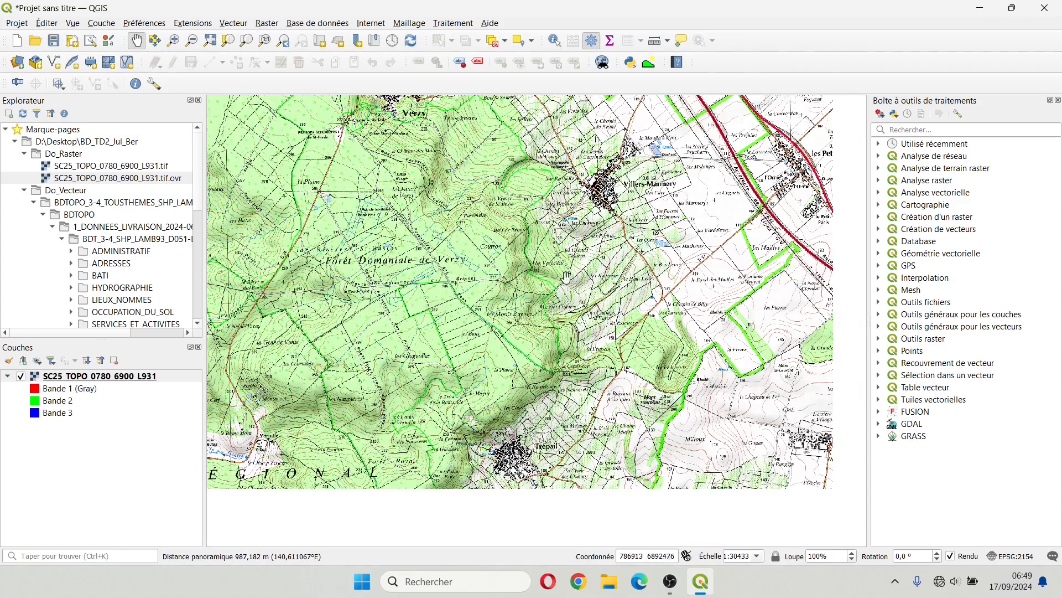
drag(631, 222, 493, 352)
drag(435, 166, 530, 322)
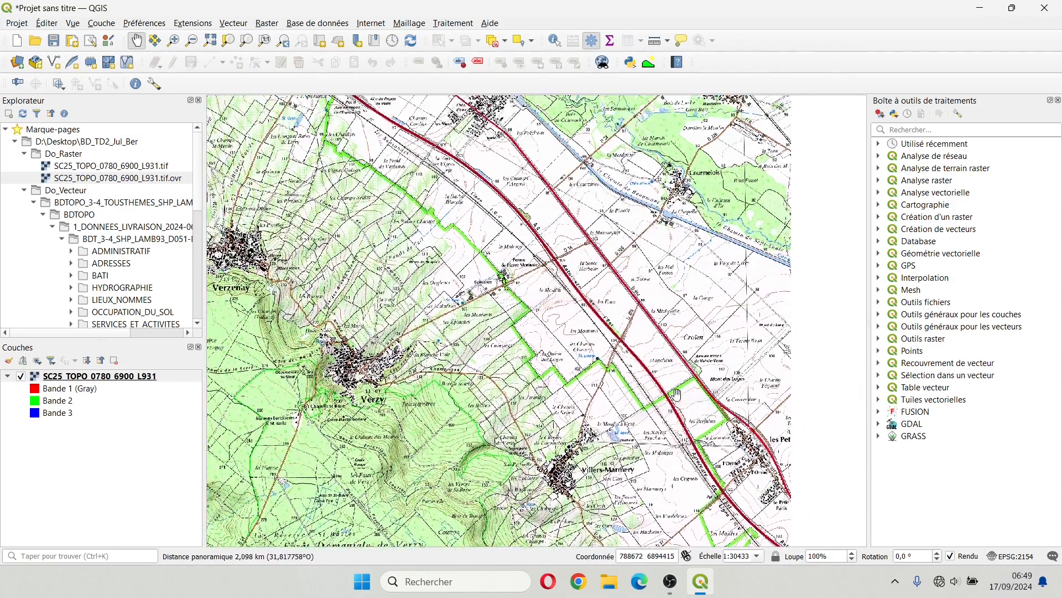
Step: Examine the raster between the motorway corridor near Villers-Marmery and the villages of Verzy, Verzenay and Mailly-Champagne
drag(494, 232, 530, 281)
drag(430, 299, 524, 323)
drag(559, 233, 551, 312)
drag(610, 285, 723, 239)
drag(545, 344, 593, 242)
drag(560, 329, 602, 259)
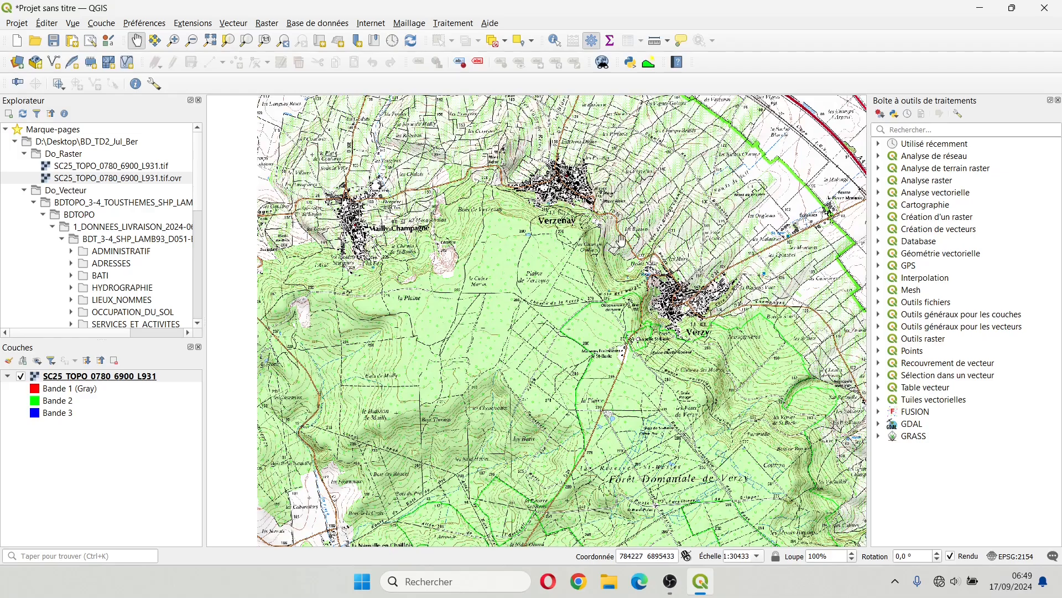
Step: View the topographic raster's full extent at a scale of 1:60867
drag(620, 242, 468, 330)
scroll(545, 331, down, 1)
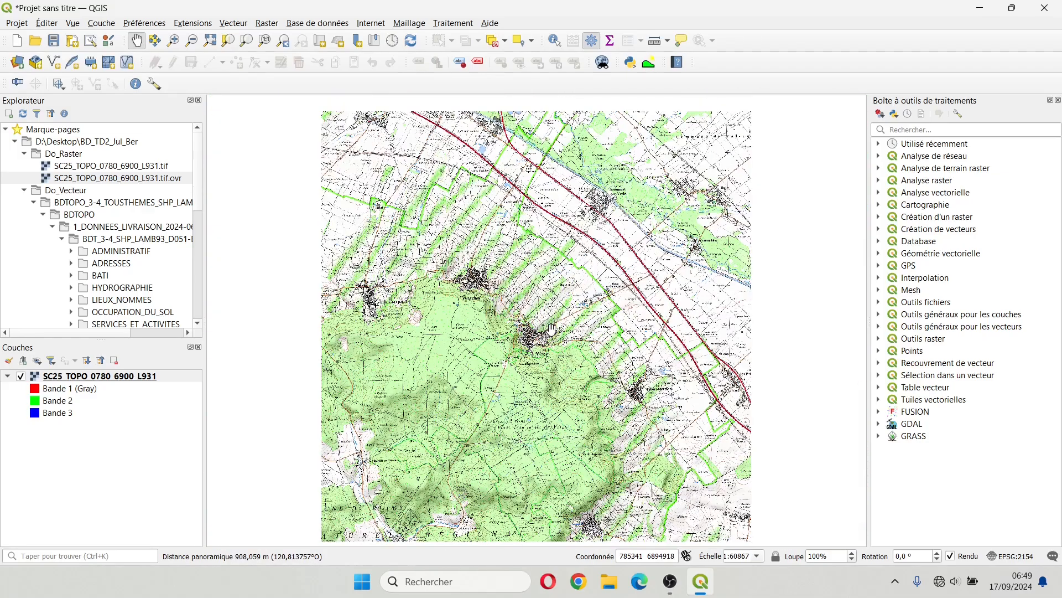
drag(530, 291, 550, 327)
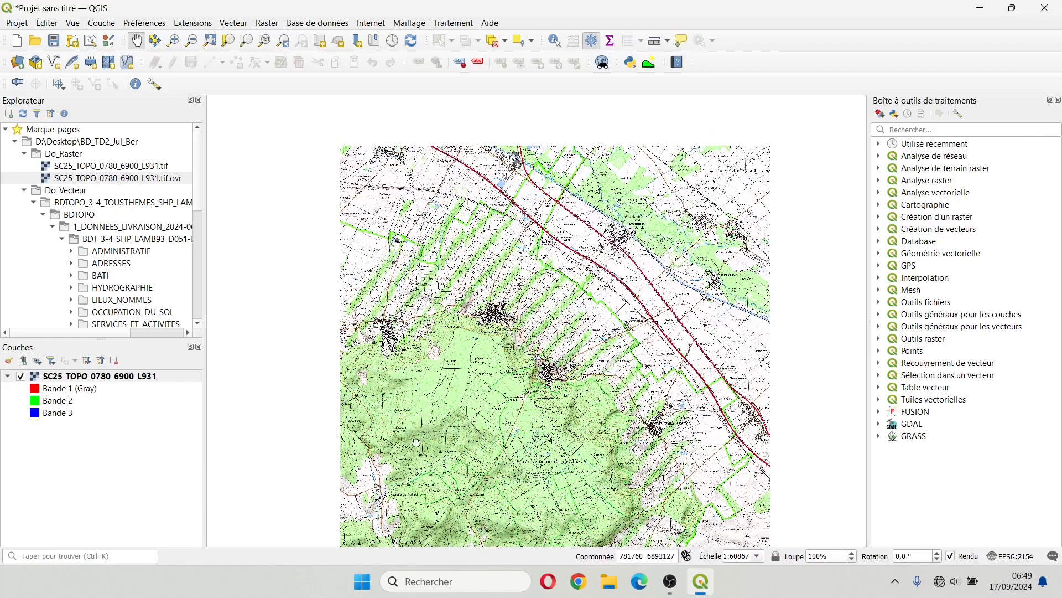
drag(423, 351, 392, 324)
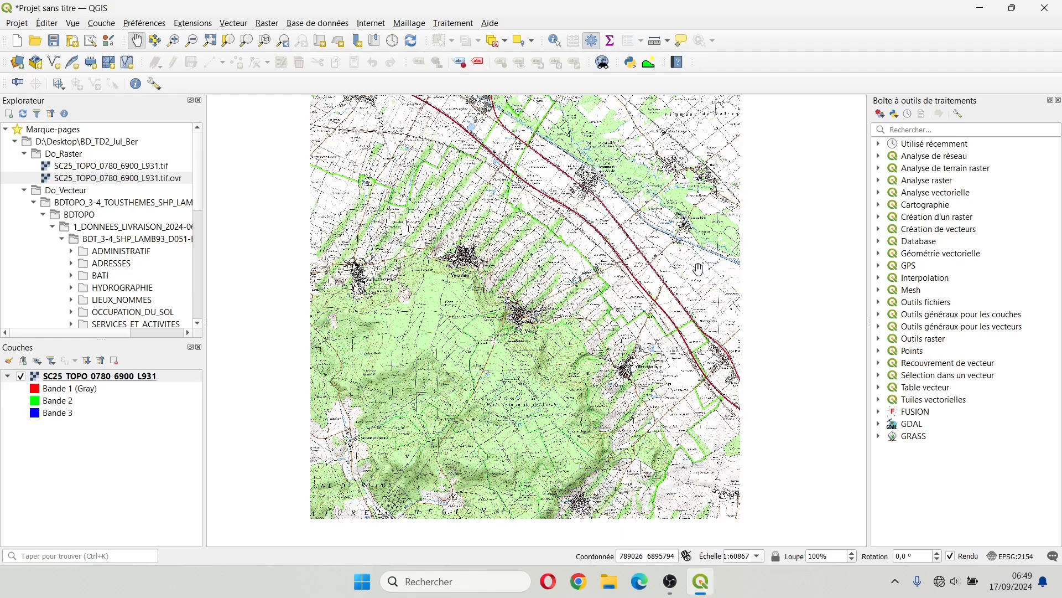
drag(633, 200, 618, 250)
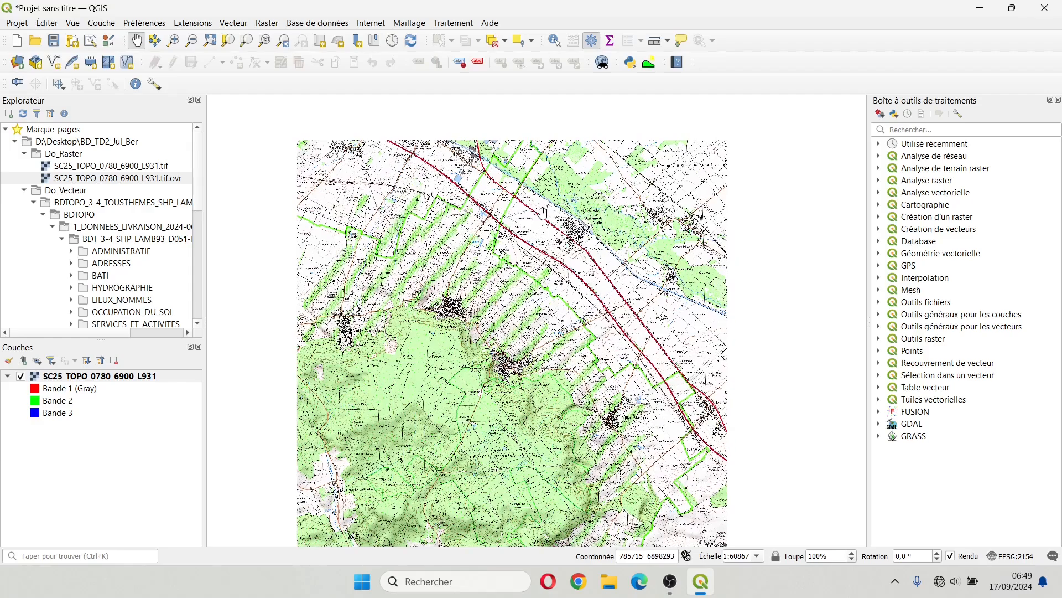
drag(510, 339, 518, 287)
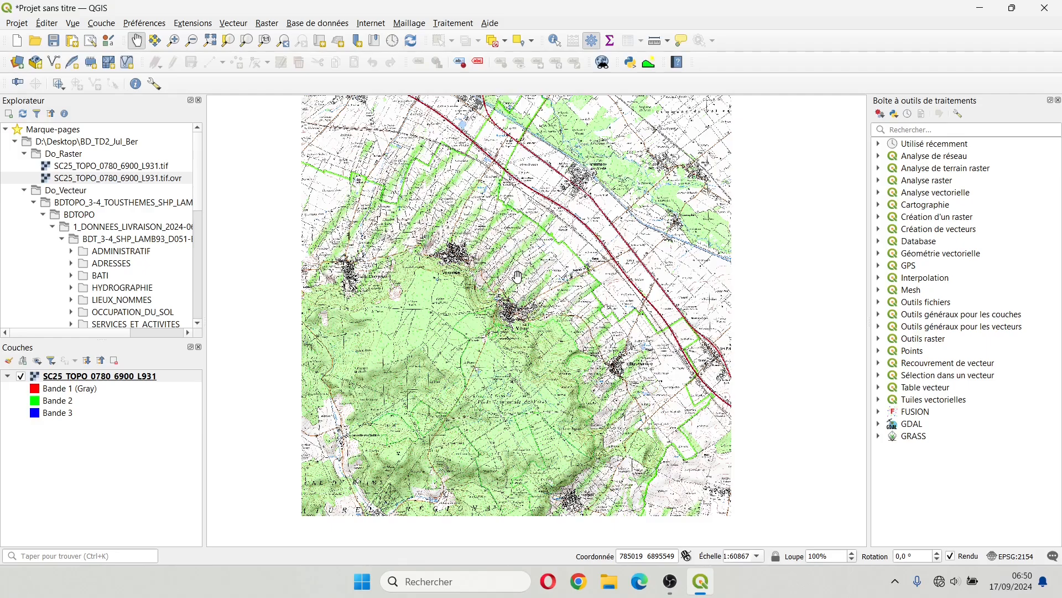
drag(509, 246, 517, 283)
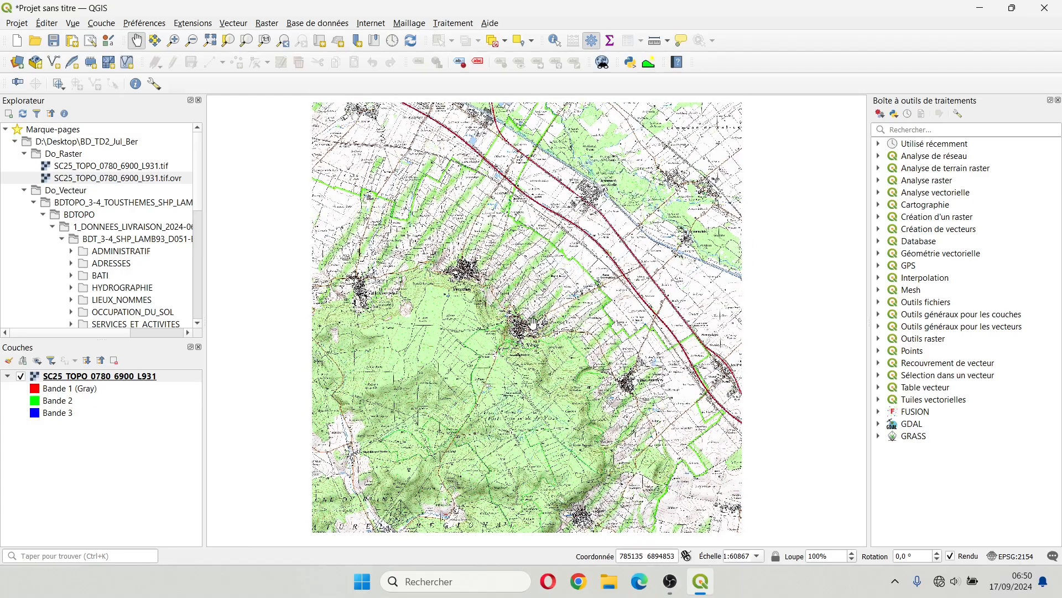
Step: Inspect the raster's individual pixels near le Buisson de Mailly, then return to the overview around Verzenay and Verzy
scroll(398, 354, up, 6)
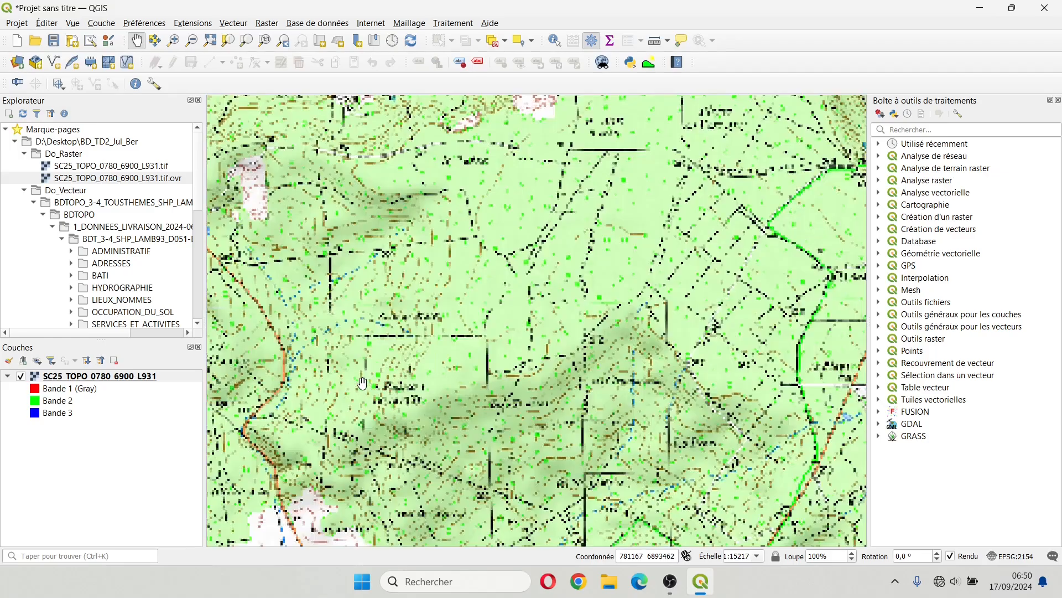
scroll(448, 335, up, 2)
drag(434, 332, 590, 206)
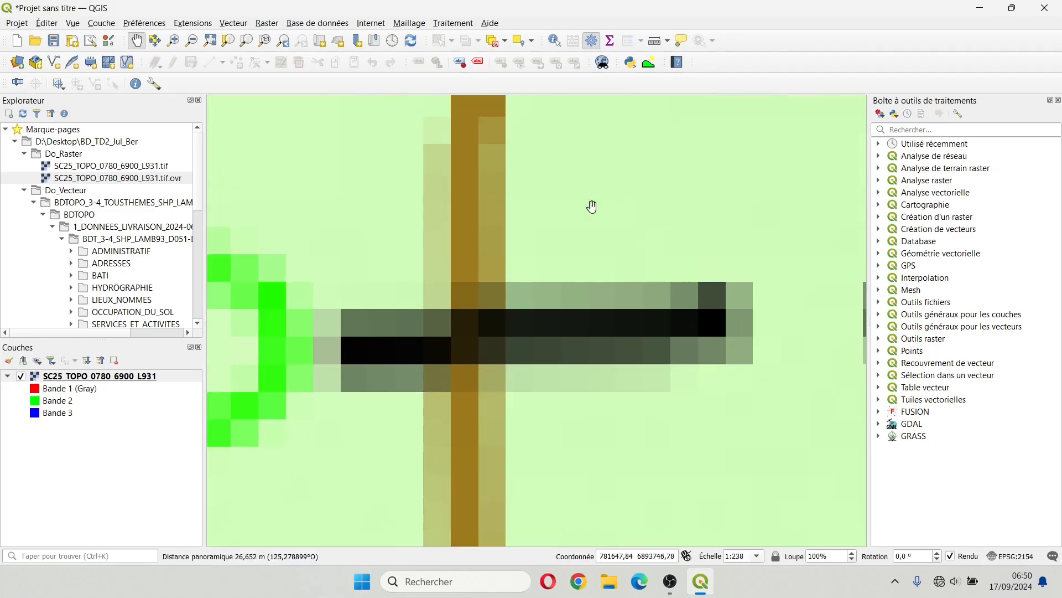
drag(738, 302, 548, 307)
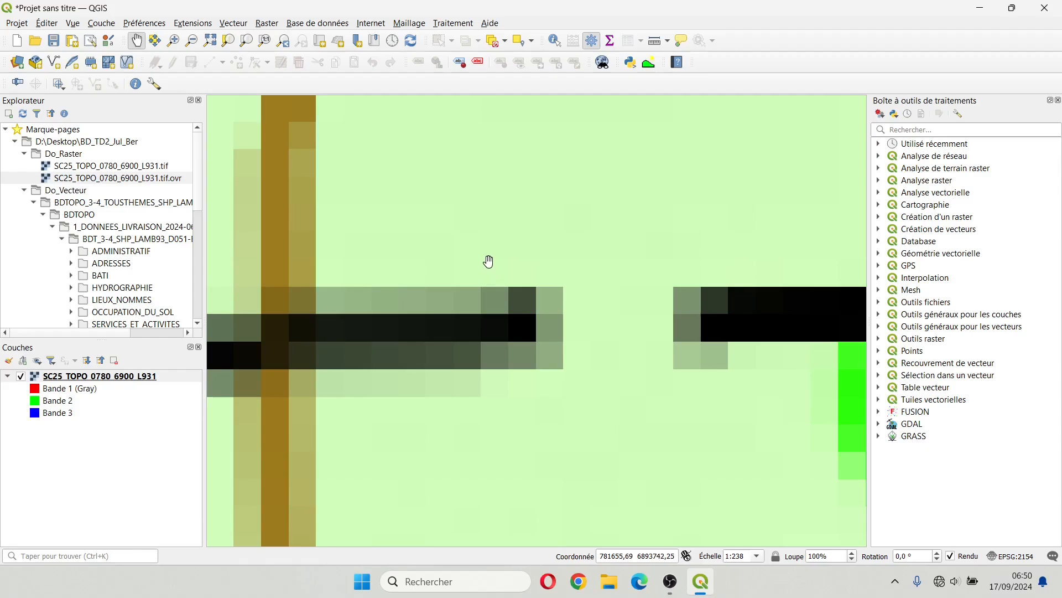
scroll(489, 261, down, 5)
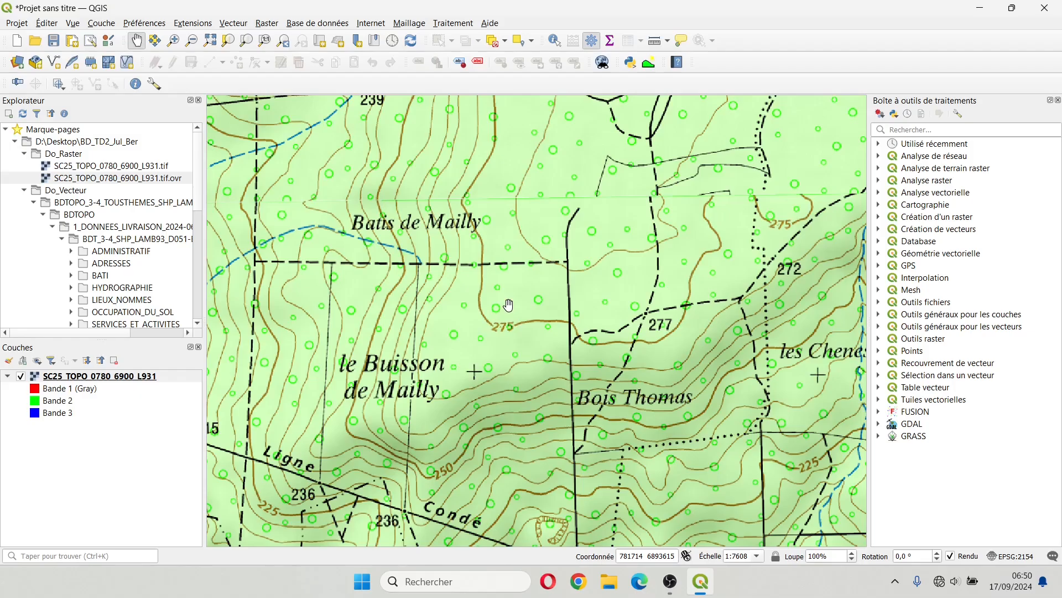
scroll(507, 305, down, 2)
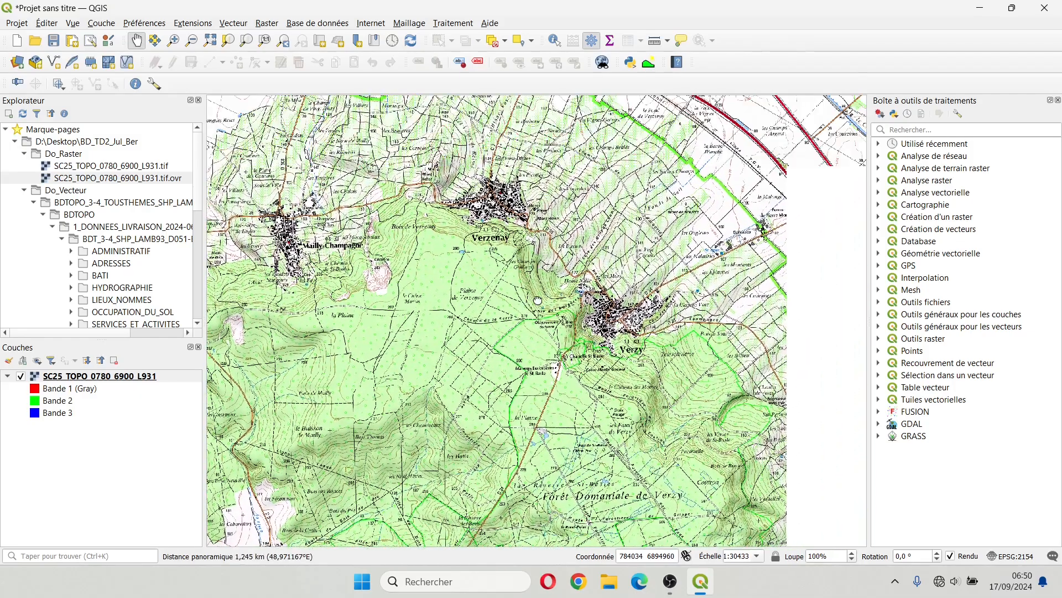
drag(534, 214, 546, 309)
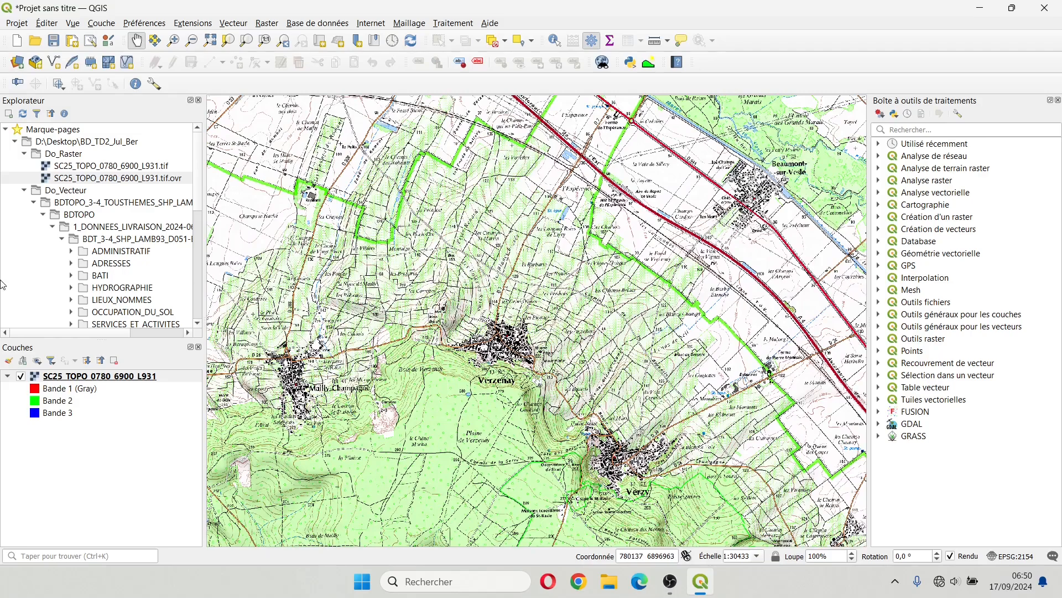
Step: Collapse the raster layer's band legend and the Do_Raster folder, and turn off the display of SC25_TOPO_0780_6900_L931
click(7, 376)
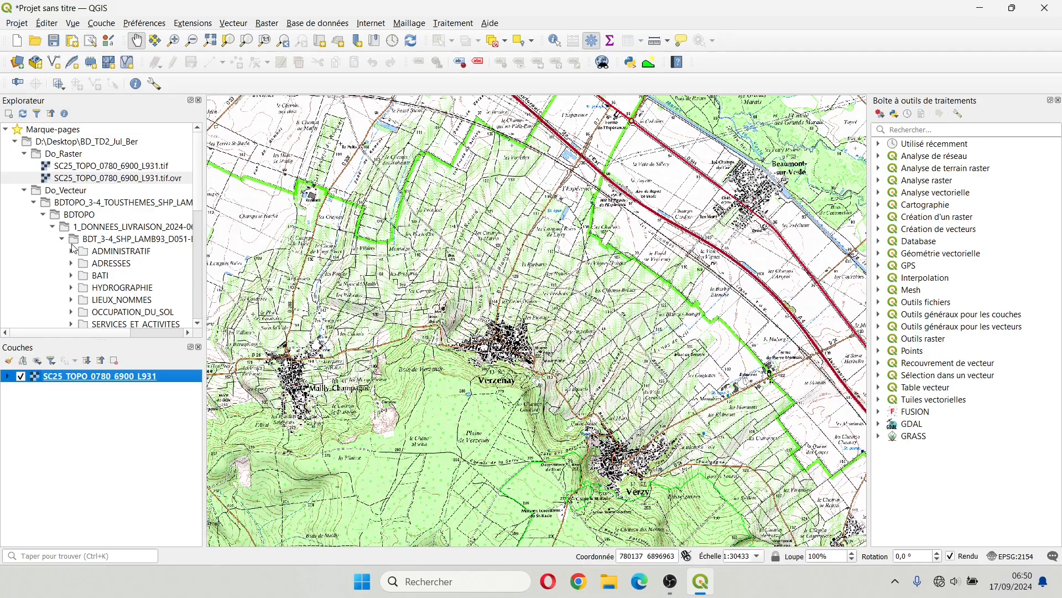
click(25, 153)
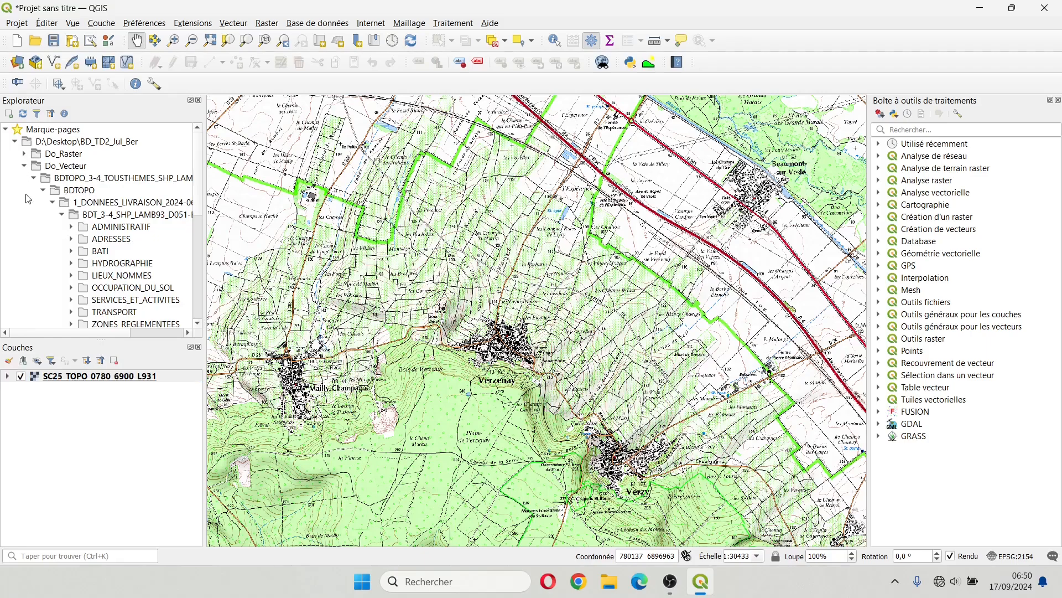
click(21, 377)
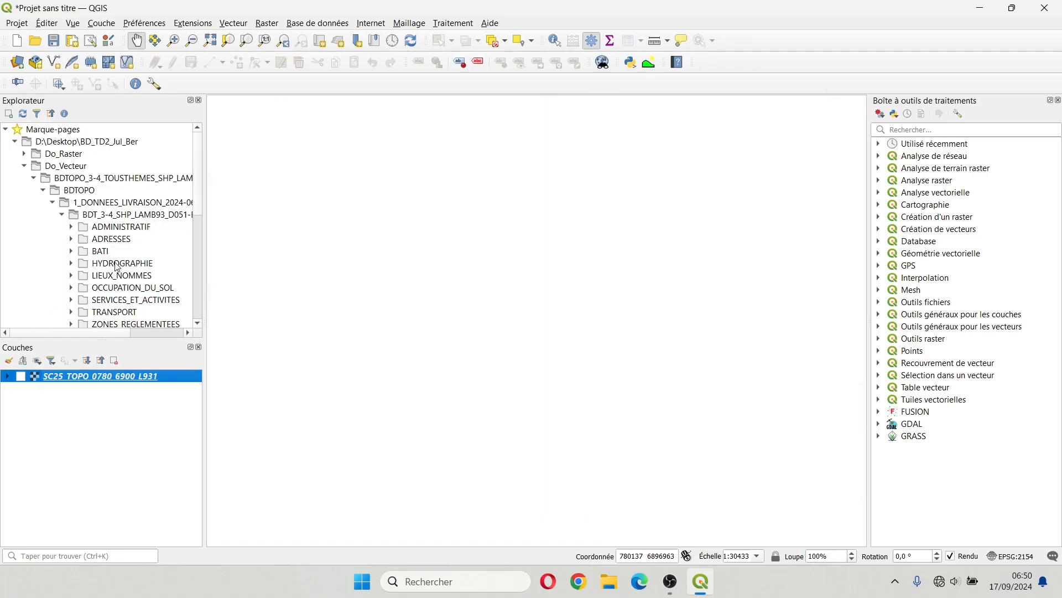
click(21, 377)
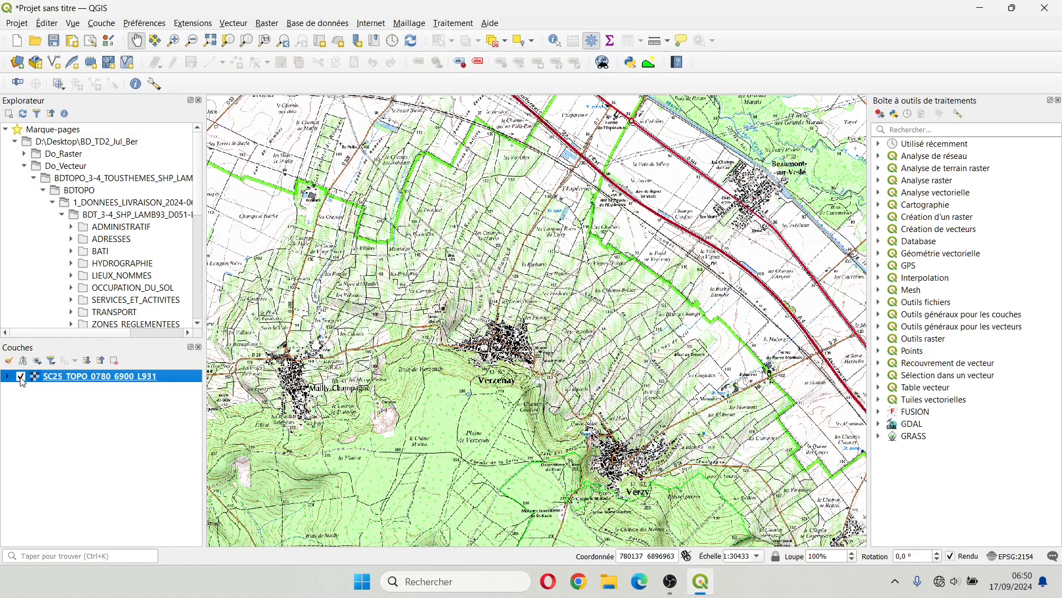
click(21, 376)
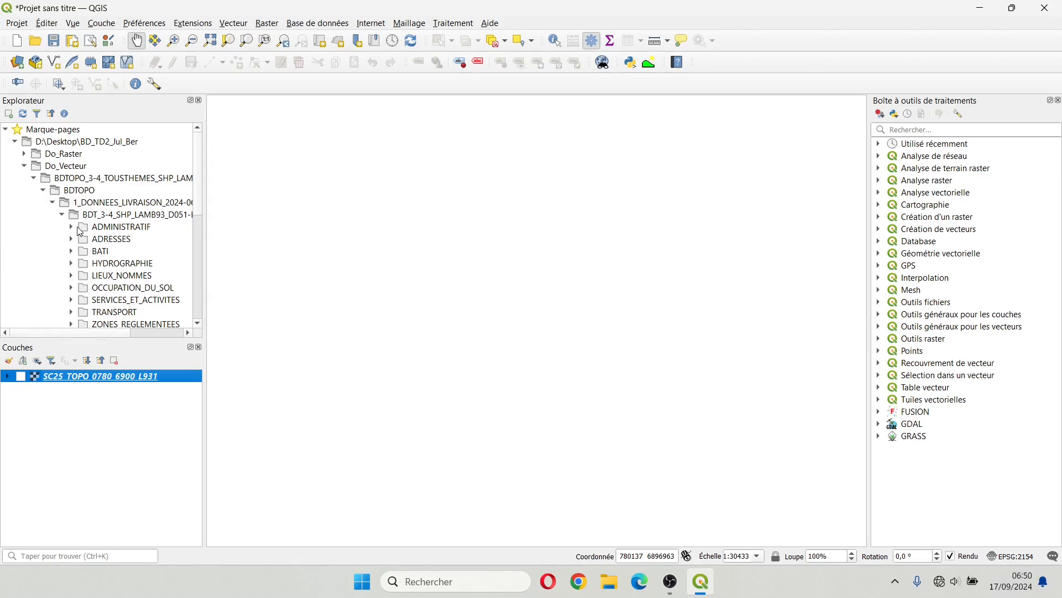
Step: Load ARRONDISSEMENT.shp from the BD TOPO ADMINISTRATIF folder into the project and show its whole extent
scroll(103, 208, down, 2)
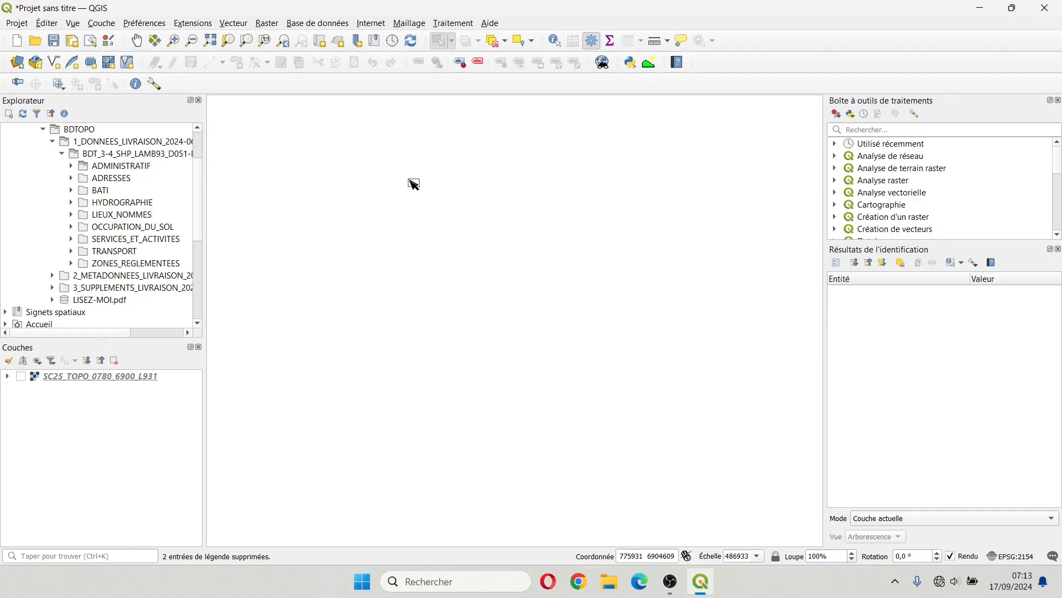
click(71, 166)
click(78, 441)
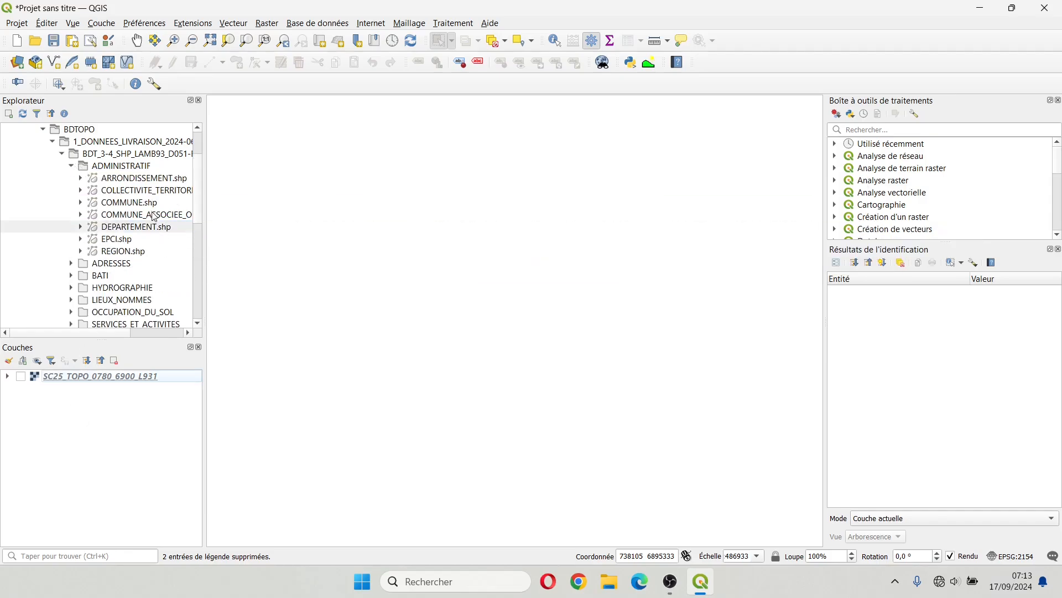
drag(145, 180, 104, 431)
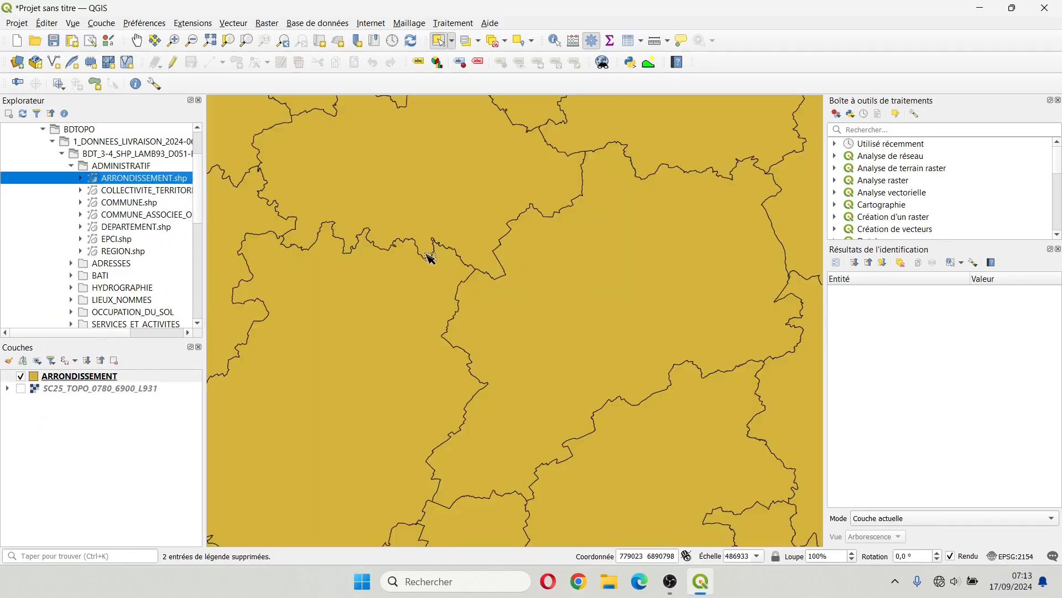
scroll(430, 254, down, 1)
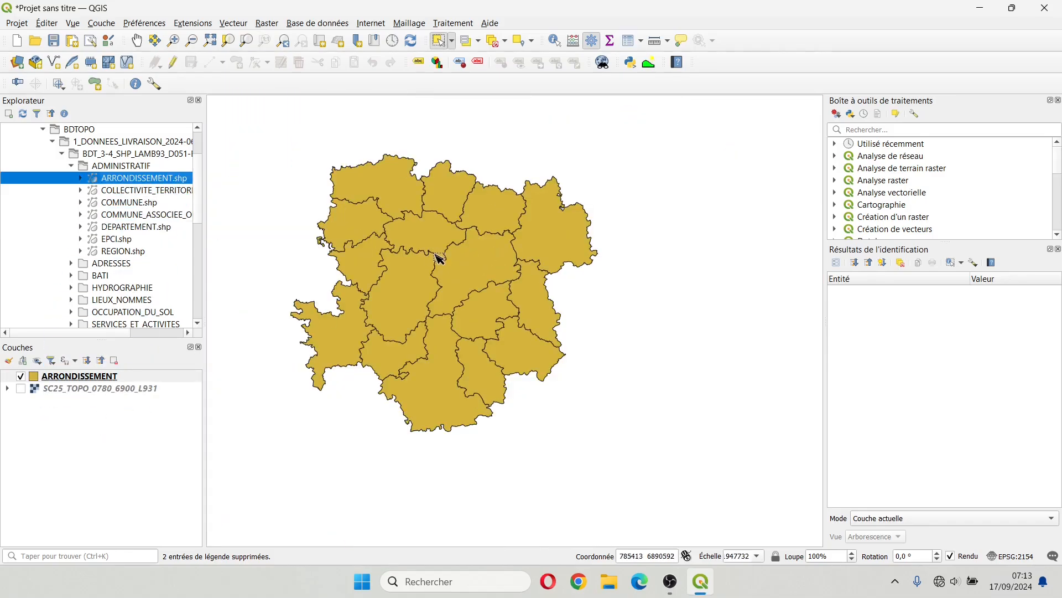
Step: Select the Reims polygon in the ARRONDISSEMENT layer and identify its attributes
click(300, 230)
click(429, 235)
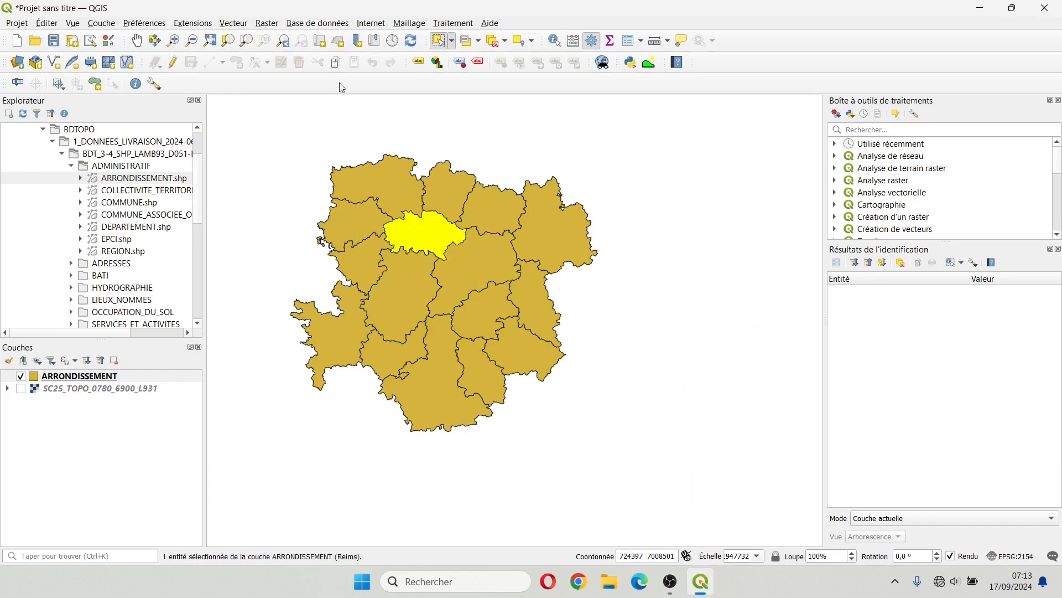
click(556, 42)
click(432, 239)
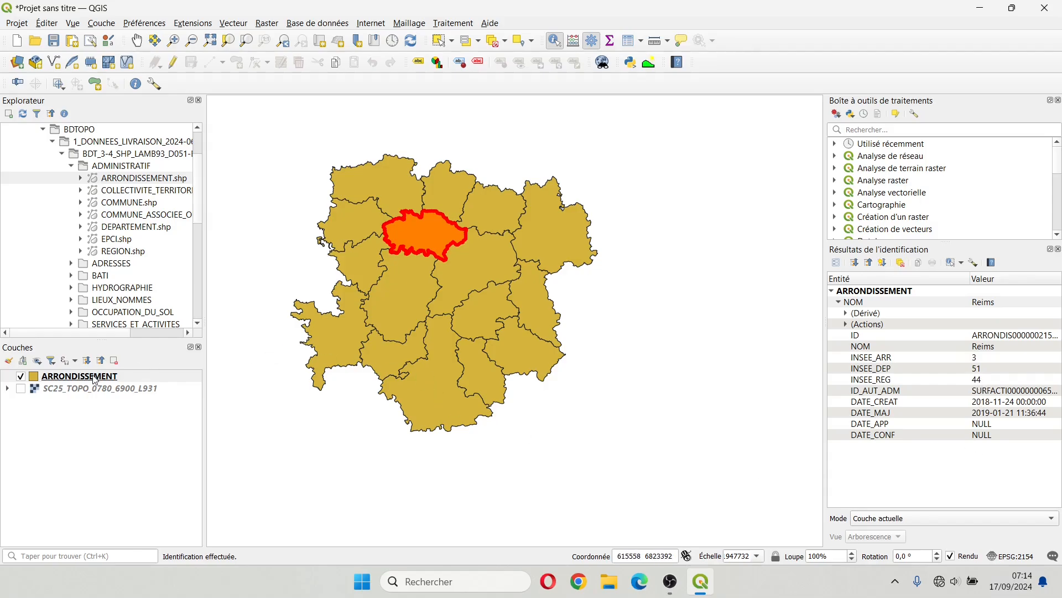
Step: Identify the attributes of other arrondissements, including Châlons-en-Champagne and Provins
click(403, 290)
click(485, 275)
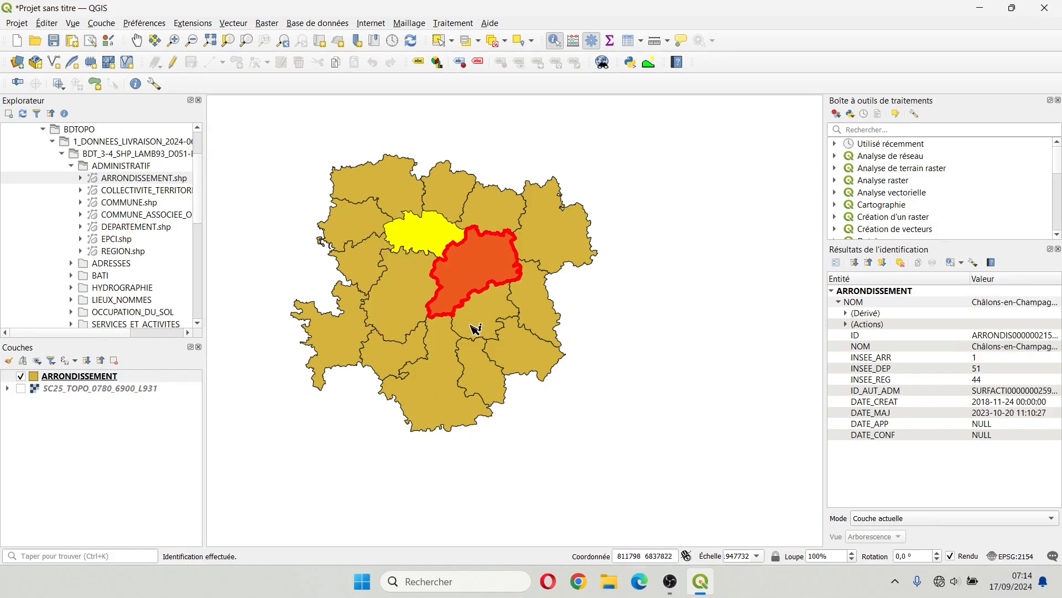
click(474, 328)
click(436, 363)
click(346, 343)
click(336, 327)
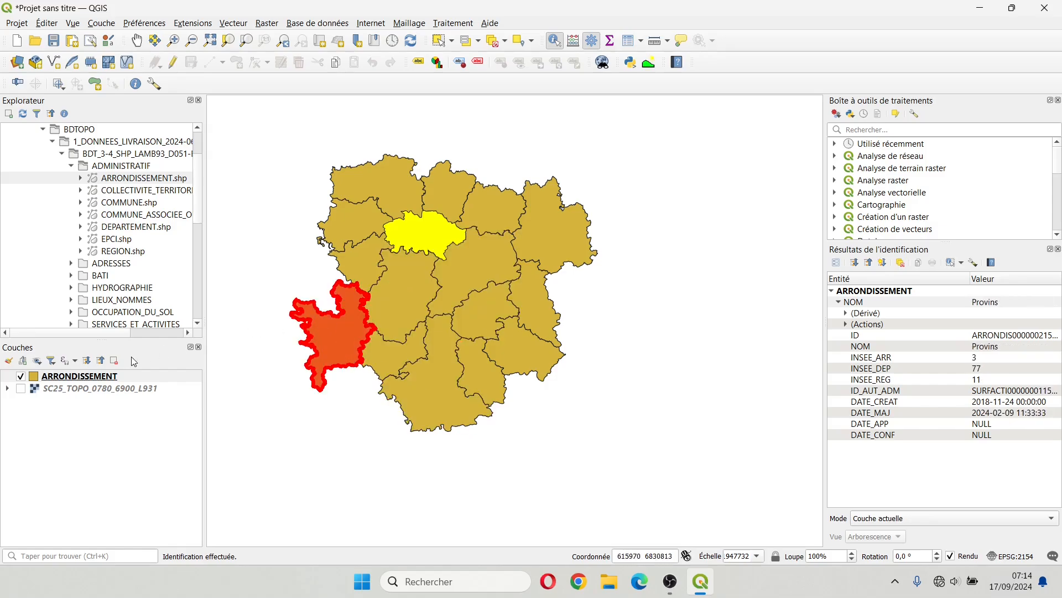
Step: Open the attribute table of the ARRONDISSEMENT layer and review its records
click(88, 376)
right_click(88, 376)
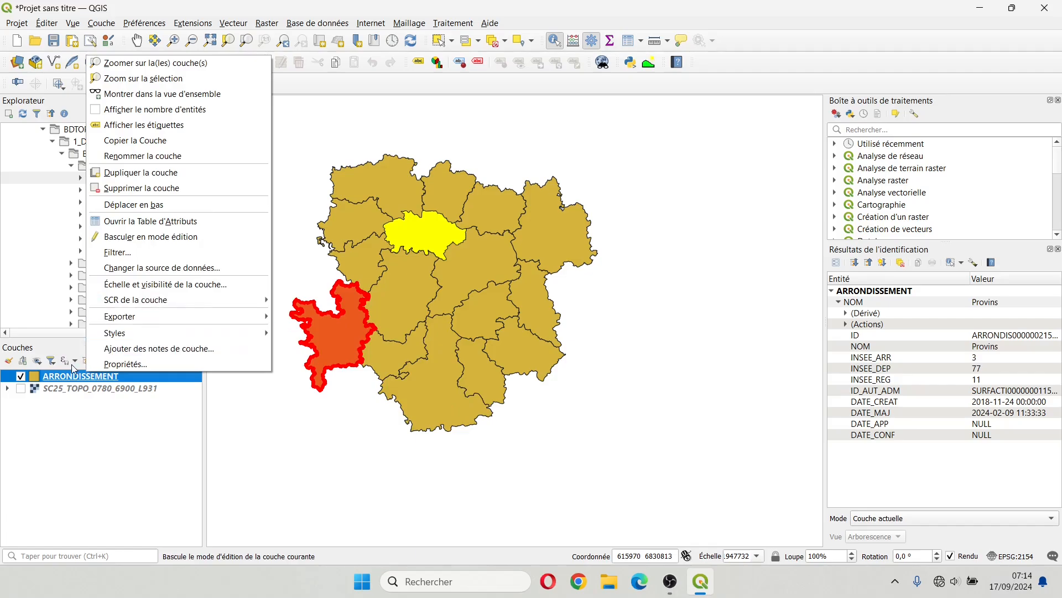
click(133, 221)
scroll(390, 259, down, 1)
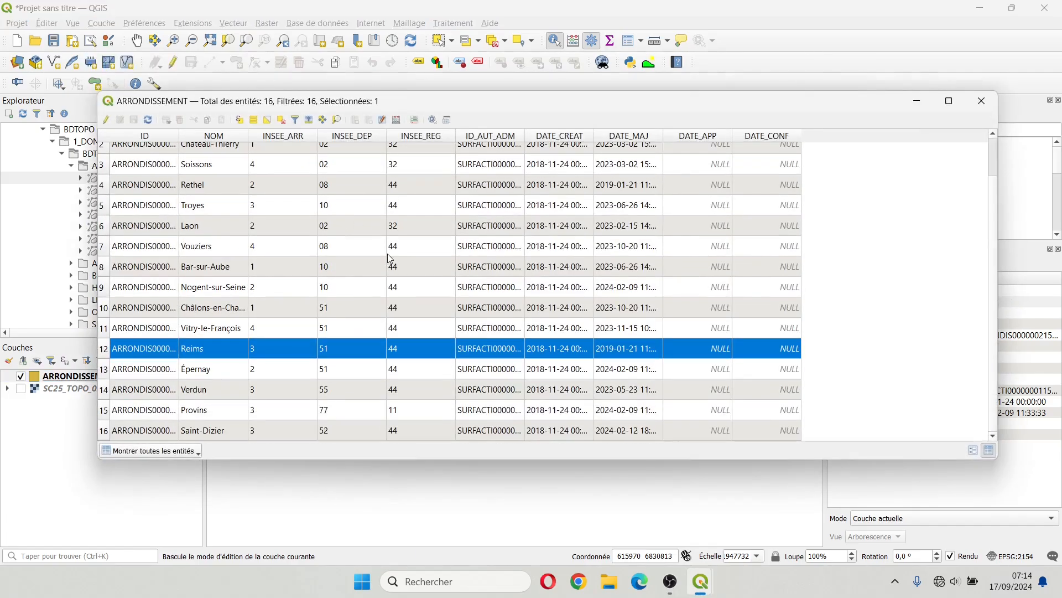
Step: Close the ARRONDISSEMENT attribute table and deselect the Reims feature
scroll(397, 271, up, 1)
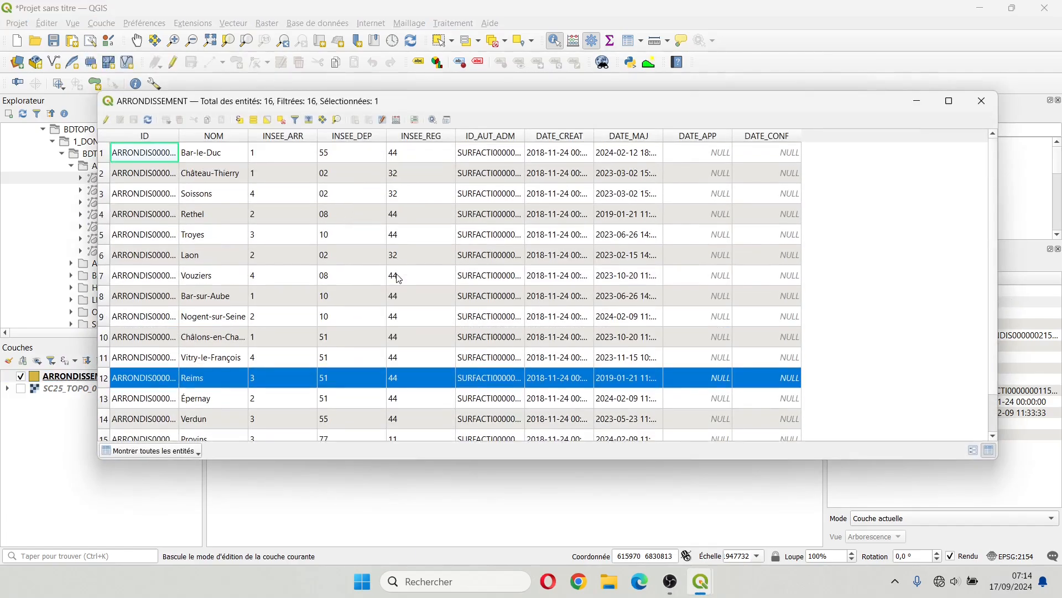
click(980, 100)
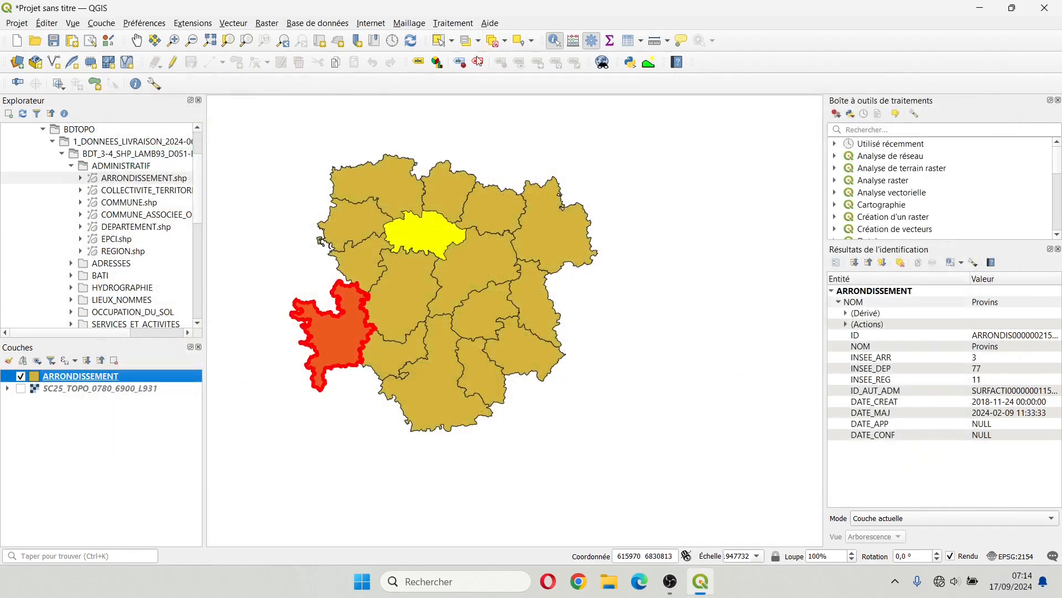
click(496, 41)
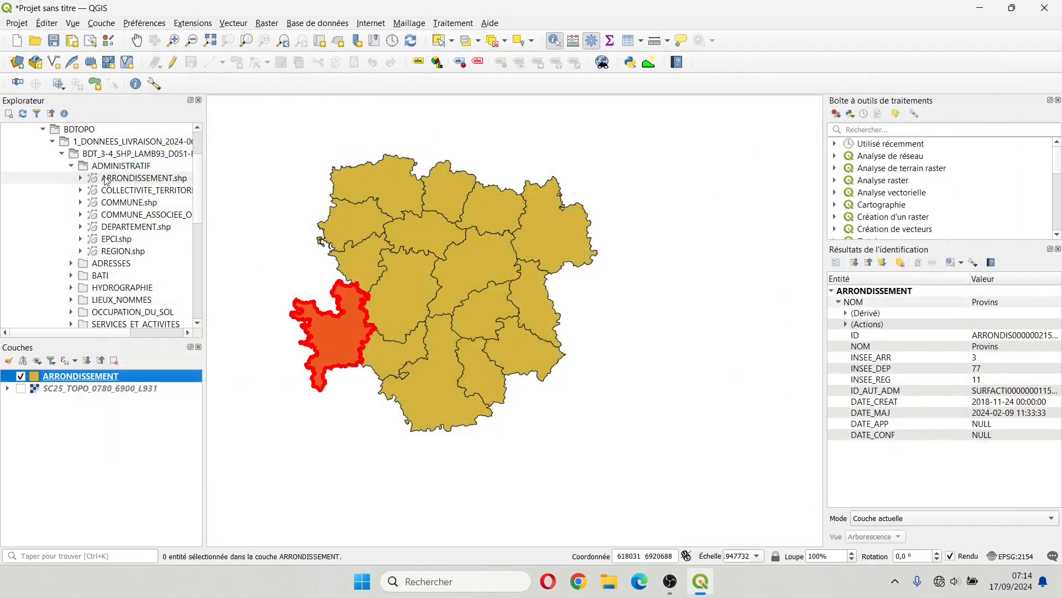
Step: Remove the ARRONDISSEMENT layer from the project
right_click(67, 377)
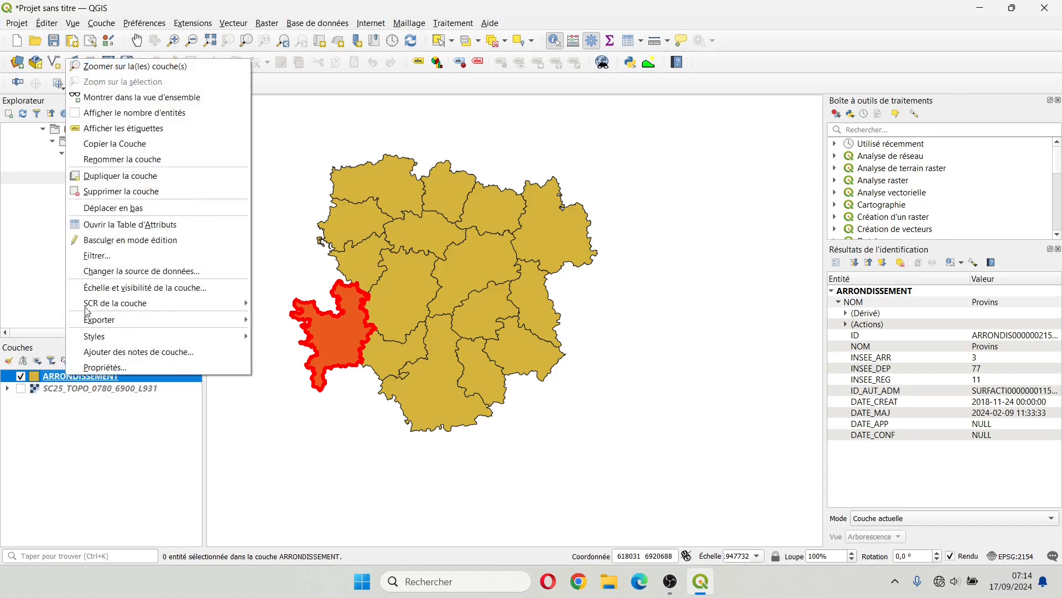
click(133, 192)
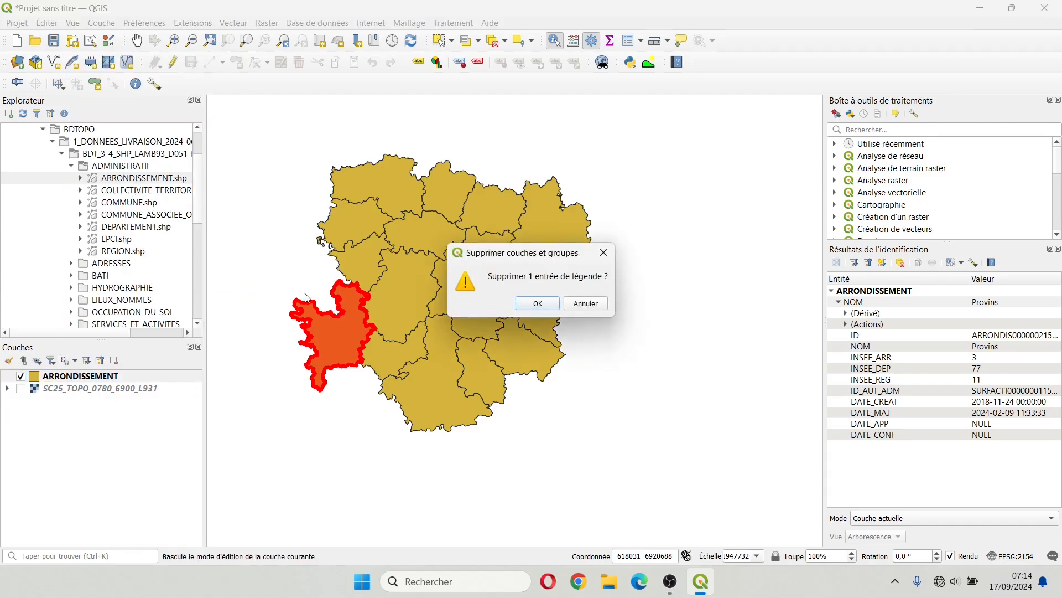
click(549, 306)
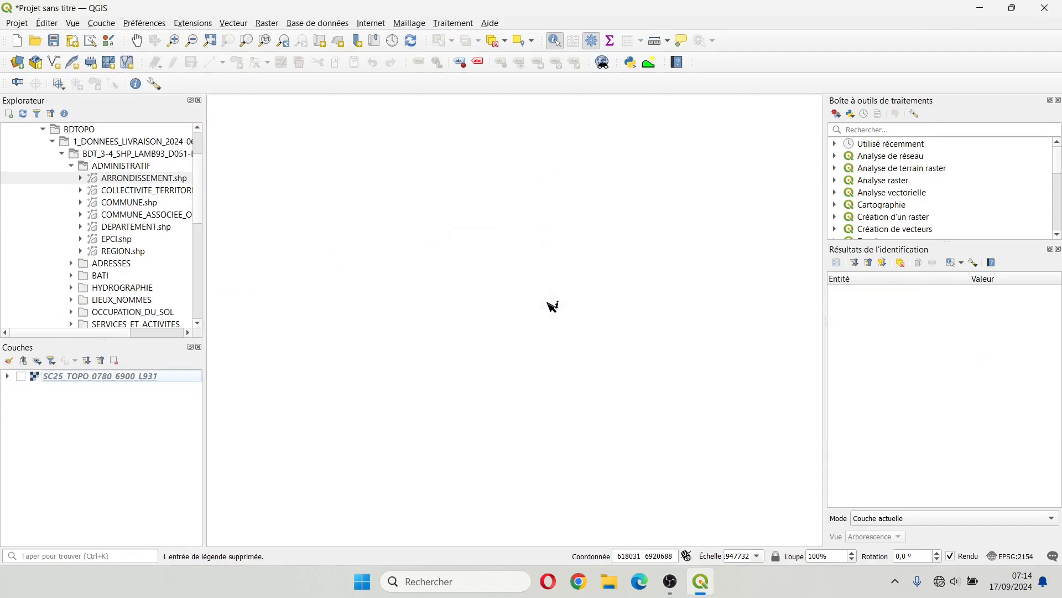
Step: Load the COLLECTIVITE_TERRITORIALE, DEPARTEMENT and REGION shapefiles from the ADMINISTRATIF folder, stacking REGION on top
click(148, 192)
mouse_move(134, 195)
mouse_down()
mouse_move(94, 381)
mouse_move(105, 409)
mouse_up()
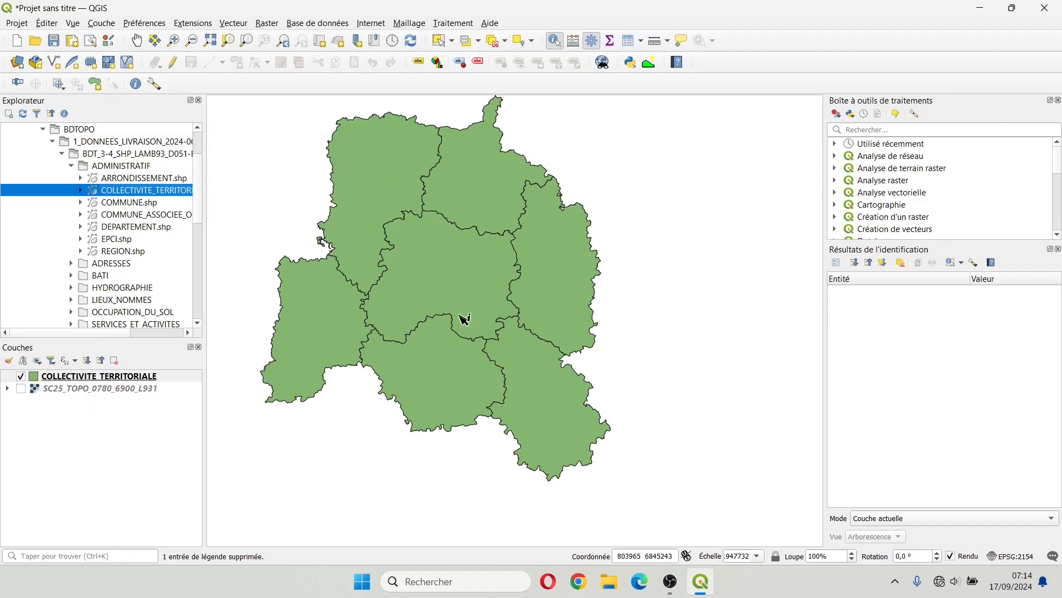
drag(125, 231, 87, 367)
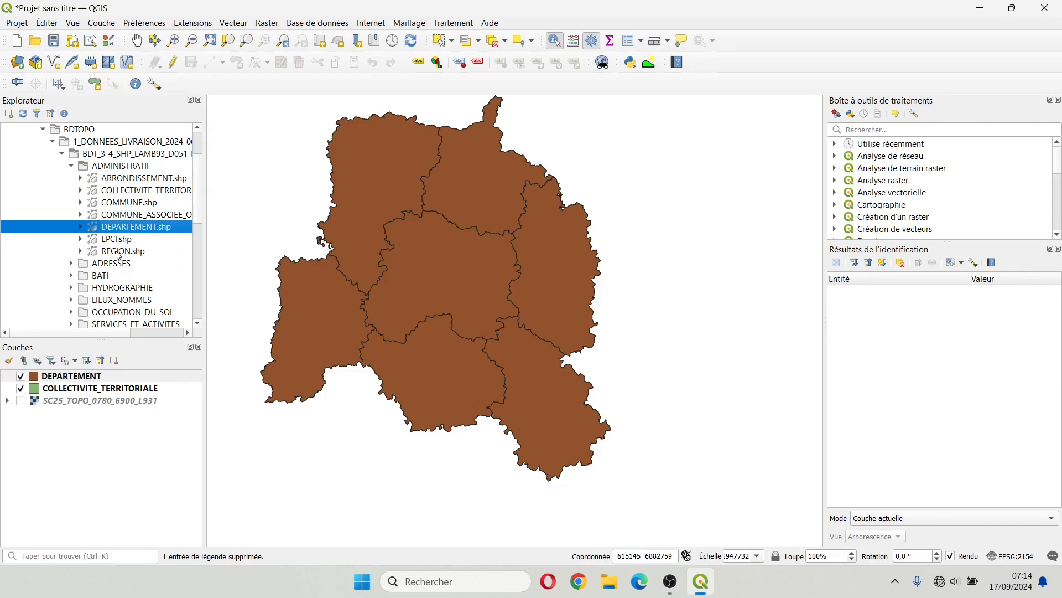
drag(118, 253, 90, 375)
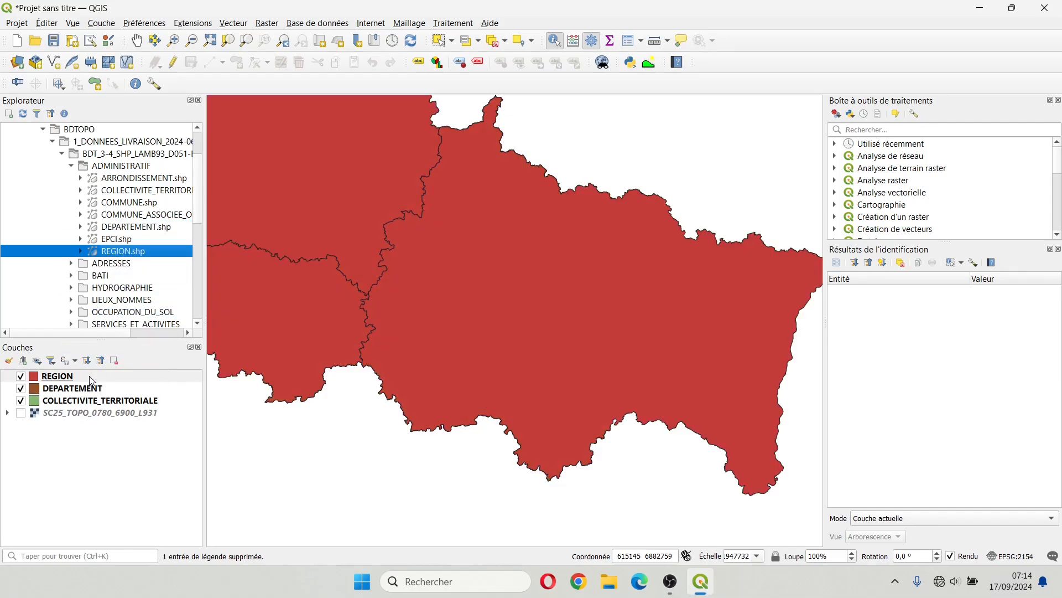
Step: Identify the attributes of the Île-de-France, Hauts-de-France and Grand Est polygons in the REGION layer
scroll(476, 287, down, 2)
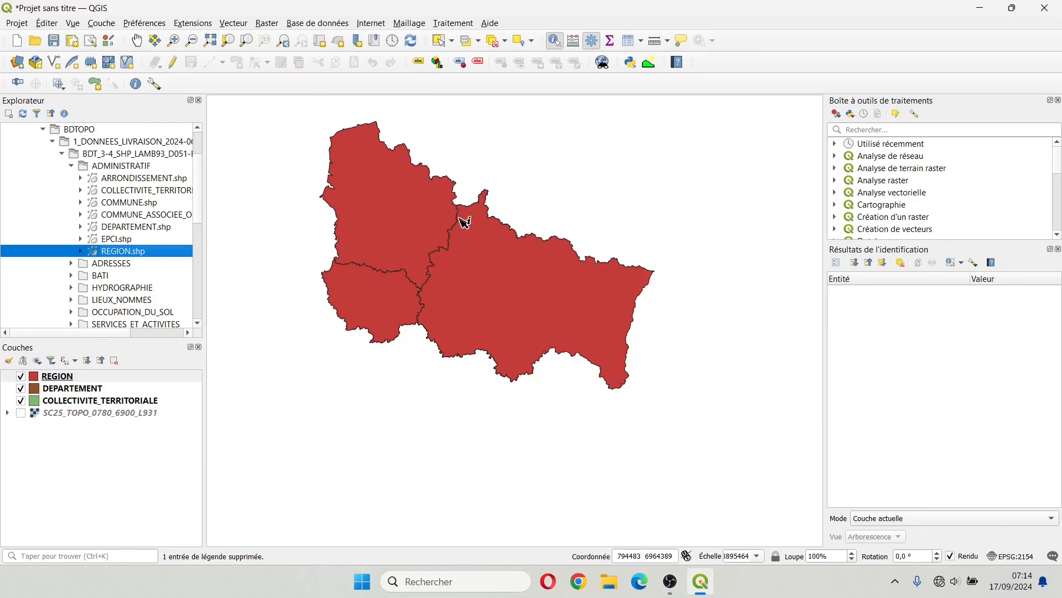
scroll(449, 284, up, 1)
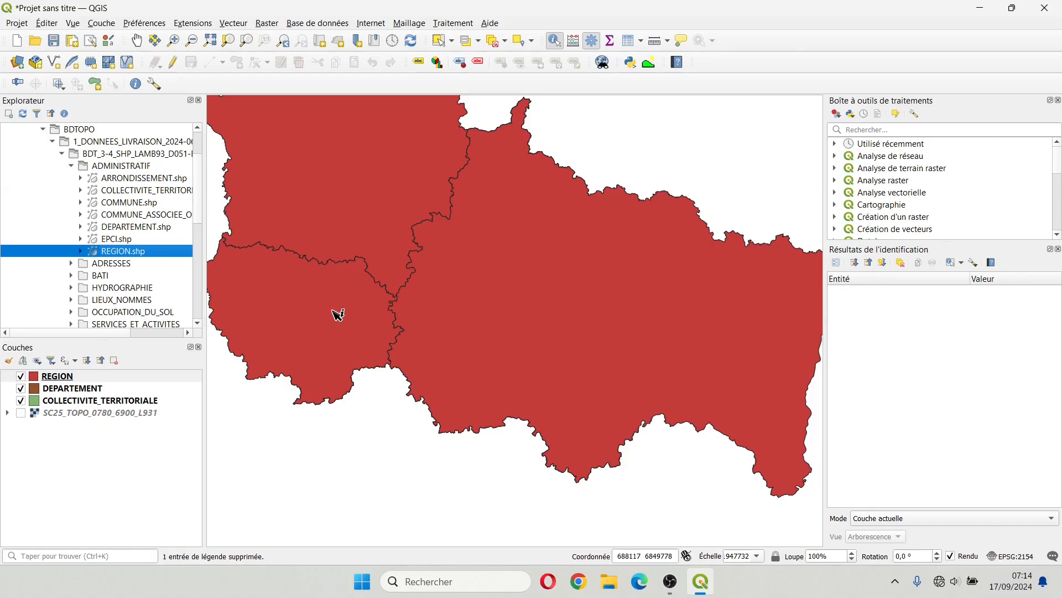
scroll(446, 293, down, 1)
click(377, 306)
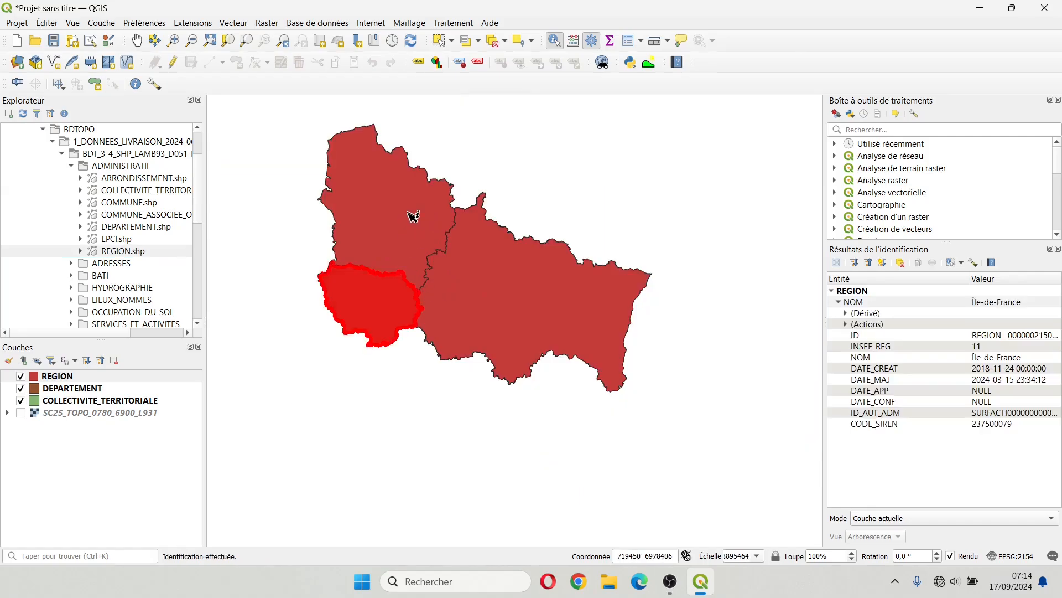
click(429, 232)
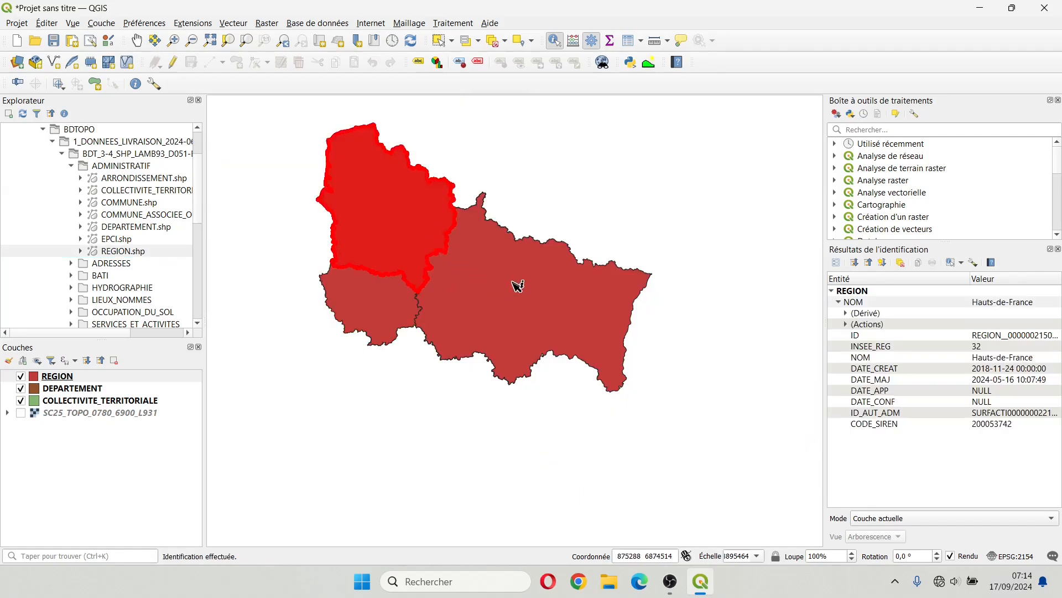
click(445, 236)
scroll(463, 276, down, 1)
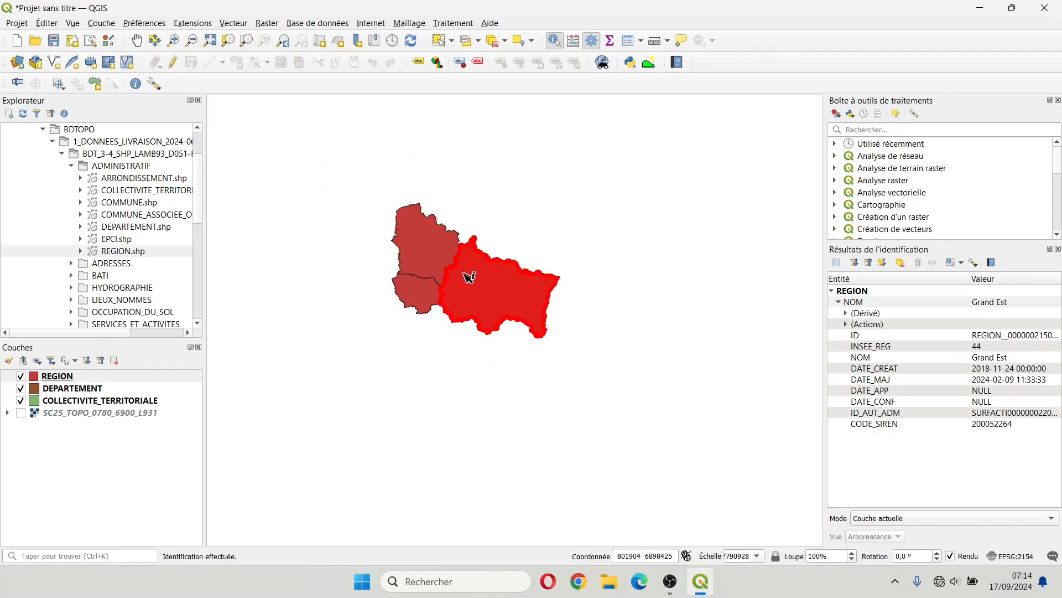
Step: Load COMMUNE.shp from the ADMINISTRATIF folder above the REGION layer
scroll(464, 272, up, 2)
scroll(464, 273, up, 2)
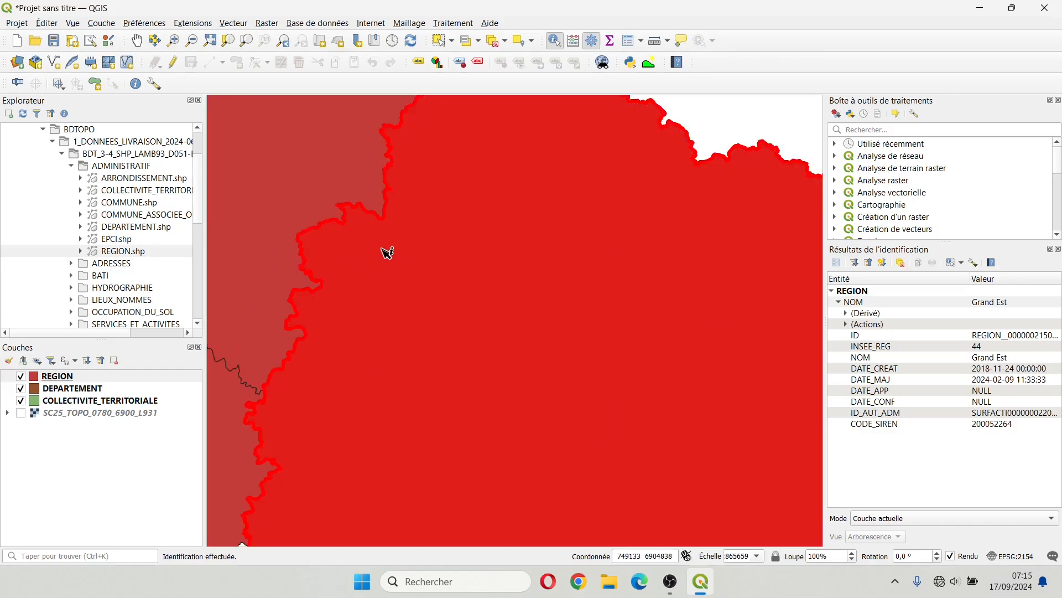
drag(135, 204, 74, 380)
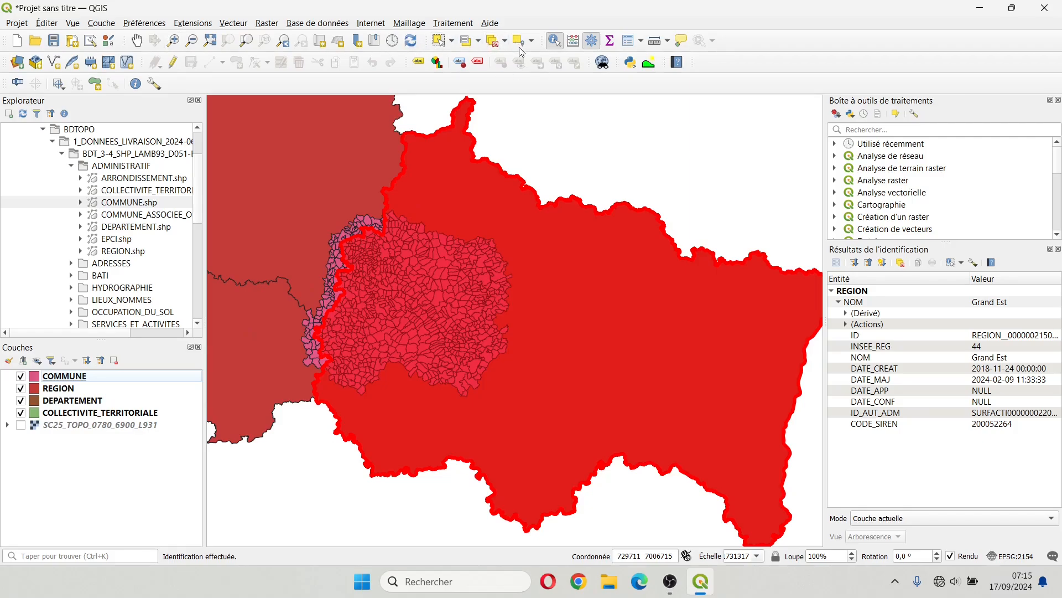
Step: Remove the COMMUNE, REGION, DEPARTEMENT and COLLECTIVITE_TERRITORIALE layers from the project together
click(64, 377)
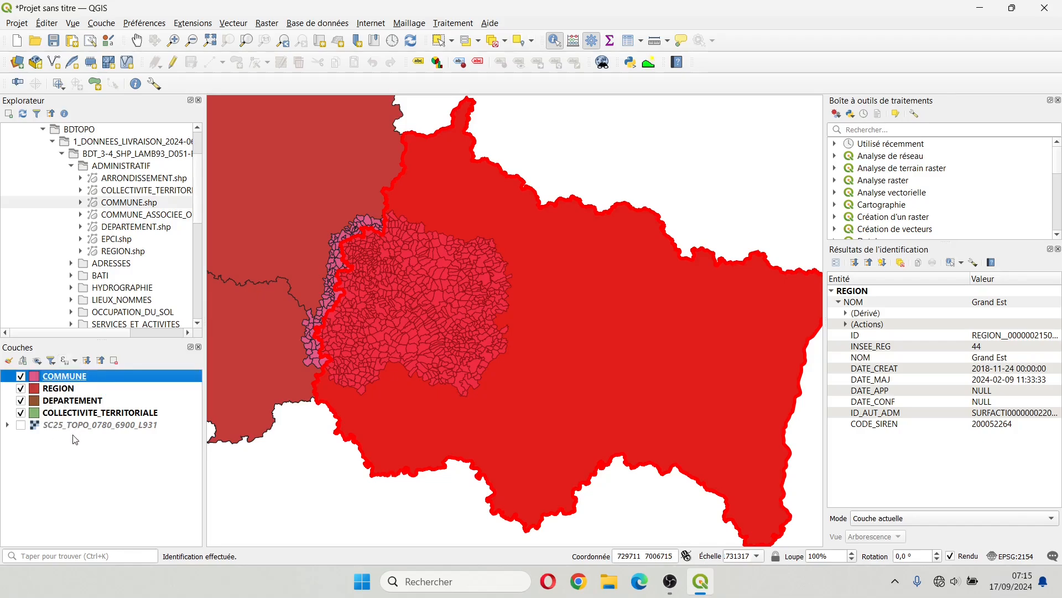
shift+click(57, 413)
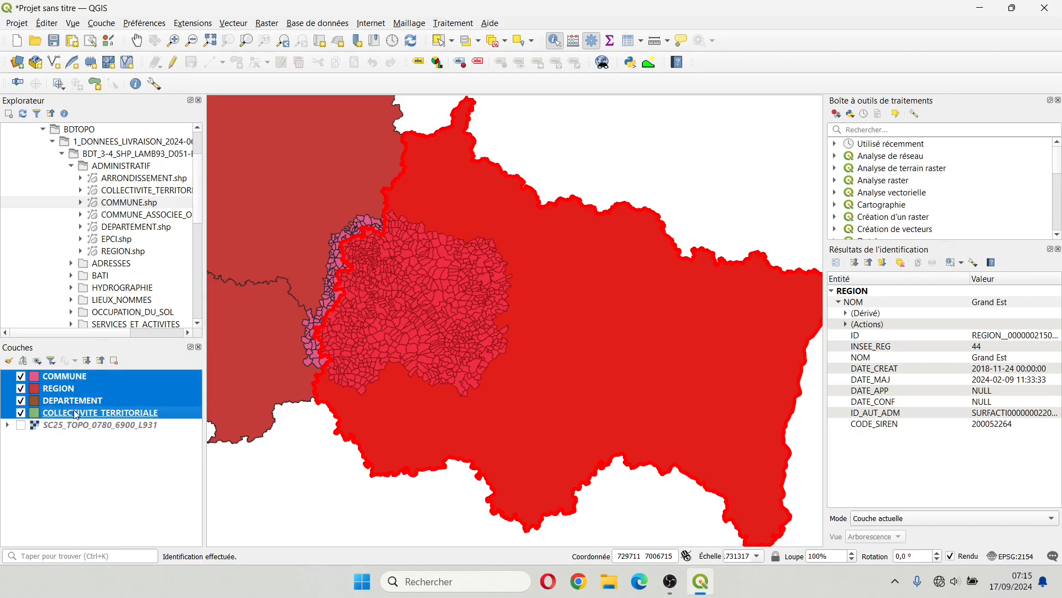
right_click(69, 398)
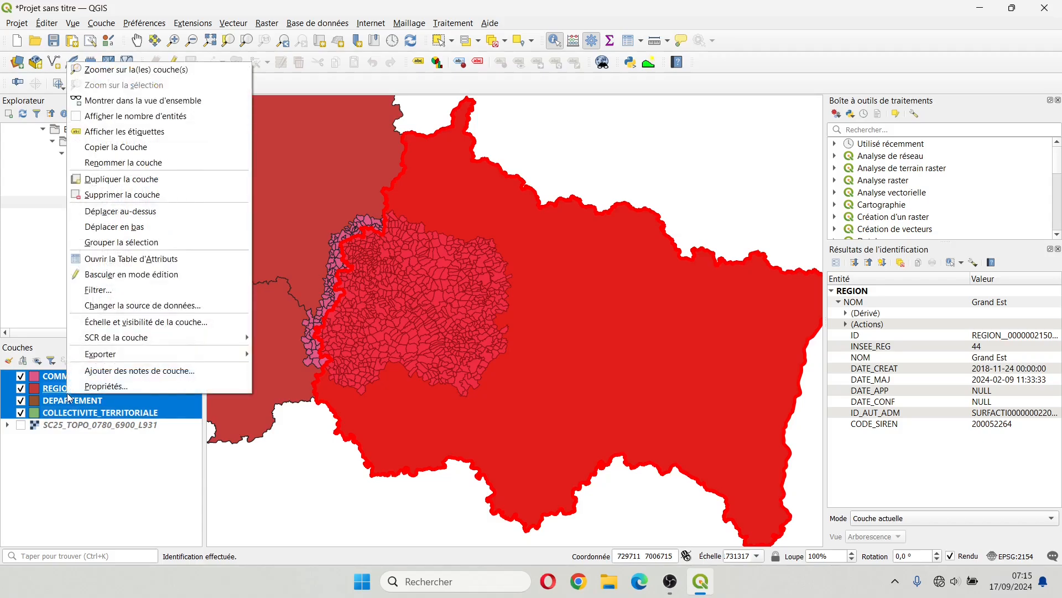
click(148, 195)
click(540, 303)
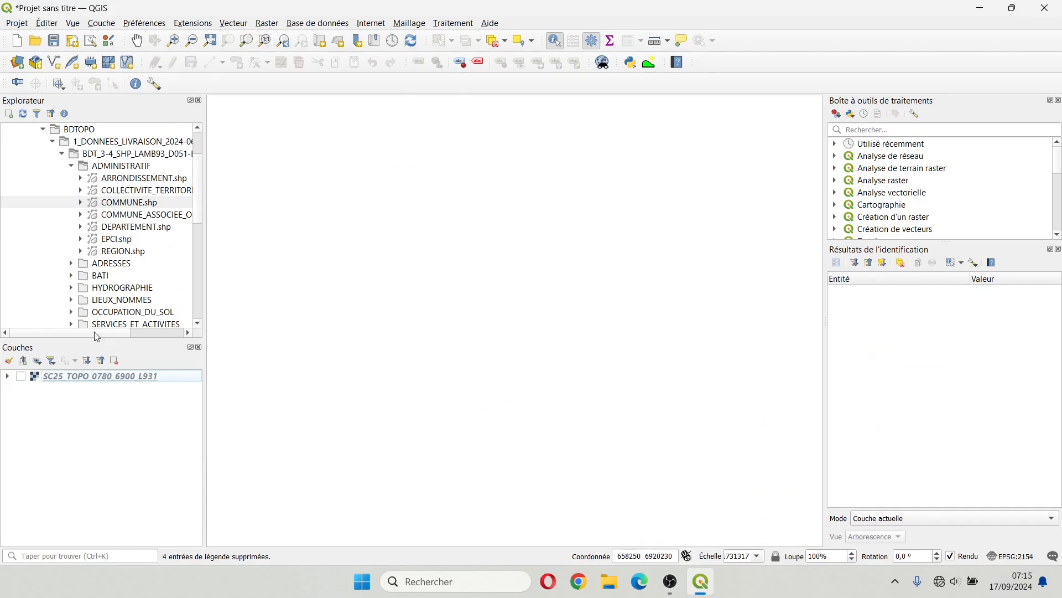
Step: Load ADRESSE_BAN.shp from the BD TOPO ADRESSES folder into the project
click(70, 167)
click(71, 178)
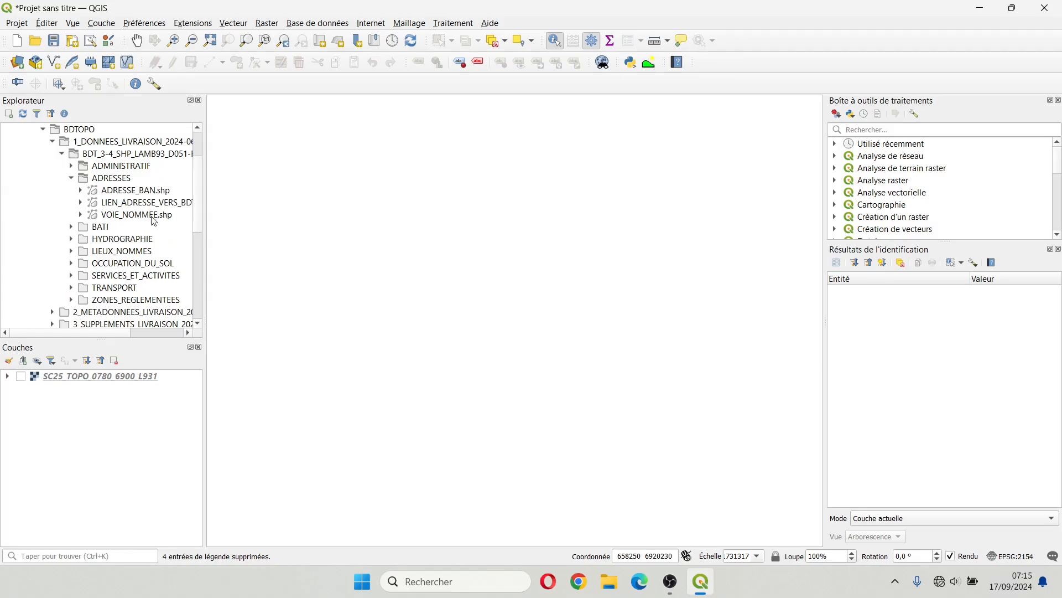
drag(131, 194, 105, 443)
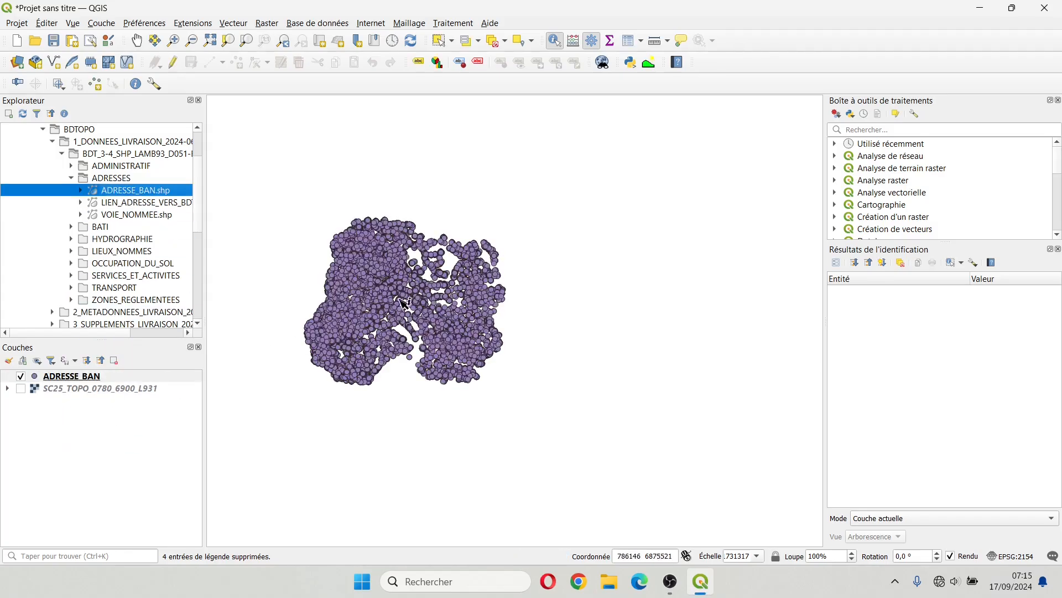
Step: Open the attribute table of the ADRESSE_BAN layer to check its number of entities and fields, and close it
right_click(52, 379)
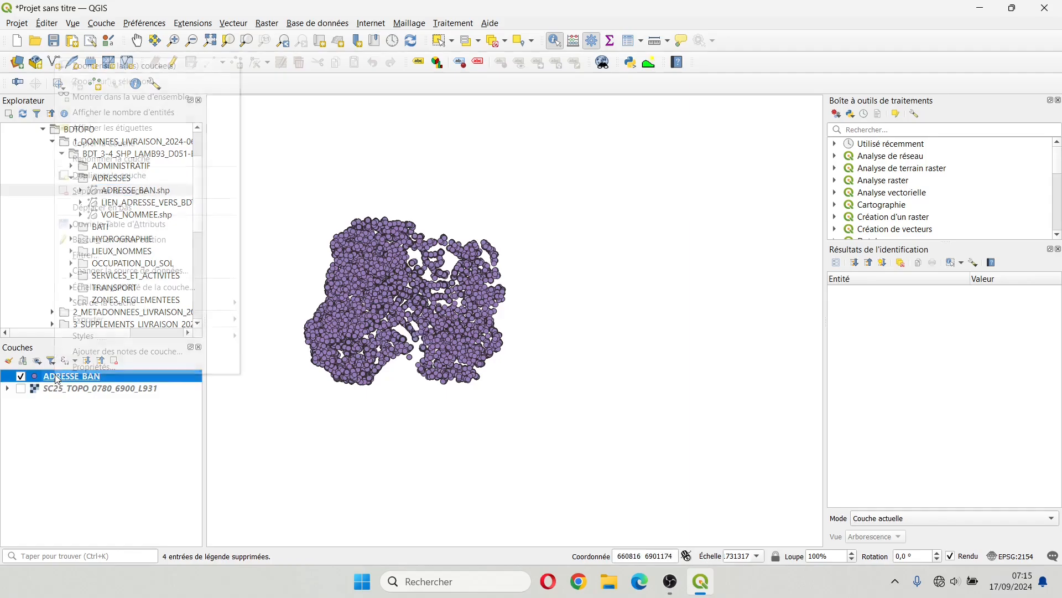
click(132, 224)
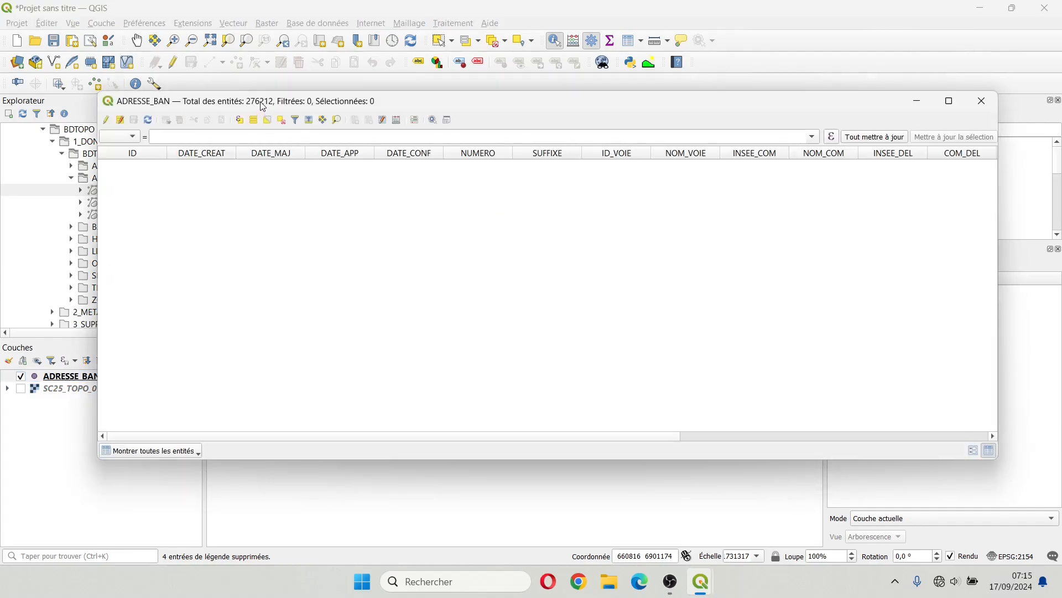
click(983, 102)
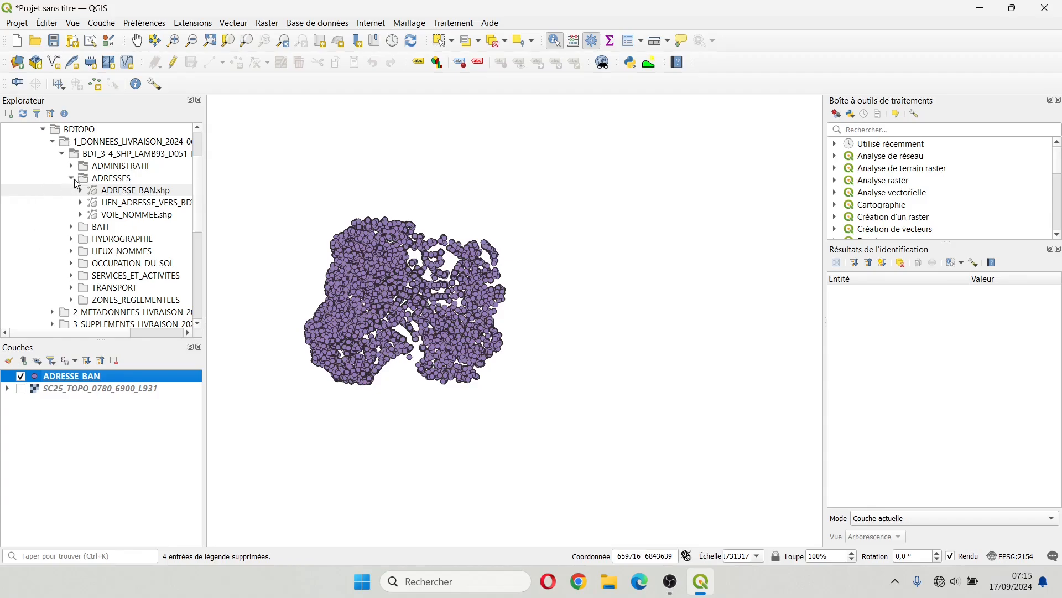
Step: Load DEPARTEMENT.shp from the ADMINISTRATIF folder and place it beneath the ADRESSE_BAN points
click(74, 179)
click(70, 166)
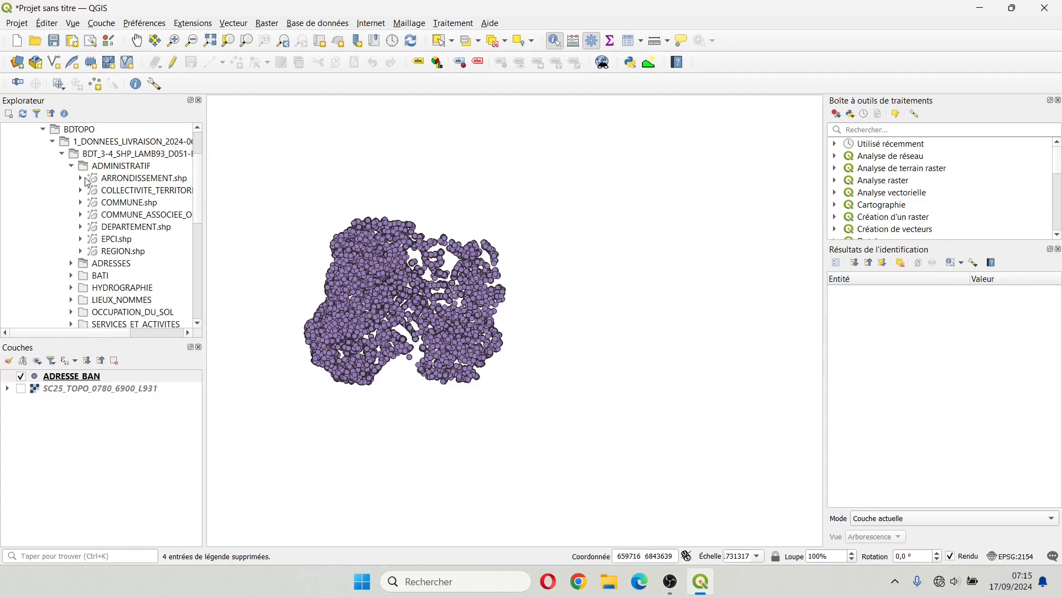
click(118, 230)
mouse_move(118, 230)
mouse_down()
mouse_move(50, 365)
mouse_move(66, 396)
mouse_up()
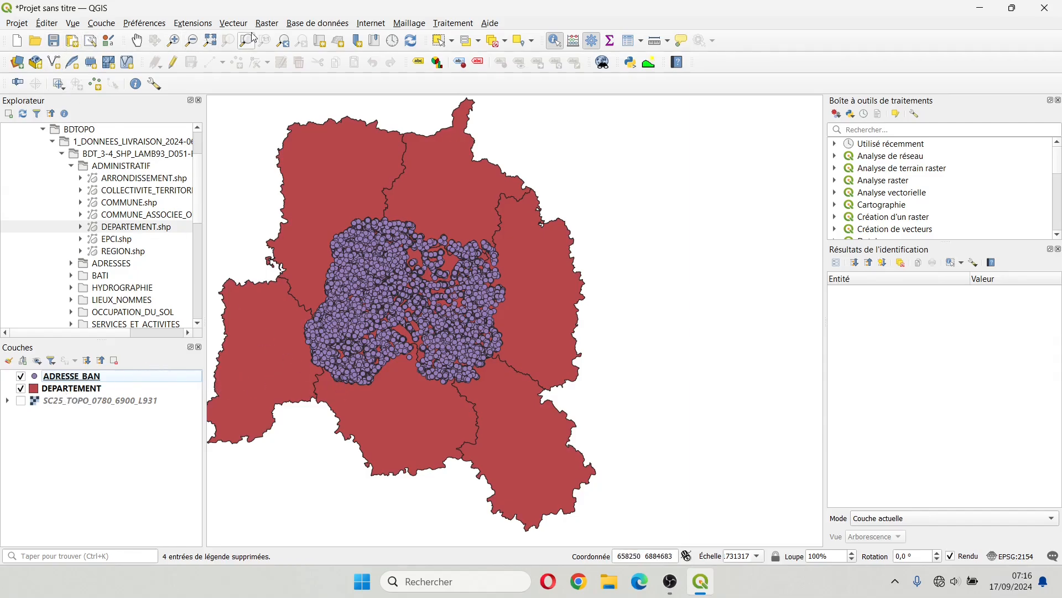
Step: Measure the ellipsoidal distance from the Marne department's northern boundary outward past the nearby ADRESSE_BAN points, and close the measurement
click(173, 42)
drag(325, 219, 370, 253)
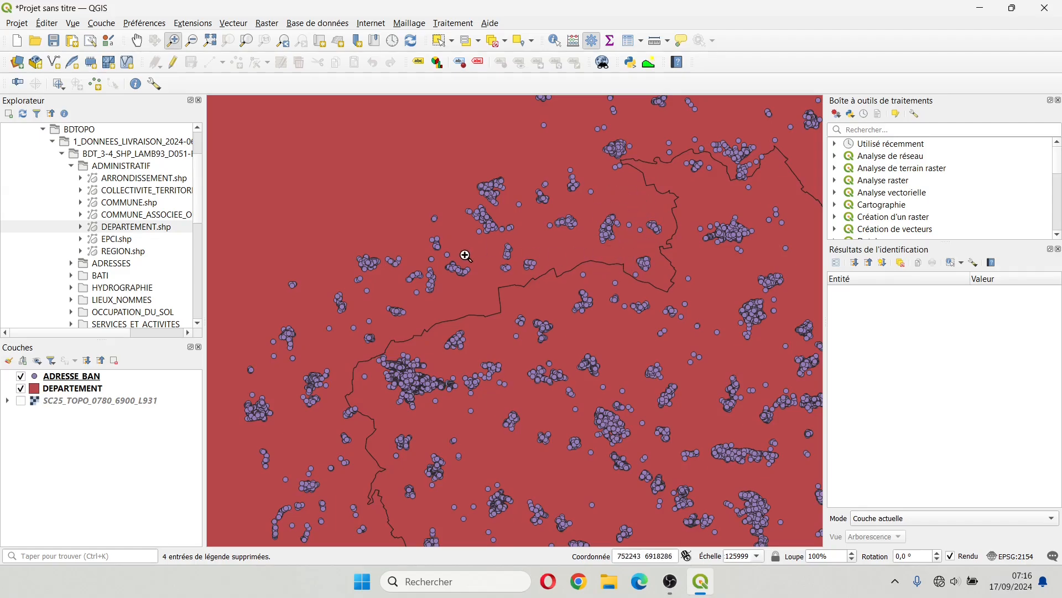
scroll(465, 255, down, 1)
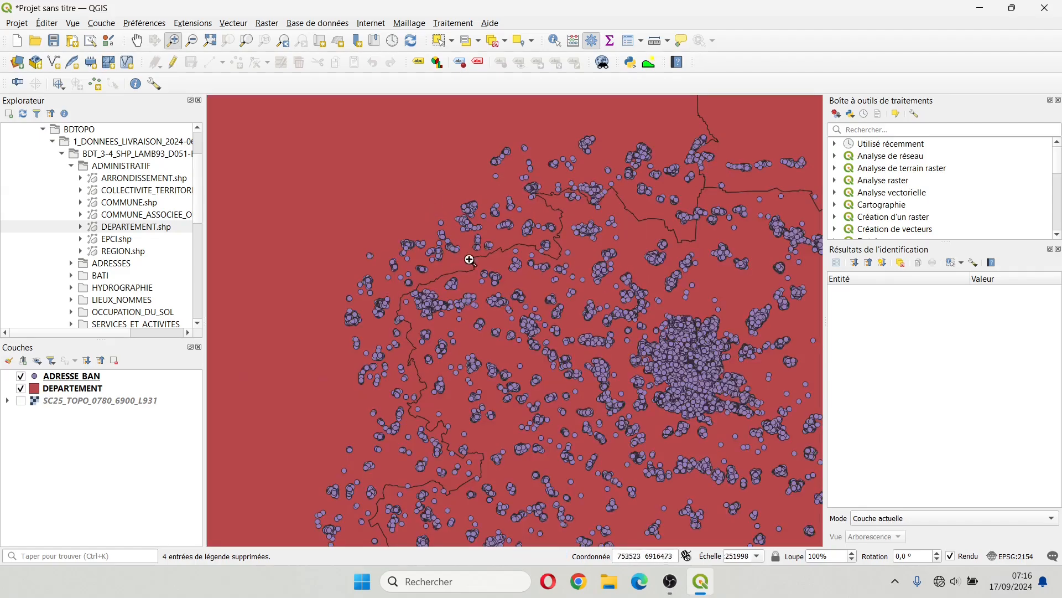
scroll(512, 235, up, 1)
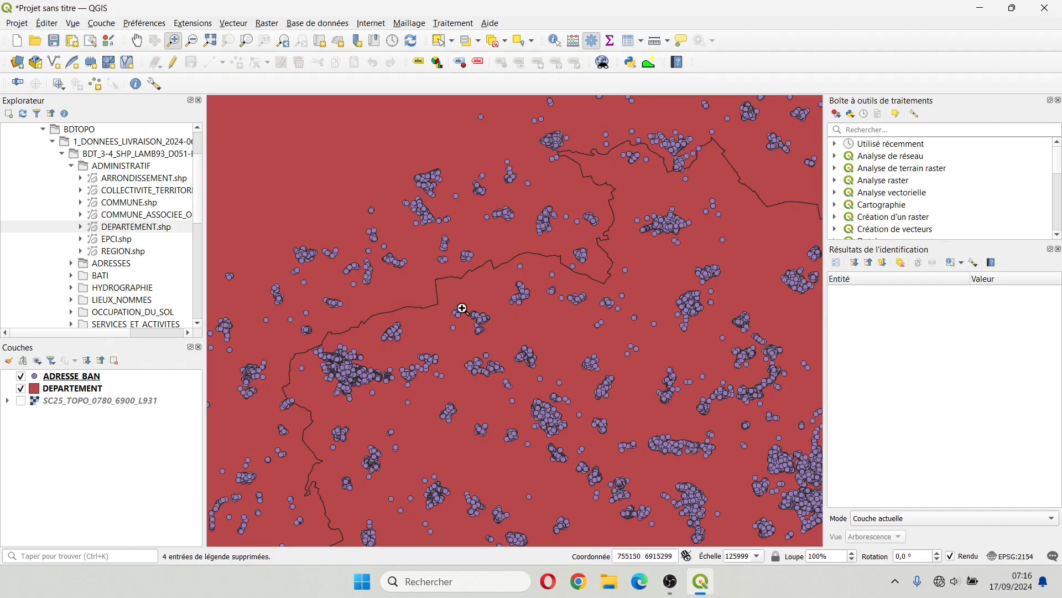
click(655, 43)
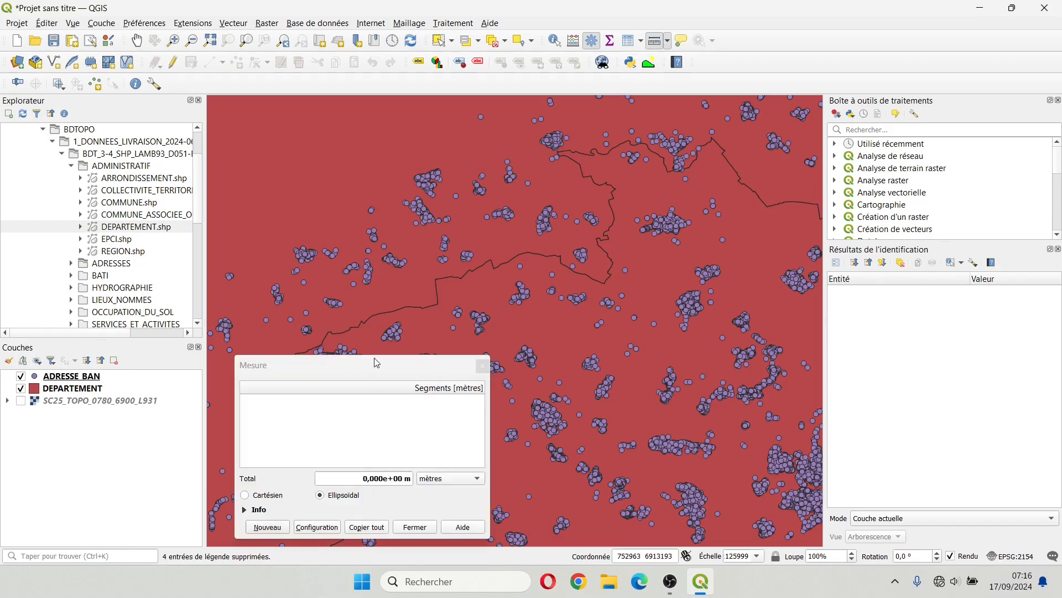
drag(370, 368, 842, 254)
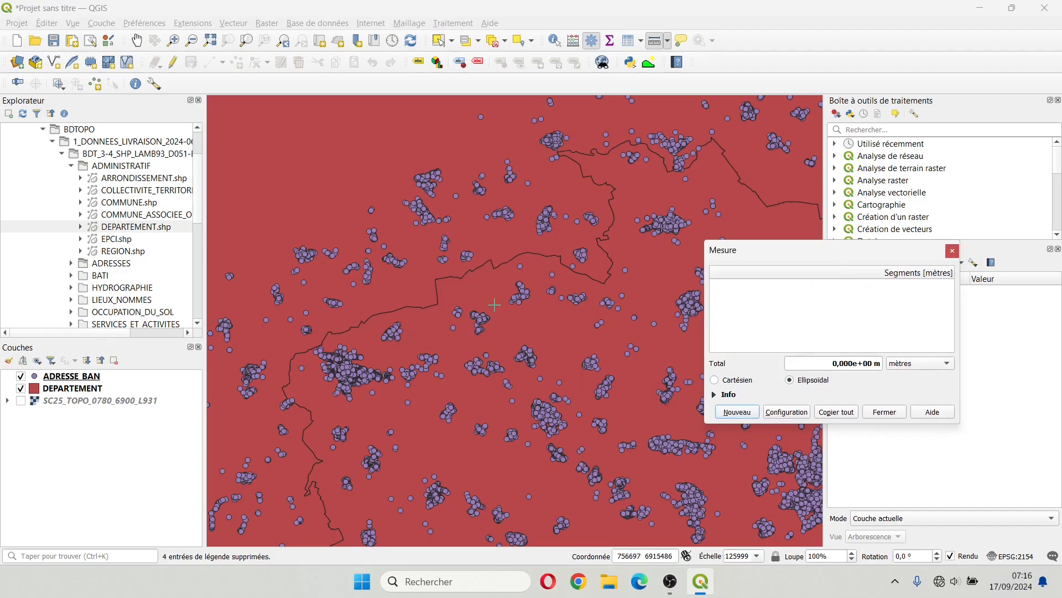
click(513, 259)
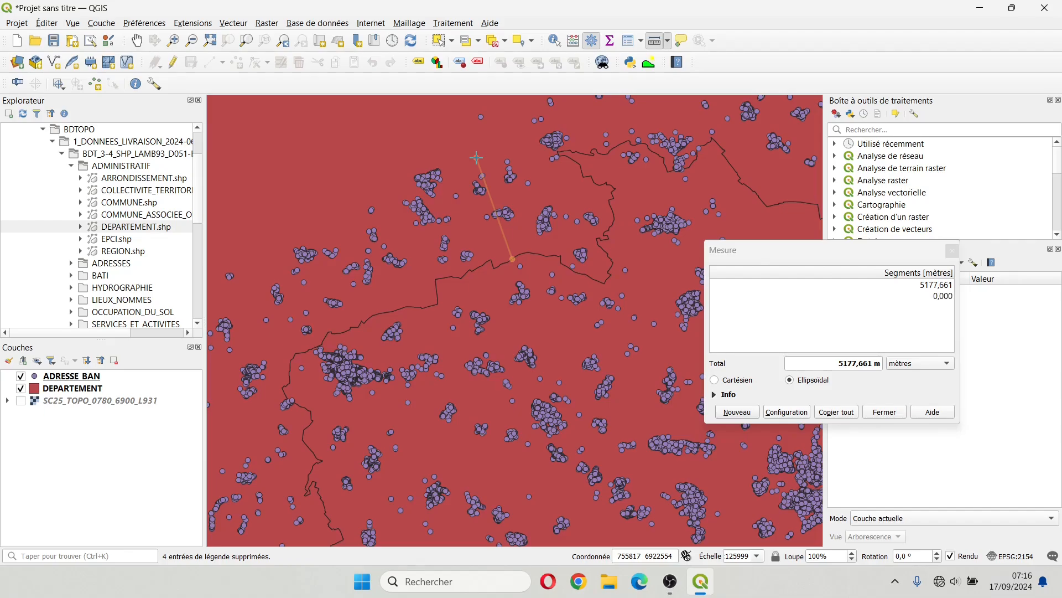
click(951, 250)
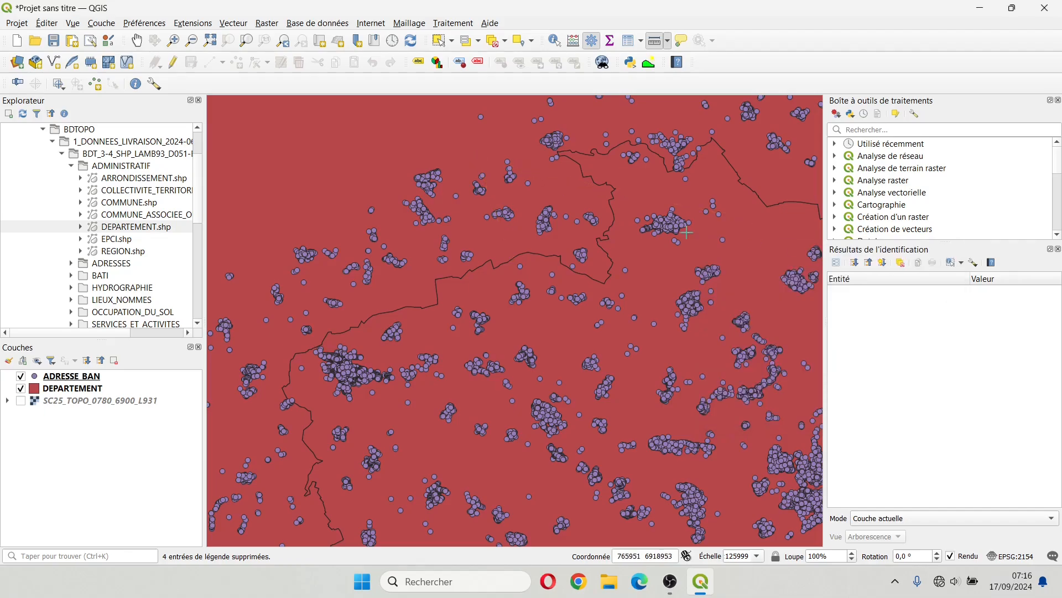
Step: Measure a second distance from the Marne's northwestern boundary to beyond the neighbouring address points, and close the measurement
click(376, 313)
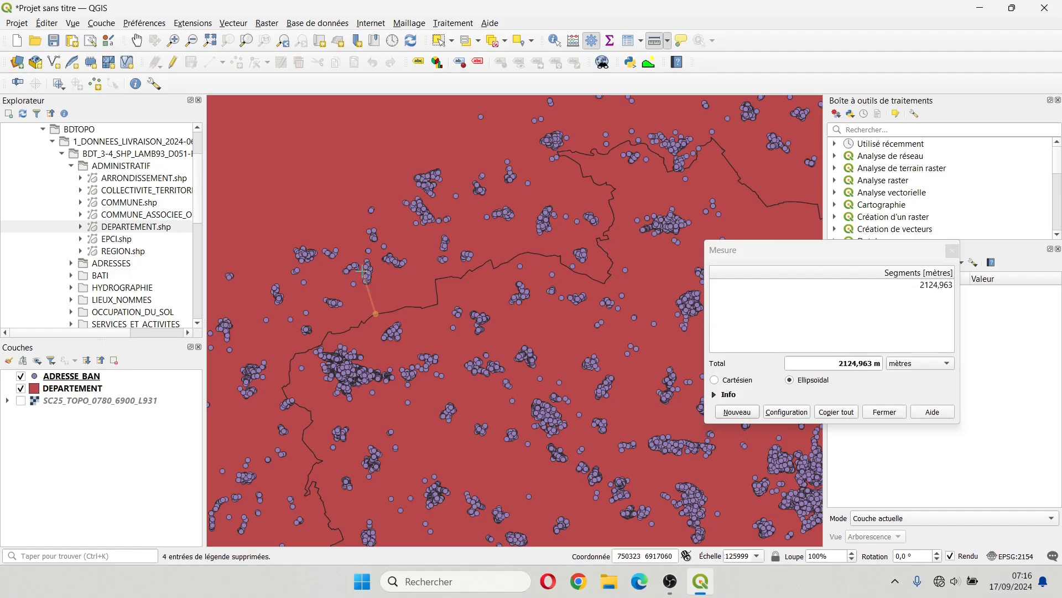
click(337, 233)
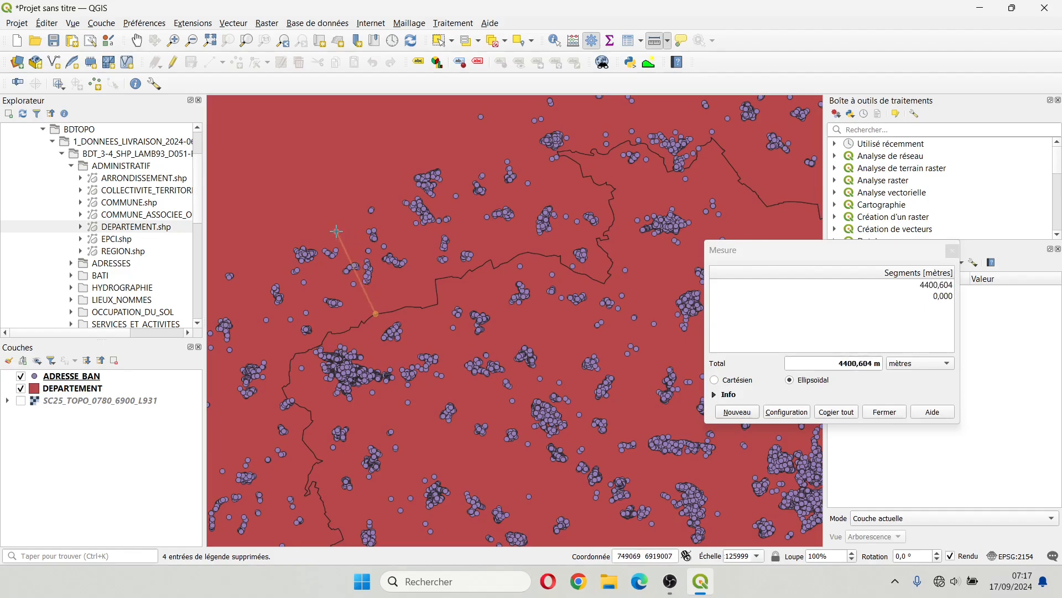
click(953, 250)
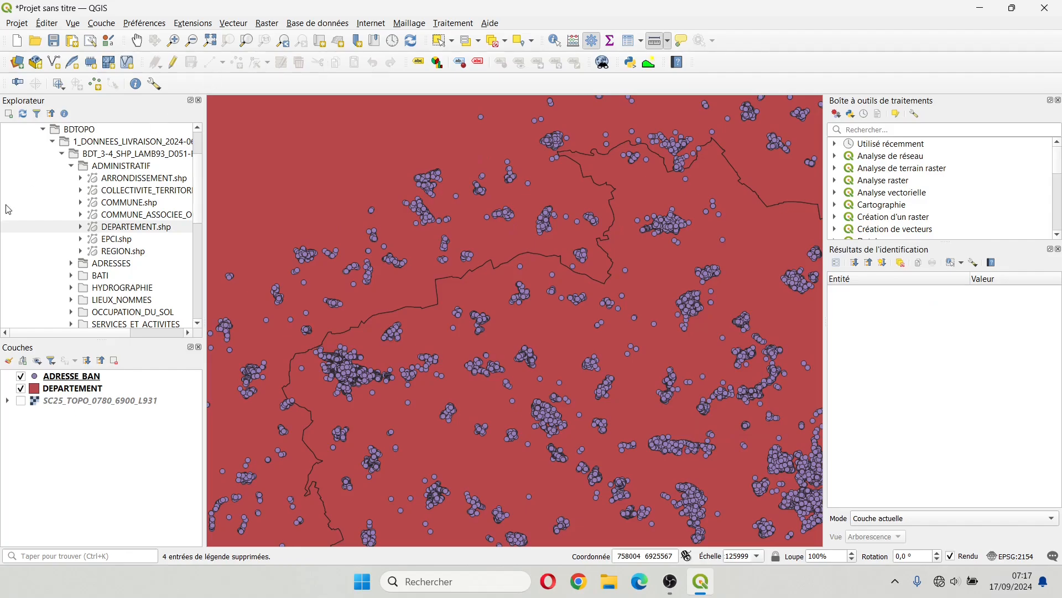
Step: Remove the ADRESSE_BAN layer from the project
right_click(67, 380)
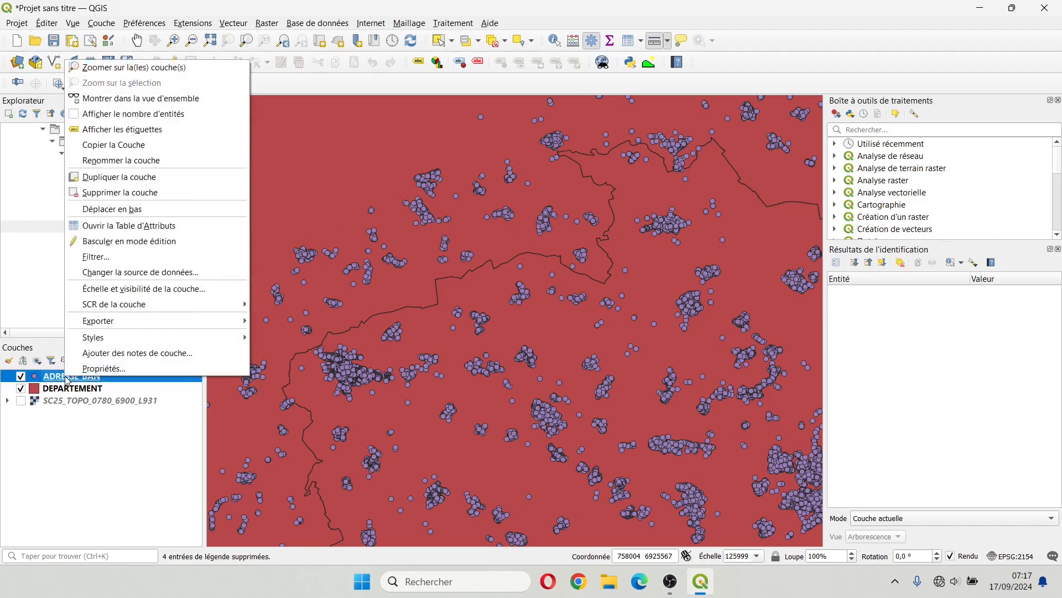
click(100, 192)
click(545, 301)
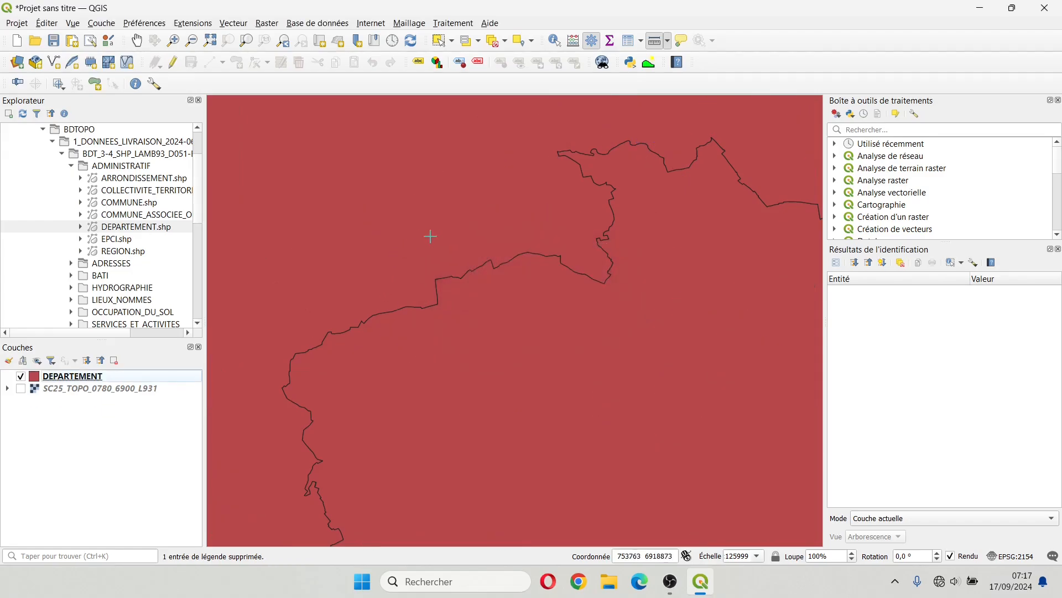
Step: Load VOIE_NOMMEE.shp from the BD TOPO ADRESSES folder onto the map above the departments
scroll(430, 236, down, 5)
scroll(483, 285, up, 2)
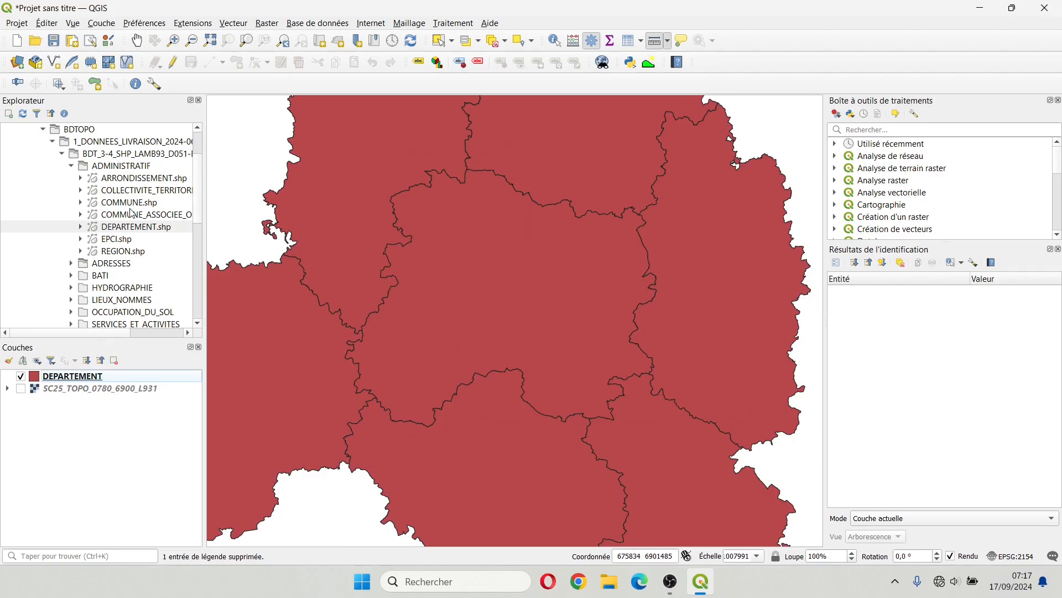
click(70, 166)
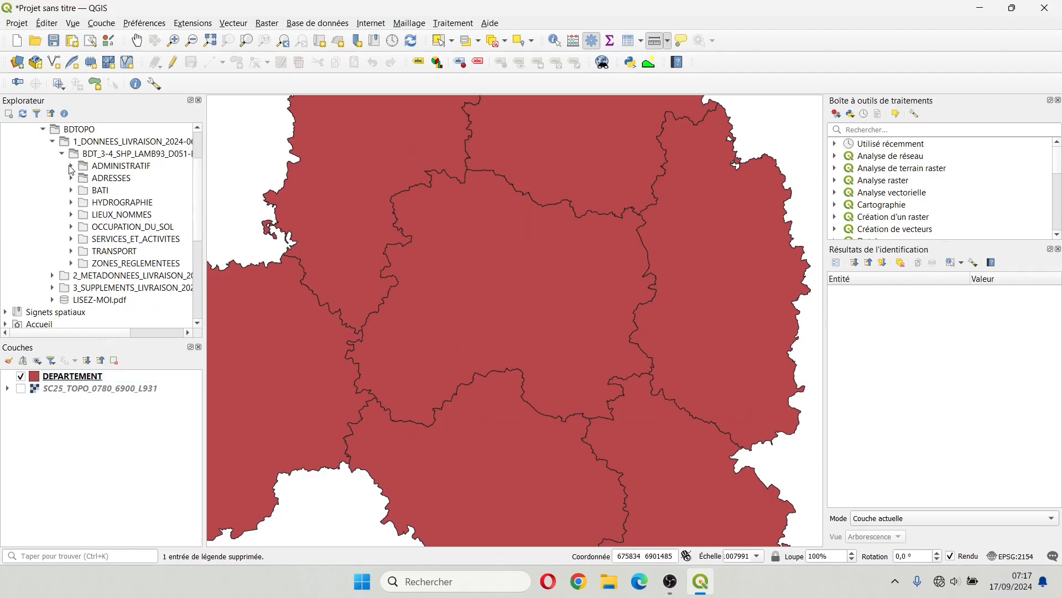
click(71, 178)
click(71, 178)
click(71, 180)
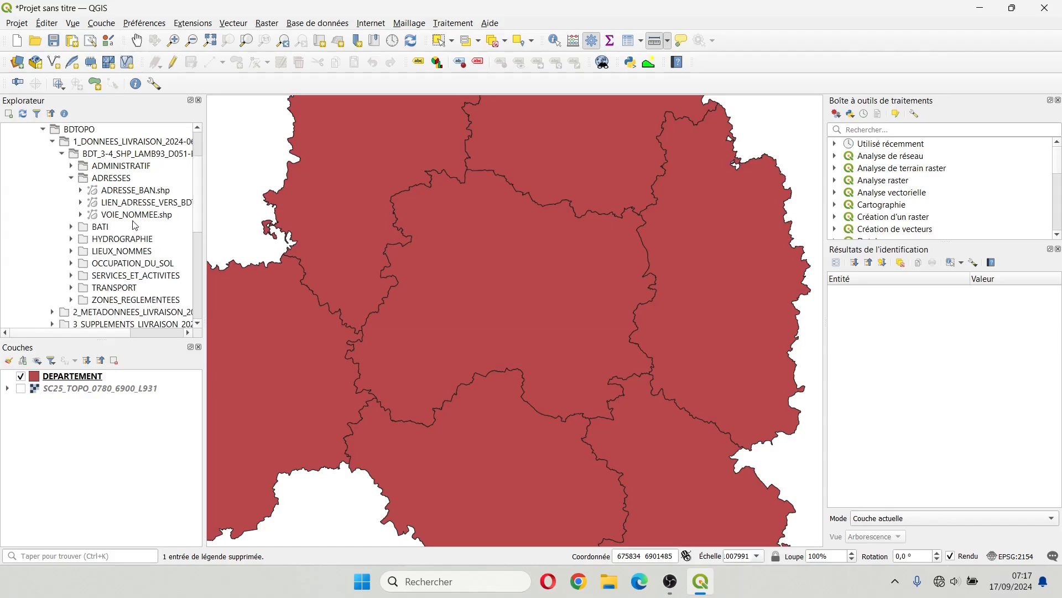
drag(135, 215, 391, 238)
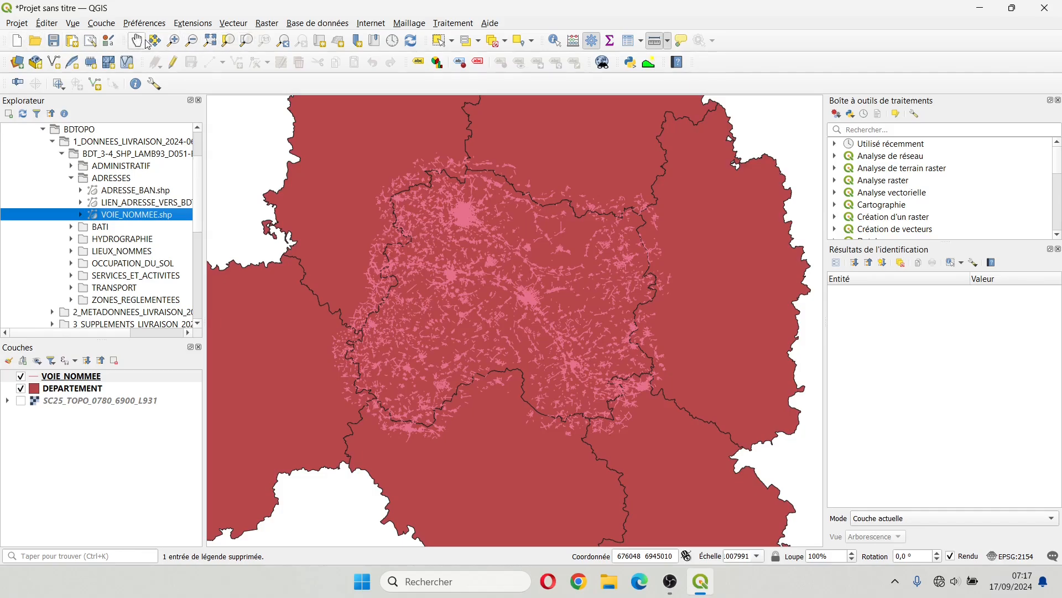
Step: Inspect the VOIE_NOMMEE lines around the densest urban area, and browse the layer's attribute table records and fields
click(173, 41)
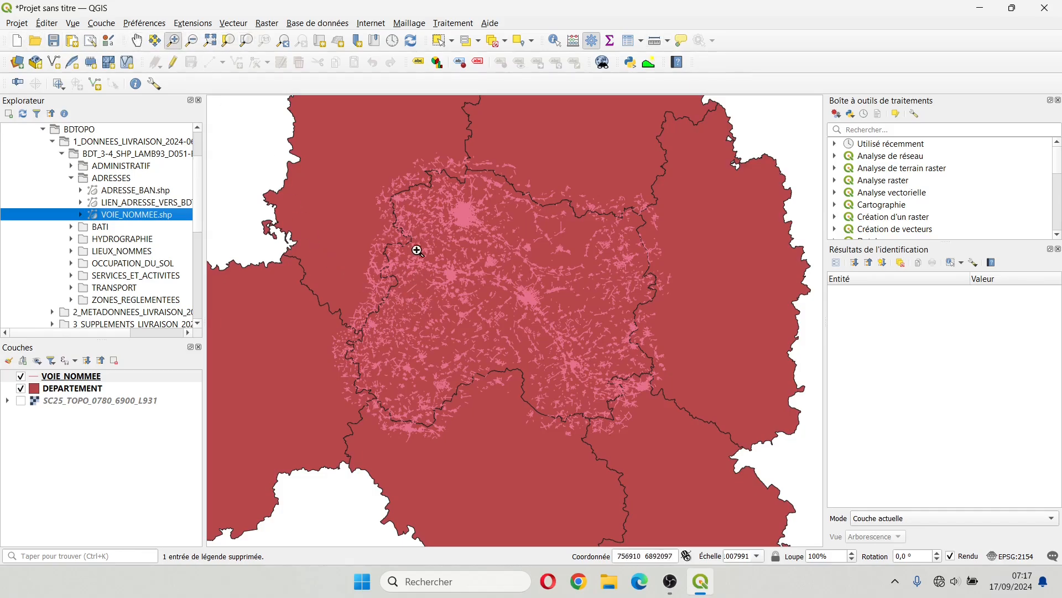
drag(443, 198, 490, 235)
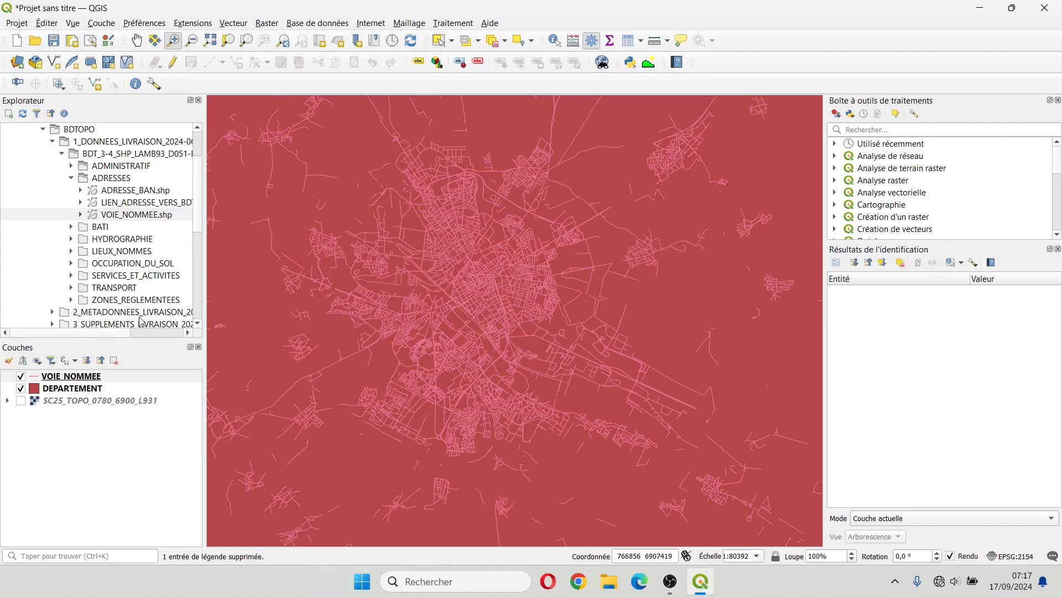
scroll(657, 295, down, 1)
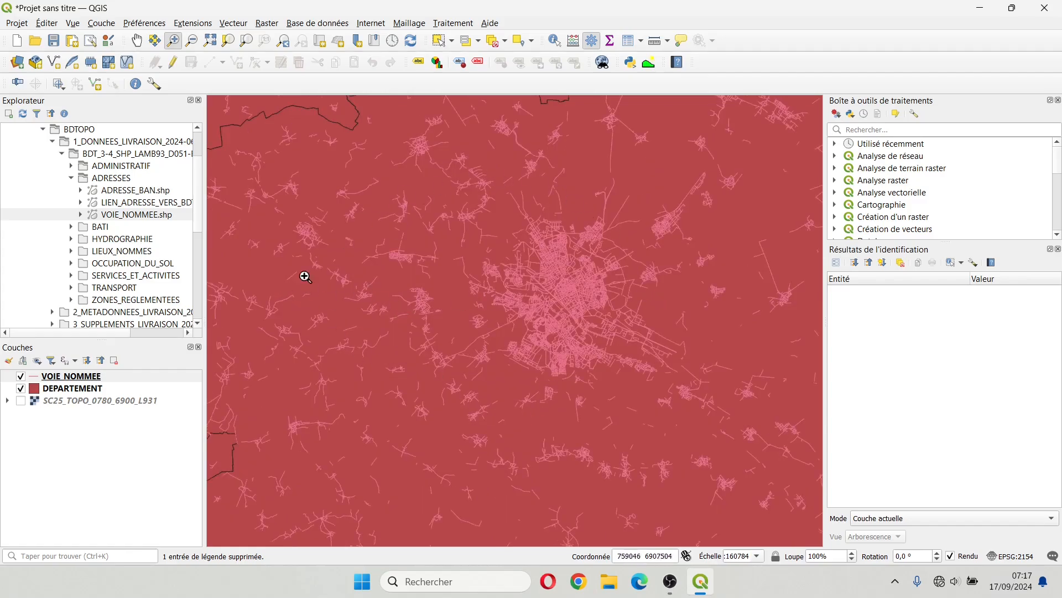
right_click(61, 379)
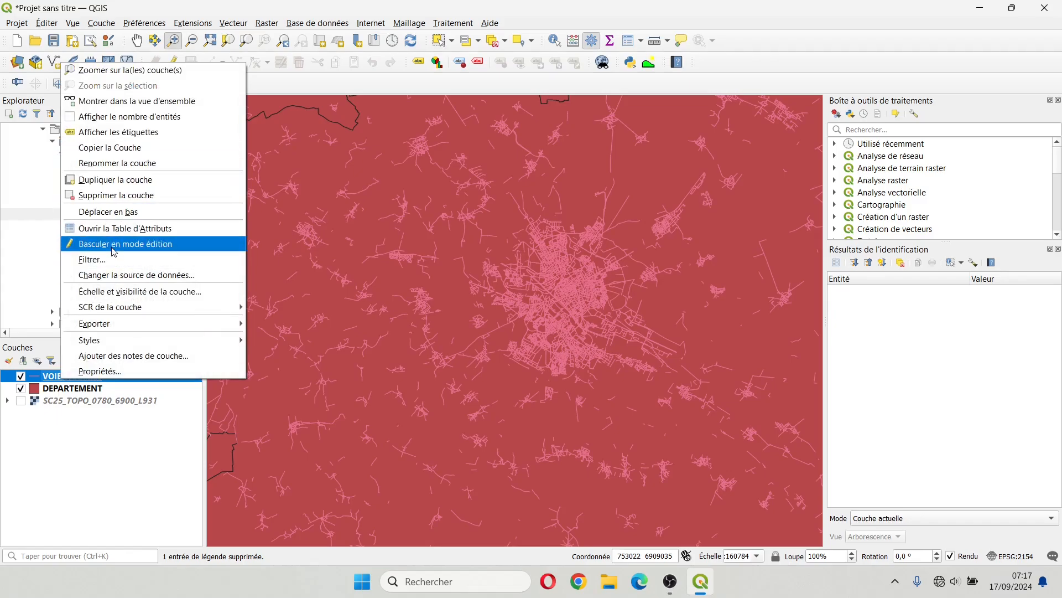
click(112, 228)
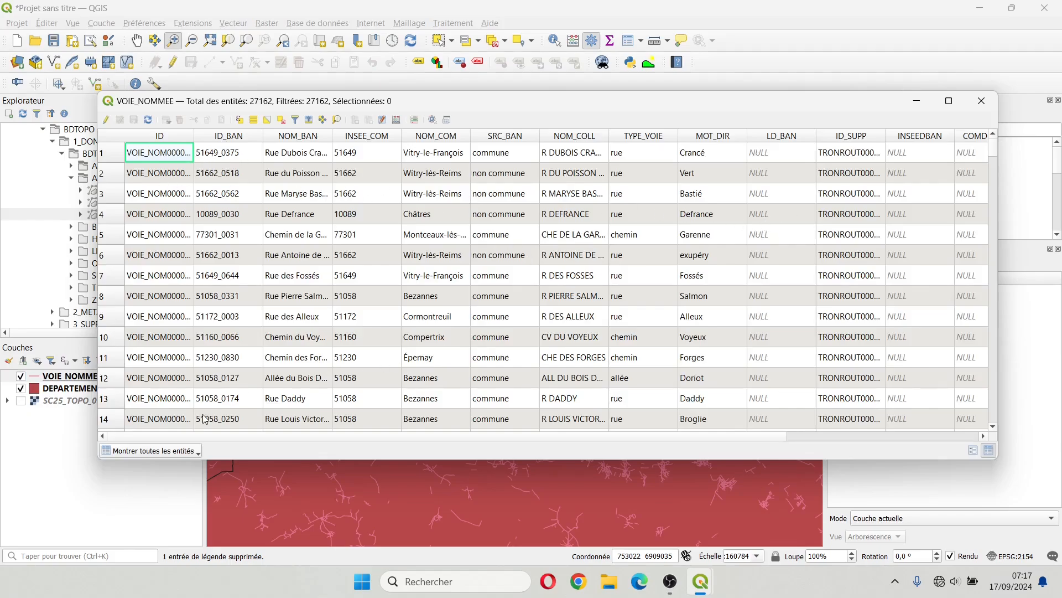
drag(194, 439, 282, 440)
scroll(576, 321, down, 11)
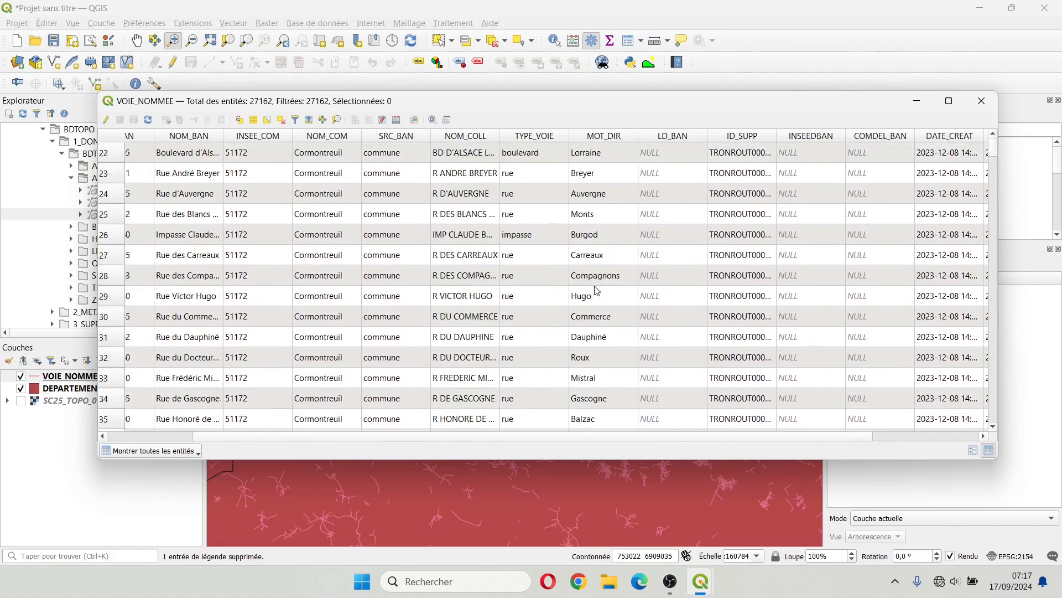
scroll(600, 292, down, 17)
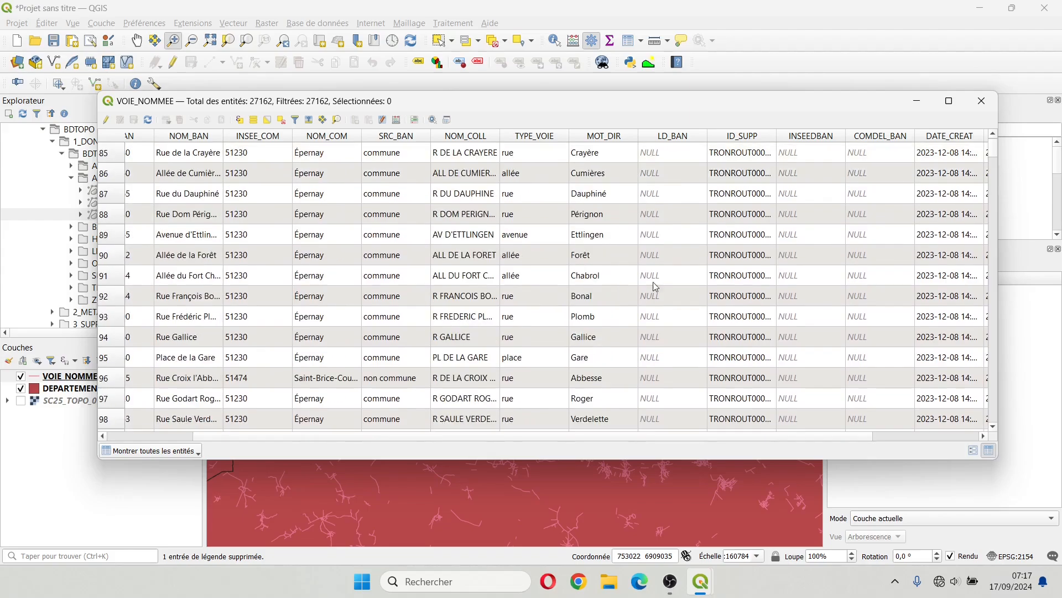
drag(296, 437, 470, 457)
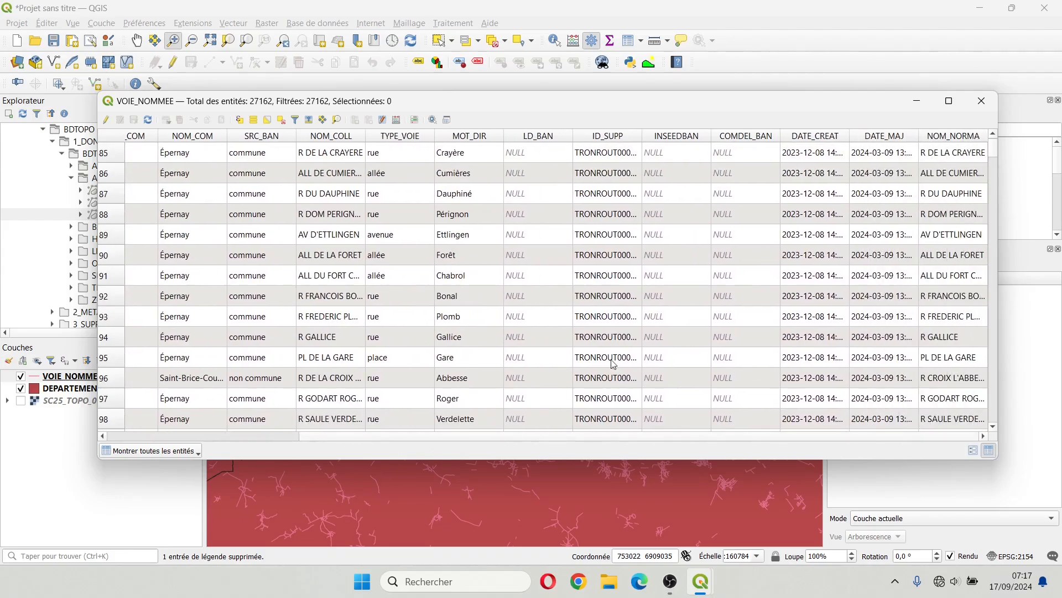
click(982, 101)
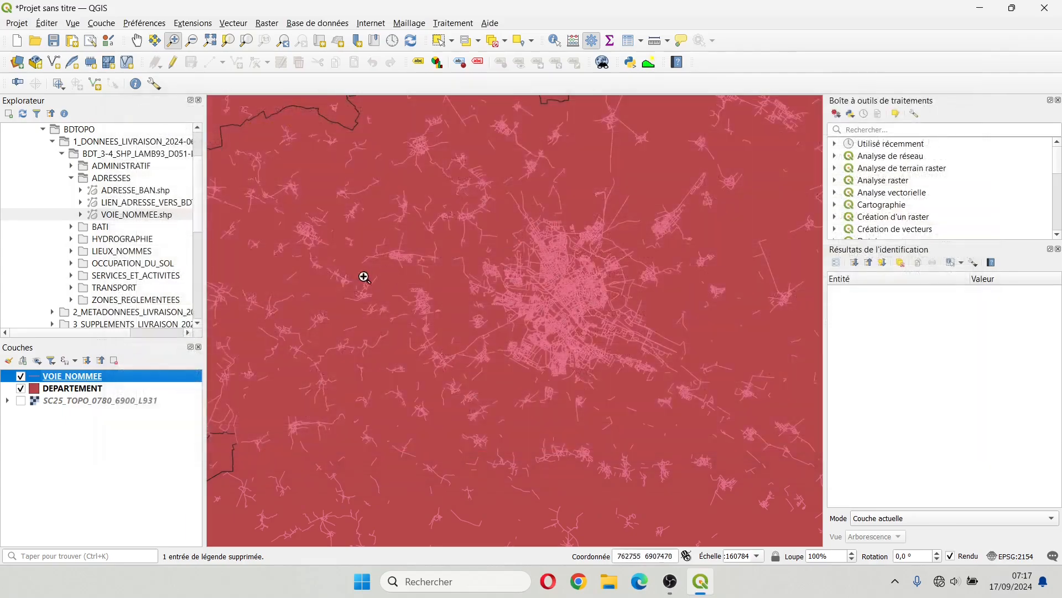
Step: Remove the VOIE_NOMMEE layer from the project
right_click(58, 378)
click(110, 194)
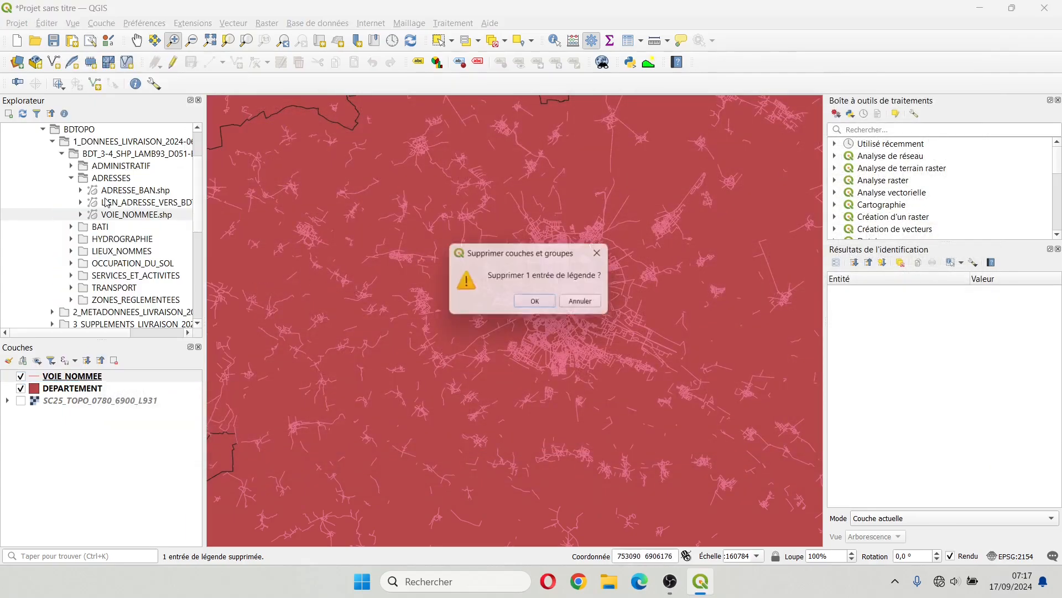
click(537, 304)
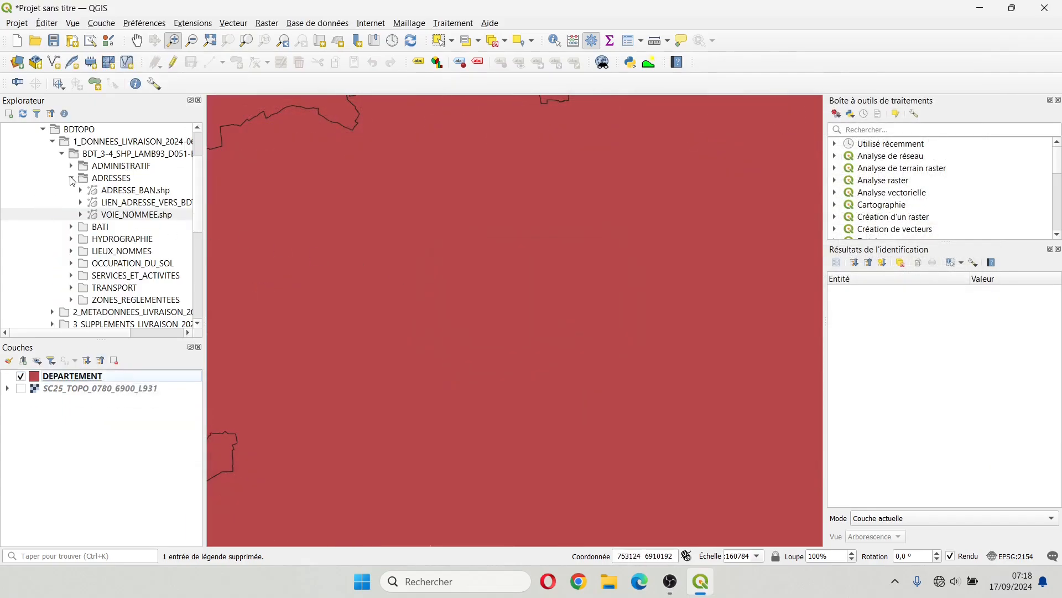
Step: Review the shapefiles in the BATI folder of the BD TOPO data, and collapse the folder
click(71, 178)
click(73, 189)
click(72, 191)
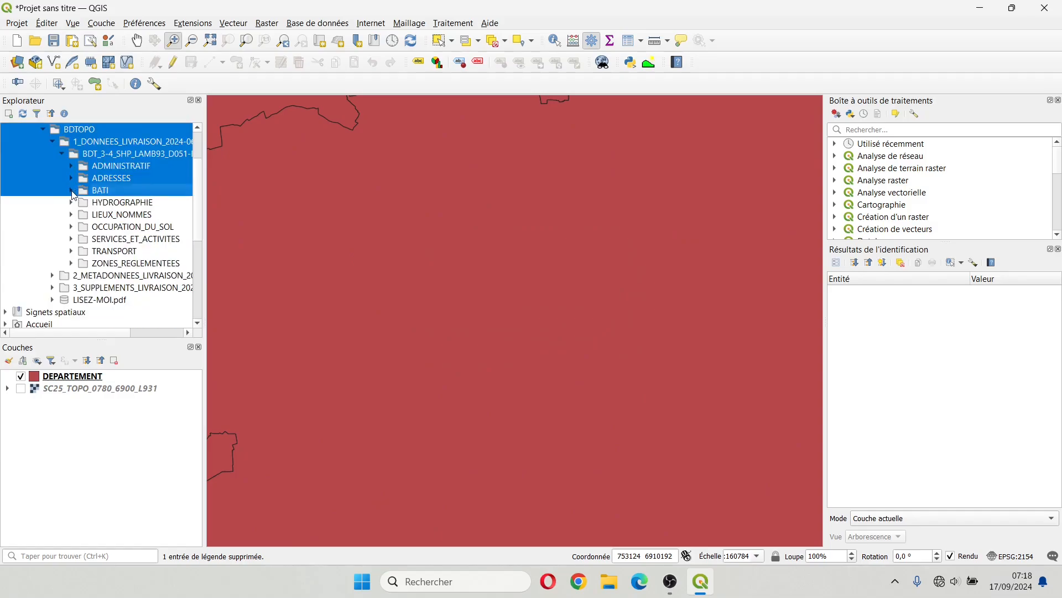
click(71, 190)
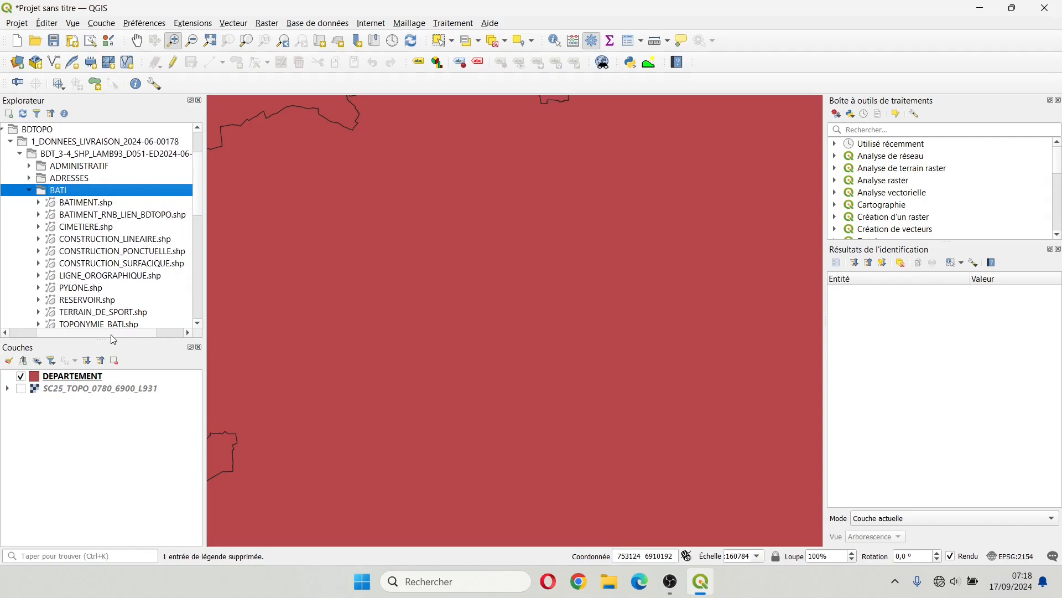
scroll(118, 270, down, 1)
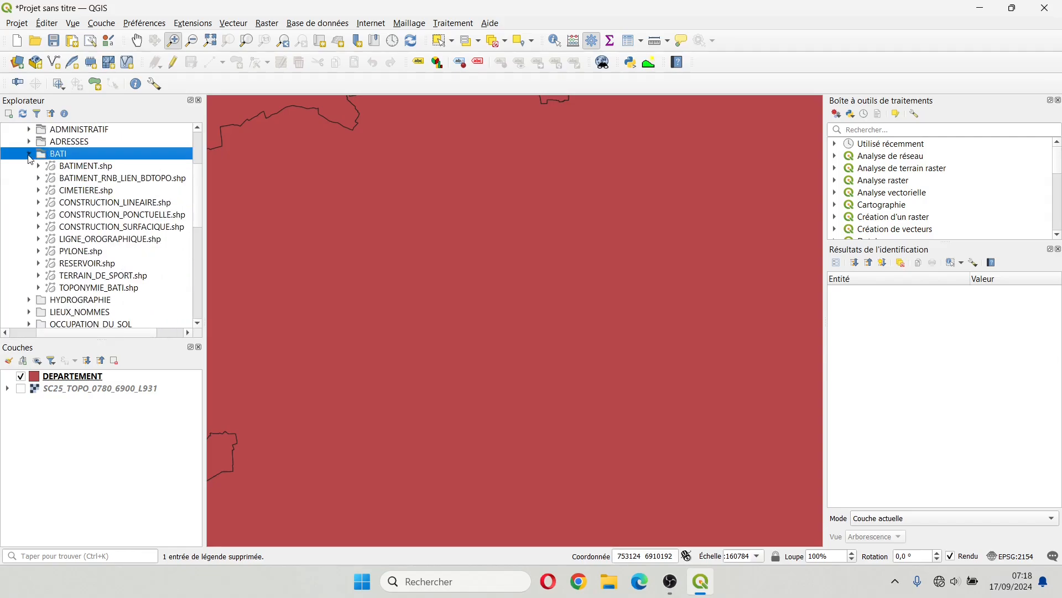
click(28, 154)
Step: Load COURS_D_EAU.shp from the HYDROGRAPHIE folder above DEPARTEMENT, and examine how far the watercourses extend beyond the Marne
click(29, 166)
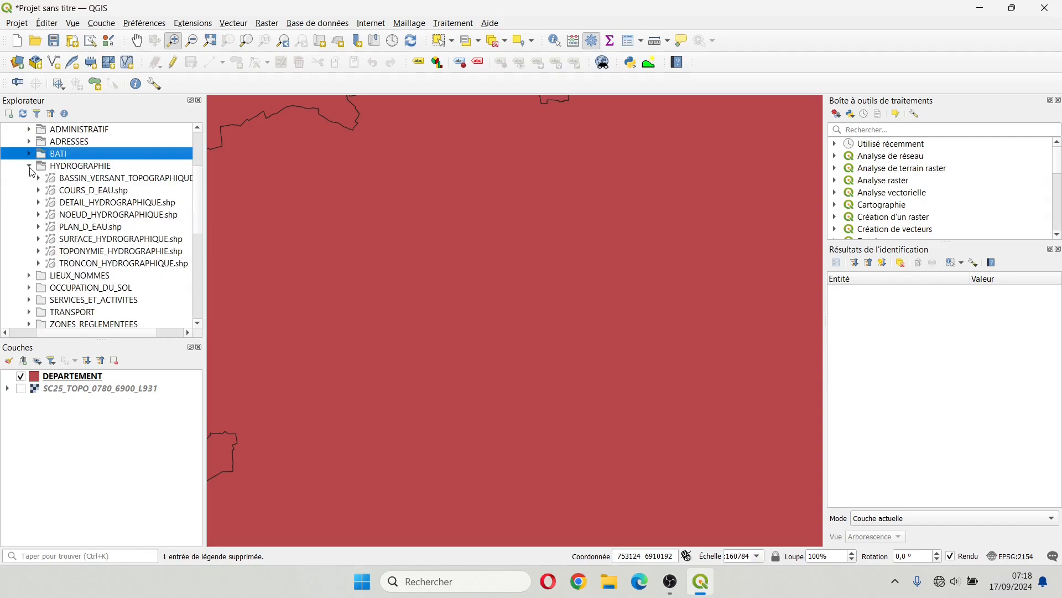
click(82, 192)
mouse_move(88, 193)
mouse_down()
mouse_move(130, 295)
mouse_move(85, 380)
mouse_move(75, 377)
mouse_up()
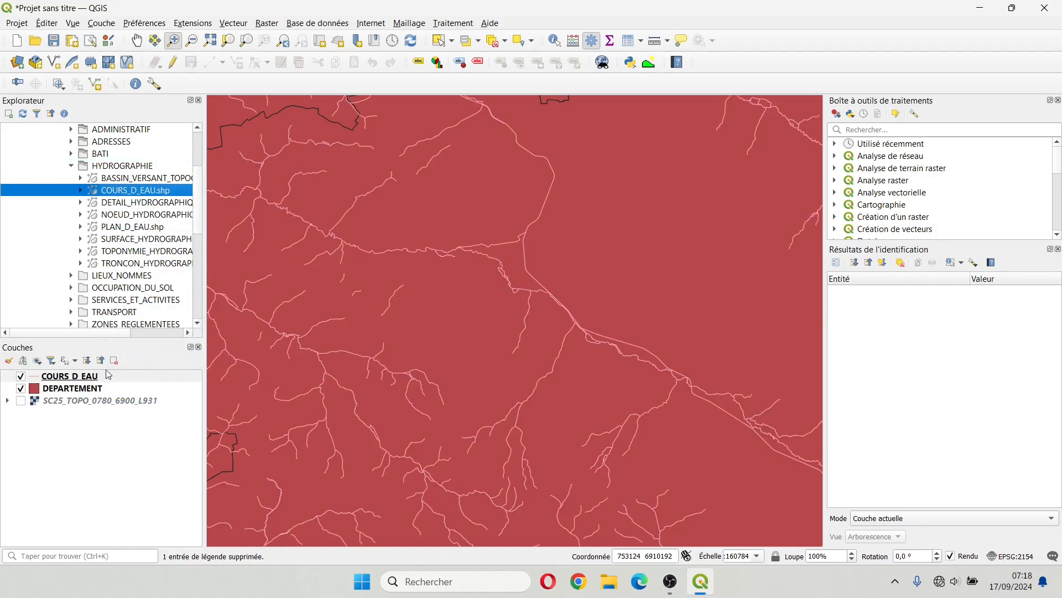
scroll(463, 251, down, 1)
scroll(465, 276, up, 1)
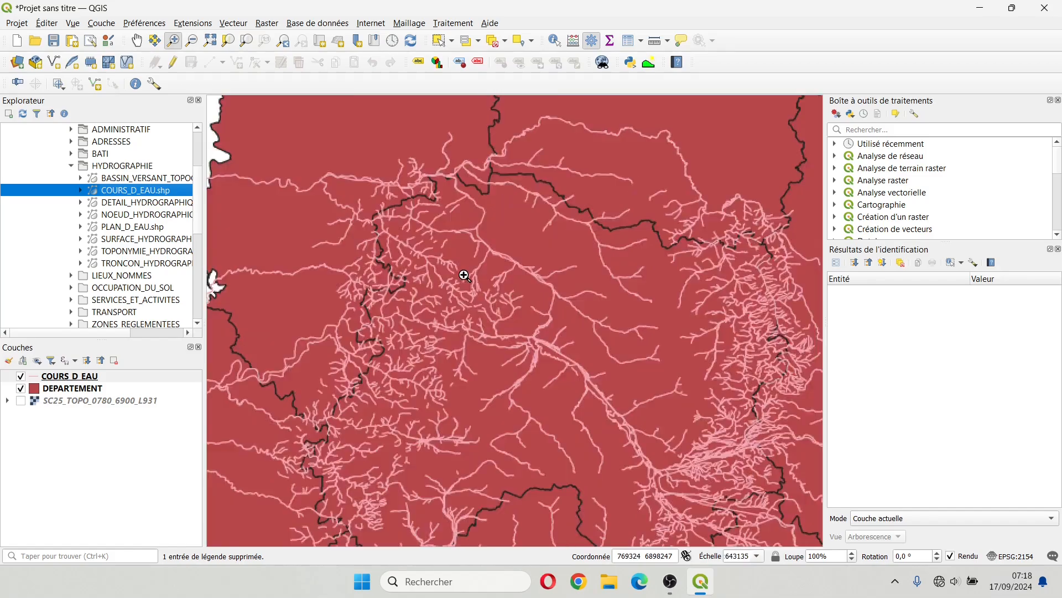
scroll(465, 276, down, 2)
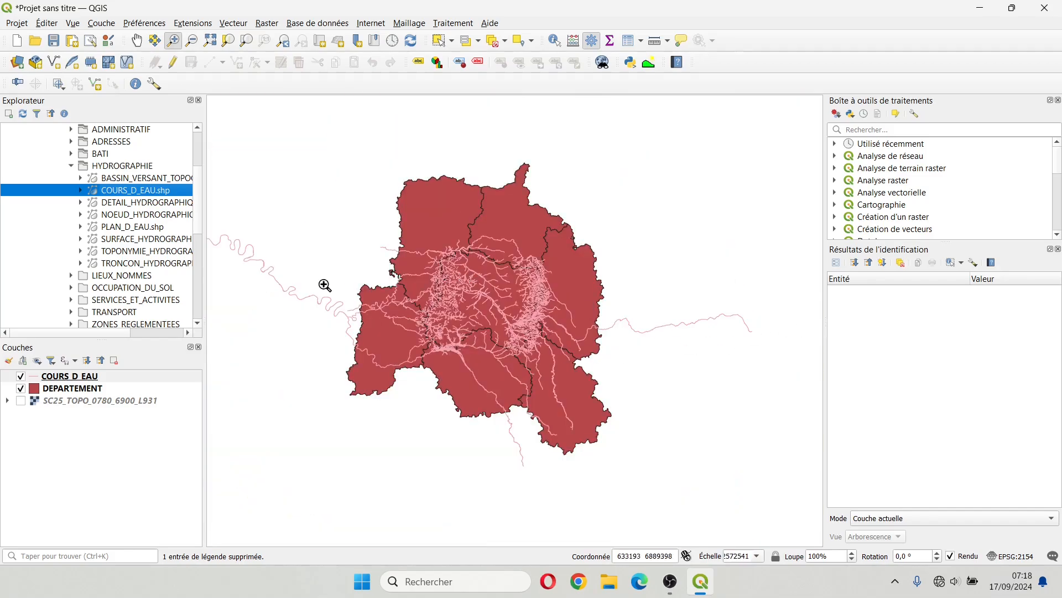
scroll(503, 301, up, 1)
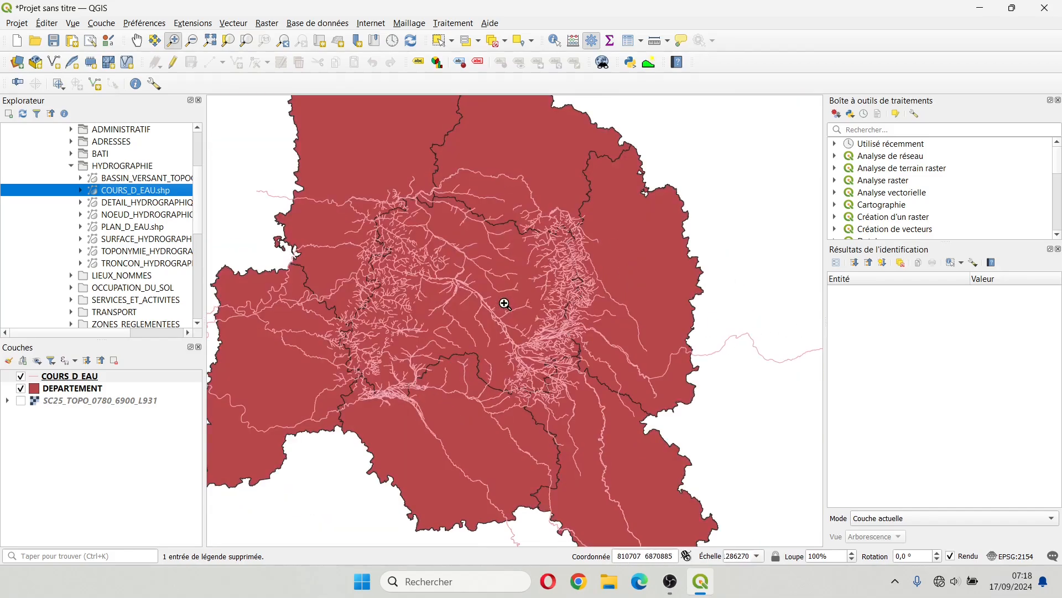
Step: Load TRONCON_HYDROGRAPHIQUE.shp from the HYDROGRAPHIE folder between the COURS_D_EAU and DEPARTEMENT layers
scroll(444, 301, up, 1)
scroll(477, 282, down, 1)
scroll(444, 292, up, 1)
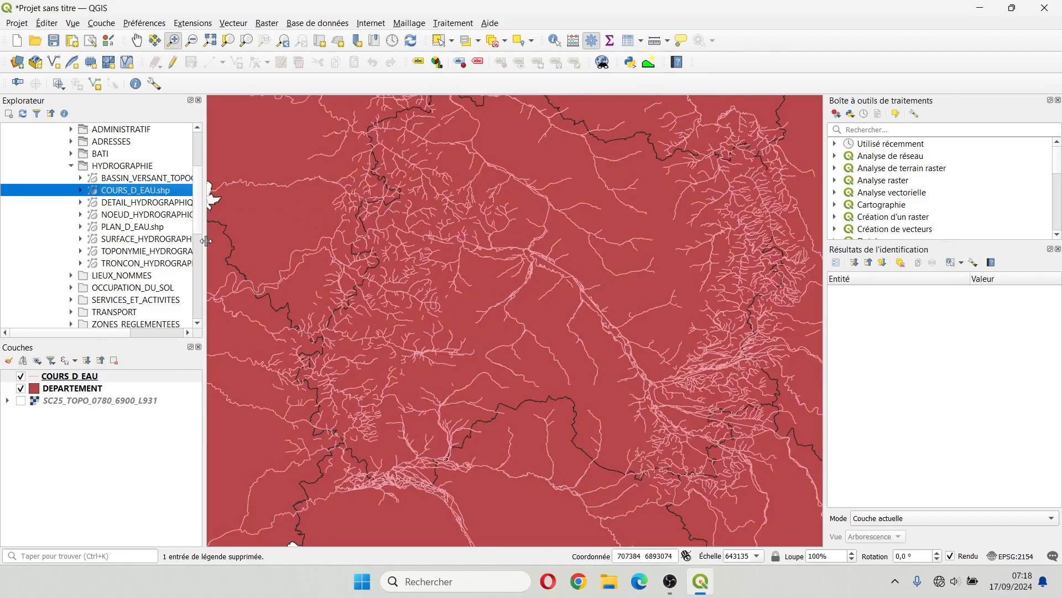
drag(202, 245, 242, 248)
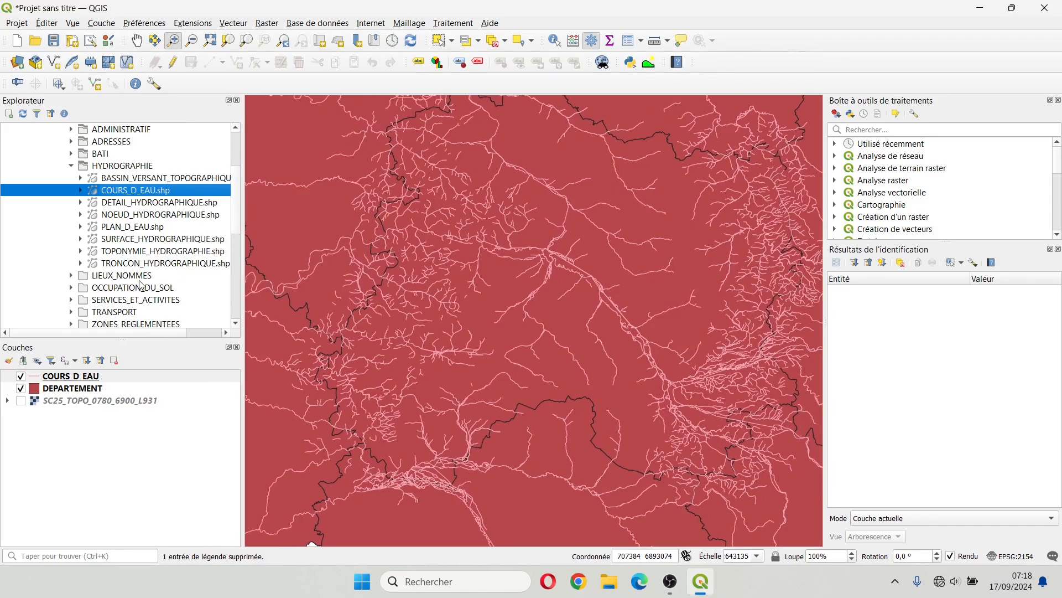
click(152, 264)
mouse_move(149, 269)
mouse_down()
mouse_move(127, 332)
mouse_move(73, 385)
mouse_up()
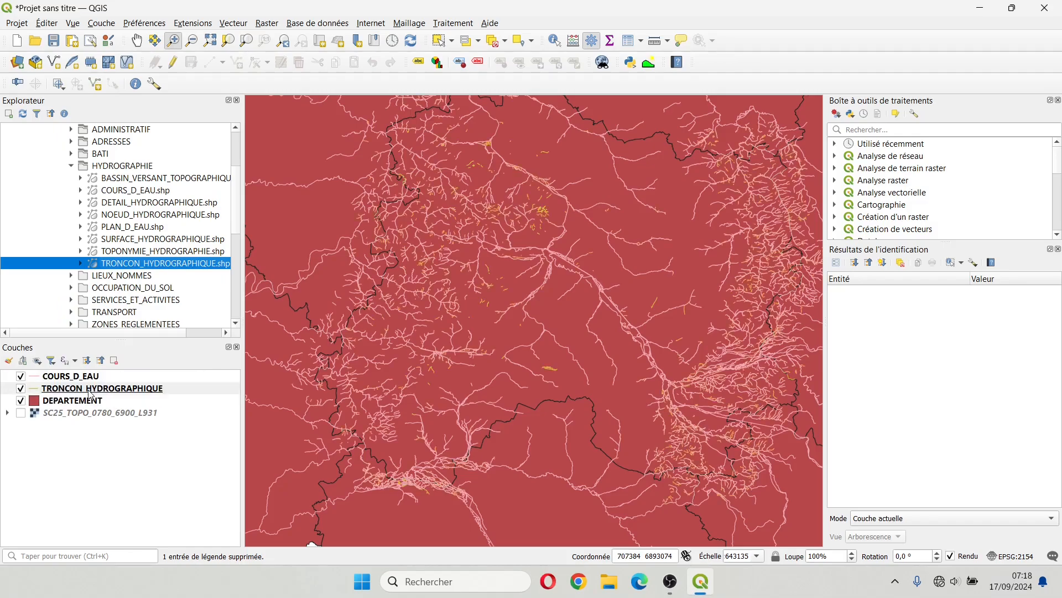
Step: Compare the COURS_D_EAU and TRONCON_HYDROGRAPHIQUE lines by toggling their visibility, leaving only COURS_D_EAU shown of the two
click(21, 377)
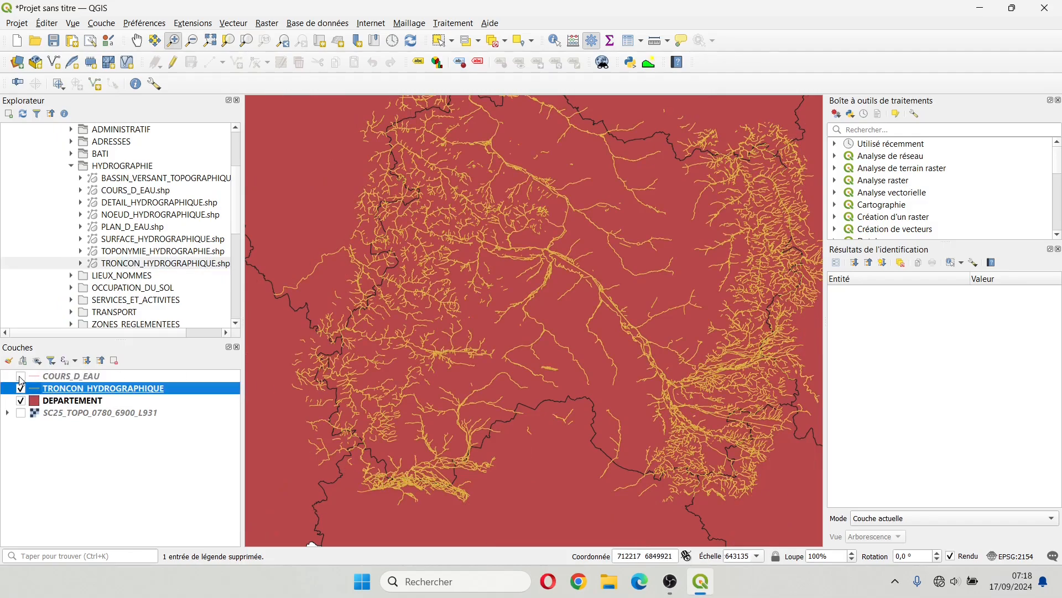
click(21, 378)
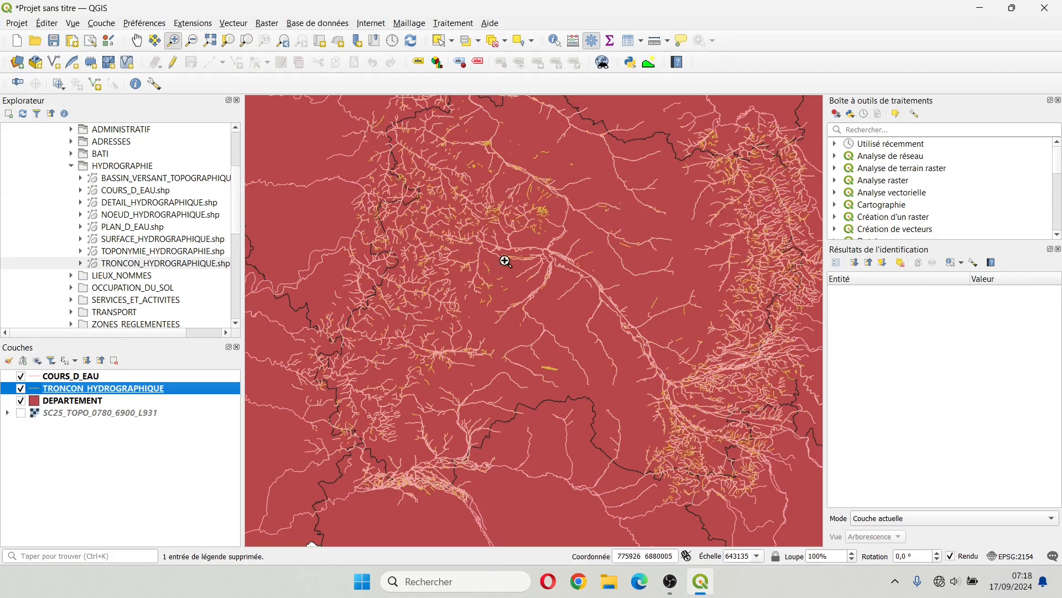
click(21, 389)
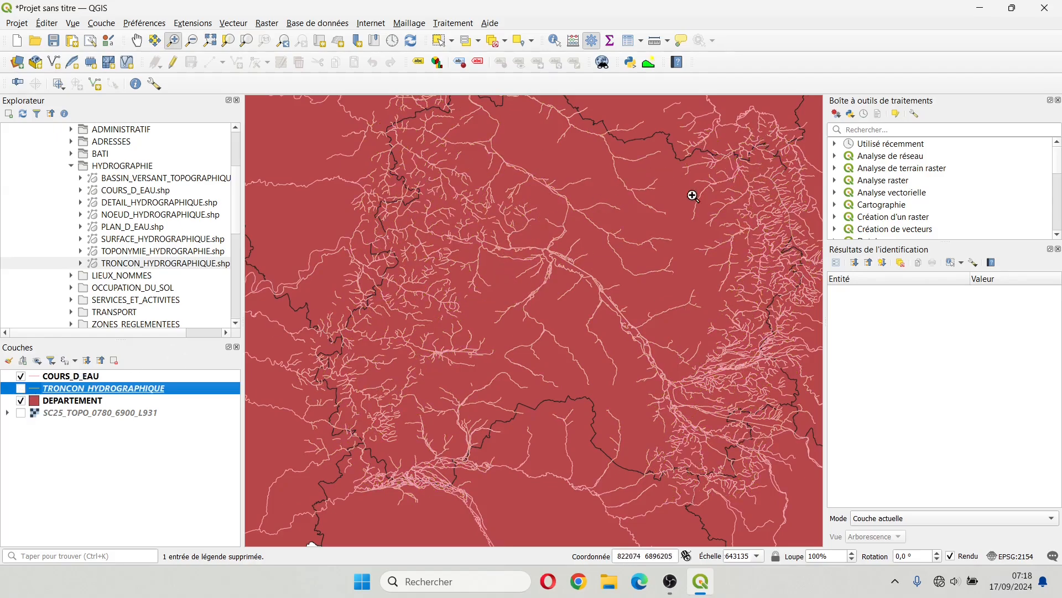
Step: Browse the watercourse names in the COURS_D_EAU attribute table with the TOPONYME column widened, and close the table
right_click(58, 393)
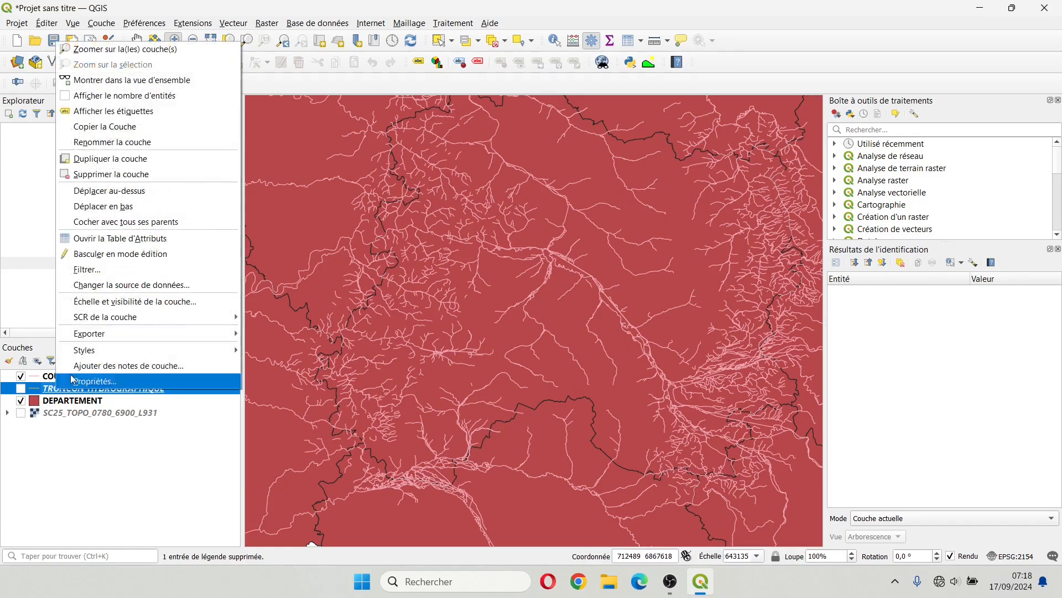
right_click(41, 377)
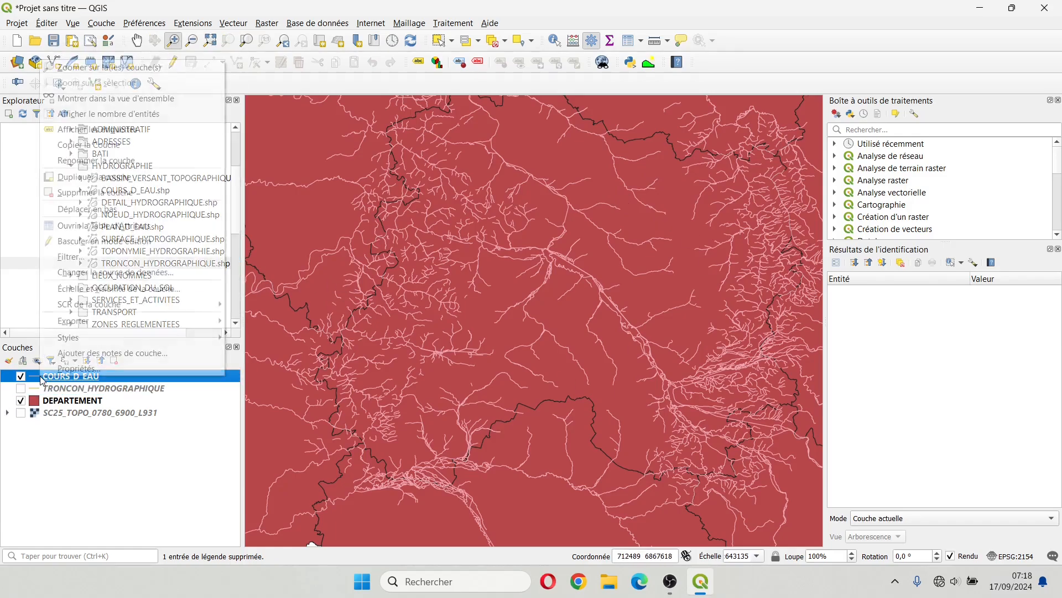
click(69, 232)
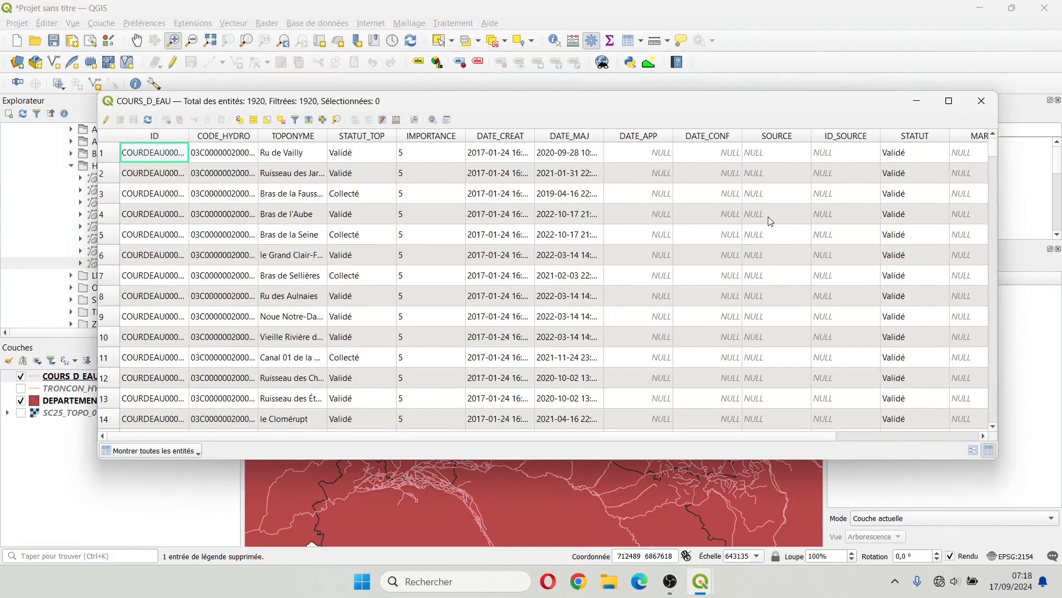
drag(994, 148, 1010, 106)
drag(329, 134, 485, 136)
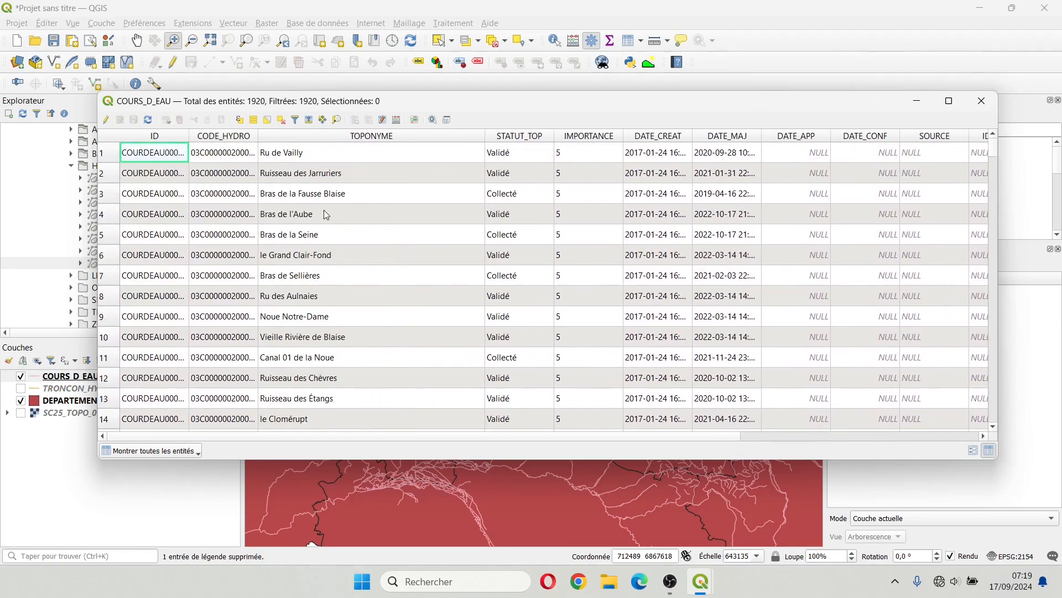
scroll(334, 258, down, 3)
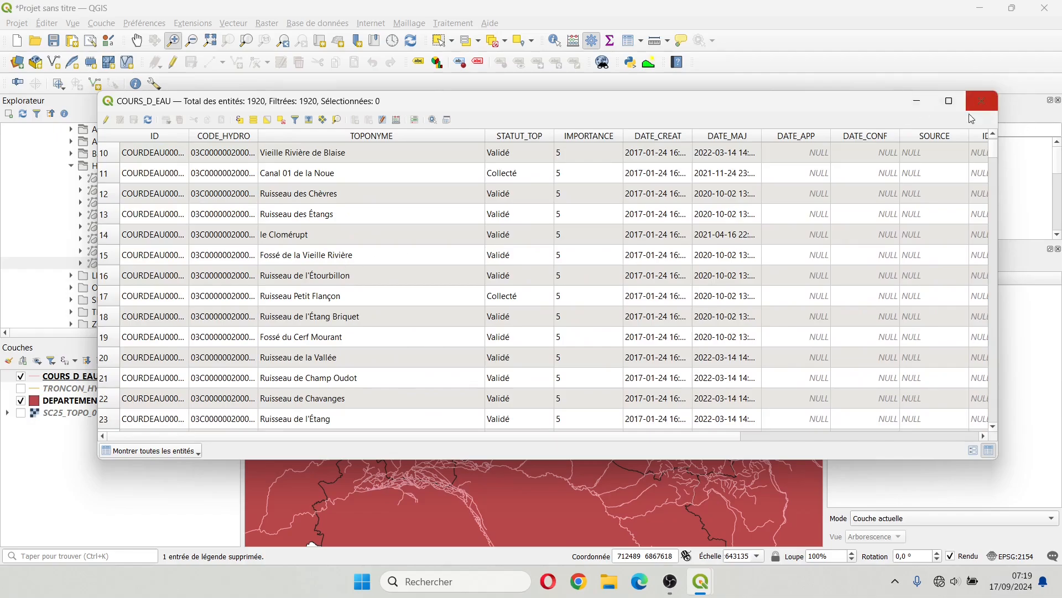
click(980, 101)
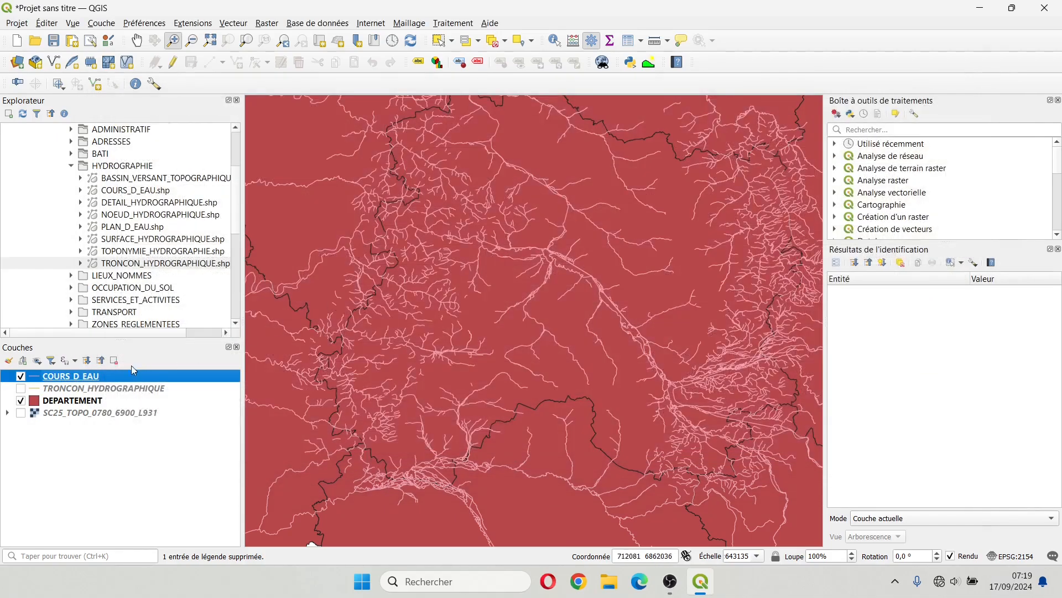
Step: Show the SC25_TOPO_0780_6900_L931 raster above all other layers, and frame the map on its extent
click(21, 414)
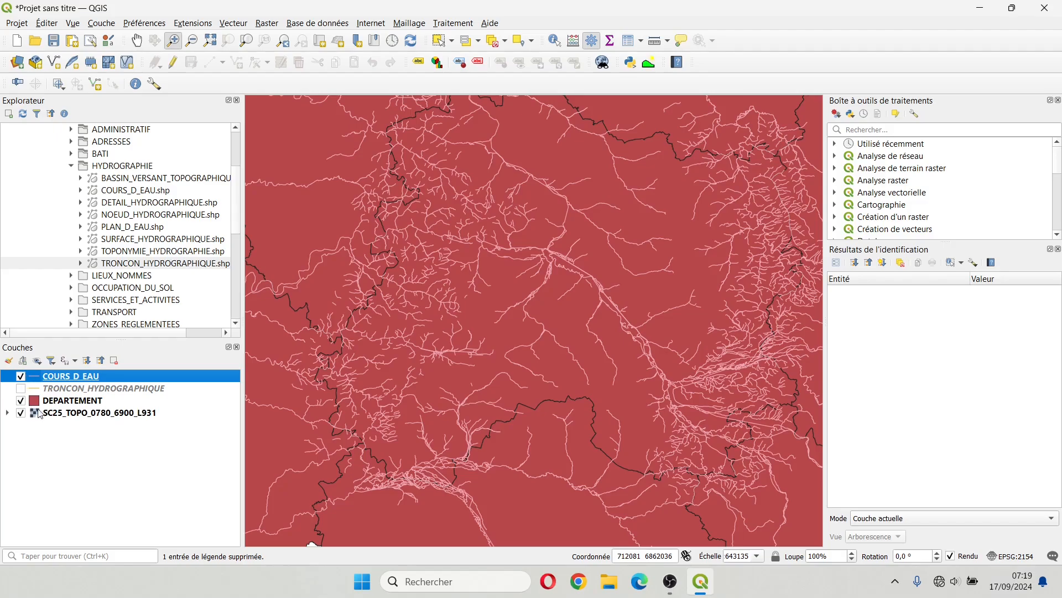
drag(39, 414, 47, 377)
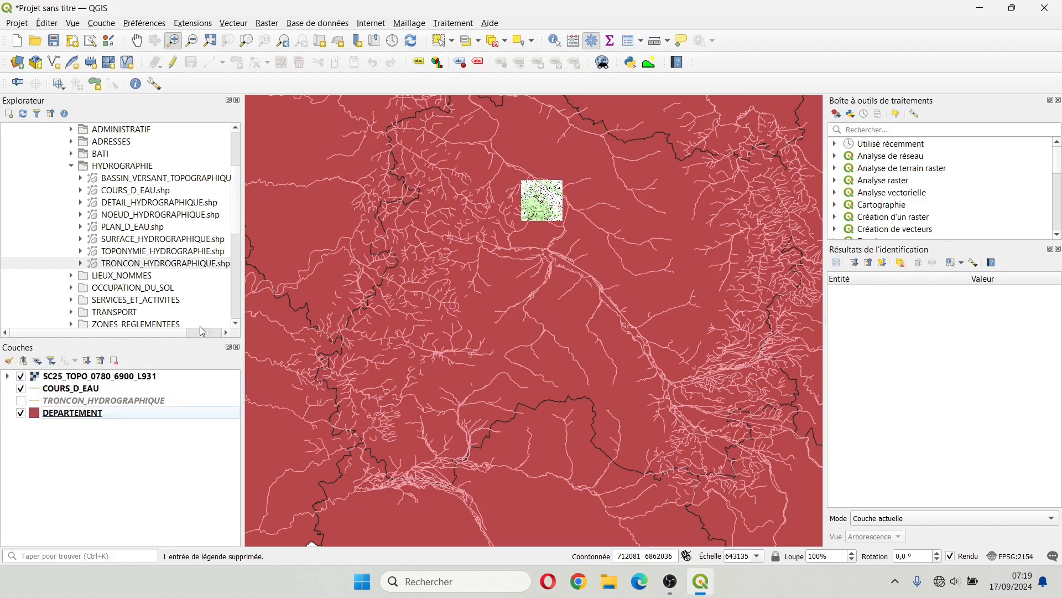
click(173, 40)
drag(521, 179, 559, 223)
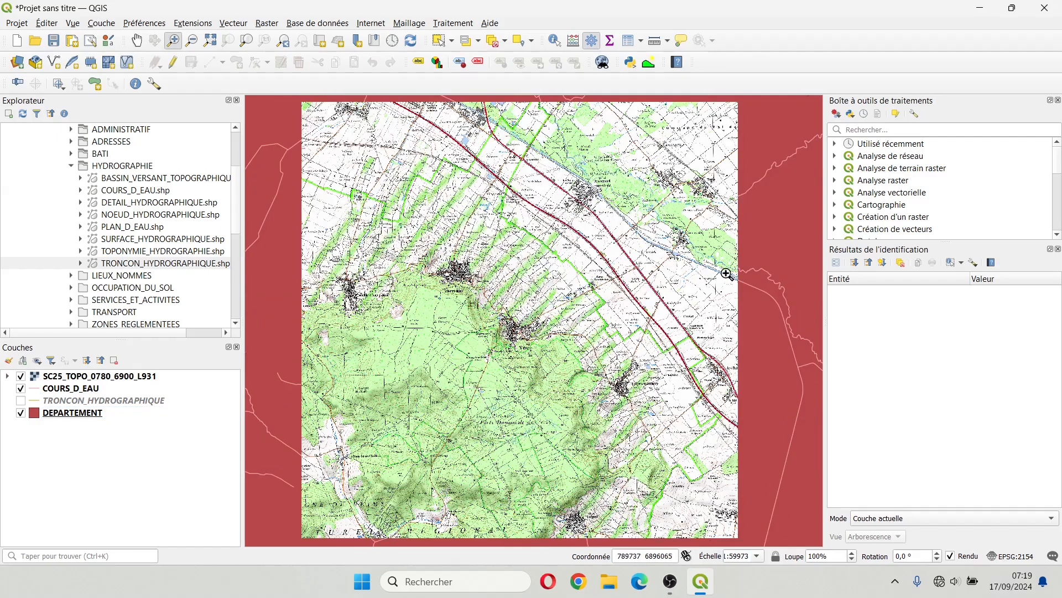
Step: Hide the SC25_TOPO raster and DEPARTEMENT layers, and select the long smooth watercourse crossing the northeast of the COURS_D_EAU map
click(22, 378)
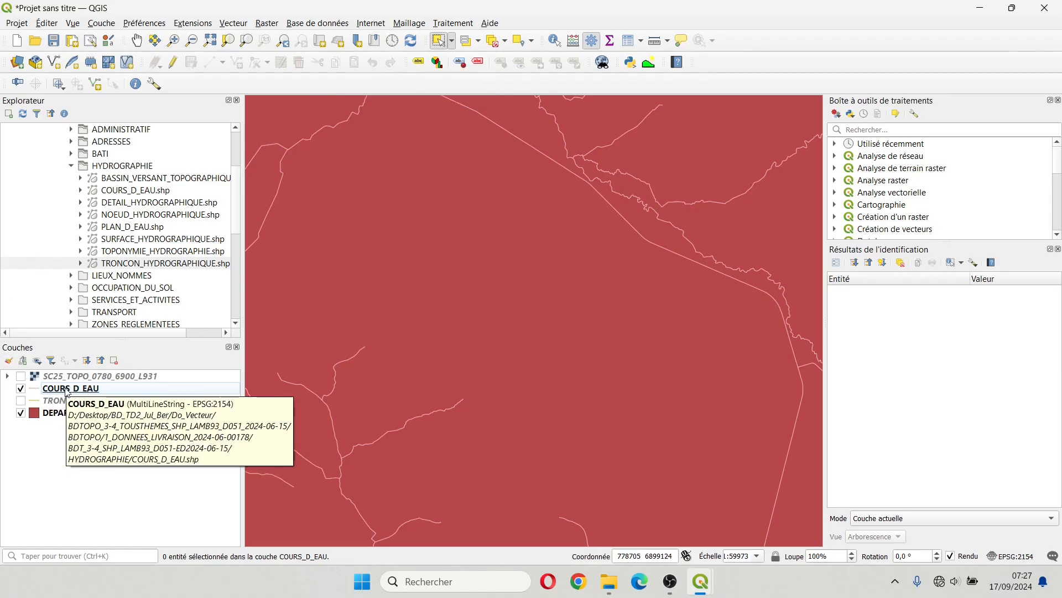
click(20, 413)
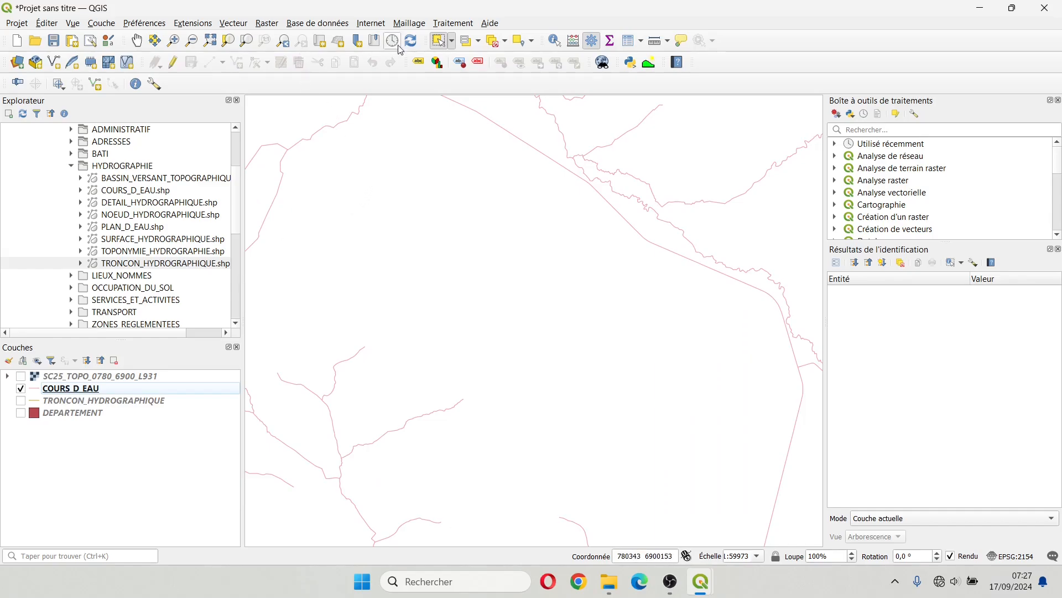
click(452, 41)
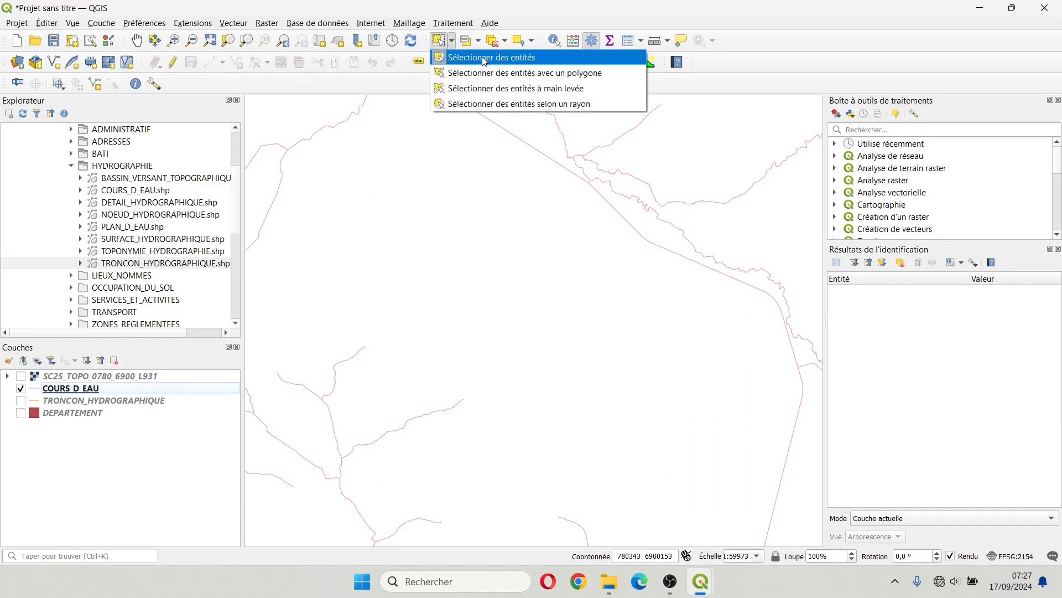
click(485, 58)
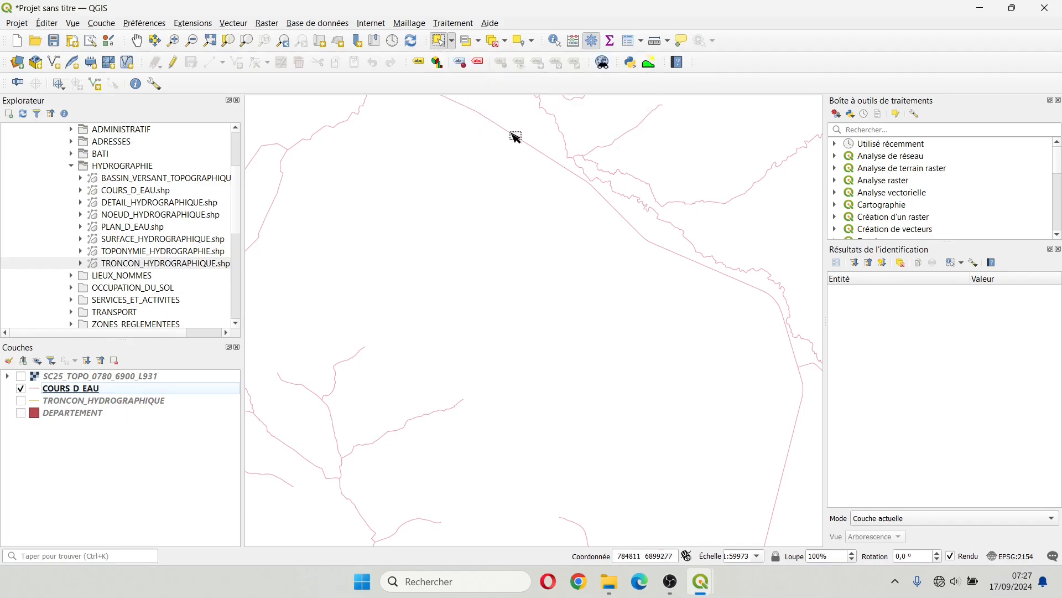
drag(514, 127, 517, 160)
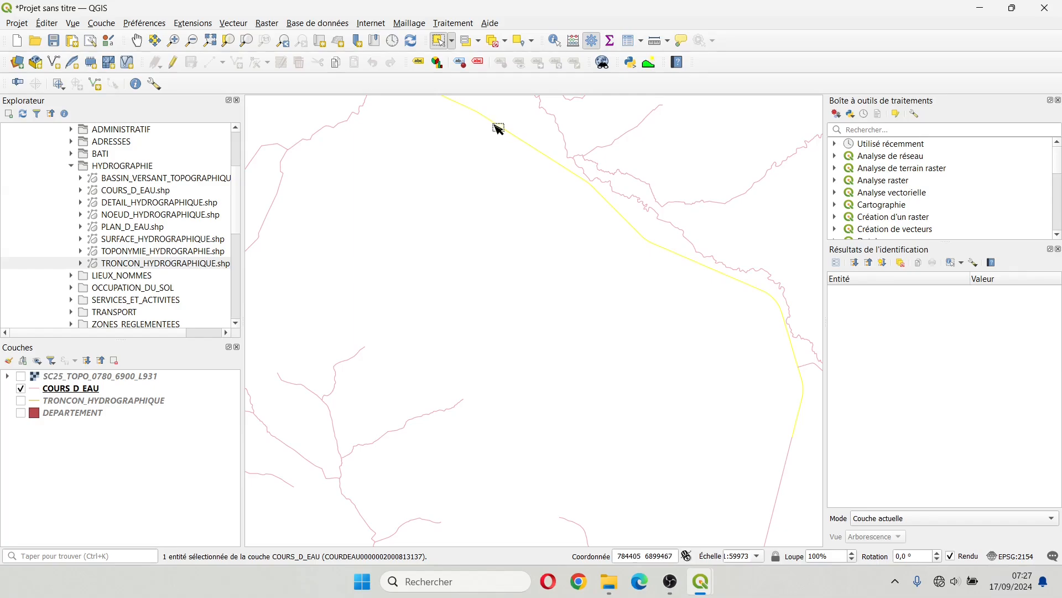
Step: Bring the selected watercourse to the top of the COURS_D_EAU attribute table to read its name, and close the table
right_click(65, 389)
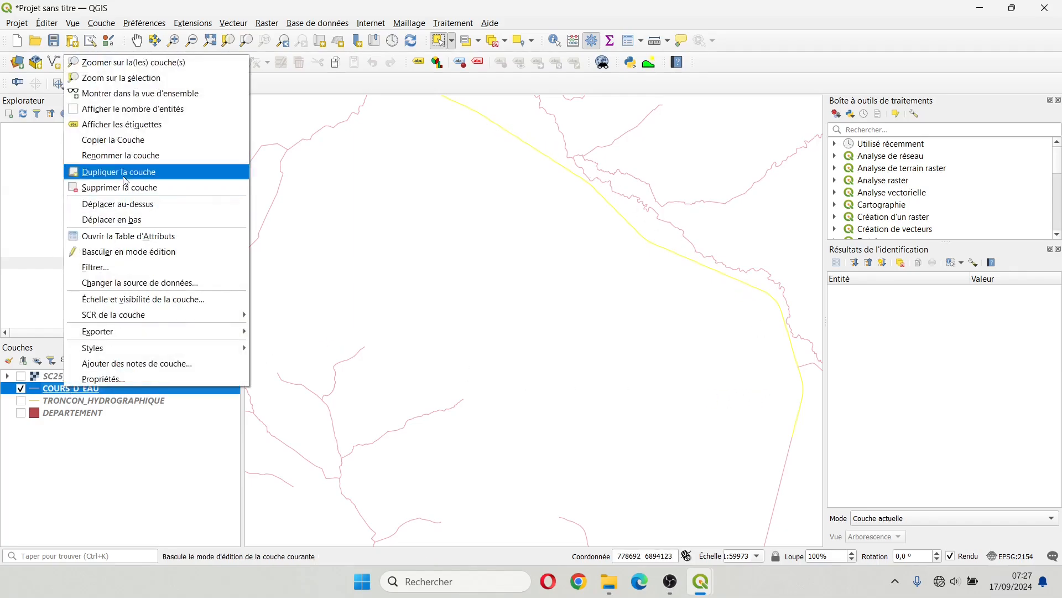
click(122, 242)
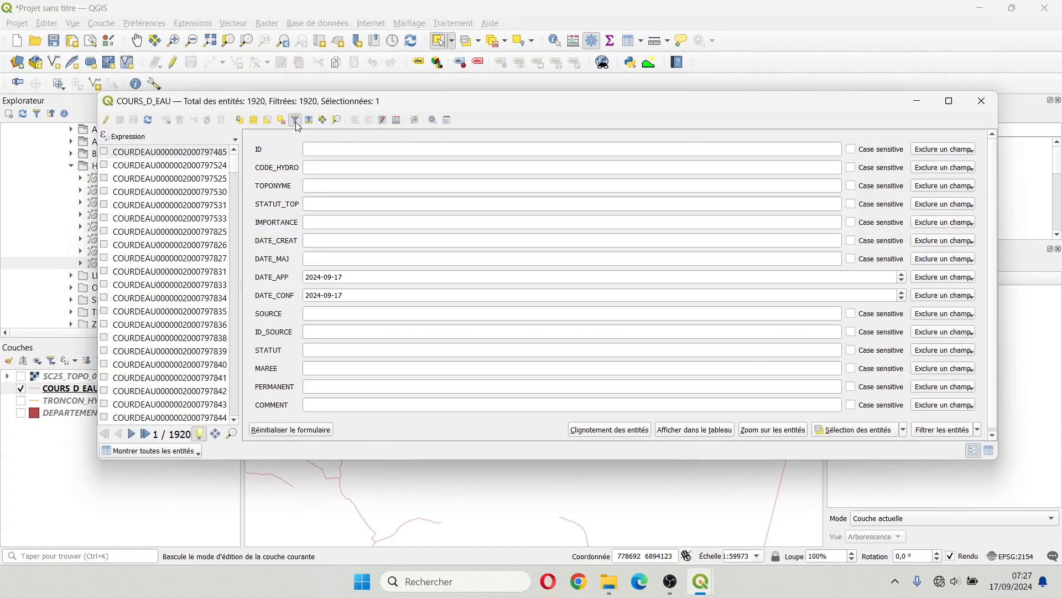
click(296, 120)
click(297, 121)
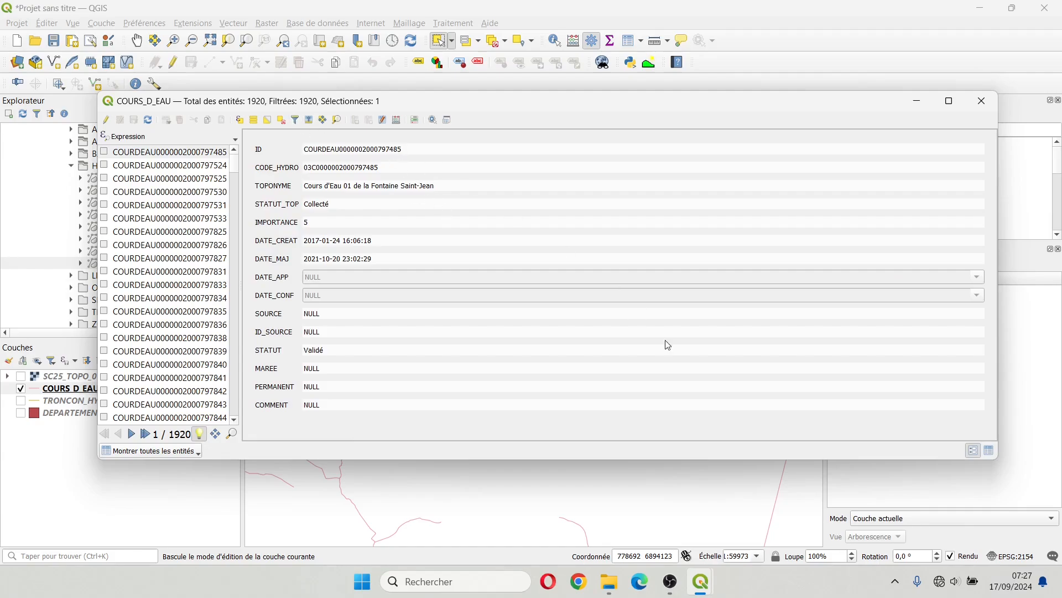
click(988, 451)
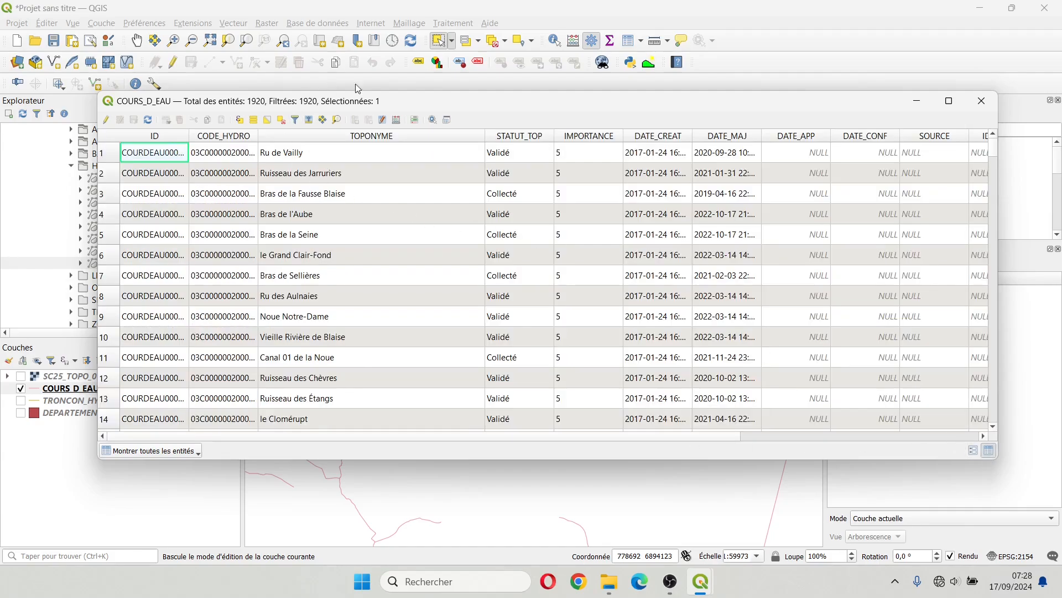
click(310, 120)
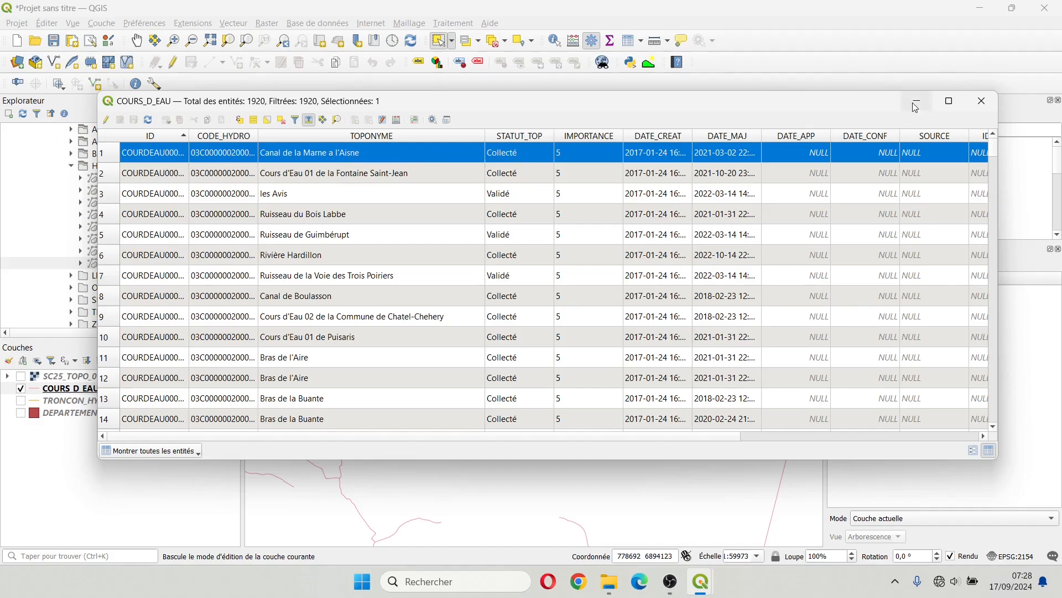
click(982, 100)
Step: Check the selected watercourse against the SC25_TOPO raster, hide the raster again, and clear the selection
click(21, 377)
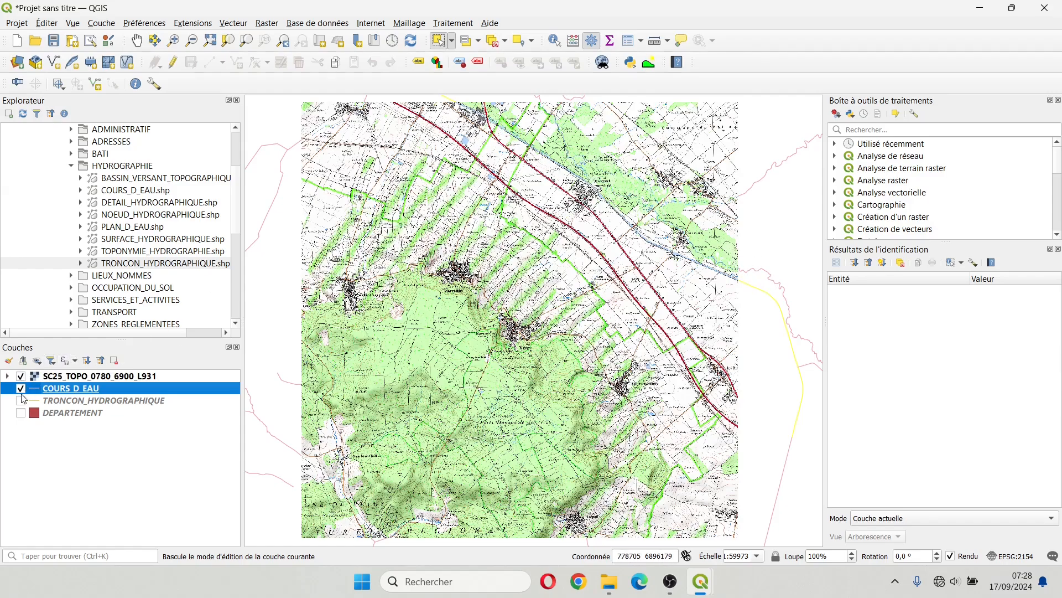
click(21, 376)
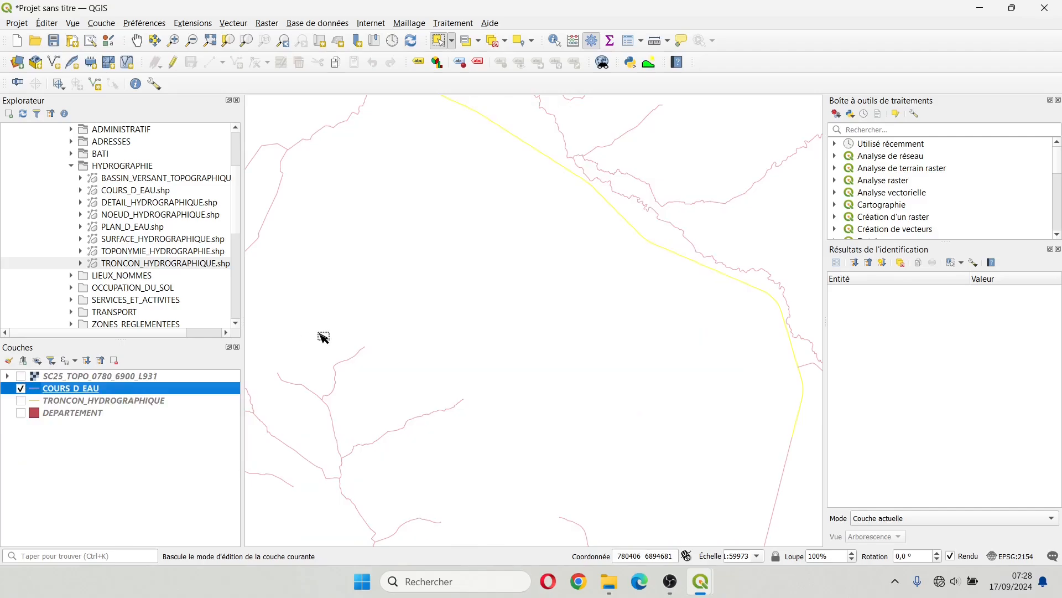
click(407, 176)
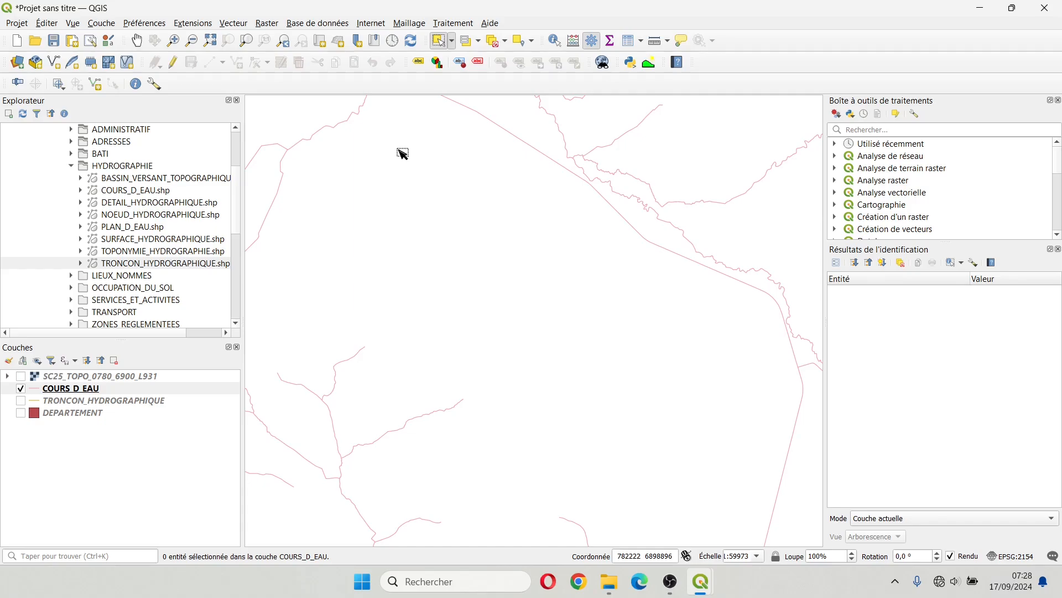
Step: Collapse the HYDROGRAPHIE folder, and create a new directory named BD_topo_simpli inside the Do_Vecteur folder
scroll(148, 242, down, 1)
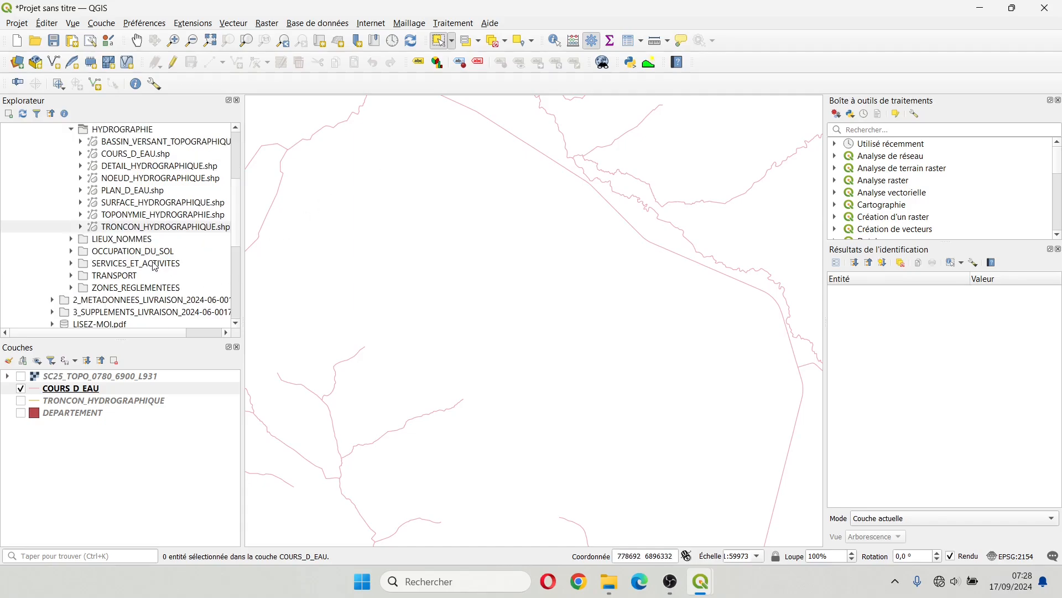
scroll(155, 267, up, 1)
click(70, 166)
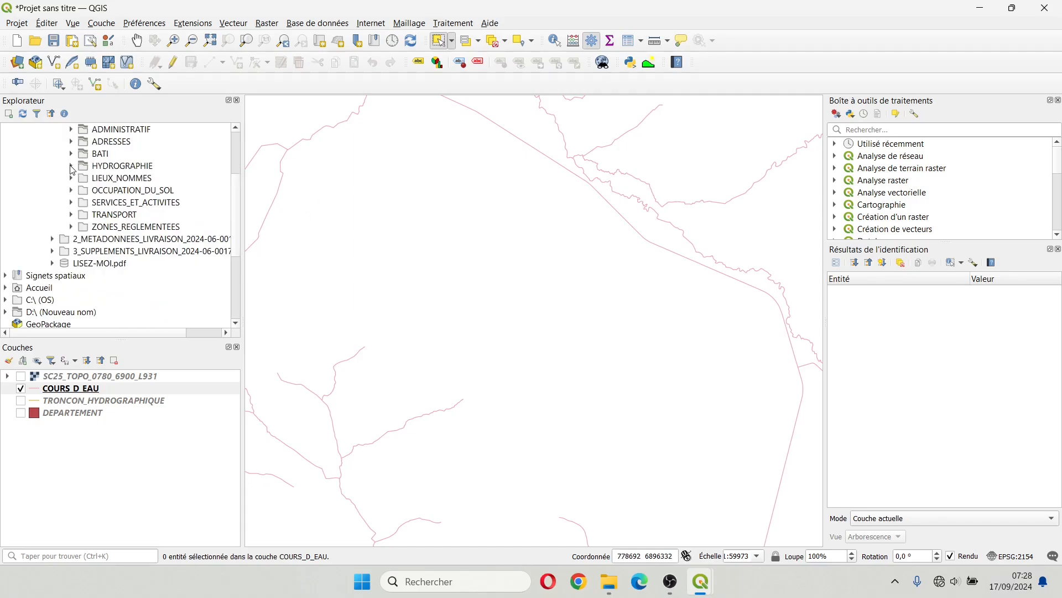
scroll(64, 209, up, 2)
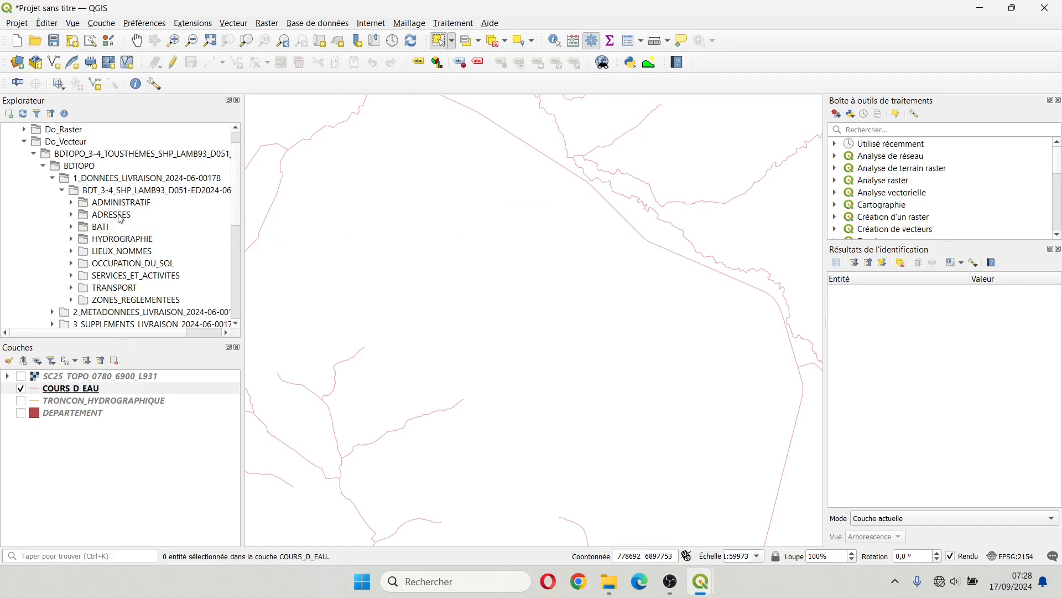
click(58, 141)
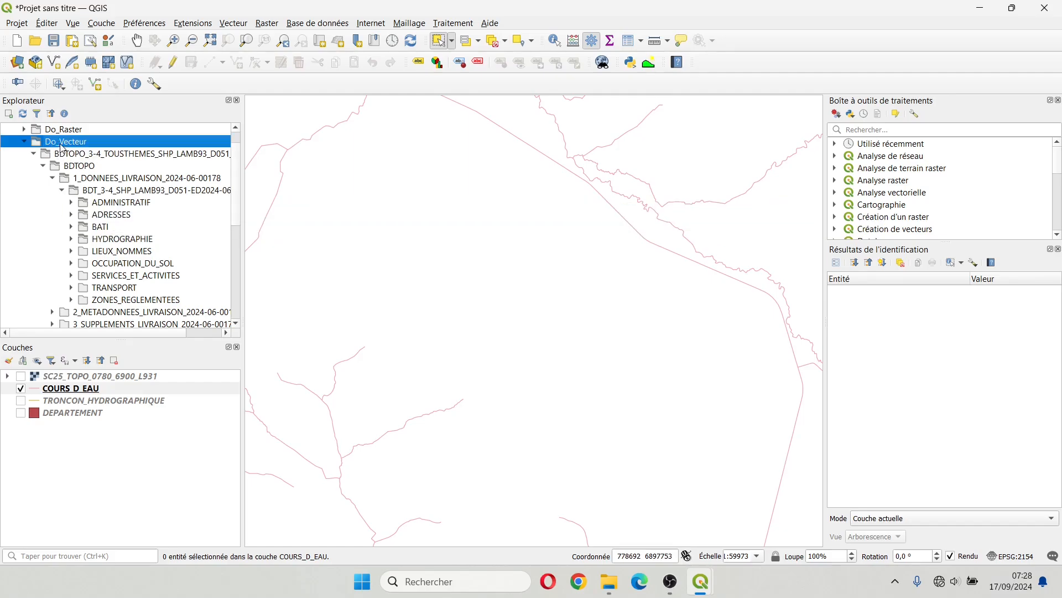
right_click(59, 142)
mouse_move(93, 171)
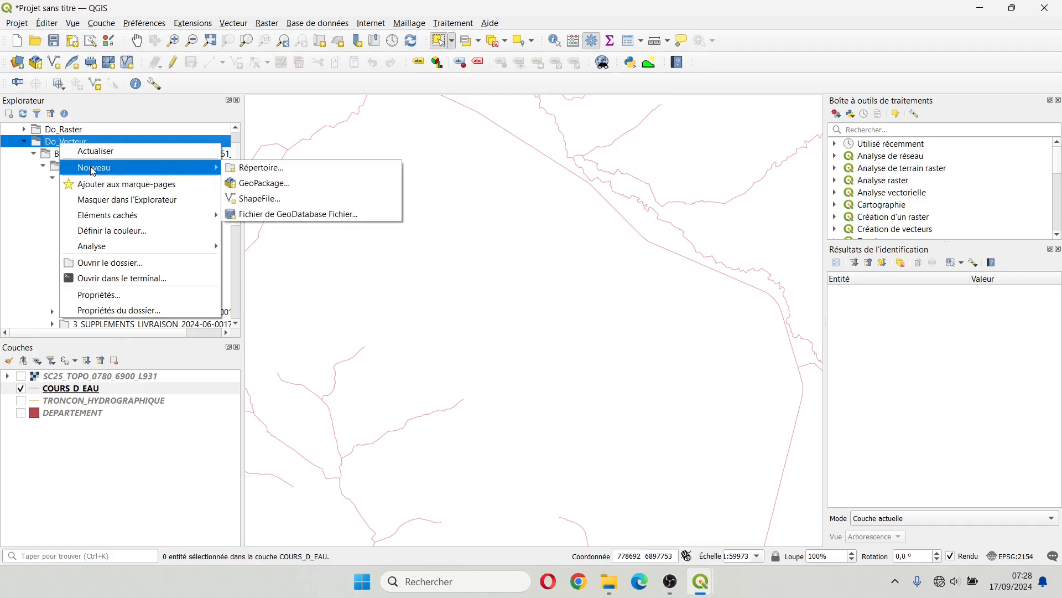
click(270, 171)
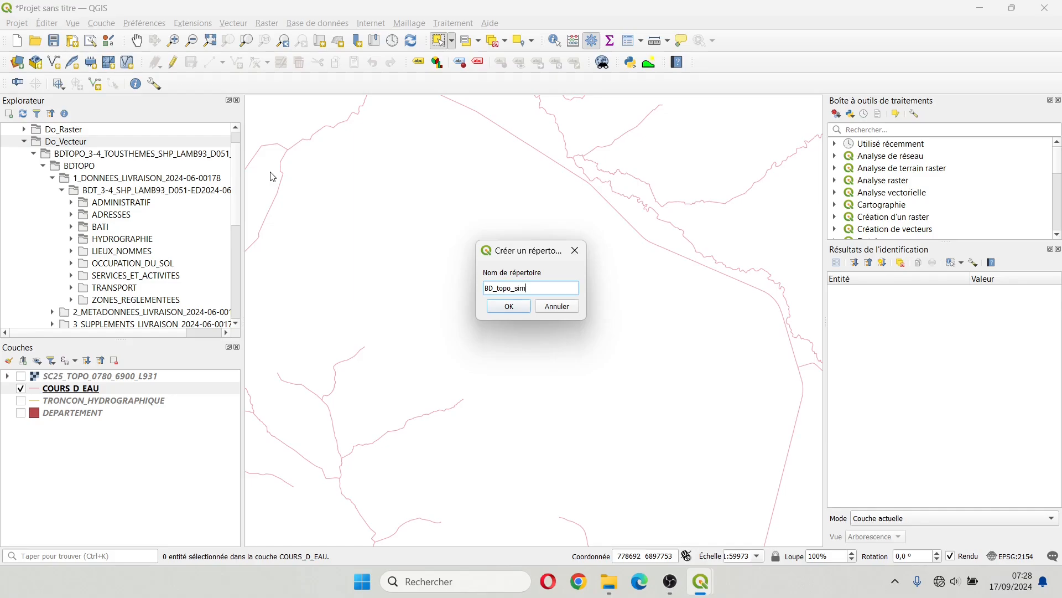
click(509, 307)
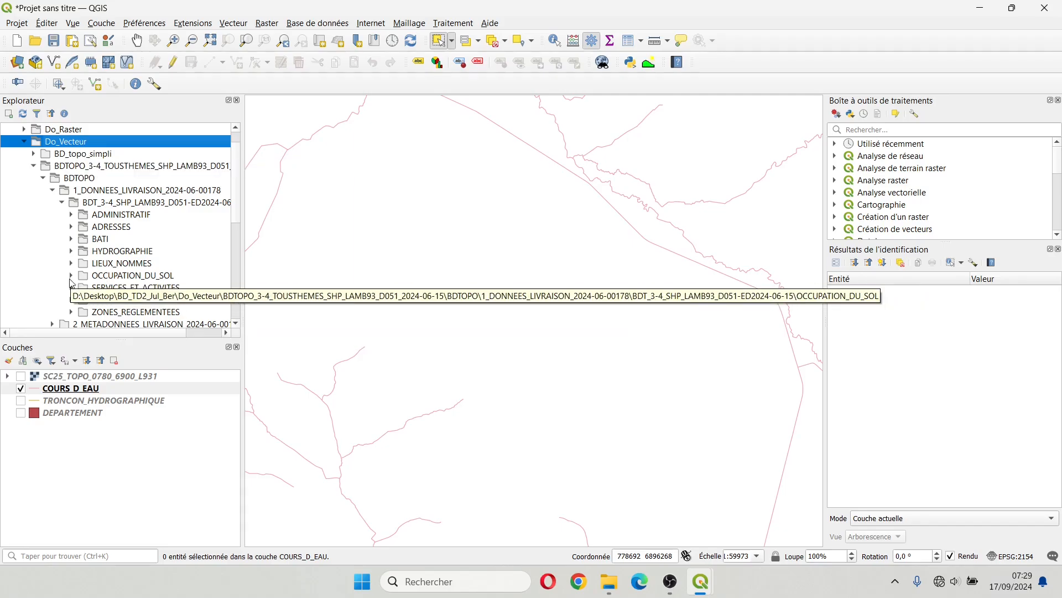
Step: Add ZONE_DE_VEGETATION.shp from the OCCUPATION_DU_SOL folder to the map
double_click(101, 275)
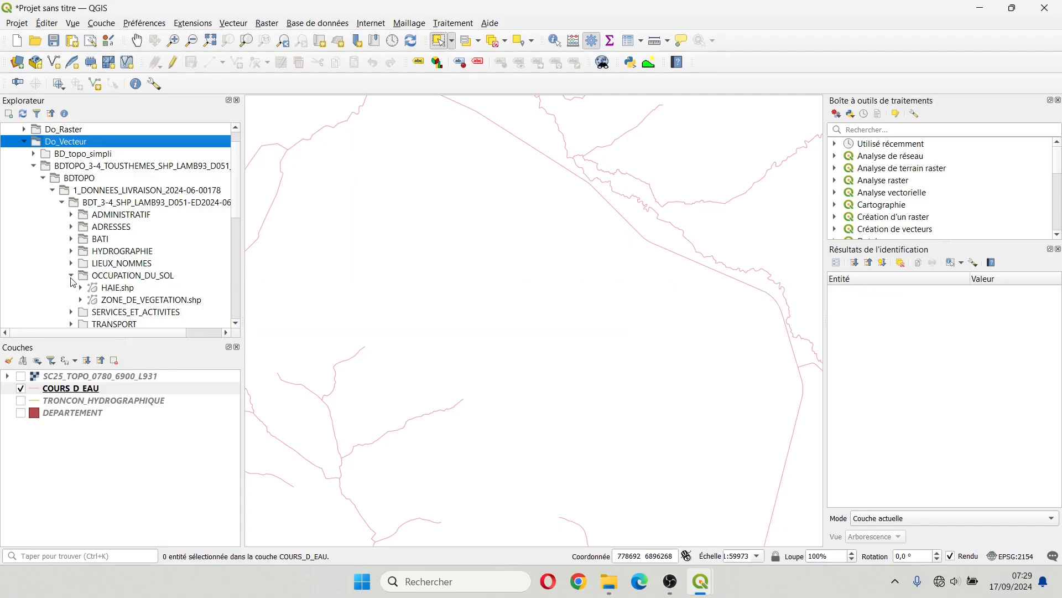
click(115, 302)
drag(115, 303, 337, 306)
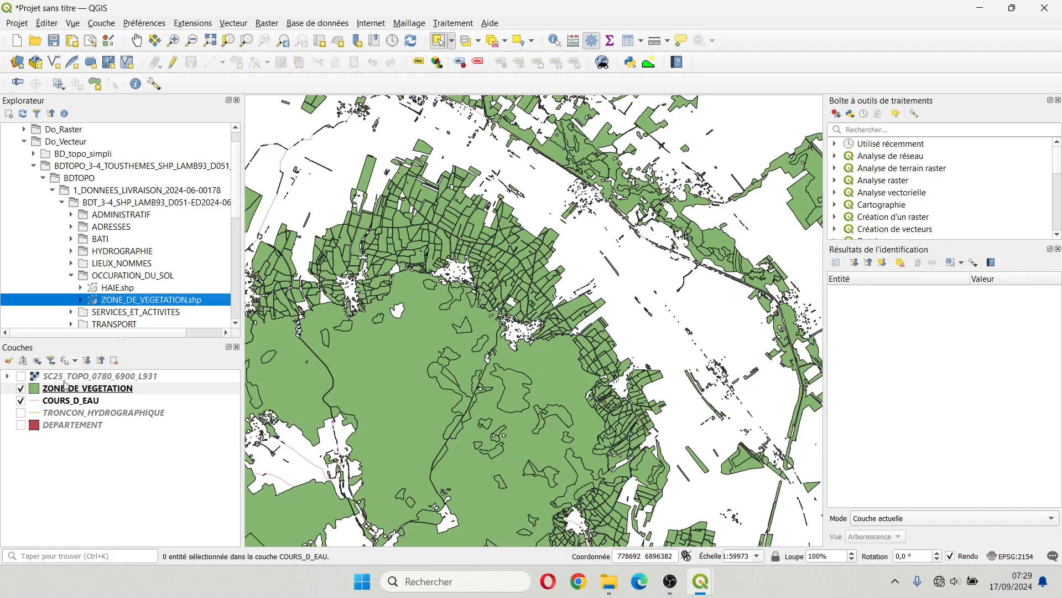
Step: Select a block of small parcels just north of the large vegetation area, and inspect their NATURE in the ZONE_DE_VEGETATION attribute table
click(440, 45)
drag(493, 227, 548, 280)
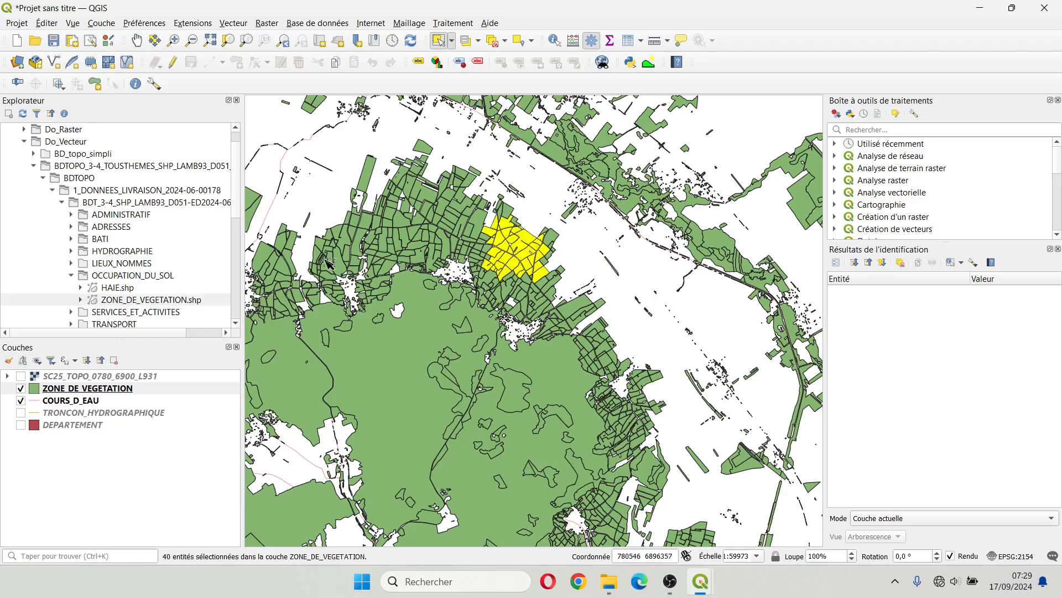
right_click(97, 389)
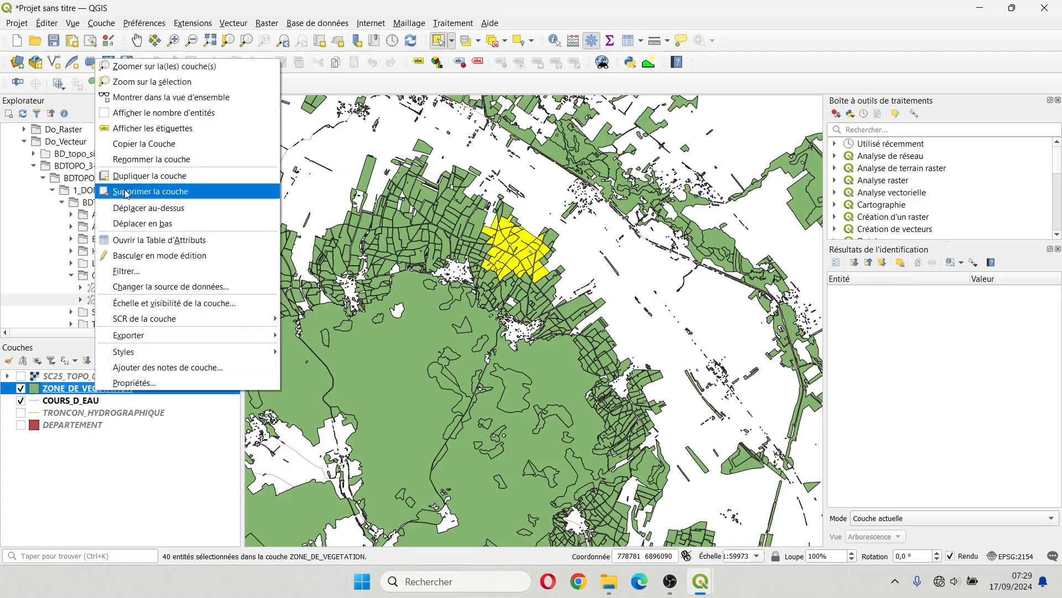
click(135, 242)
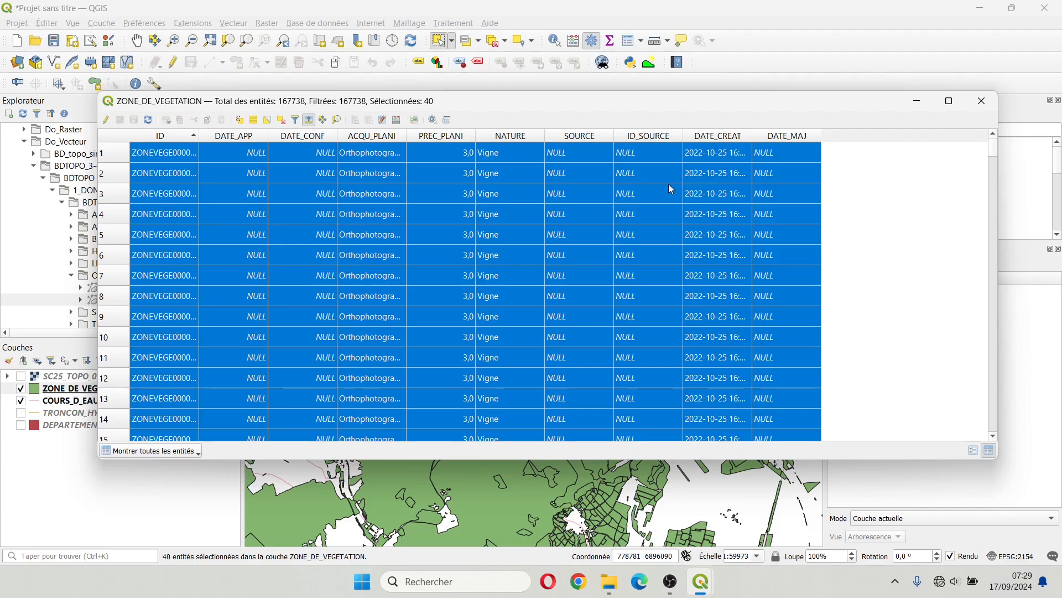
Step: Select the large polygon south of those parcels, check its NATURE in the ZONE_DE_VEGETATION attribute table, and close the table
click(499, 508)
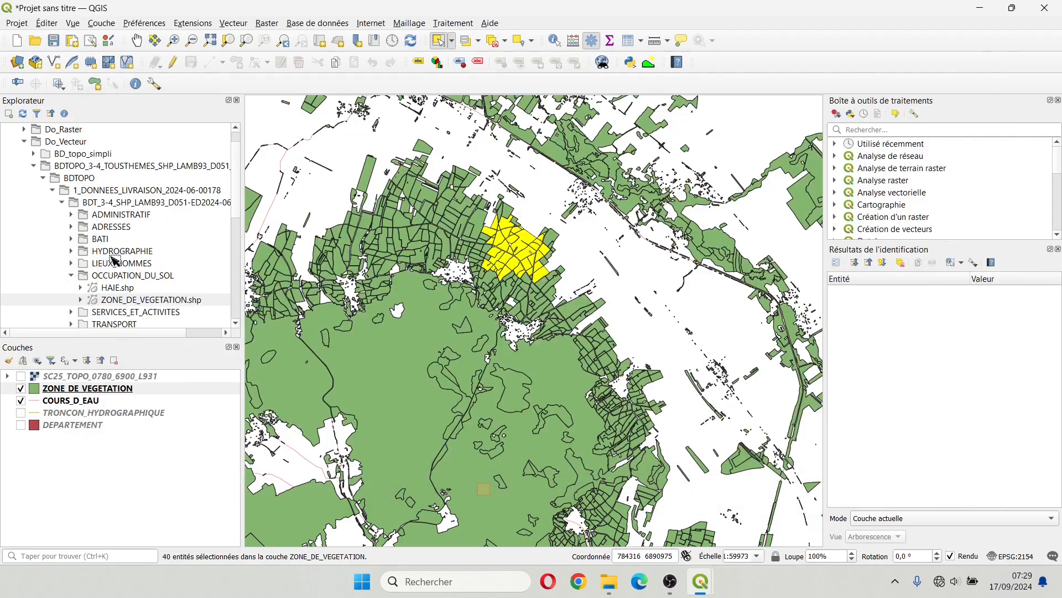
mouse_move(667, 576)
mouse_move(701, 581)
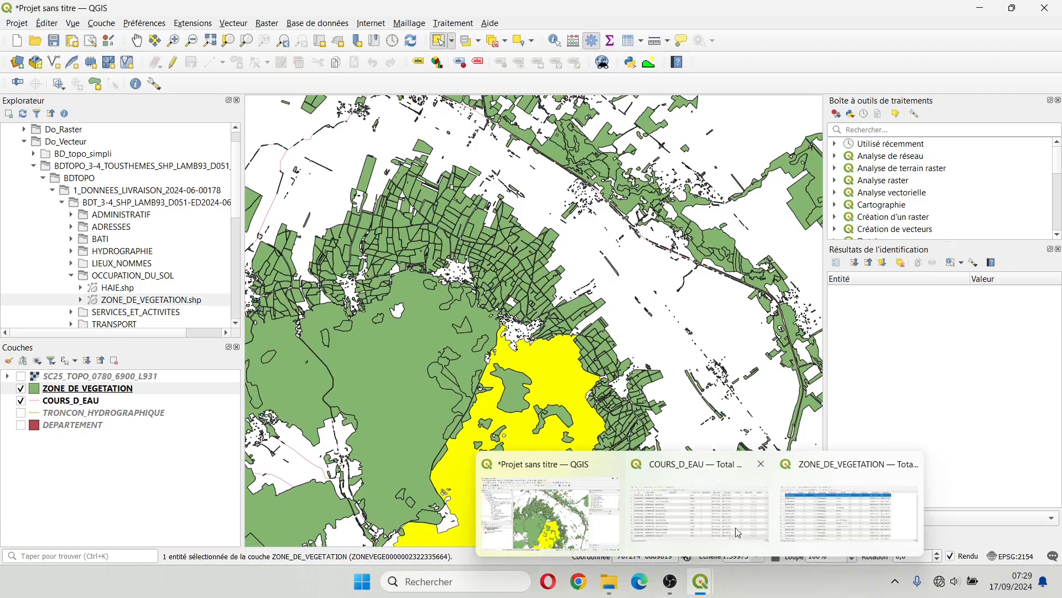
click(902, 487)
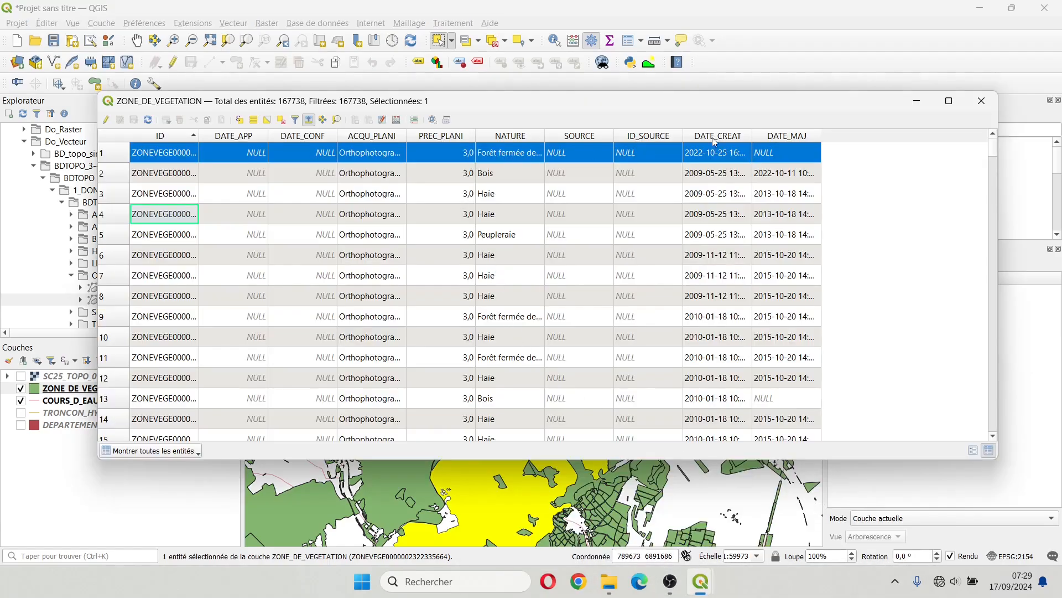
click(981, 101)
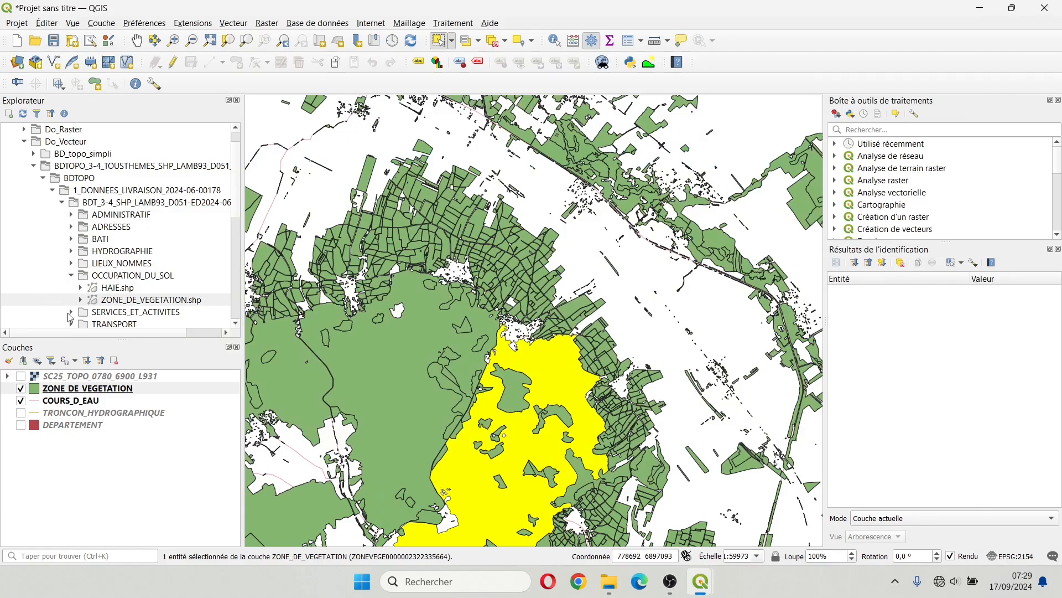
Step: Collapse the OCCUPATION_DU_SOL folder and hide the ZONE_DE_VEGETATION layer
click(71, 275)
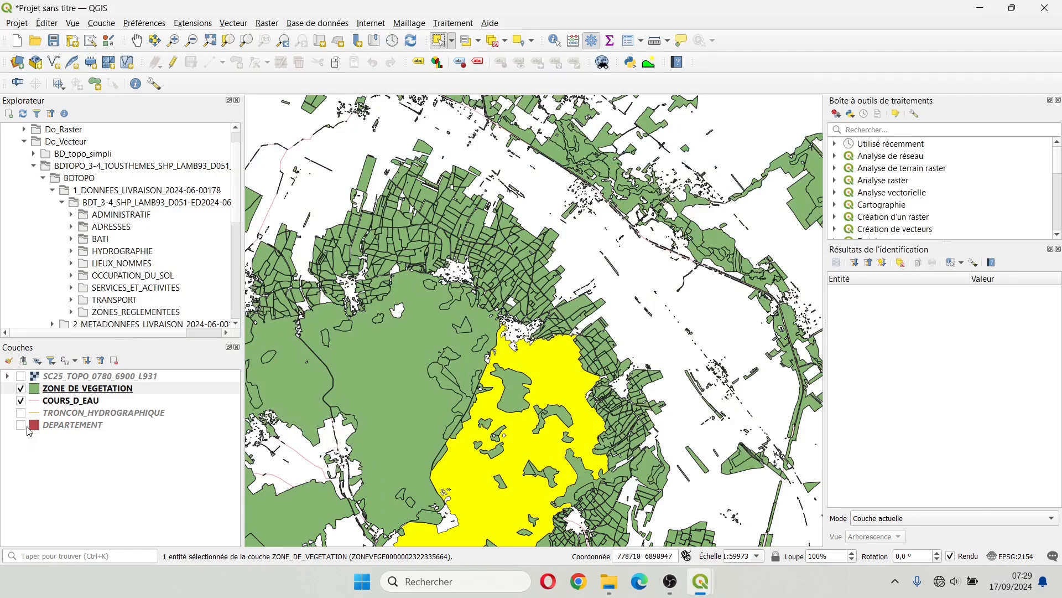
click(20, 388)
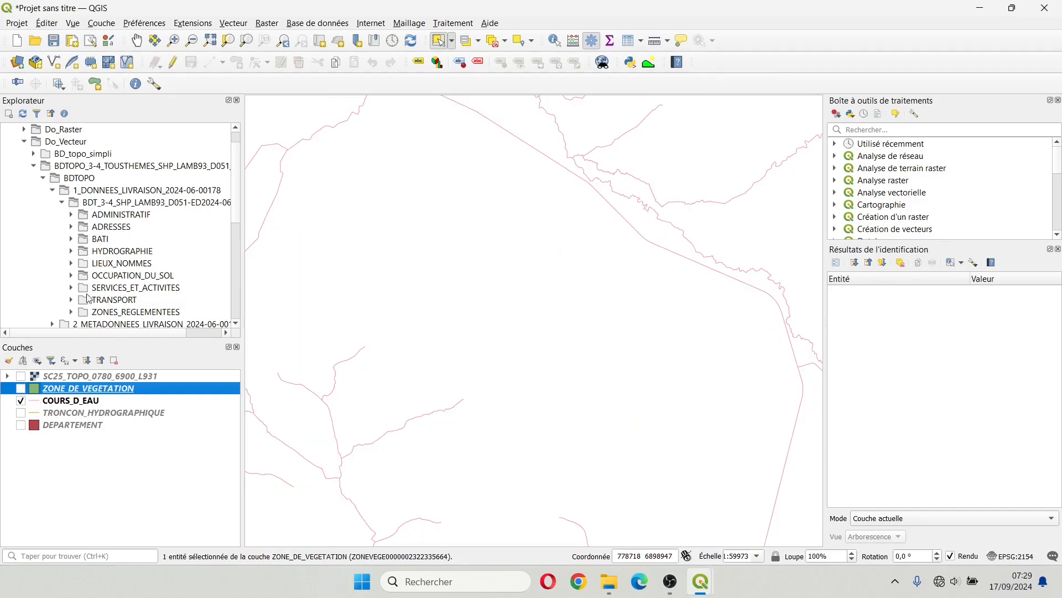
scroll(98, 247, down, 3)
scroll(105, 234, up, 3)
Step: Start exporting the ZONE_DE_VEGETATION features as an ESRI Shapefile, and choose the BD_topo_simpli folder inside Do_Vecteur as the destination
right_click(59, 390)
mouse_move(126, 336)
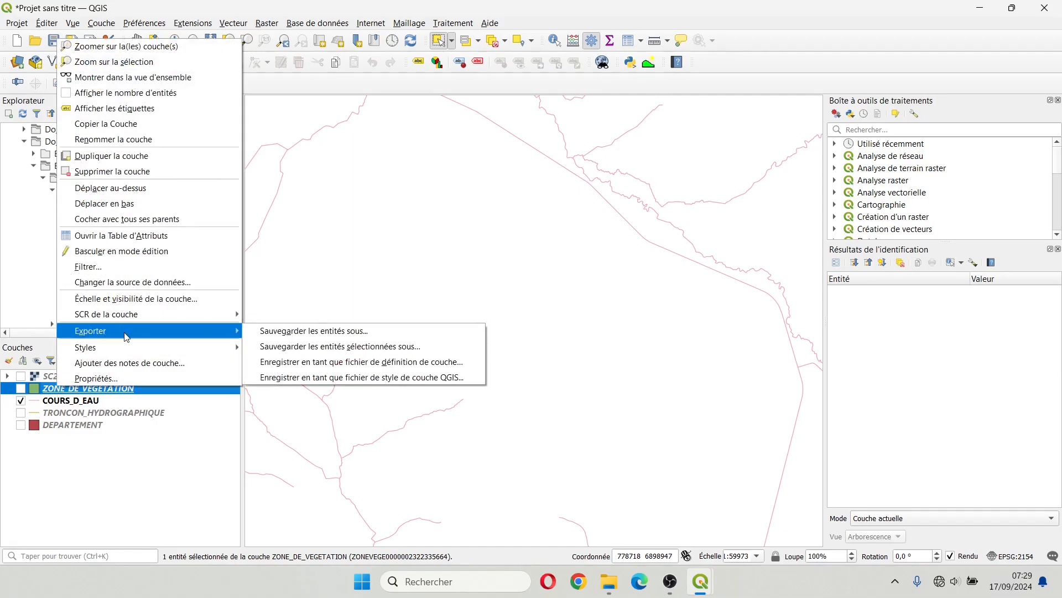
click(330, 332)
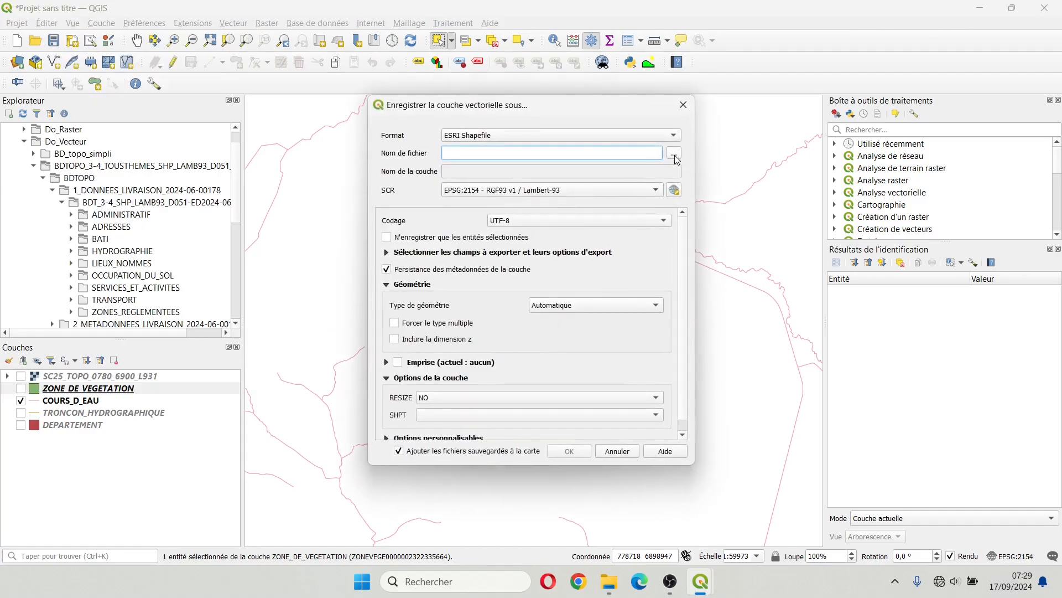
click(675, 154)
click(429, 391)
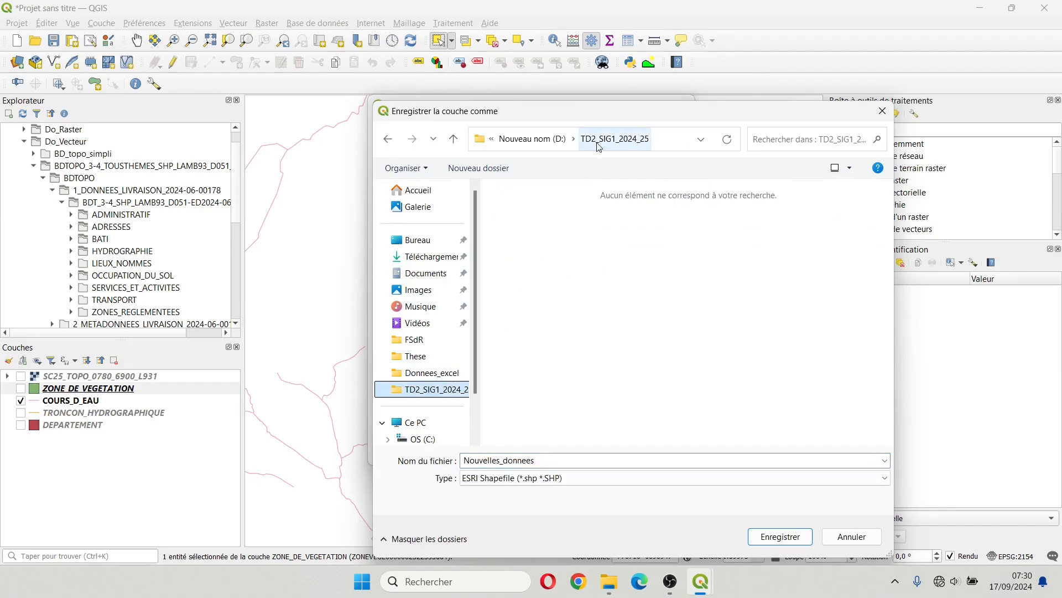
click(416, 240)
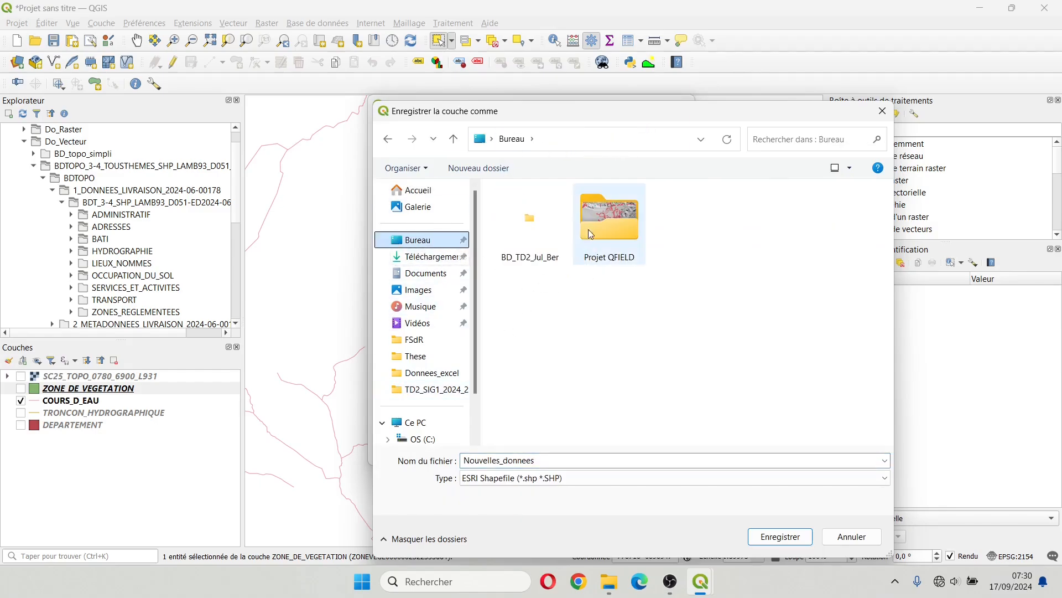
double_click(520, 216)
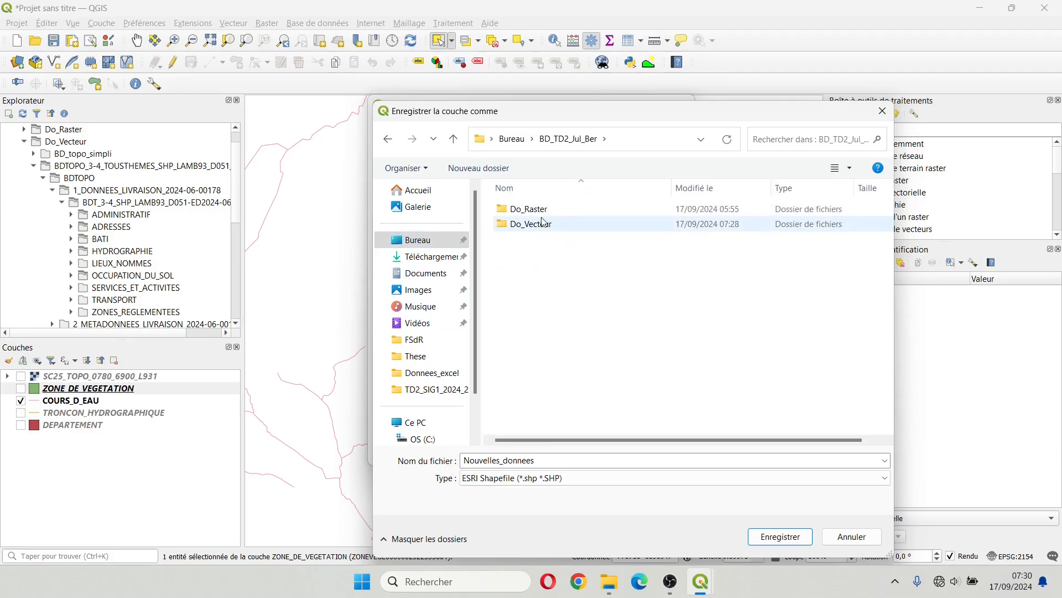
double_click(543, 221)
double_click(531, 213)
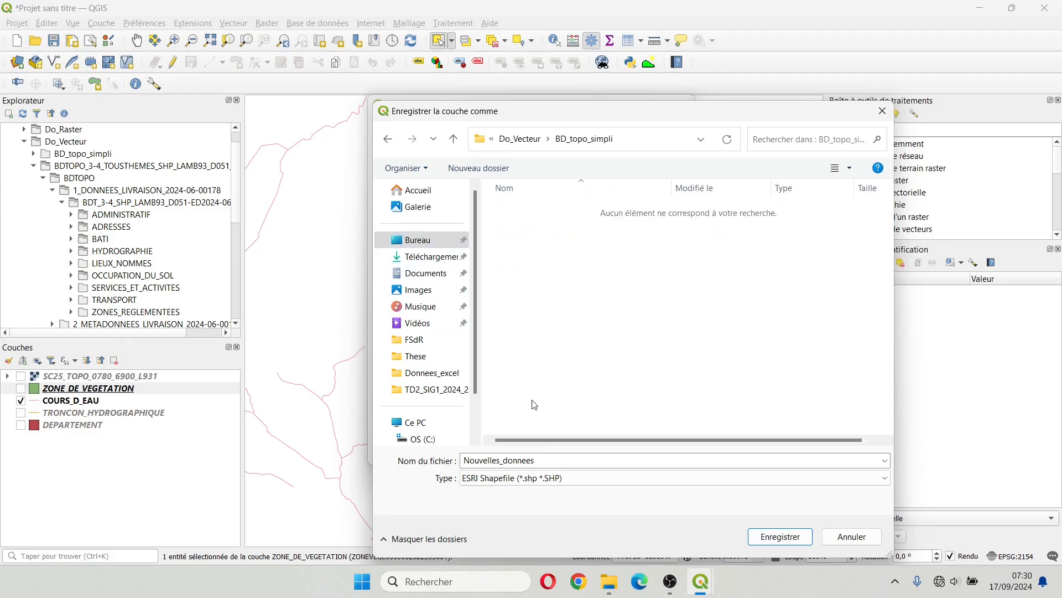
Step: Name the exported shapefile Zone_vegetation and run the export, adding the saved file to the map
double_click(554, 459)
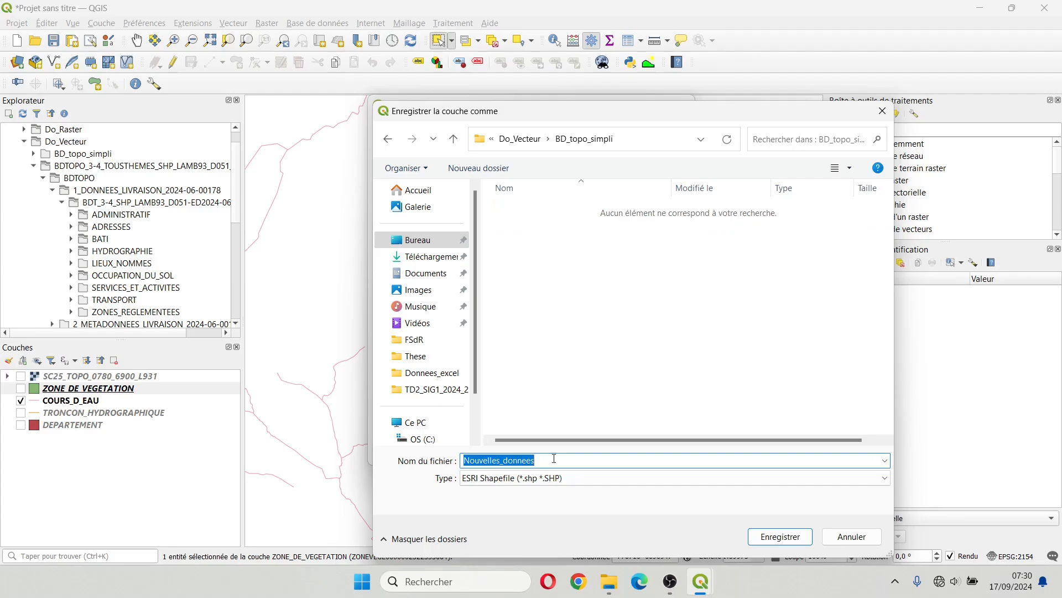
text(Zone_vegetation)
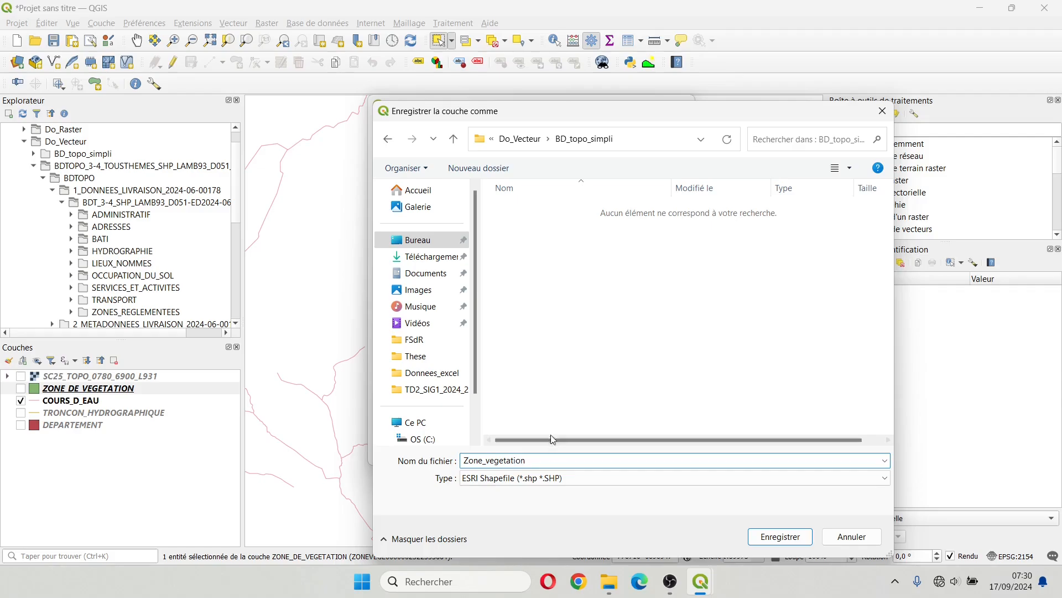
click(772, 536)
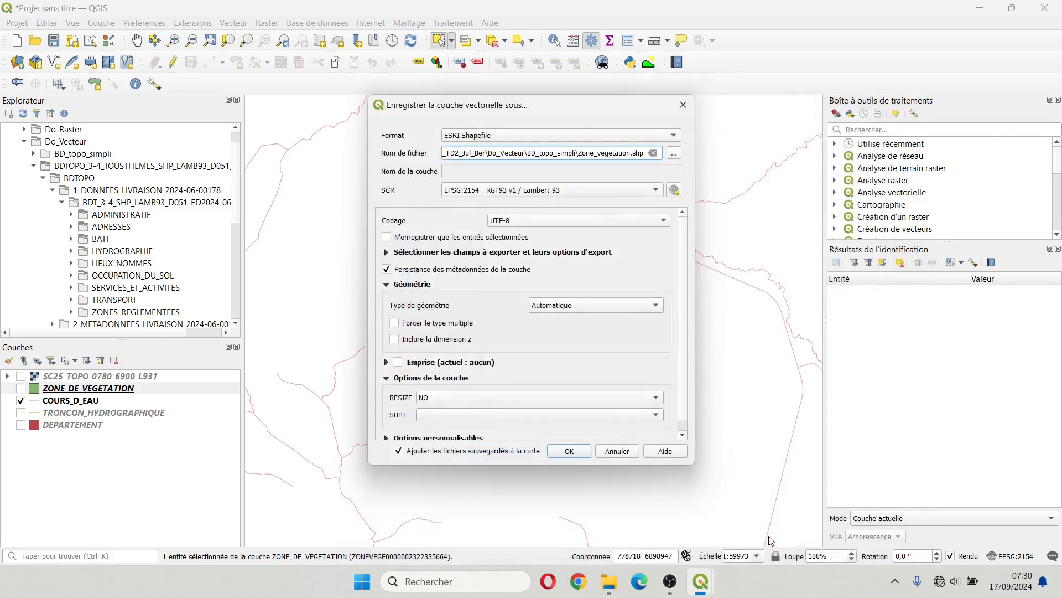
click(569, 451)
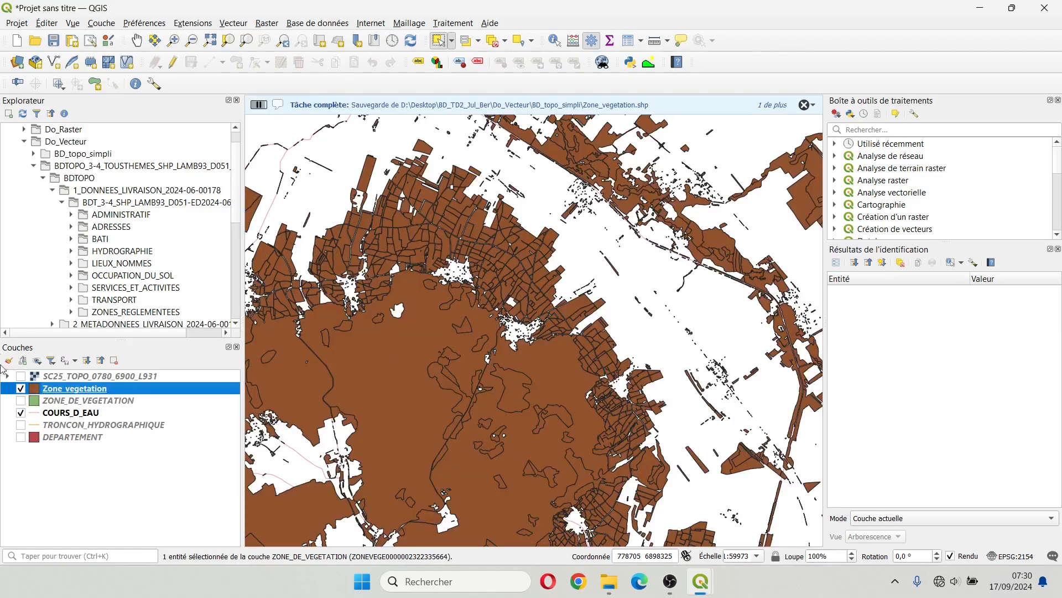
Step: Hide the Zone_vegetation layer, and expand the BD_topo_simpli folder to locate the exported Zone_vegetation.shp
click(20, 389)
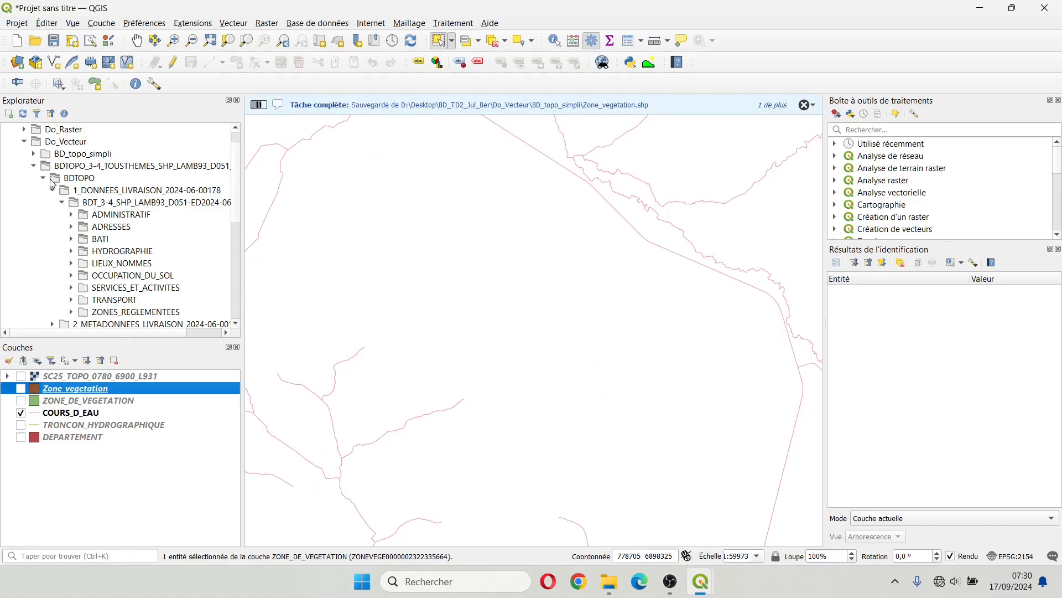
click(43, 177)
click(43, 178)
click(34, 154)
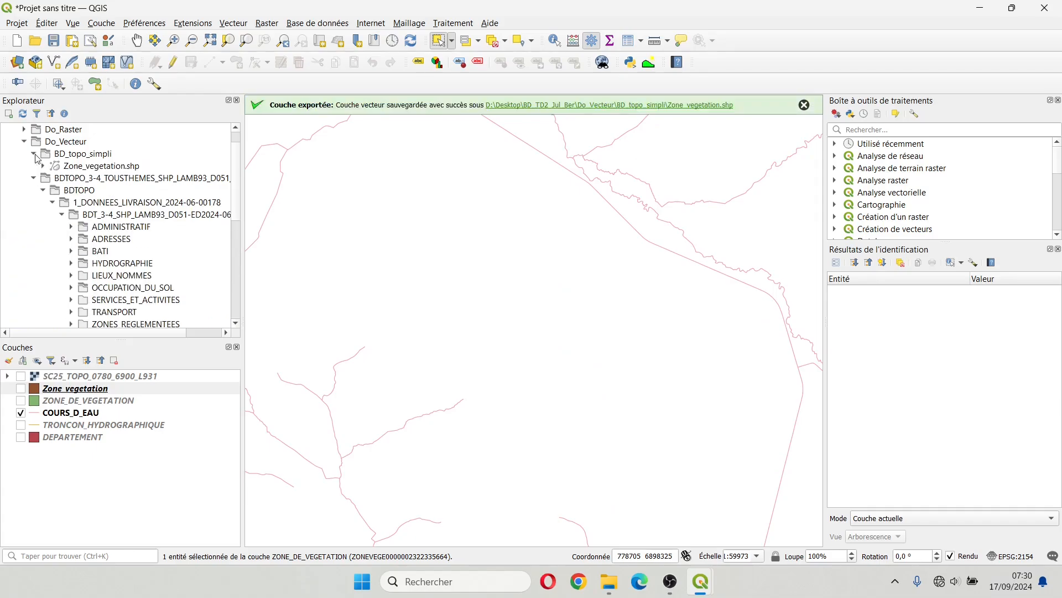
click(94, 168)
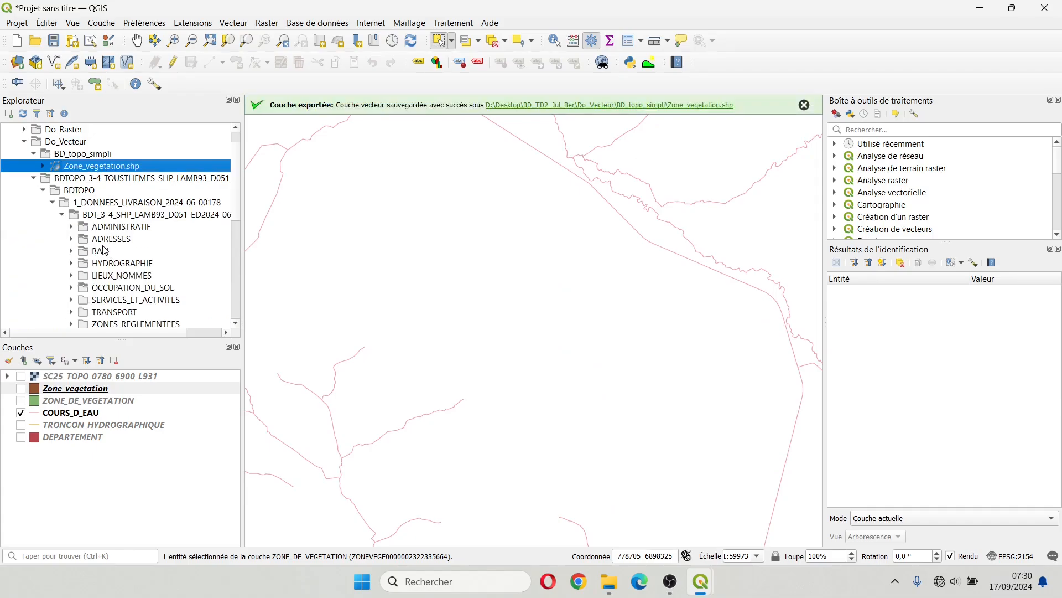
Step: Remove the Zone_vegetation, ZONE_DE_VEGETATION, COURS_D_EAU and TRONCON_HYDROGRAPHIQUE layers from the project
scroll(113, 277, down, 1)
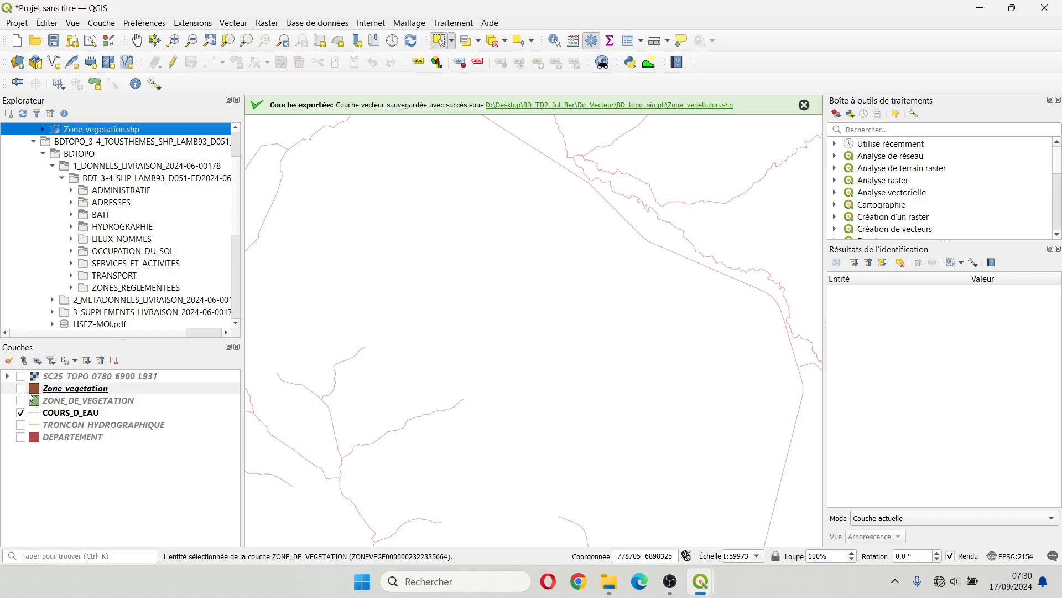
click(56, 390)
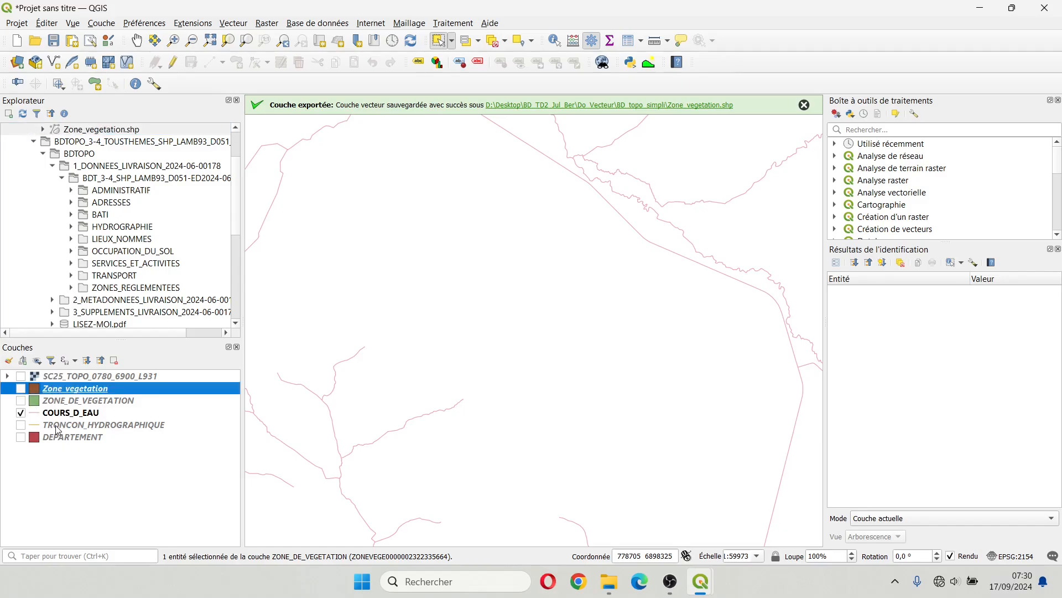
shift+click(58, 425)
right_click(58, 425)
click(96, 215)
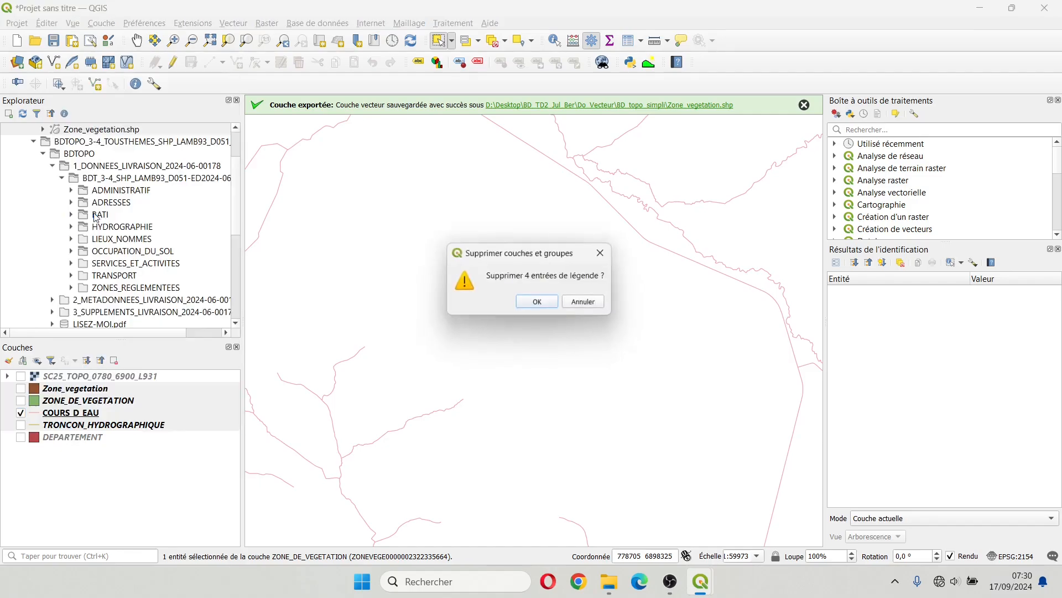
click(536, 301)
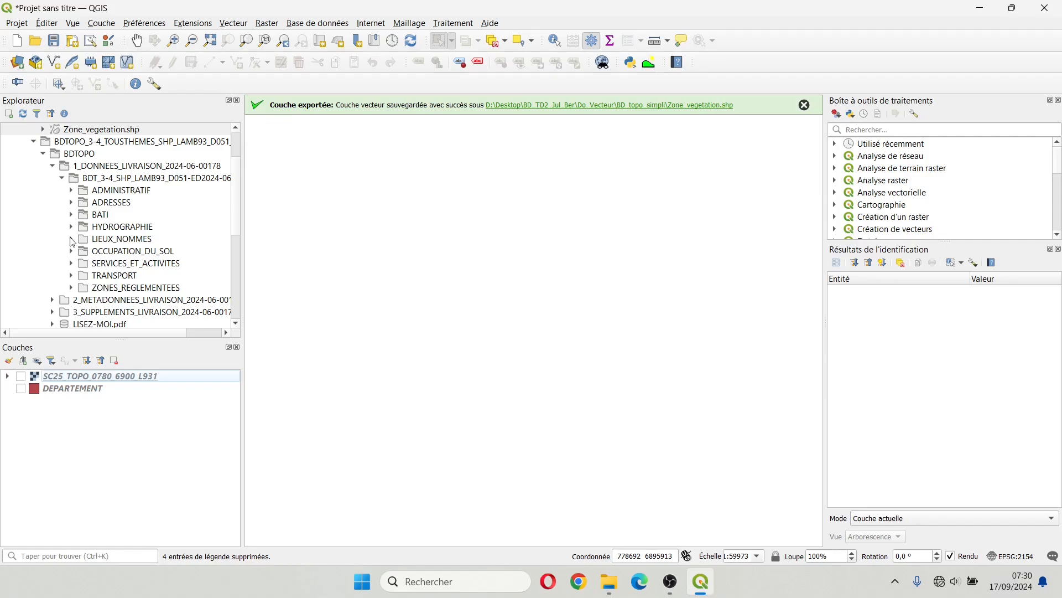
Step: Expand the ADMINISTRATIF folder and add COMMUNE.shp to the project above the SC25_TOPO raster
click(70, 191)
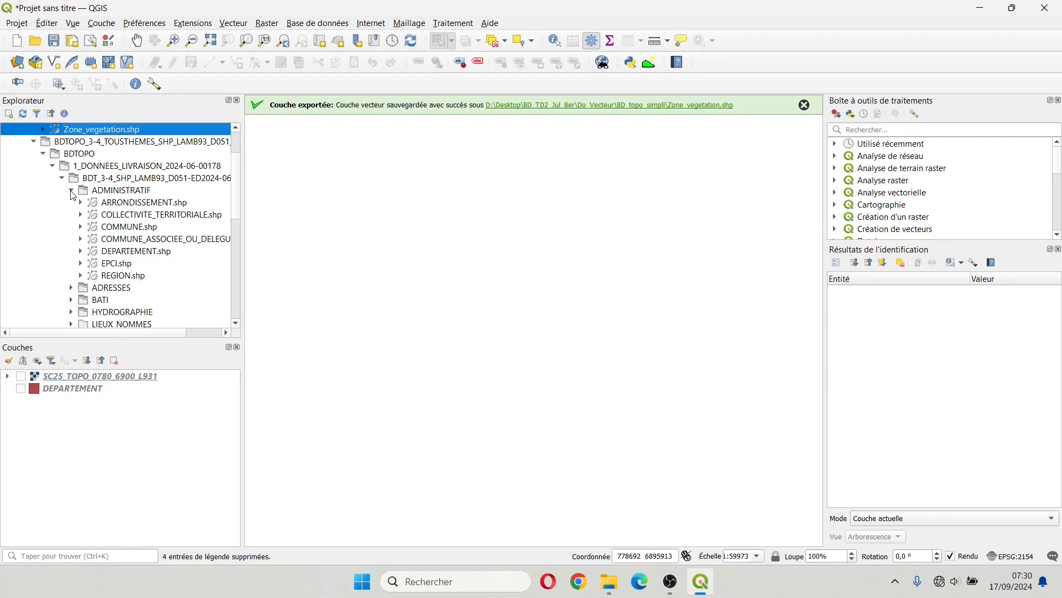
click(71, 191)
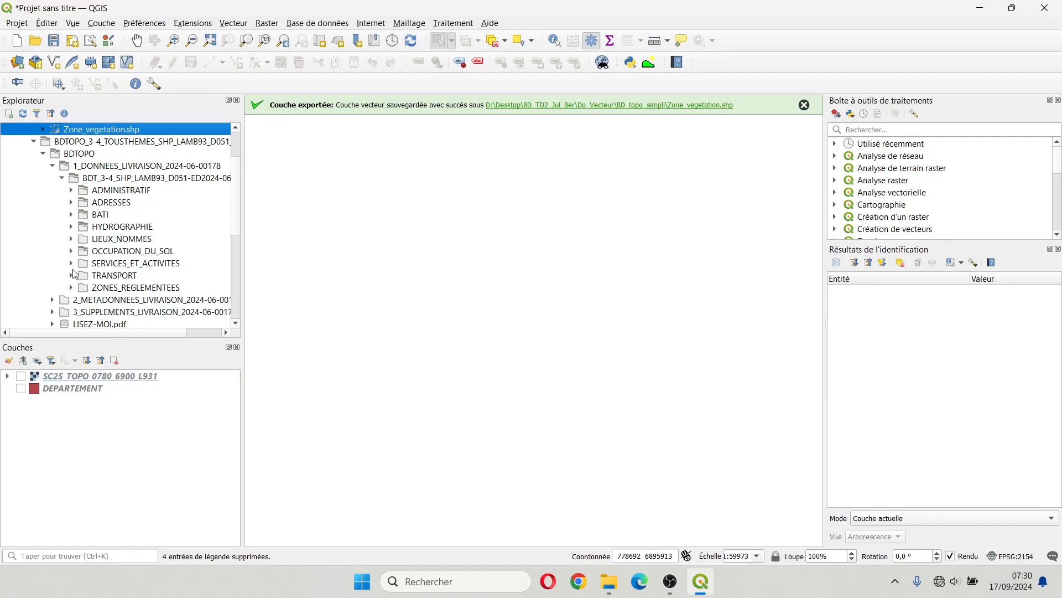
click(72, 191)
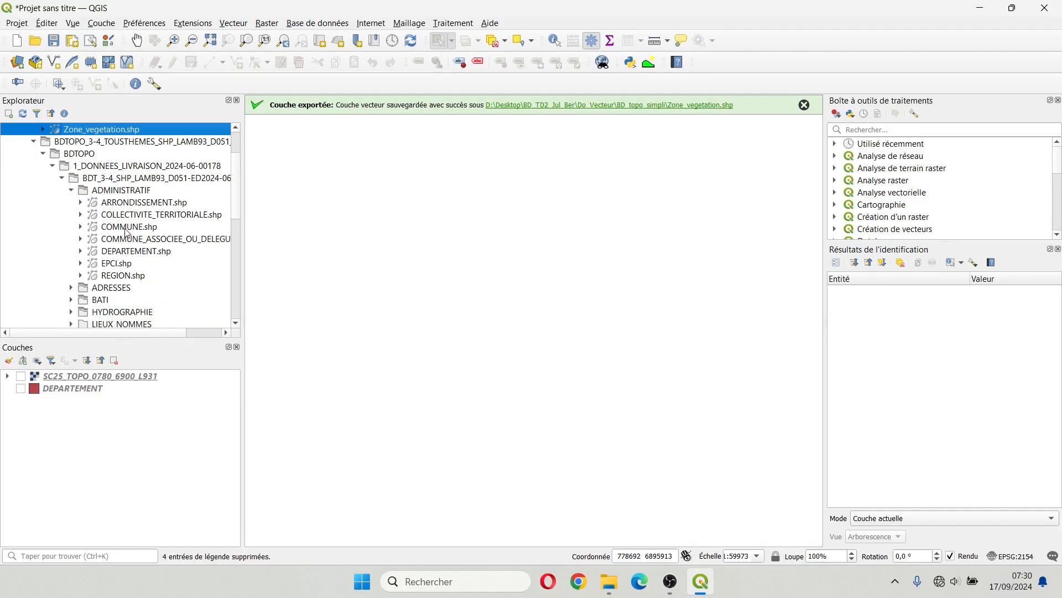
drag(126, 232, 105, 226)
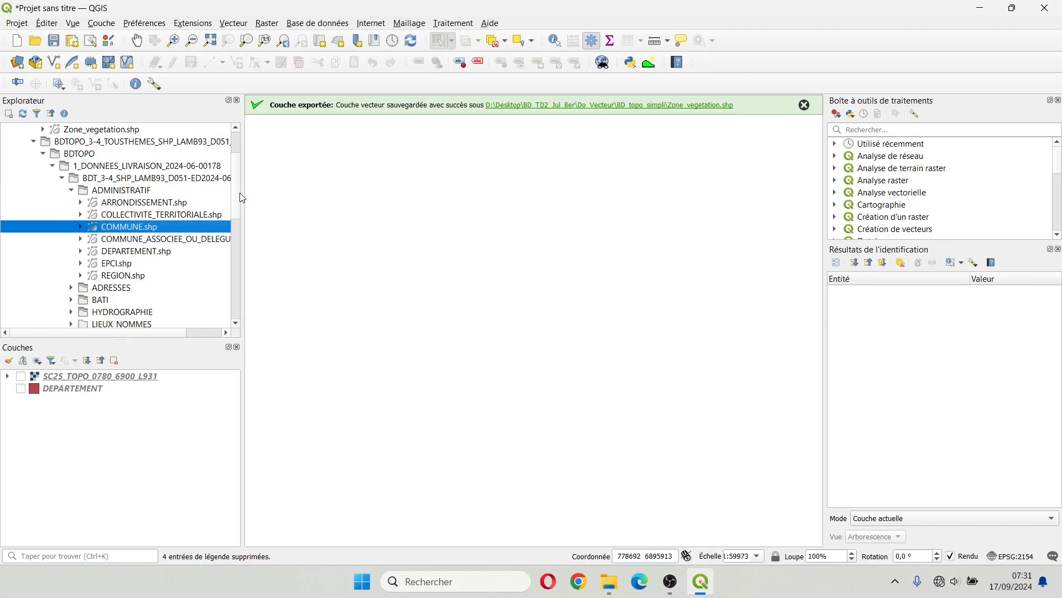
drag(236, 195, 239, 176)
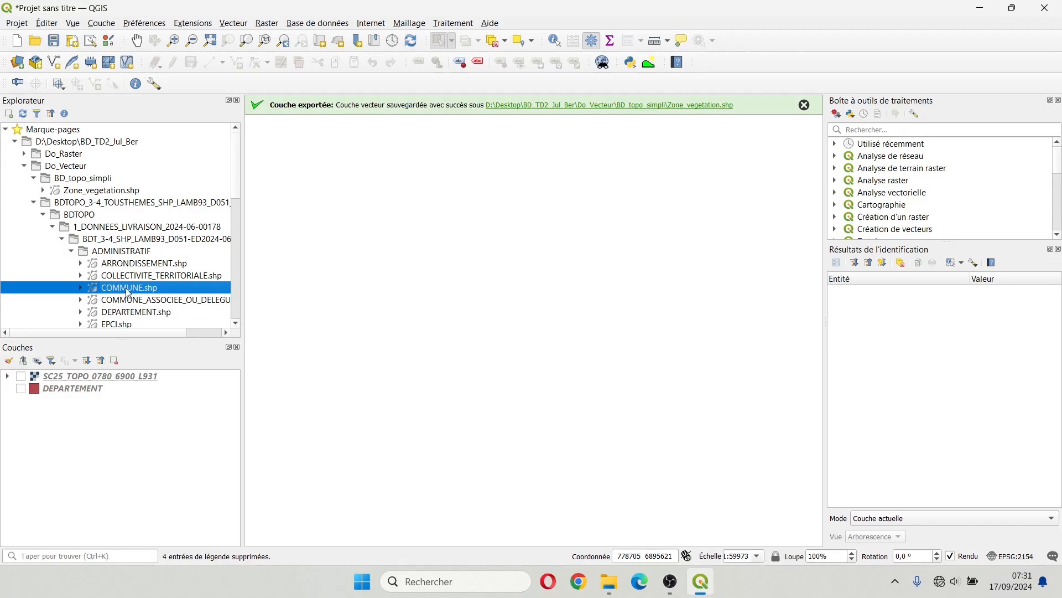
drag(127, 293, 74, 179)
click(54, 181)
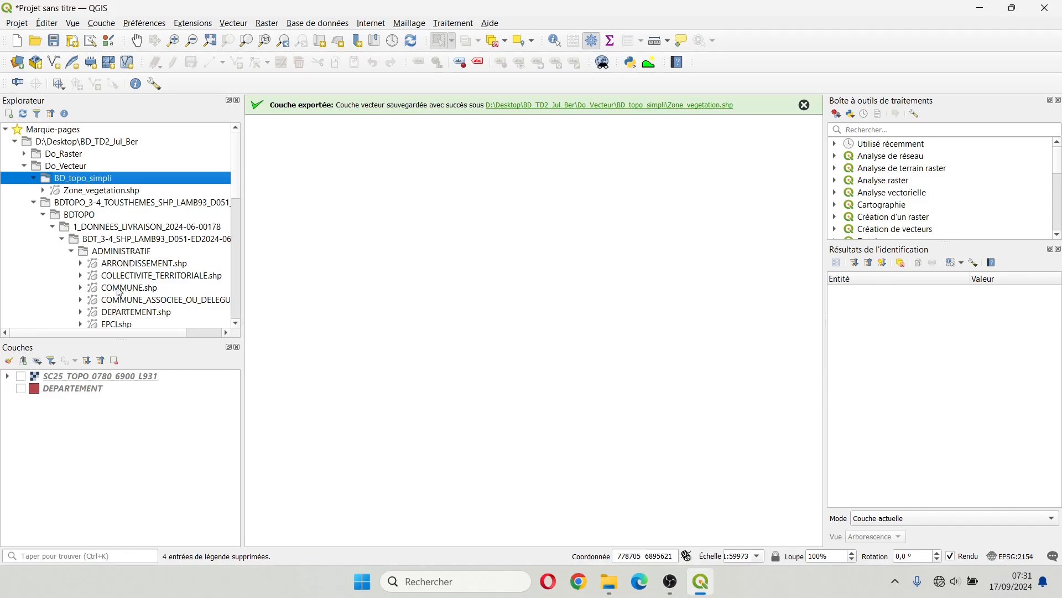
drag(119, 291, 135, 419)
Step: Set up the export of the COMMUNE layer as an ESRI Shapefile named Communes in the BD_topo_simpli folder
right_click(58, 376)
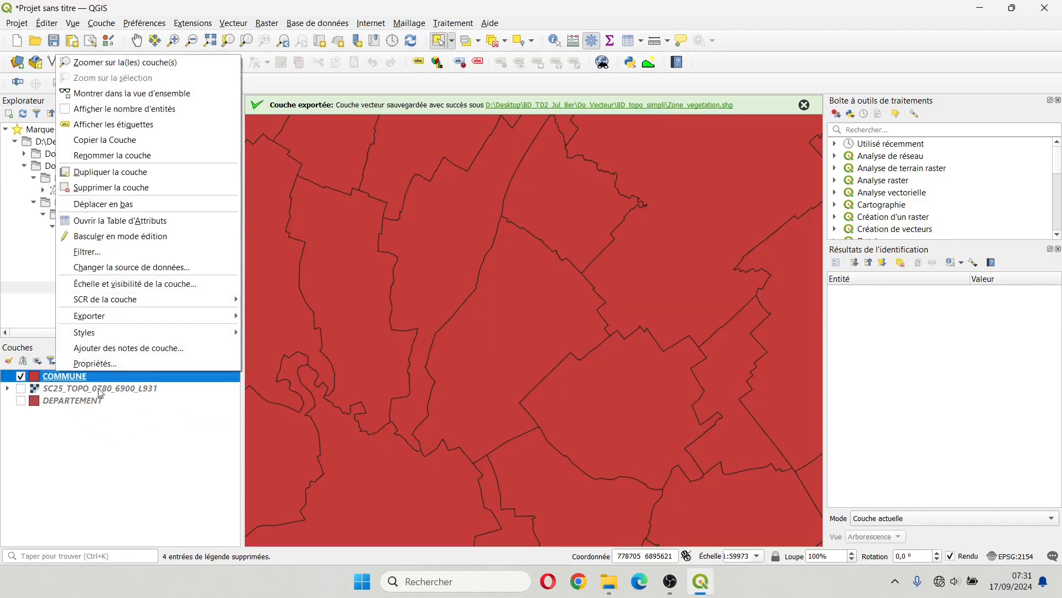
mouse_move(119, 319)
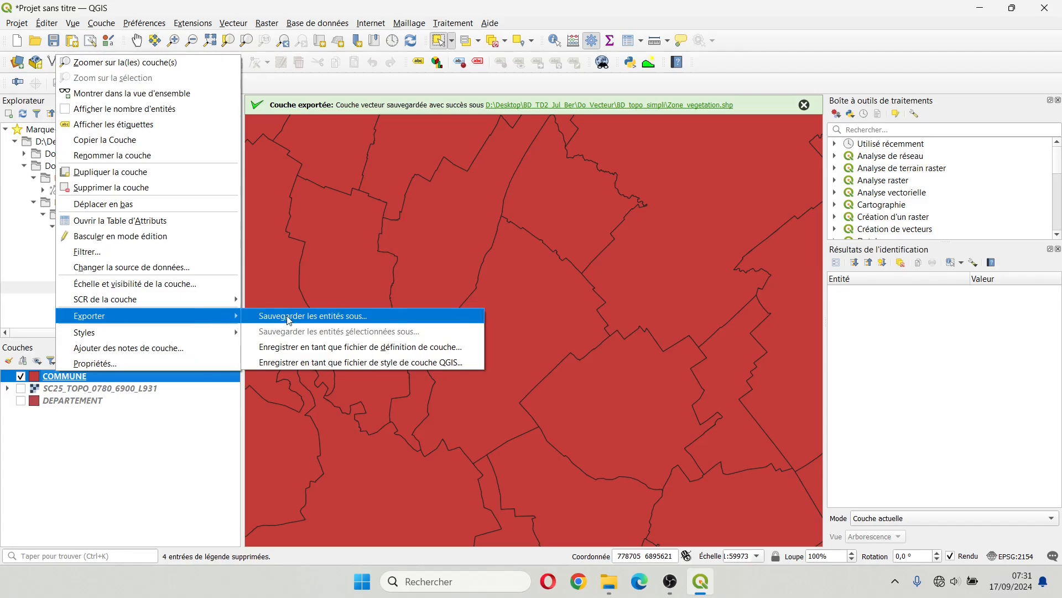
click(288, 317)
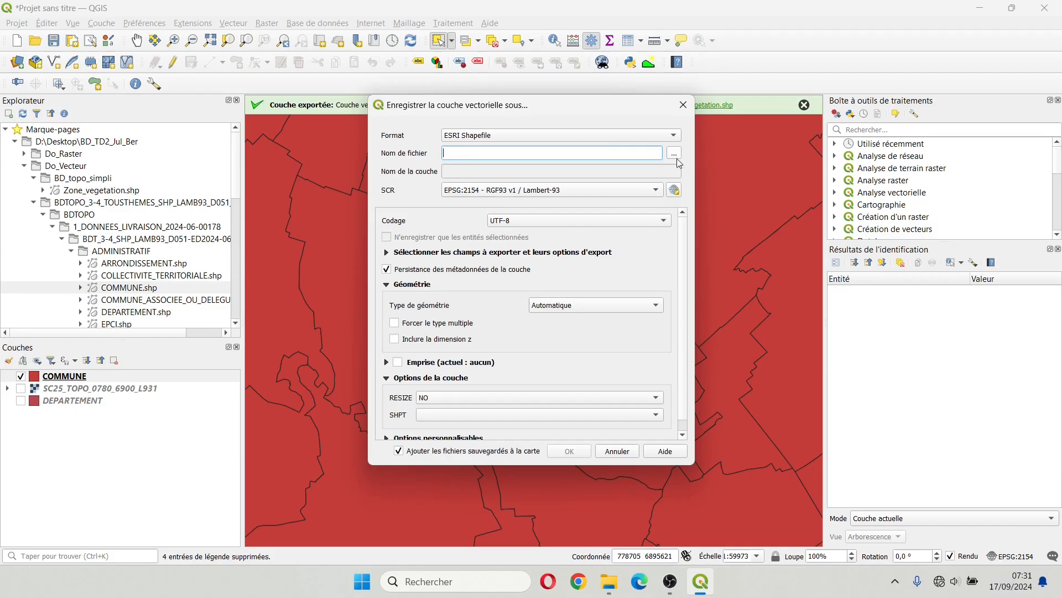
click(676, 158)
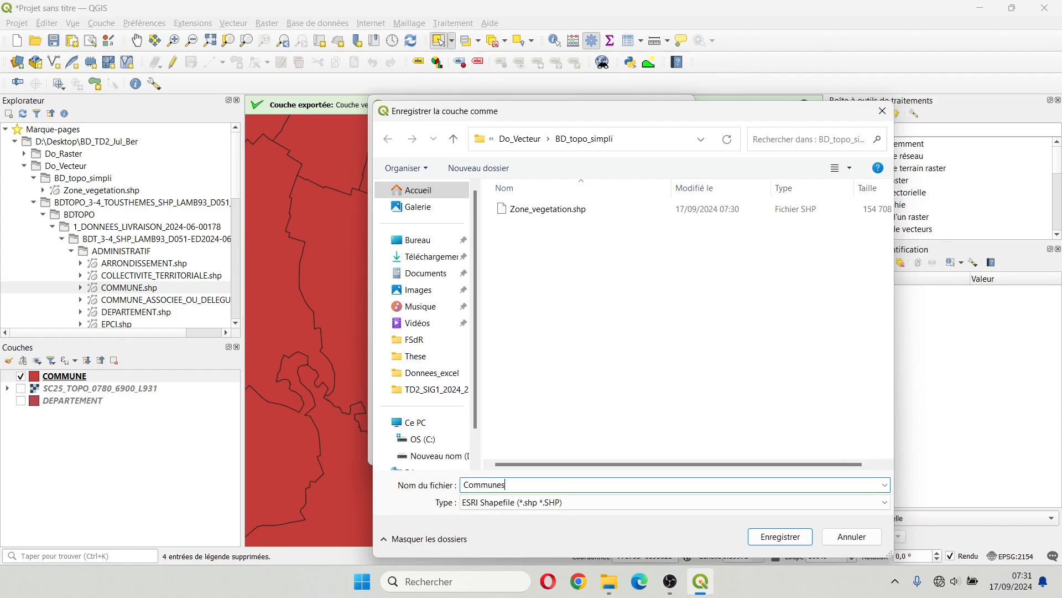
text(Communes)
click(775, 538)
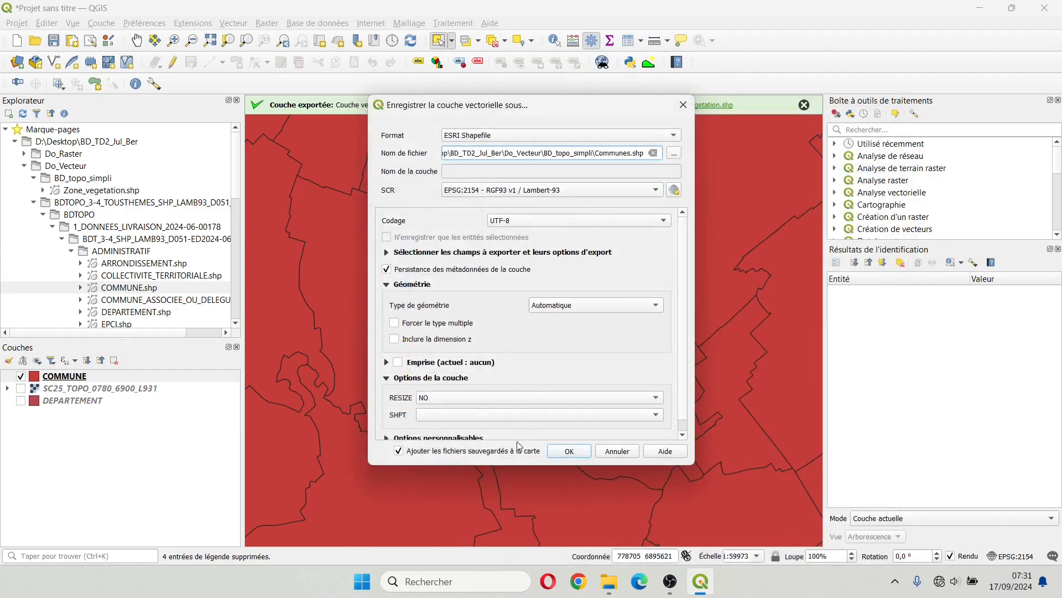
Step: Export the communes to Communes.shp in BD_topo_simpli, and remove the Communes and COMMUNE layers from the project
click(569, 450)
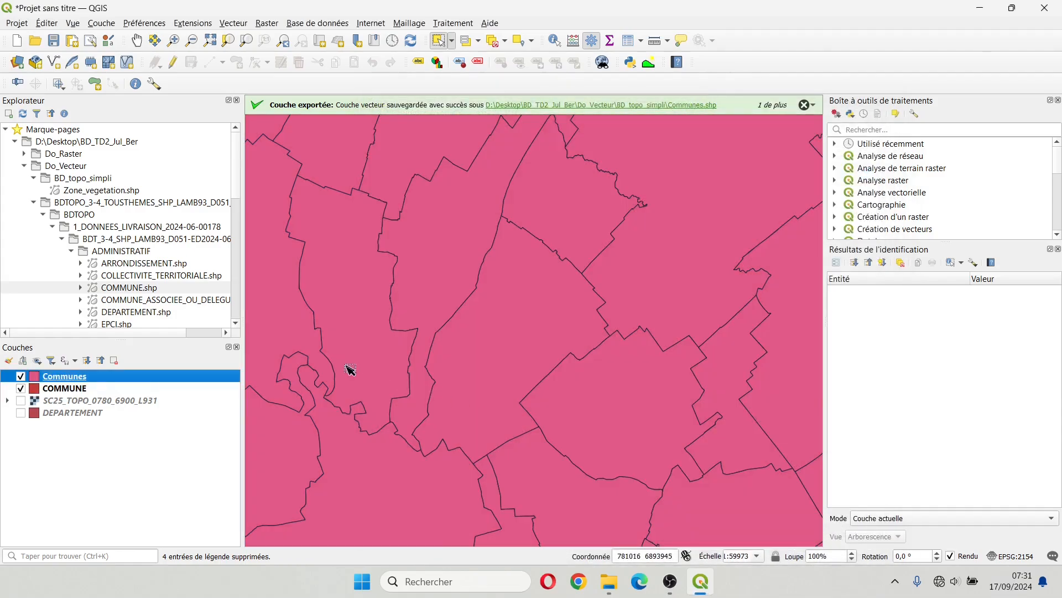
click(21, 376)
ctrl+click(60, 389)
right_click(60, 389)
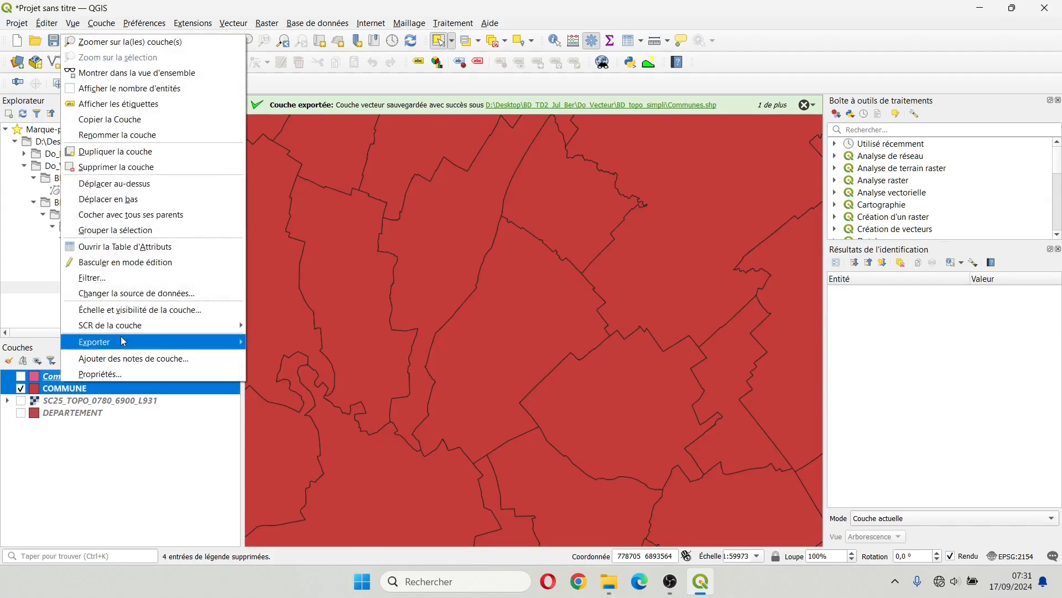
click(128, 166)
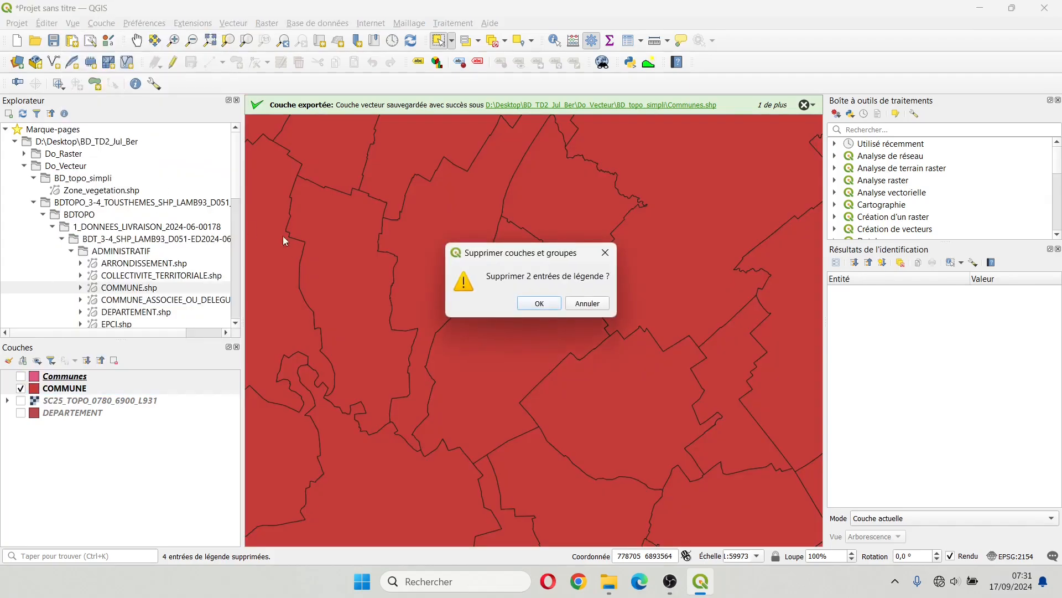
key(Return)
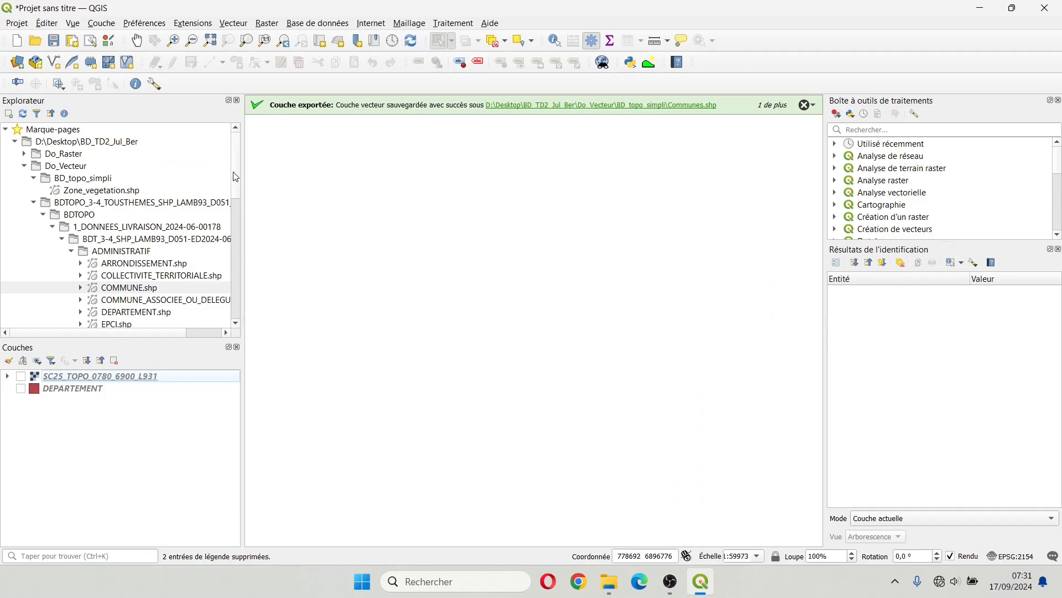
Step: Add DEPARTEMENT.shp from the ADMINISTRATIF folder to the project and select the central Marne department on the map
drag(235, 177, 238, 192)
drag(143, 256, 133, 416)
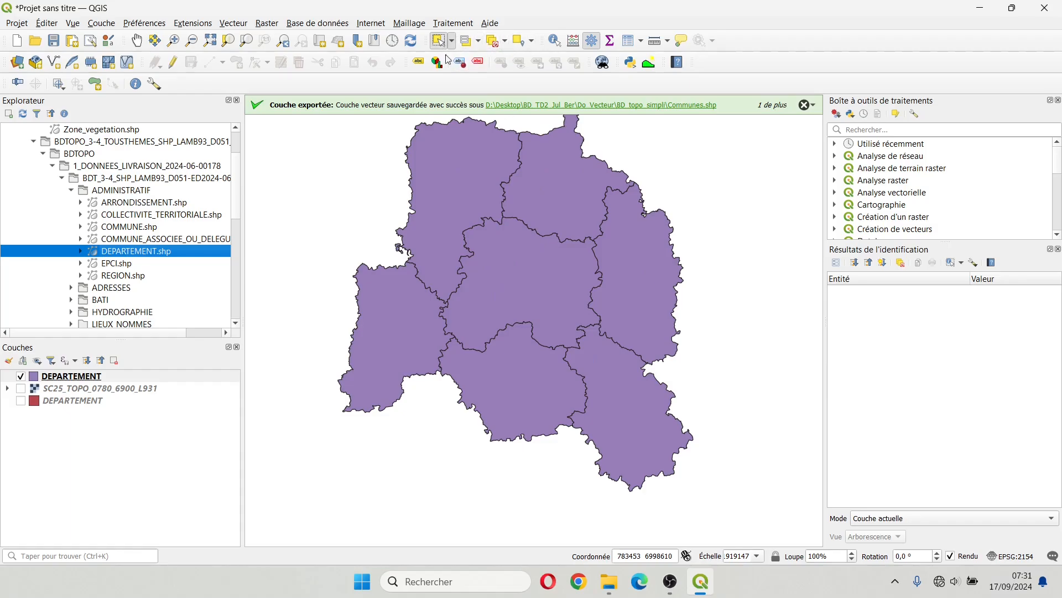
drag(500, 259, 526, 283)
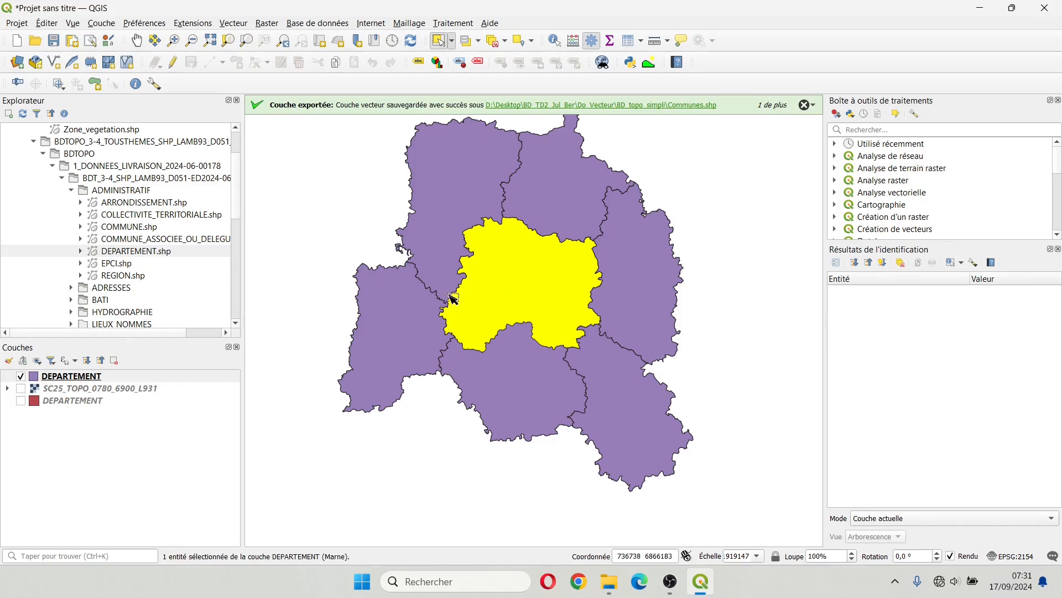
Step: Export only the selected department as an ESRI Shapefile named Marne in the BD_topo_simpli folder
click(94, 379)
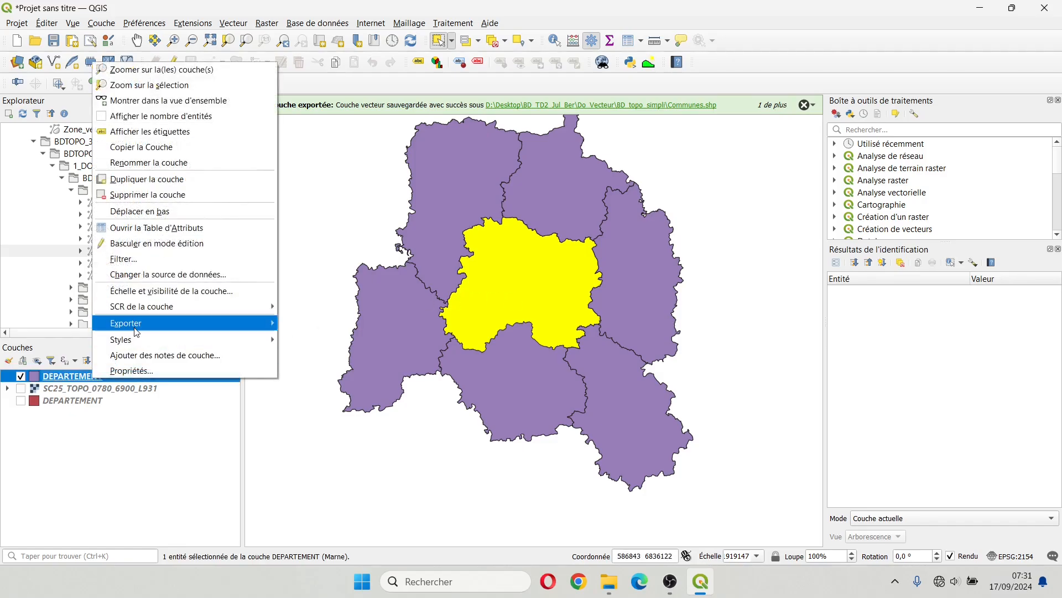
mouse_move(145, 330)
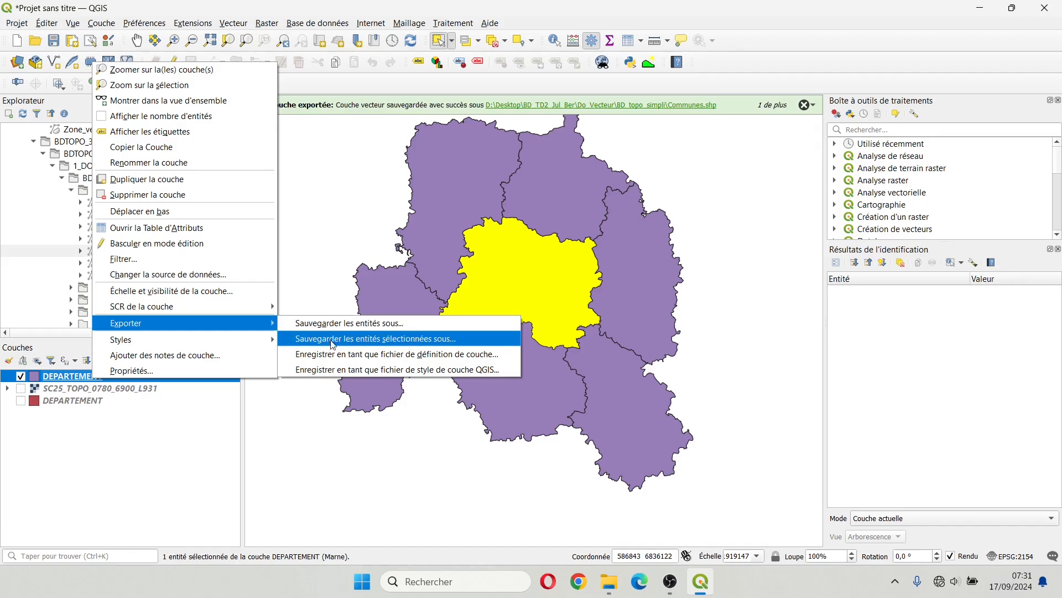
click(419, 340)
click(674, 153)
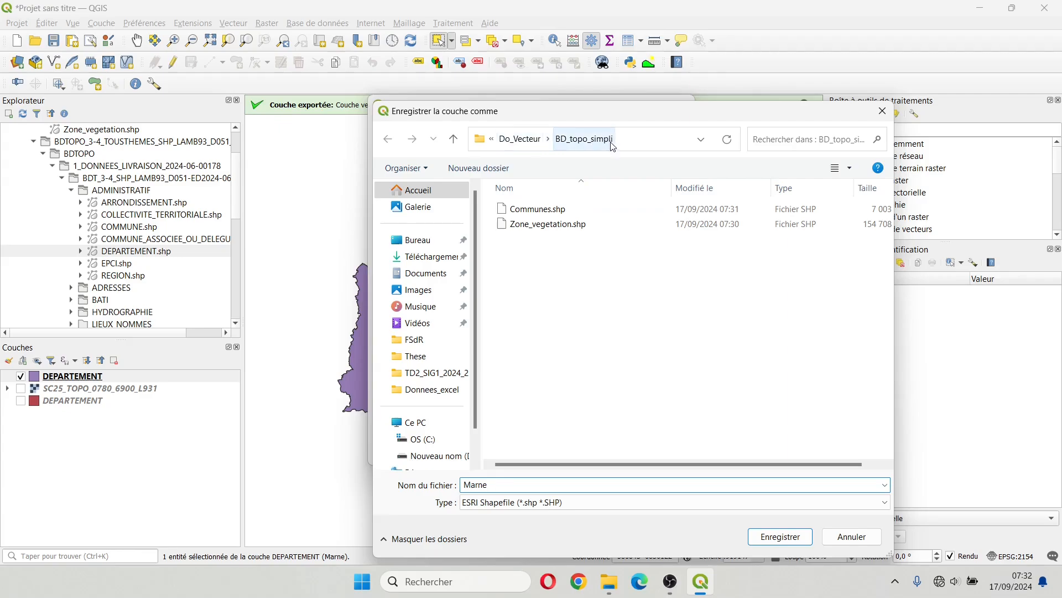
click(781, 536)
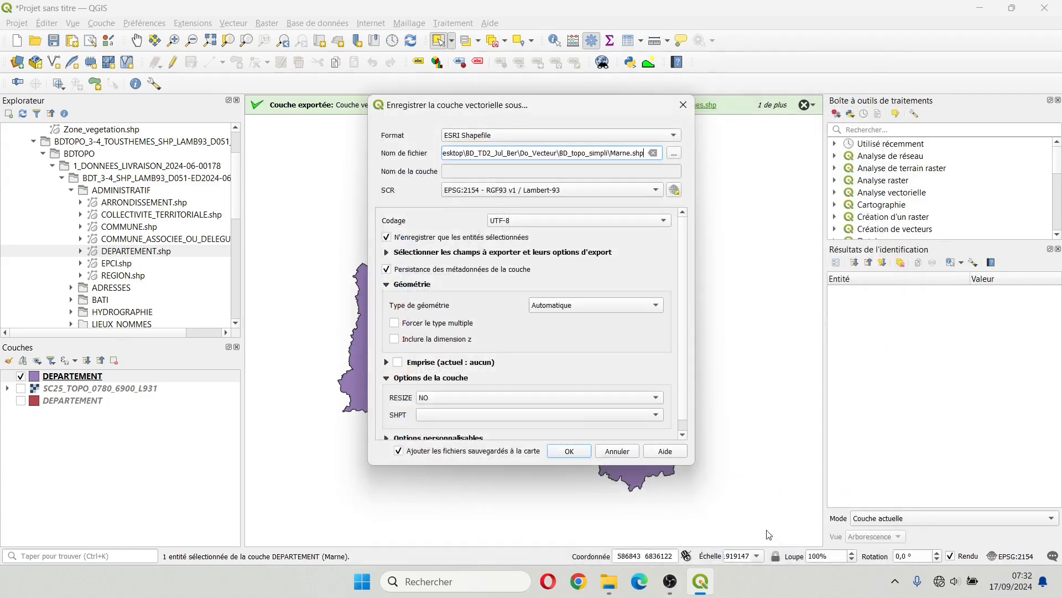
click(569, 451)
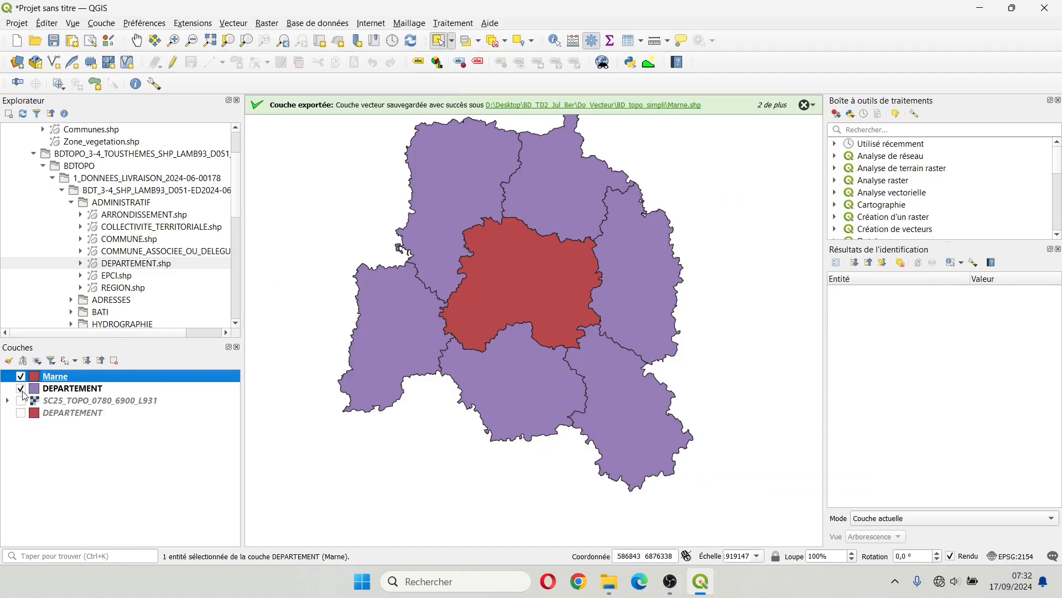
Step: Hide the purple DEPARTEMENT layer just below Marne and remove it from the project
click(21, 388)
right_click(59, 388)
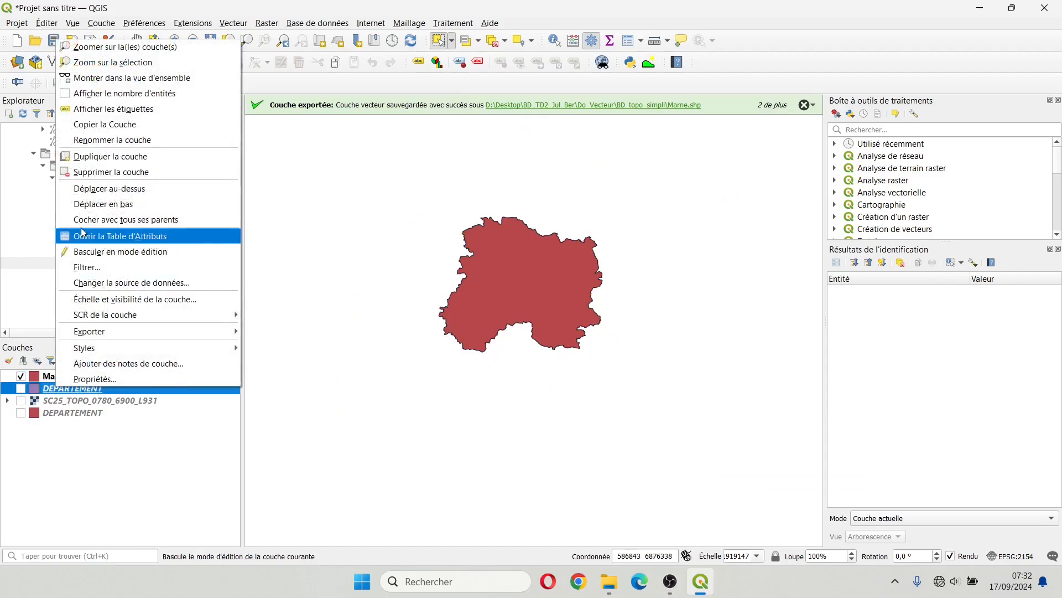
click(87, 172)
click(540, 306)
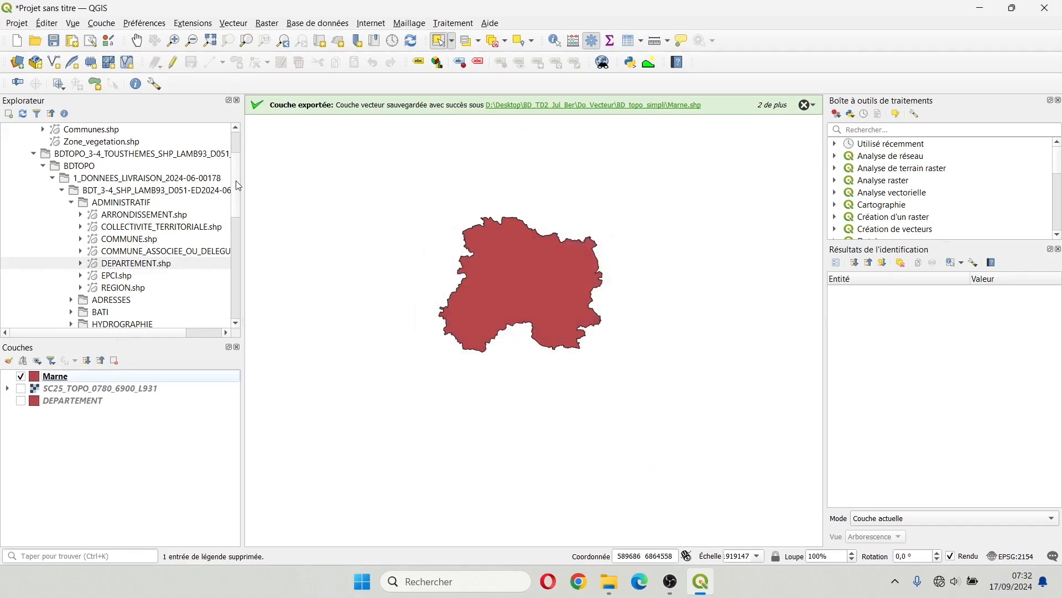
Step: Add COURS_D_EAU.shp from the HYDROGRAPHIE folder to the project above the Marne layer
scroll(237, 182, down, 2)
click(71, 155)
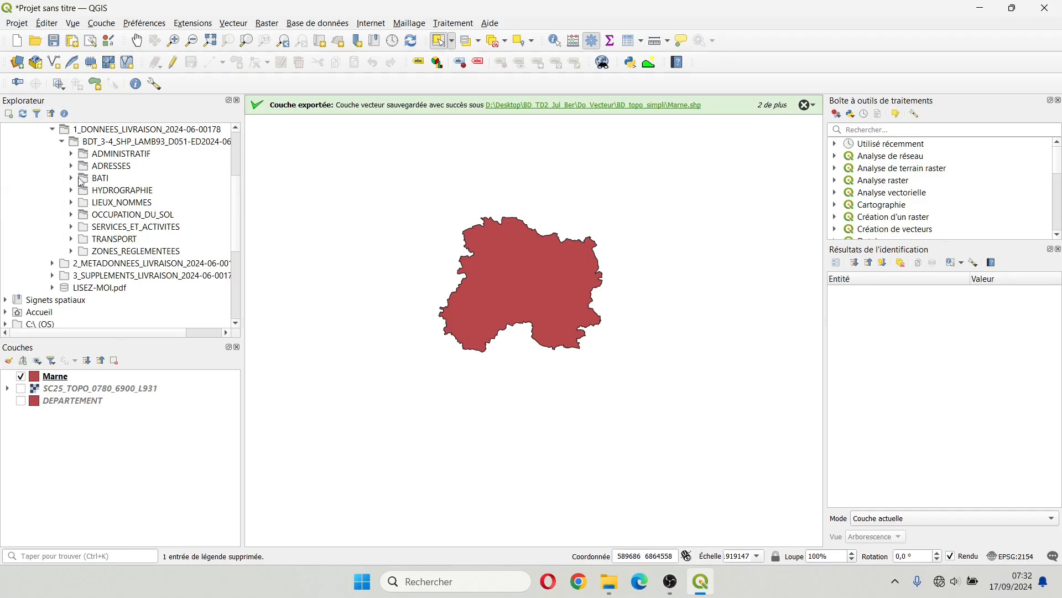
click(71, 191)
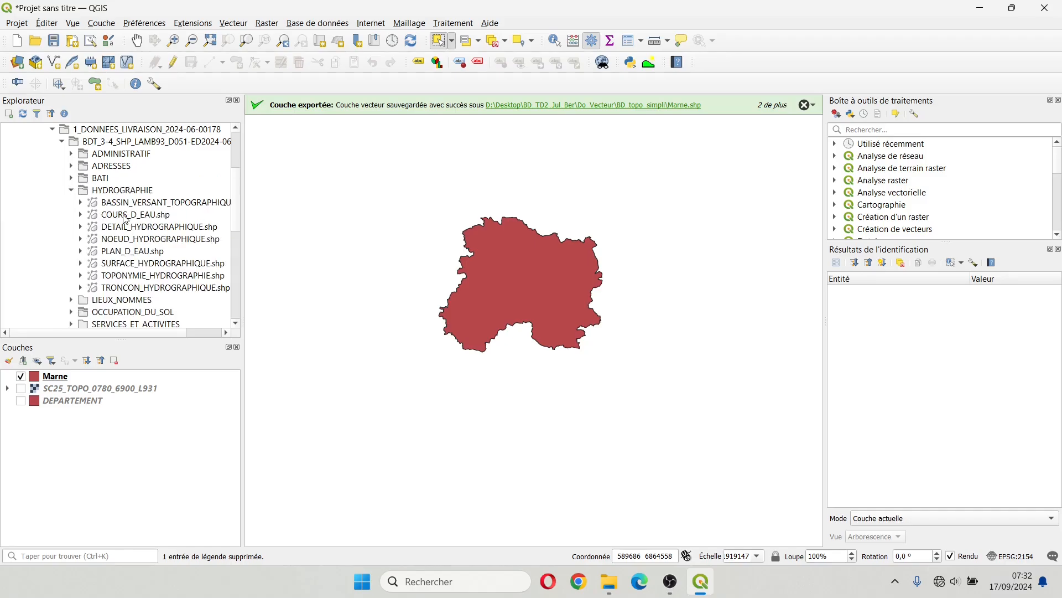
mouse_move(125, 220)
mouse_down()
mouse_move(142, 398)
mouse_move(147, 381)
mouse_up()
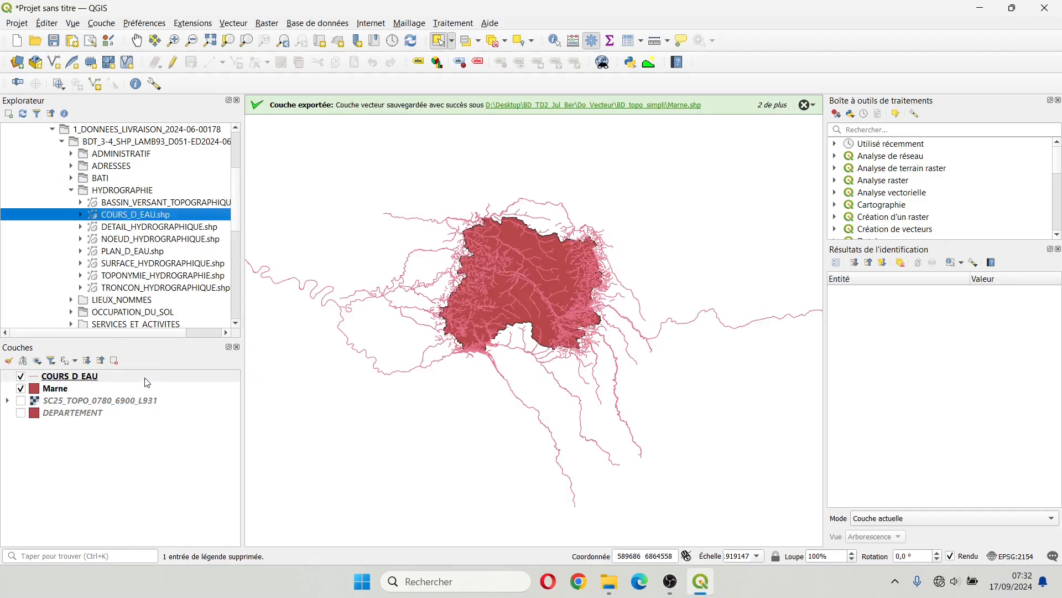
Step: Export all COURS_D_EAU features as an ESRI Shapefile named Cours_eau in the BD_topo_simpli folder
right_click(73, 377)
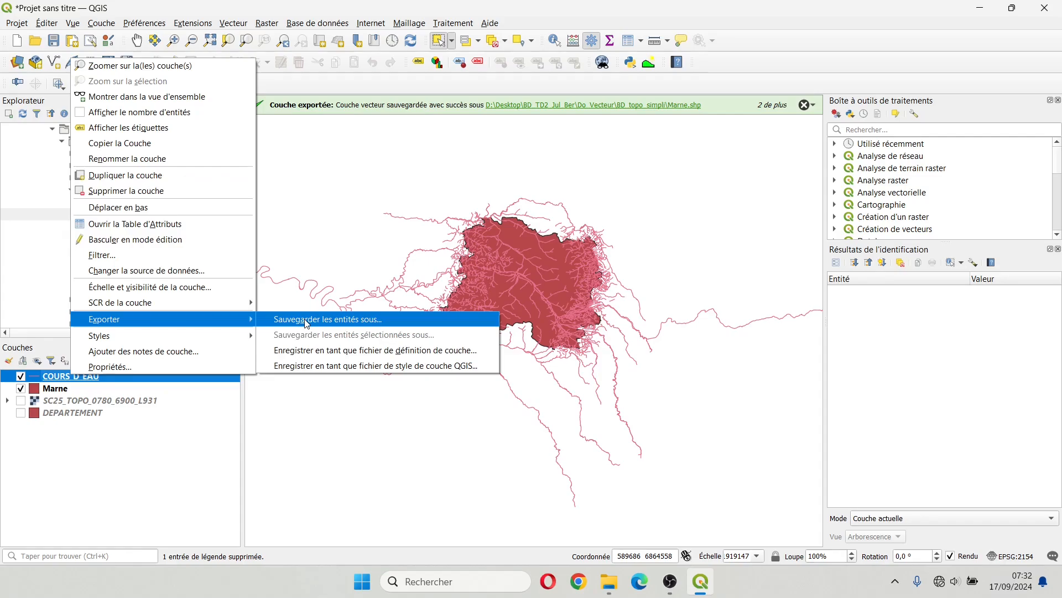
click(332, 319)
click(674, 153)
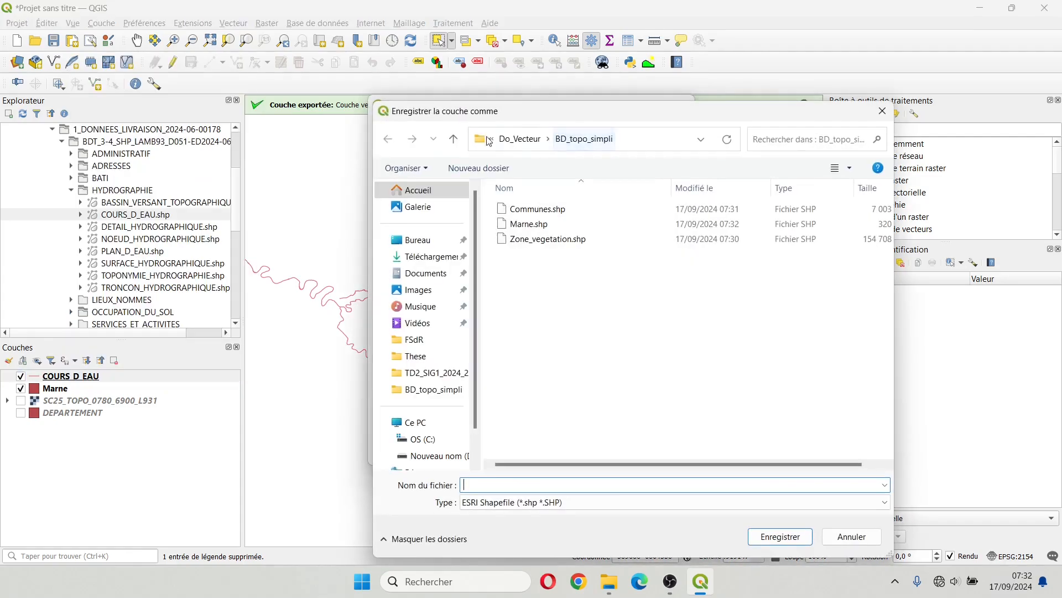
text(Cours_eau)
click(787, 539)
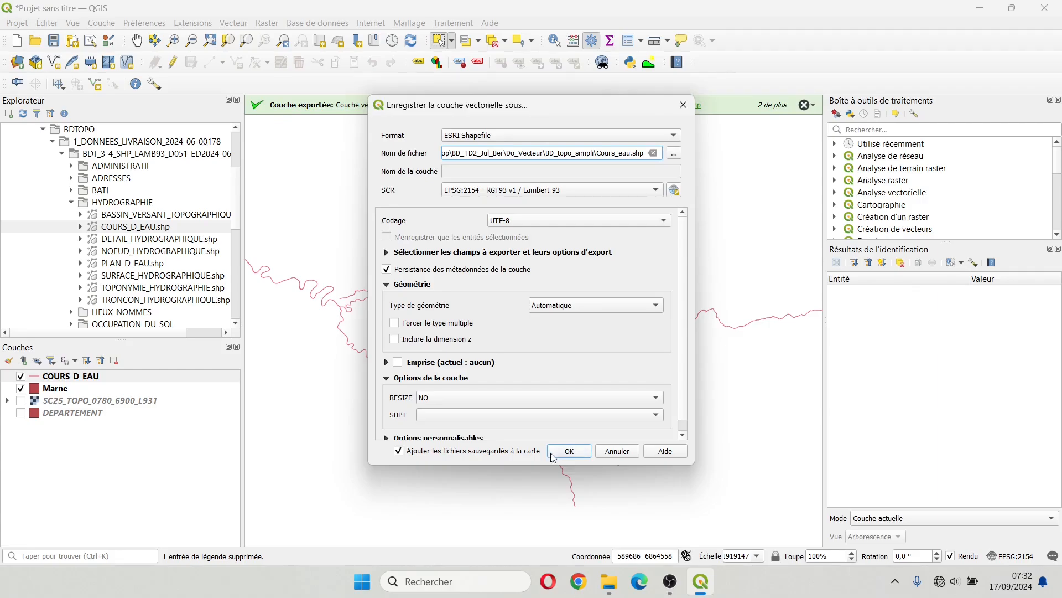
click(553, 455)
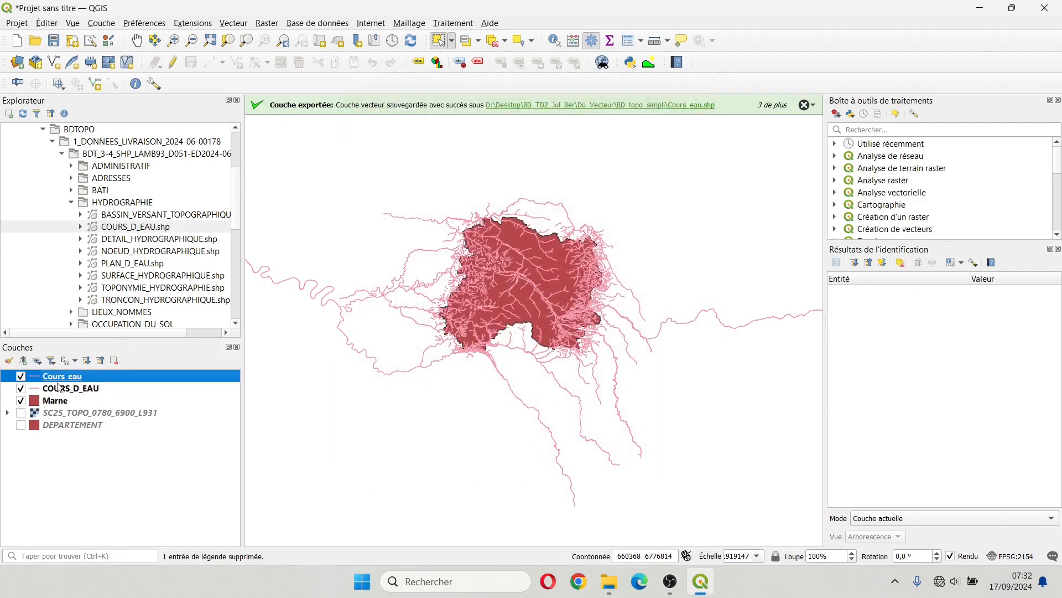
Step: Remove both the Cours_eau and COURS_D_EAU layers from the project
ctrl+click(60, 387)
right_click(60, 387)
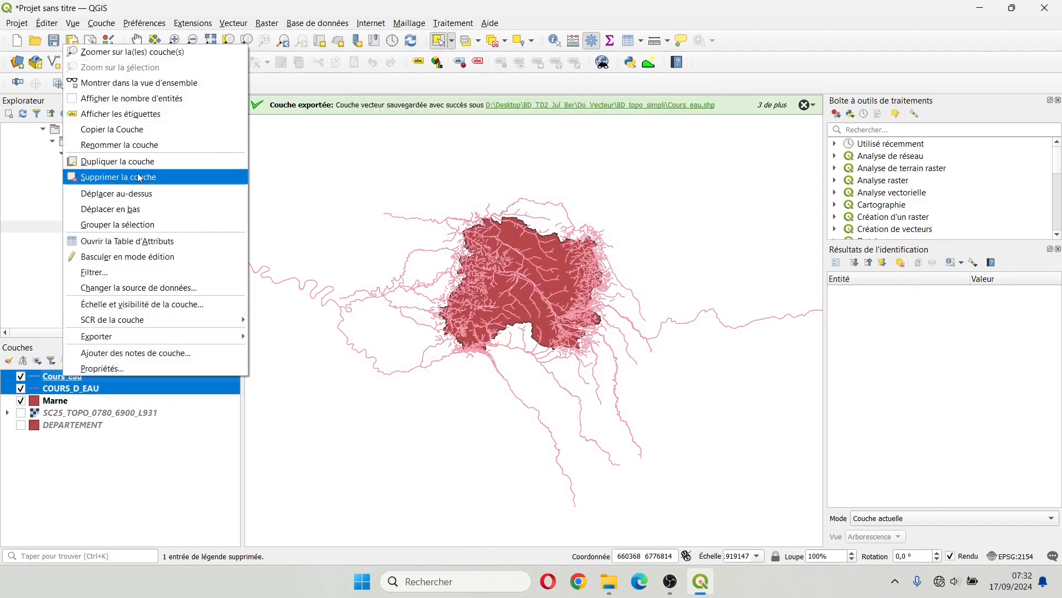
click(139, 177)
key(Return)
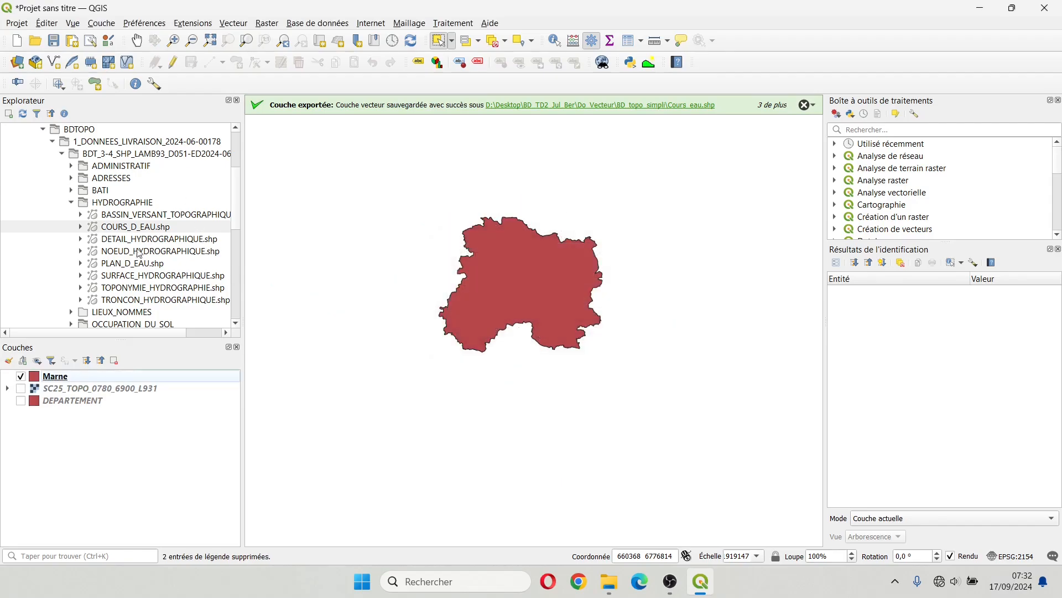
Step: Add TRONCON_DE_ROUTE.shp from the TRANSPORT folder to the project above the Marne layer
click(71, 203)
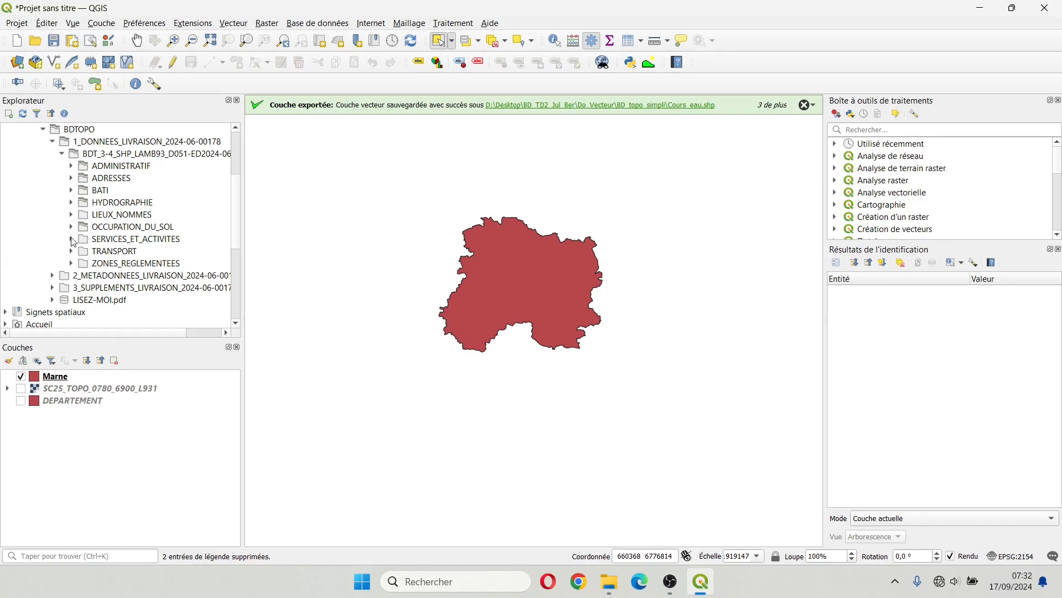
click(72, 240)
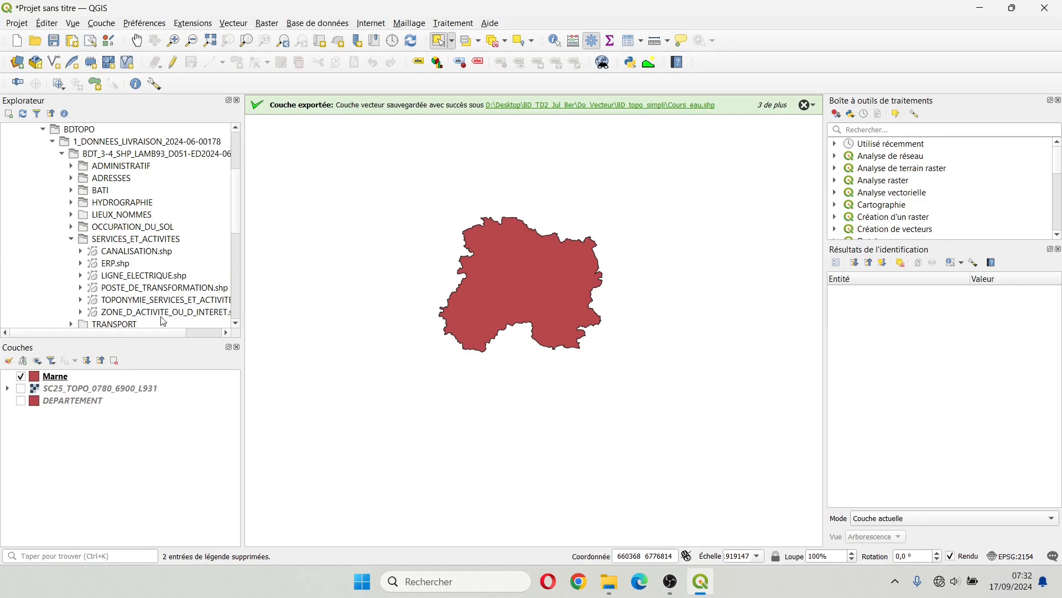
click(71, 240)
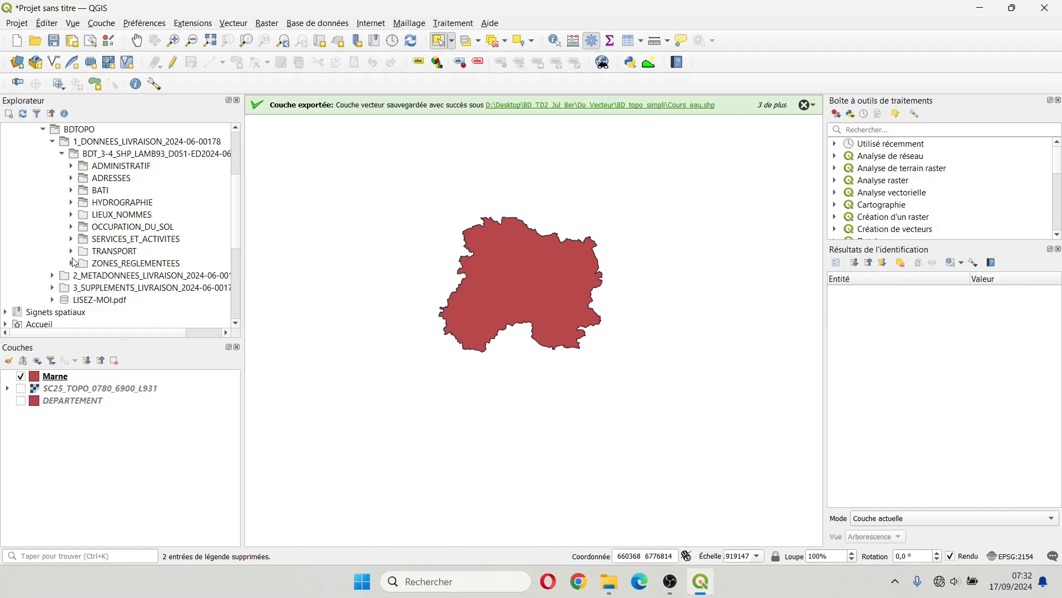
click(71, 251)
scroll(240, 215, down, 3)
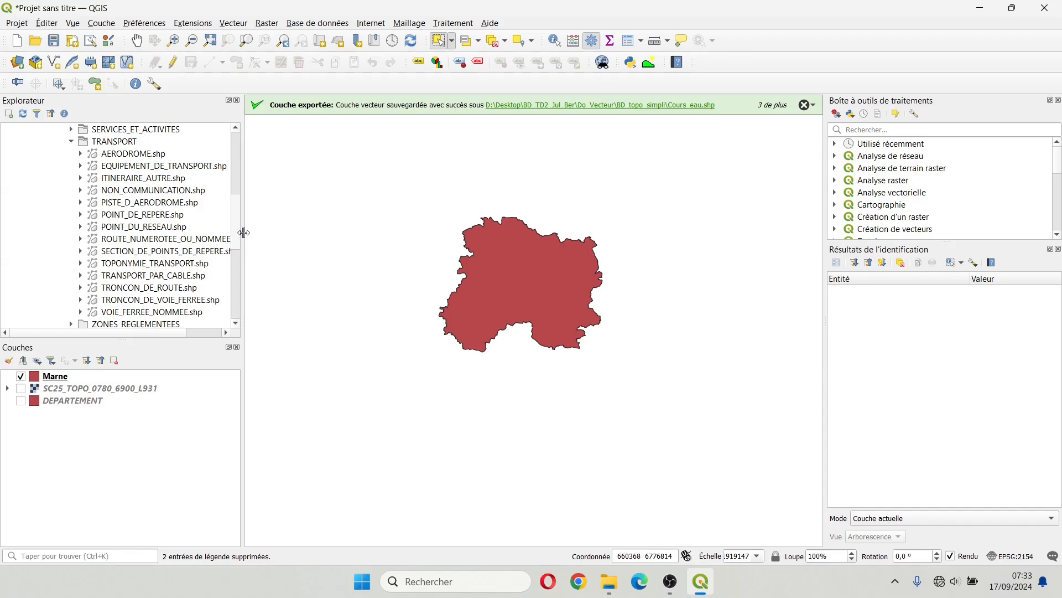
drag(172, 294, 113, 382)
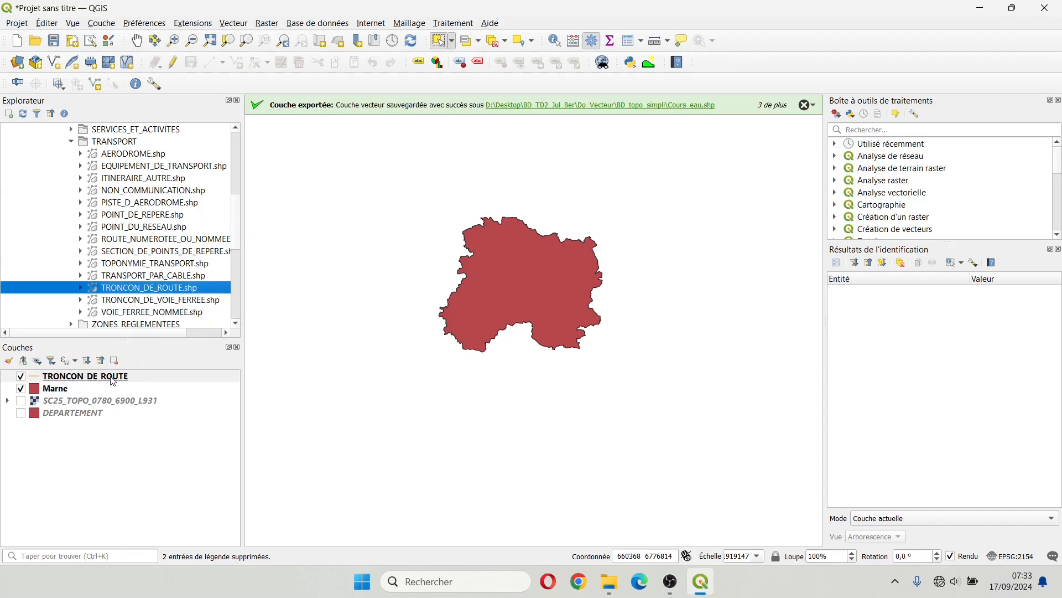
Step: Export all TRONCON_DE_ROUTE features as an ESRI Shapefile named routes in BD_topo_simpli, and hide the source layer
right_click(84, 379)
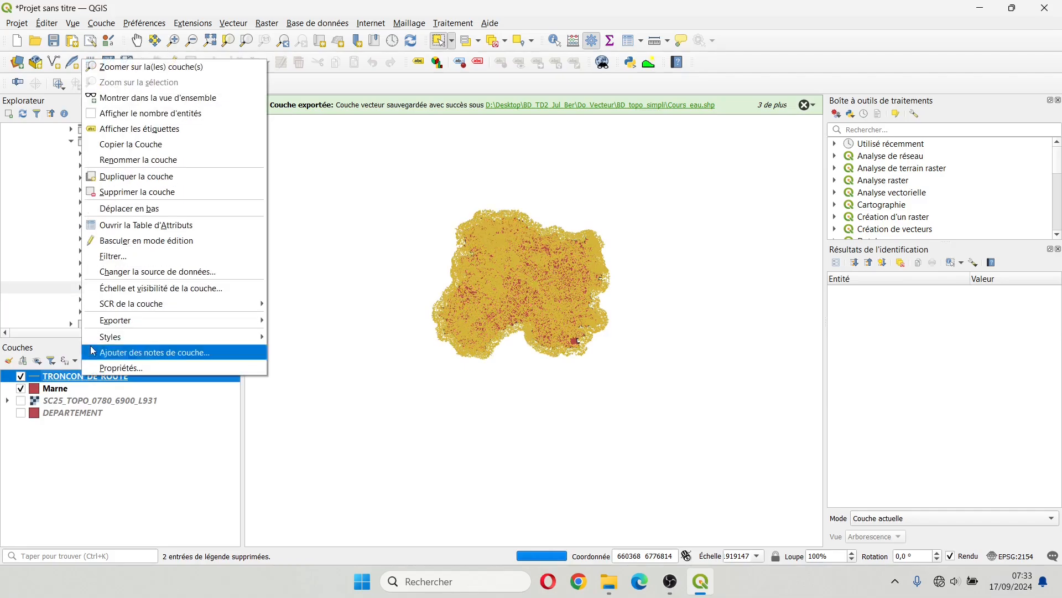
mouse_move(154, 323)
click(304, 321)
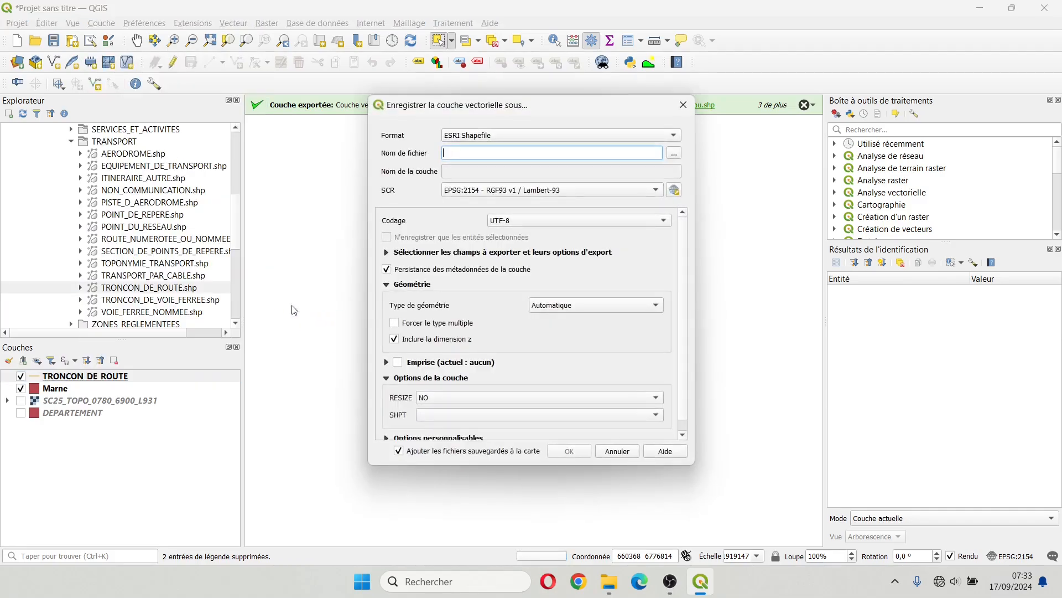
click(673, 157)
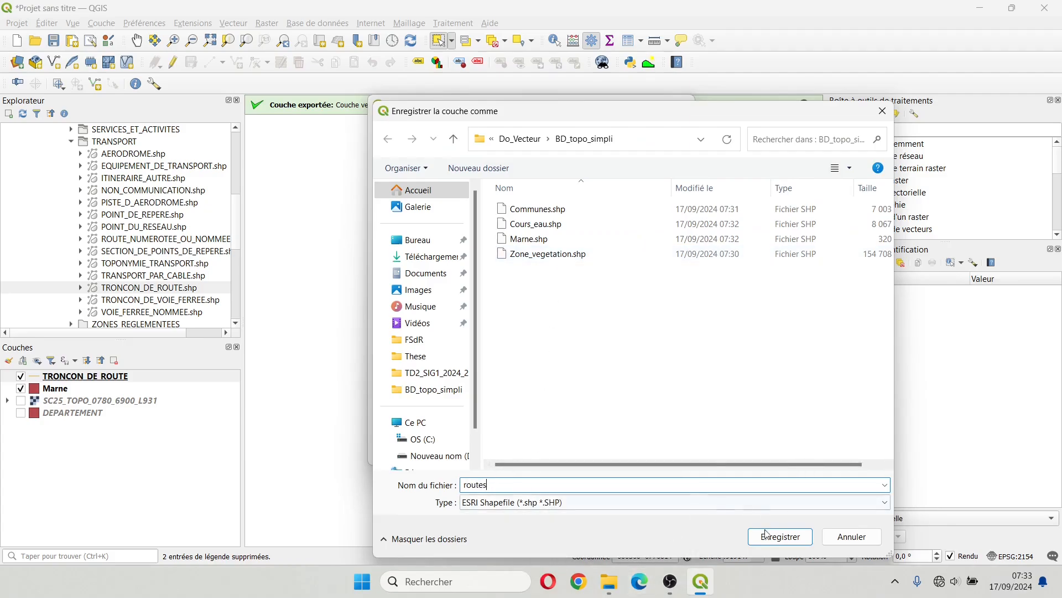
click(795, 541)
click(568, 451)
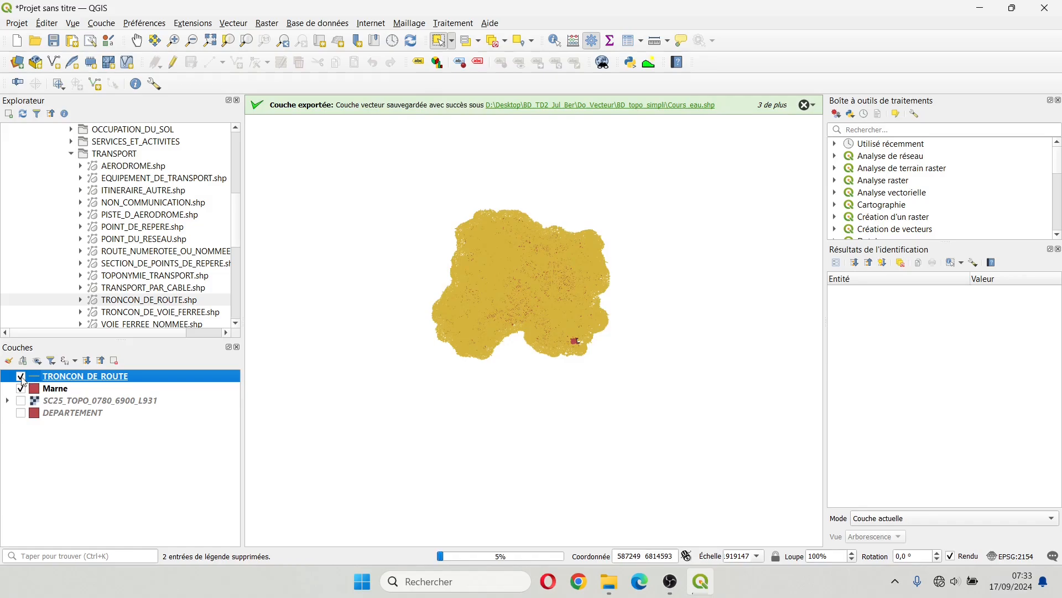
click(21, 377)
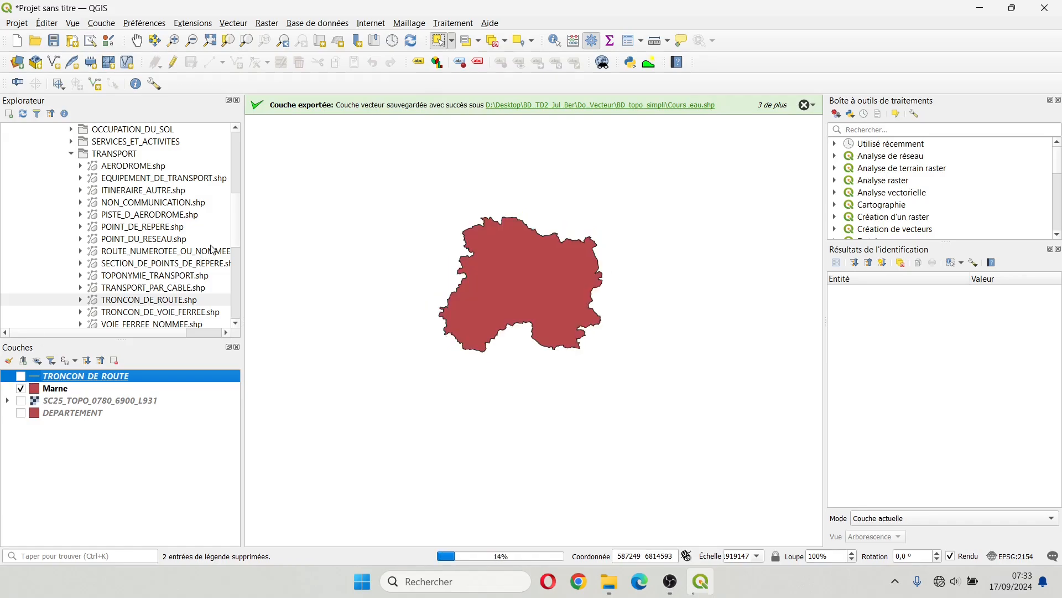
Step: Examine the shapefiles available in the BDTOPO theme folders, including ZONES_REGLEMENTEES, SERVICES_ET_ACTIVITES, LIEUX_NOMMES, HYDROGRAPHIE and BATI
scroll(235, 236, down, 2)
click(227, 238)
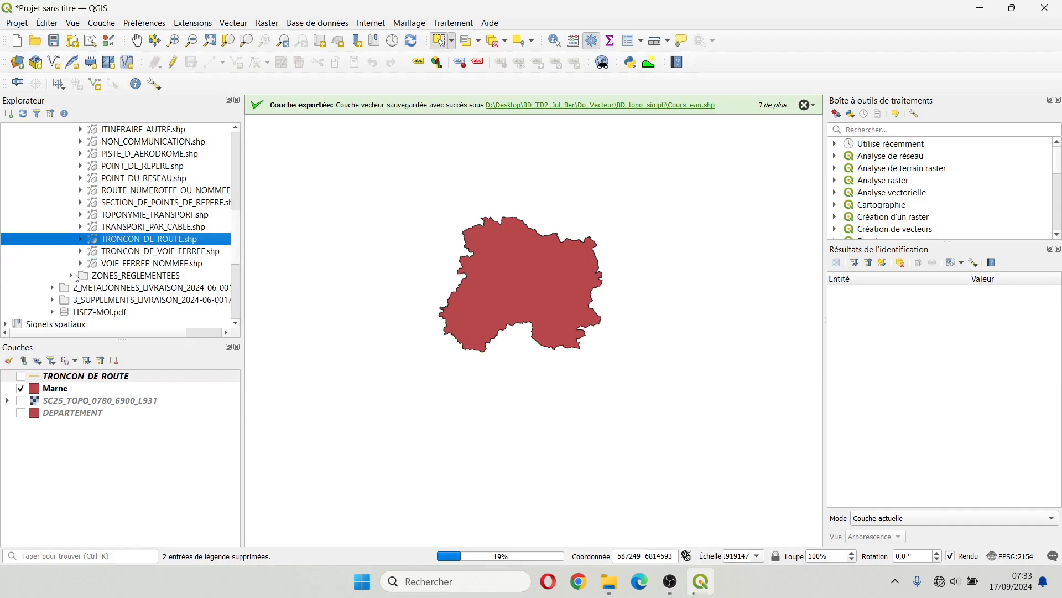
click(72, 276)
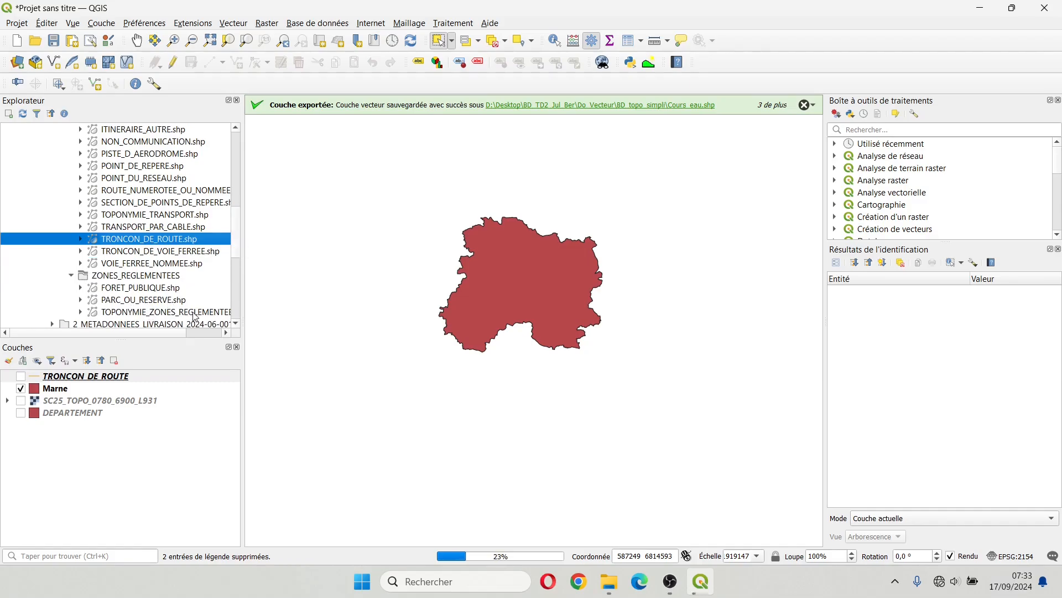
drag(238, 230, 231, 206)
click(71, 190)
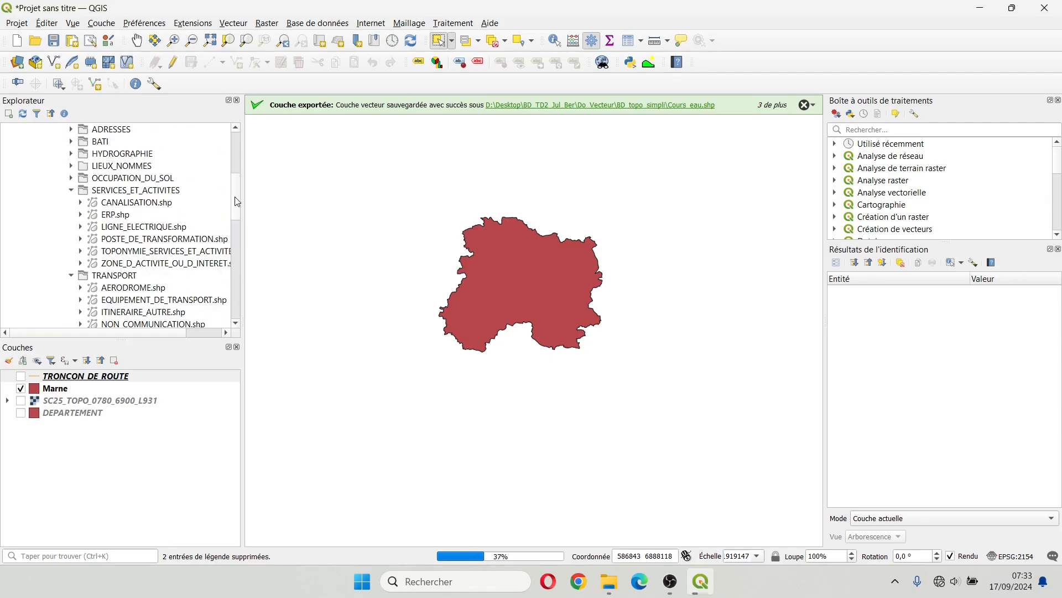
scroll(235, 184, up, 2)
click(71, 251)
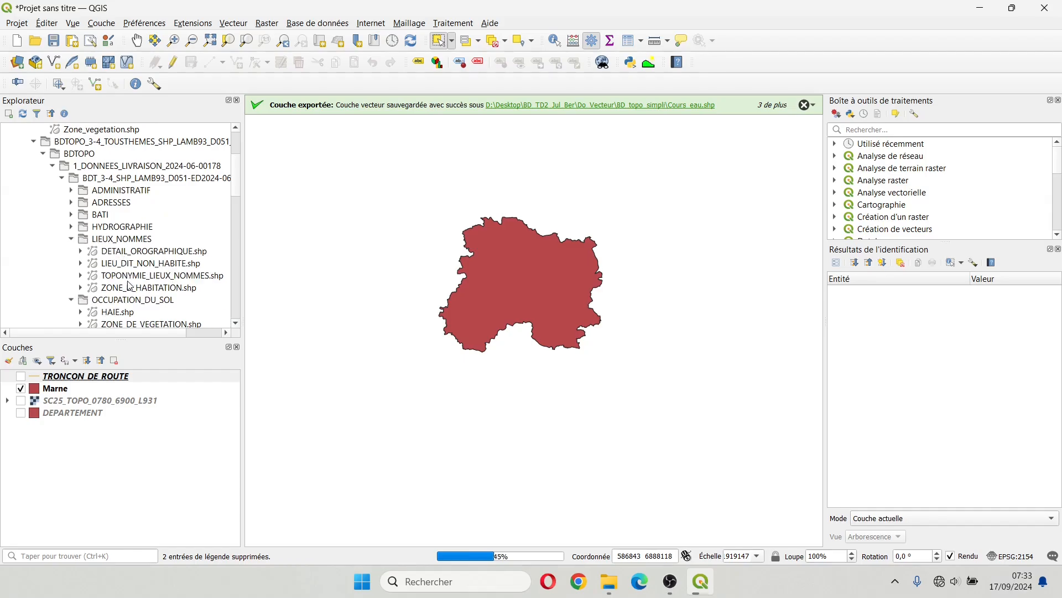
double_click(89, 227)
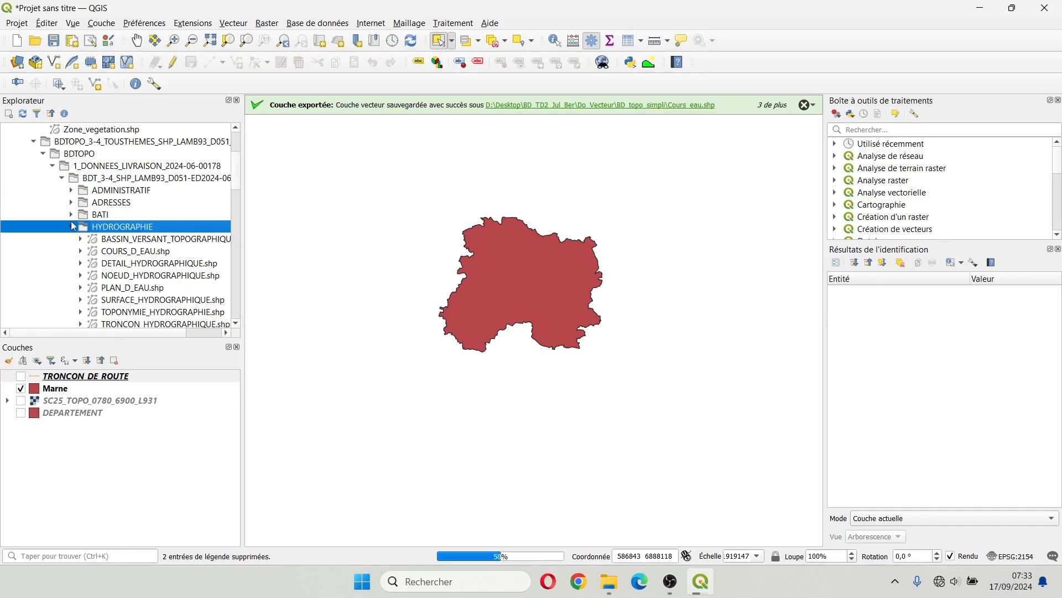
scroll(238, 177, down, 2)
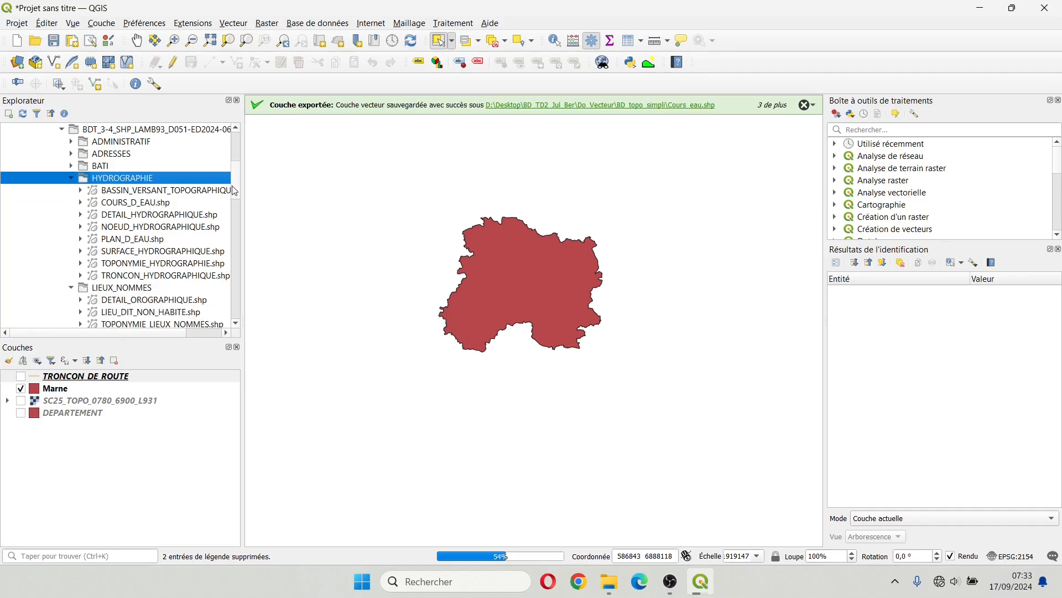
scroll(124, 200, up, 1)
click(71, 202)
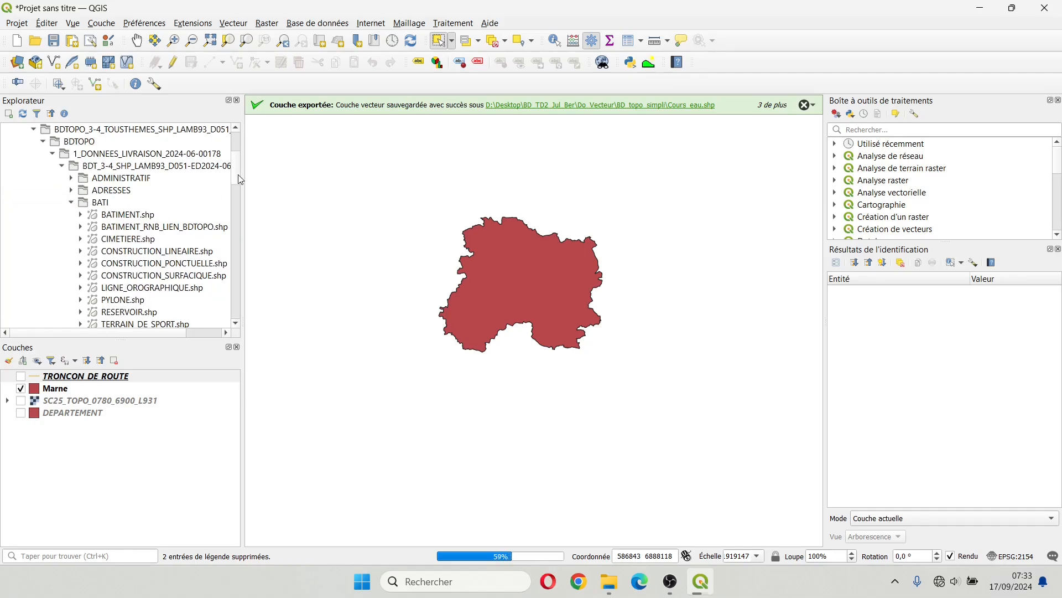
scroll(239, 179, down, 2)
scroll(238, 183, down, 2)
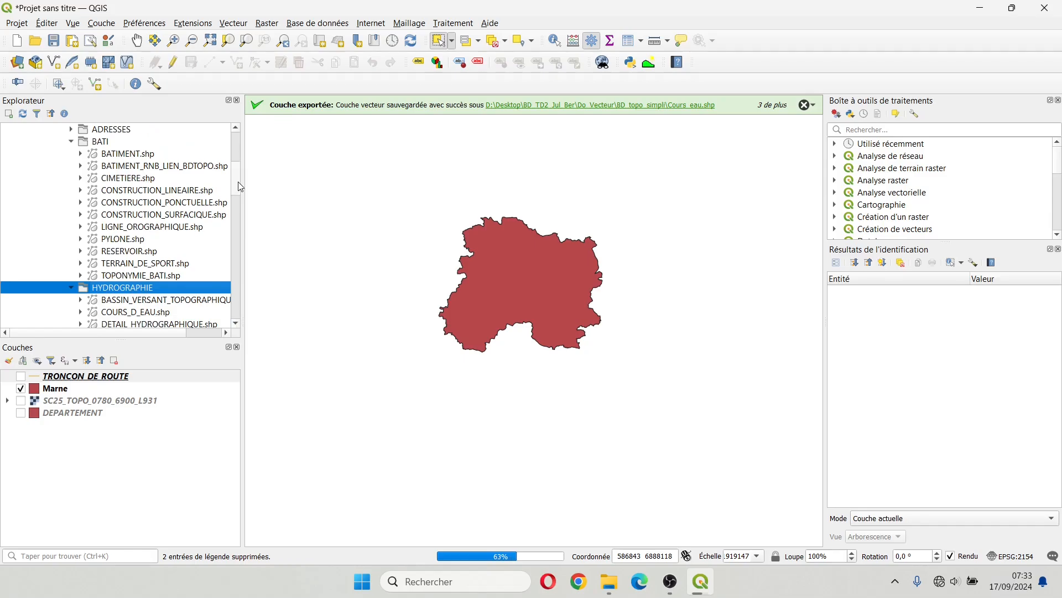
scroll(238, 180, up, 2)
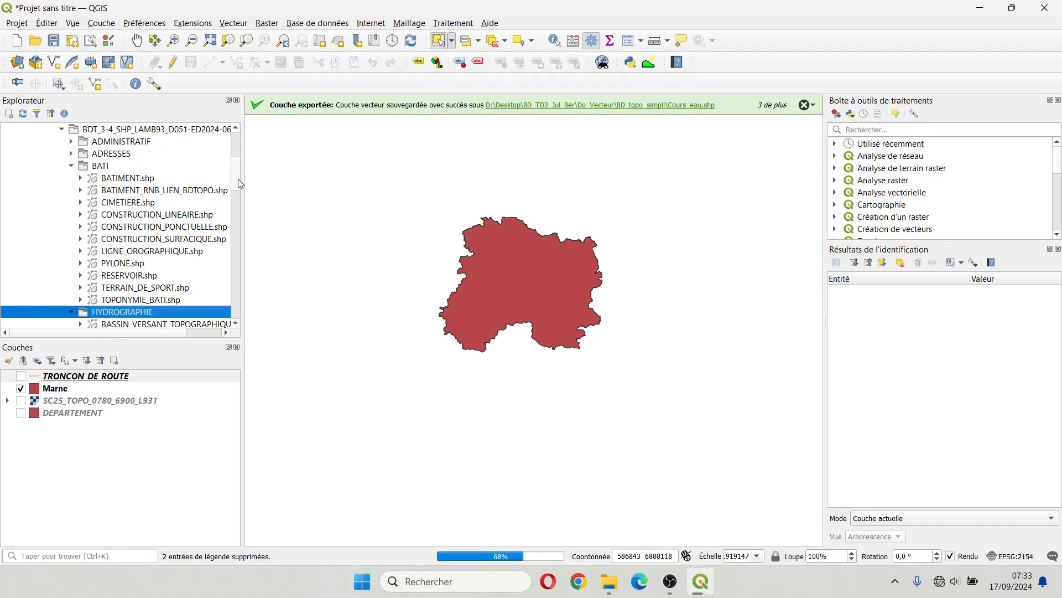
scroll(238, 178, up, 1)
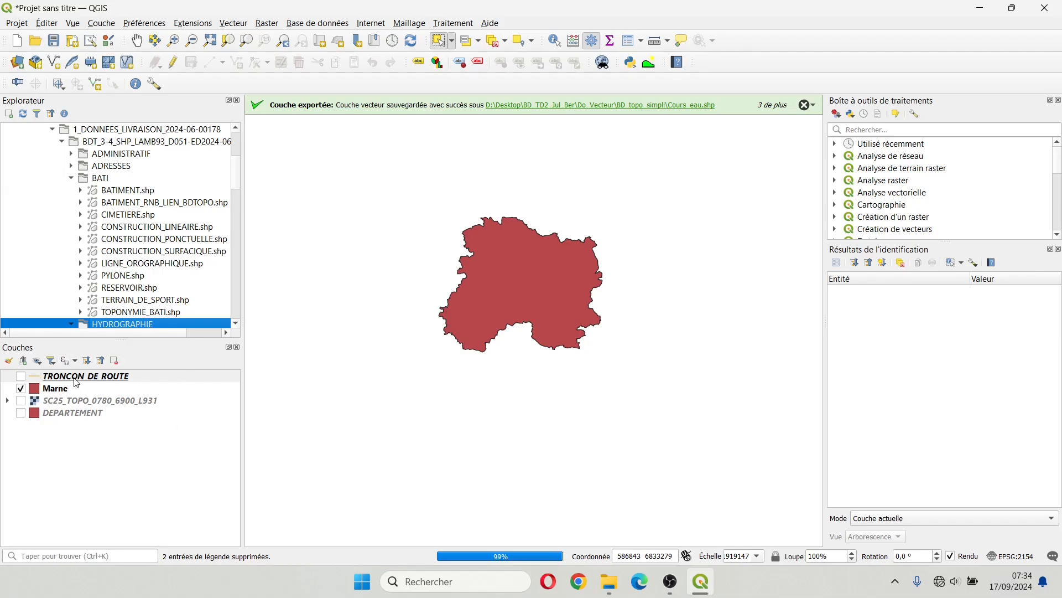
Step: Remove both the routes and TRONCON_DE_ROUTE layers from the project
click(21, 377)
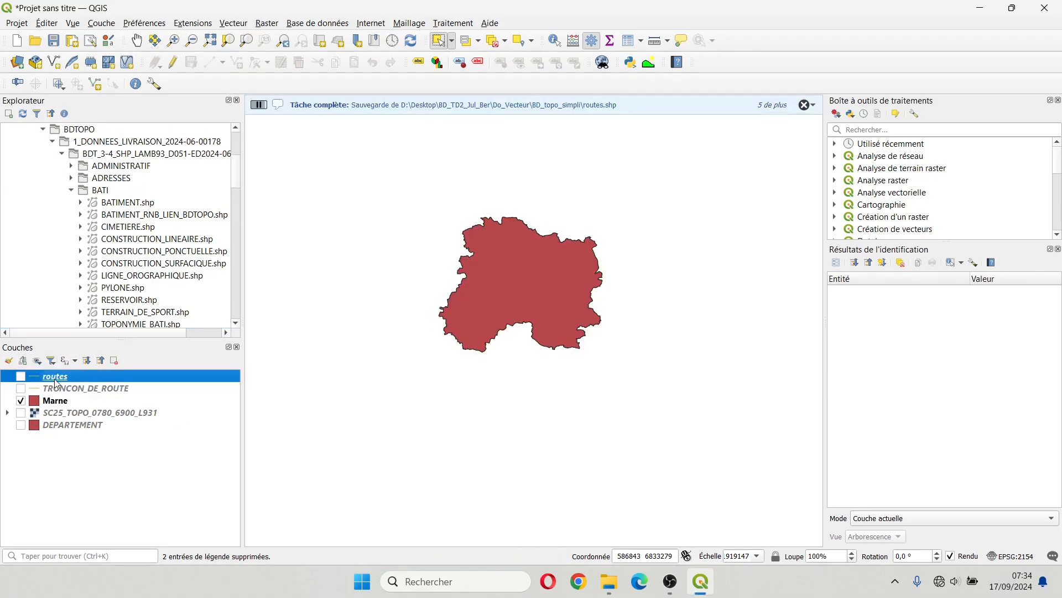
right_click(55, 378)
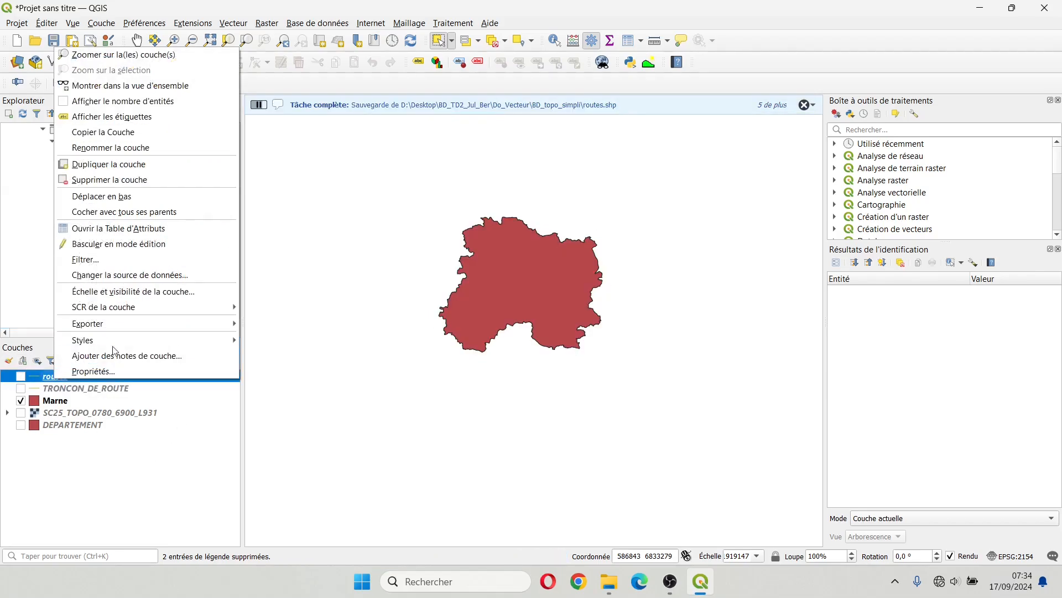
ctrl+click(65, 394)
right_click(61, 388)
click(111, 160)
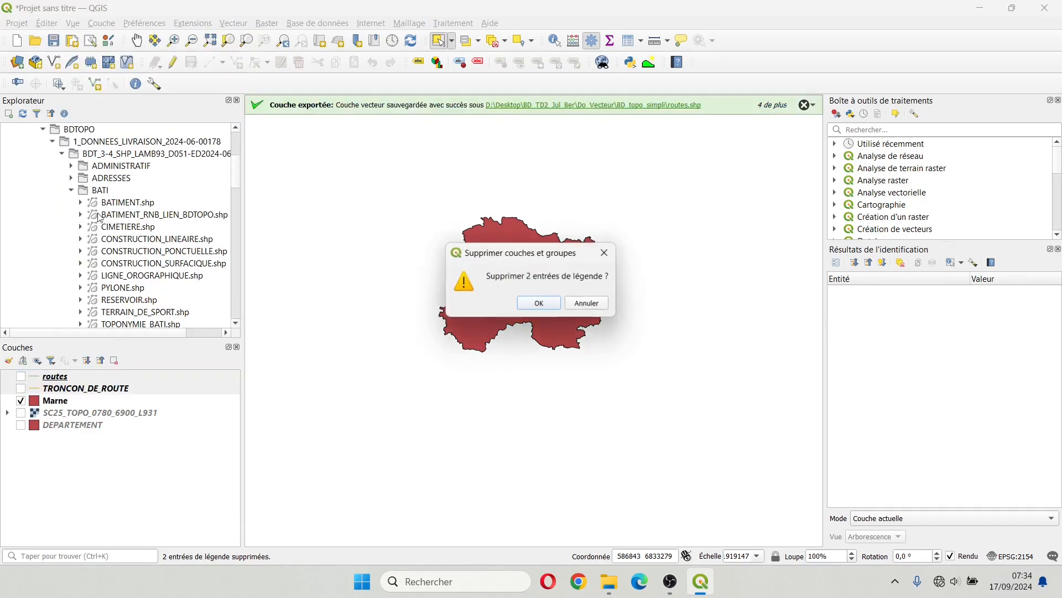
click(553, 304)
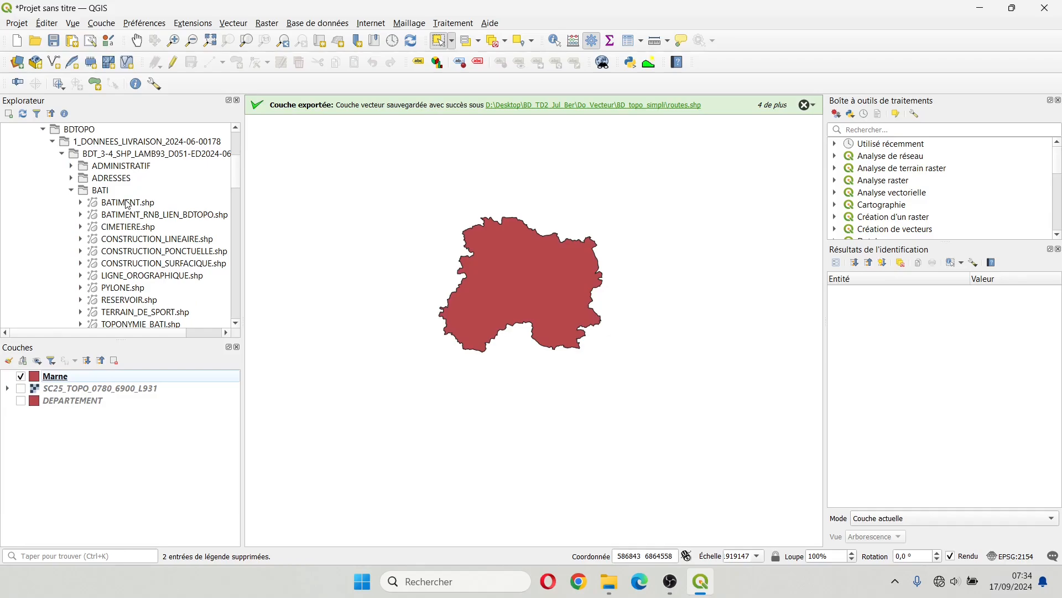
Step: Add BATIMENT.shp as a hidden layer and export it as an ESRI Shapefile named batiment in BD_topo_simpli, without adding the export to the map
drag(127, 204, 57, 378)
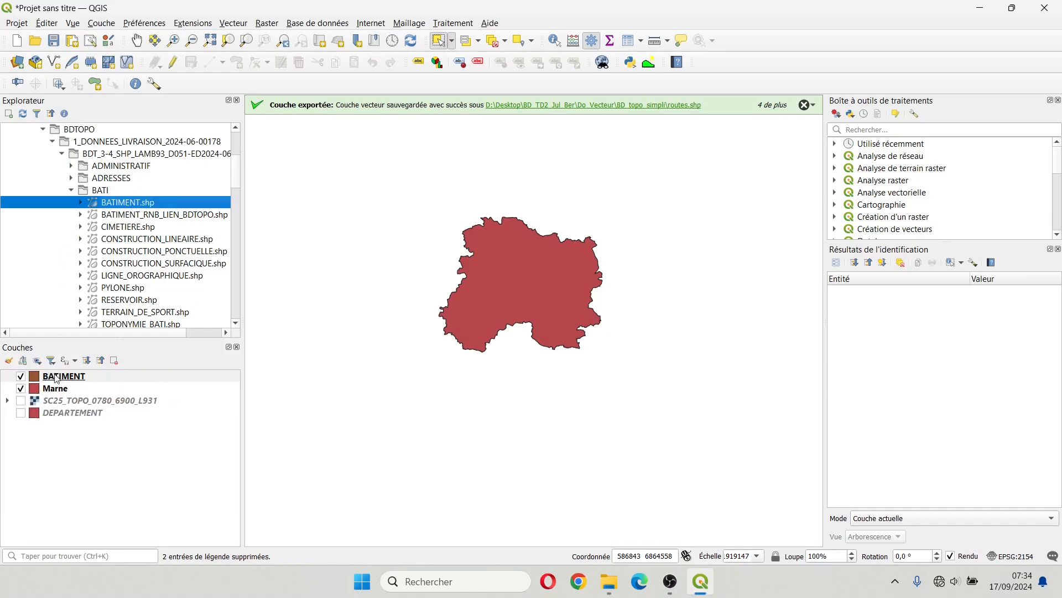
click(21, 376)
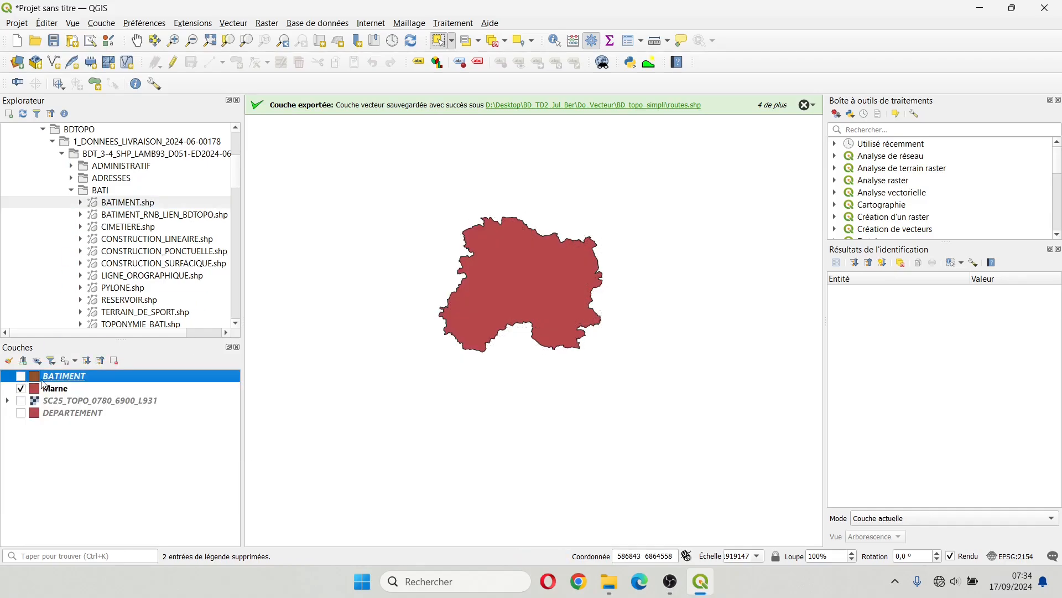
right_click(44, 382)
mouse_move(98, 316)
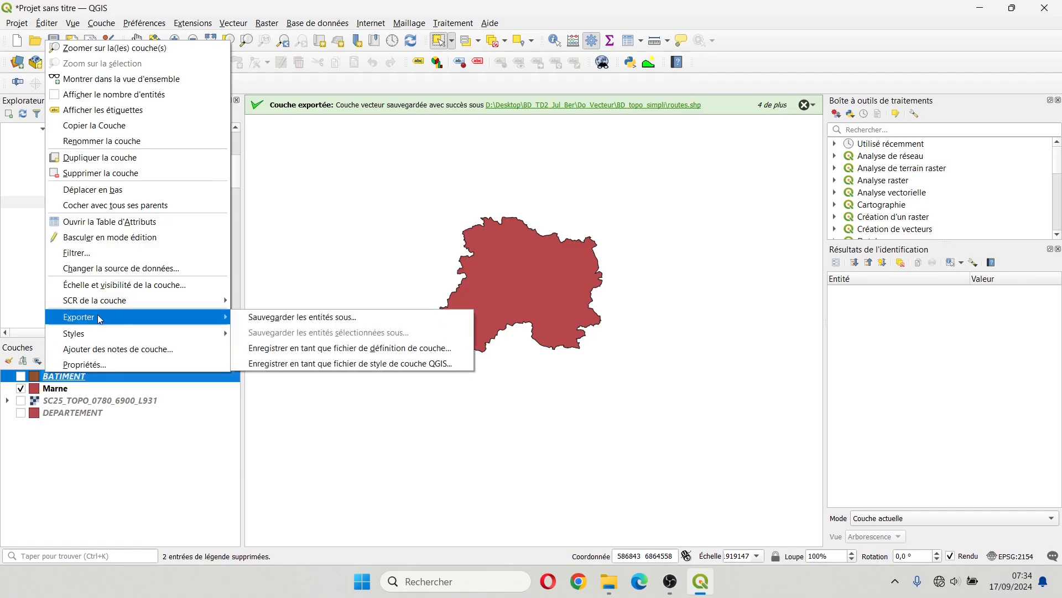
click(271, 318)
click(674, 153)
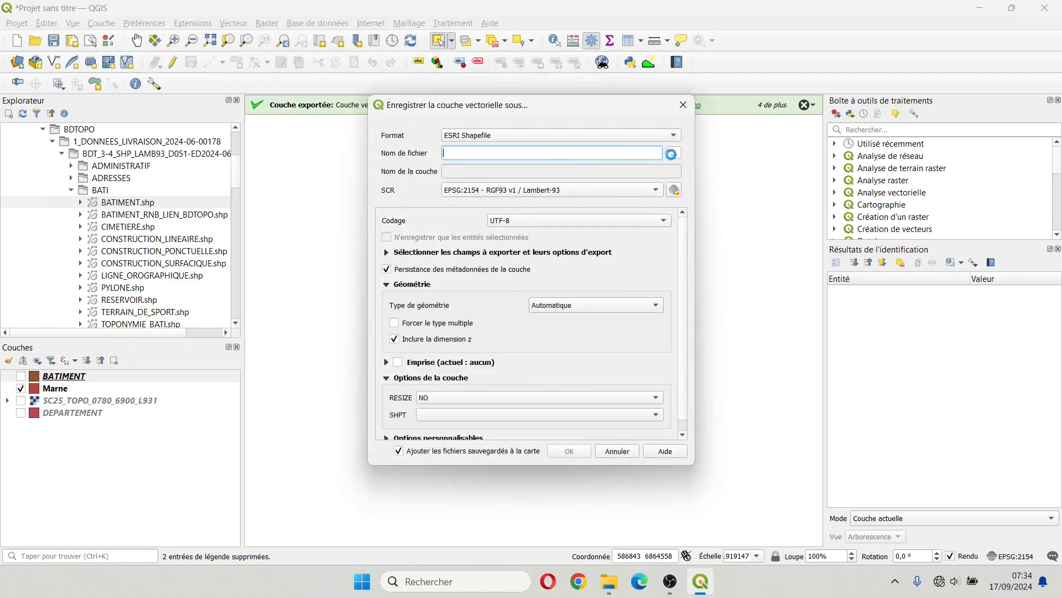
text(batimen)
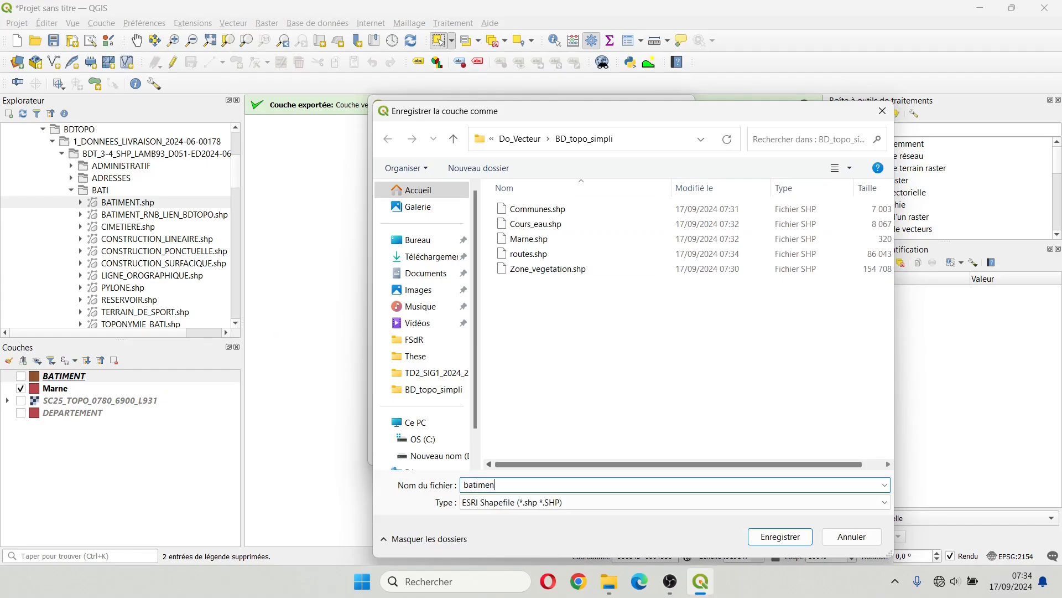
text(t)
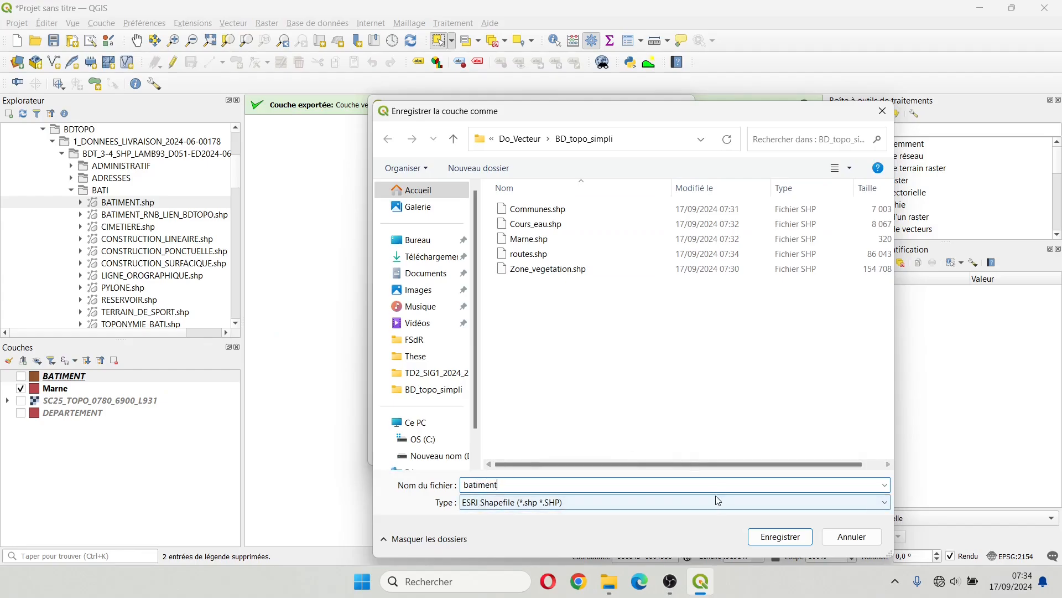
click(796, 538)
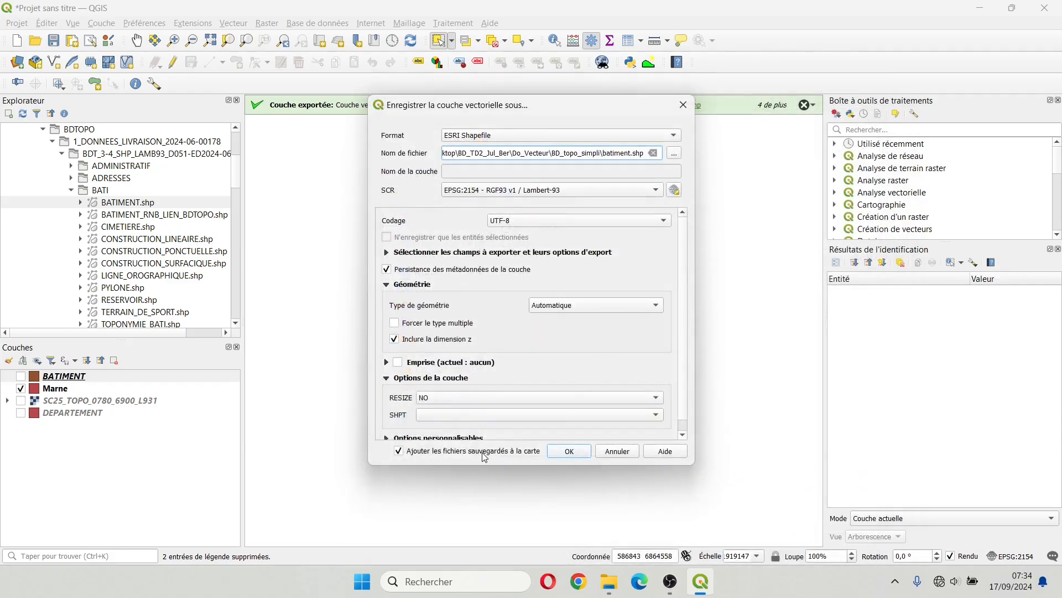
click(398, 453)
click(568, 451)
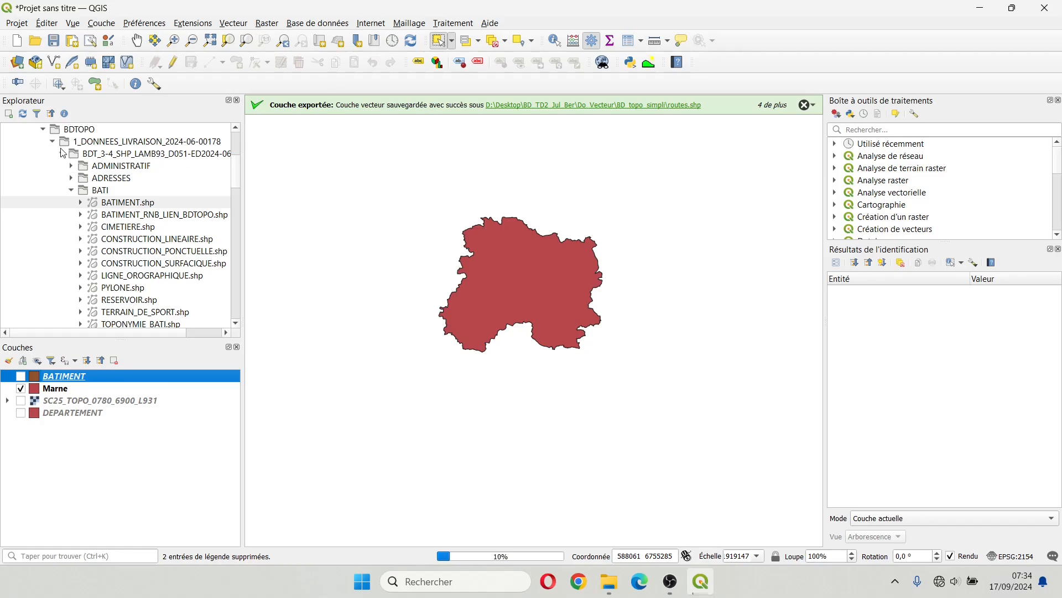
Step: Collapse the BDTOPO source folder and bring the contents of BD_topo_simpli into view
click(53, 141)
click(44, 130)
scroll(49, 166, up, 4)
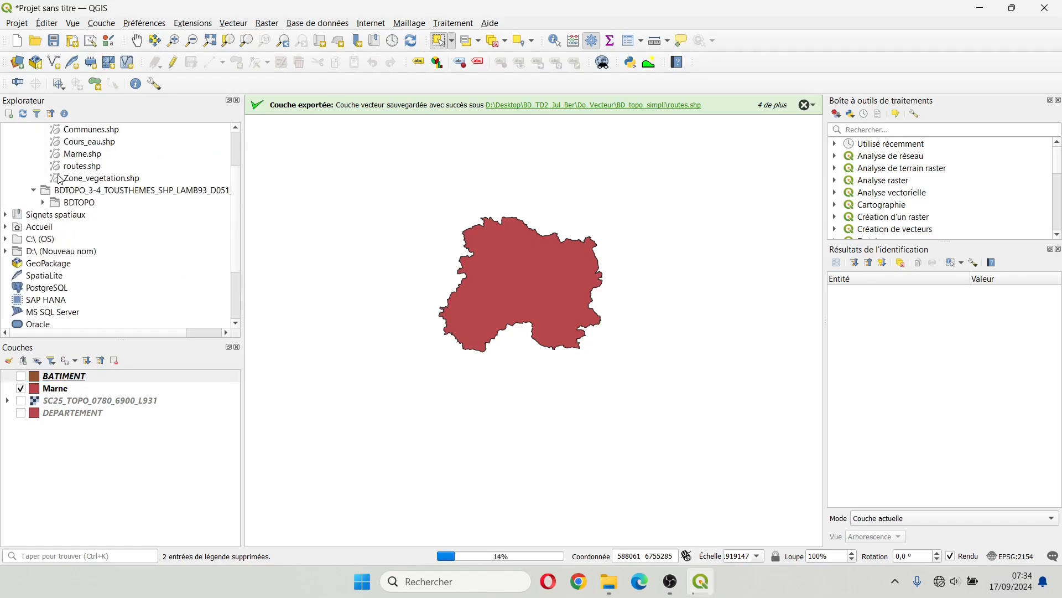
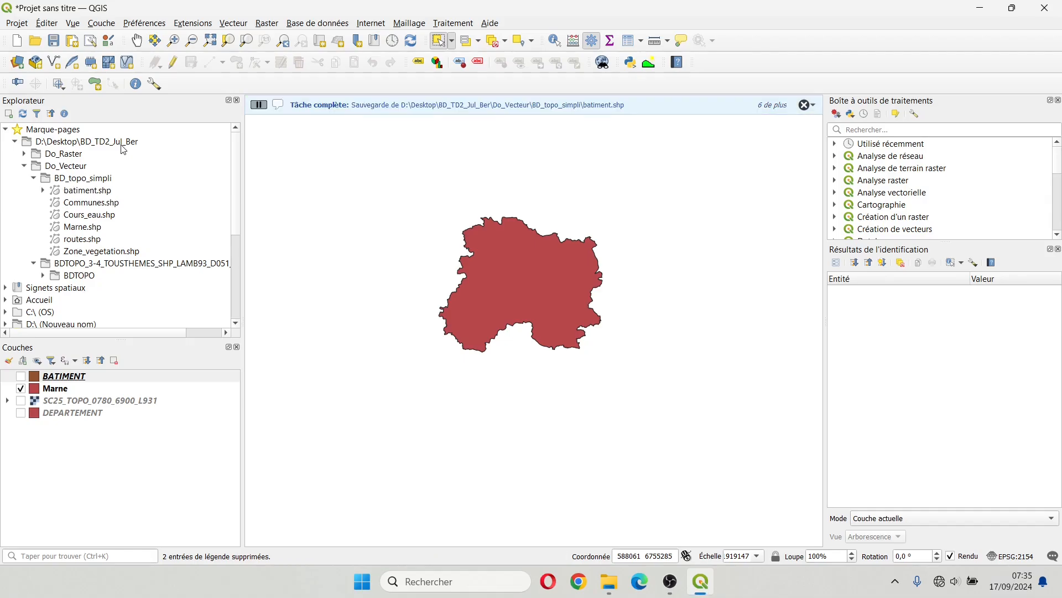
Step: Hide the Marne layer on the map
right_click(98, 264)
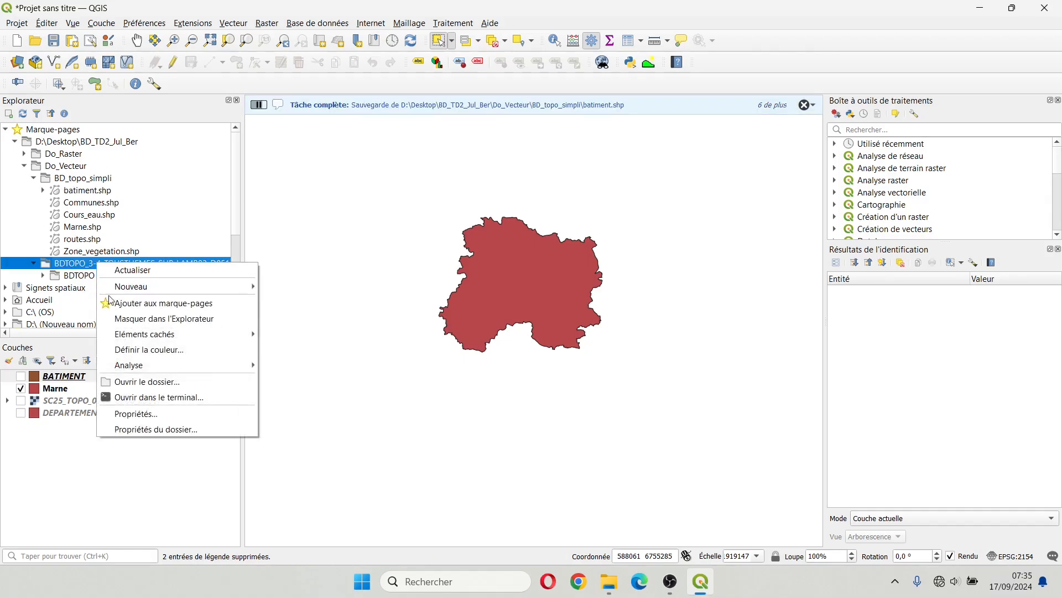
mouse_move(206, 366)
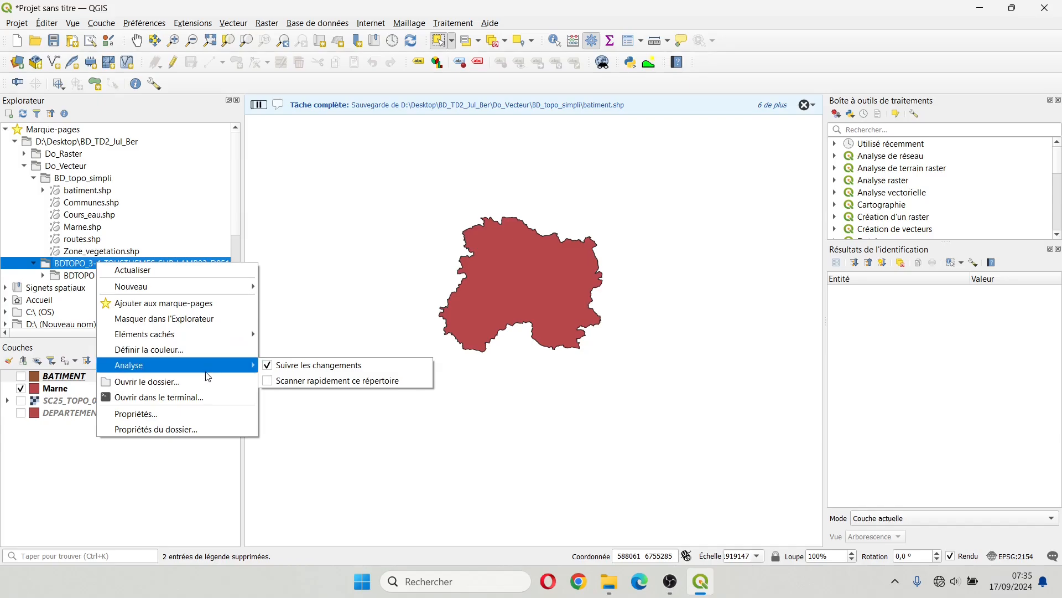
click(19, 381)
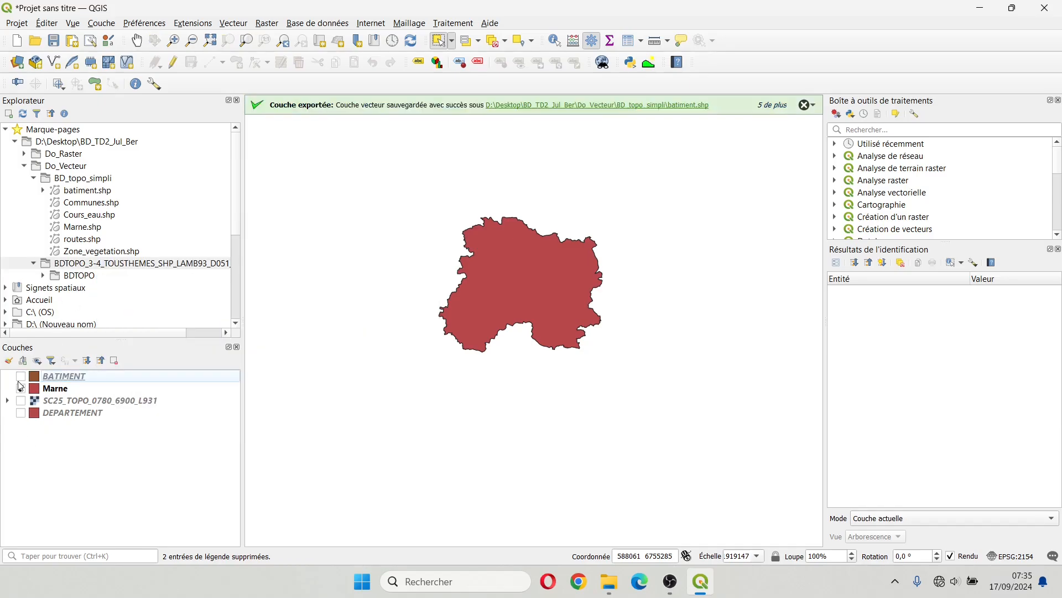
click(20, 388)
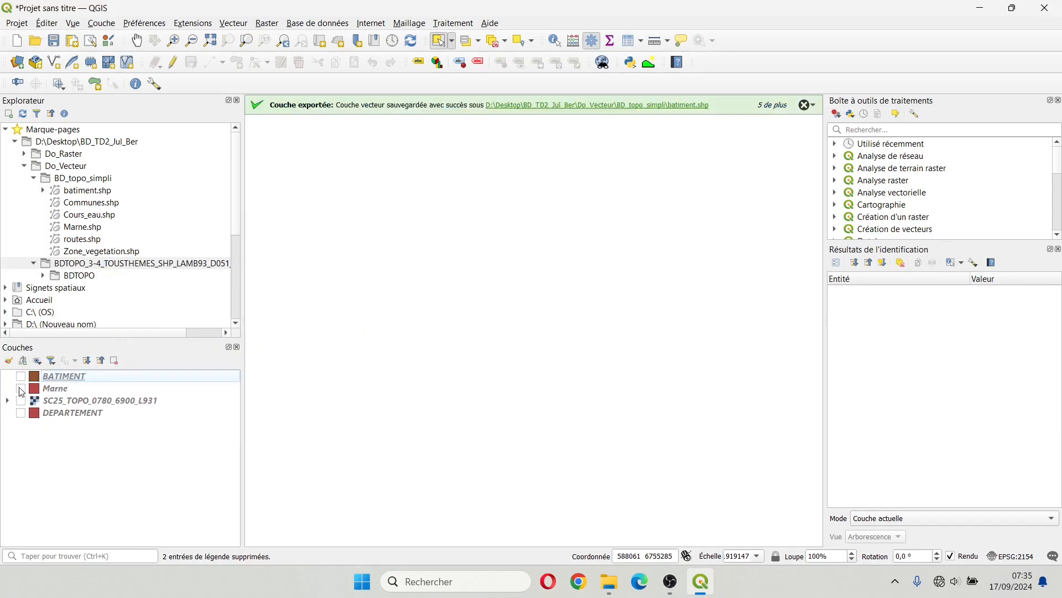
Step: Check the file options offered for BATIMENT.shp in the BATI folder, and collapse the whole BDTOPO_3-4_TOUSTHEMES source folder
right_click(87, 266)
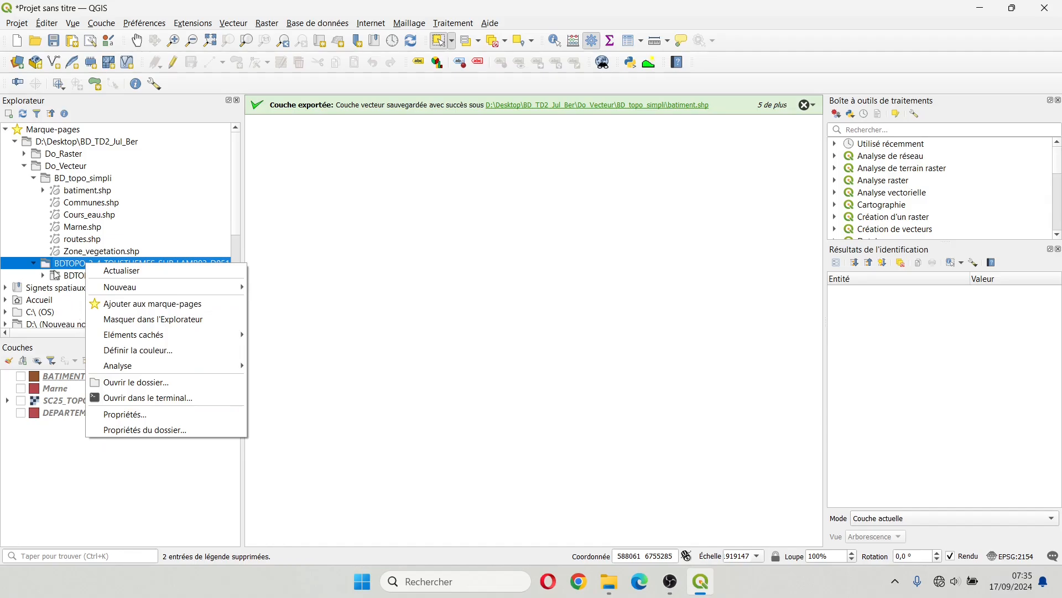
click(42, 277)
click(53, 288)
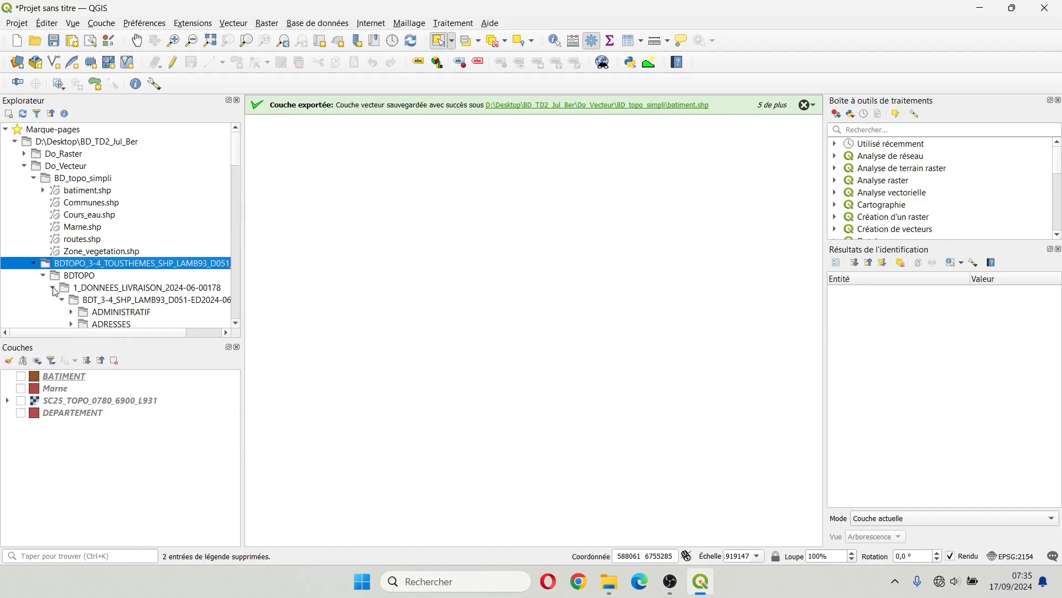
scroll(75, 312, down, 1)
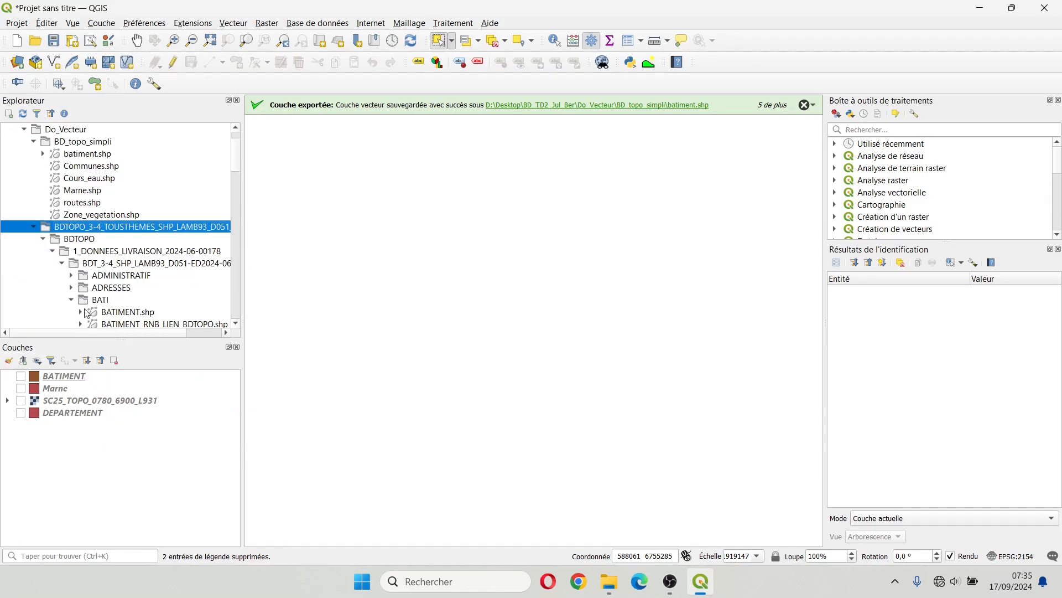
right_click(108, 313)
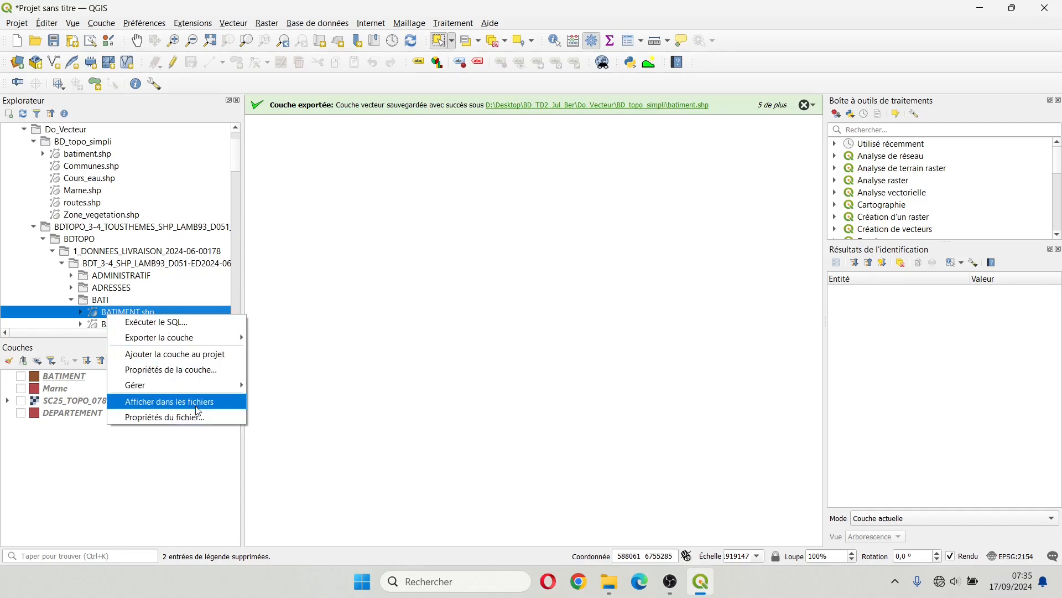
click(174, 462)
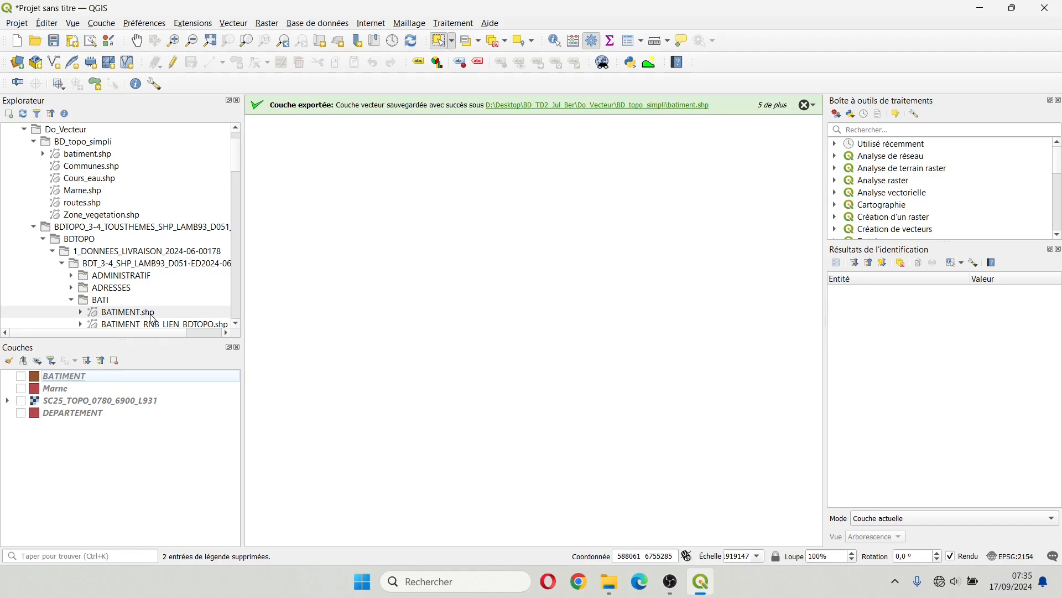
click(34, 227)
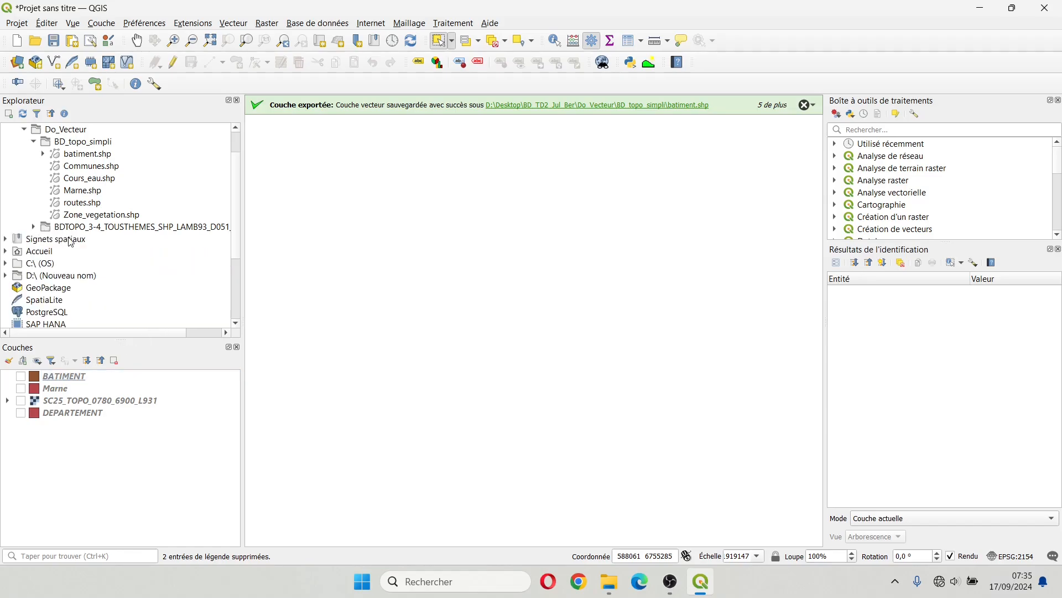
Step: Remove the BATIMENT and Marne layers together from the project, confirming the deletion
click(46, 381)
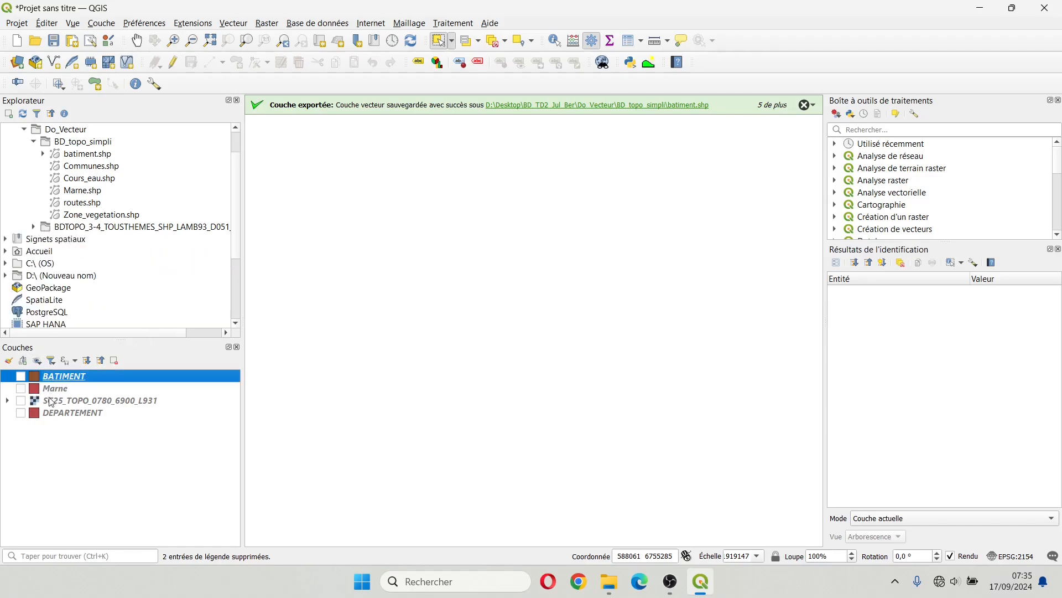
ctrl+click(46, 394)
right_click(47, 392)
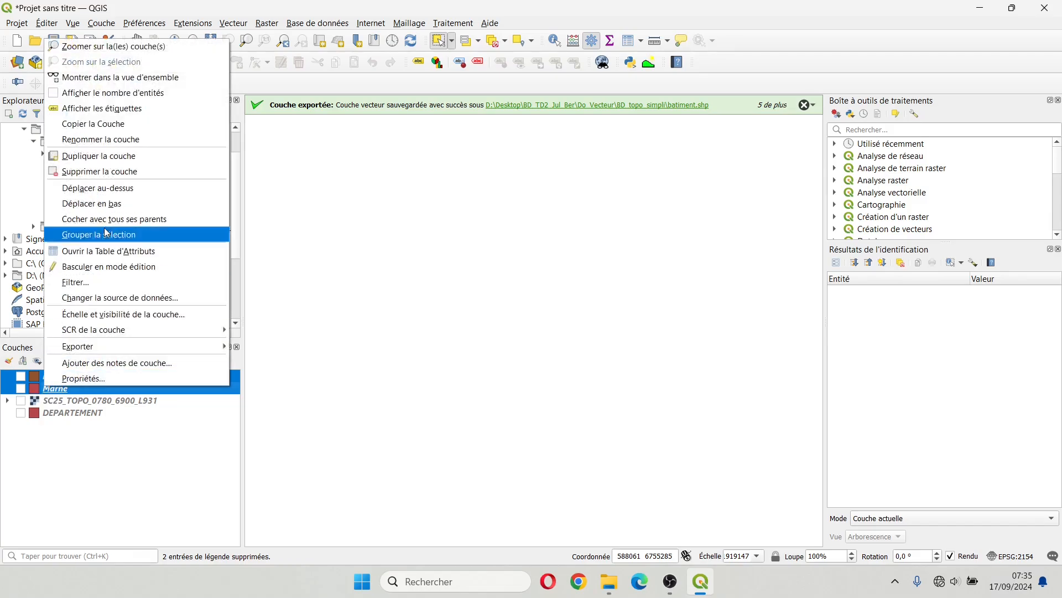
click(102, 181)
right_click(52, 377)
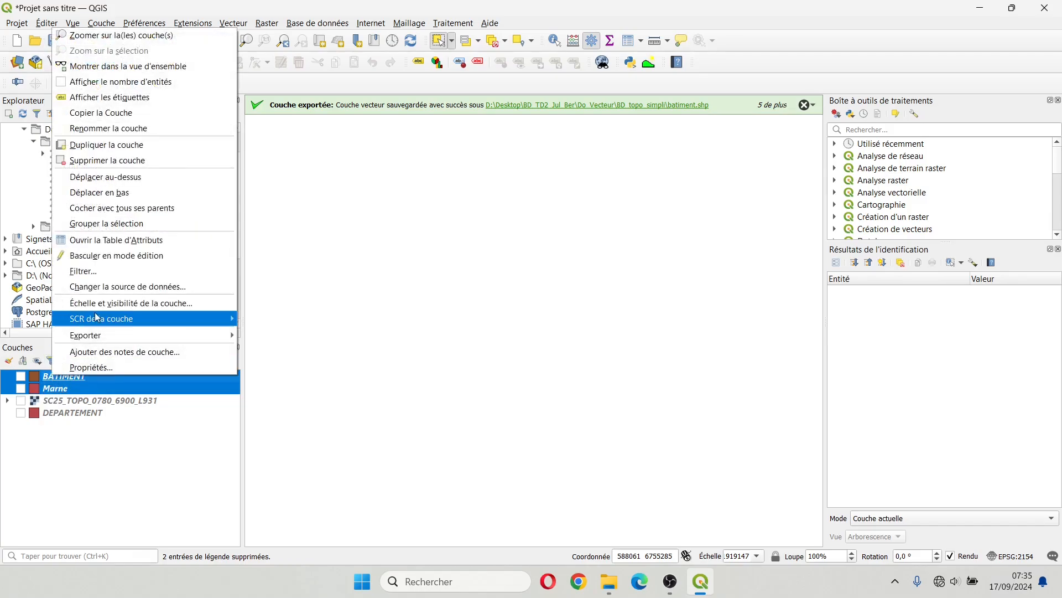
click(107, 160)
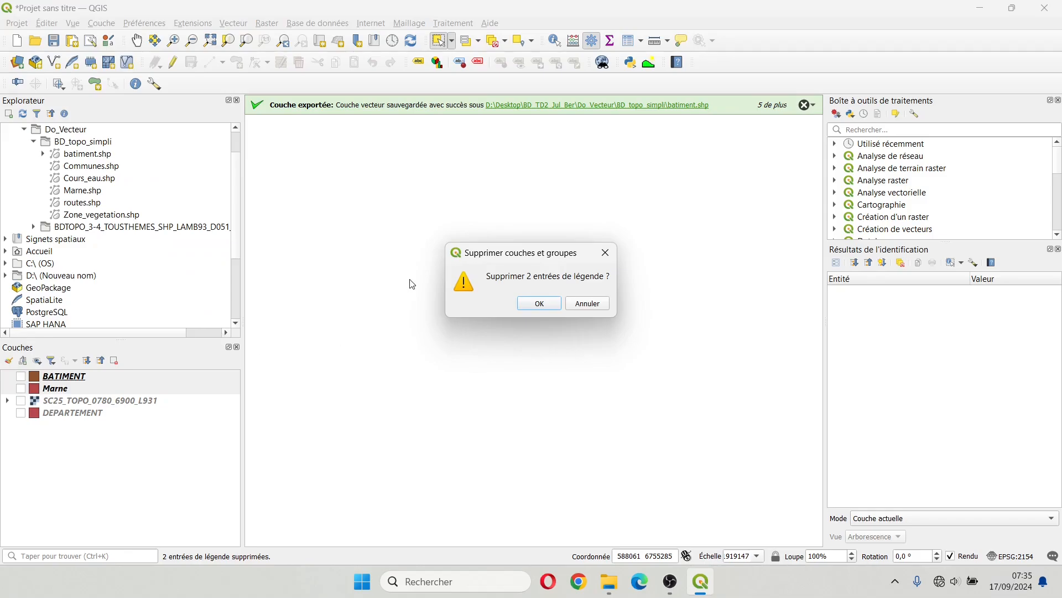
click(539, 303)
Step: Remove the DEPARTEMENT layer from the project, leaving the SC25_TOPO raster in place
right_click(58, 388)
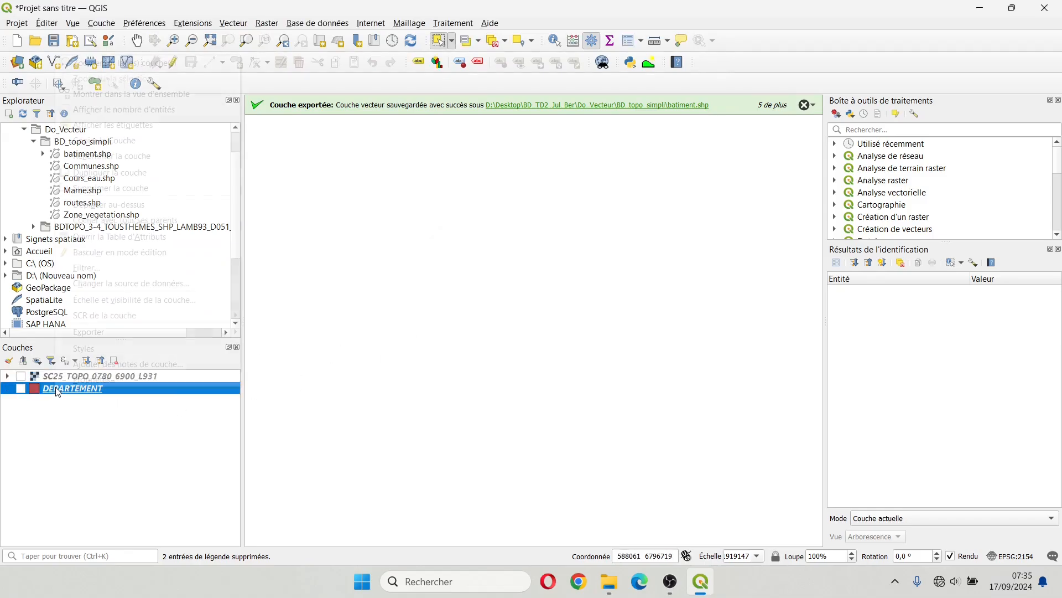
click(105, 188)
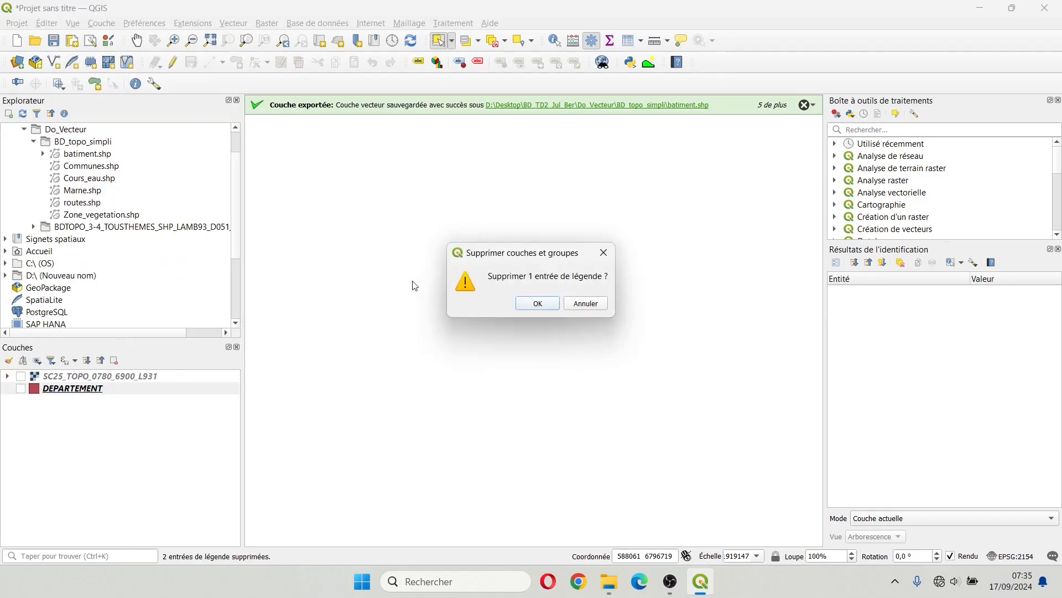
click(538, 303)
Step: Uncover the desktop to look at the BD_TD2_Jul_Ber folder, and maximize the QGIS window again
click(101, 226)
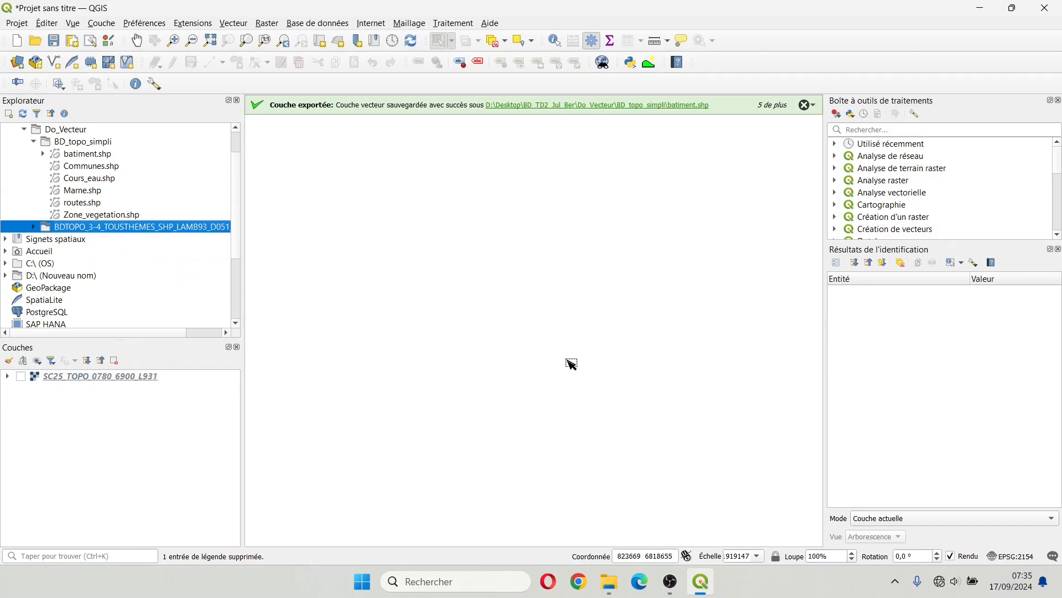
scroll(144, 279, up, 1)
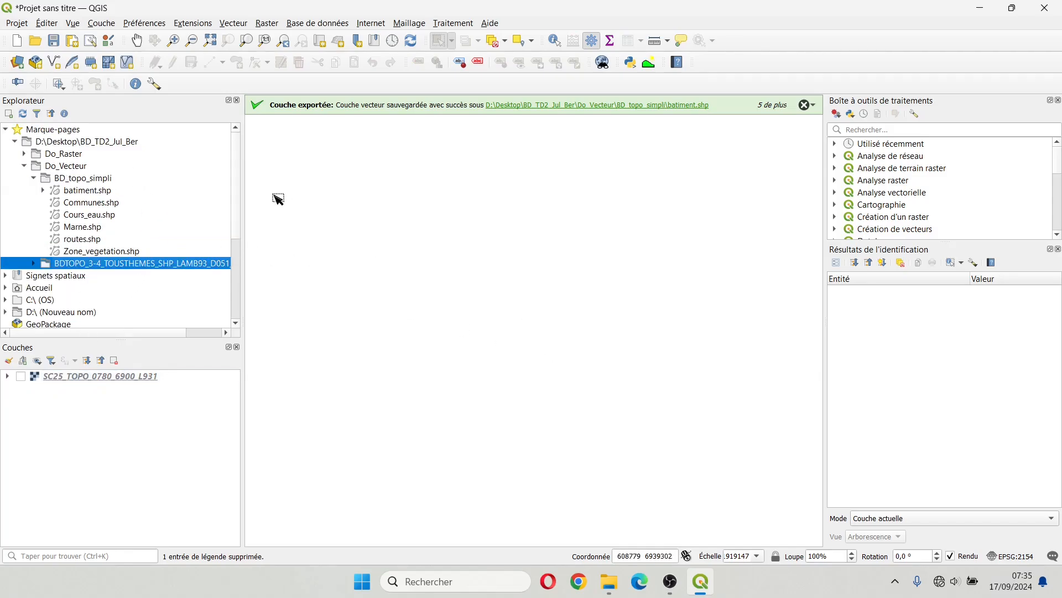
click(1011, 8)
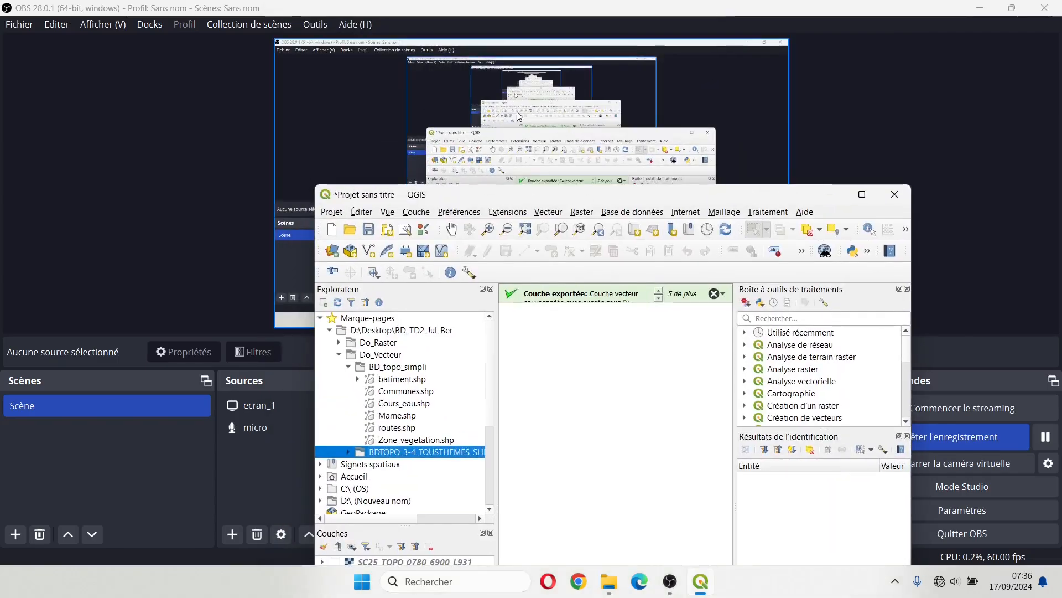
click(980, 7)
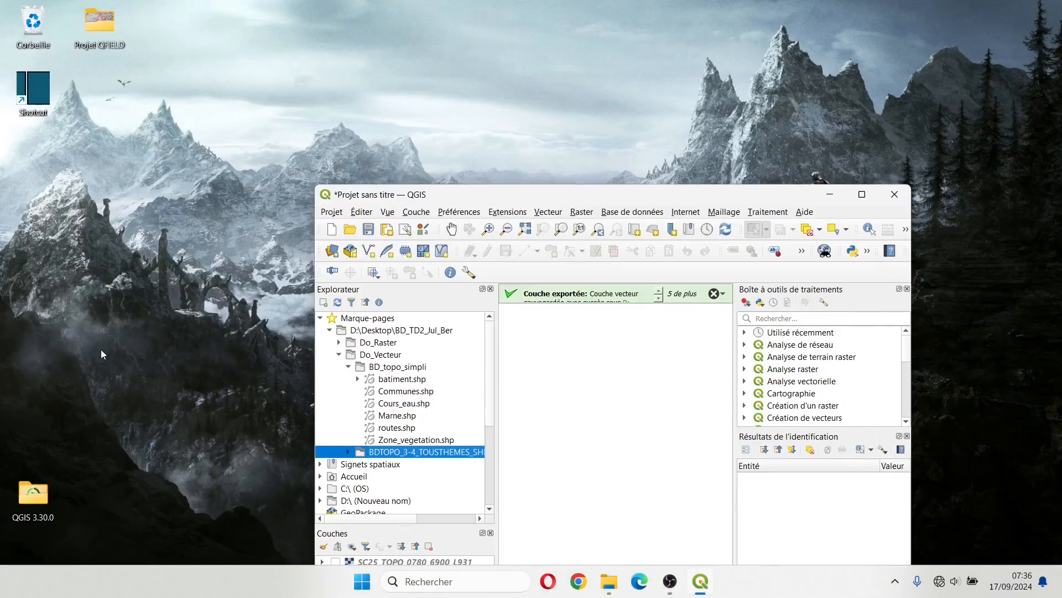
drag(434, 194, 416, 299)
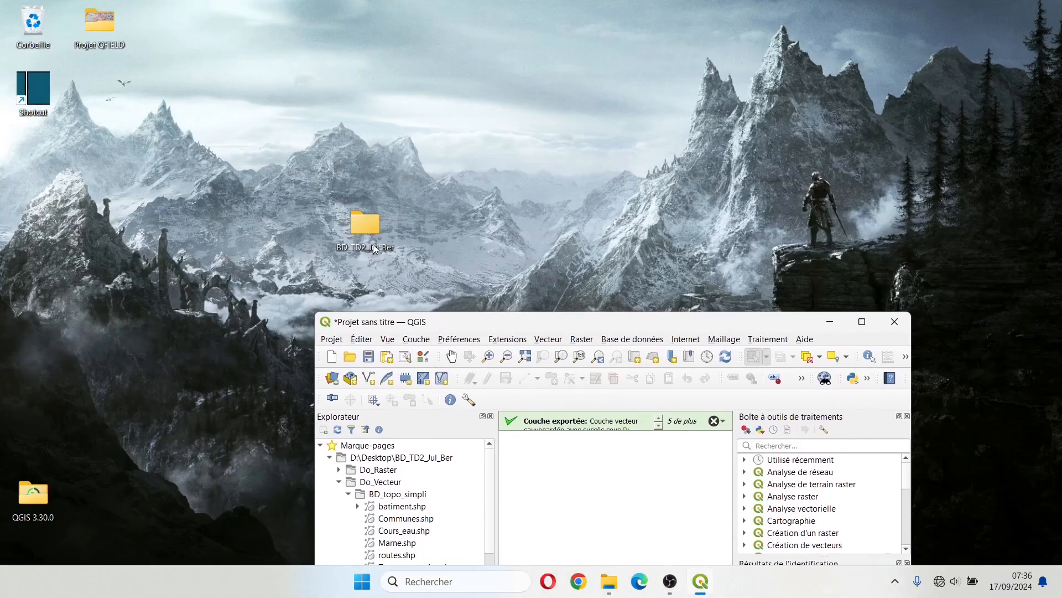
double_click(526, 325)
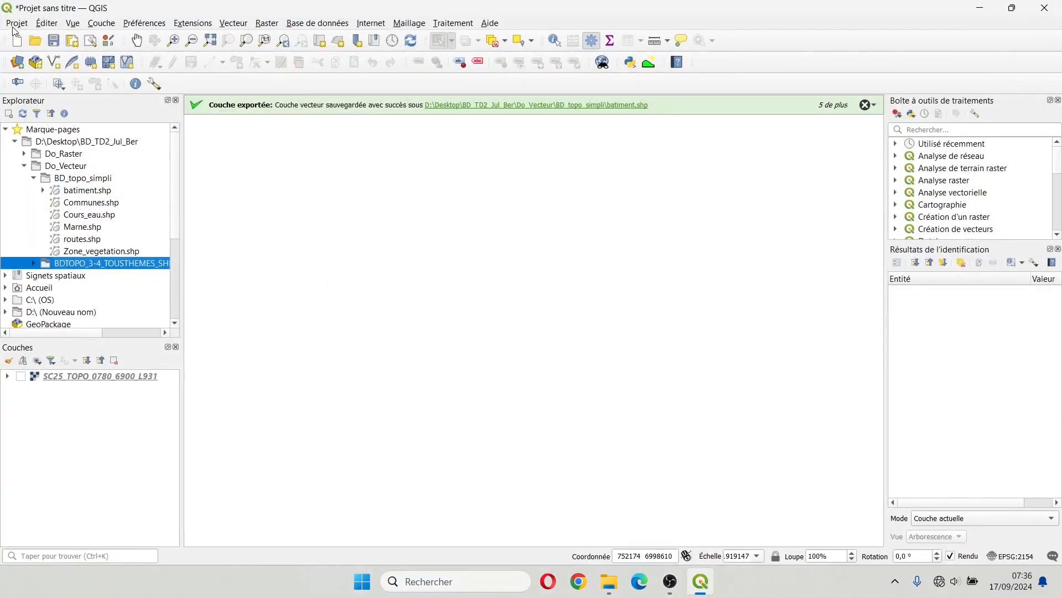
Step: Save the project as TD2_Jul_Ber_1 in QGZ format in the desktop folder BD_TD2_Jul_Ber
click(14, 24)
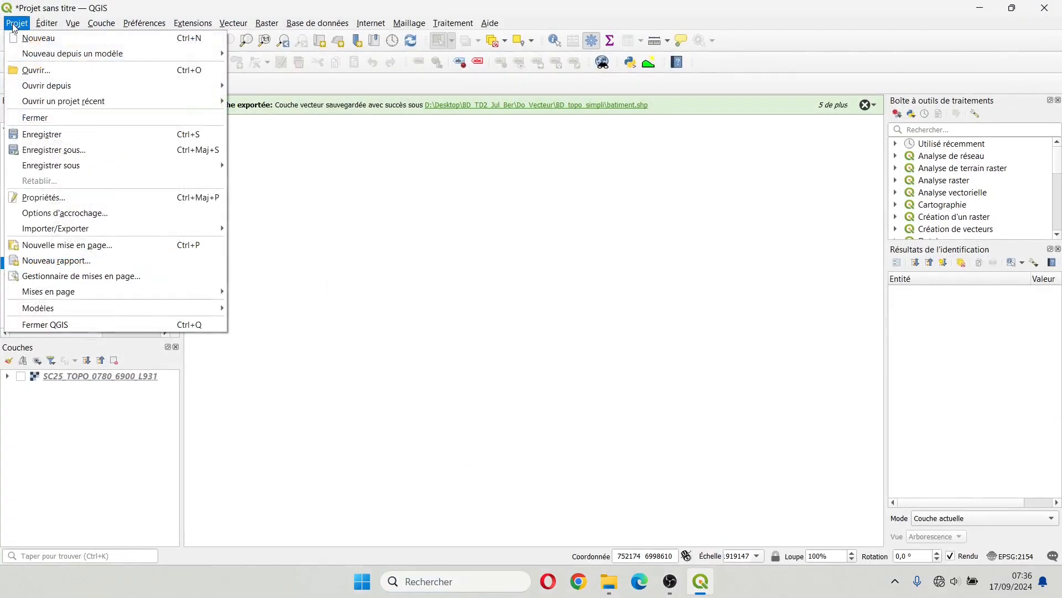
click(44, 134)
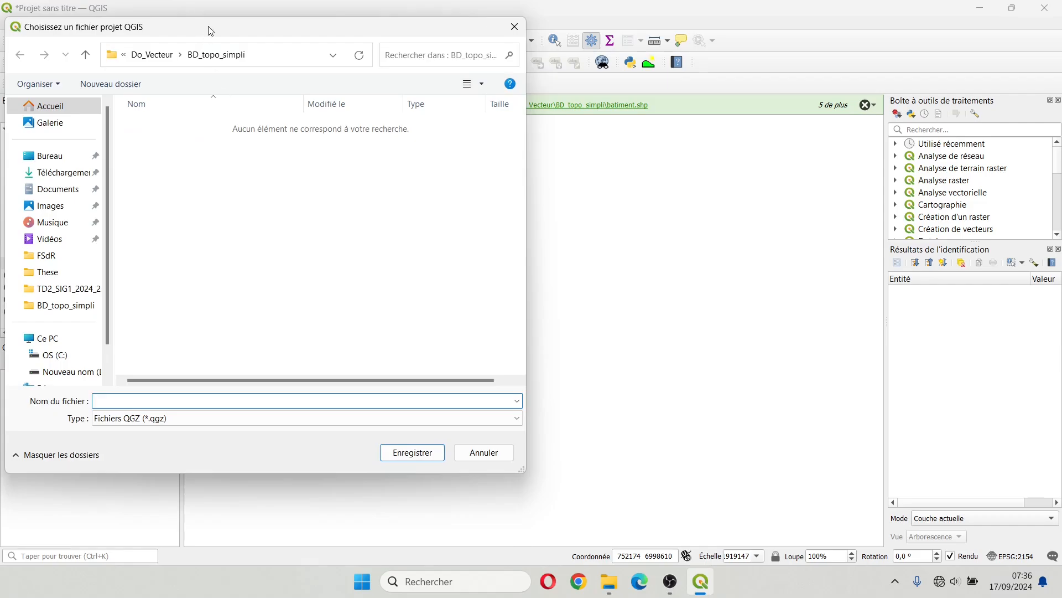
drag(211, 31, 440, 30)
click(280, 156)
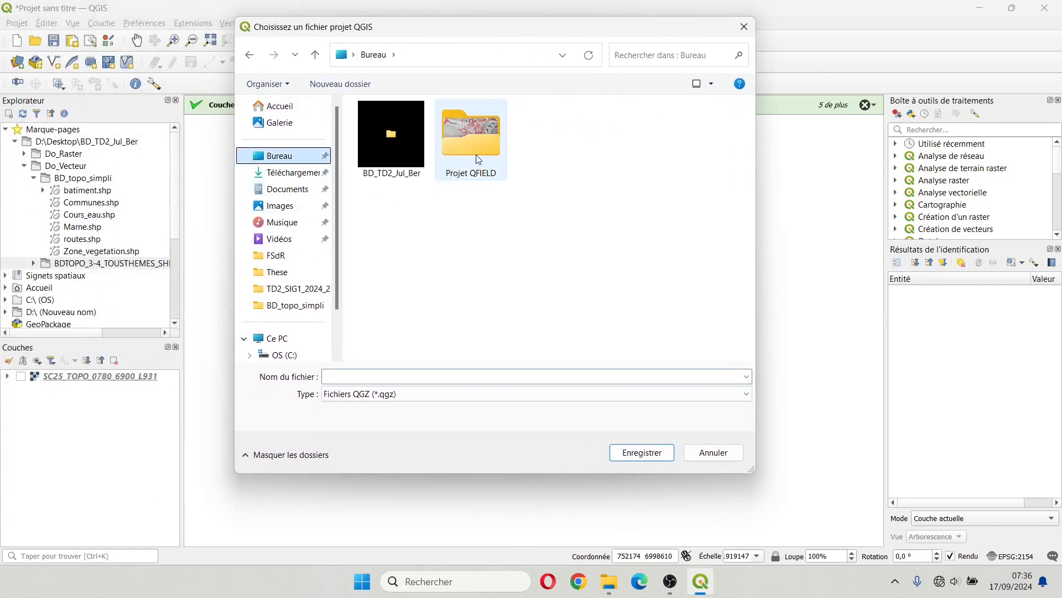
double_click(399, 140)
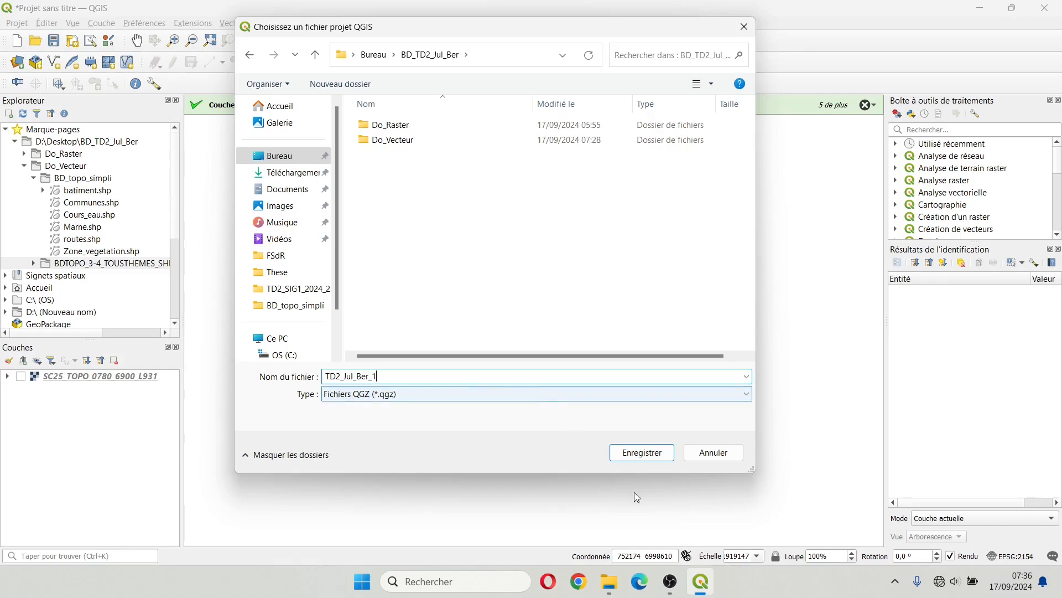
click(642, 452)
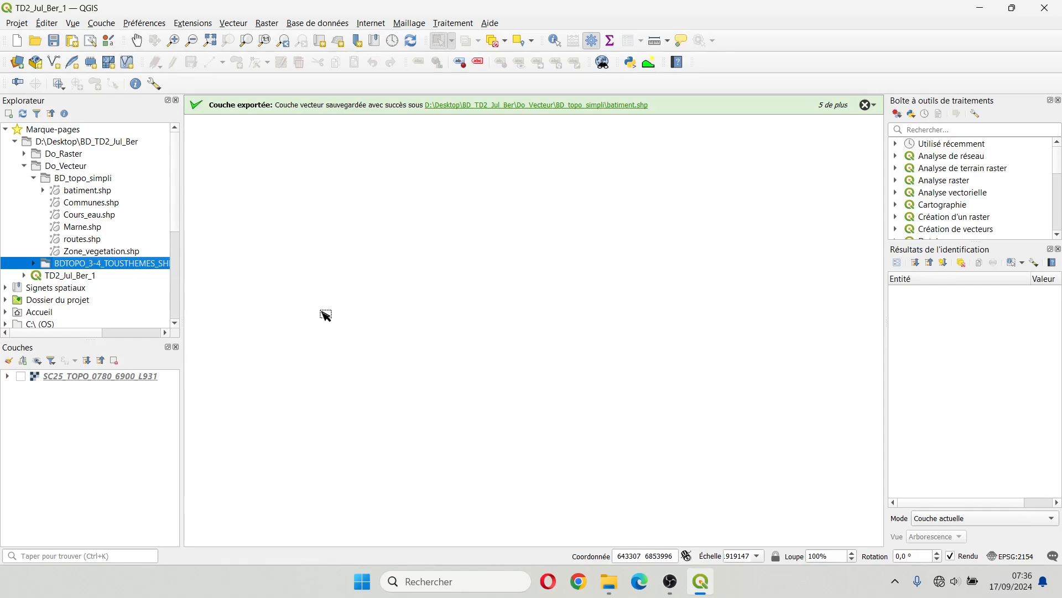
Step: Close QGIS and delete the BDTOPO_3-4_TOUSTHEMES source folder from Do_Vecteur inside BD_TD2_Jul_Ber on the desktop
click(1045, 8)
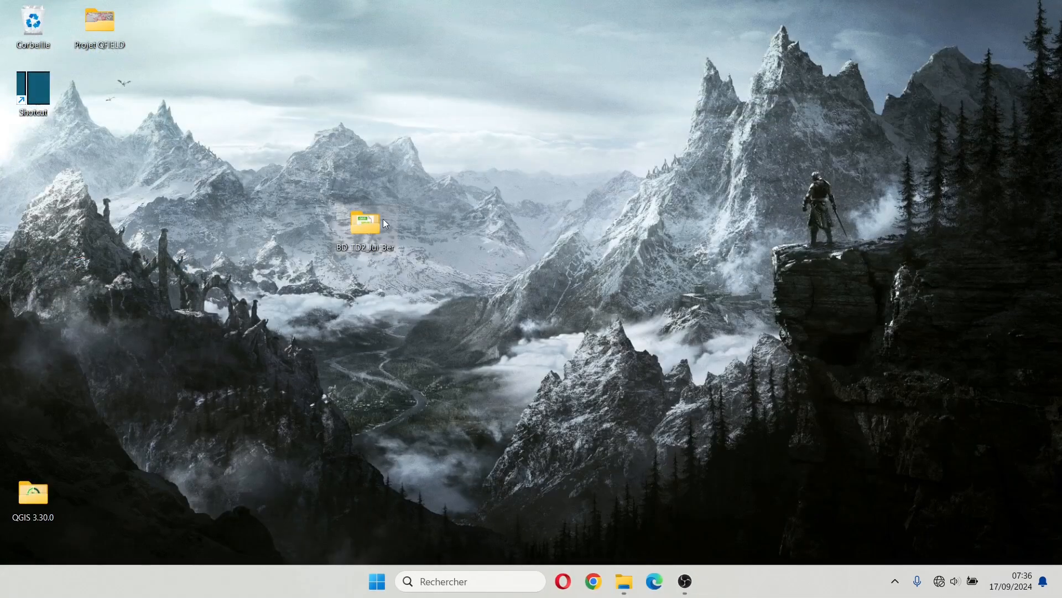
double_click(376, 220)
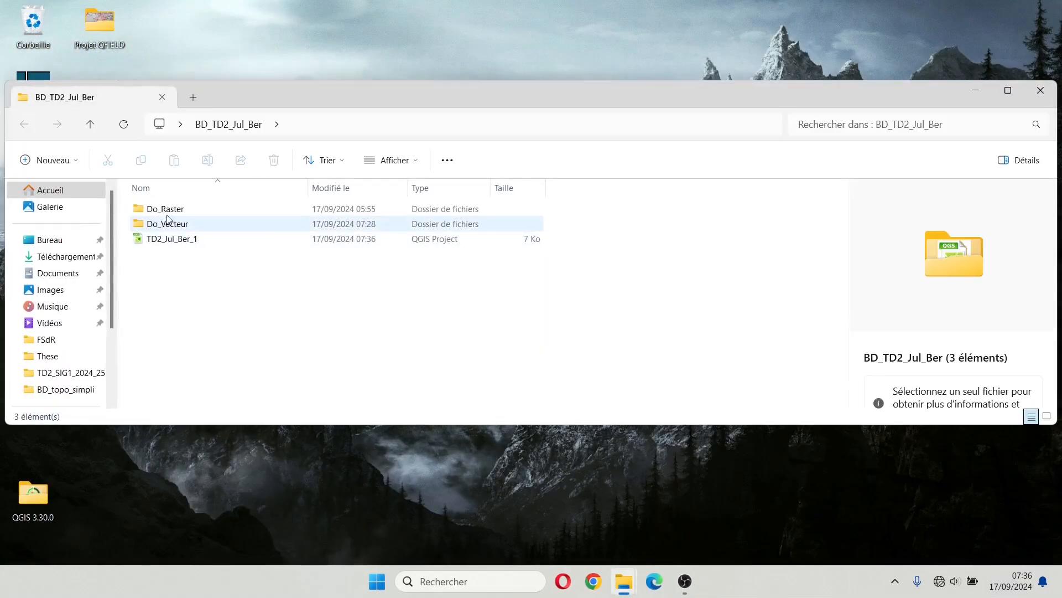
click(172, 228)
double_click(172, 228)
click(192, 226)
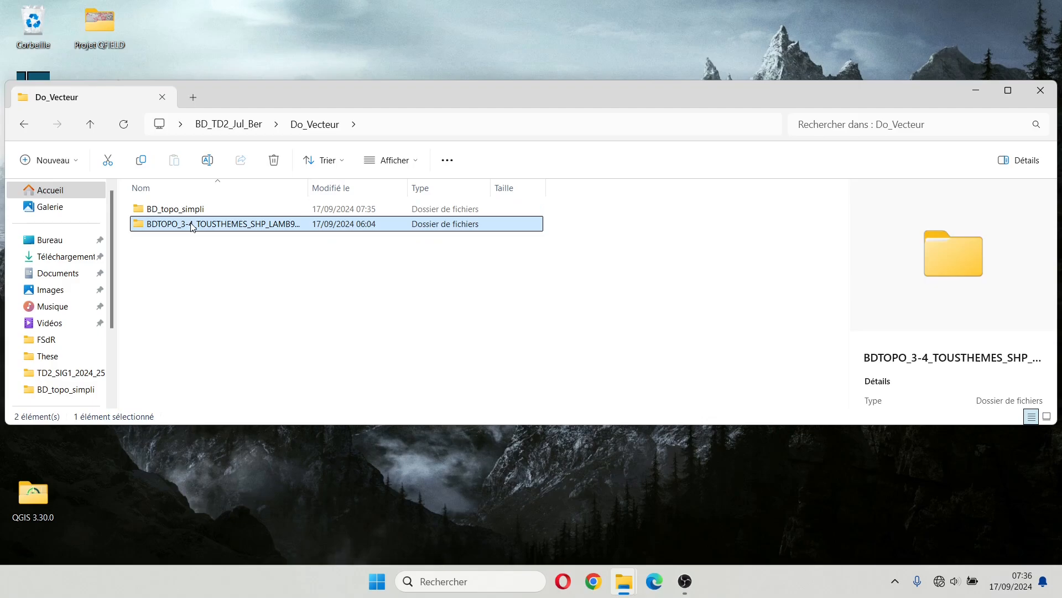
key(Delete)
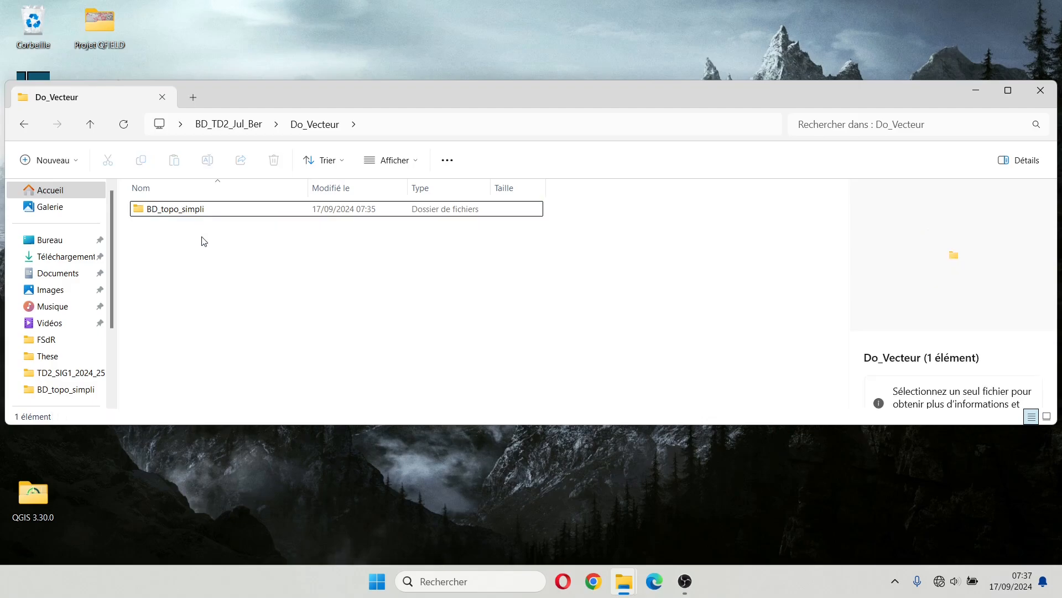
Step: Check the combined size of everything in BD_TD2_Jul_Ber through the items' properties
click(25, 131)
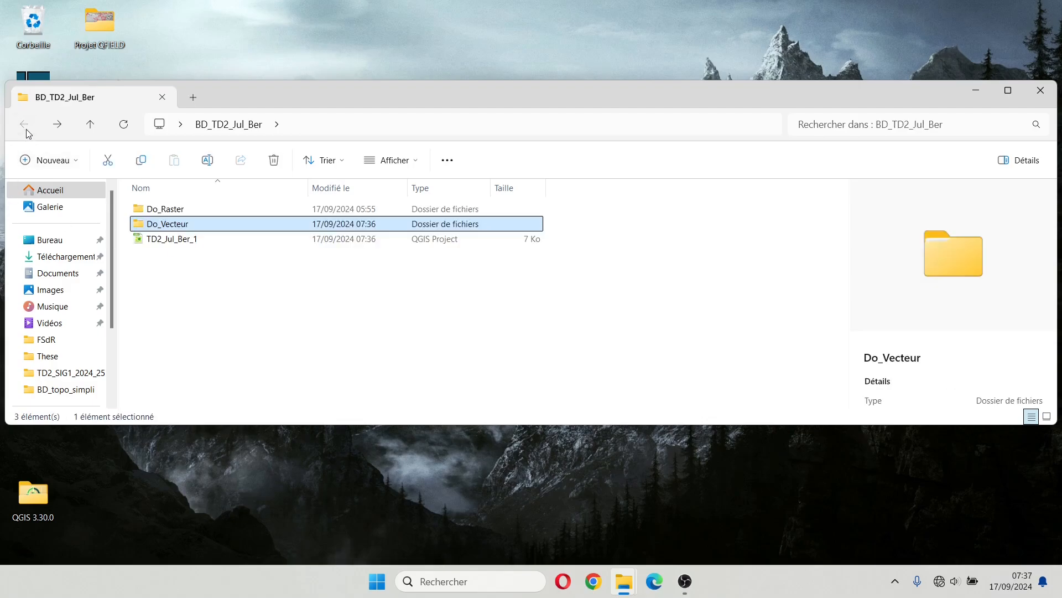
key(ctrl+a)
right_click(161, 224)
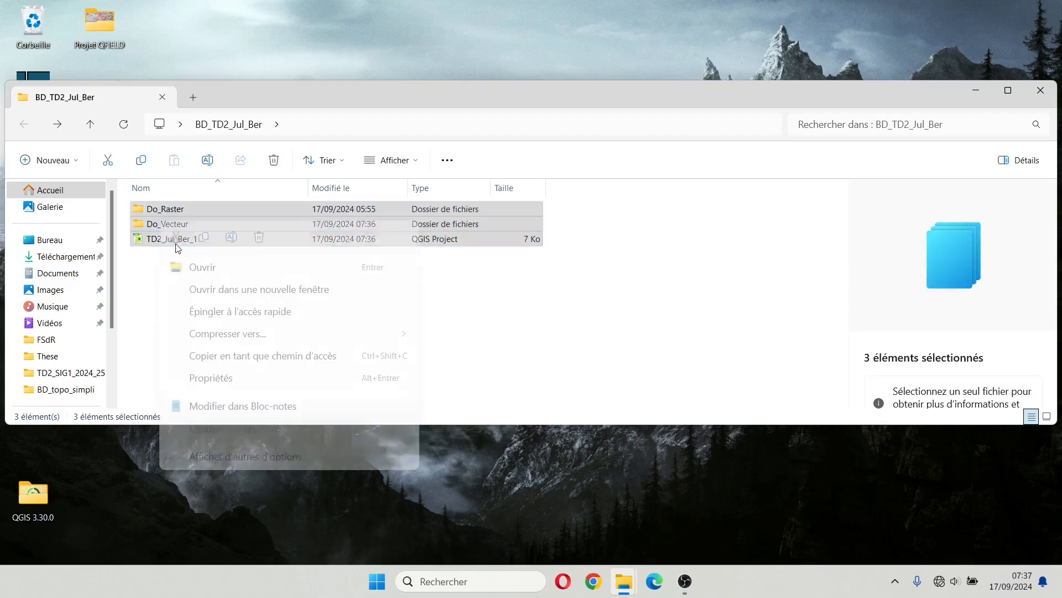
click(208, 457)
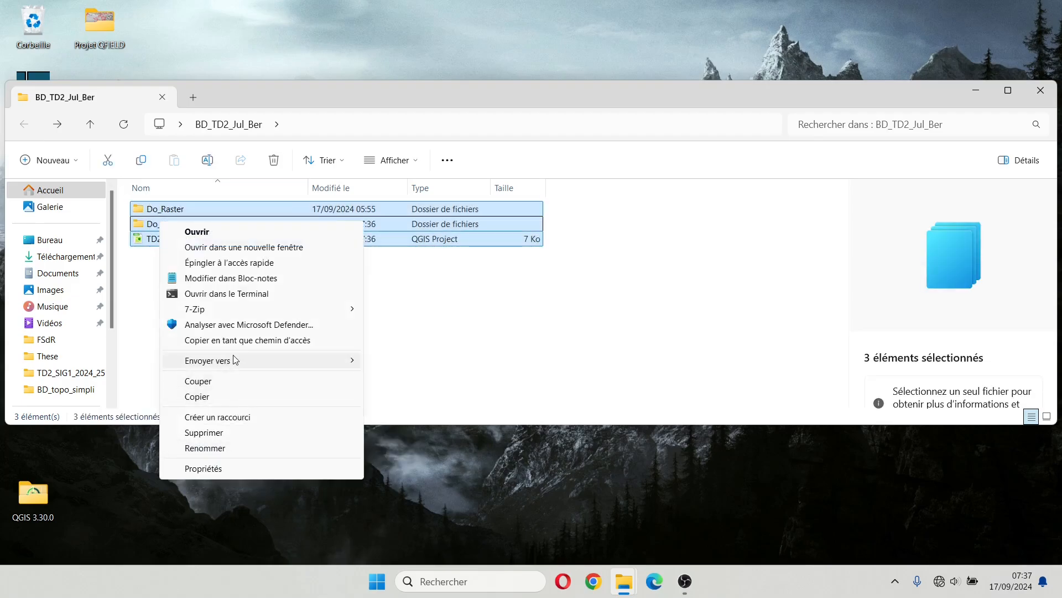
click(220, 467)
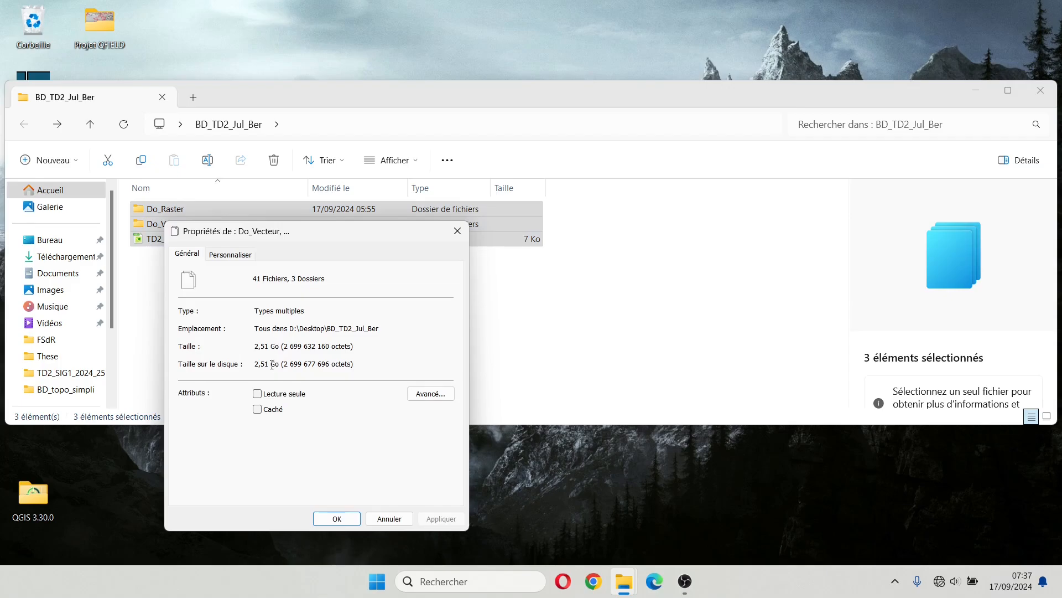
drag(255, 347, 304, 347)
click(457, 230)
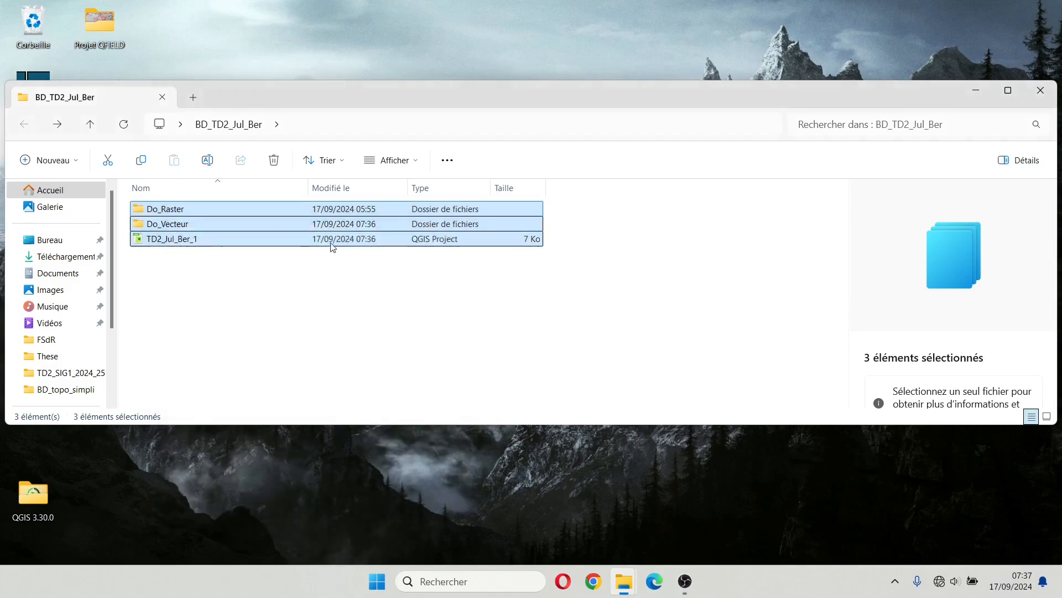
Step: Sort the files in BD_topo_simpli by descending size, examine the largest ones, and return to BD_TD2_Jul_Ber
click(191, 224)
double_click(191, 224)
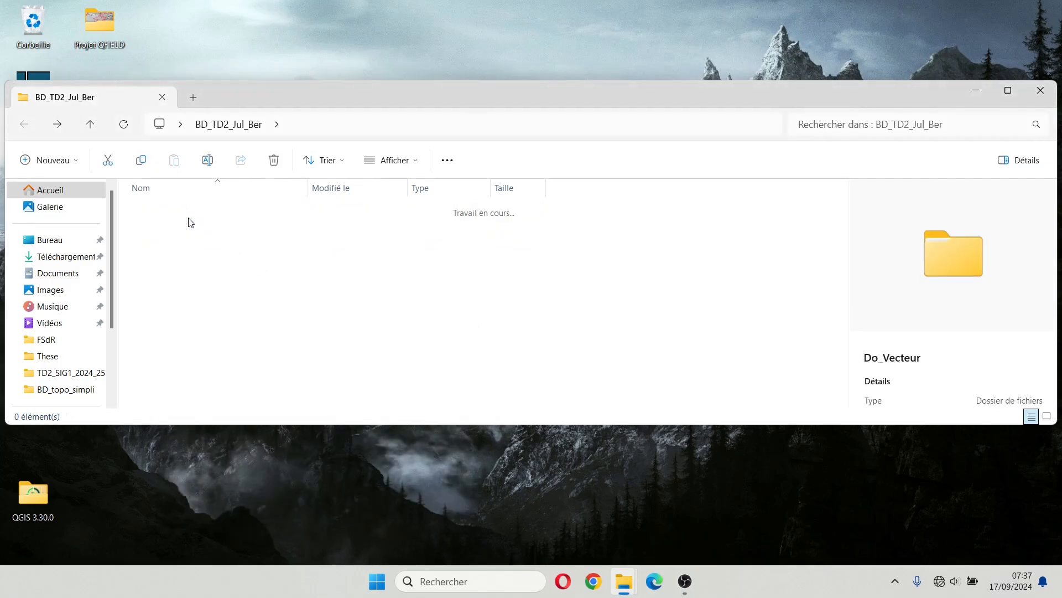
double_click(186, 210)
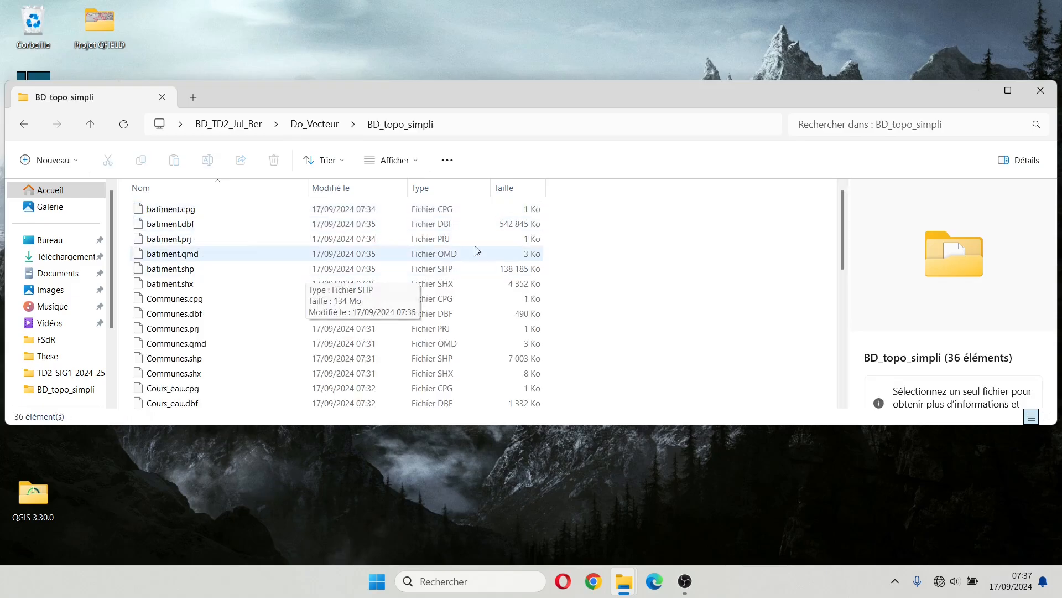
click(501, 188)
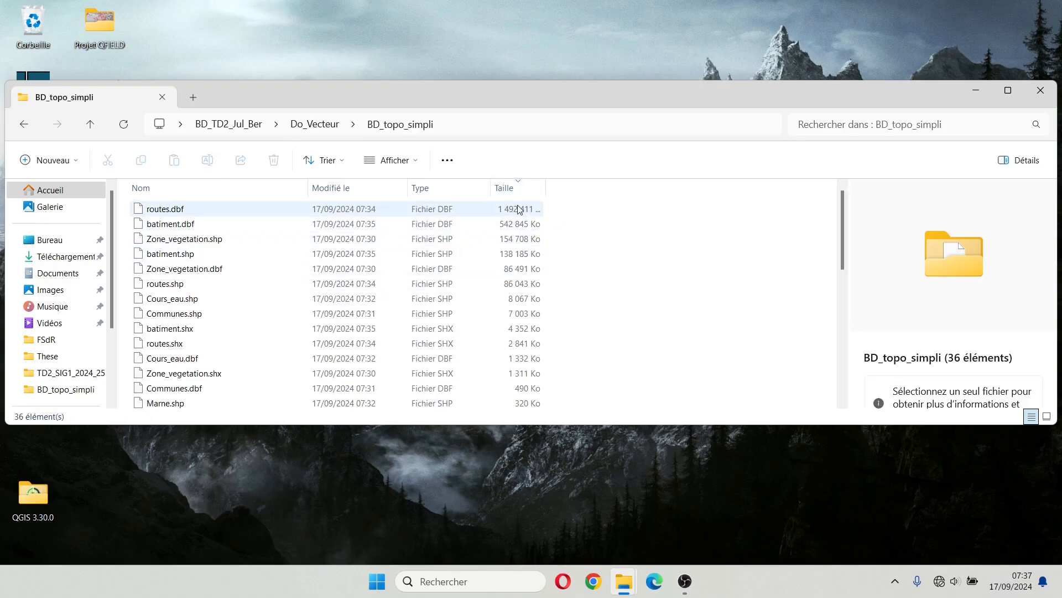
click(149, 209)
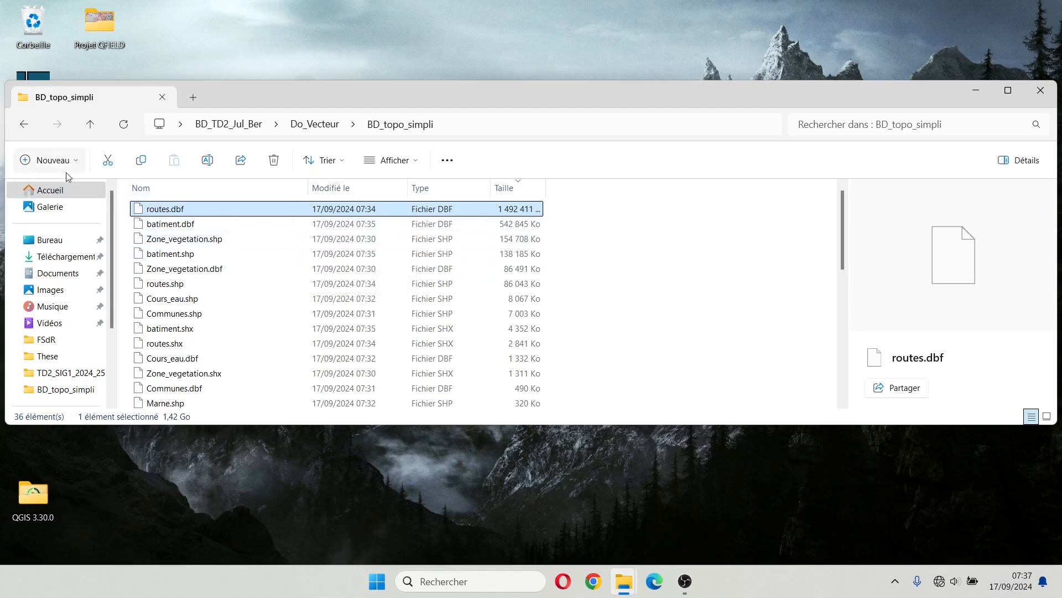
click(158, 225)
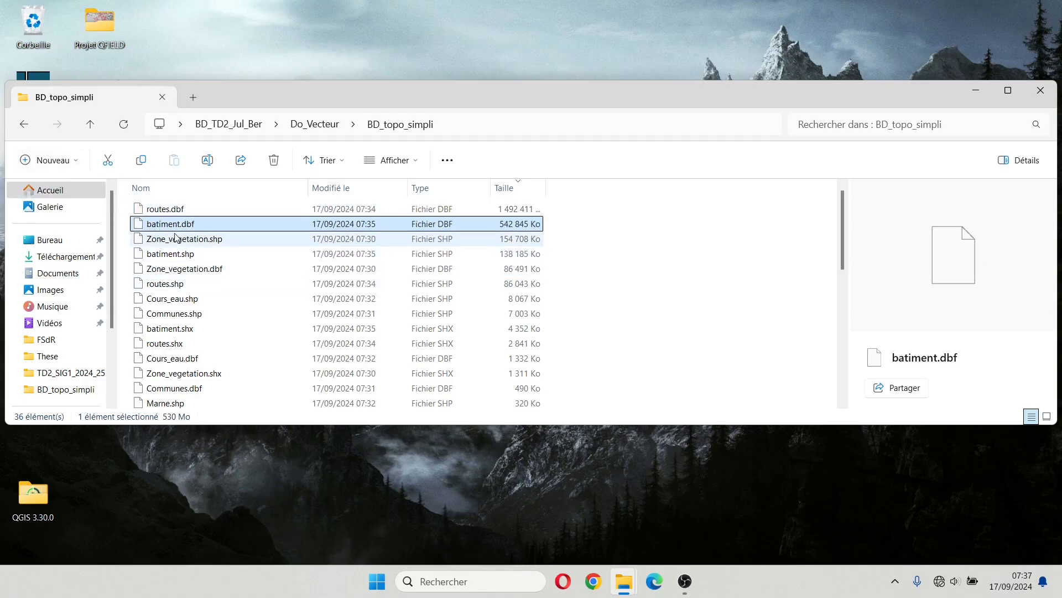
click(176, 240)
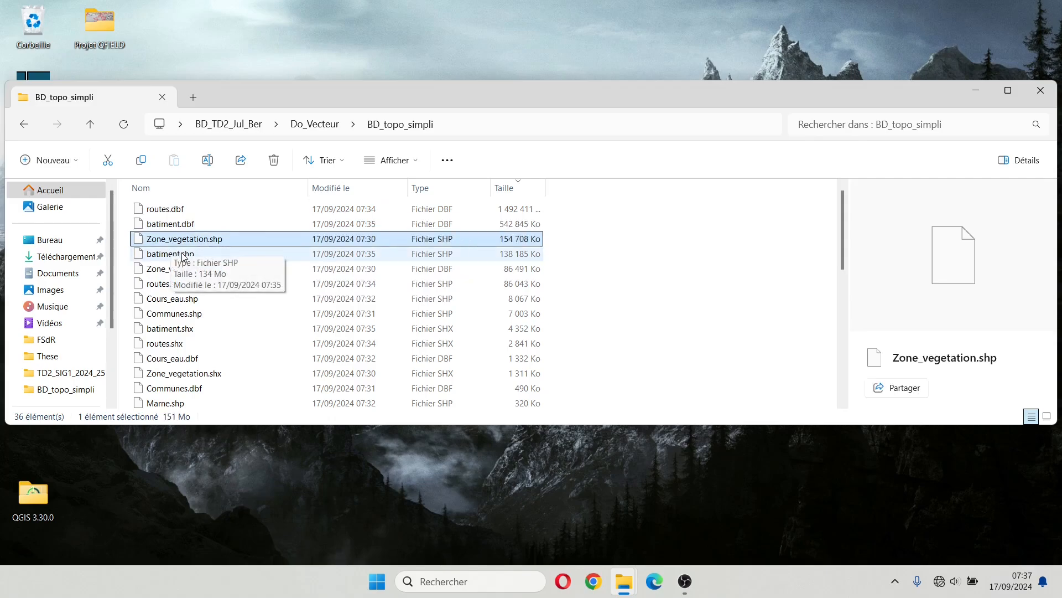
click(182, 254)
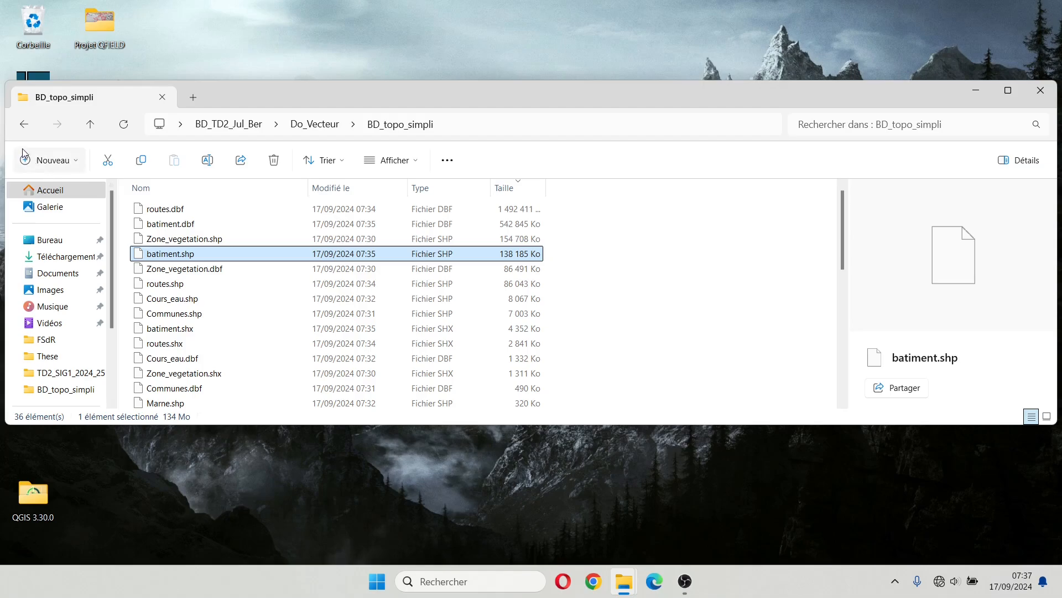
click(24, 127)
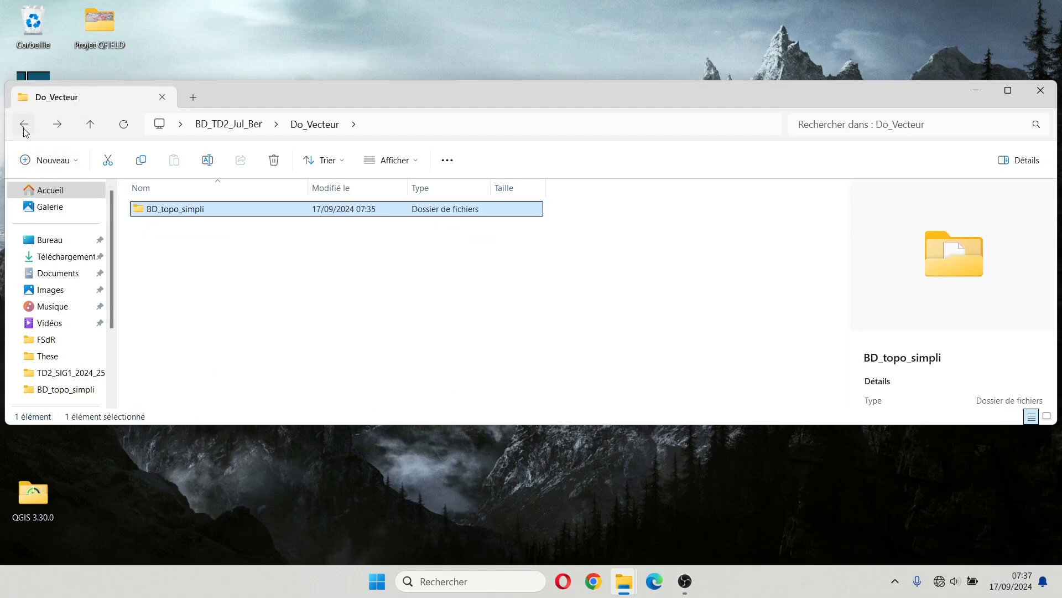
click(23, 130)
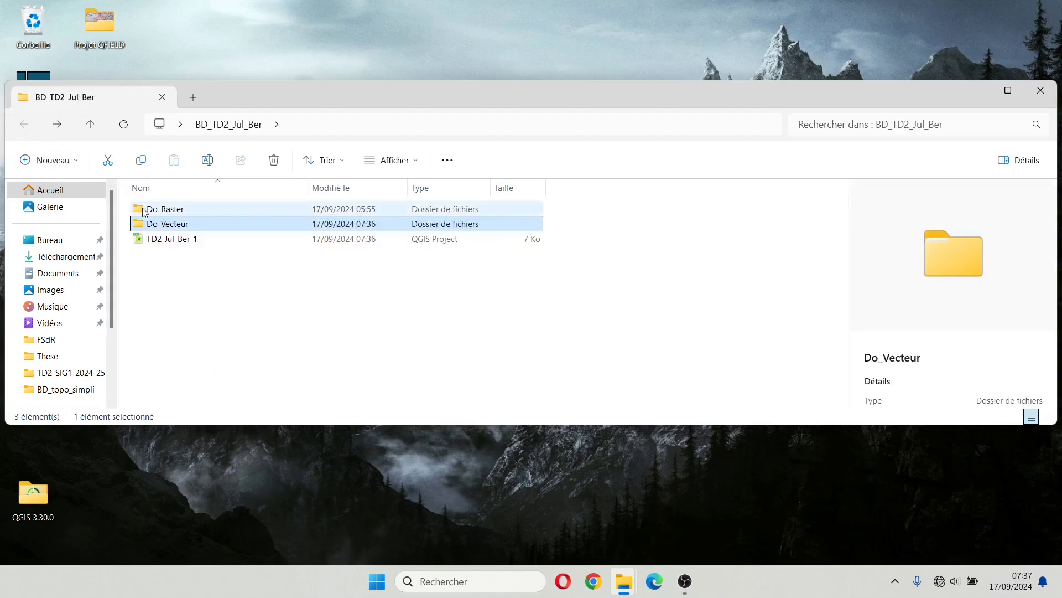
Step: Open the TD2_Jul_Ber_1 project in QGIS and expand the bookmarked BD_TD2_Jul_Ber folder down to the shapefiles in BD_topo_simpli
click(153, 238)
double_click(153, 238)
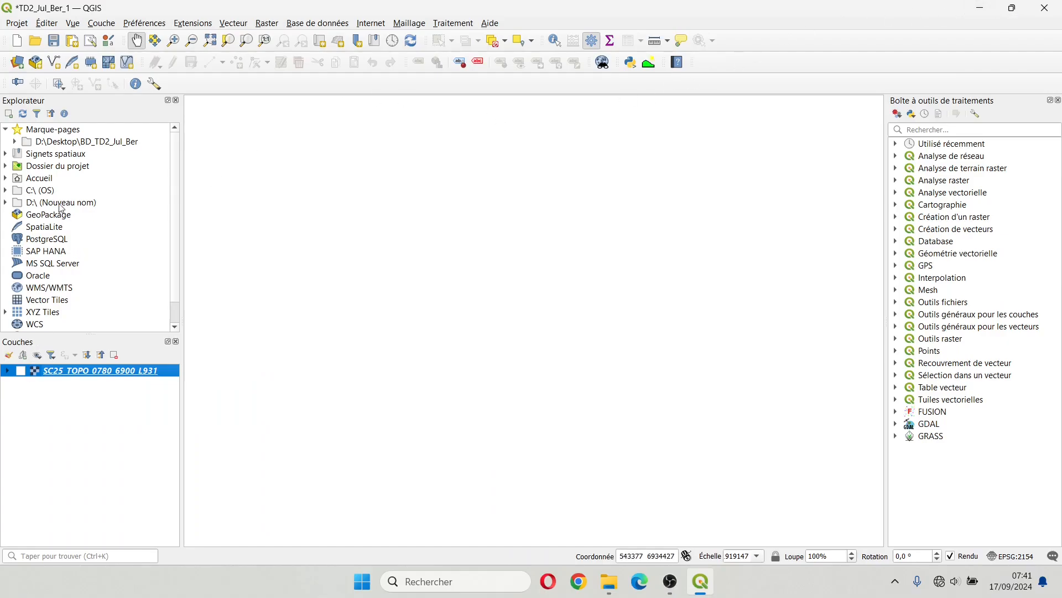
click(15, 143)
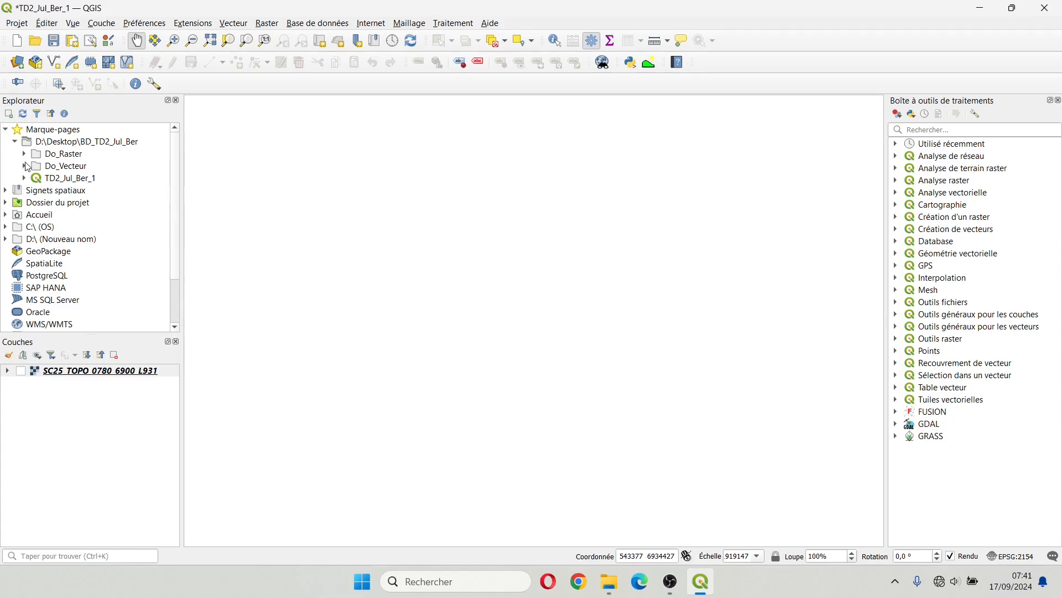
click(24, 167)
click(34, 179)
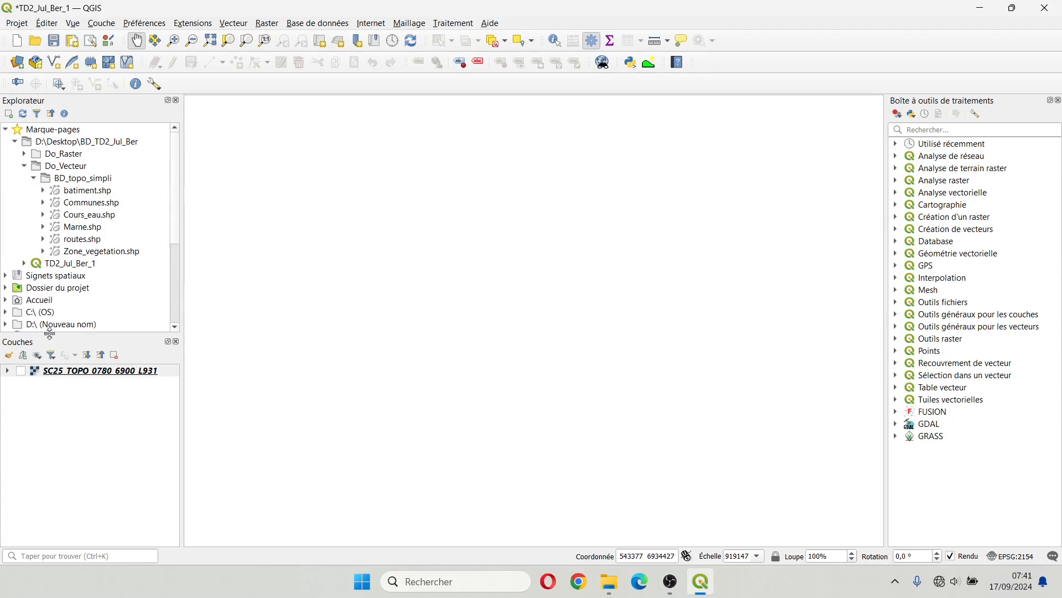
click(81, 241)
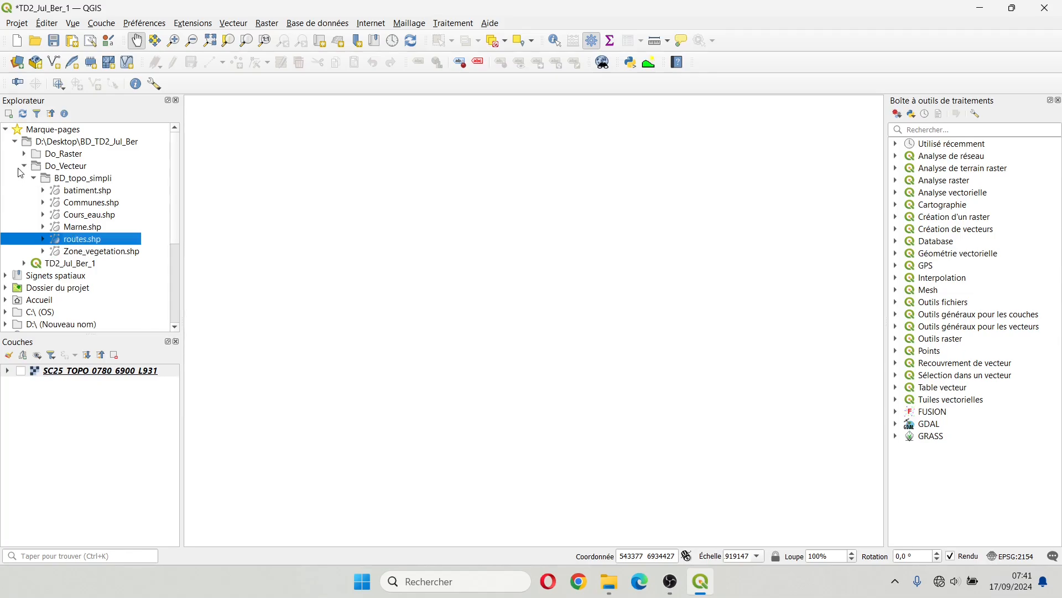
Step: Make the SC25_TOPO_0780_6900_L931 raster layer visible and zoom the map to its full extent
click(23, 372)
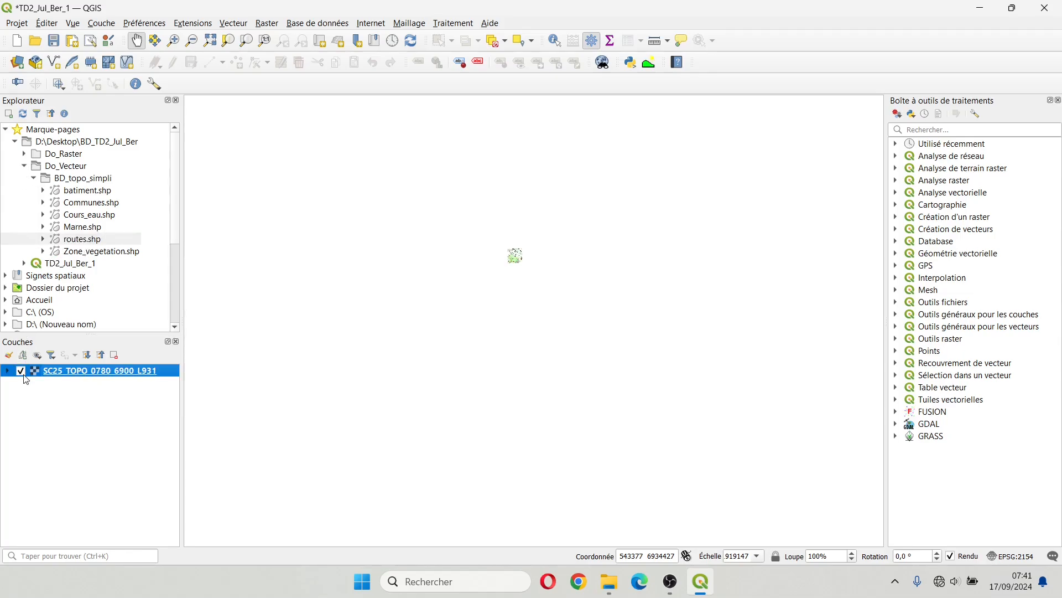
right_click(62, 376)
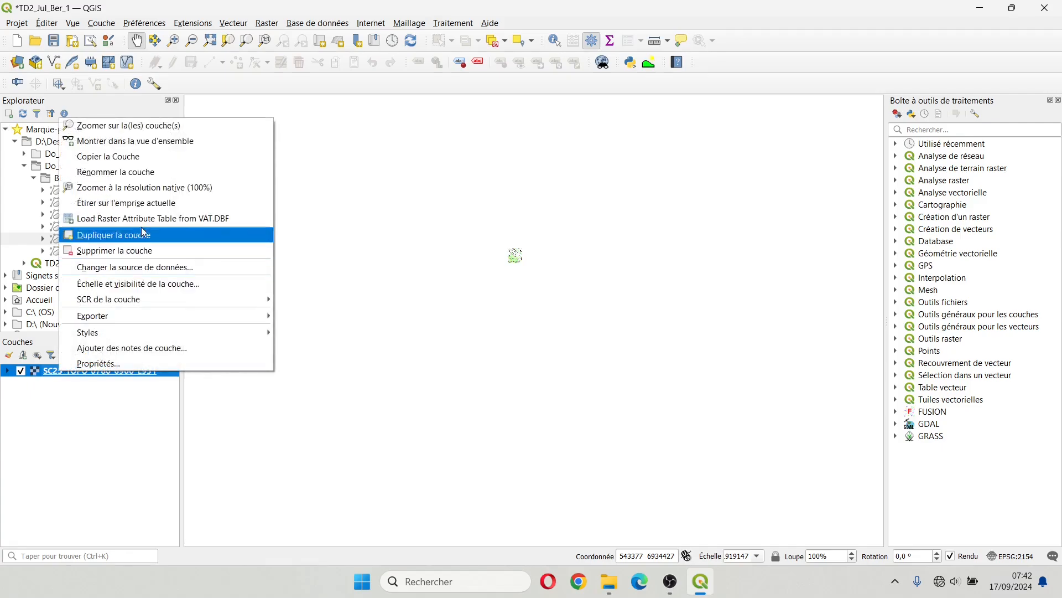
click(122, 189)
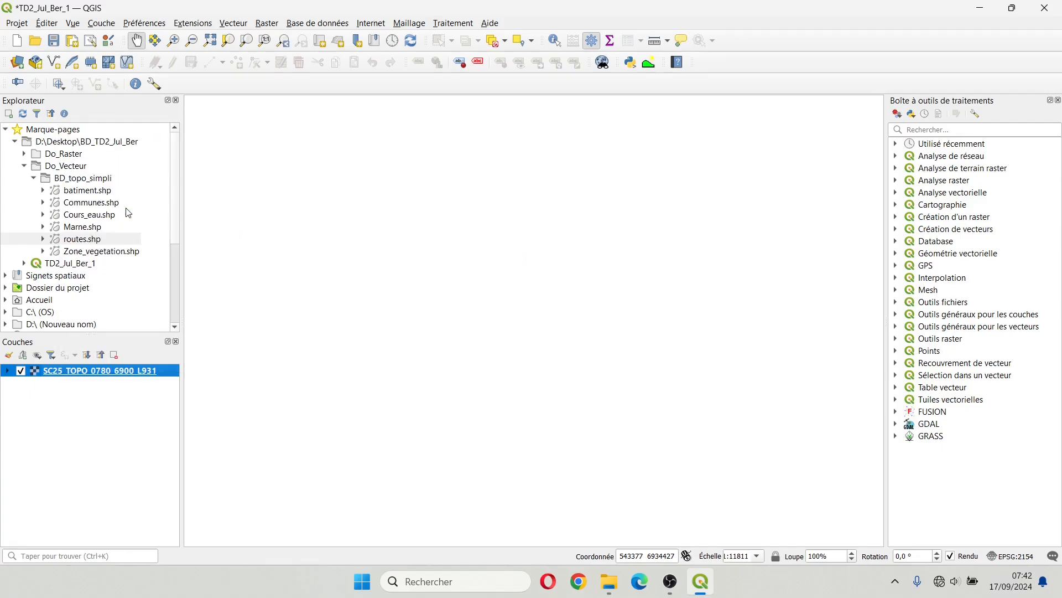
right_click(63, 372)
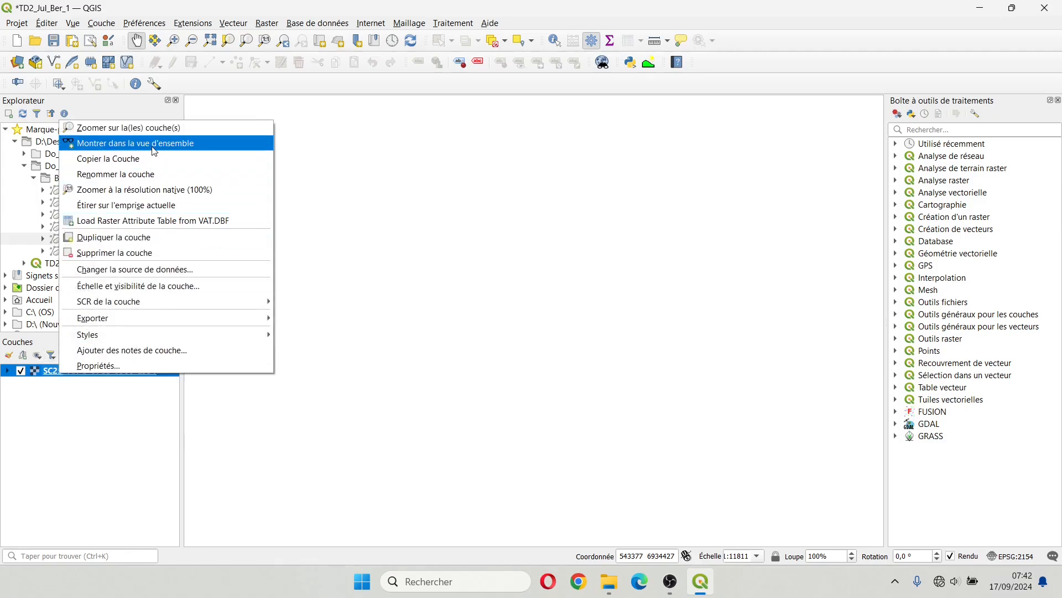
click(156, 132)
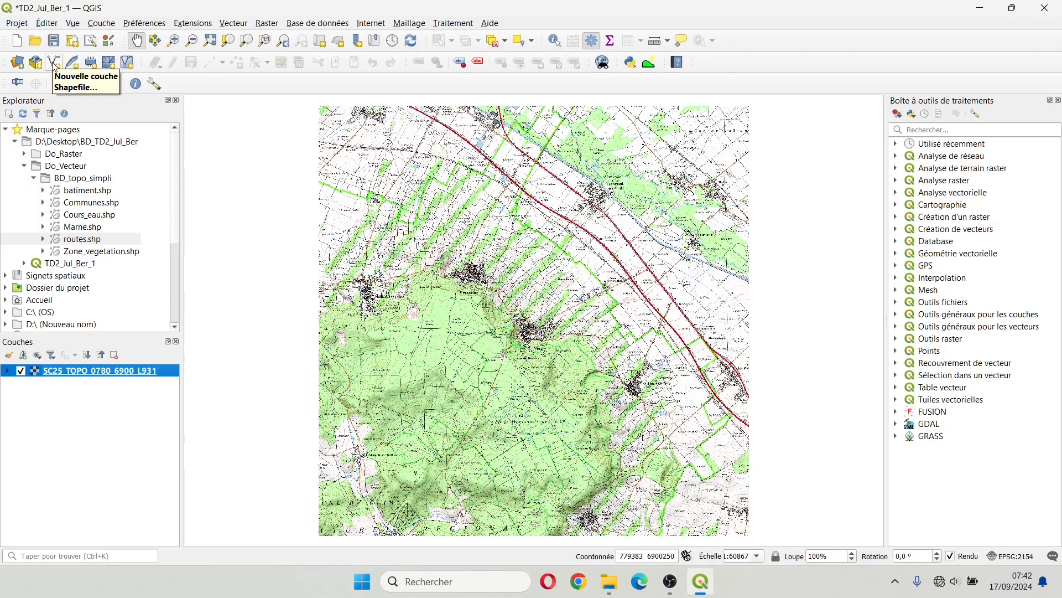
click(55, 178)
right_click(55, 176)
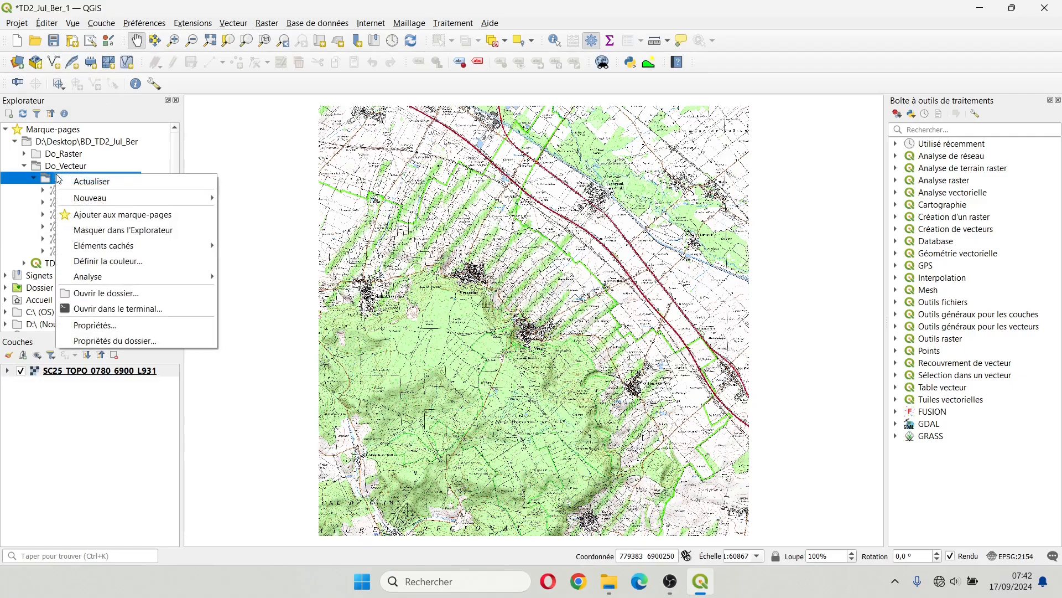
mouse_move(113, 203)
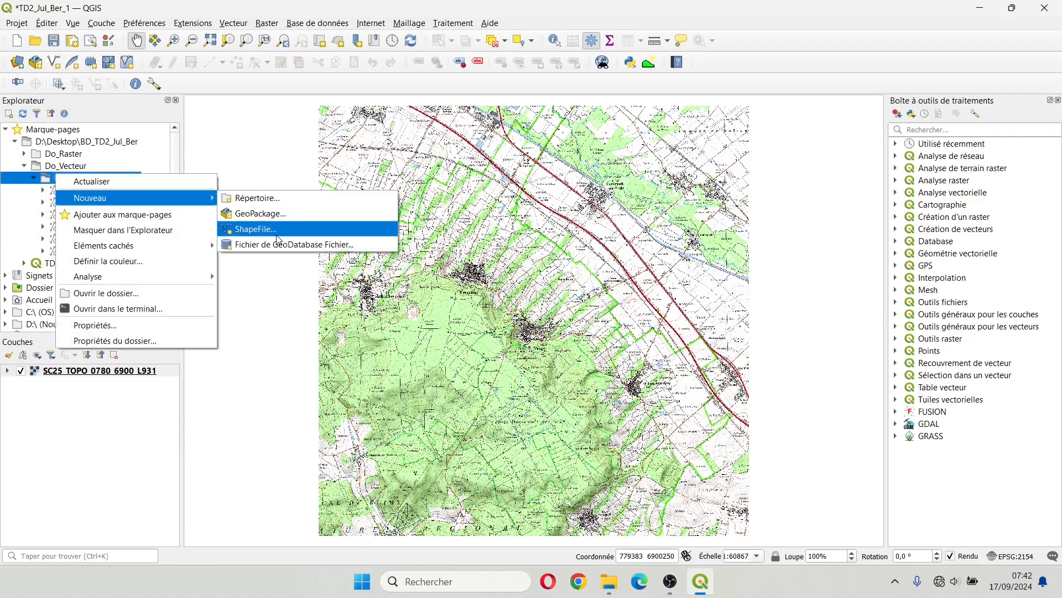
click(167, 3)
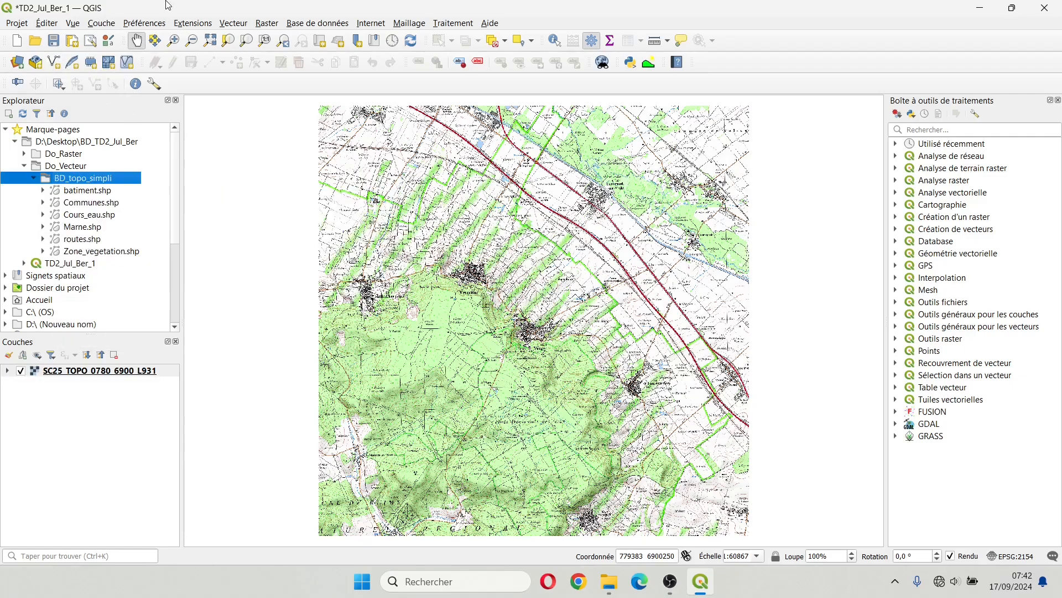
Step: Start a new Shapefile layer and browse for the location of its file
click(54, 62)
click(464, 35)
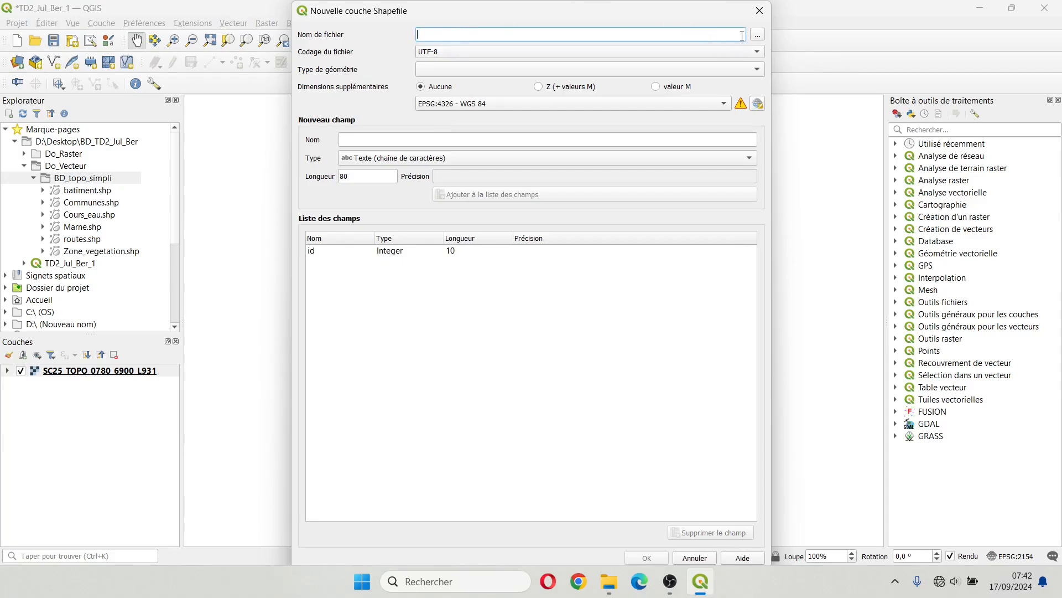
click(759, 36)
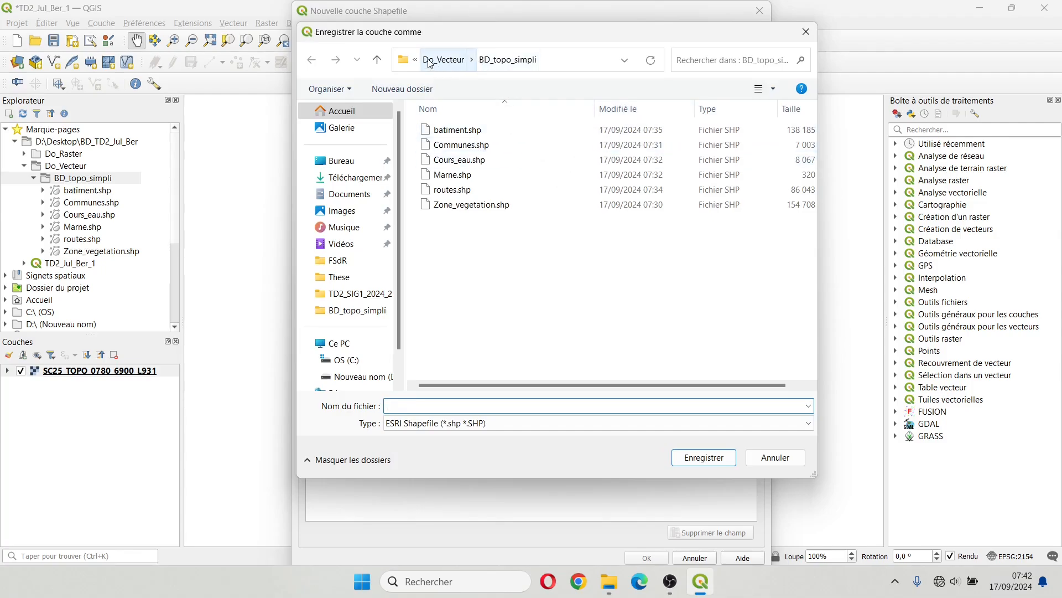
click(553, 60)
click(452, 175)
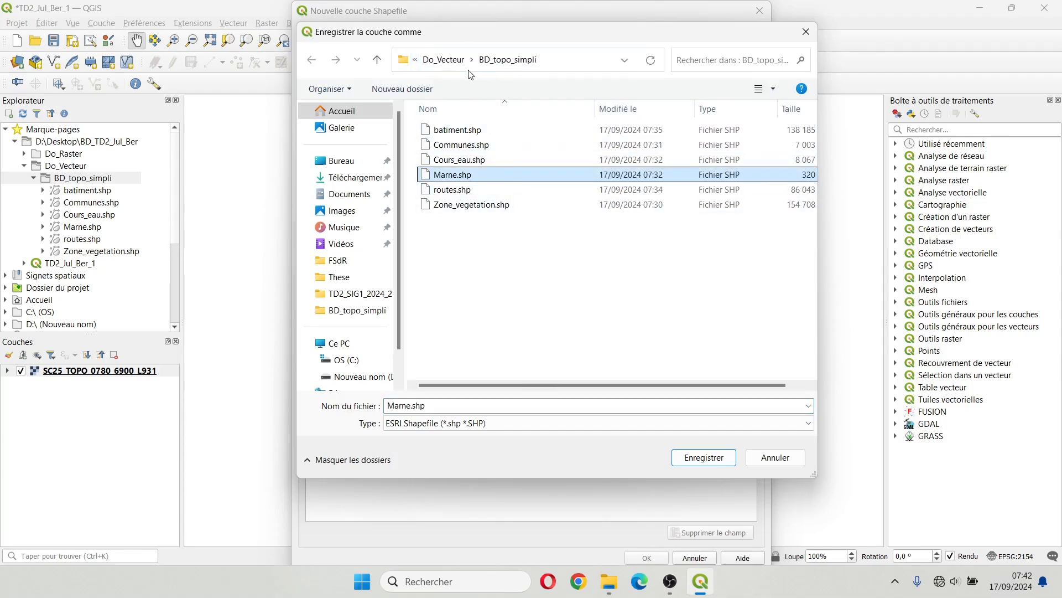
Step: Create a folder named Do_traiT inside Do_Vecteur of the desktop folder BD_TD2_Jul_Ber, and open it
click(445, 60)
click(455, 60)
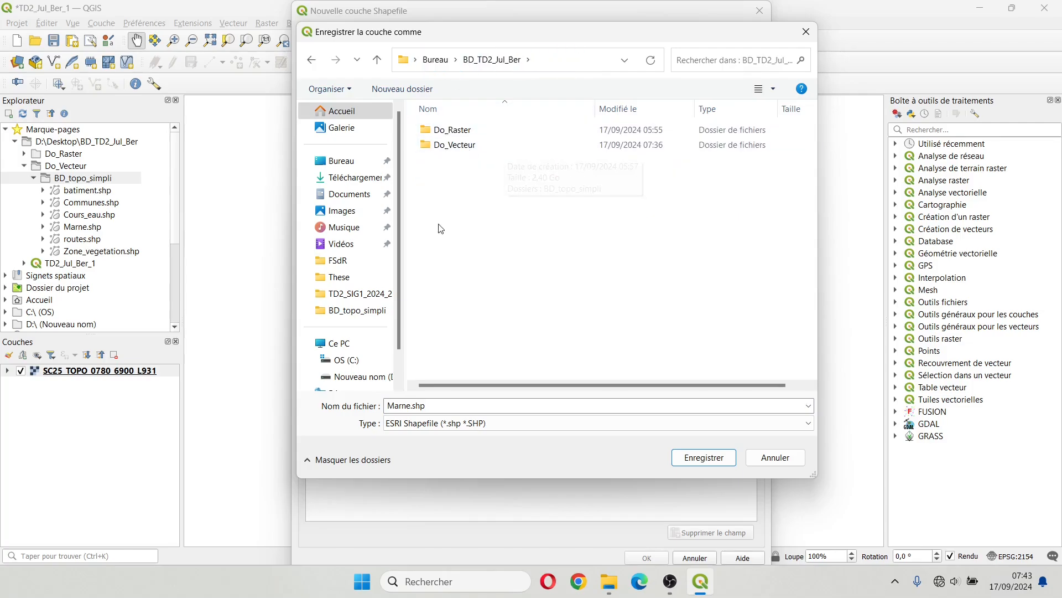
click(435, 59)
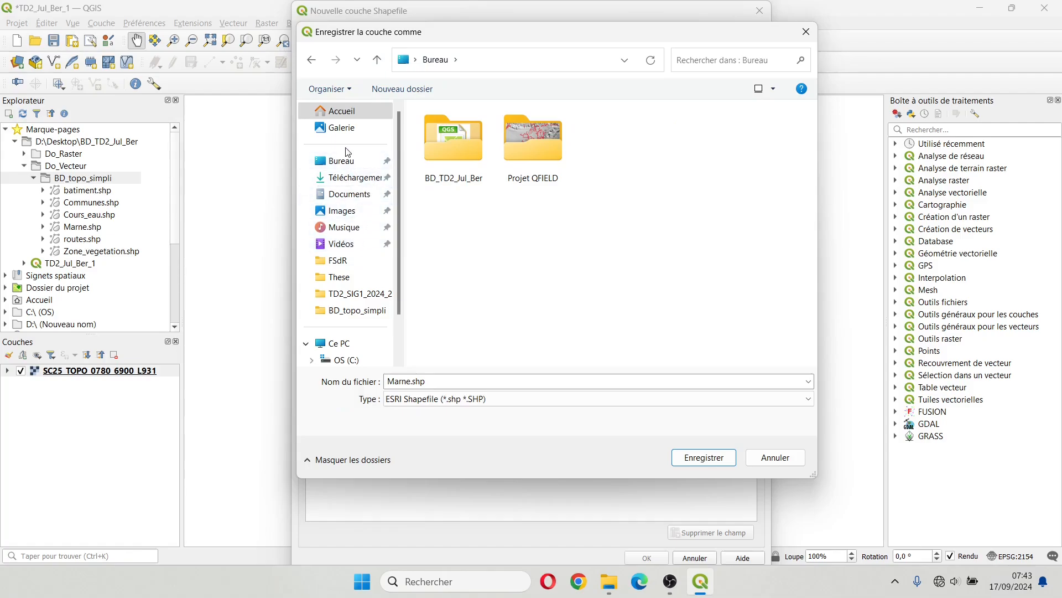
click(342, 160)
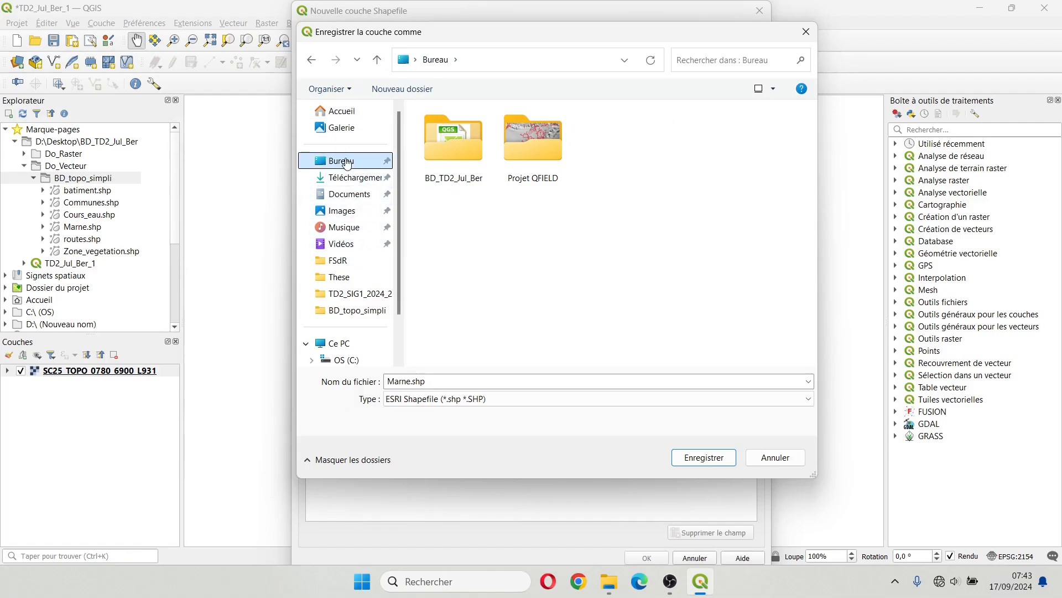
click(449, 138)
double_click(448, 133)
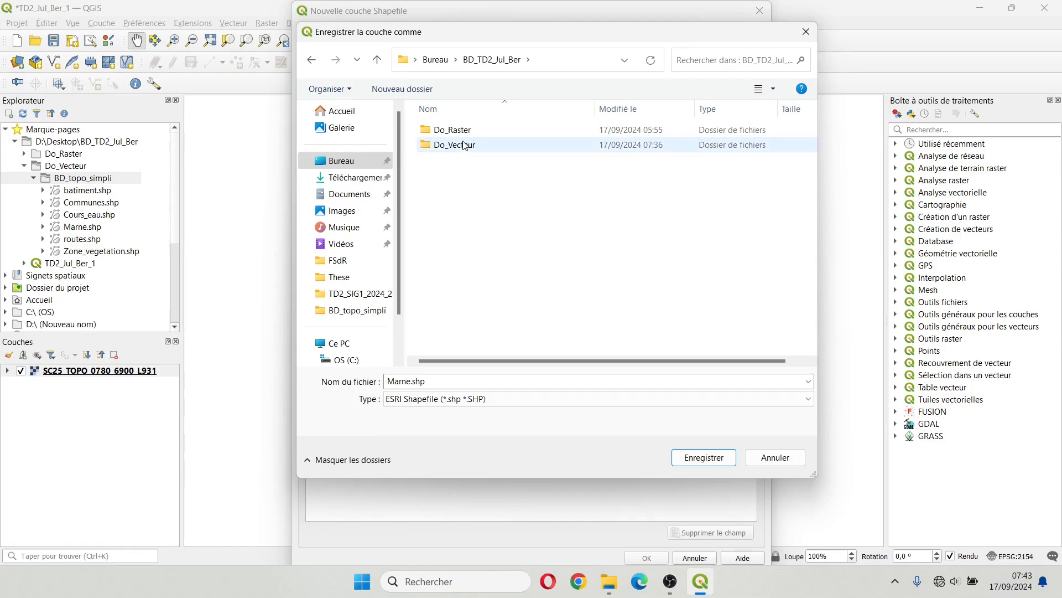
double_click(464, 145)
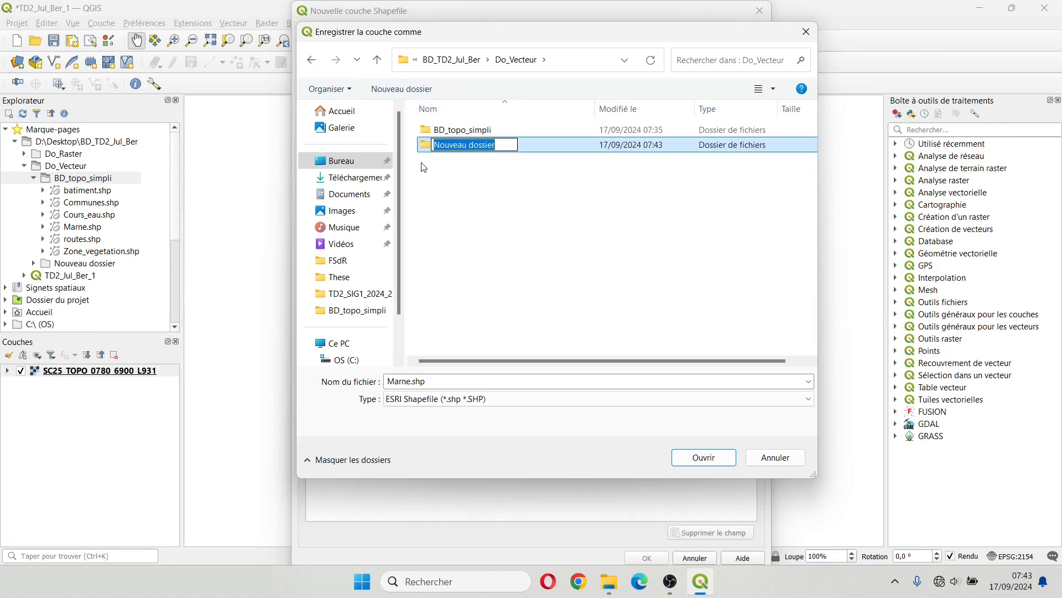
text(Do)
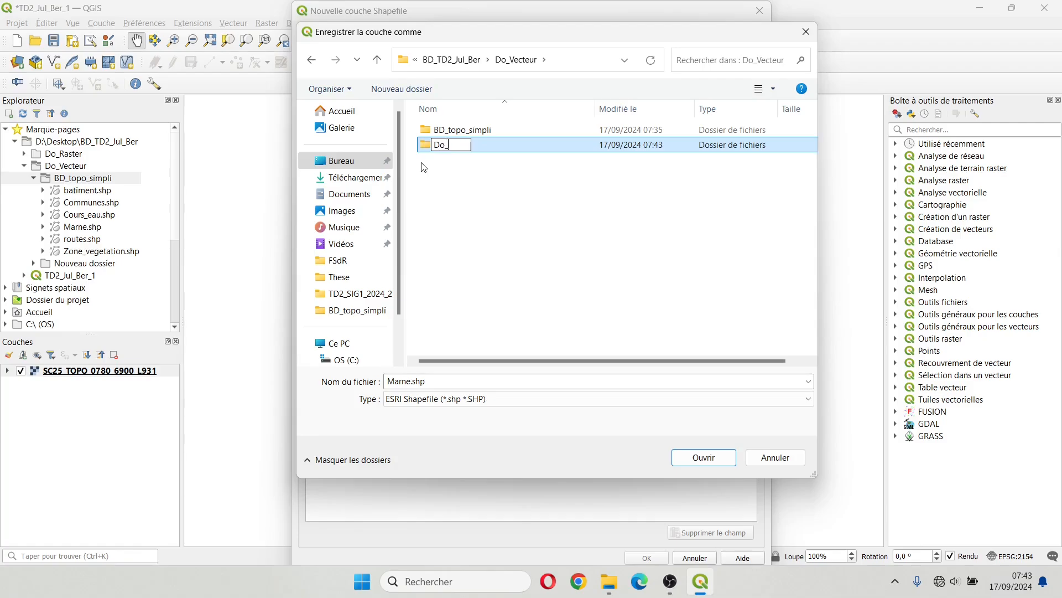
text(_traiT)
key(Return)
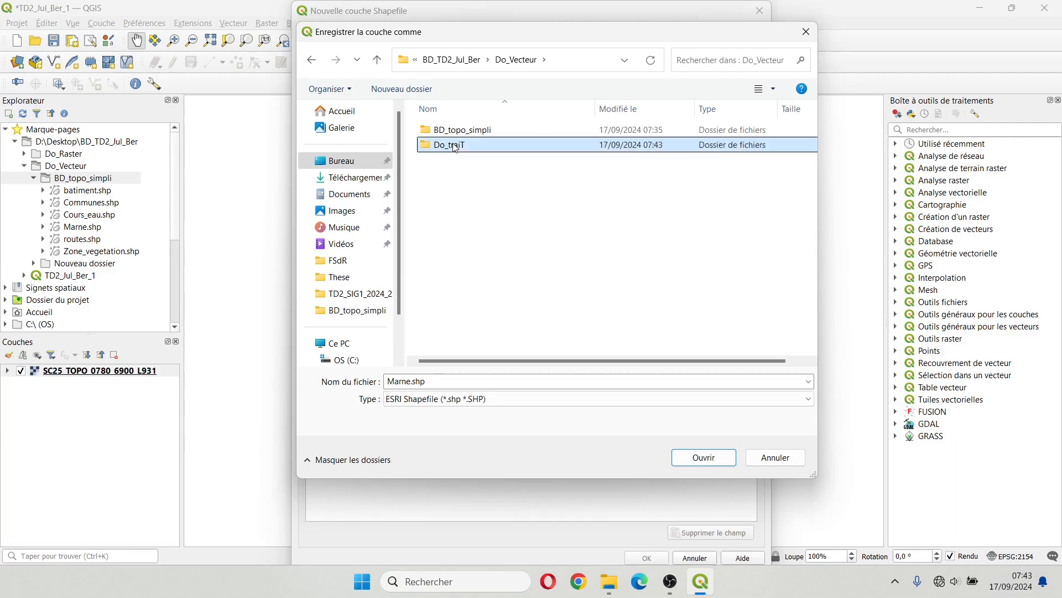
double_click(451, 145)
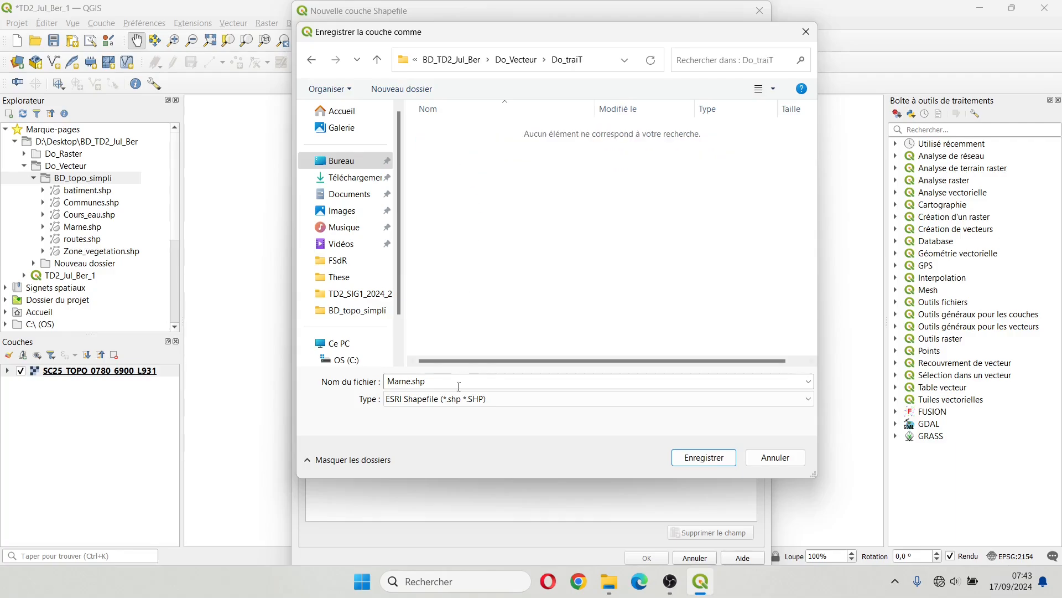
Step: Name the new layer's file ZE.shp and store it in Do_traiT
double_click(410, 382)
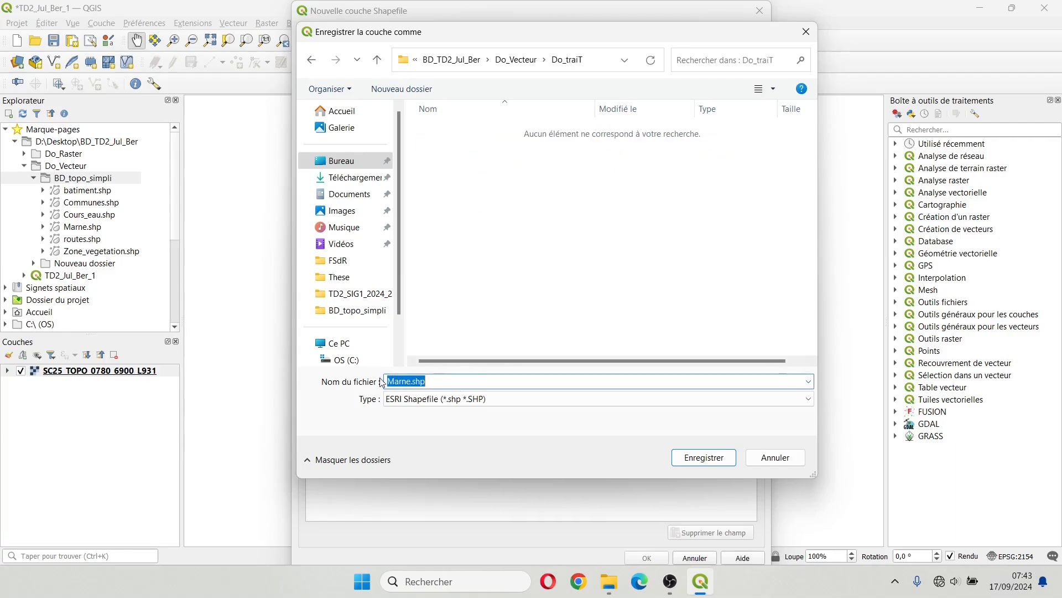
double_click(409, 381)
text(ZE)
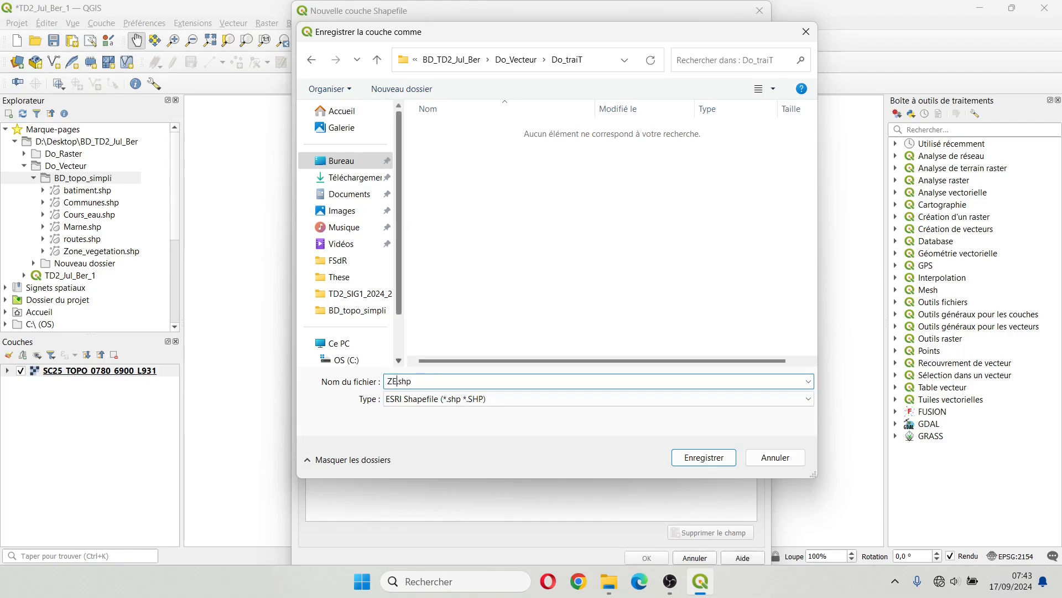
click(691, 457)
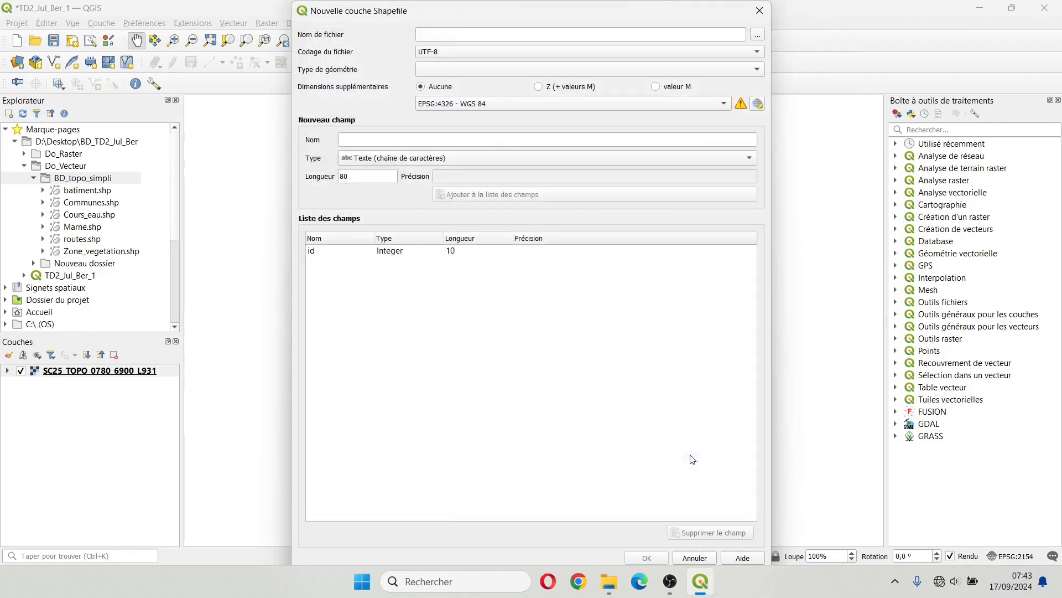
Step: Set the new layer's geometry type to Polygone and its coordinate system to the project CRS EPSG:2154 - RGF93 v1 / Lambert-93
click(480, 72)
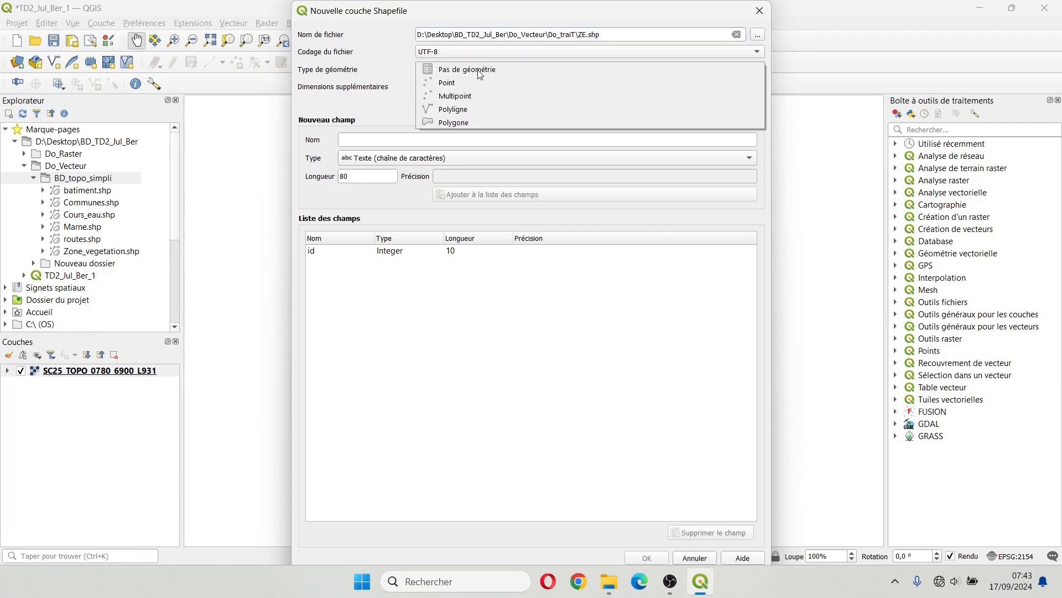
click(456, 122)
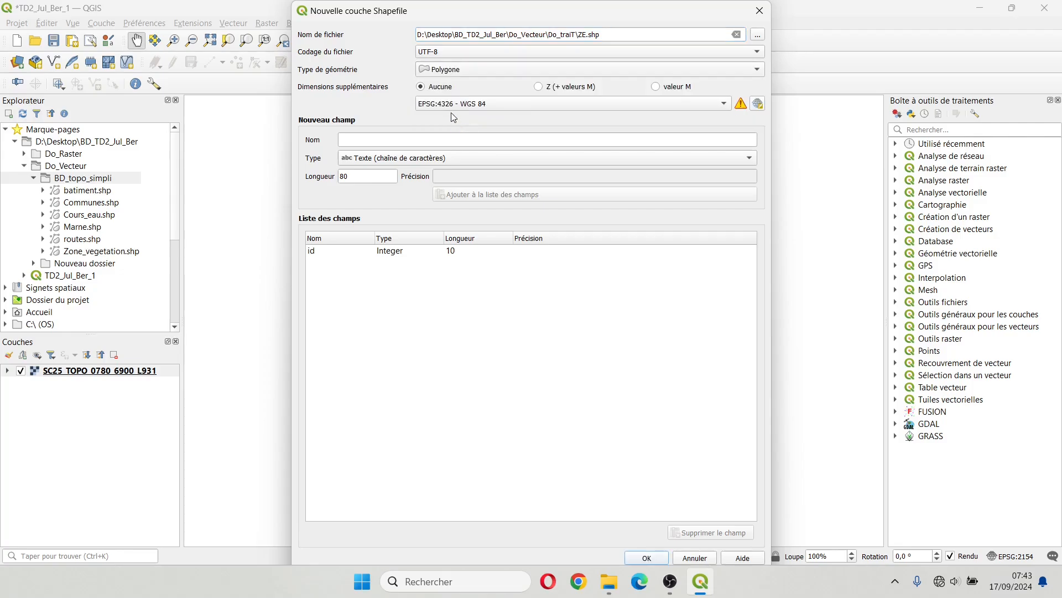
click(449, 106)
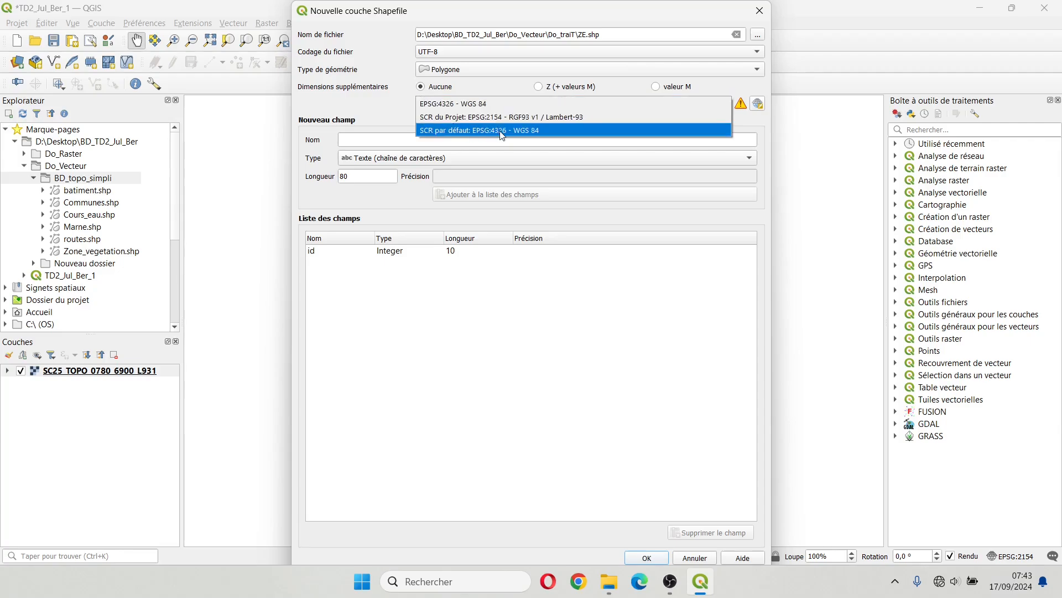
click(492, 118)
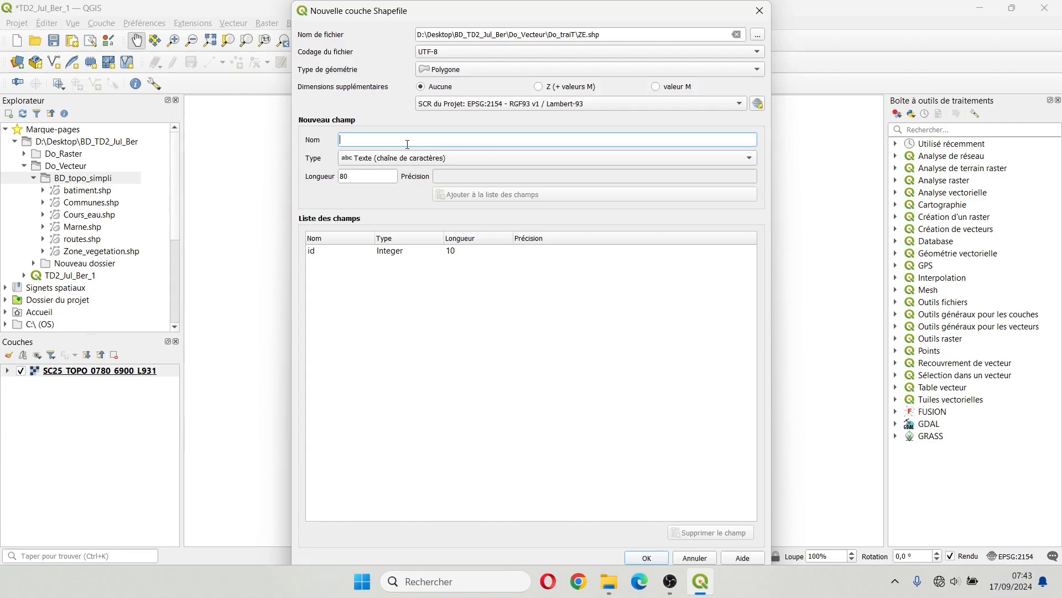
Step: Add a text field named Nom with a length of 20 to the new layer's field list
text(Nom)
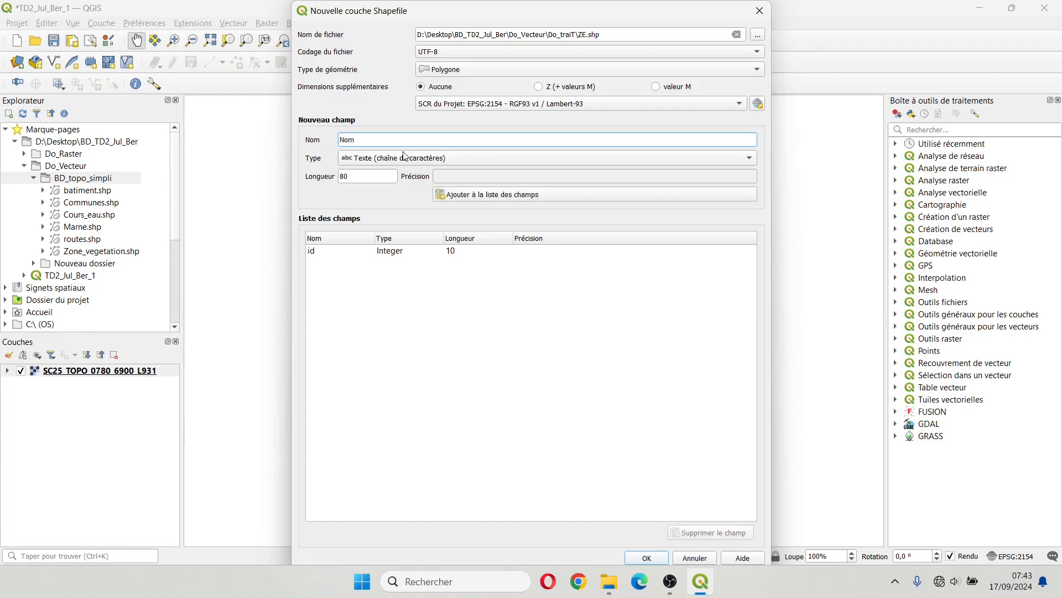
click(369, 176)
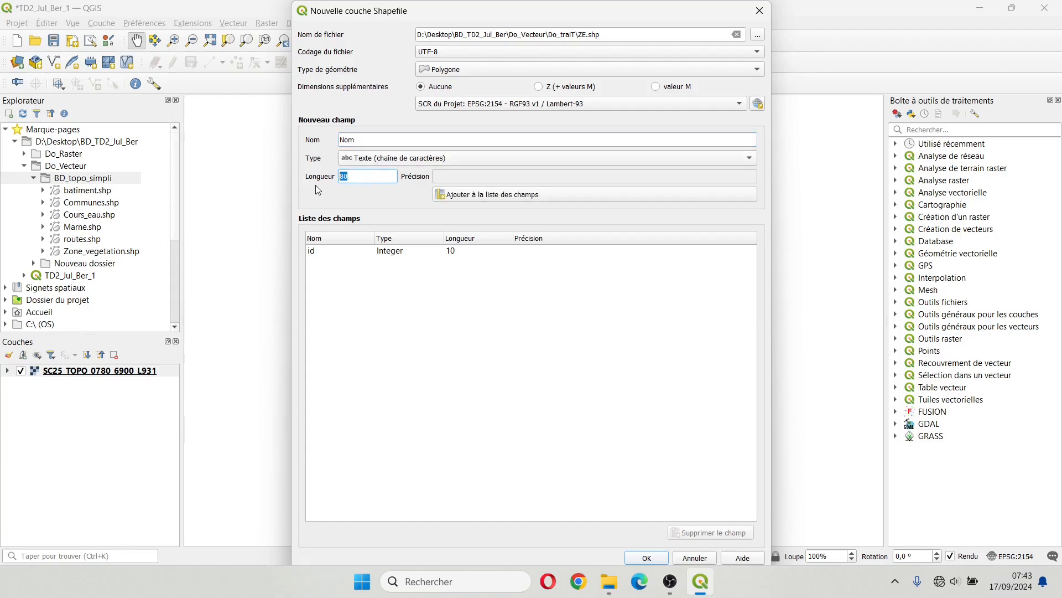
text(20)
click(501, 197)
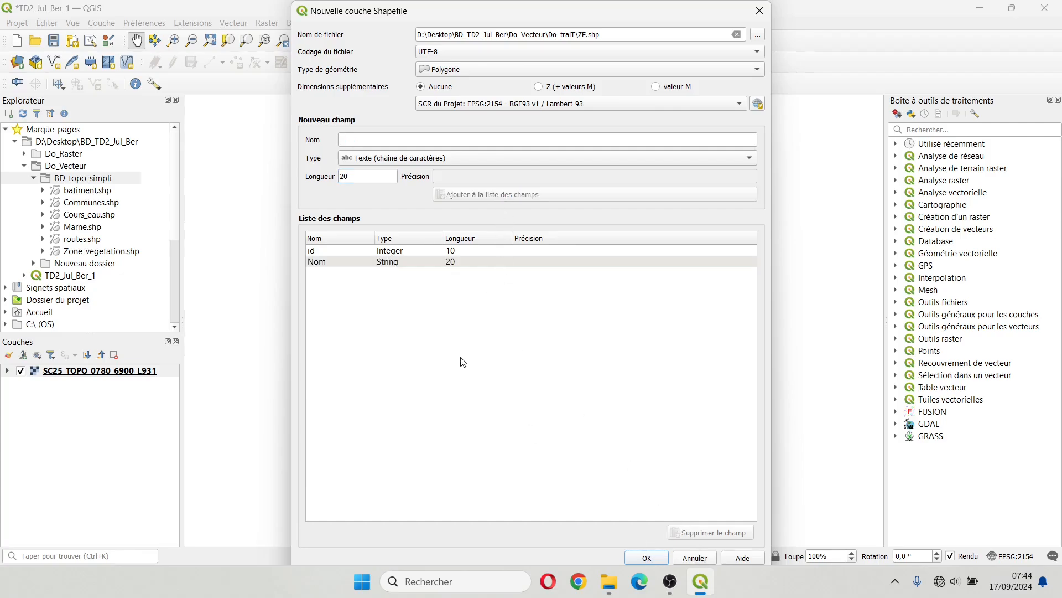
click(313, 252)
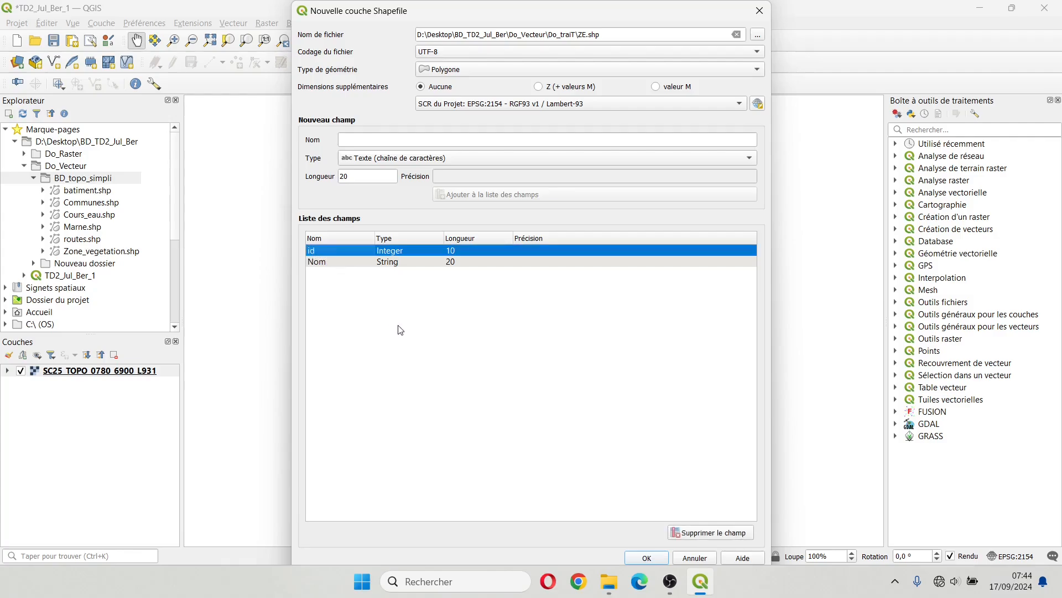
click(345, 265)
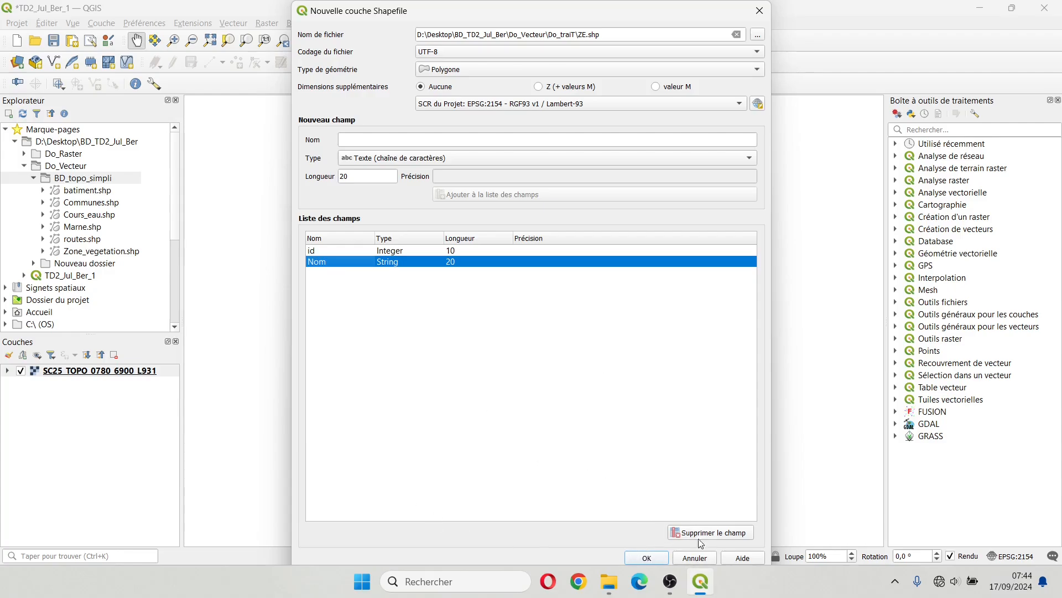
Step: Create the ZE shapefile layer with the defined settings and switch it to edit mode
click(645, 559)
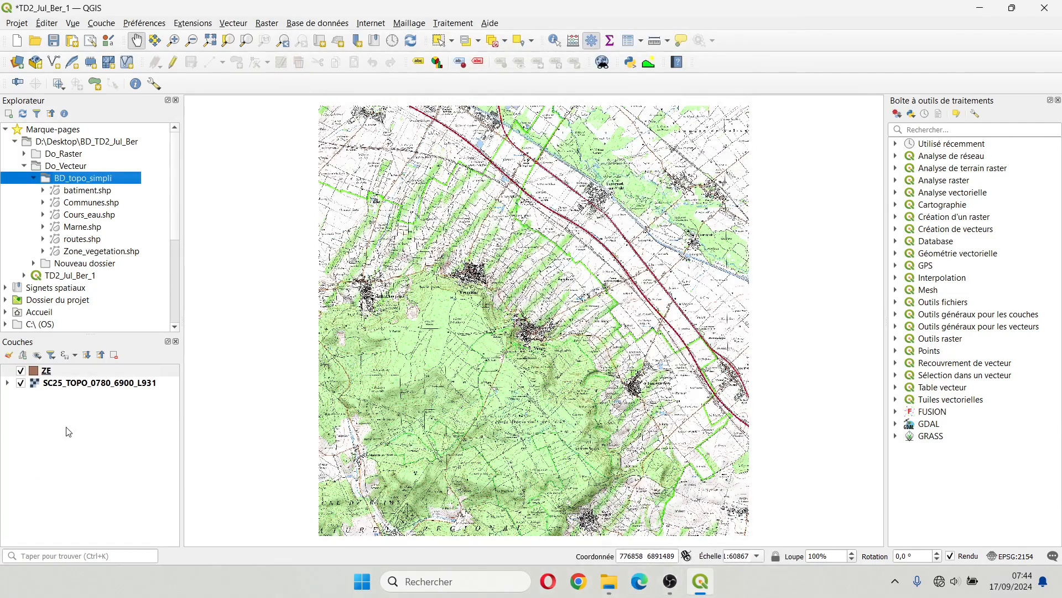
click(49, 373)
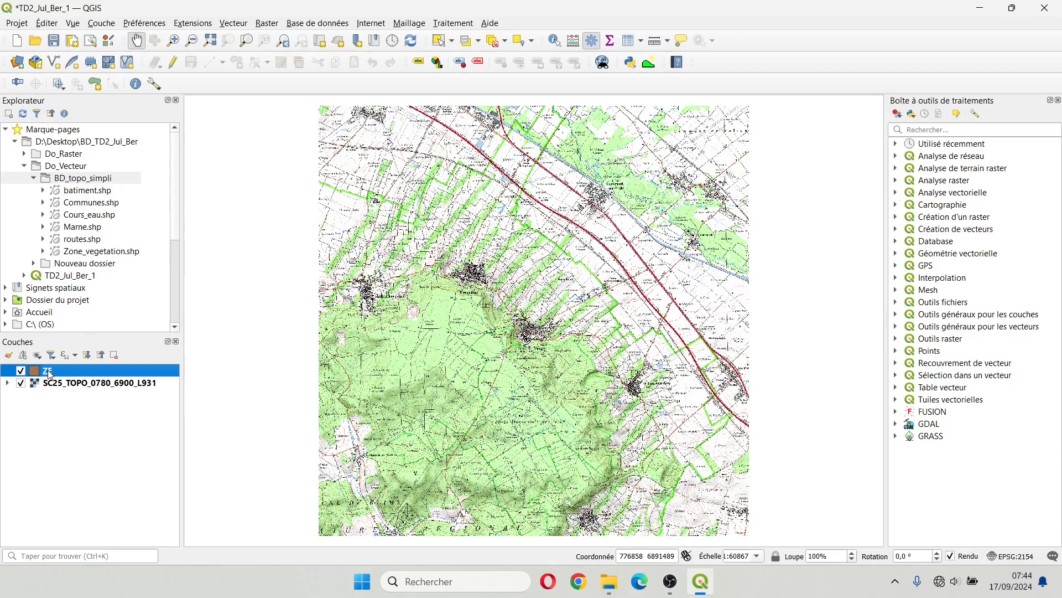
right_click(48, 373)
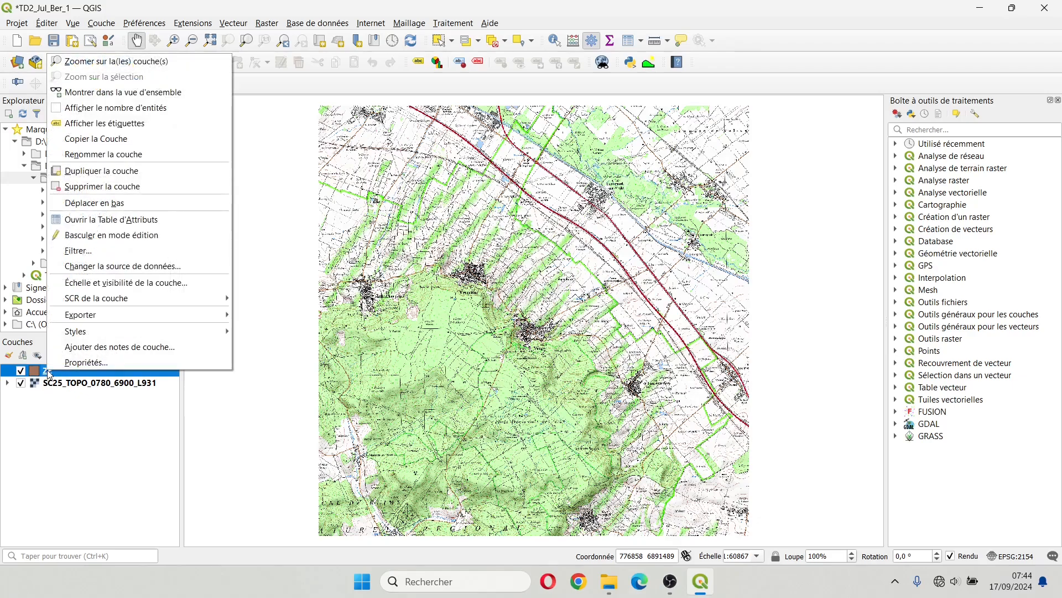
click(83, 235)
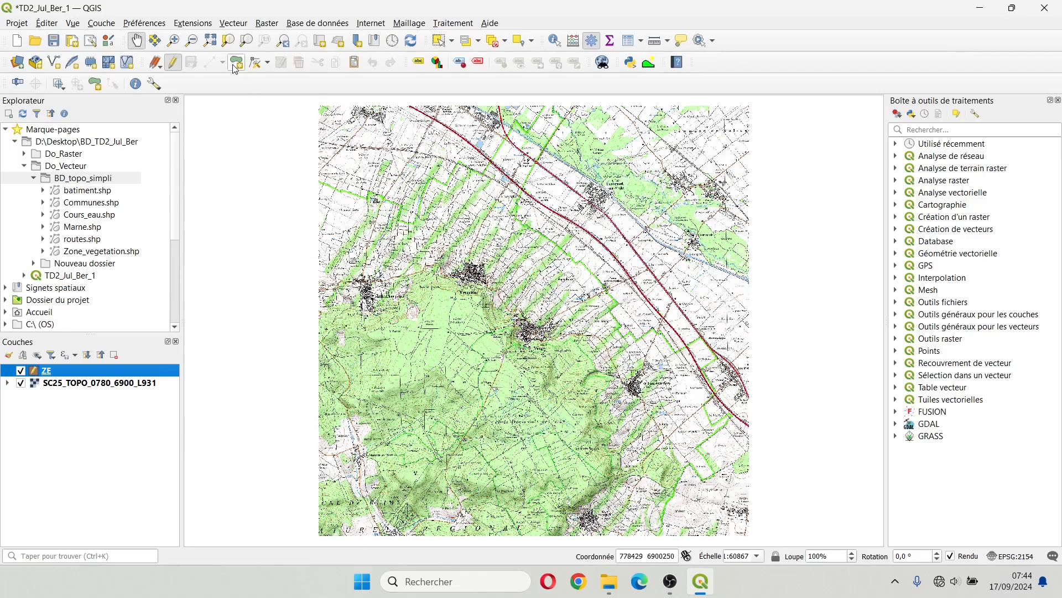
Step: Regroup the docked toolbars into two compact rows and float the digitizing toolbar over the map
drag(147, 62, 236, 161)
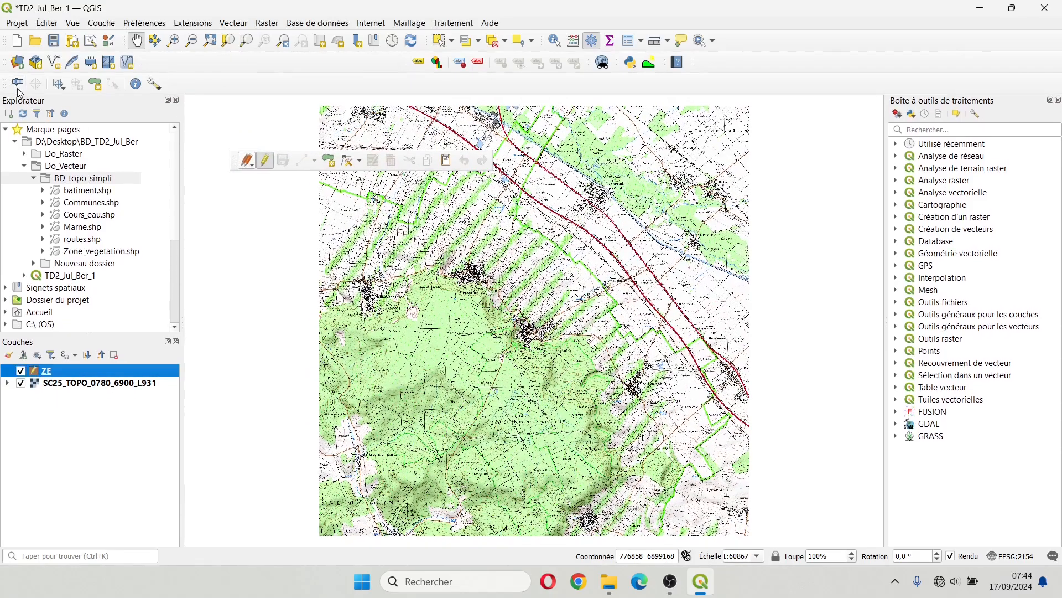
drag(5, 84, 722, 41)
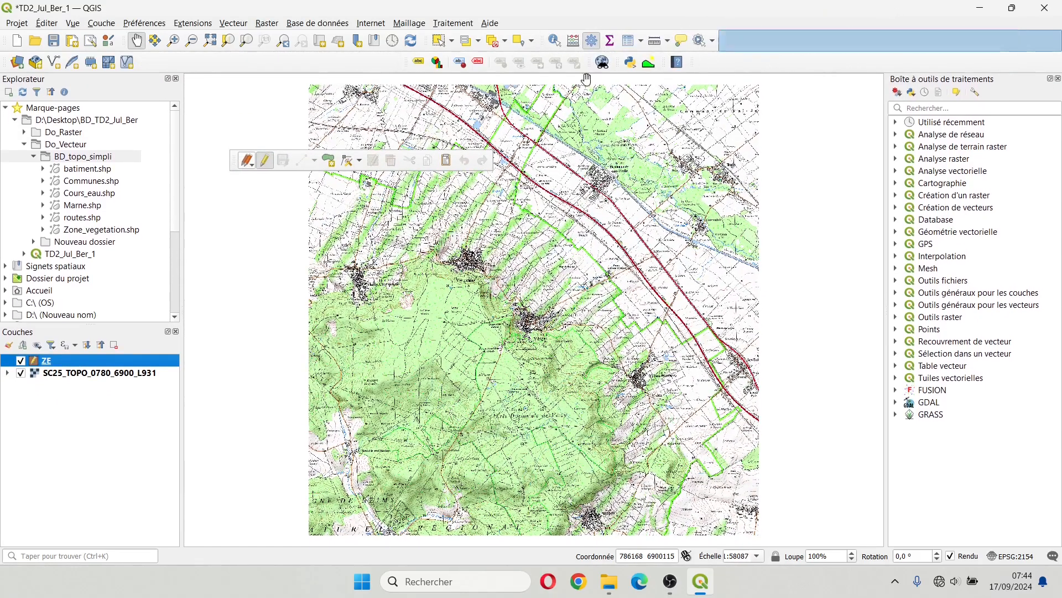
drag(407, 63, 148, 69)
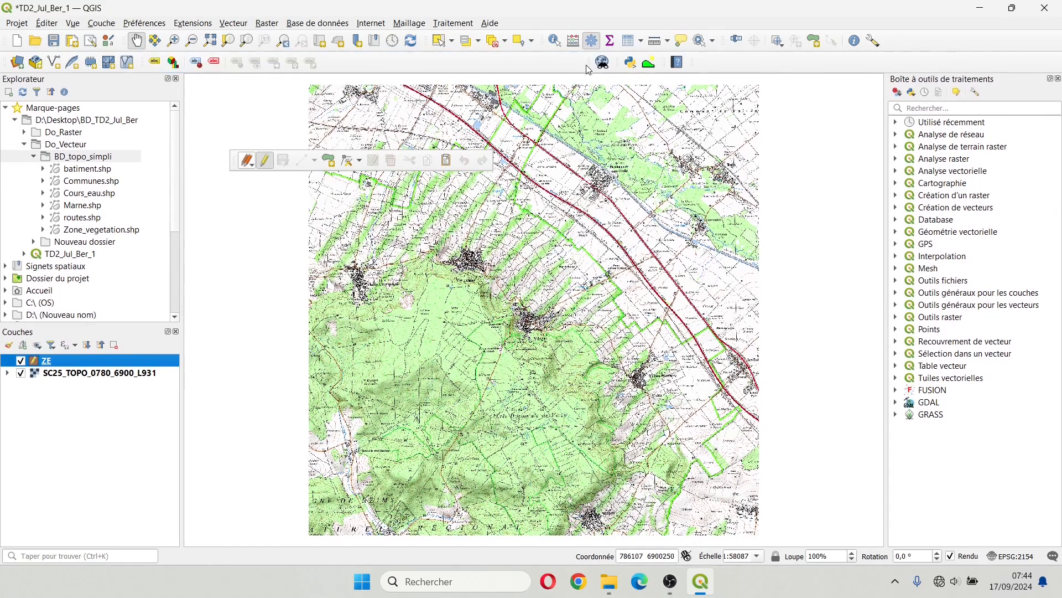
drag(589, 62, 331, 62)
drag(621, 62, 353, 64)
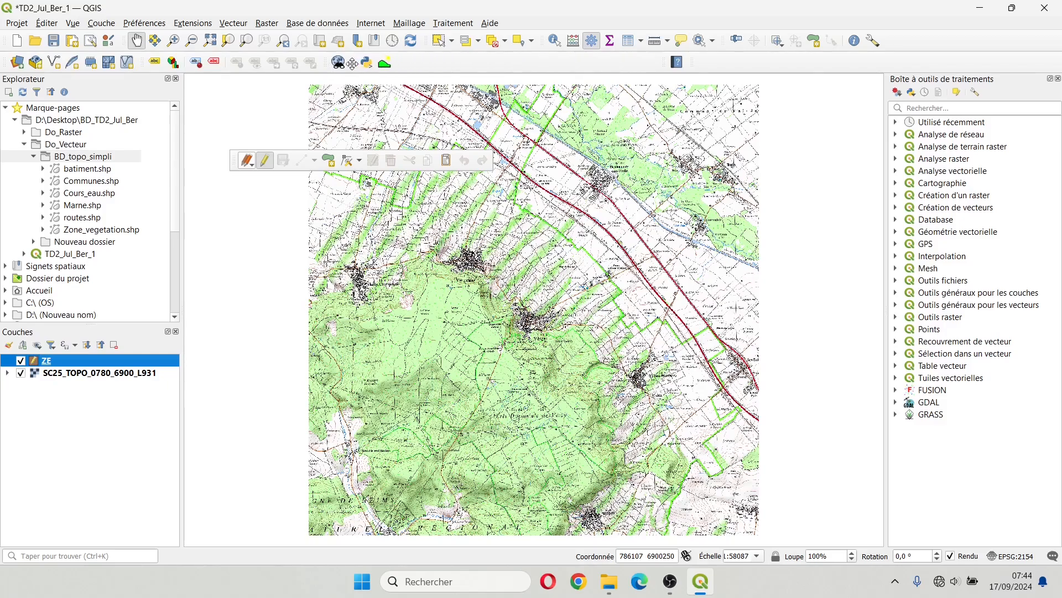
drag(667, 62, 399, 66)
drag(233, 160, 181, 106)
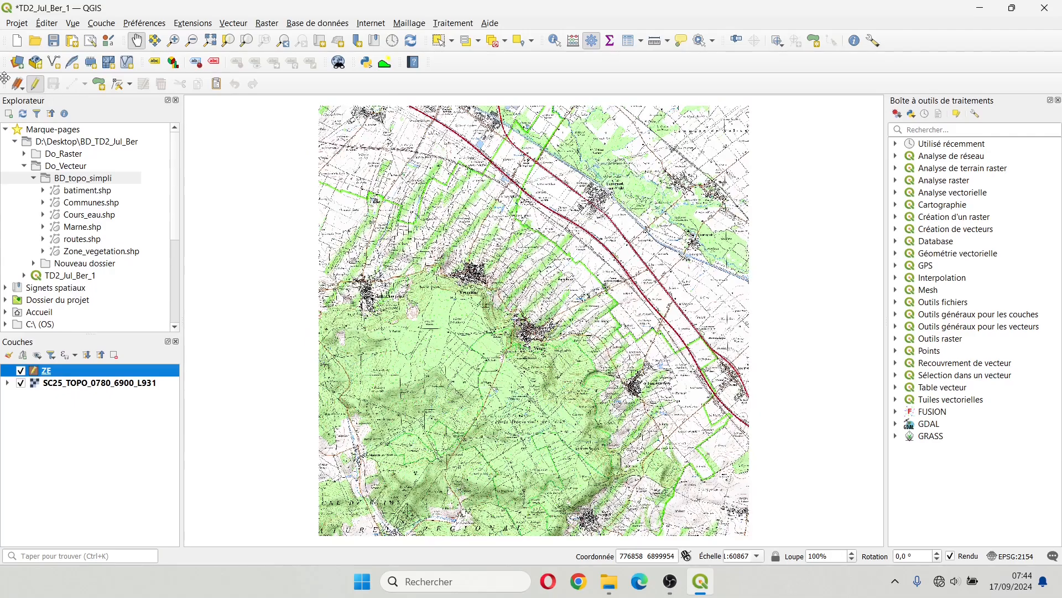
drag(12, 83, 222, 120)
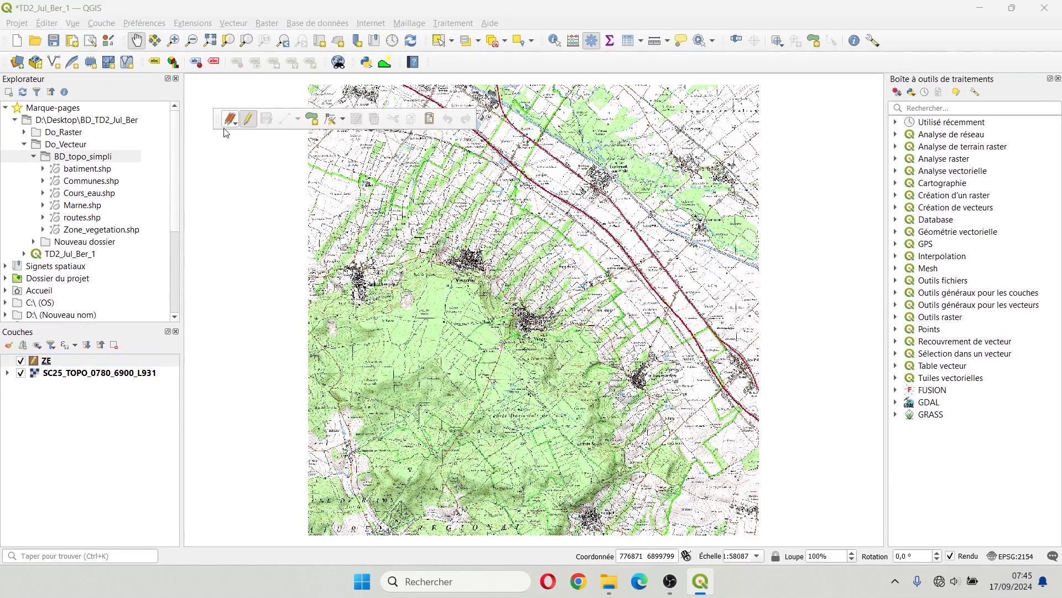
Step: Draw a polygon in ZE through the four corners of the SC25 topographic map and finish its outline
click(314, 123)
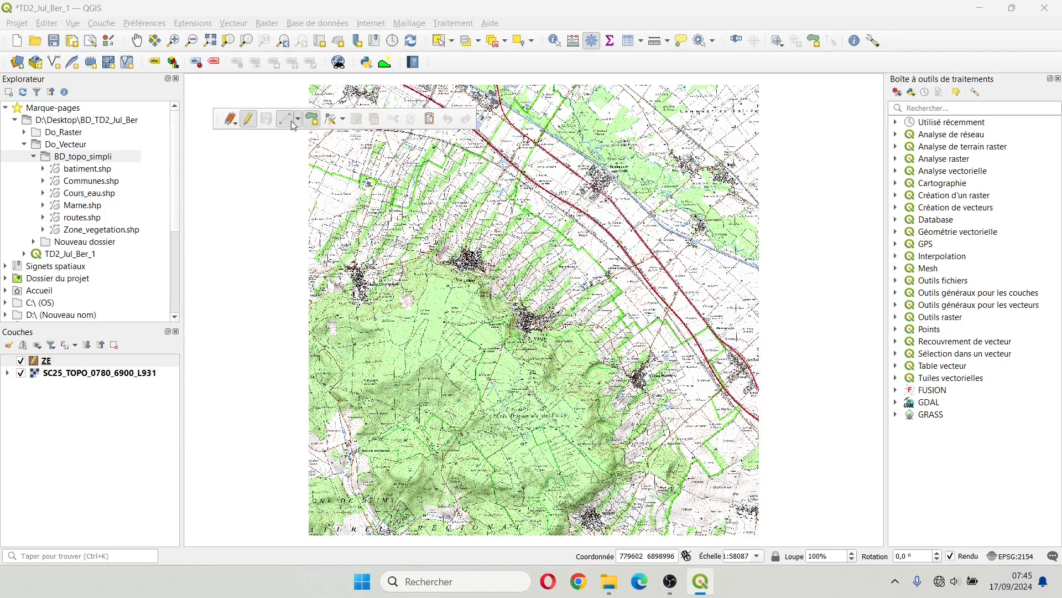
click(308, 84)
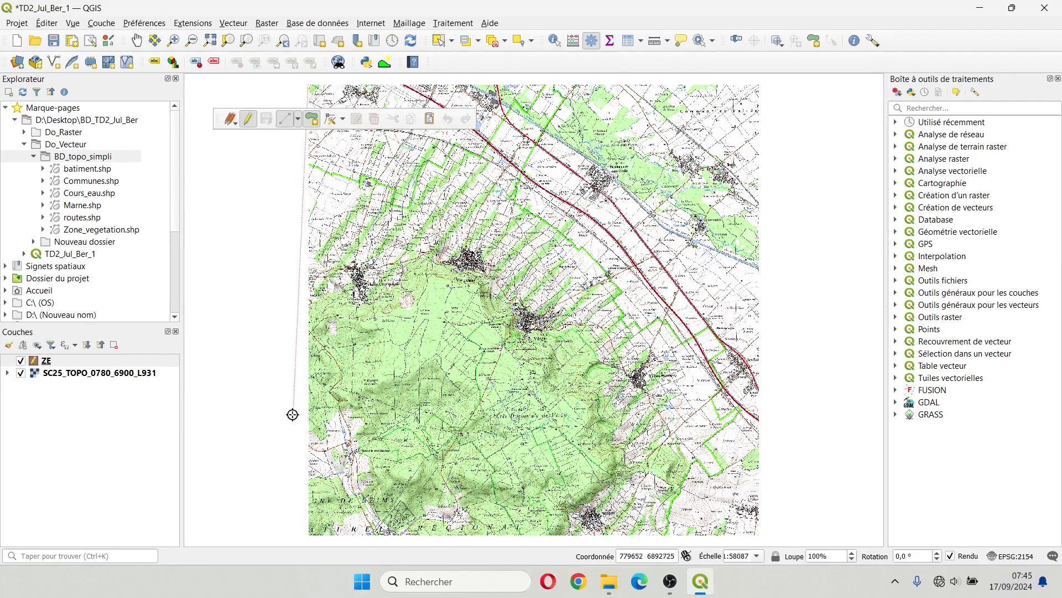
click(308, 535)
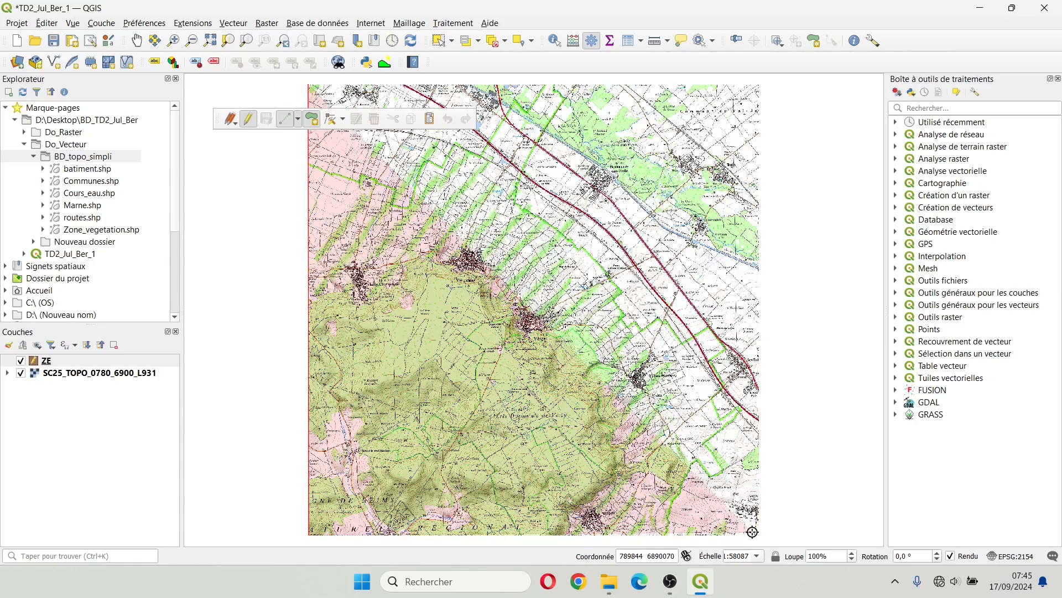
click(759, 534)
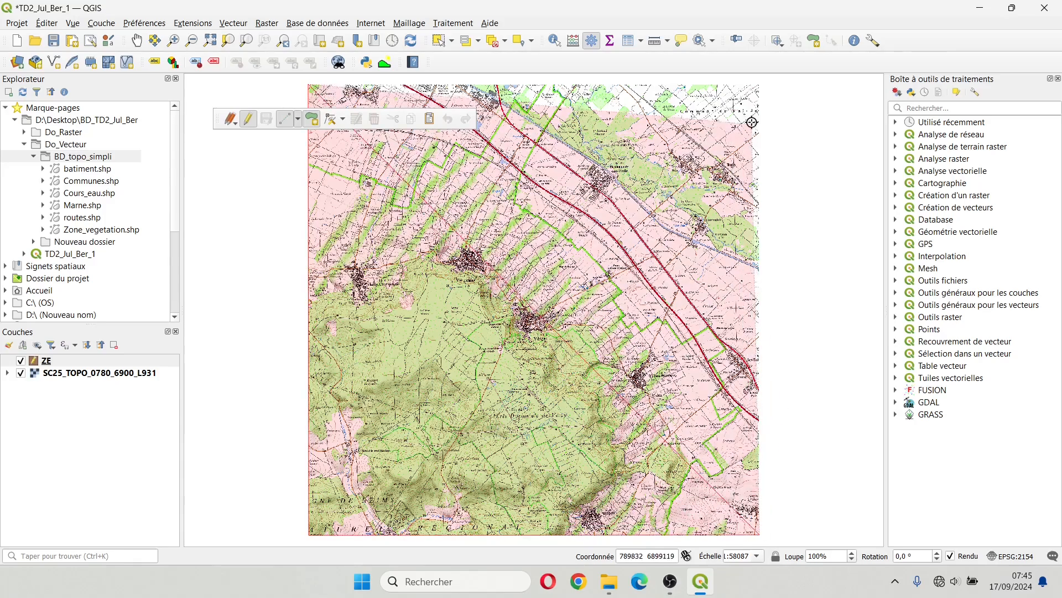
click(759, 85)
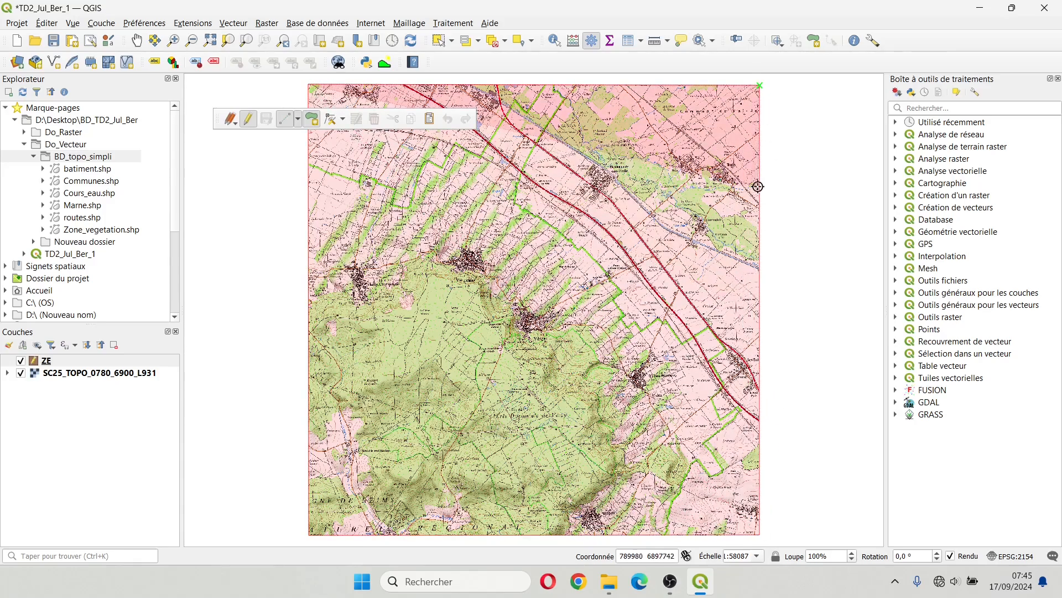
right_click(588, 120)
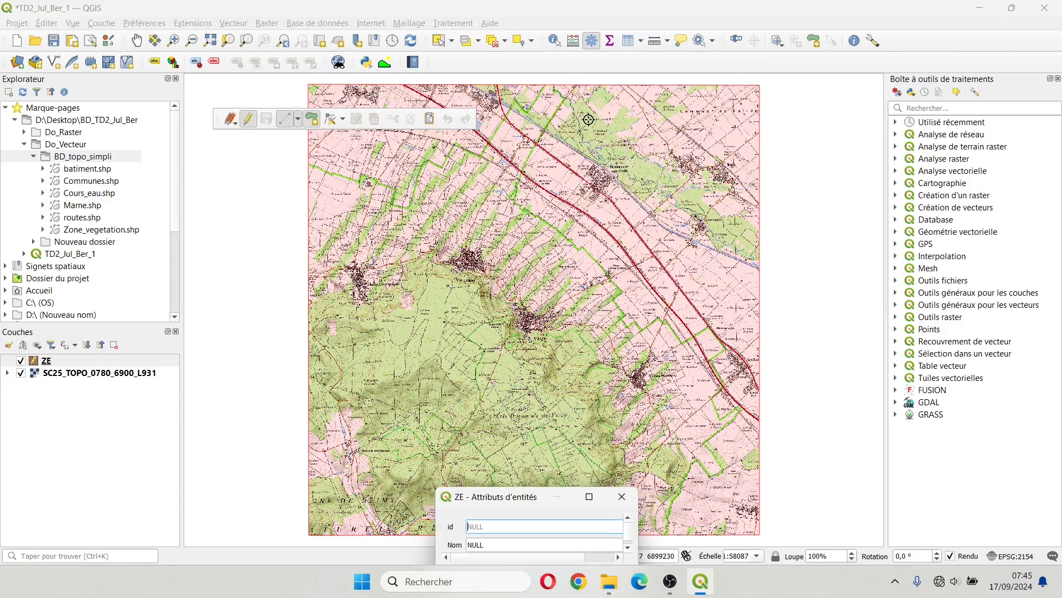
Step: Set the new polygon's id to 1 and its Nom to ZE
drag(535, 498, 583, 184)
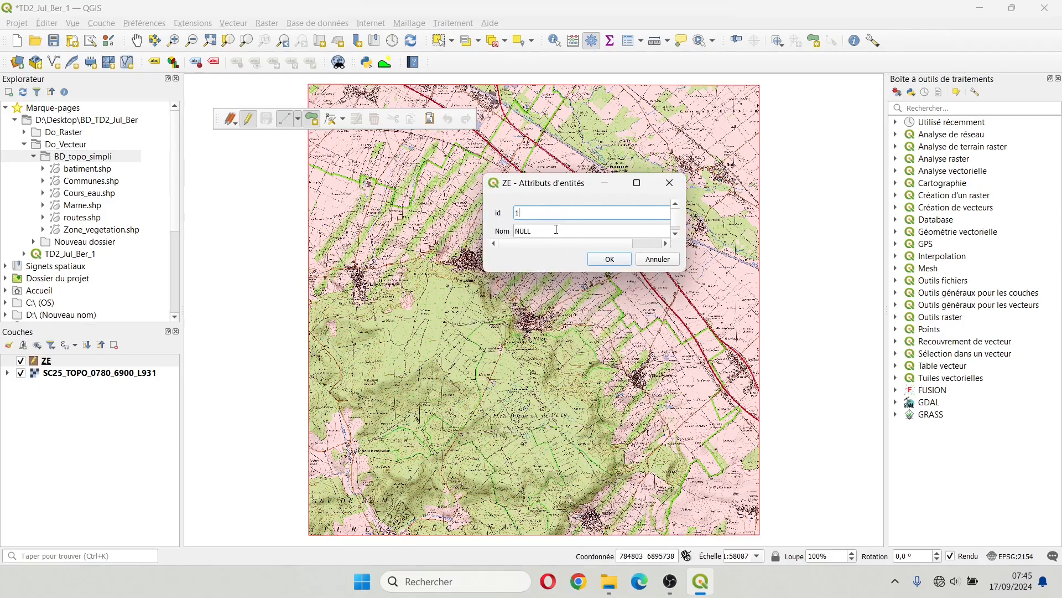
click(555, 231)
text(ZE)
click(624, 258)
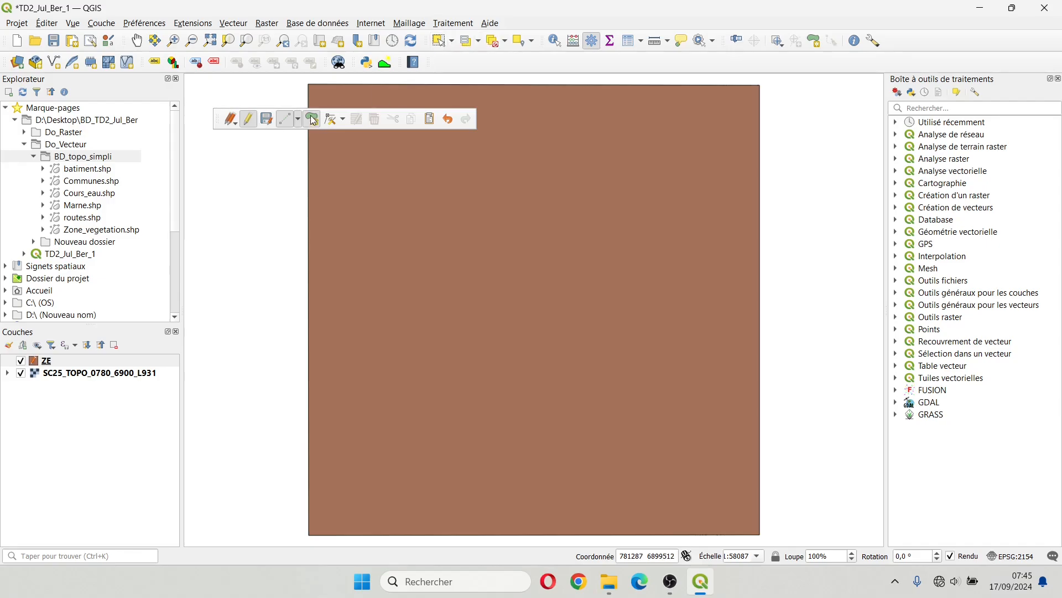
Step: Select the ZE polygon covering the map and delete it from the layer
click(251, 119)
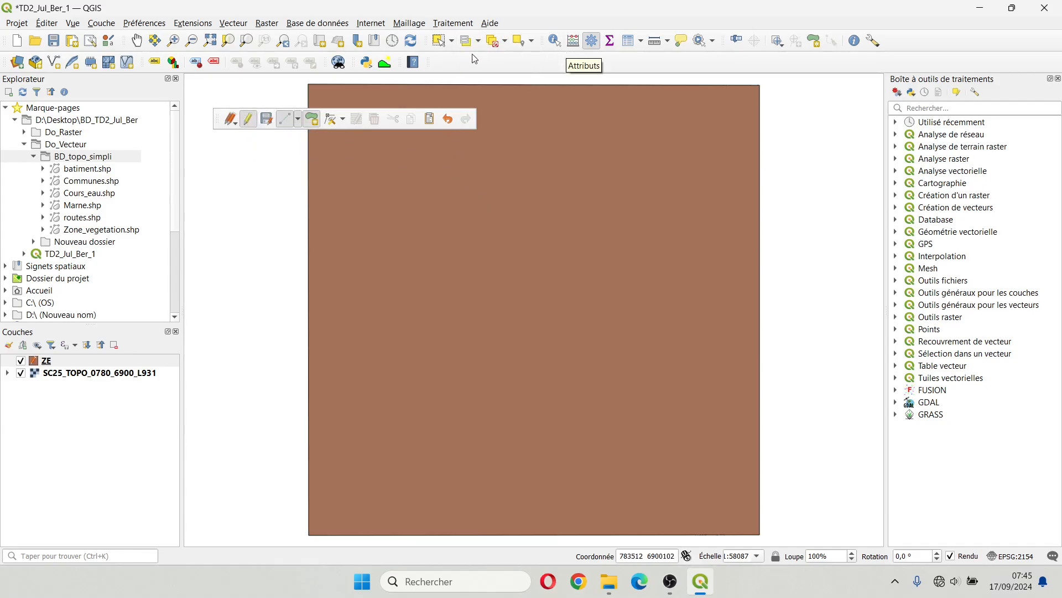
click(439, 41)
click(566, 177)
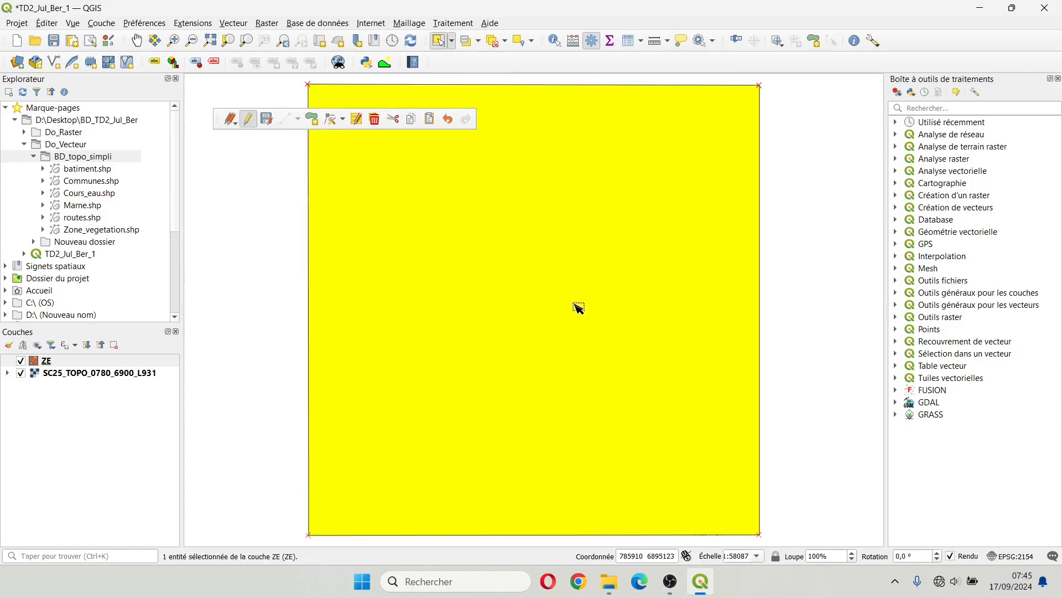
key(Delete)
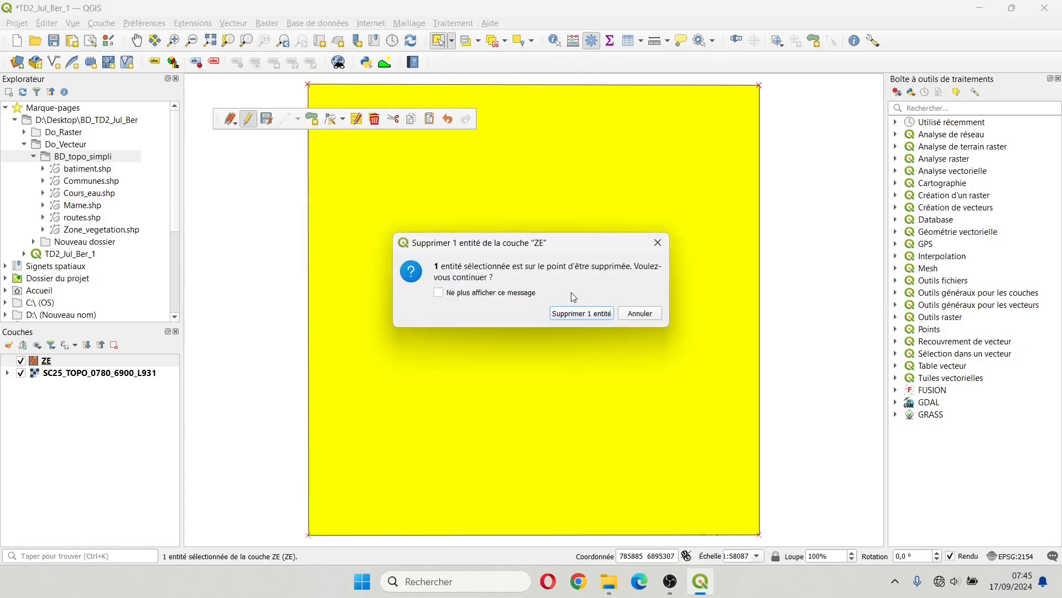
click(572, 322)
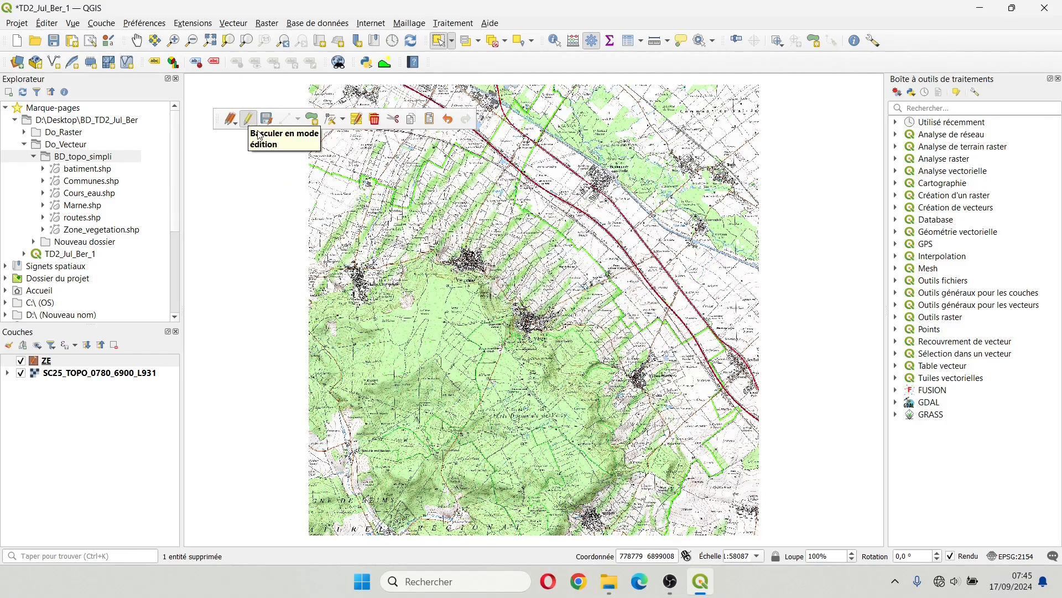
click(338, 118)
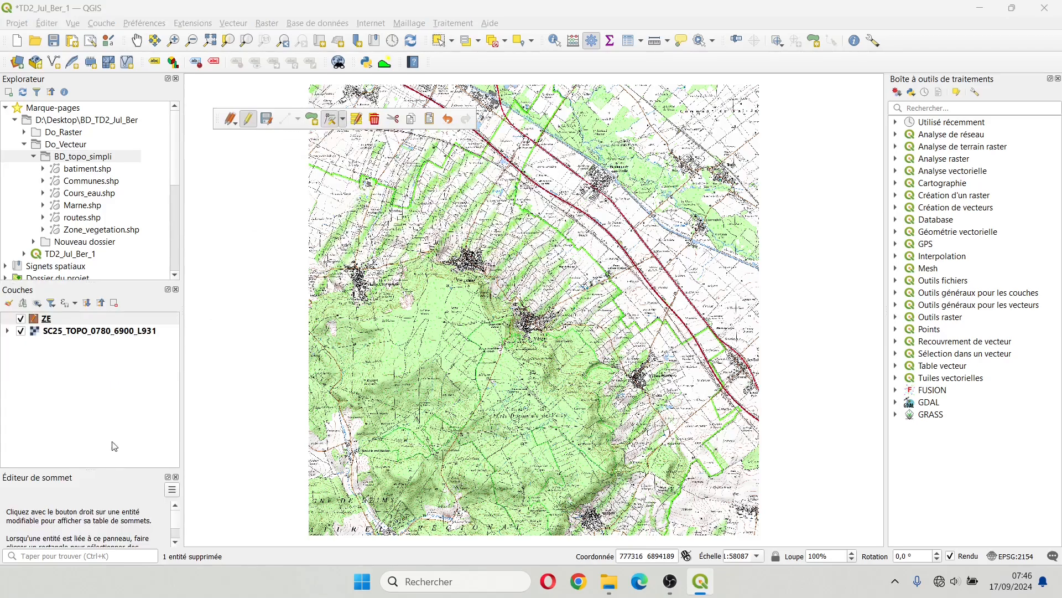
drag(107, 469, 103, 440)
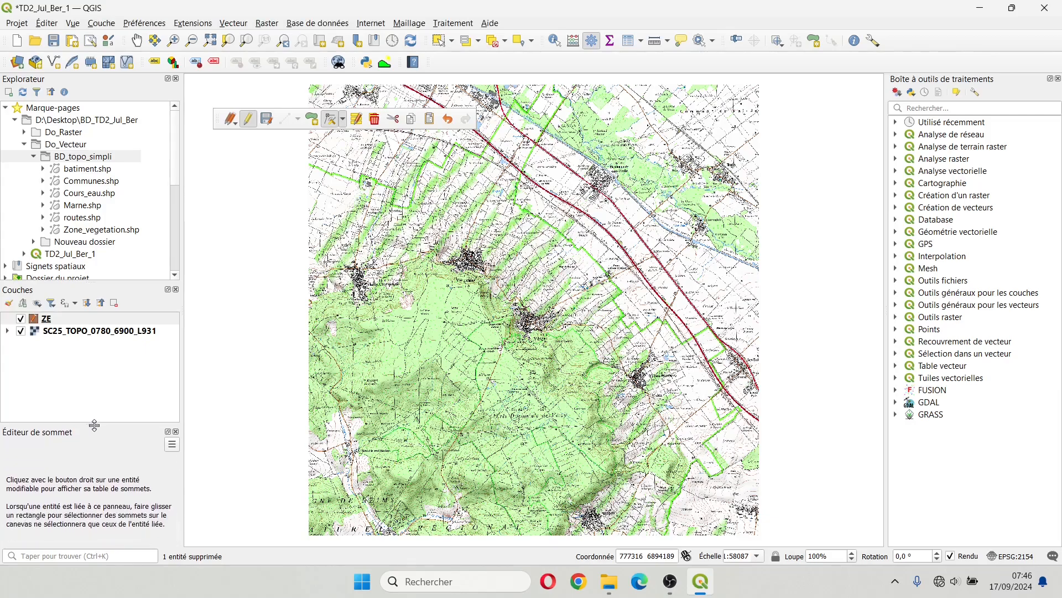
click(176, 449)
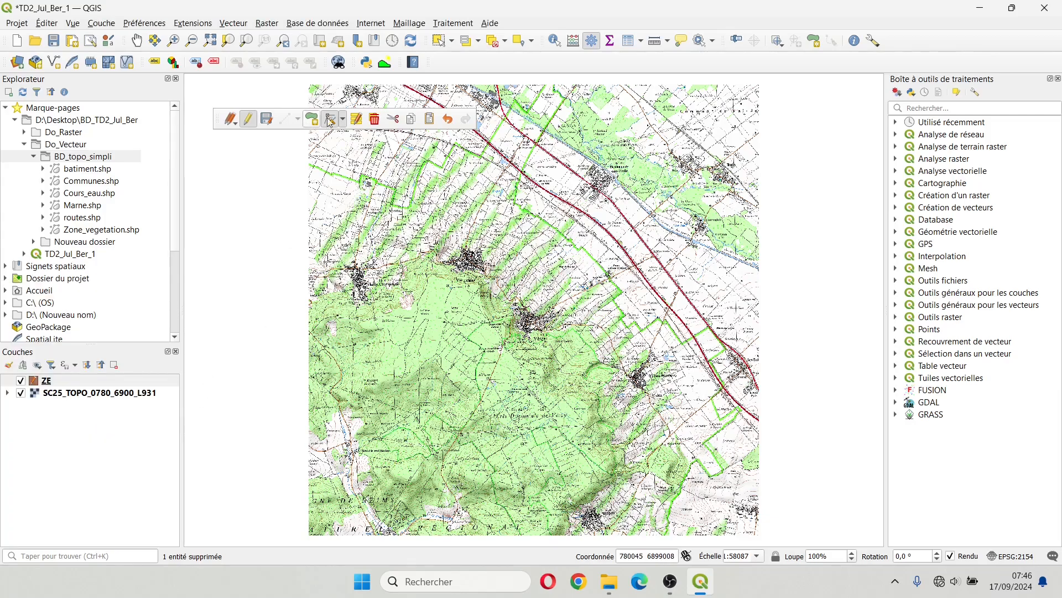
click(342, 119)
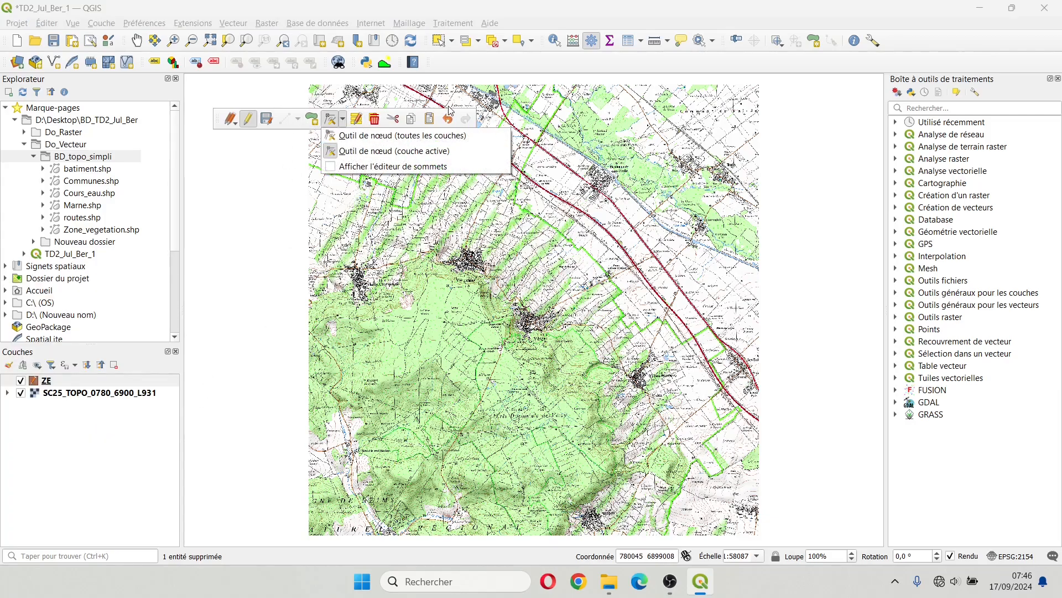
click(435, 18)
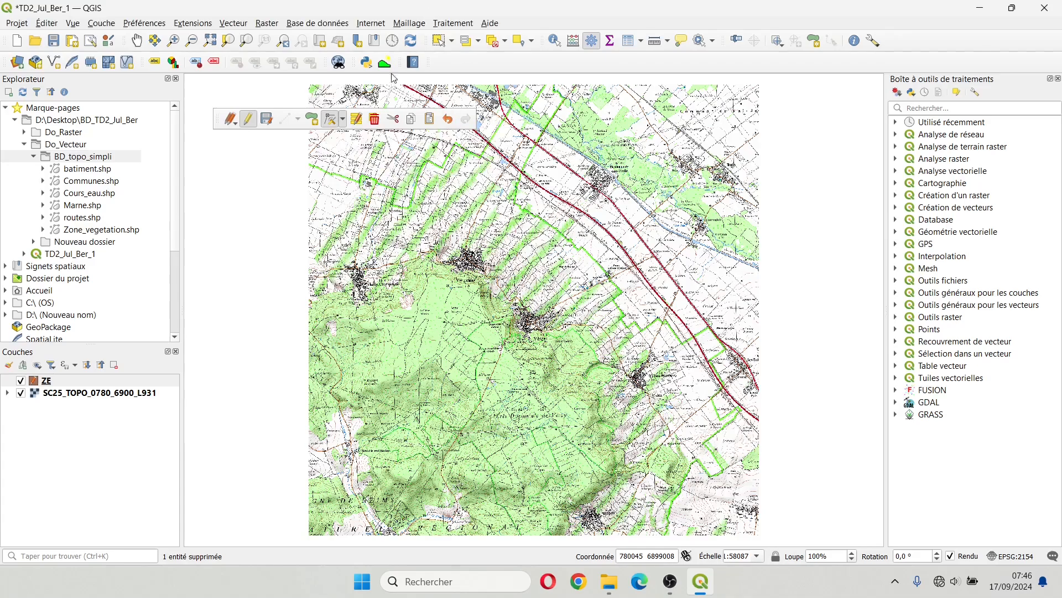
click(237, 126)
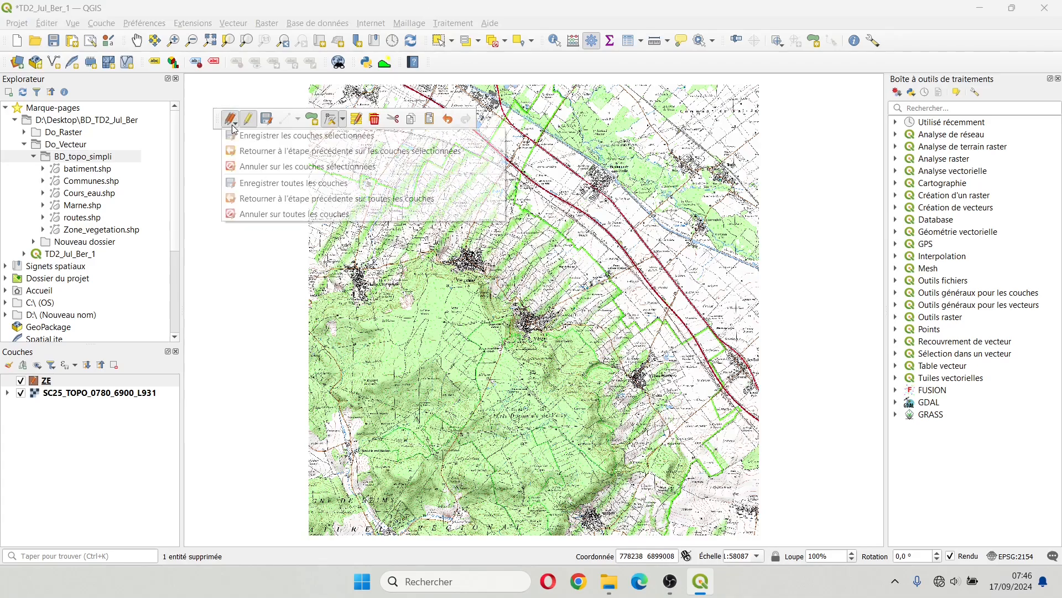
Step: Start a new polygon in ZE with vertices at the northwest and southwest corners of the SC25 topographic map
click(313, 122)
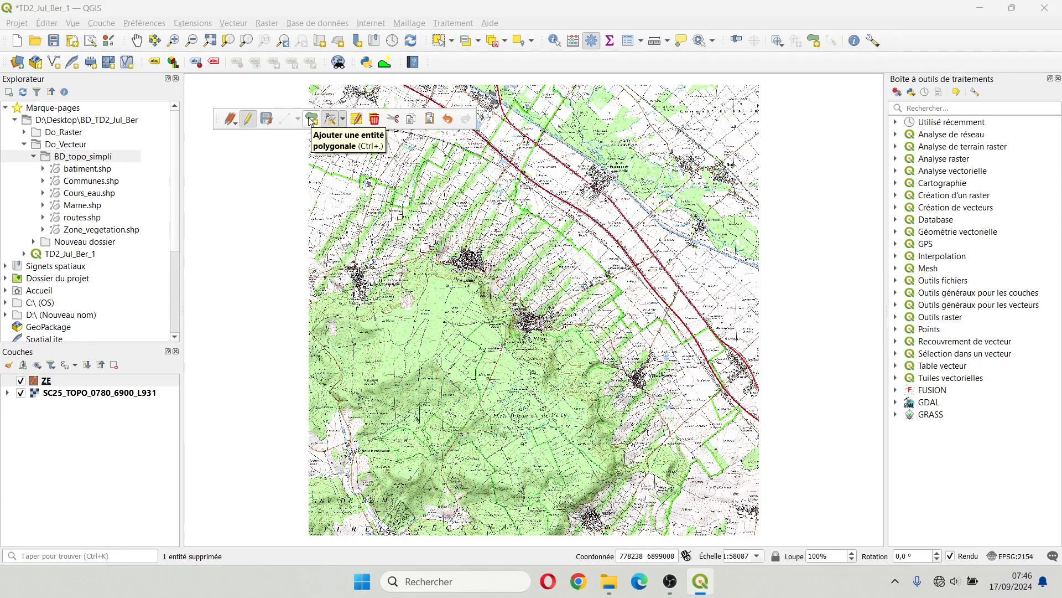
click(311, 119)
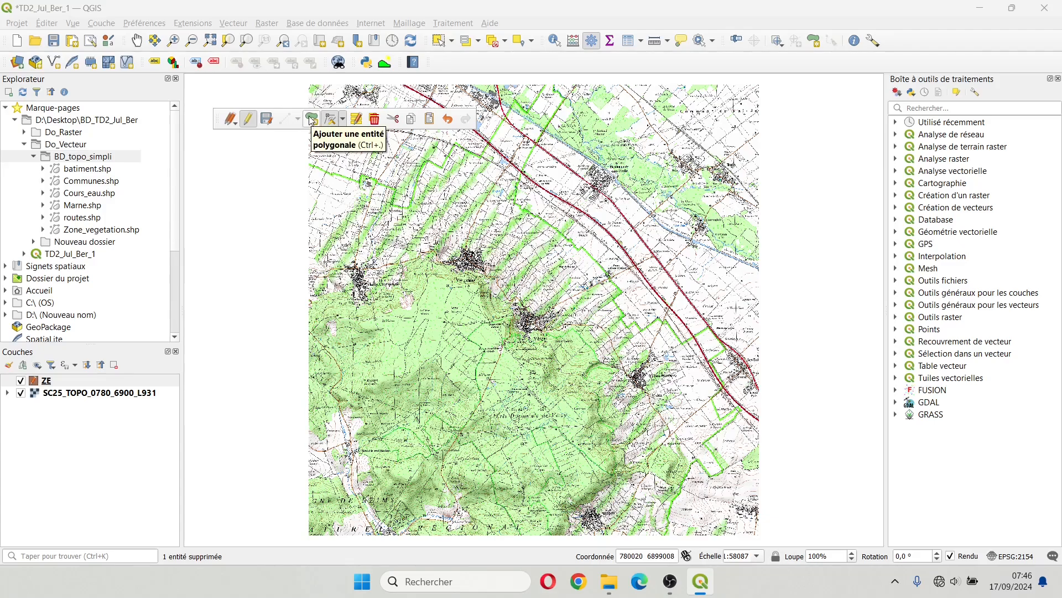
click(311, 121)
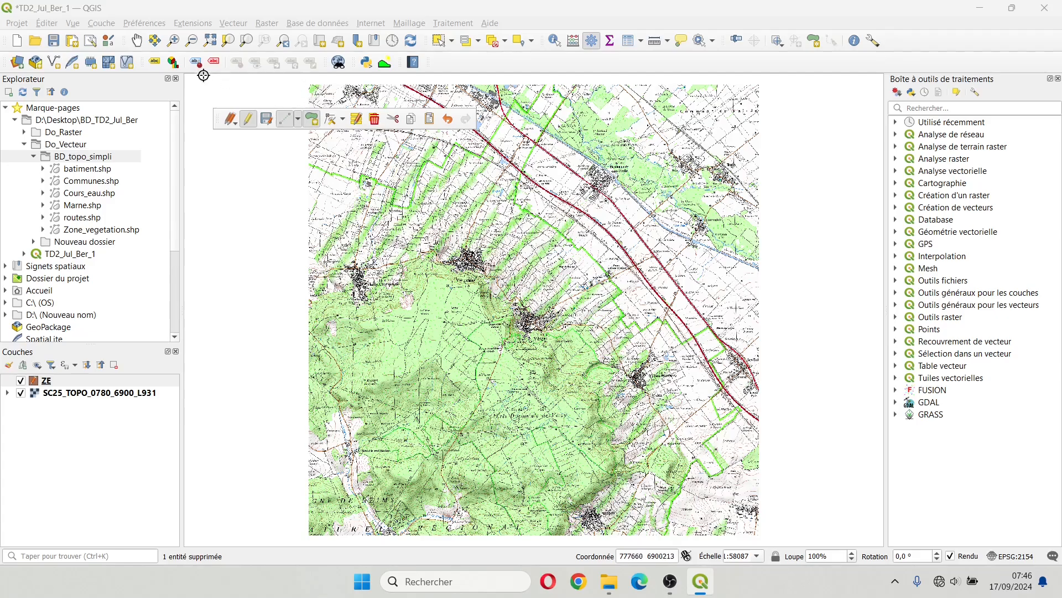
scroll(305, 77, up, 2)
scroll(323, 93, up, 2)
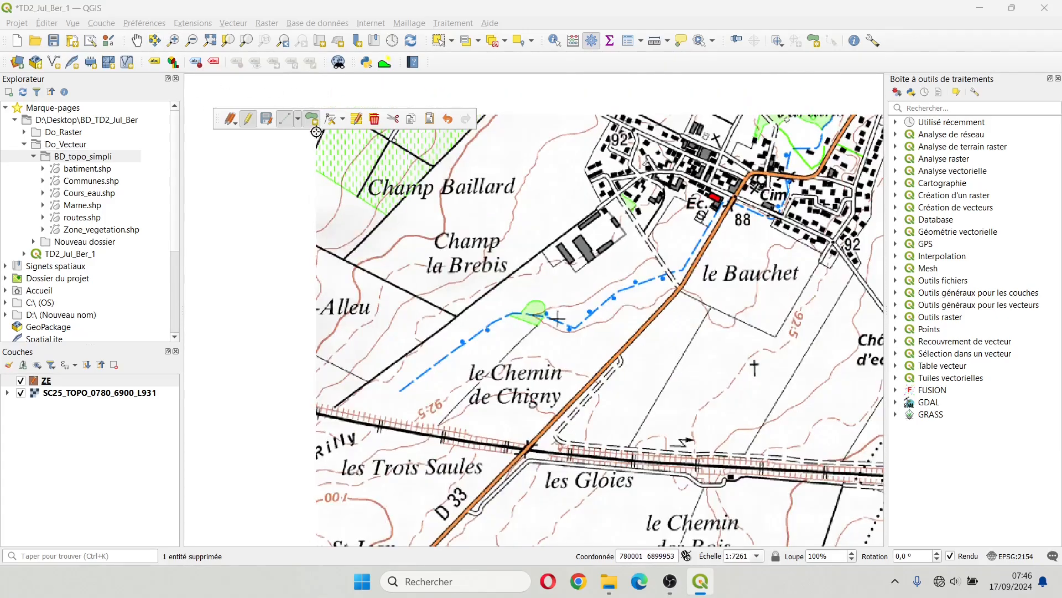
scroll(304, 264, up, 2)
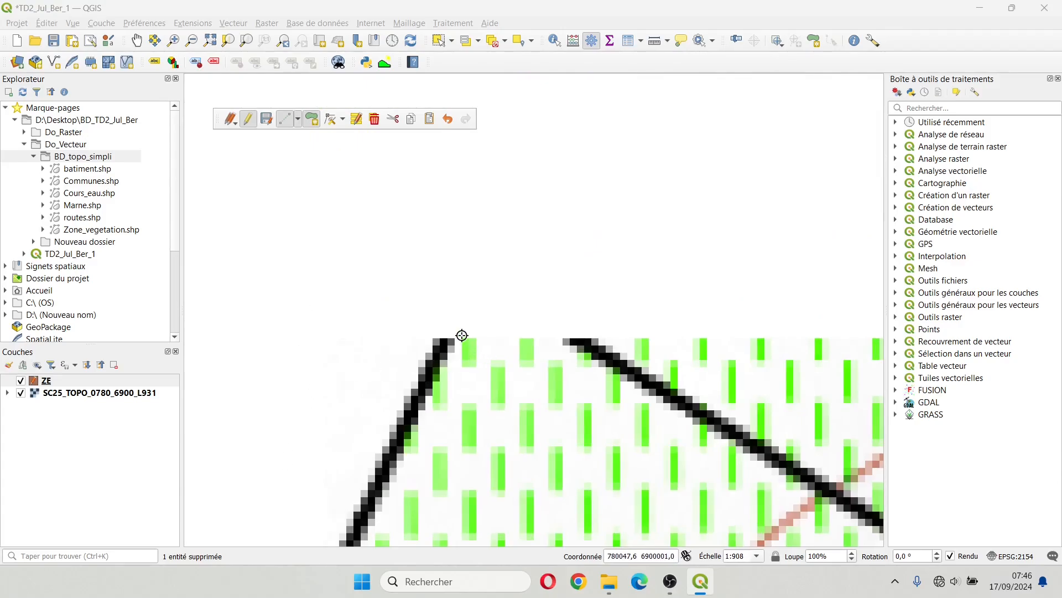
scroll(463, 342, down, 1)
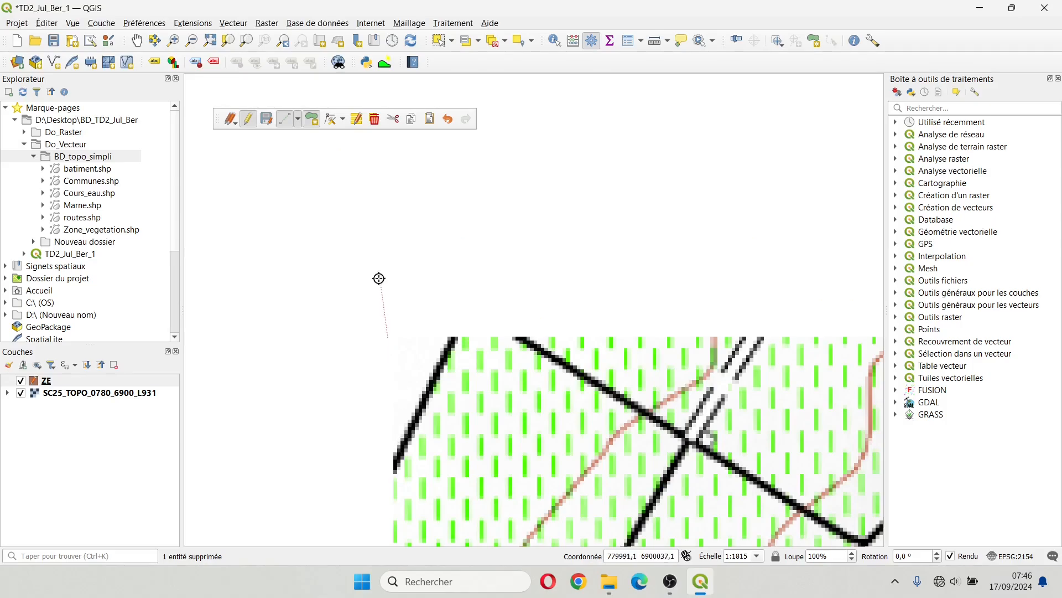
scroll(376, 260, down, 8)
scroll(386, 242, up, 9)
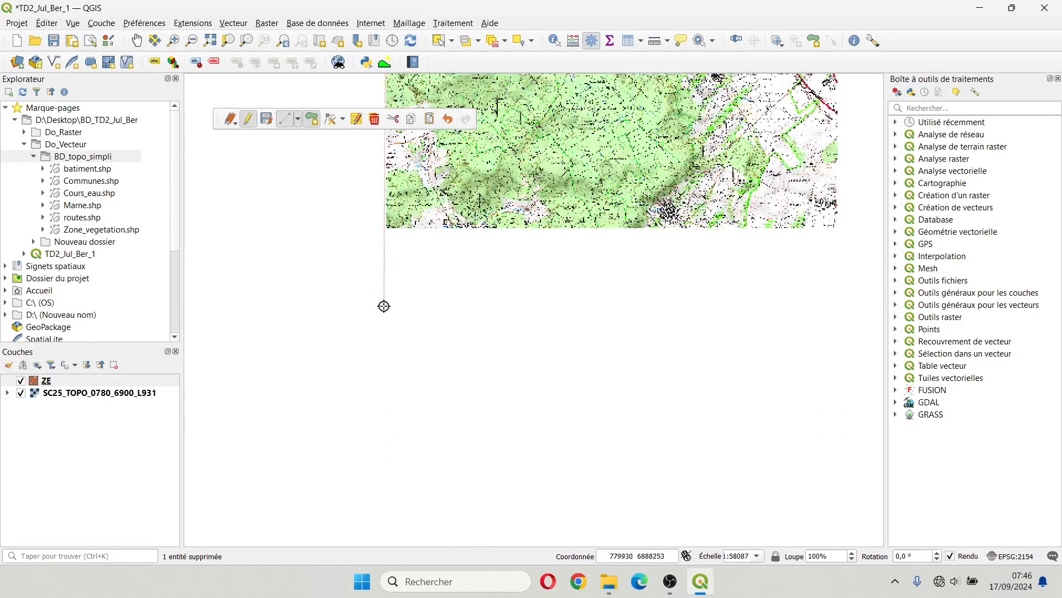
scroll(506, 254, up, 3)
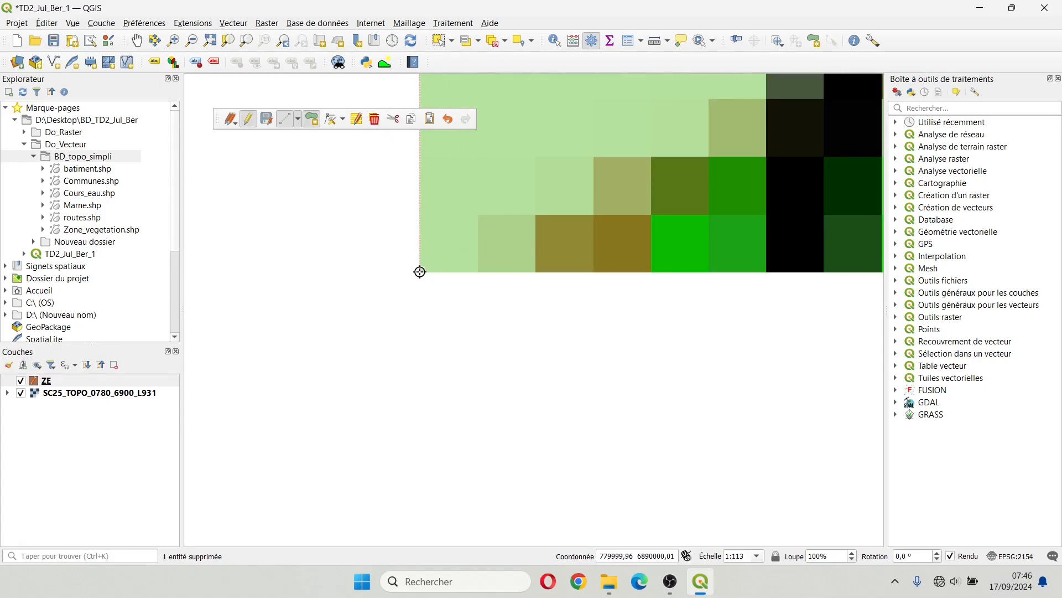
Step: Continue the ZE polygon through the map's southeast and northeast corners and finish its outline
scroll(308, 285, down, 7)
scroll(270, 300, up, 2)
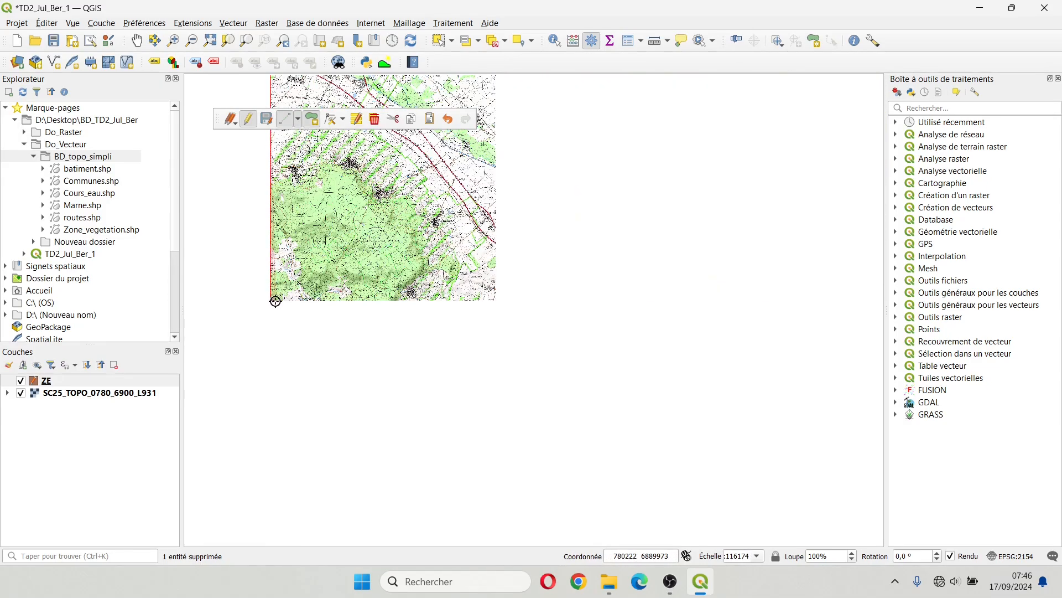
scroll(452, 259, up, 1)
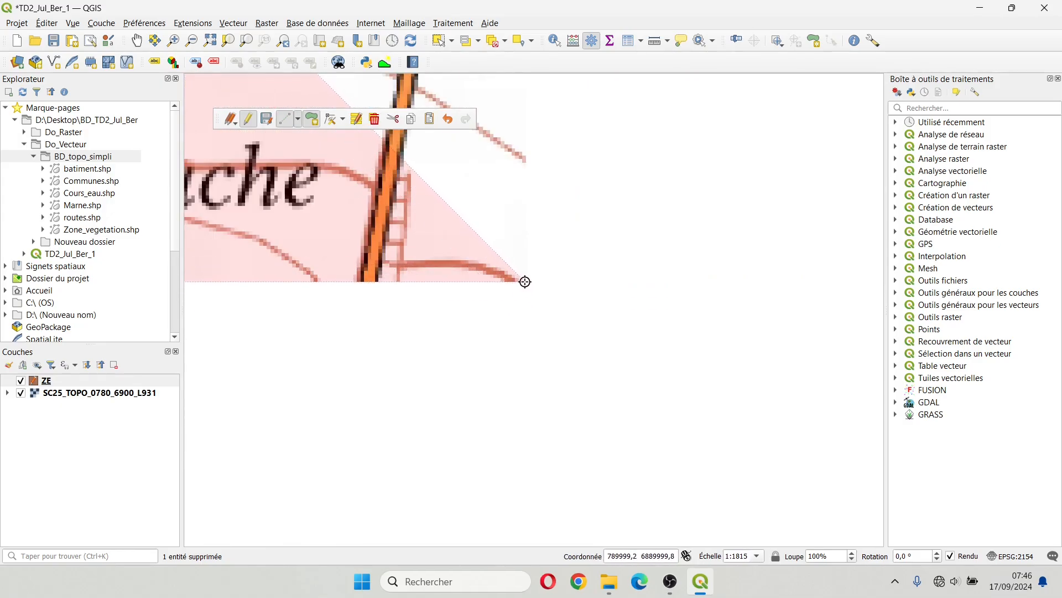
scroll(468, 390, down, 8)
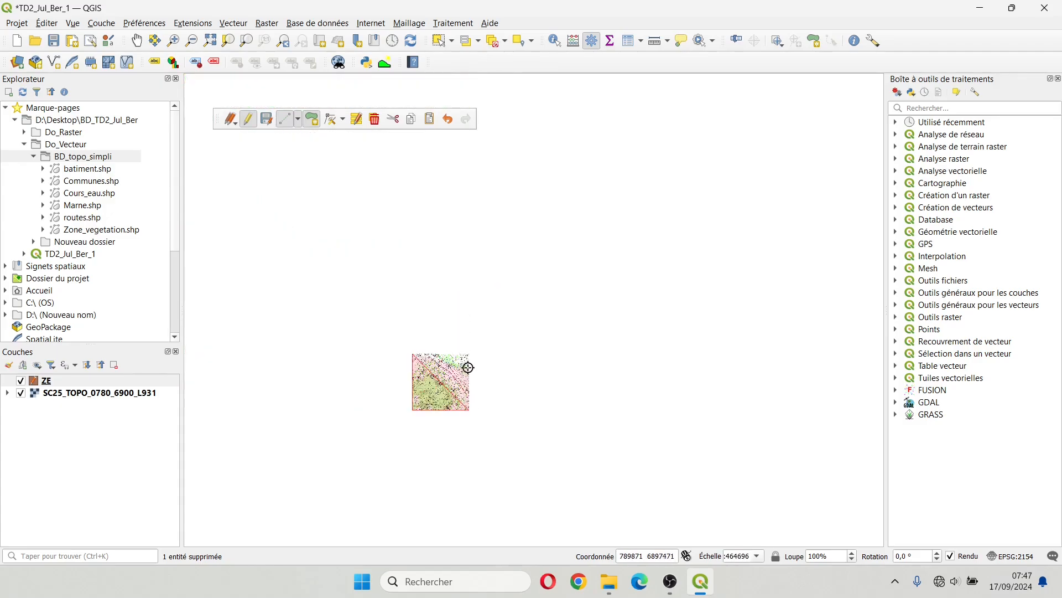
scroll(467, 367, up, 9)
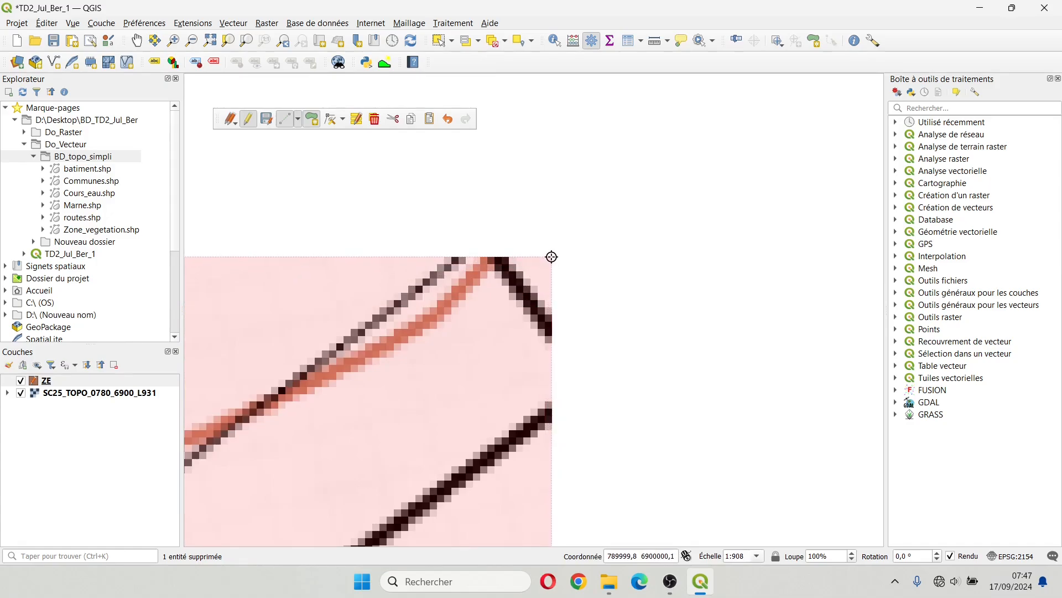
right_click(552, 257)
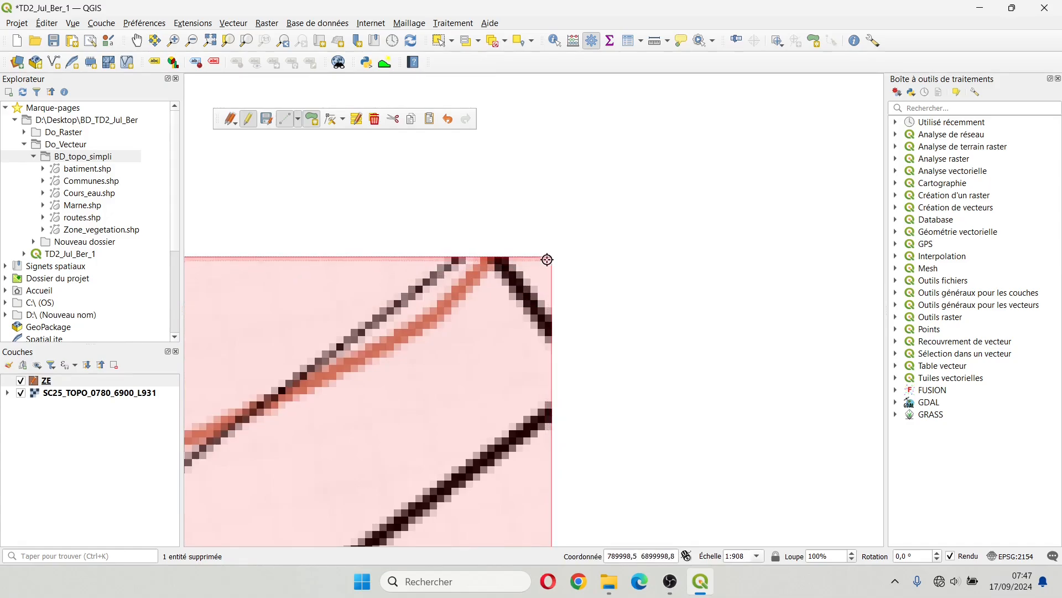
Step: Give the redrawn polygon the id 1 and the Nom ZE
text(1)
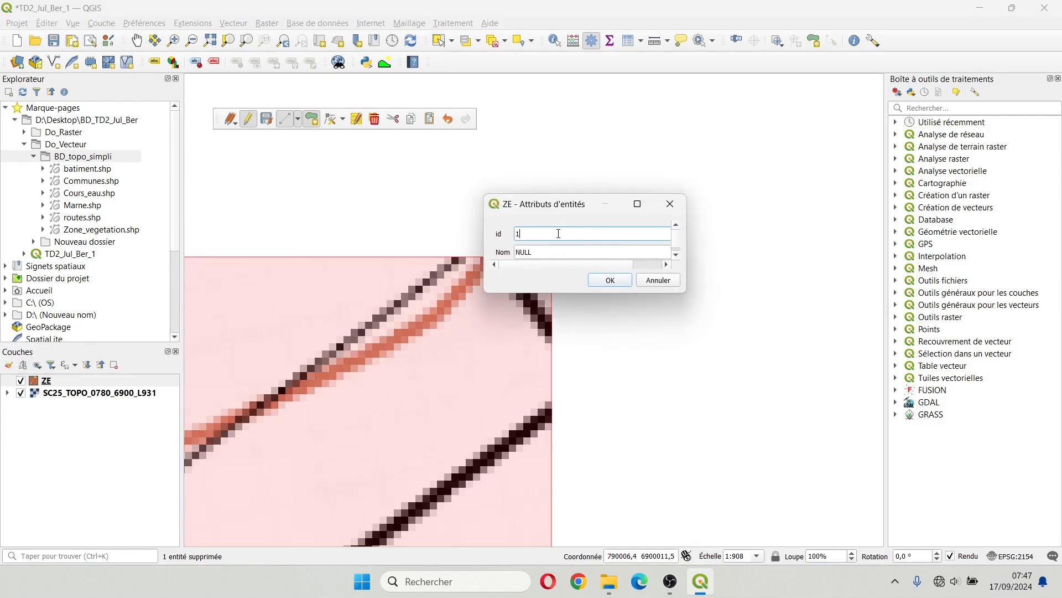
key(Tab)
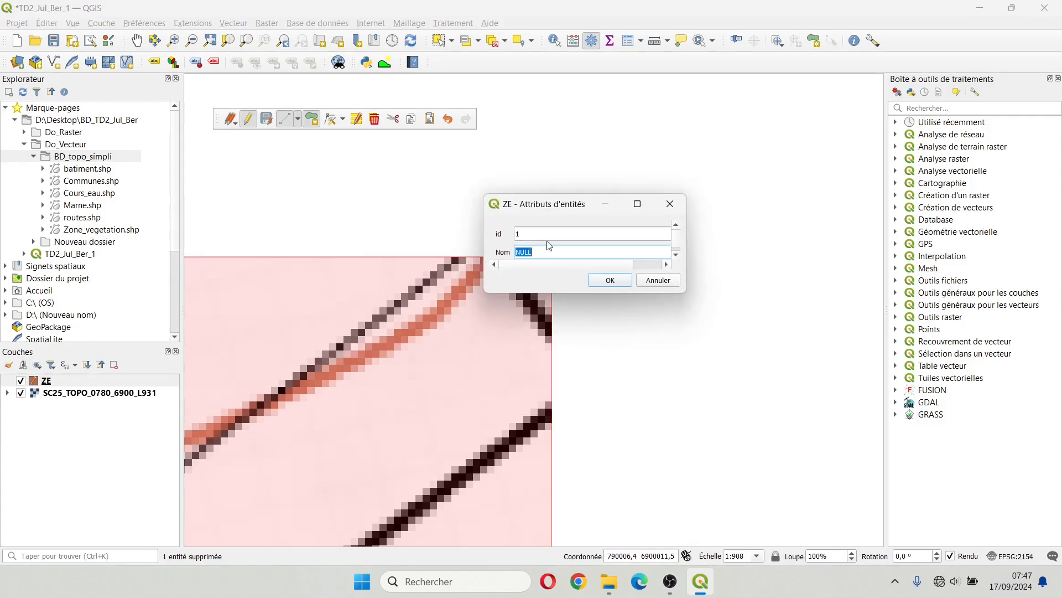
text(ZE)
key(Return)
Step: Save the ZE layer's edits and end its editing session
scroll(764, 211, down, 8)
scroll(689, 188, up, 3)
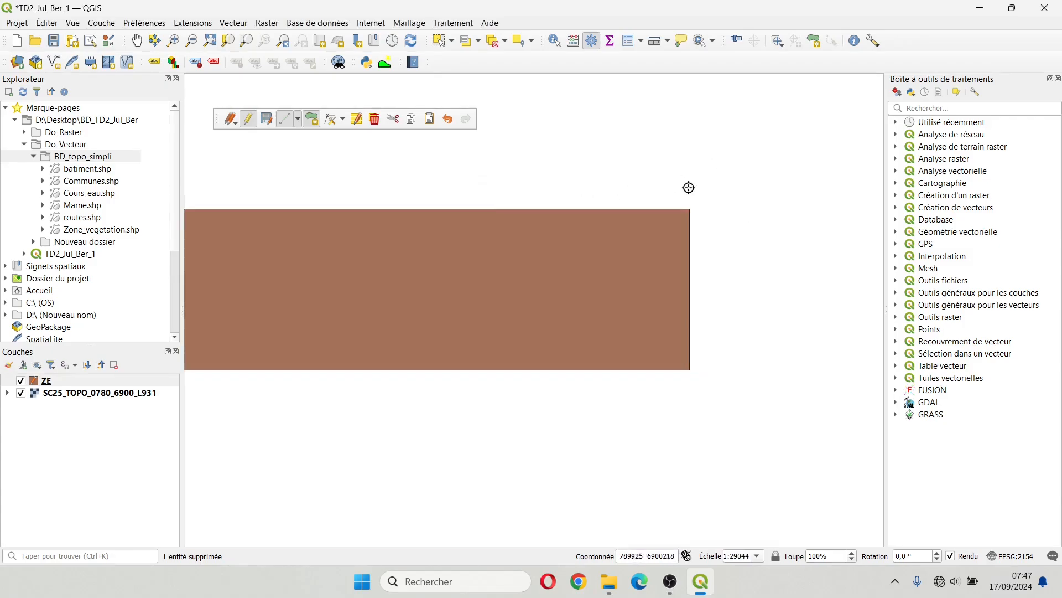
scroll(689, 187, down, 3)
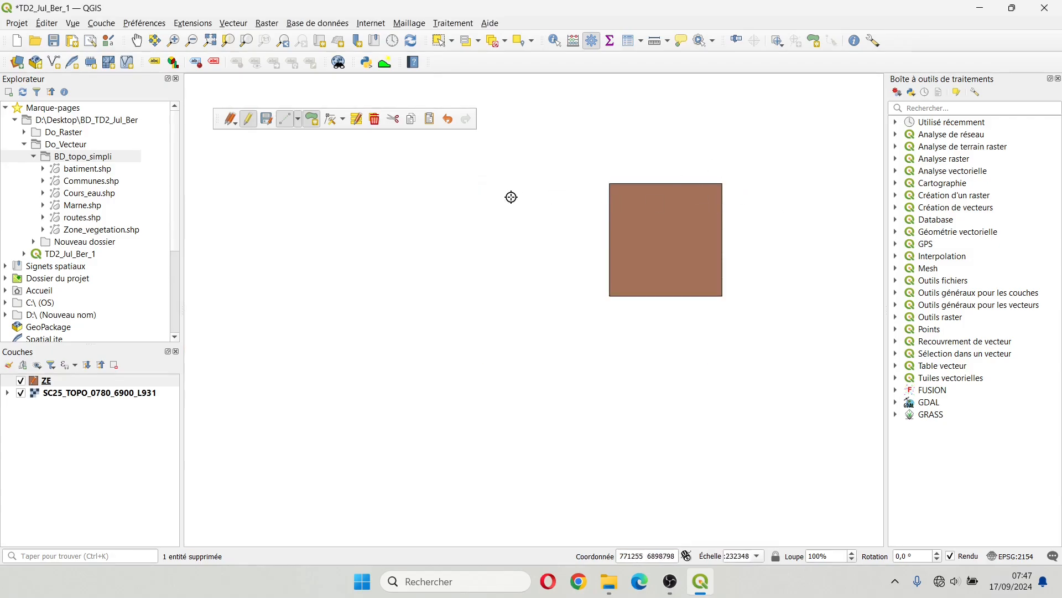
click(249, 120)
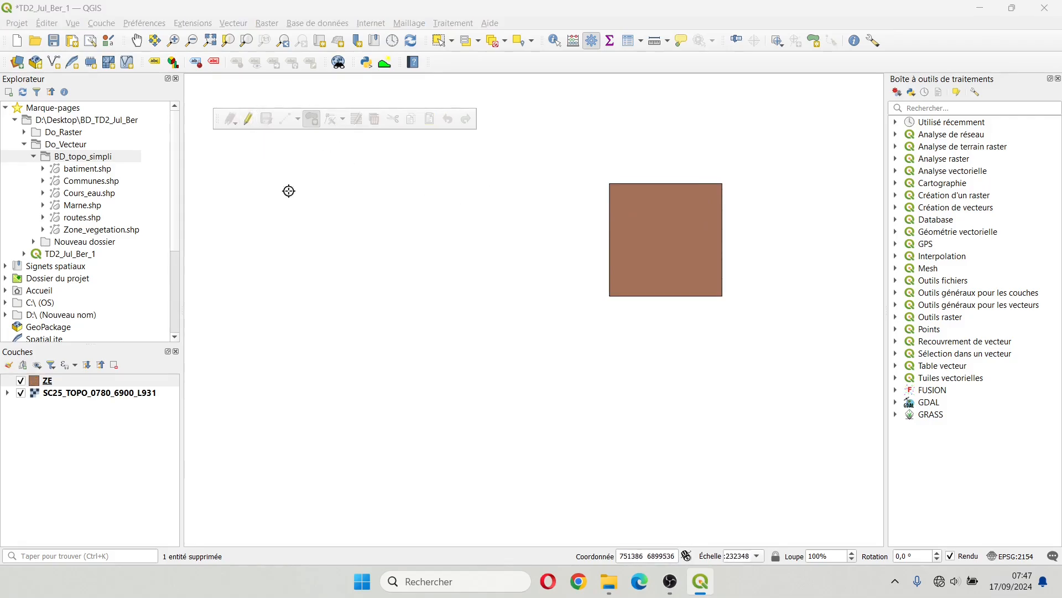
Step: Style the ZE layer with the preset "hashed black /" fill so the map shows through
click(136, 40)
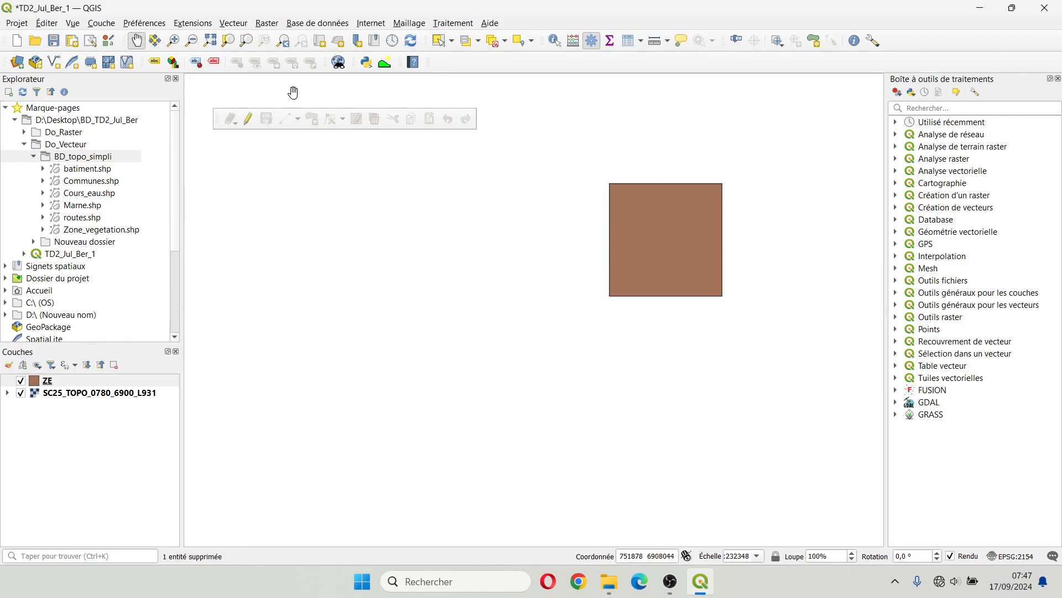
drag(650, 207, 535, 260)
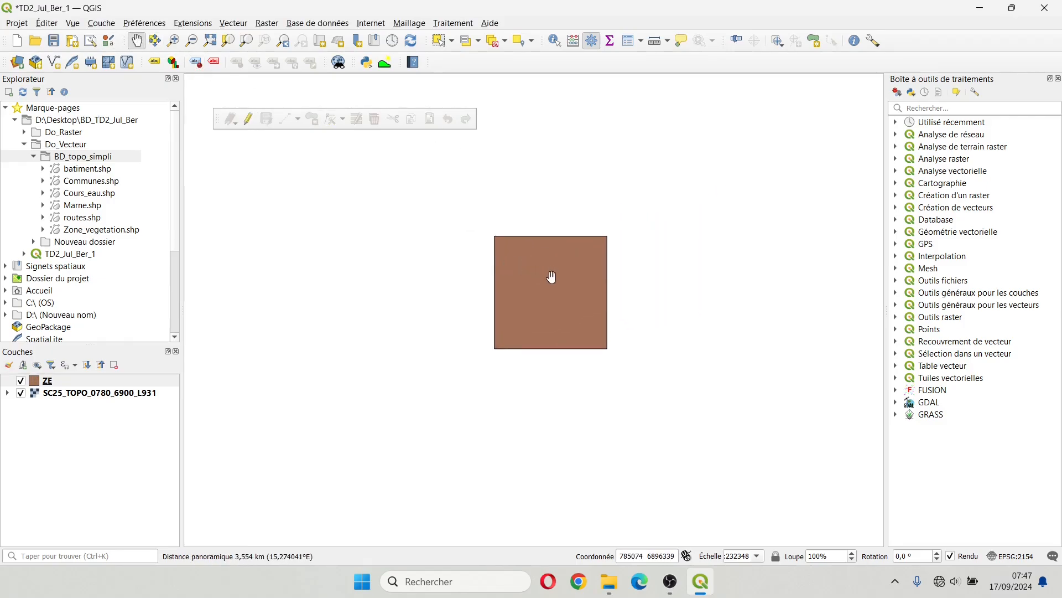
scroll(552, 277, up, 2)
scroll(522, 290, down, 1)
scroll(523, 285, up, 1)
drag(431, 313, 456, 309)
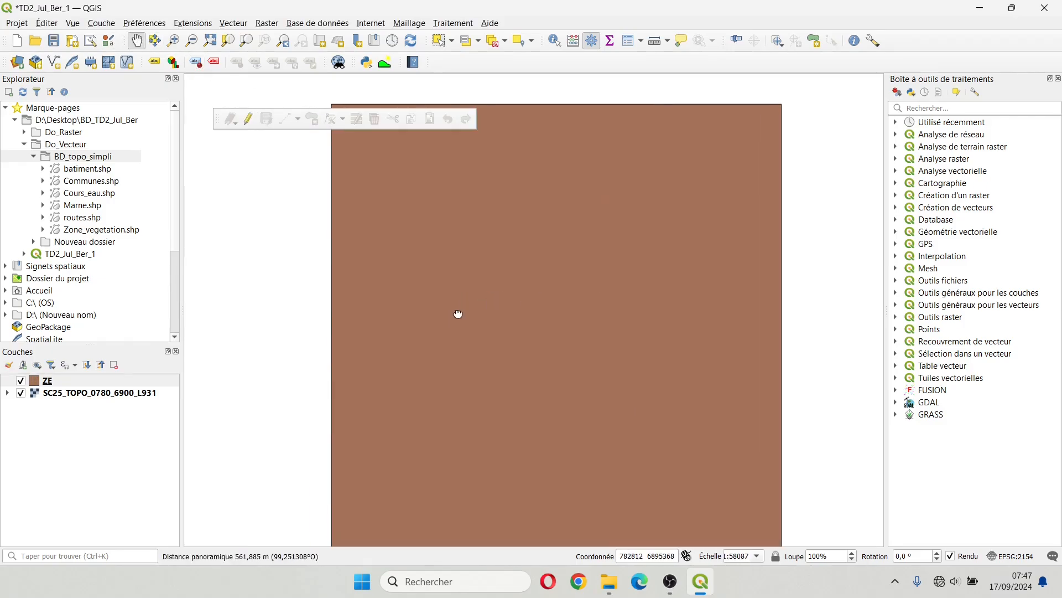
double_click(34, 382)
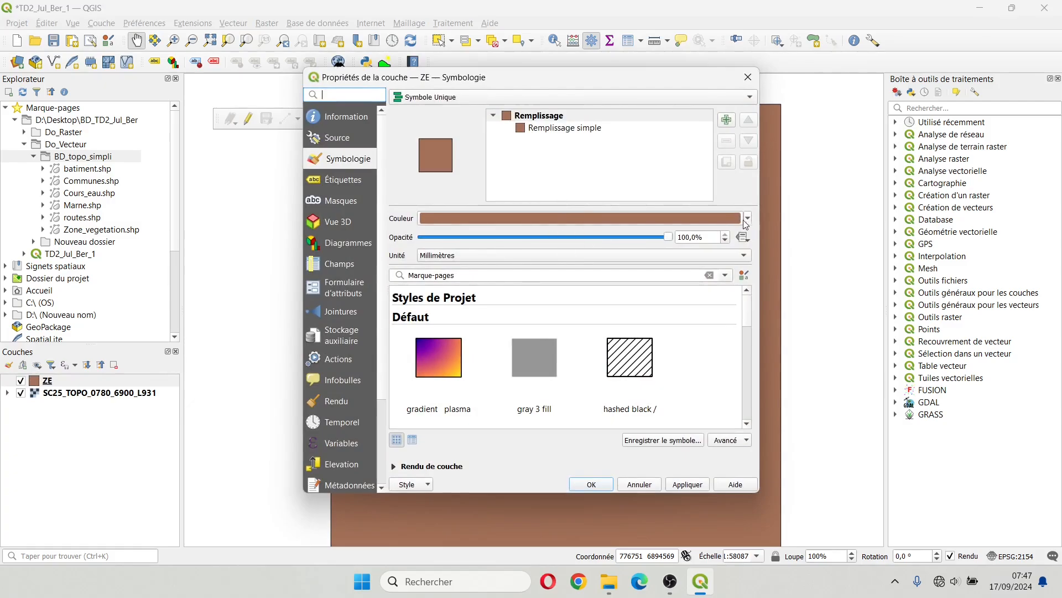
click(626, 356)
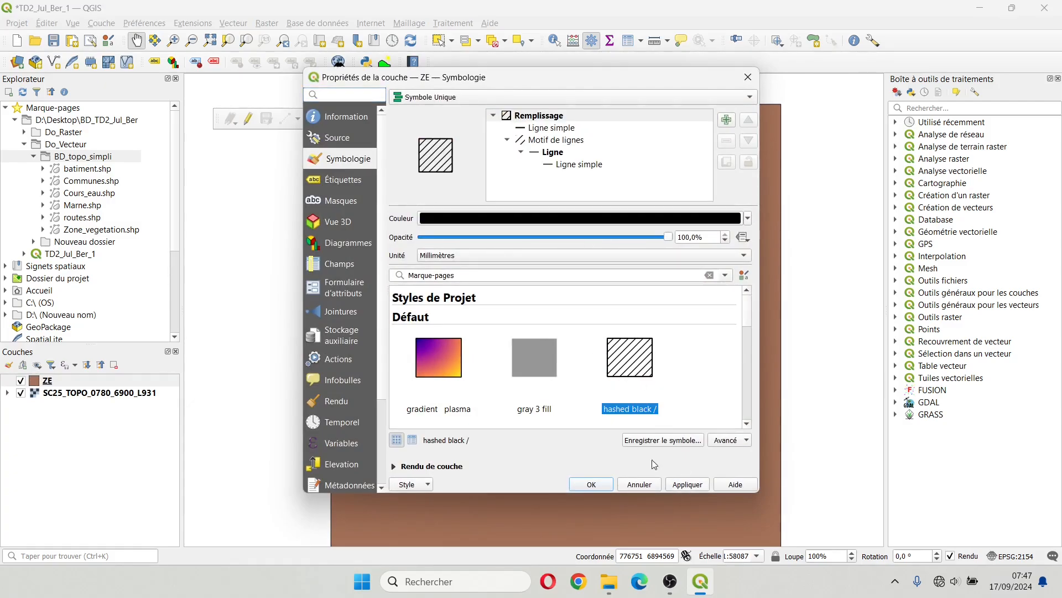
click(591, 485)
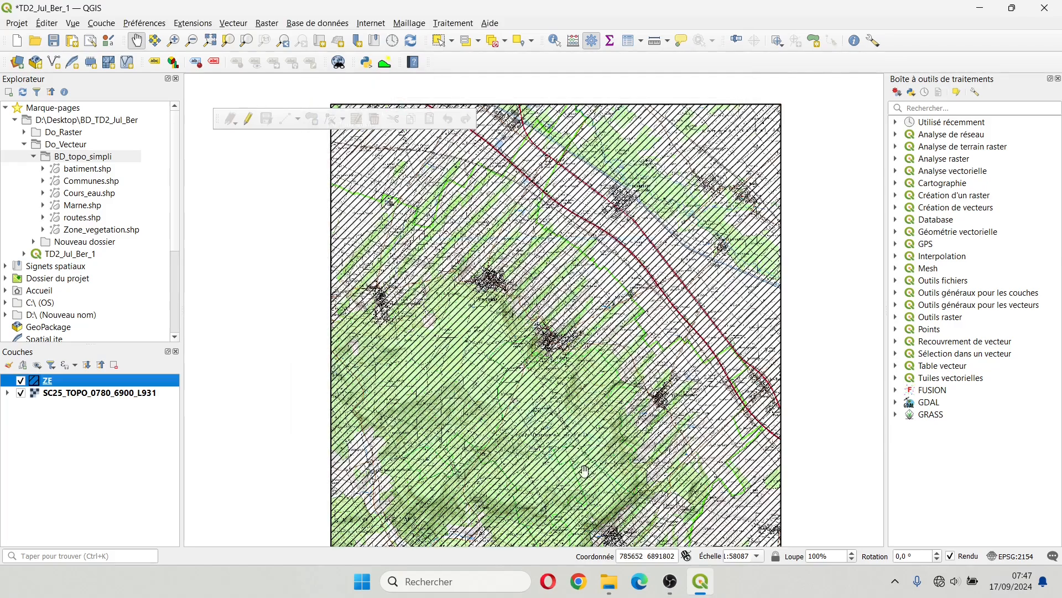
Step: Hide the SC25 topographic map and add batiment.shp to the project beneath ZE
click(21, 393)
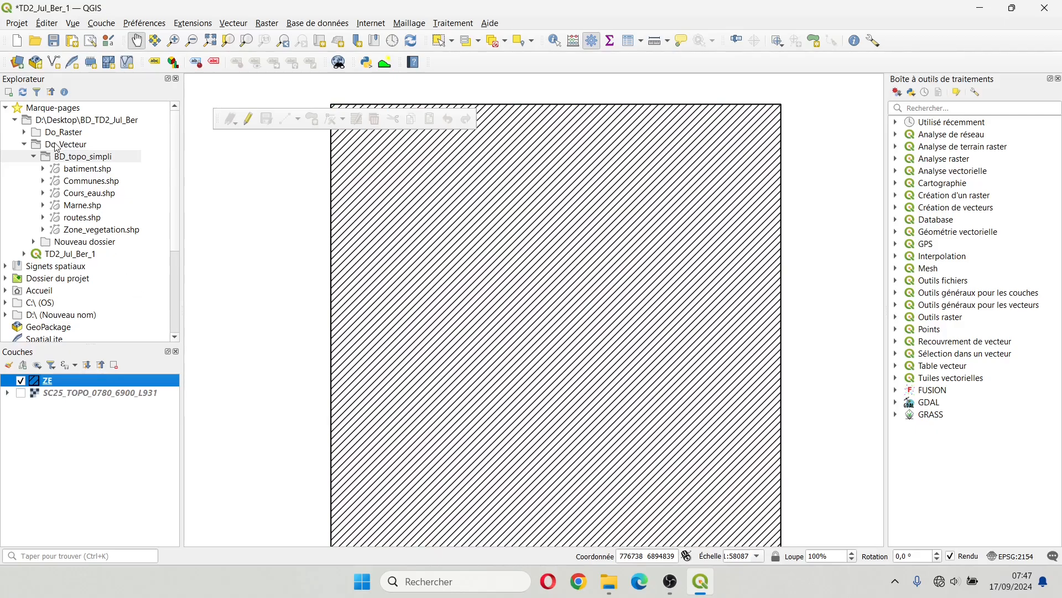
drag(91, 171, 71, 391)
scroll(574, 226, down, 4)
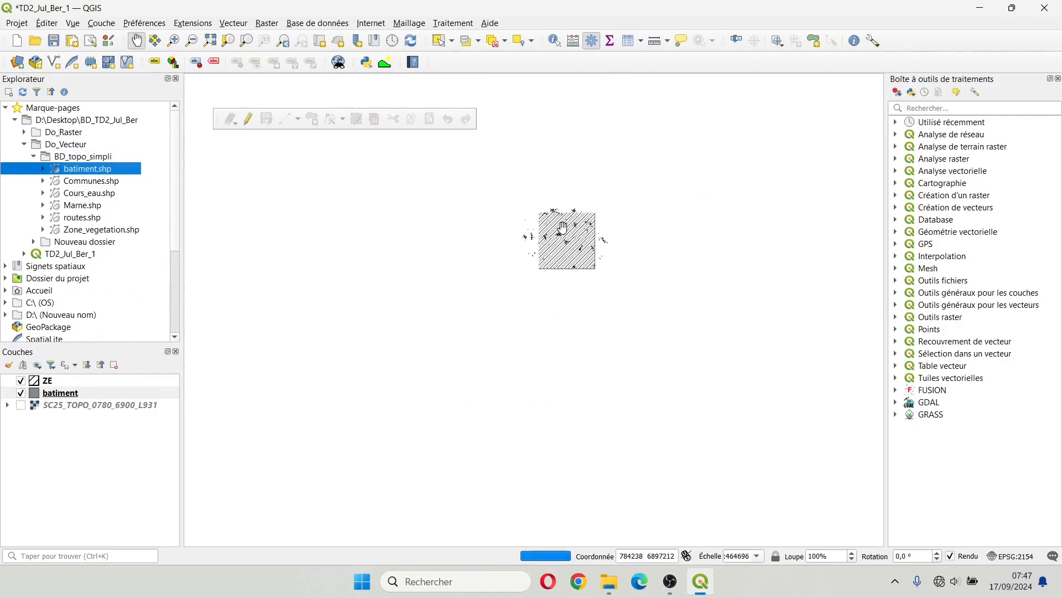
scroll(563, 233, up, 4)
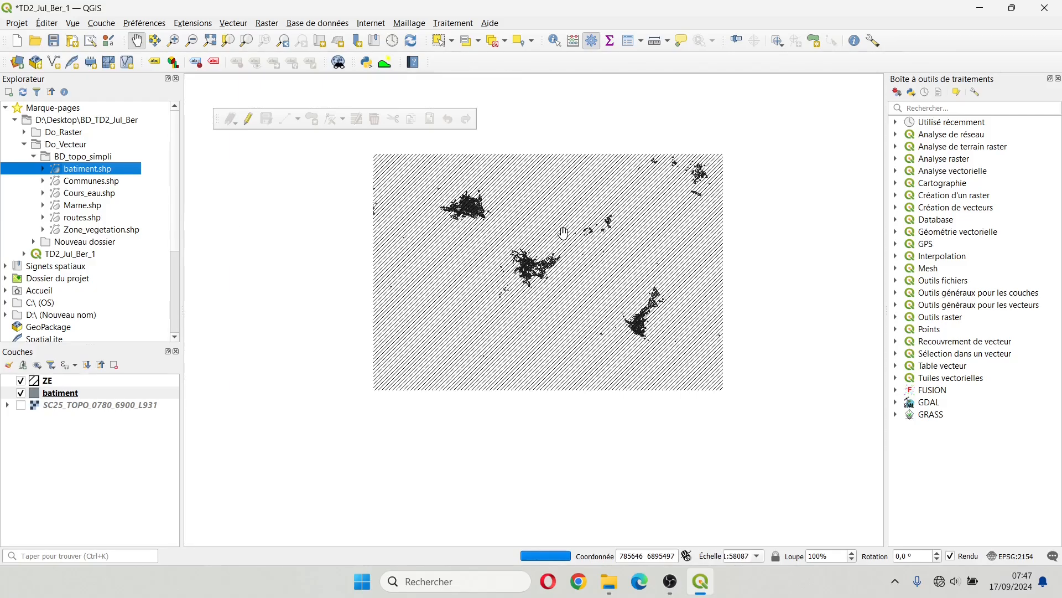
drag(395, 258, 396, 302)
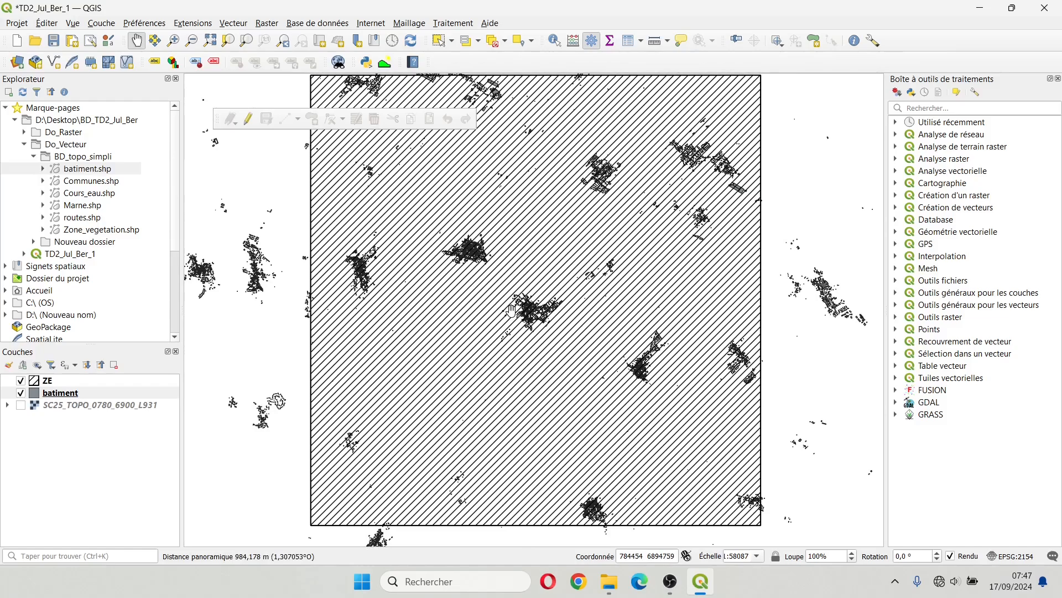
mouse_move(503, 302)
mouse_down()
mouse_move(489, 336)
mouse_move(501, 313)
mouse_up()
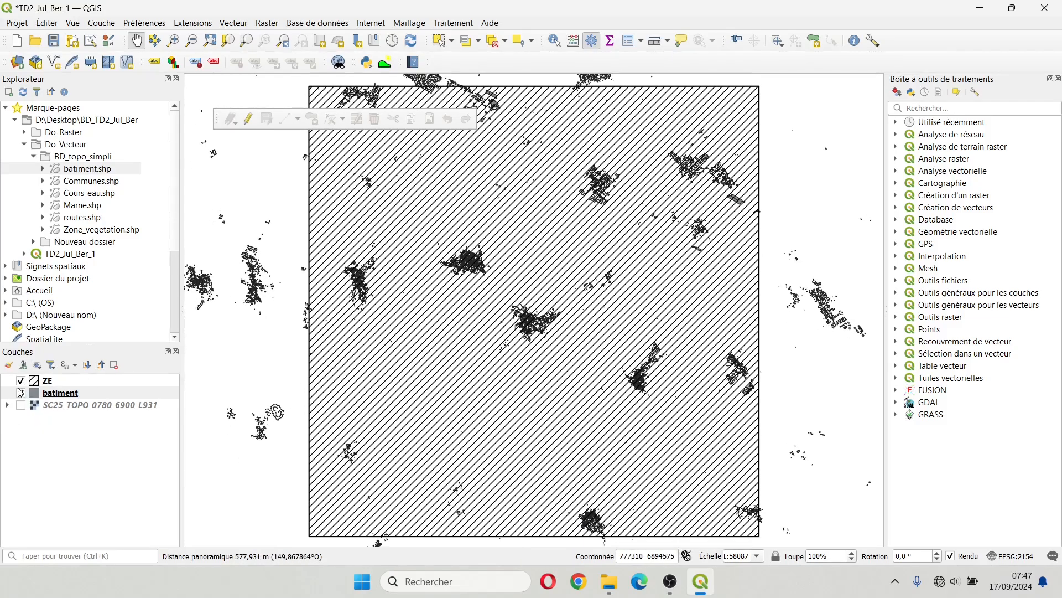
Step: Hide the batiment and ZE layers on the map
click(20, 392)
click(20, 381)
click(22, 395)
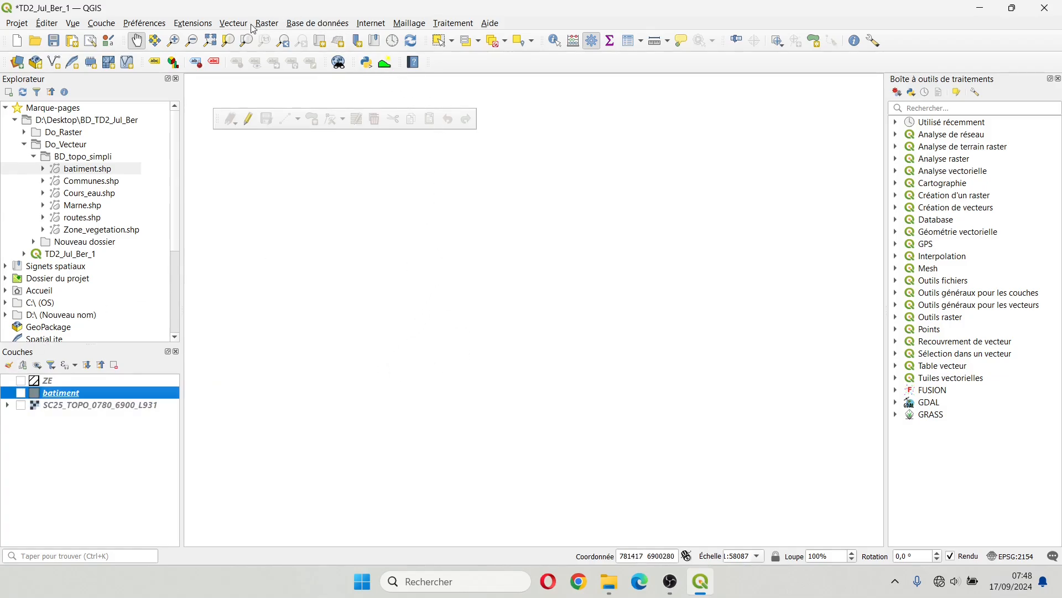
Step: Close the processing toolbox and display it again
click(232, 25)
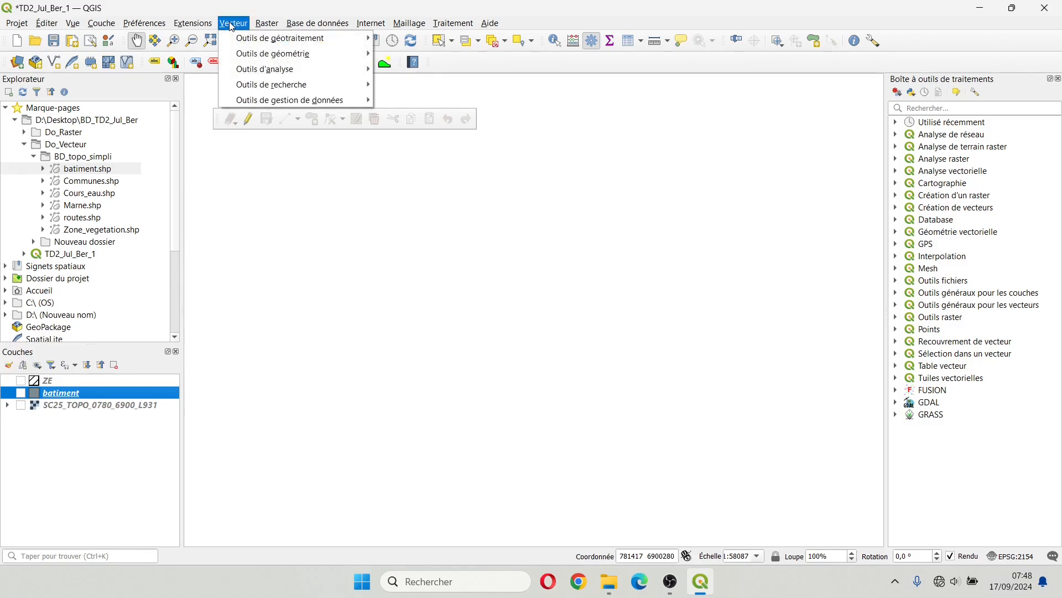
click(682, 8)
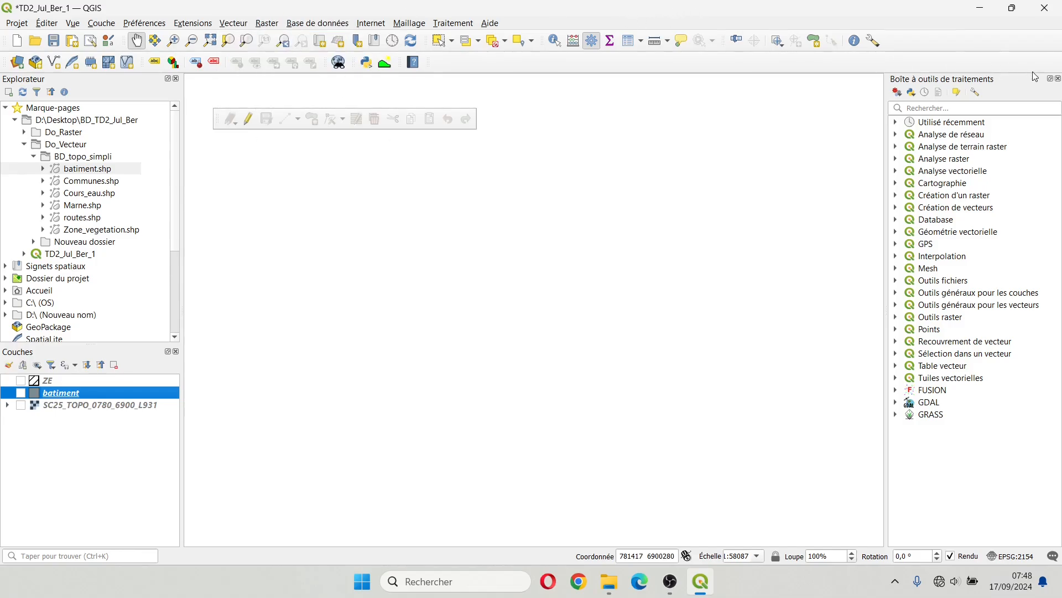
click(1057, 79)
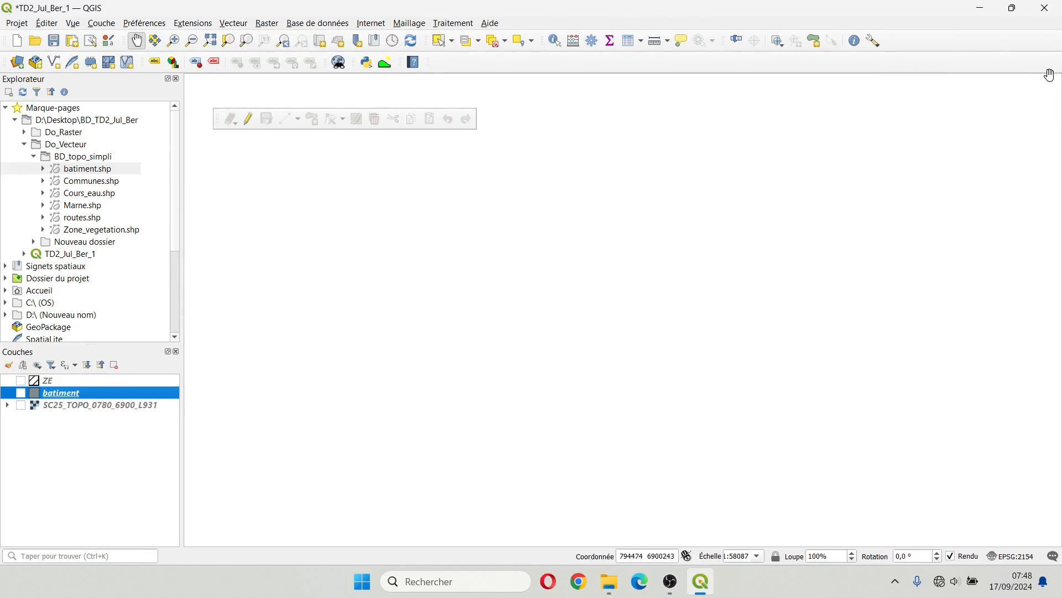
click(592, 45)
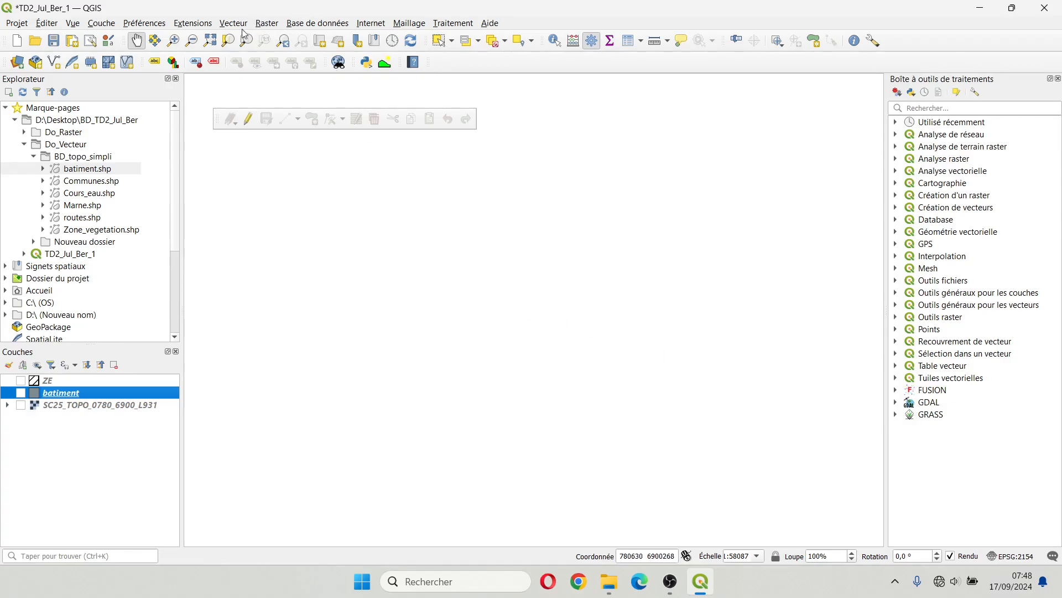
Step: Close the processing toolbox
click(191, 23)
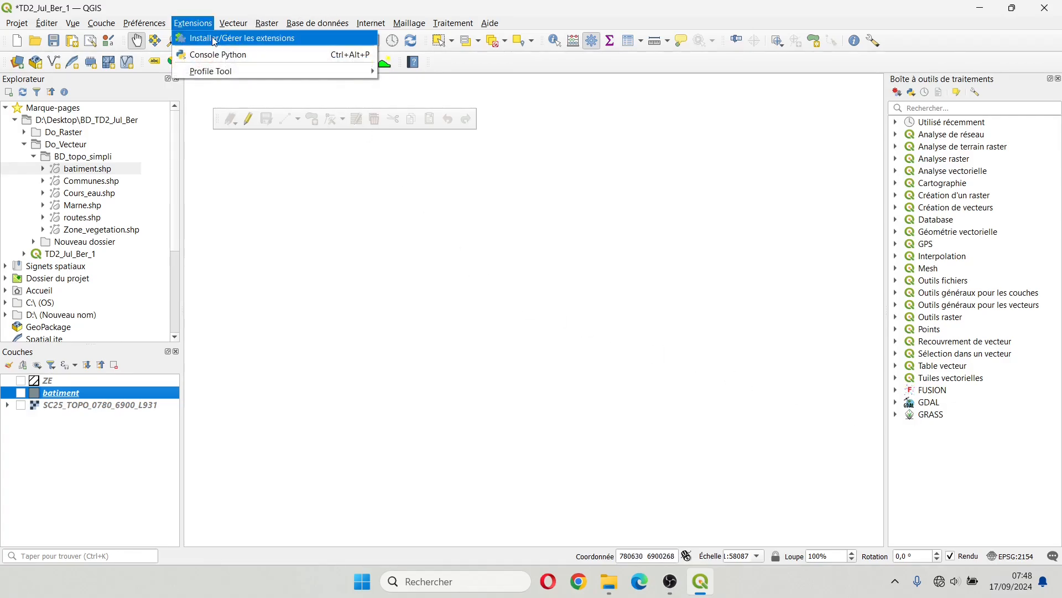
click(894, 26)
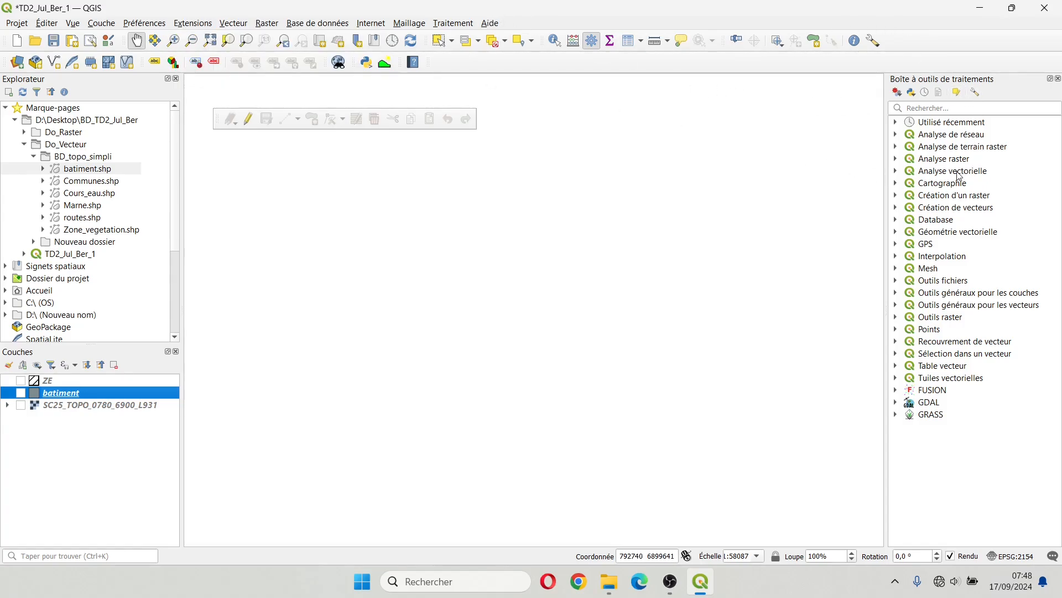
click(1058, 78)
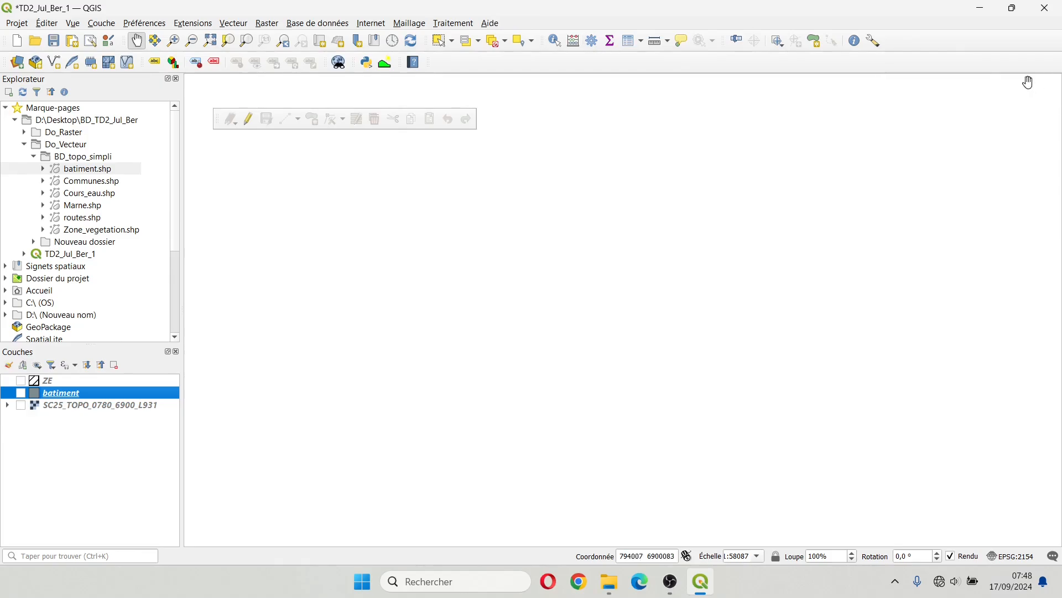
Step: Open the vector geoprocessing tool Couper and read its description
click(240, 25)
mouse_move(248, 45)
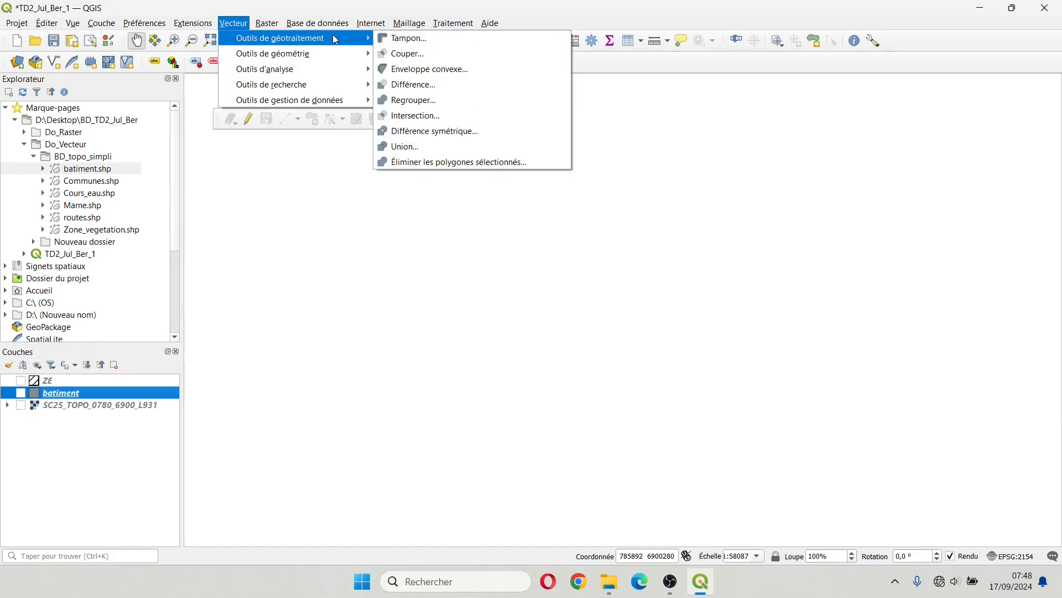
click(426, 56)
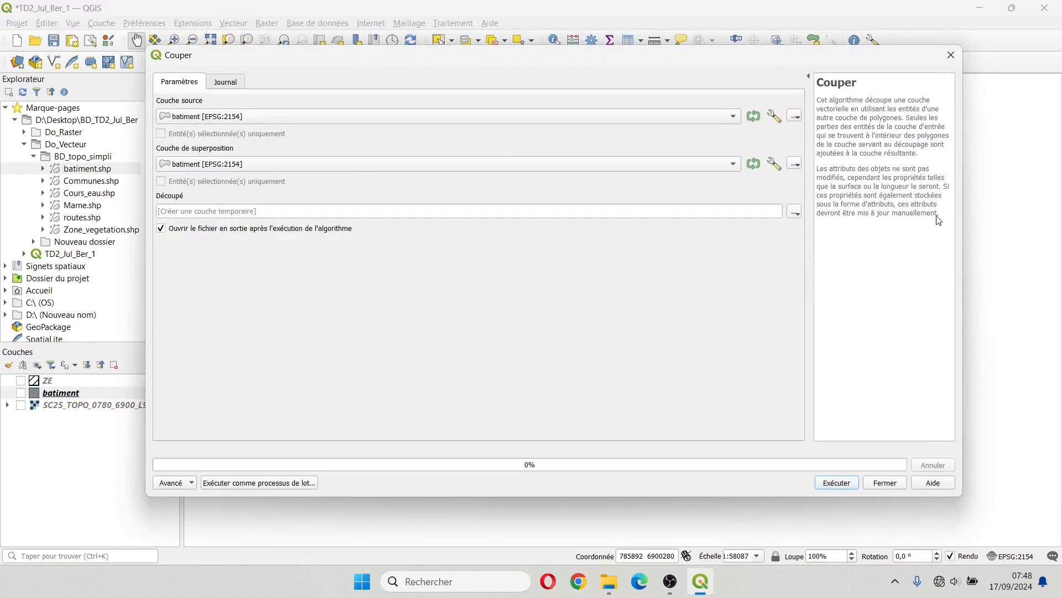
drag(939, 220, 799, 85)
click(902, 236)
drag(473, 63, 514, 85)
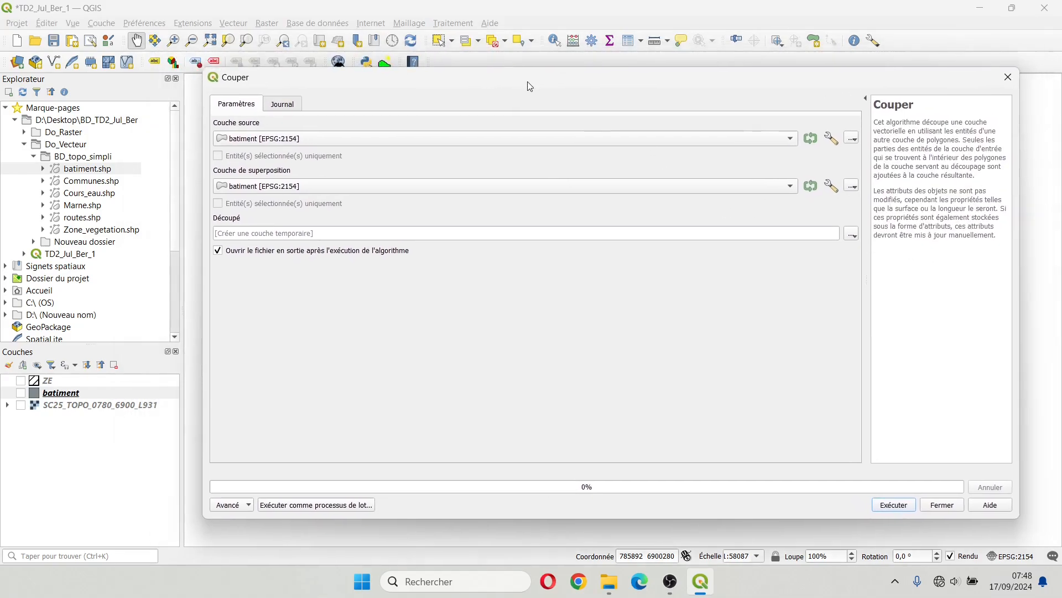
Step: Clip the batiment source layer with ZE as the overlay layer into a temporary layer and close the tool
click(287, 140)
click(241, 142)
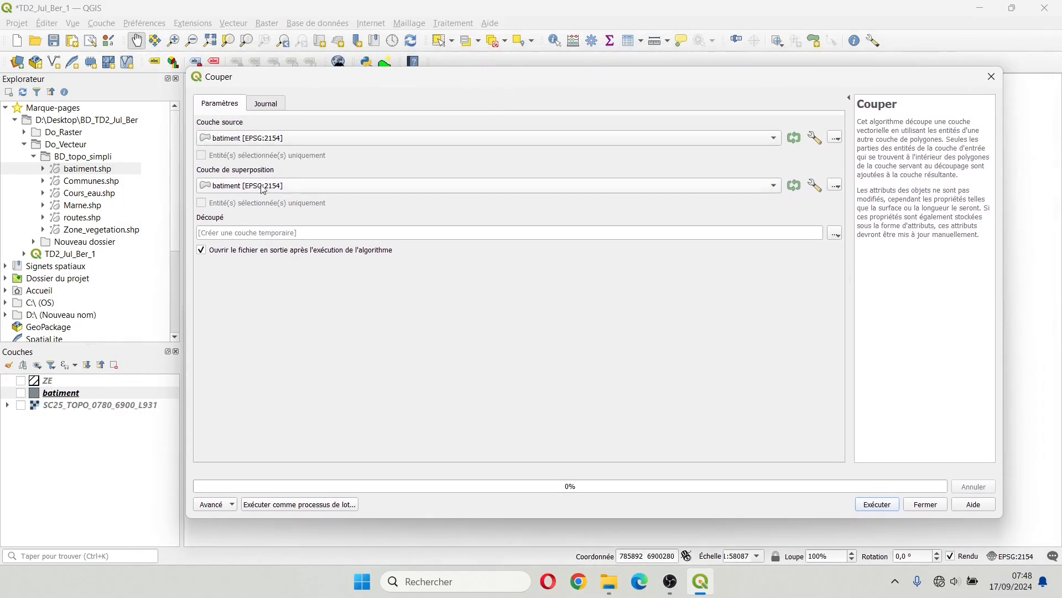
click(244, 193)
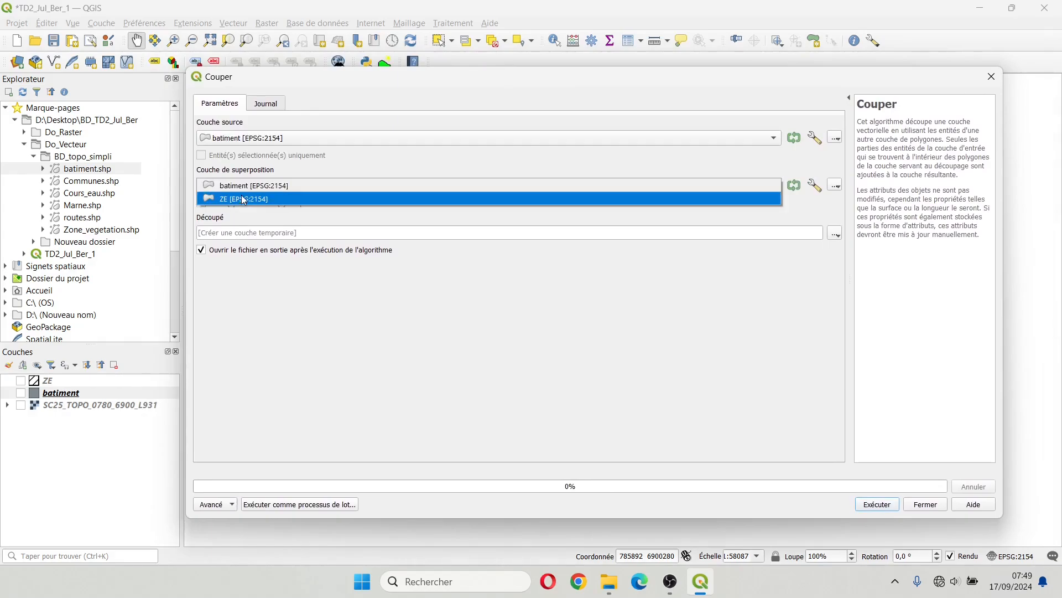
click(241, 198)
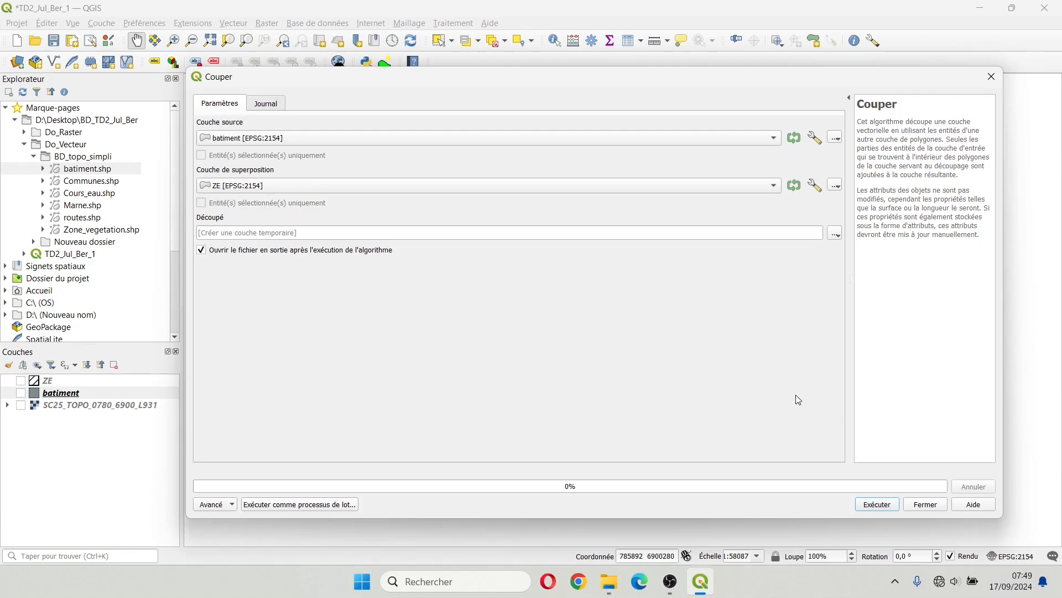
click(872, 506)
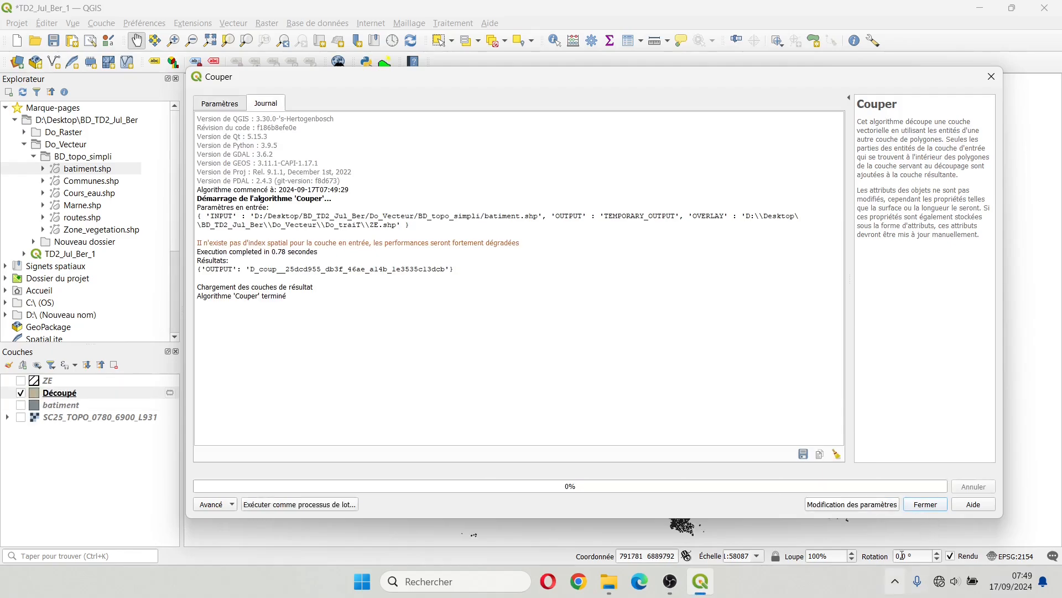
click(925, 505)
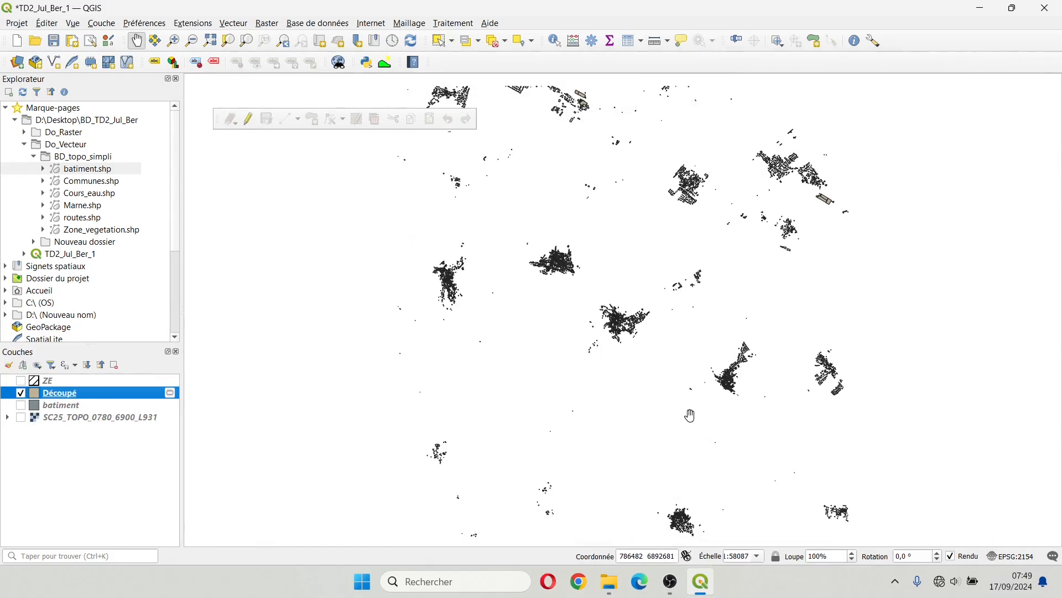
Step: Save the temporary Découpé layer as an ESRI Shapefile named Batiments.shp in the Do_traiT folder
click(171, 394)
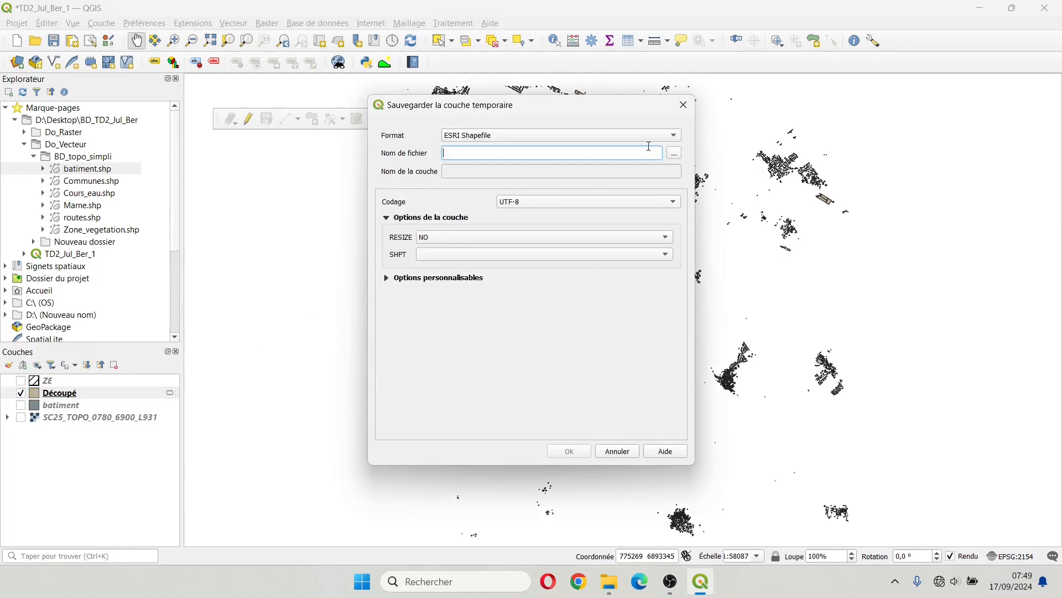
click(676, 154)
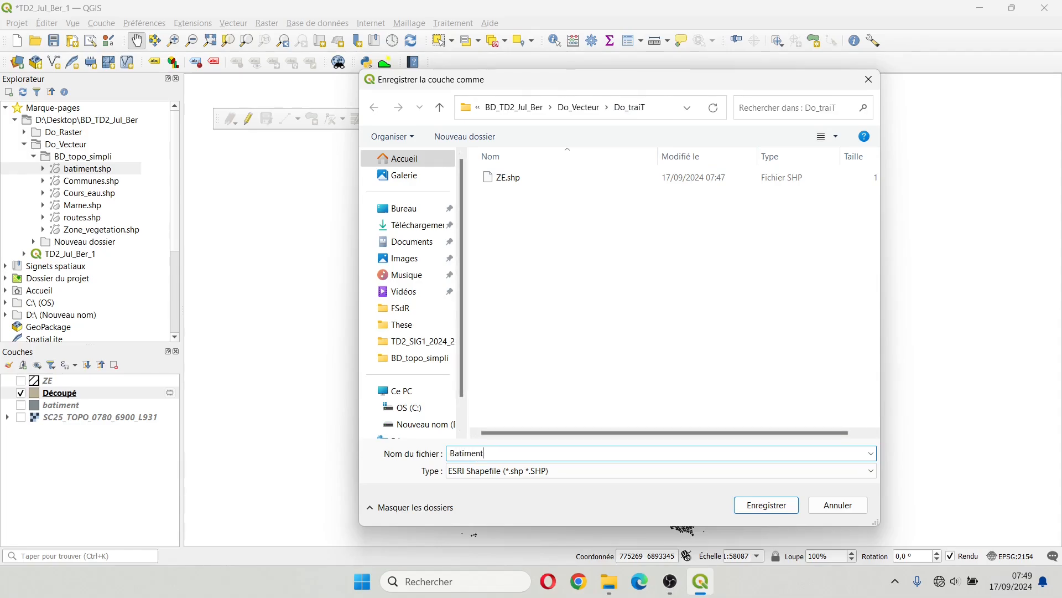
click(768, 505)
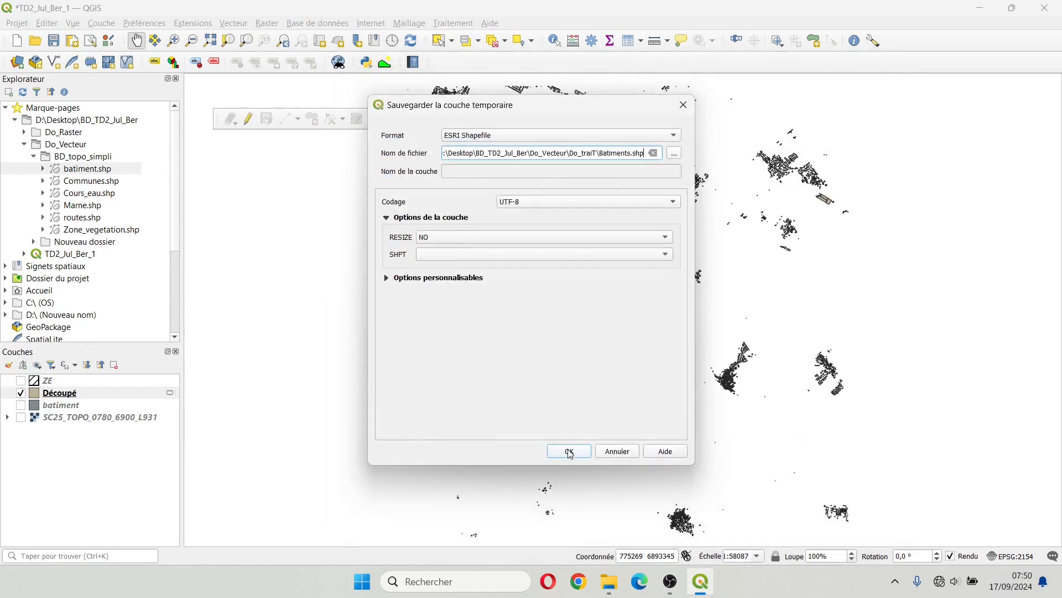
click(570, 452)
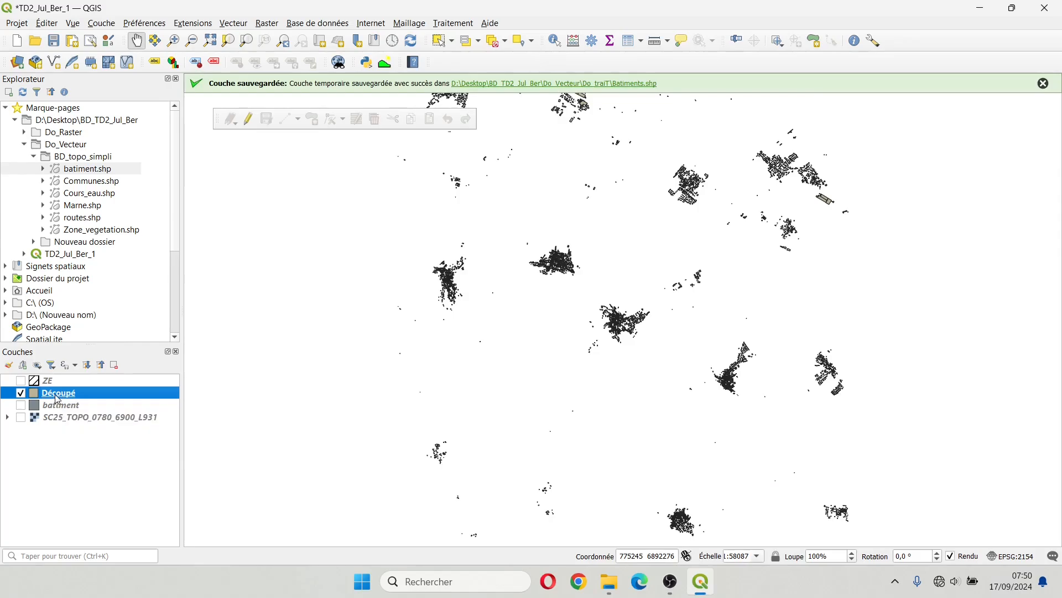
right_click(46, 396)
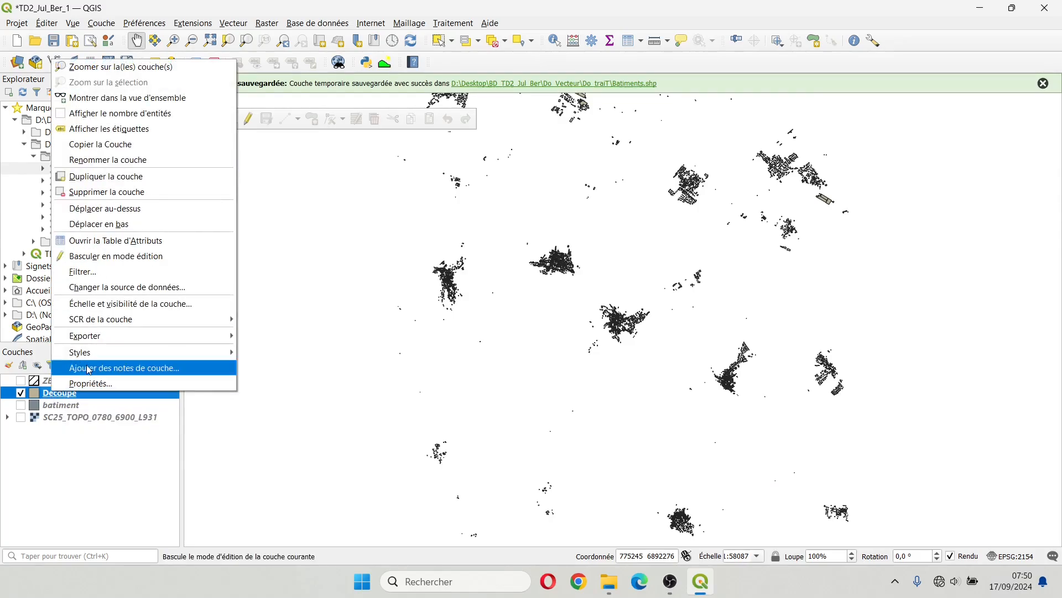
click(62, 408)
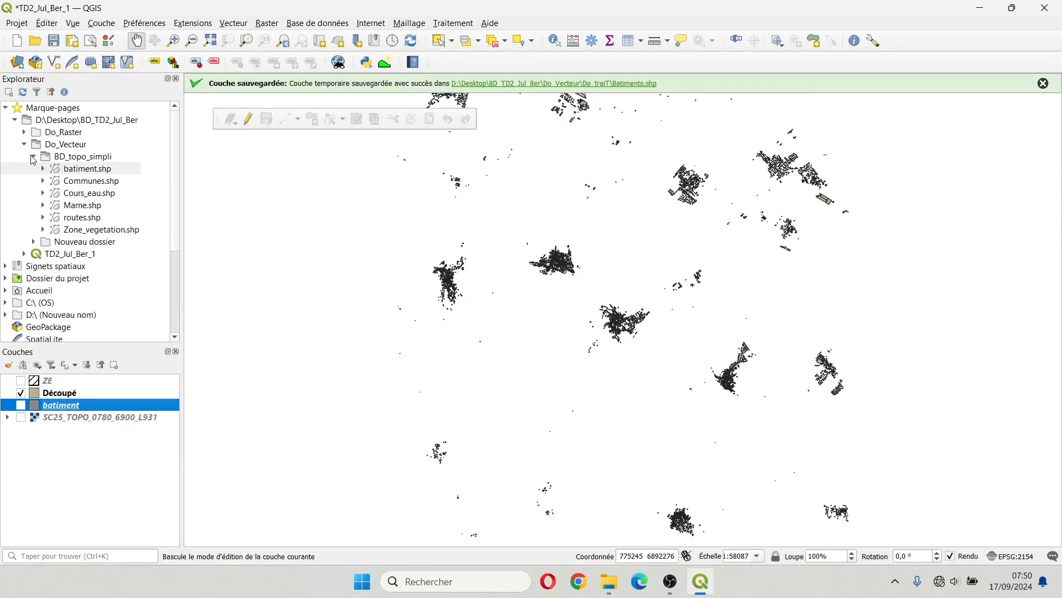
Step: Refresh the Do_Vecteur folder, add Batiments.shp from Do_traiT to the project beneath Découpé, and hide Découpé
click(33, 157)
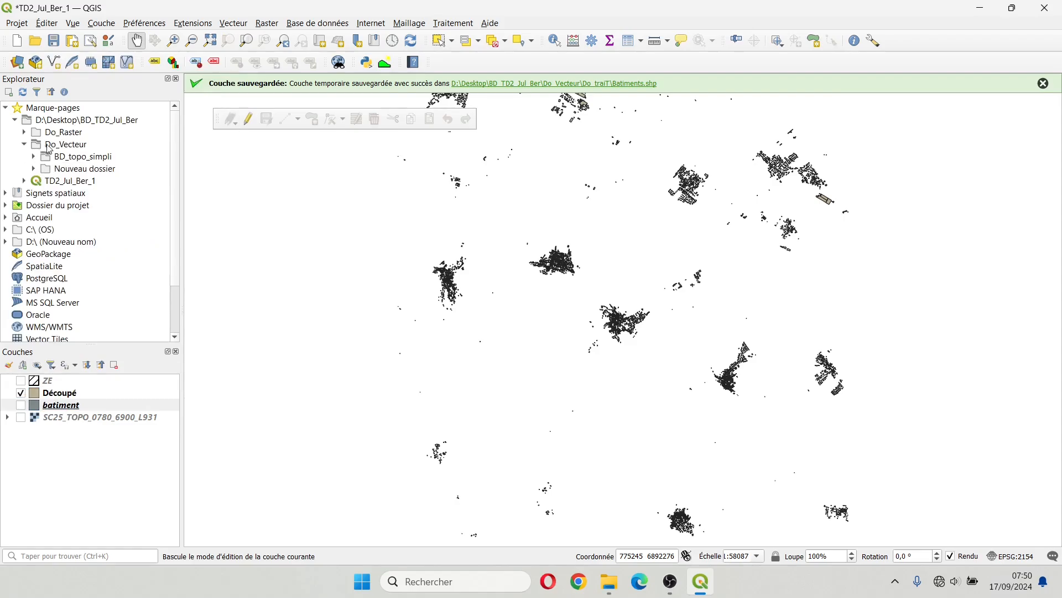
right_click(48, 146)
click(94, 147)
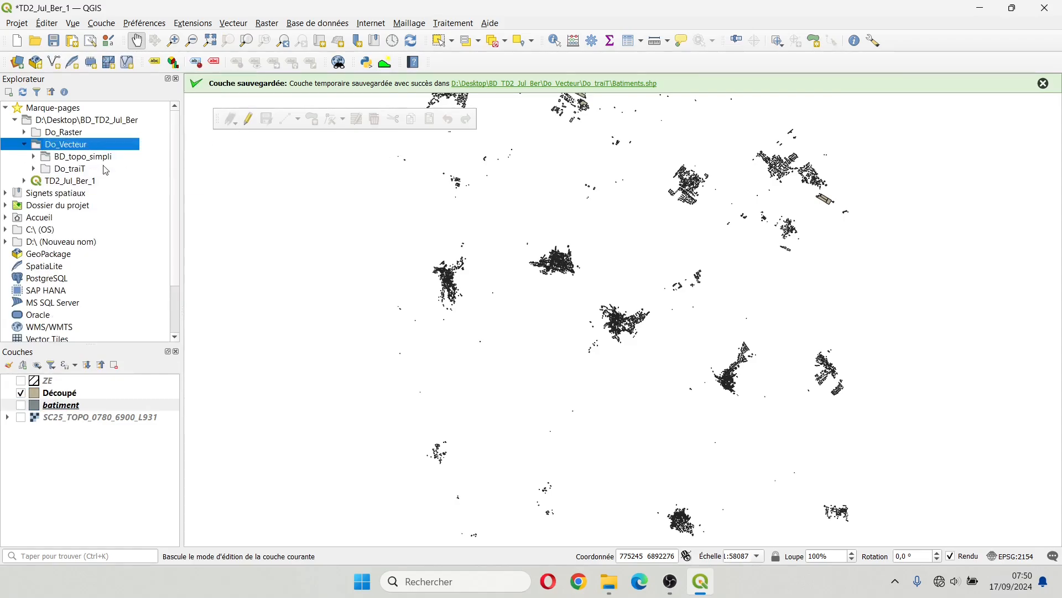
click(34, 169)
drag(81, 181, 95, 440)
click(21, 393)
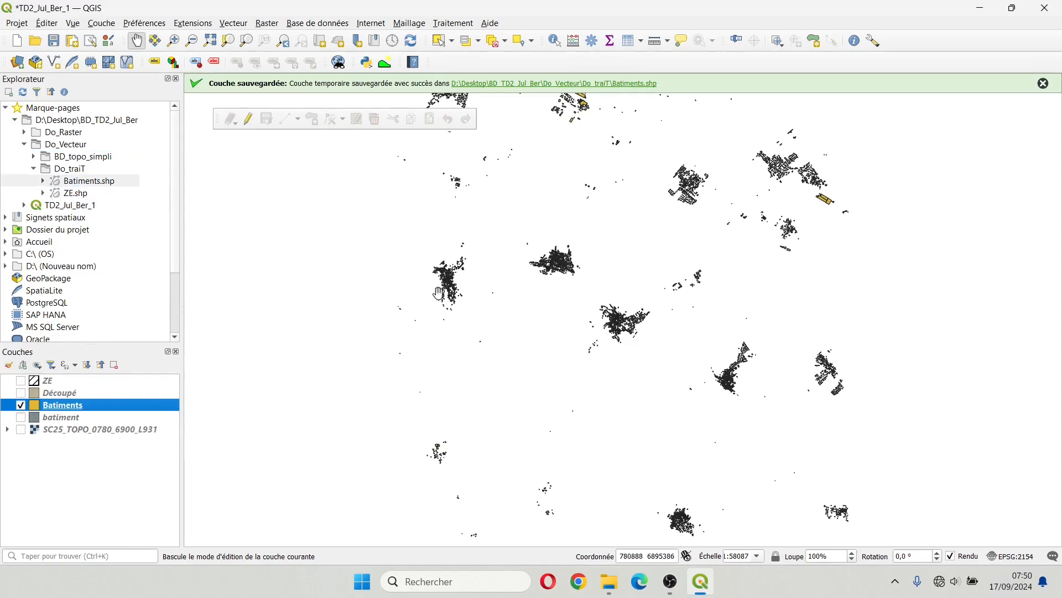
Step: Examine the clipped Batiments layer up close around a central village and across its full extent
click(173, 40)
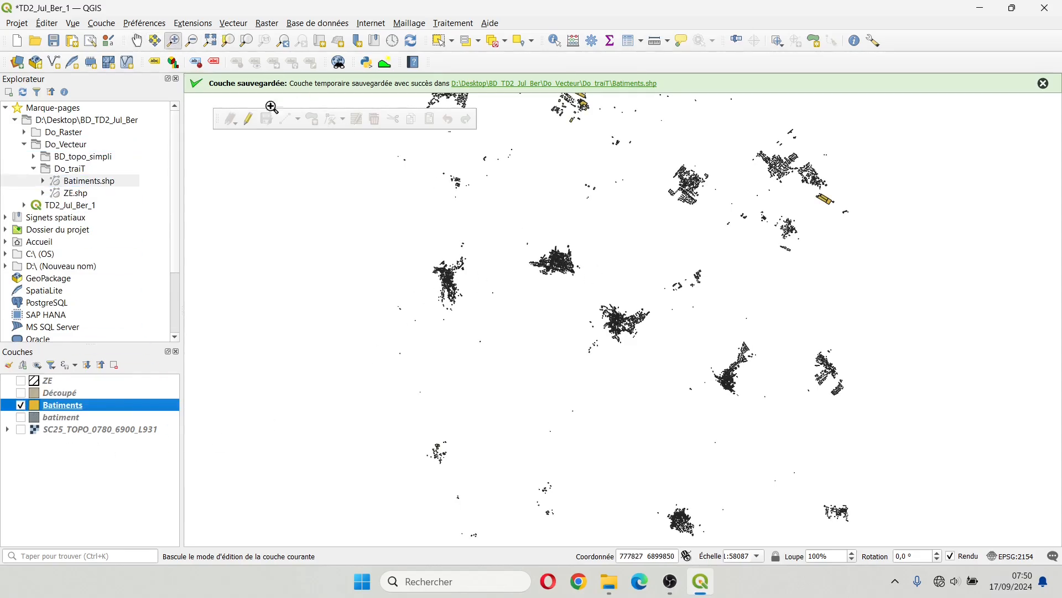
drag(581, 302, 623, 332)
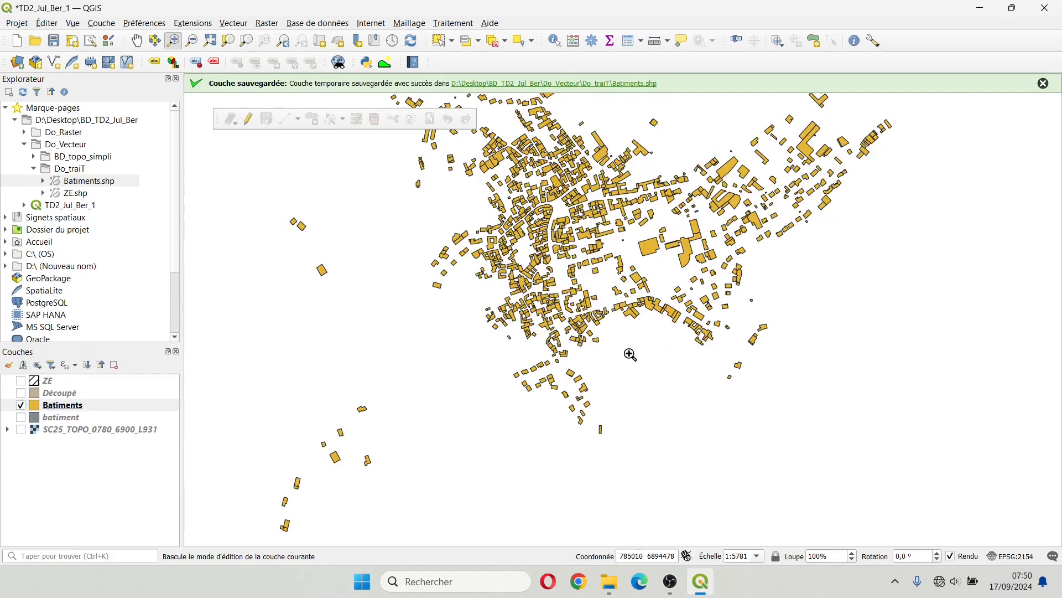
scroll(537, 318, up, 1)
scroll(543, 320, down, 5)
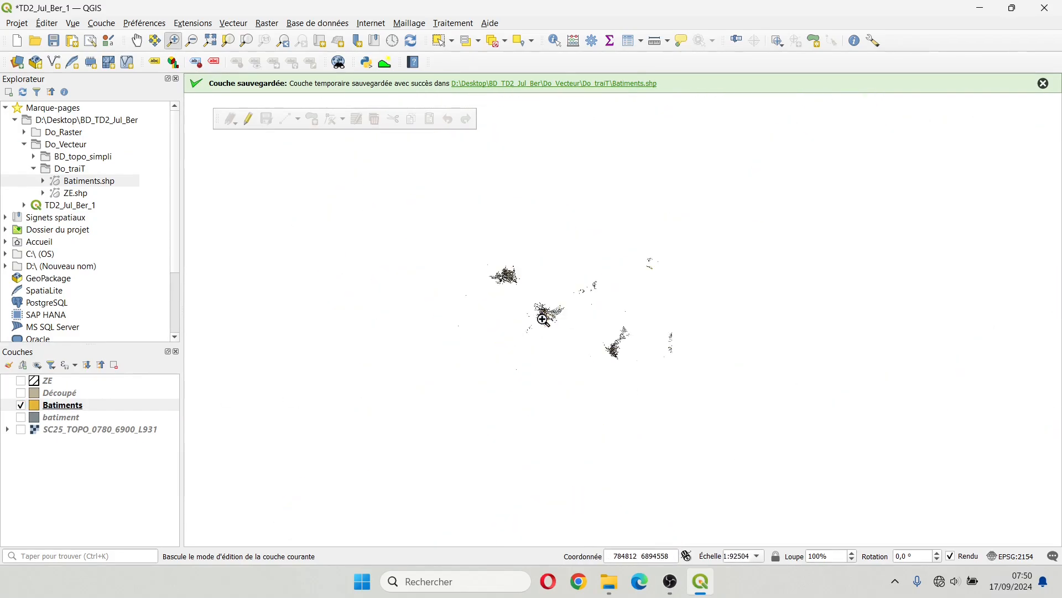
scroll(542, 319, down, 1)
scroll(535, 316, up, 2)
scroll(523, 306, down, 2)
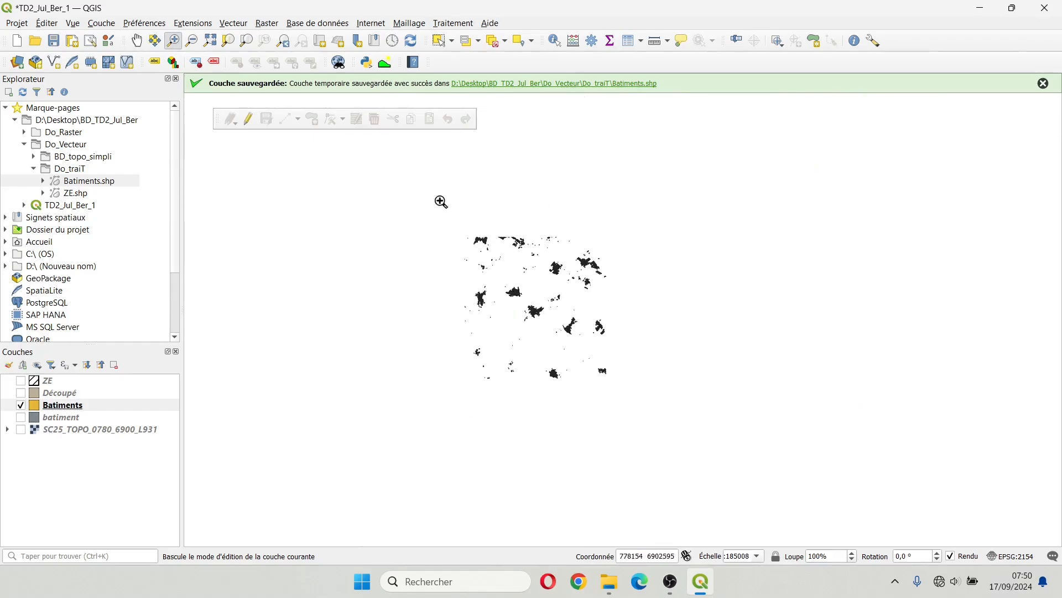
Step: Switch to File Explorer and check the combined size of the six batiment files in Do_Vecteur's BD_topo_simpli folder
mouse_move(609, 581)
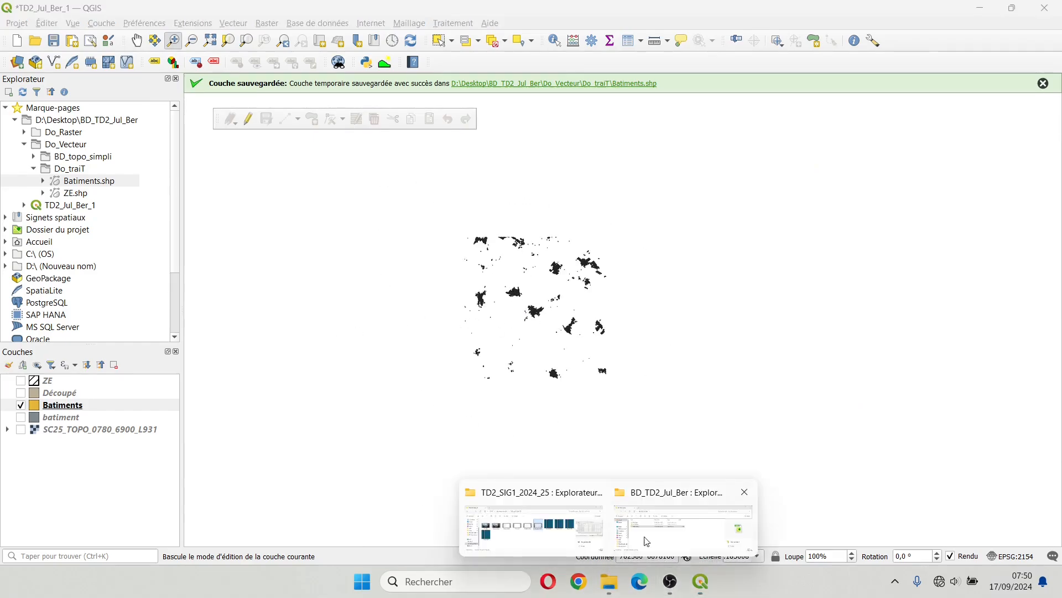
click(647, 541)
click(181, 225)
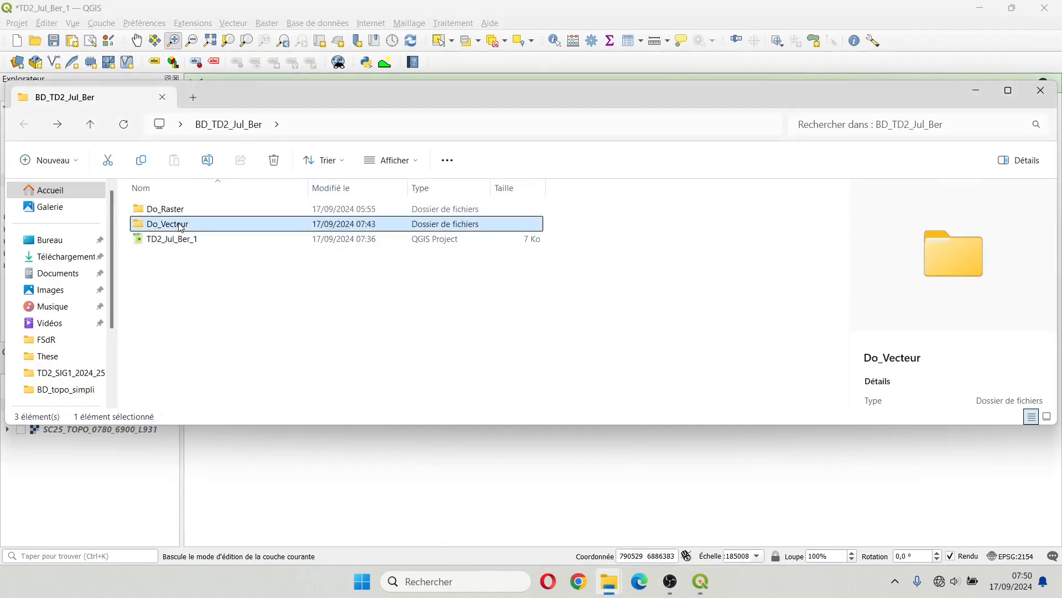
double_click(181, 225)
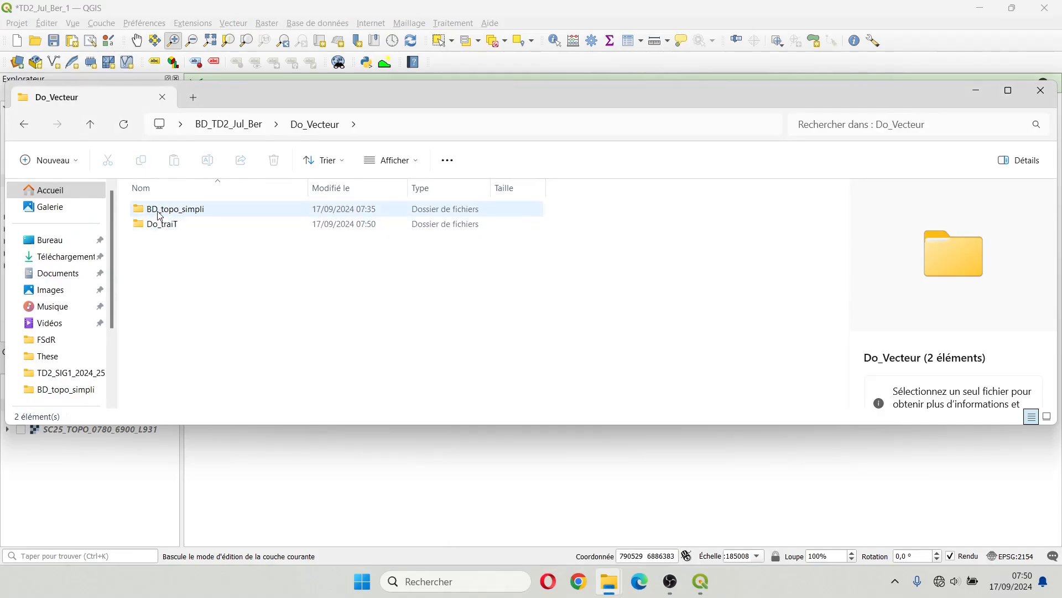
double_click(160, 214)
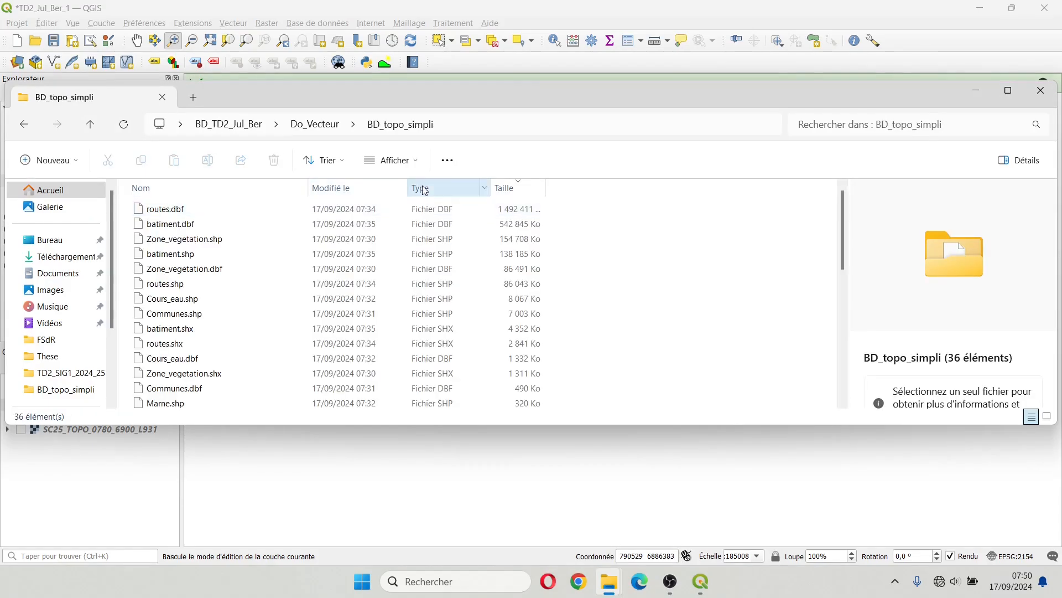
click(240, 188)
click(164, 212)
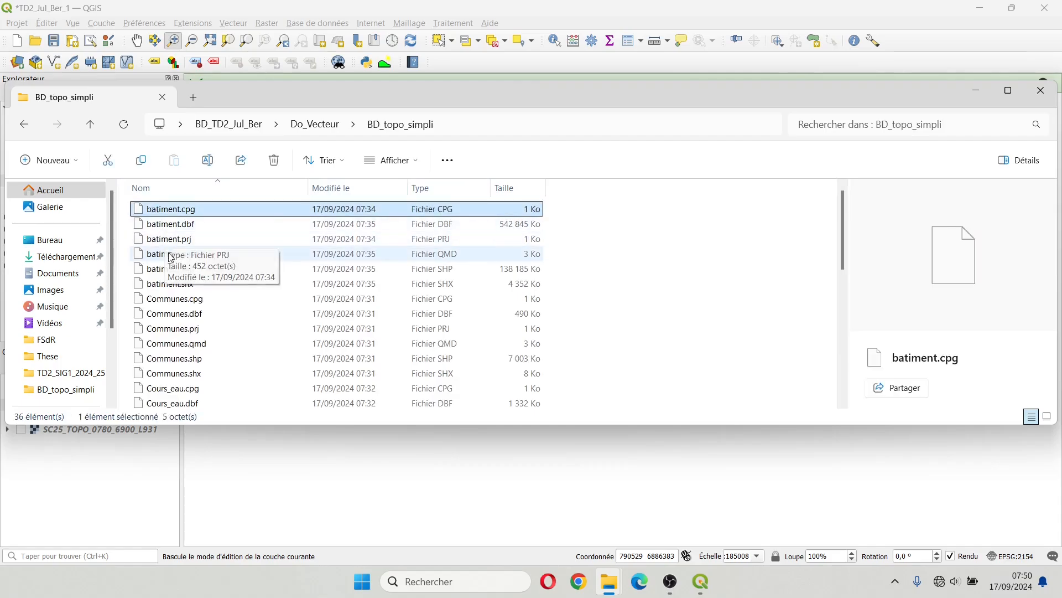
shift+click(206, 283)
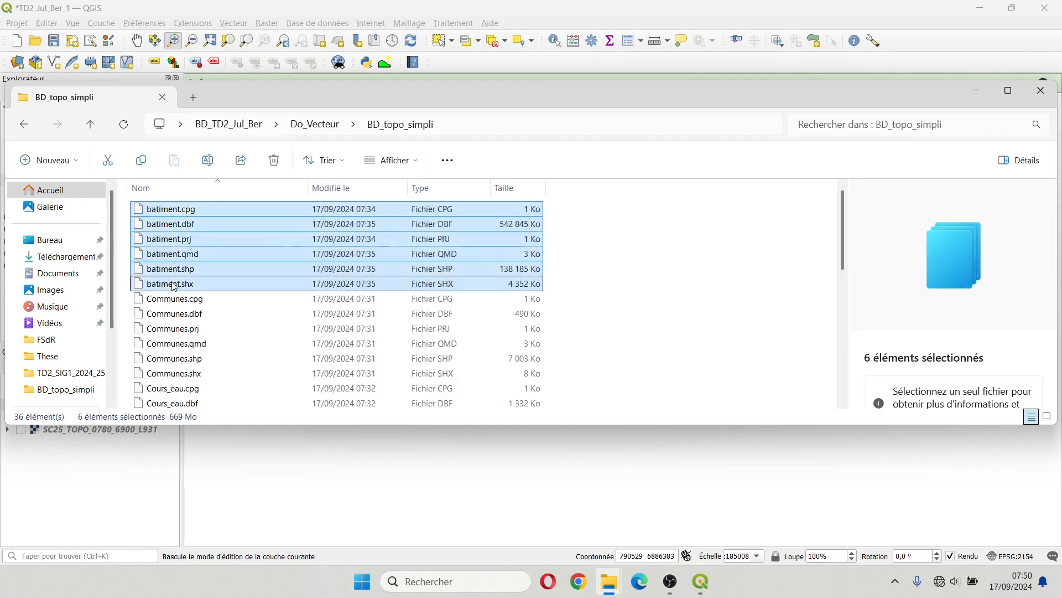
right_click(238, 234)
click(277, 367)
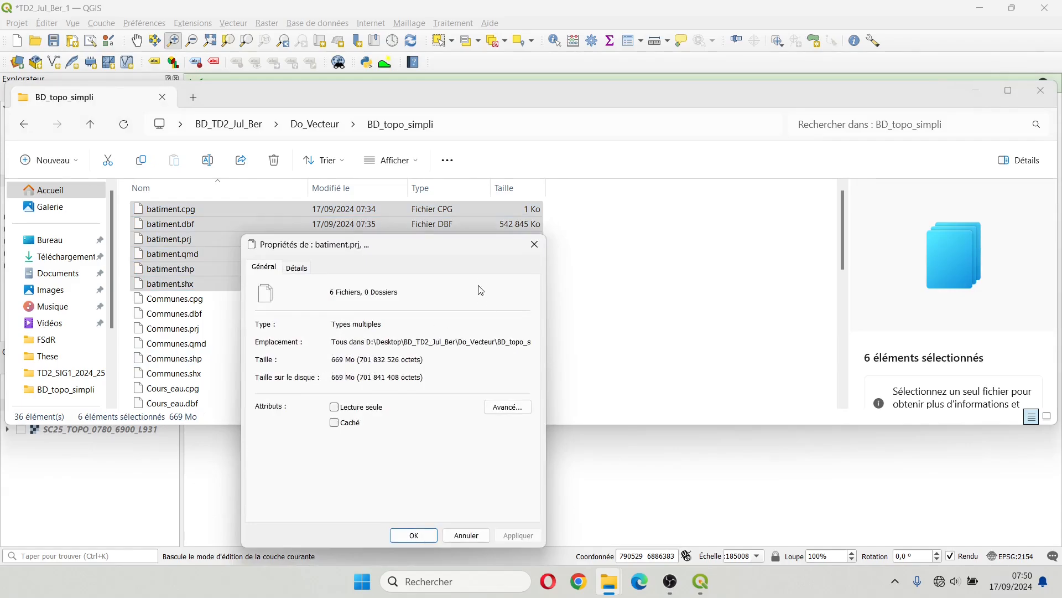
click(534, 244)
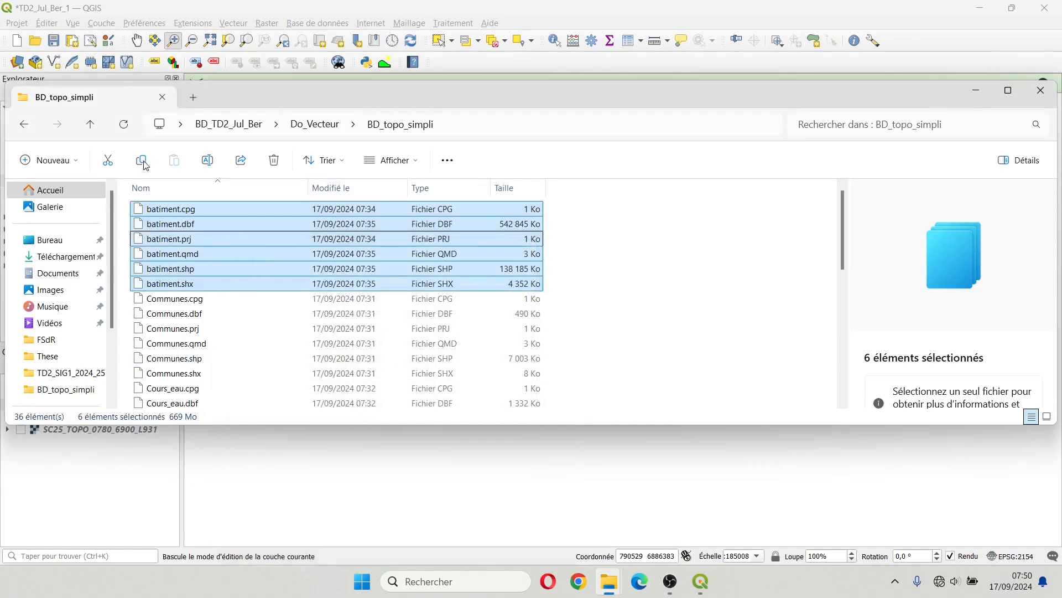
Step: Check the combined size of all files in the Do_traiT folder and close File Explorer
click(24, 124)
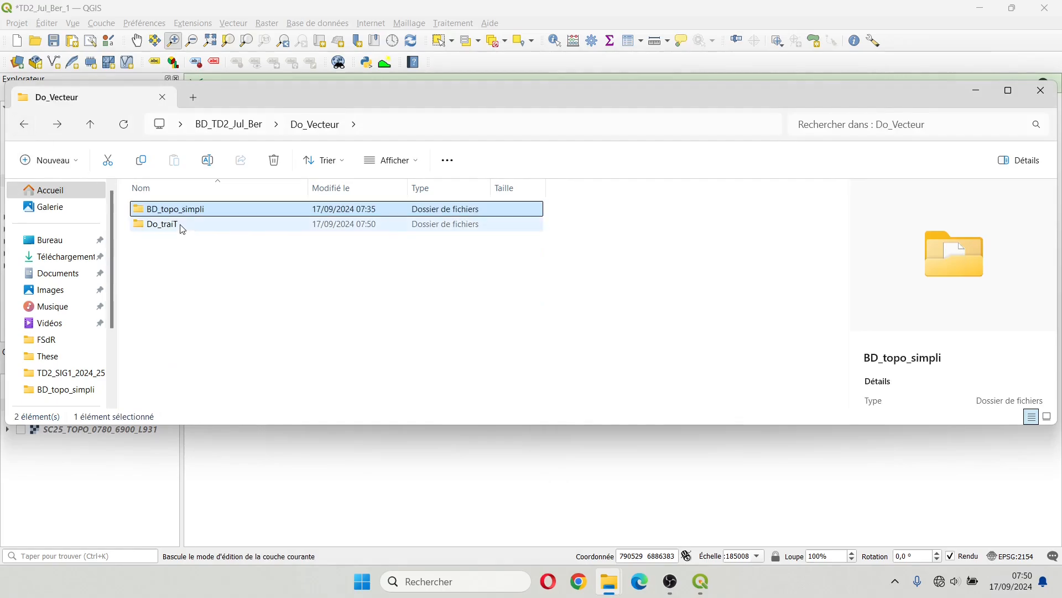
double_click(183, 229)
drag(432, 371, 144, 211)
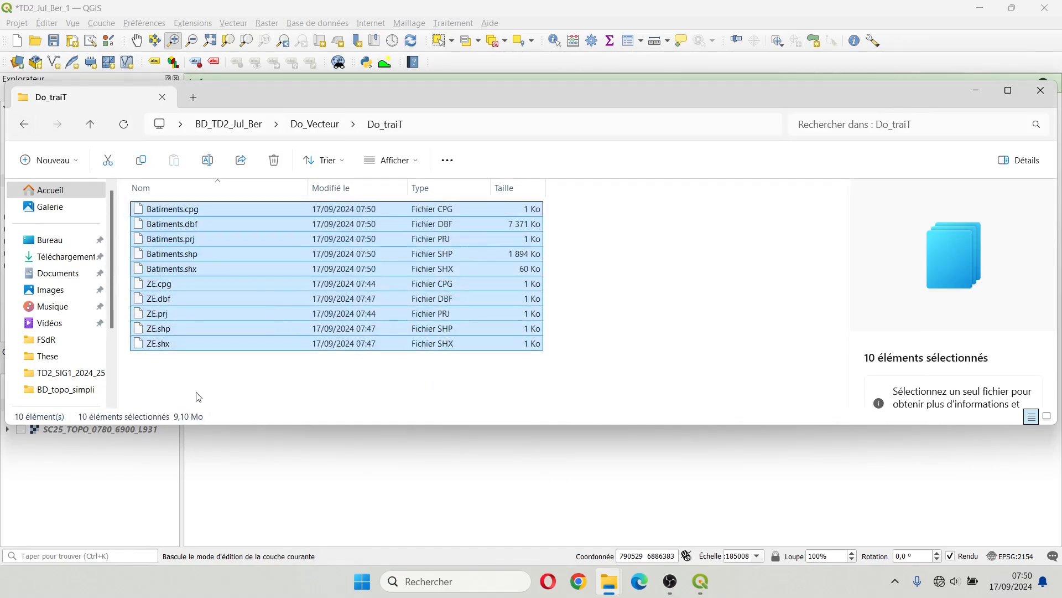
click(1034, 97)
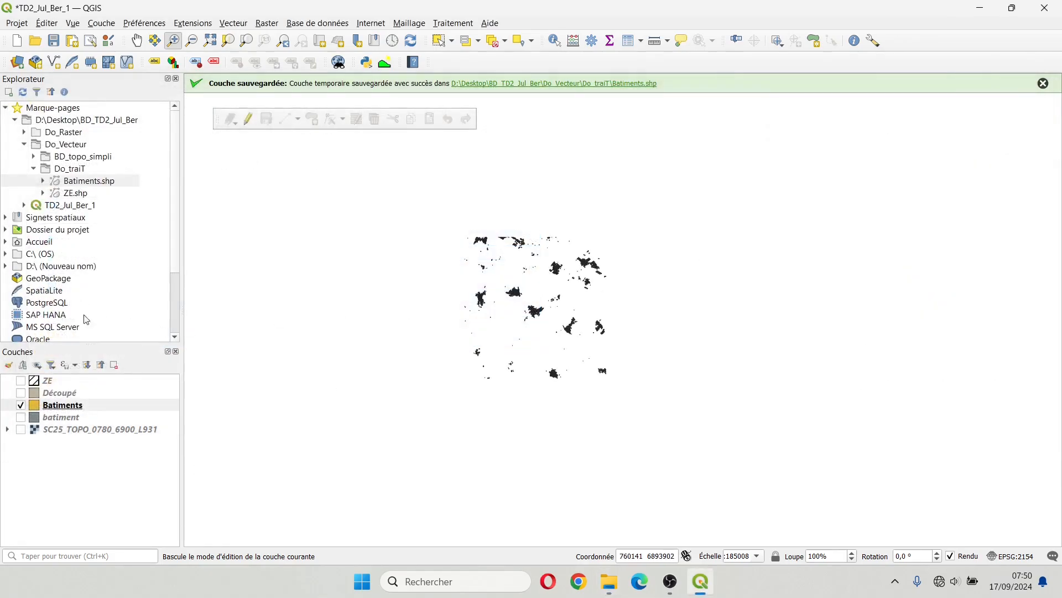
Step: Remove the Découpé and original batiment layers from the project, keeping the clipped Batiments layer
click(53, 394)
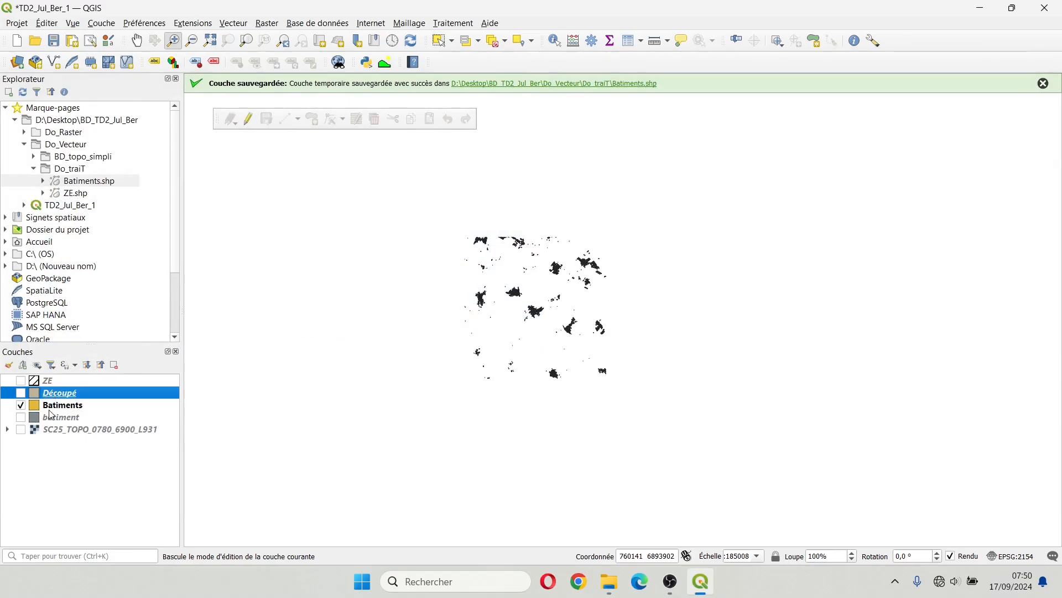
ctrl+click(53, 417)
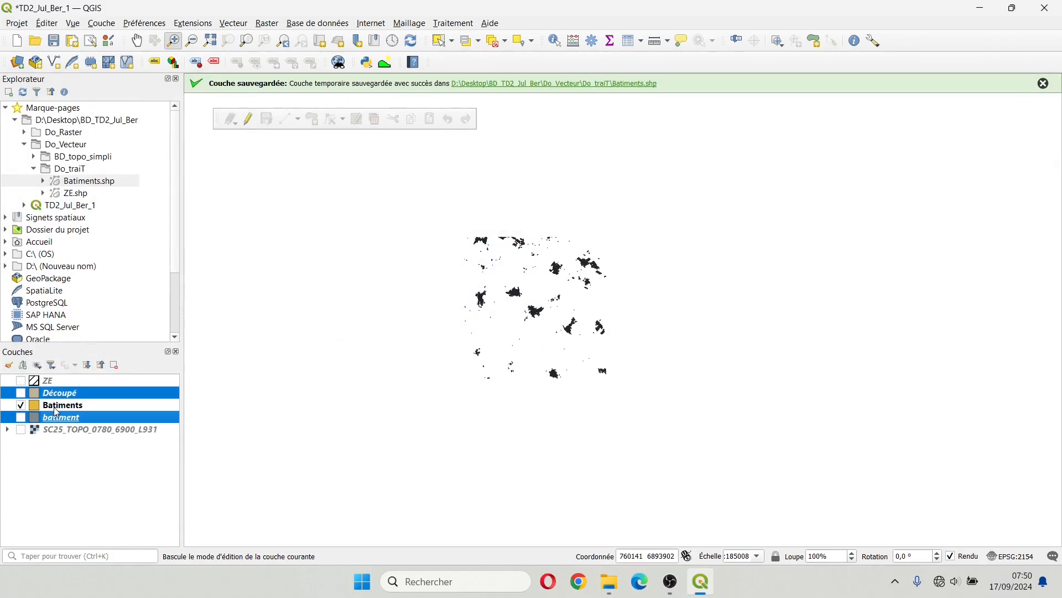
right_click(54, 423)
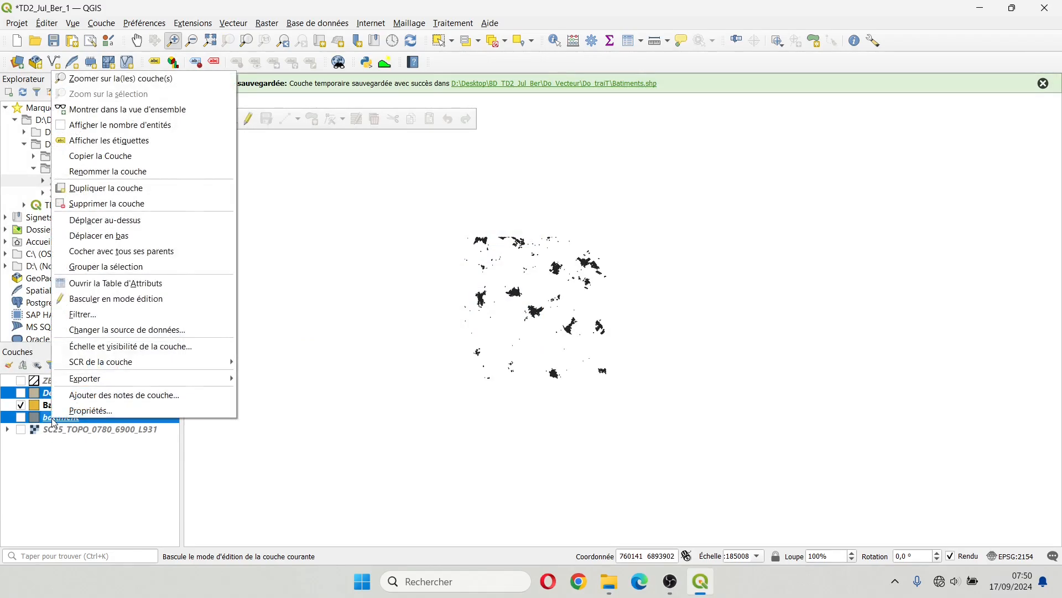
click(101, 207)
click(553, 304)
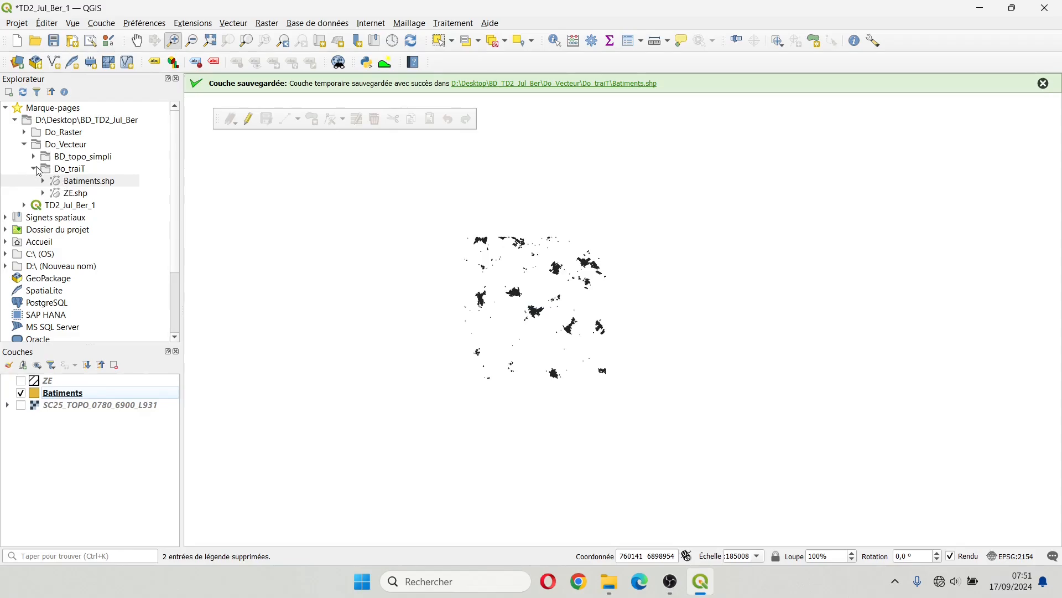
Step: Collapse Do_traiT, expand BD_topo_simpli and review which source shapefiles remain to clip, such as Communes, Cours_eau, routes and Zone_vegetation
click(35, 168)
click(34, 157)
click(82, 193)
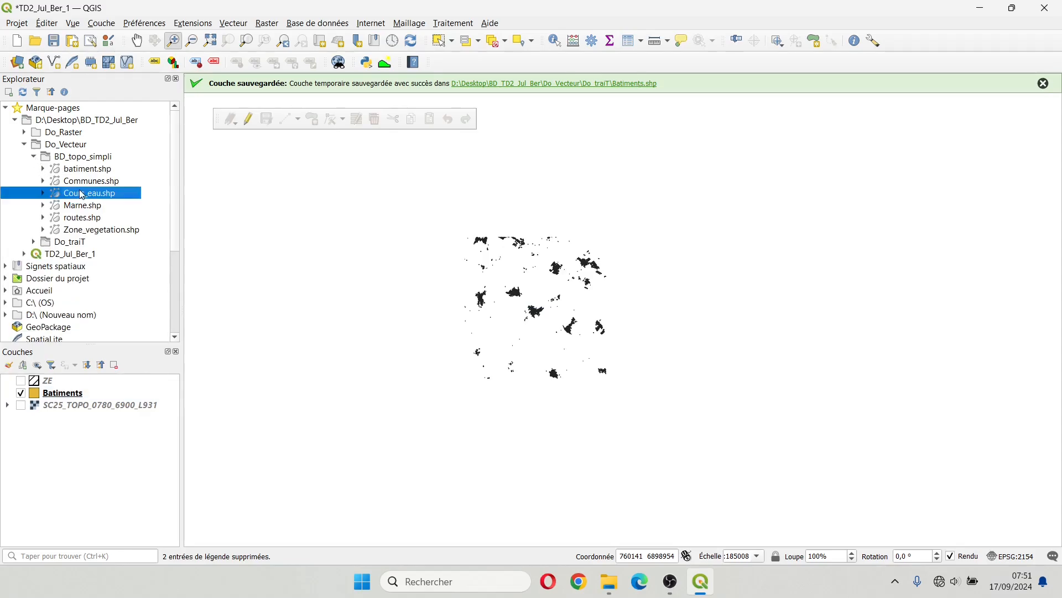
click(88, 218)
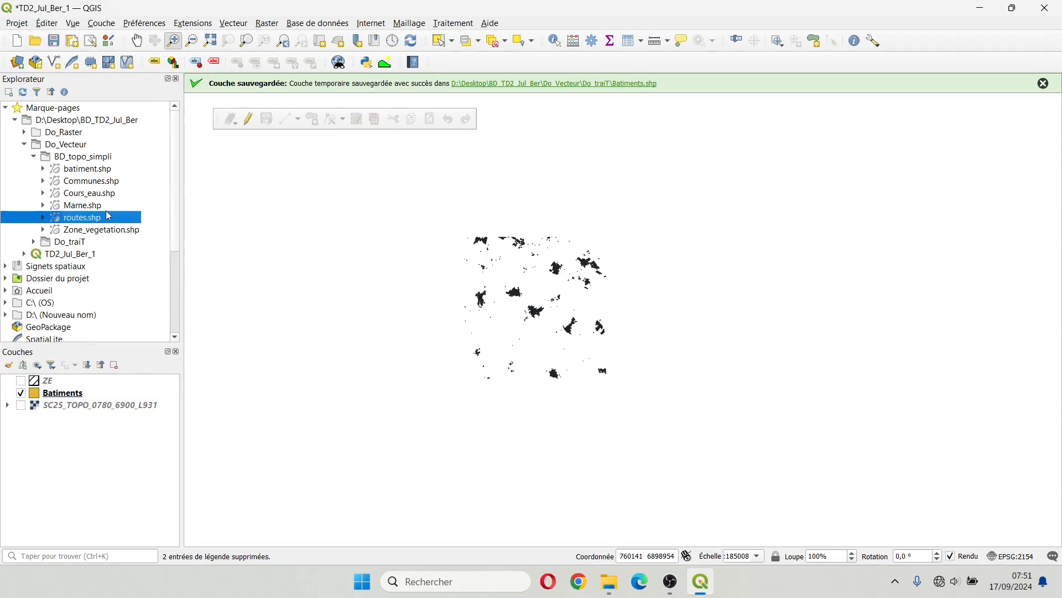
click(99, 232)
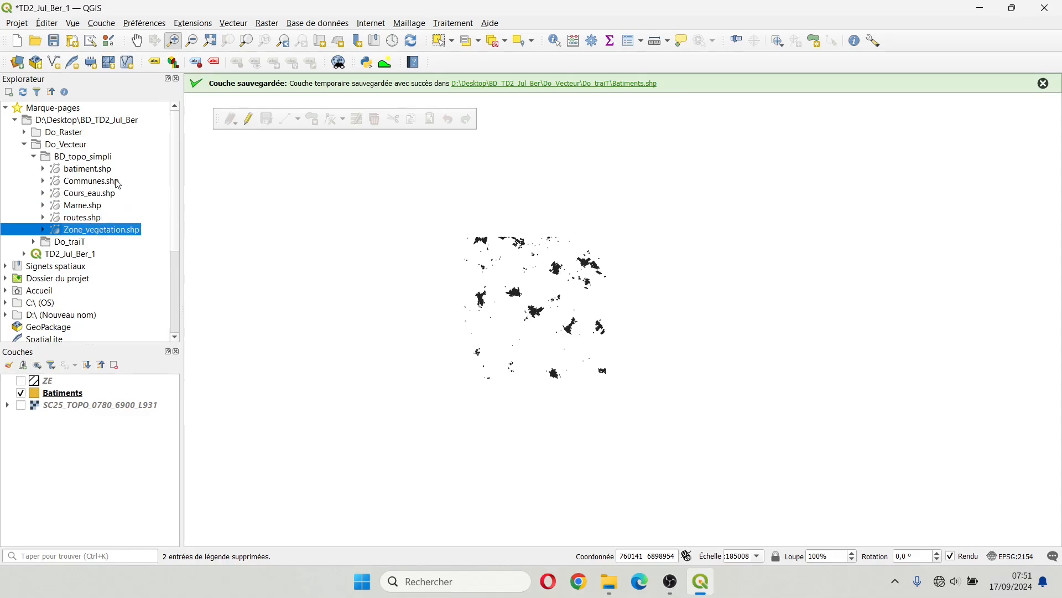
click(106, 187)
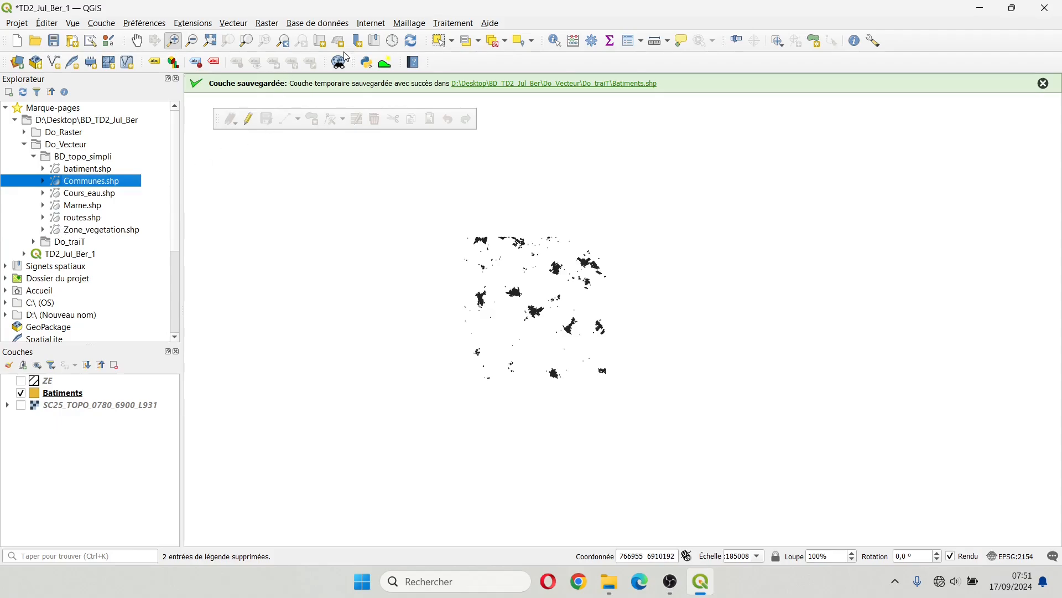
Step: Start the Couper vector geoprocessing tool and switch it to batch processing
mouse_move(672, 591)
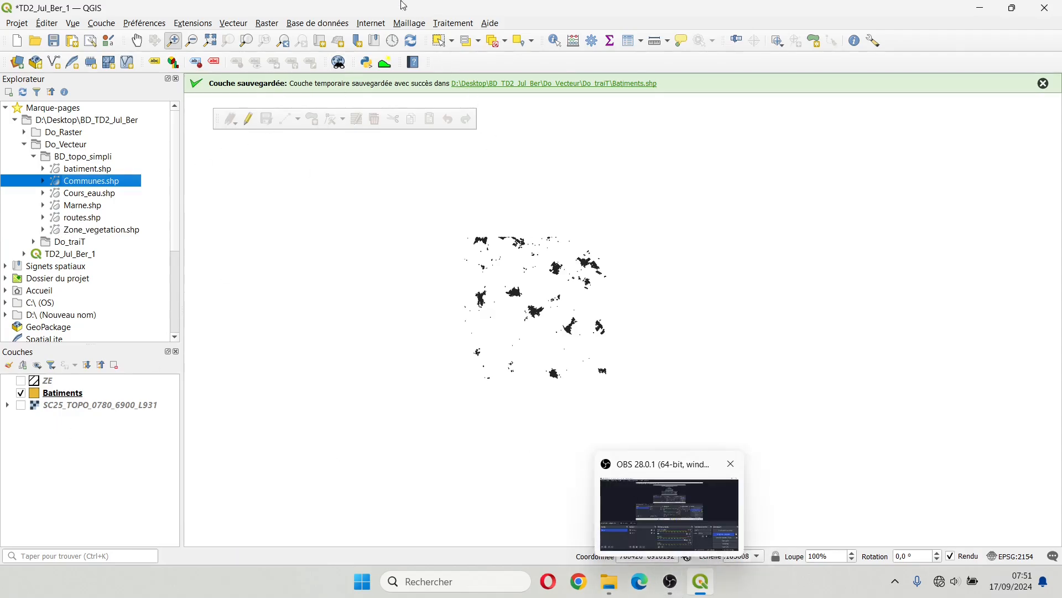
click(266, 22)
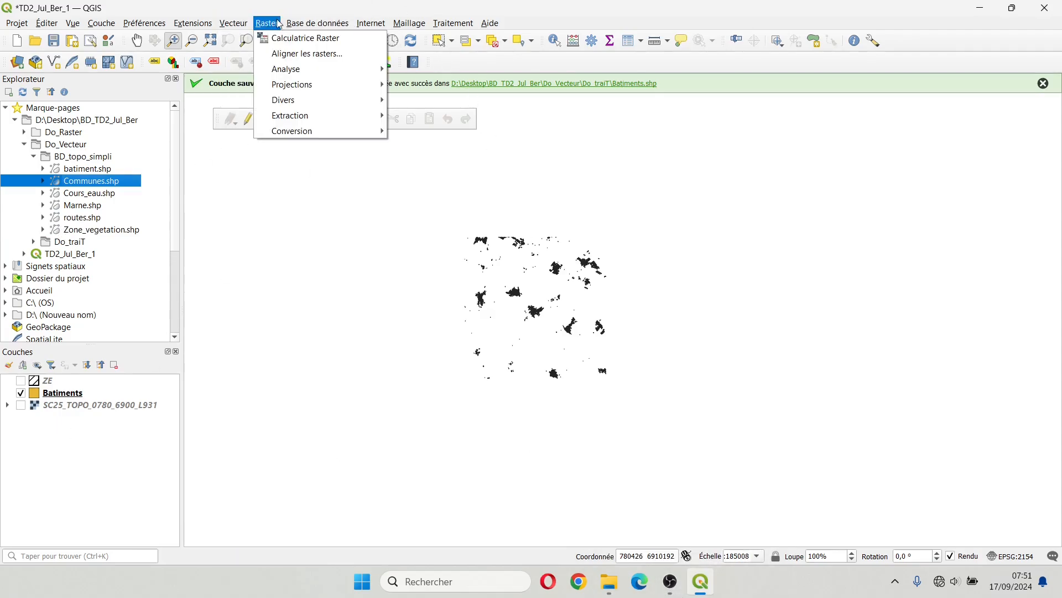
mouse_move(336, 68)
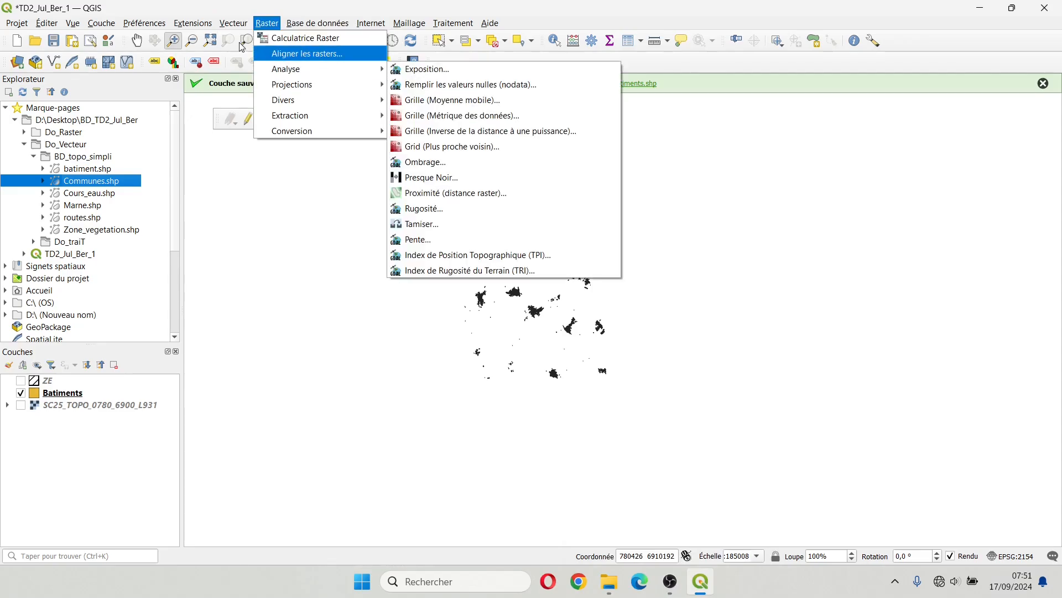
mouse_move(233, 23)
mouse_move(260, 39)
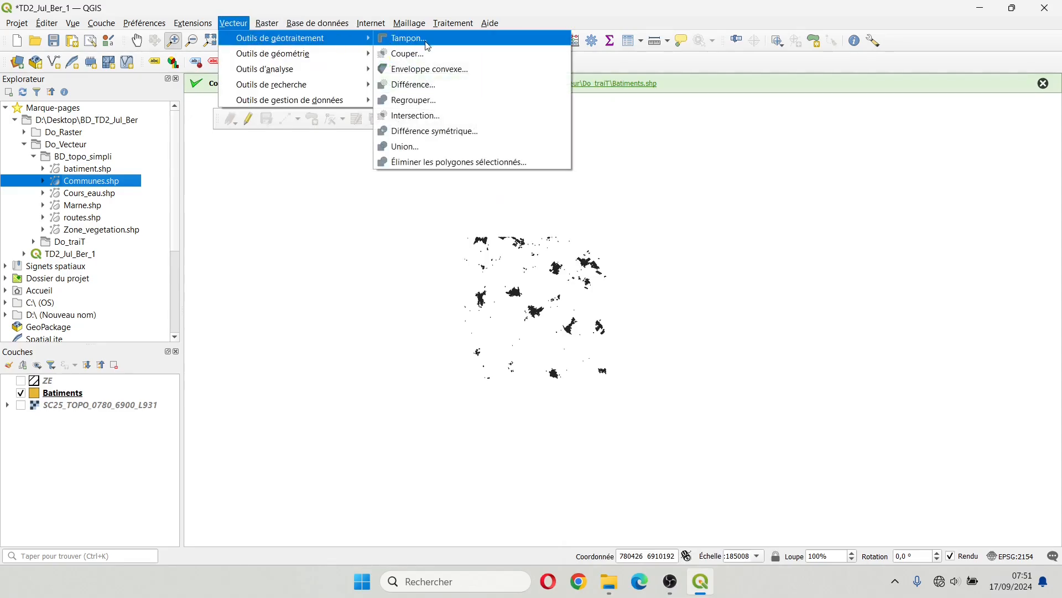
click(443, 55)
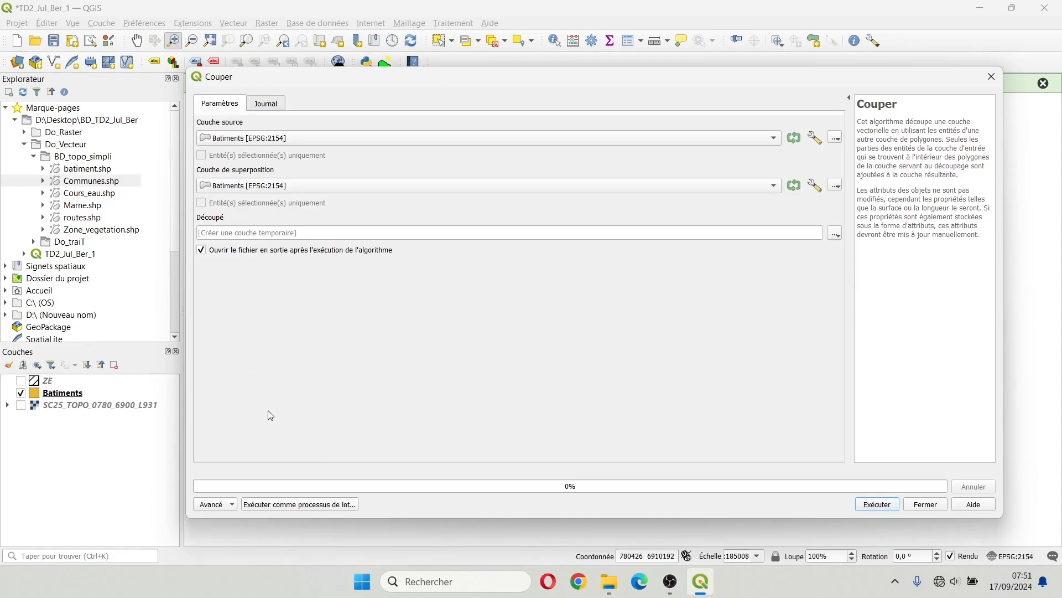
click(298, 506)
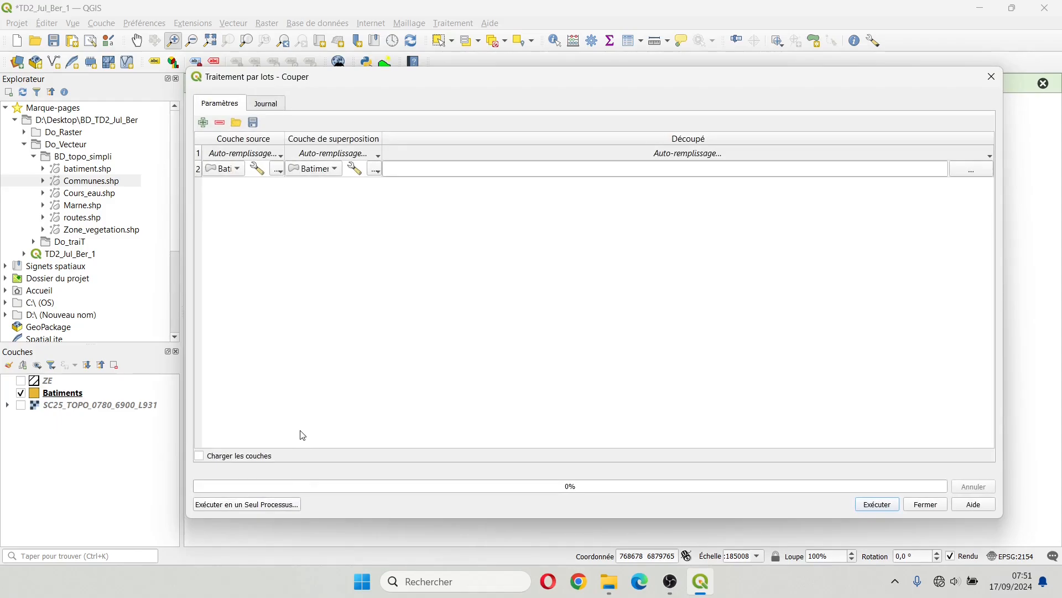
Step: Add three rows to the Couper batch to make four clips, and widen the source layer column
click(90, 169)
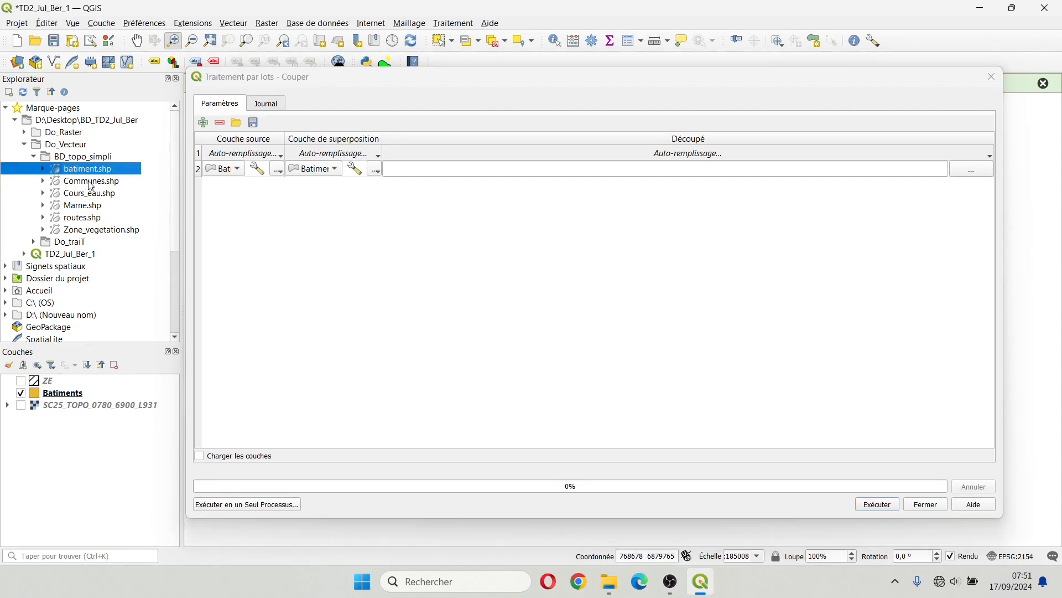
click(91, 183)
click(94, 198)
click(94, 220)
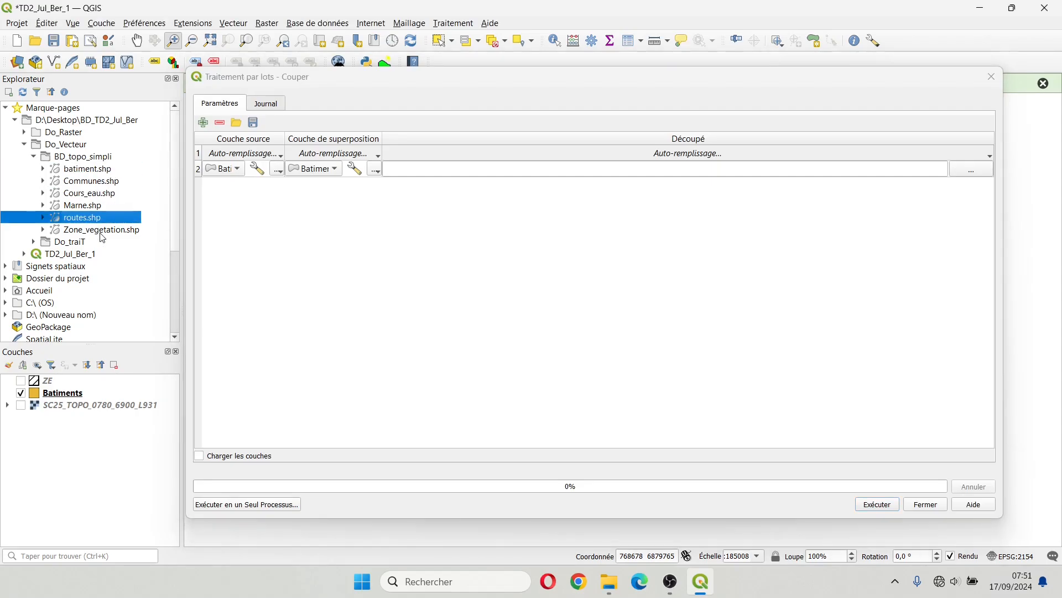
click(107, 232)
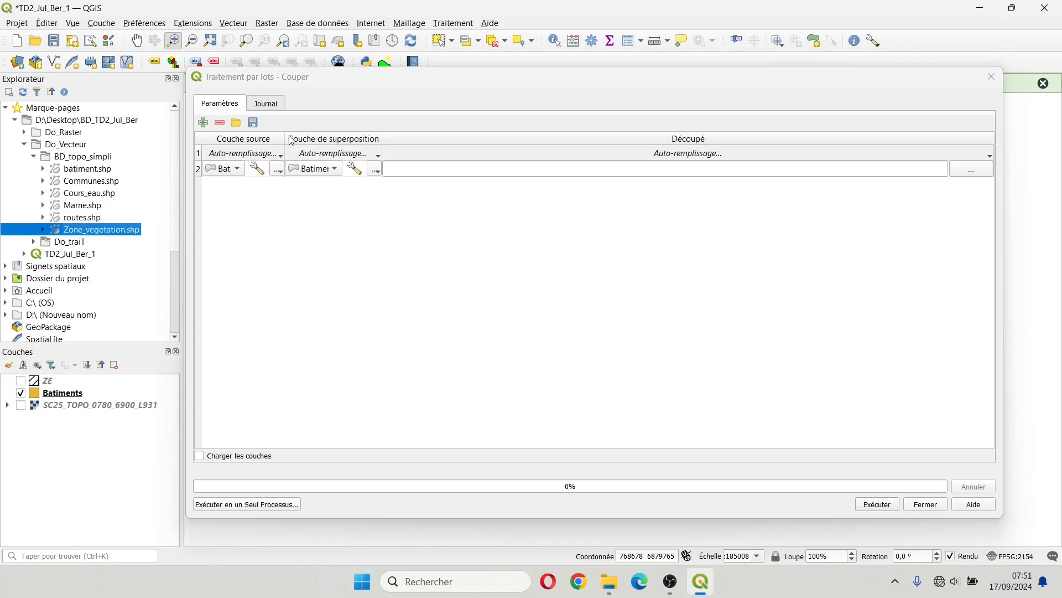
drag(284, 139, 371, 141)
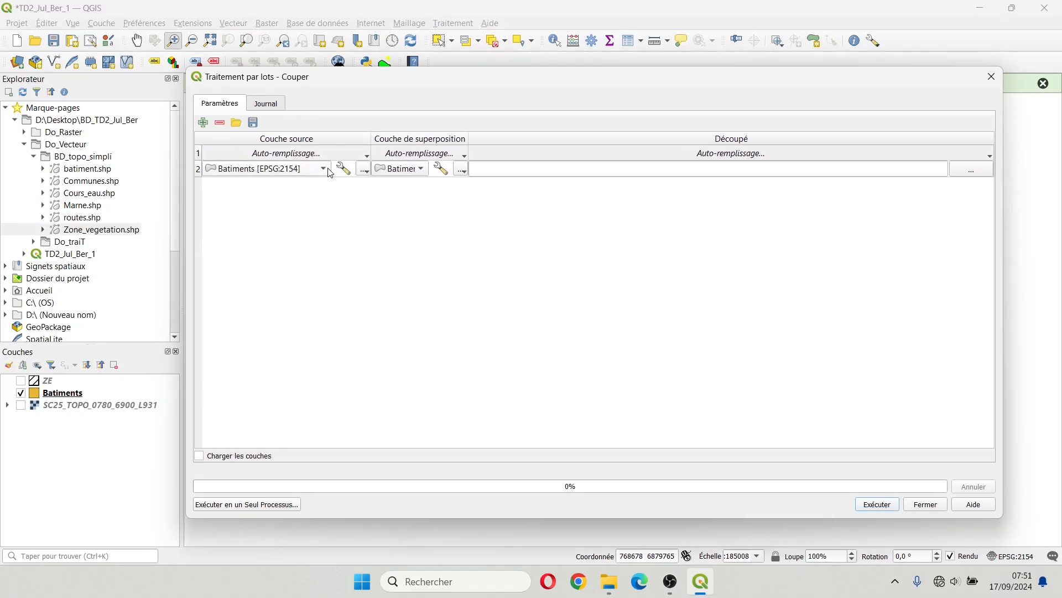
click(203, 122)
click(203, 122)
click(203, 123)
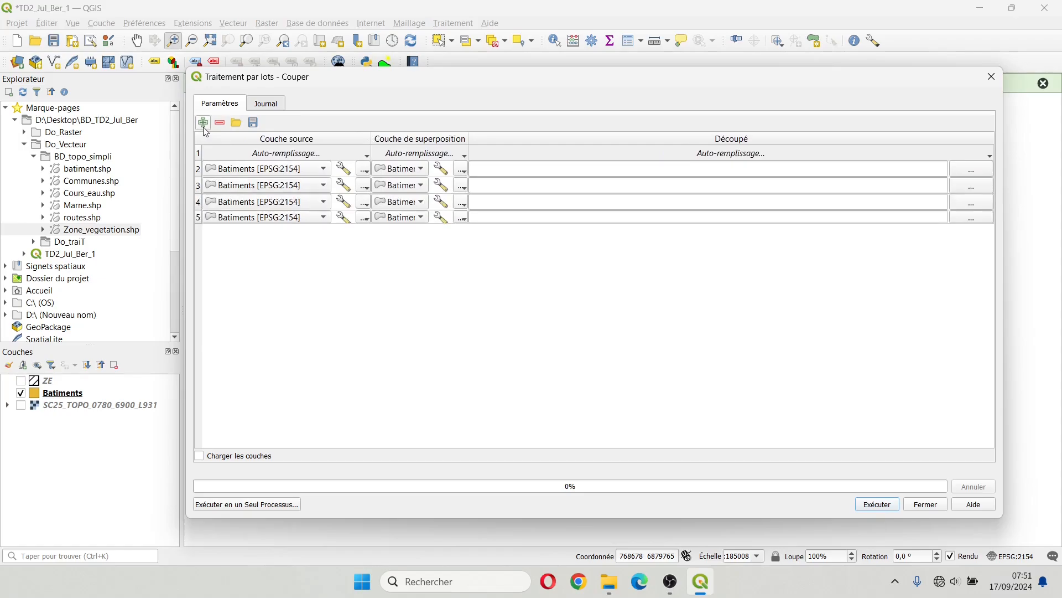
Step: Set the source layer of the first batch row to Communes.shp from Do_Vecteur's BD_topo_simpli folder
click(297, 164)
click(310, 270)
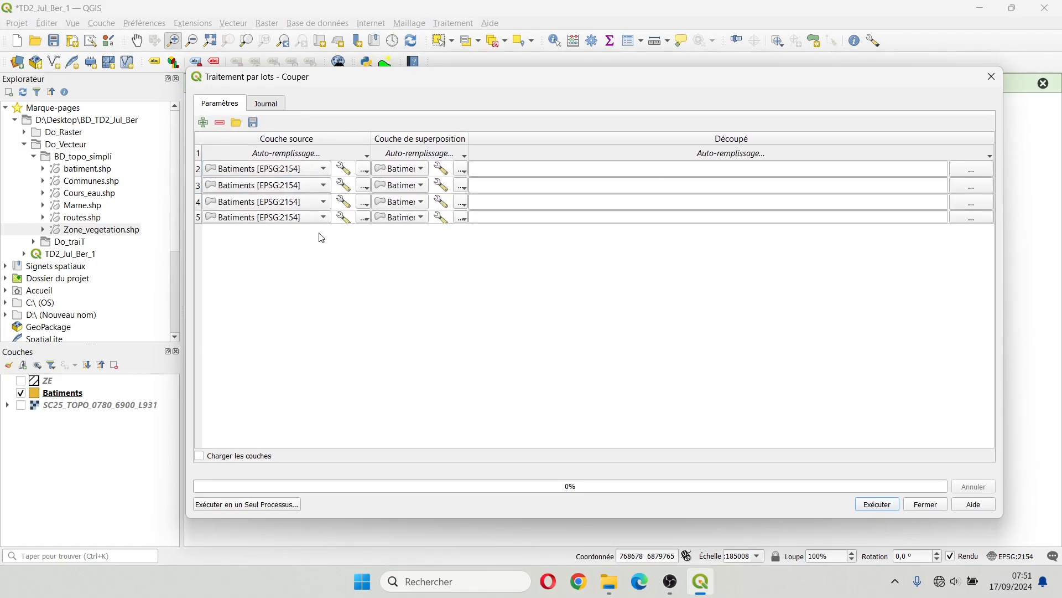
click(364, 170)
click(399, 189)
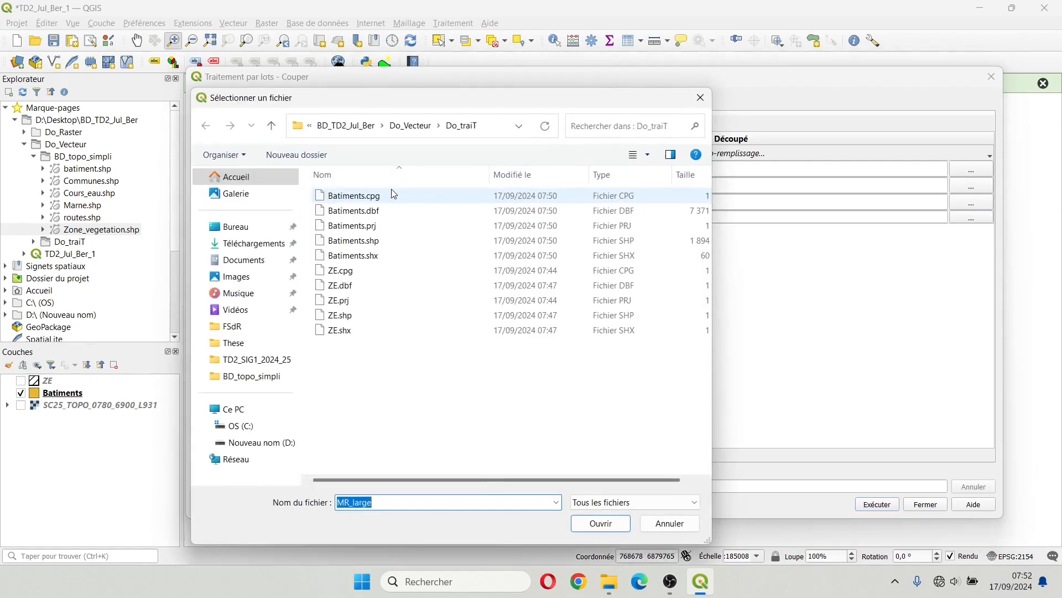
click(516, 140)
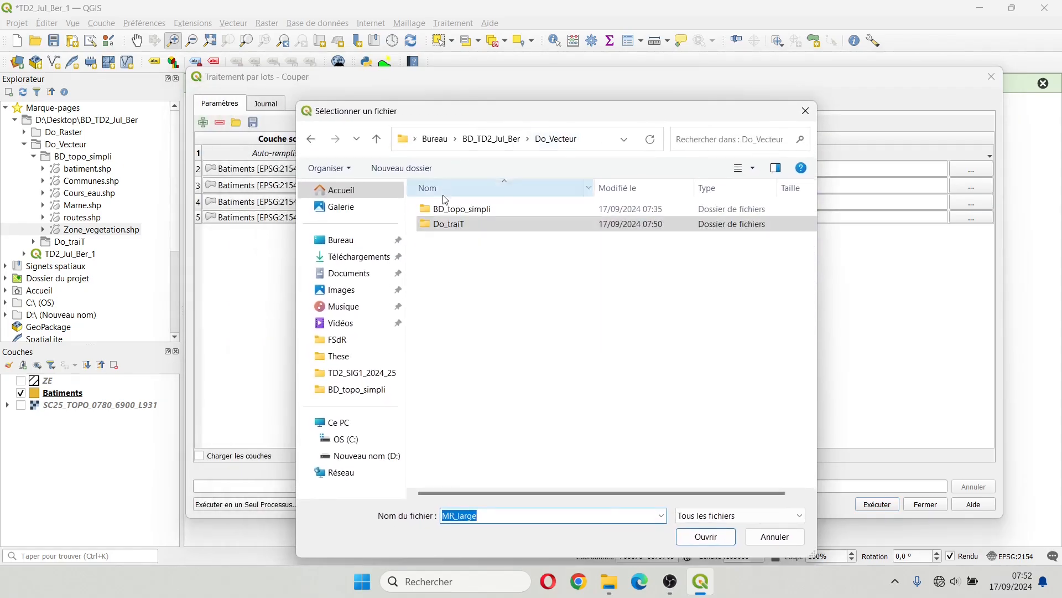
double_click(465, 210)
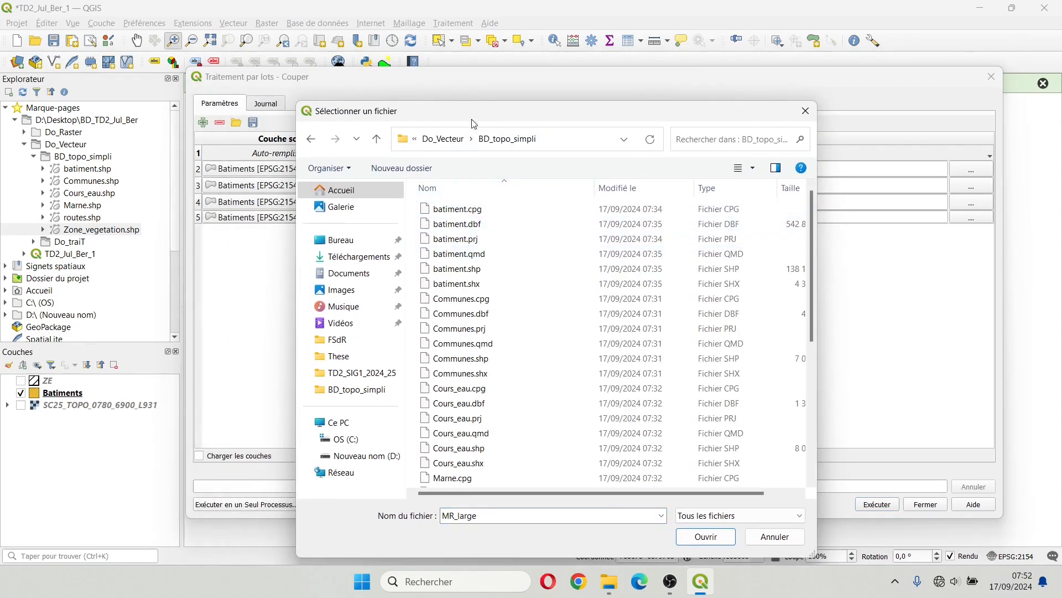
click(712, 190)
scroll(541, 309, down, 5)
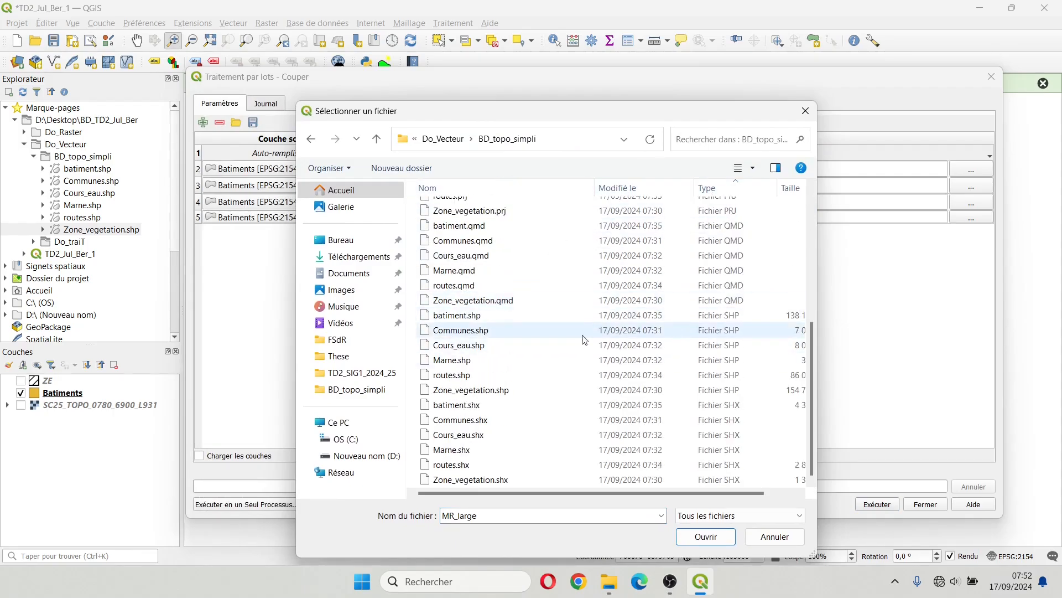
drag(461, 114, 615, 100)
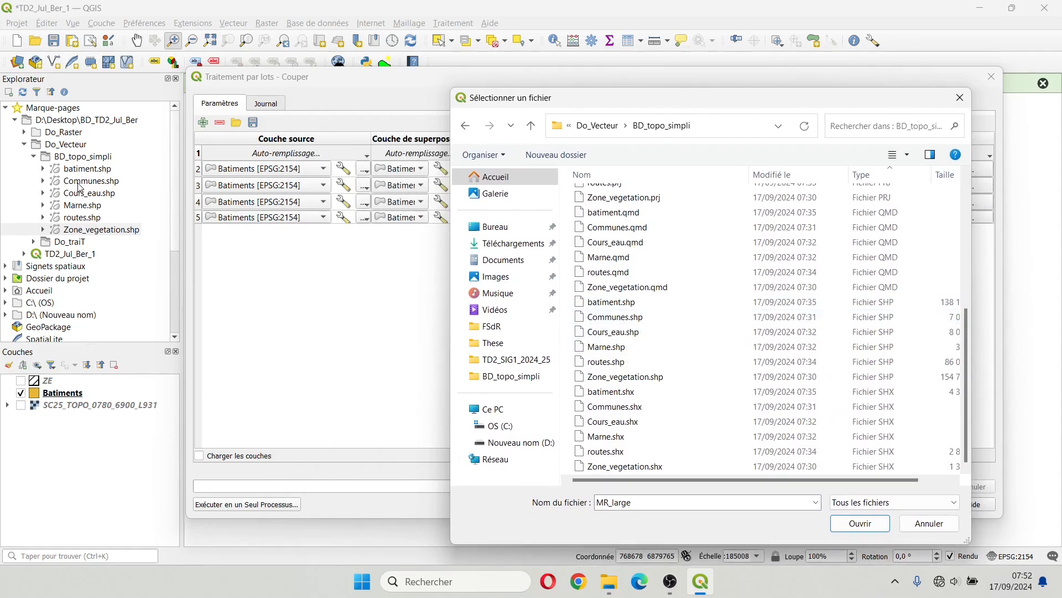
click(653, 406)
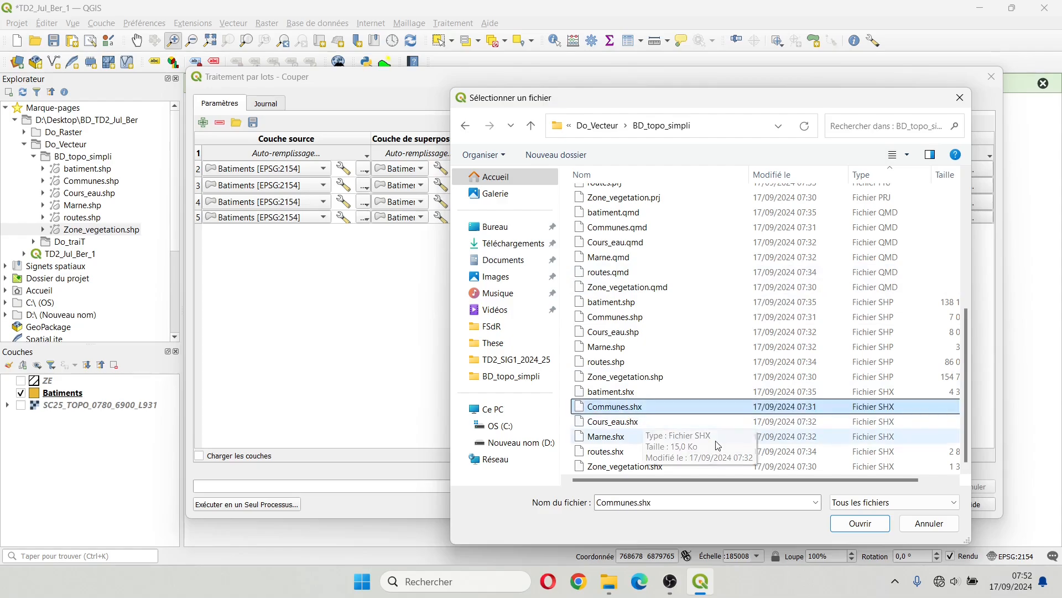
click(647, 319)
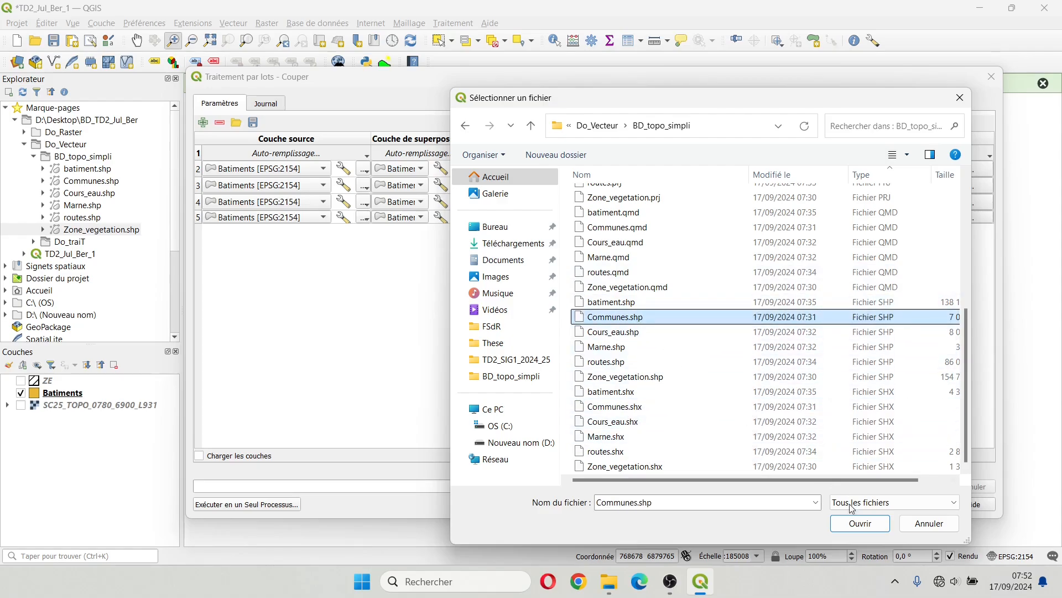
click(863, 525)
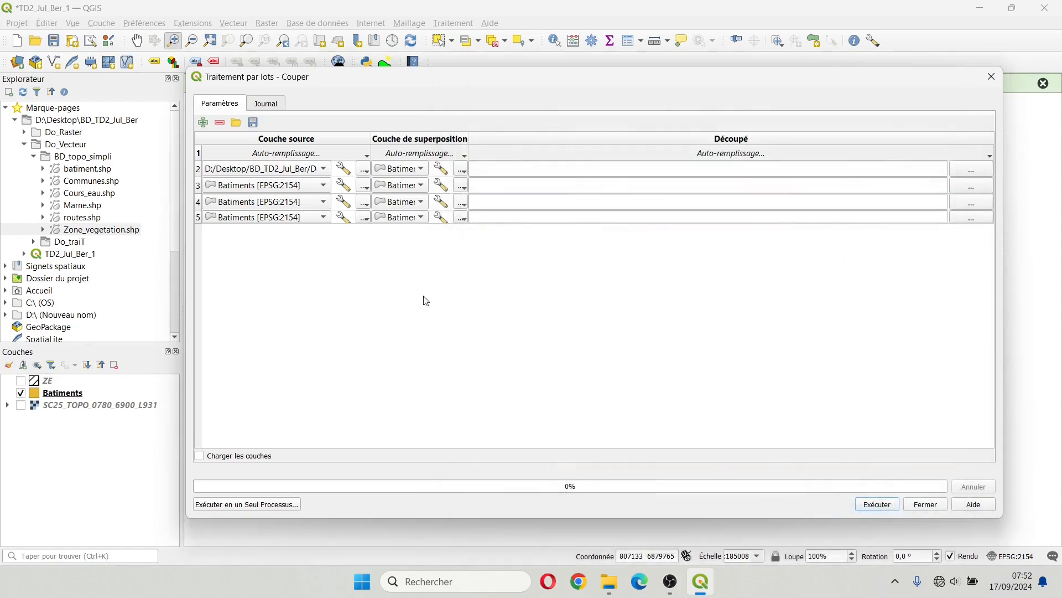
Step: Set the source layer of the second batch row to Cours_eau.shp from the BD_topo_simpli folder
click(303, 185)
click(363, 187)
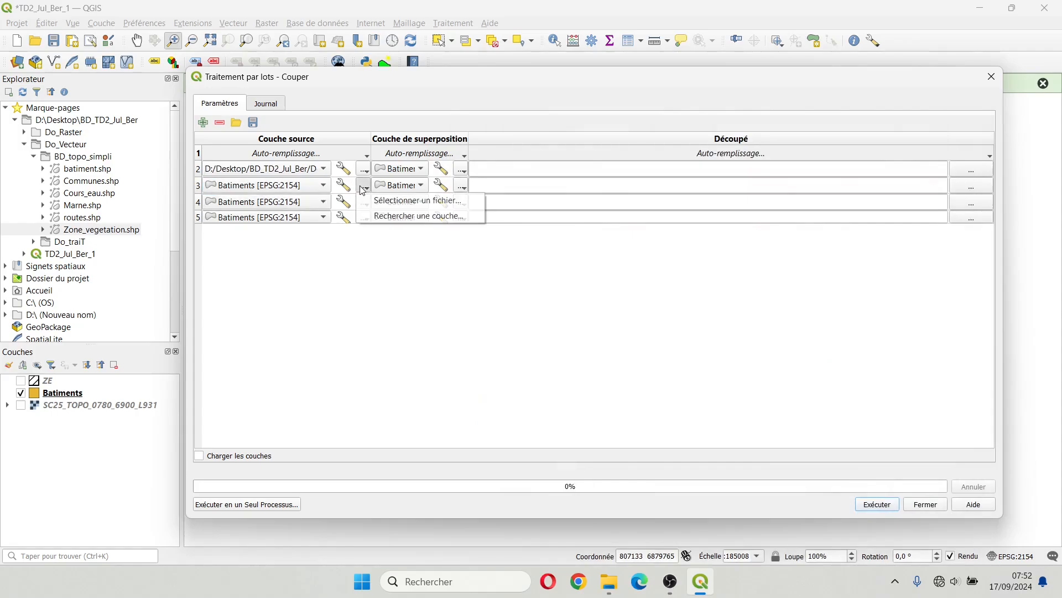
click(418, 200)
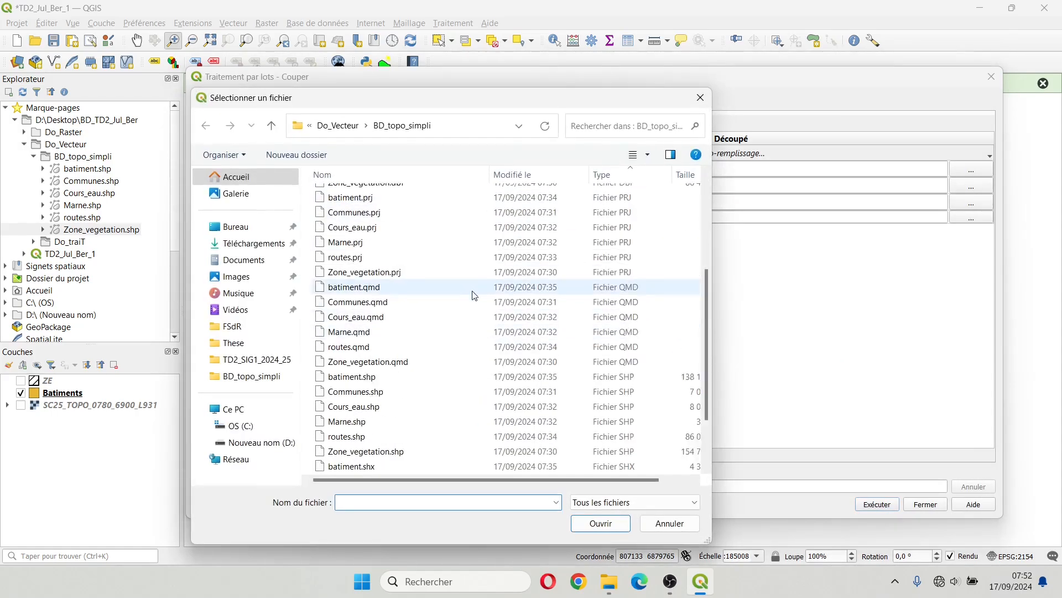
scroll(475, 295, down, 2)
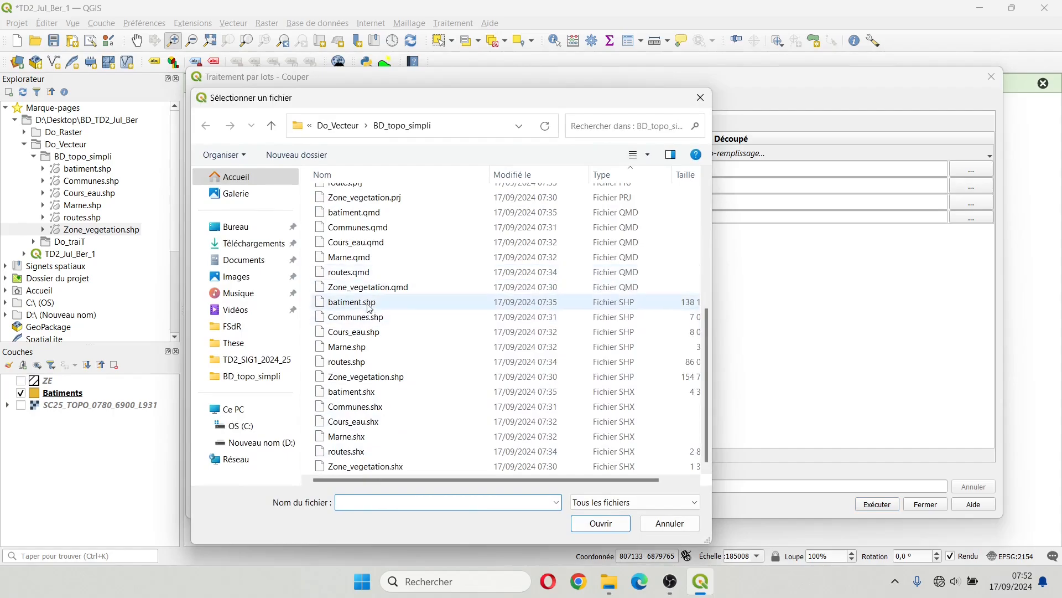
click(377, 334)
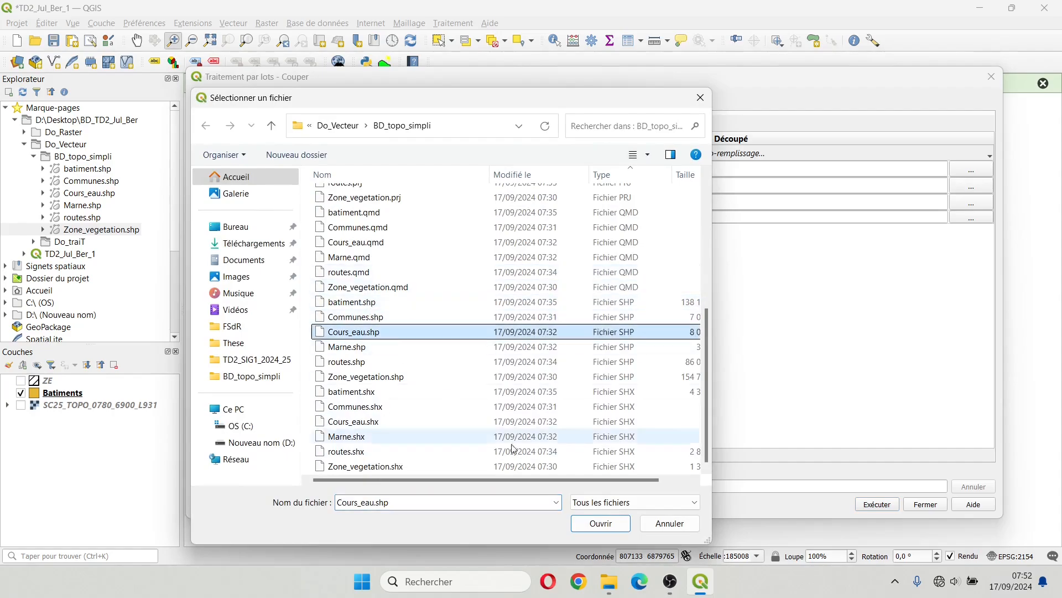
click(602, 523)
Step: Set the source layer of the third batch row to routes.shp from the BD_topo_simpli folder
click(294, 200)
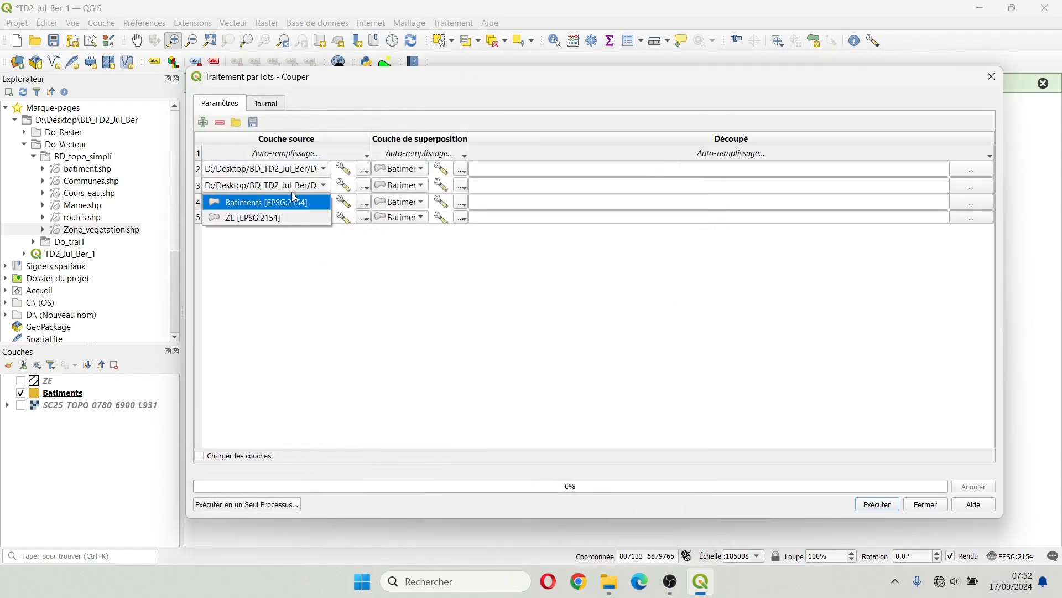
click(363, 203)
click(382, 216)
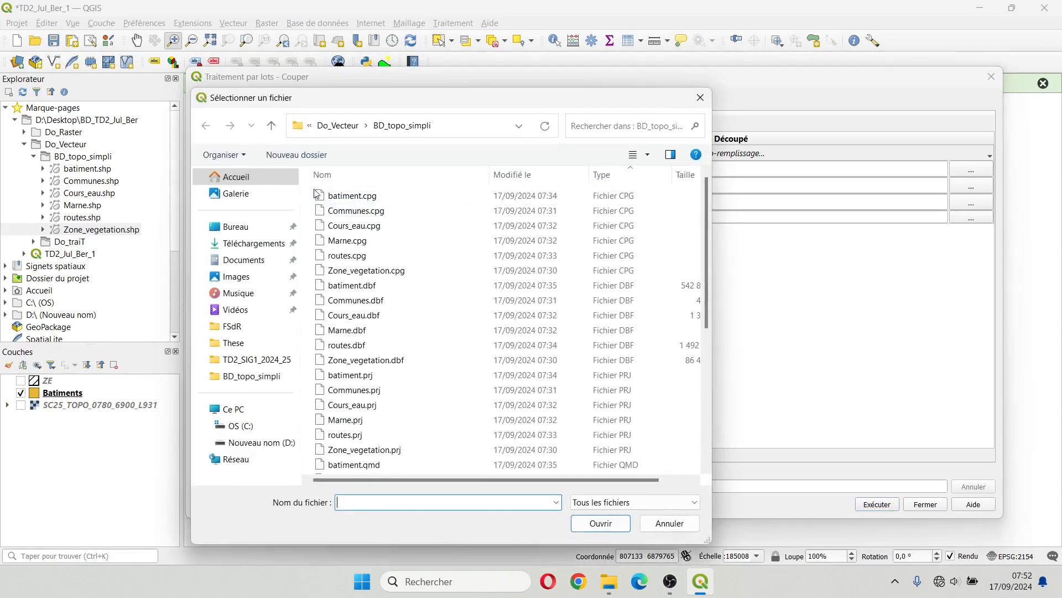
scroll(379, 387, down, 2)
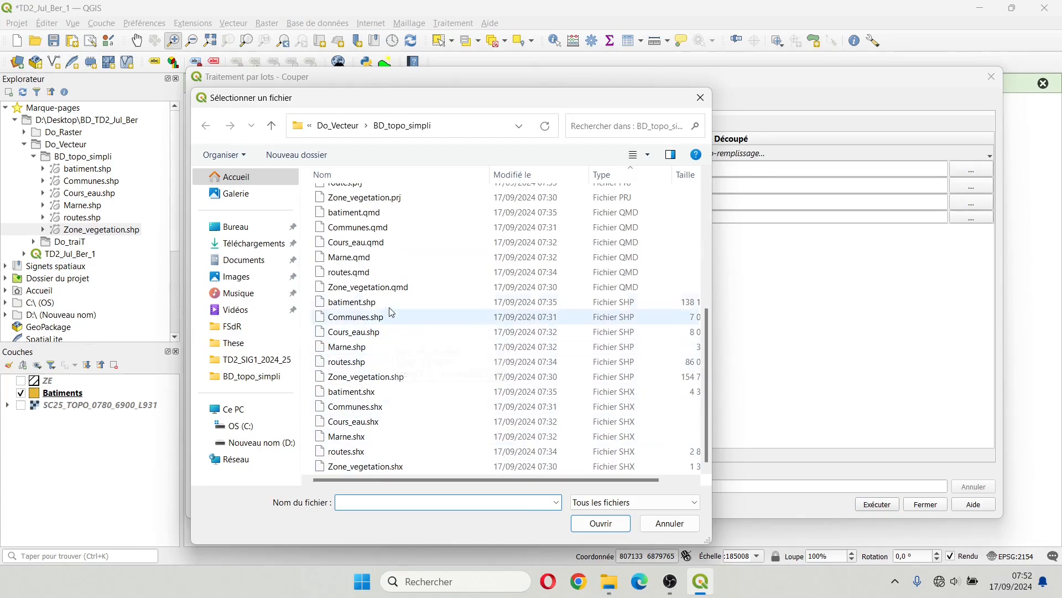
click(393, 362)
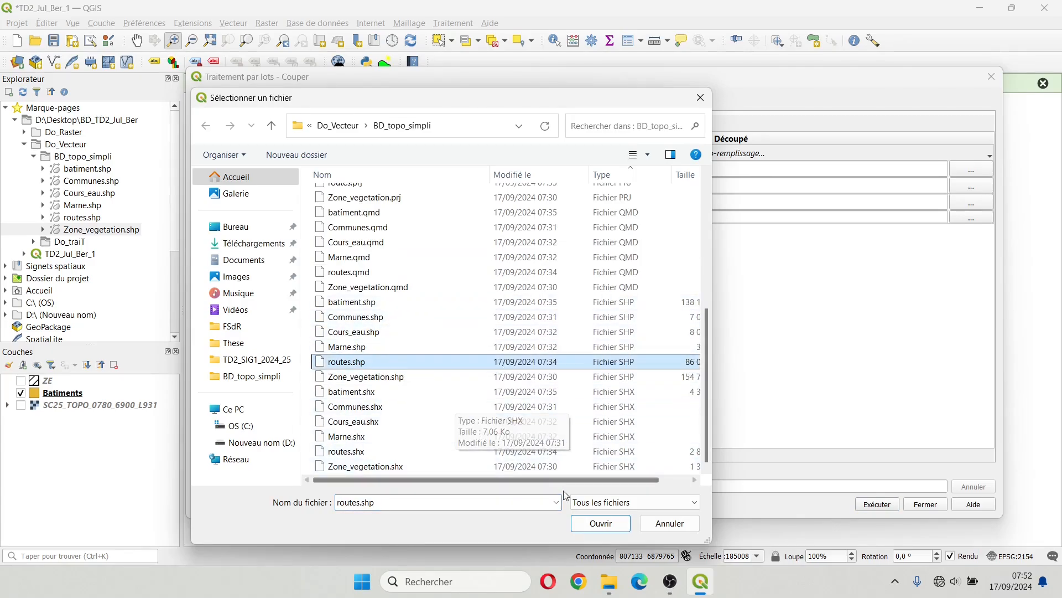
click(601, 523)
Step: Set the source layer of the fourth batch row to Zone_vegetation.shp from the BD_topo_simpli folder
click(325, 220)
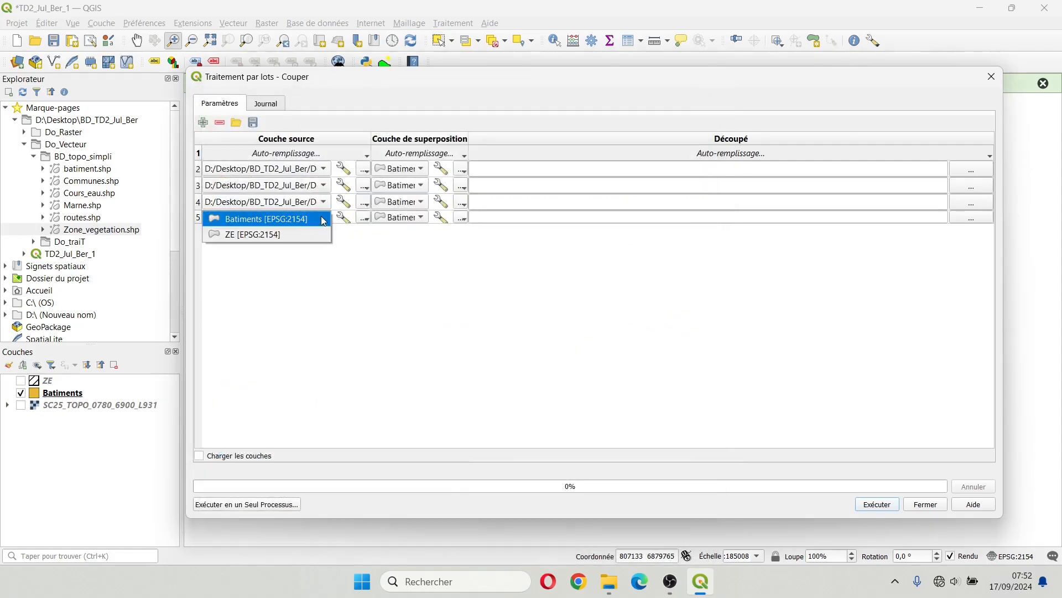
click(364, 217)
click(390, 230)
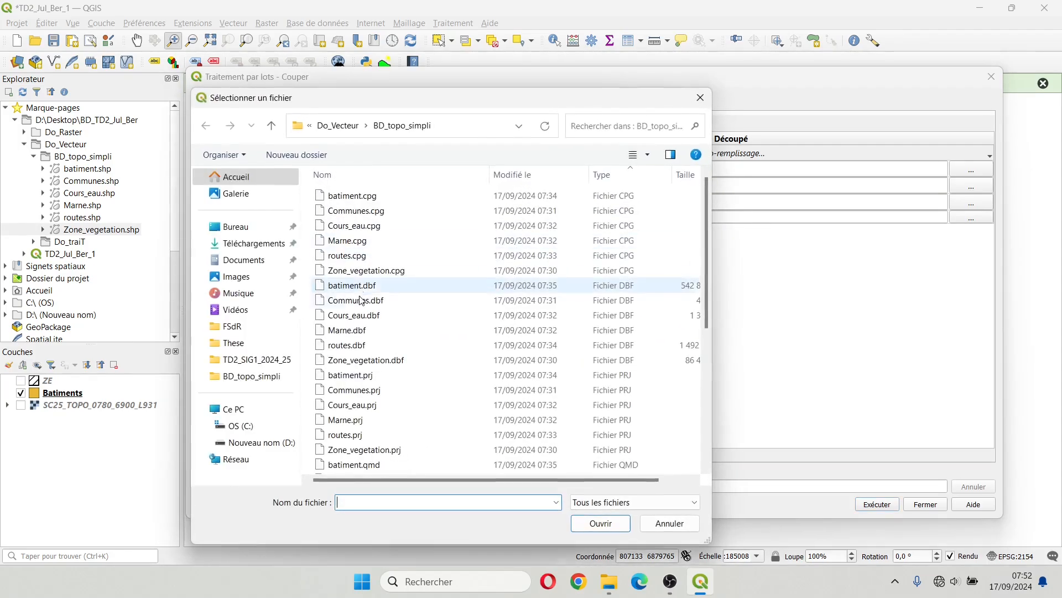
scroll(382, 332, down, 6)
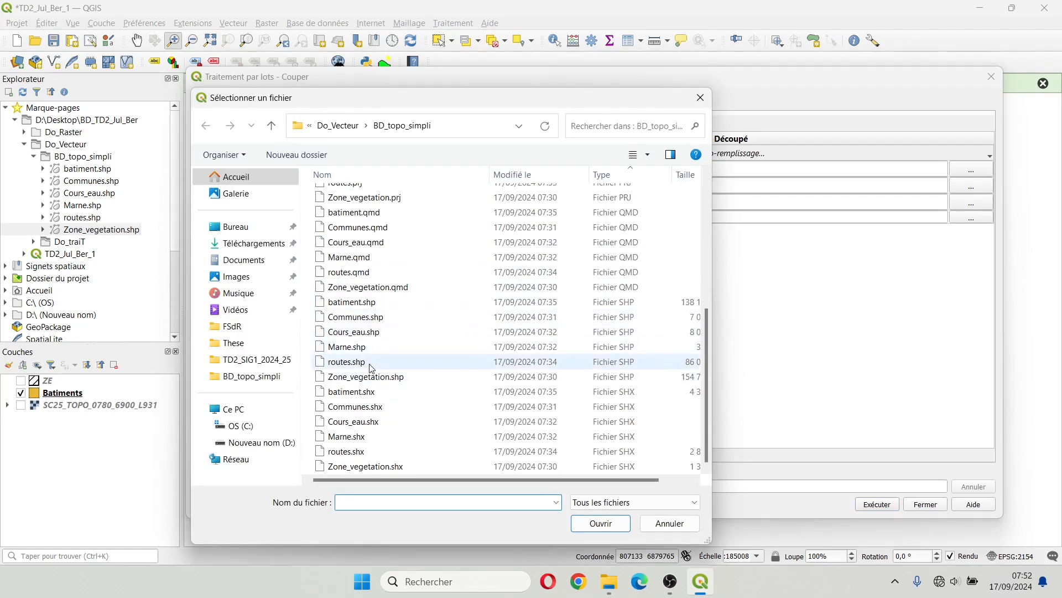
click(368, 378)
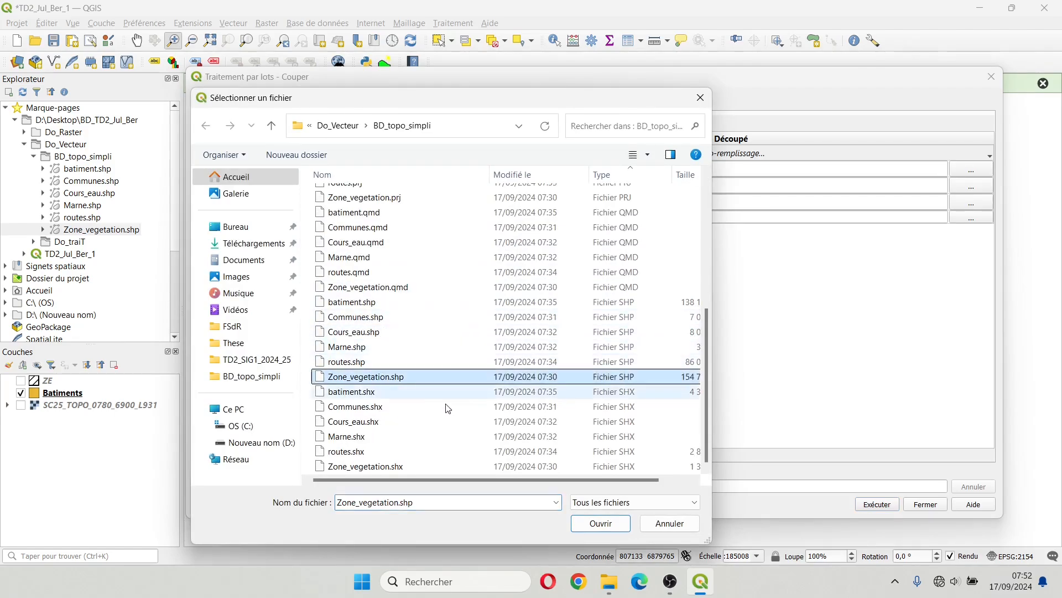
click(600, 523)
Step: Set the overlay layer to ZE in all four rows of the Couper batch
click(398, 170)
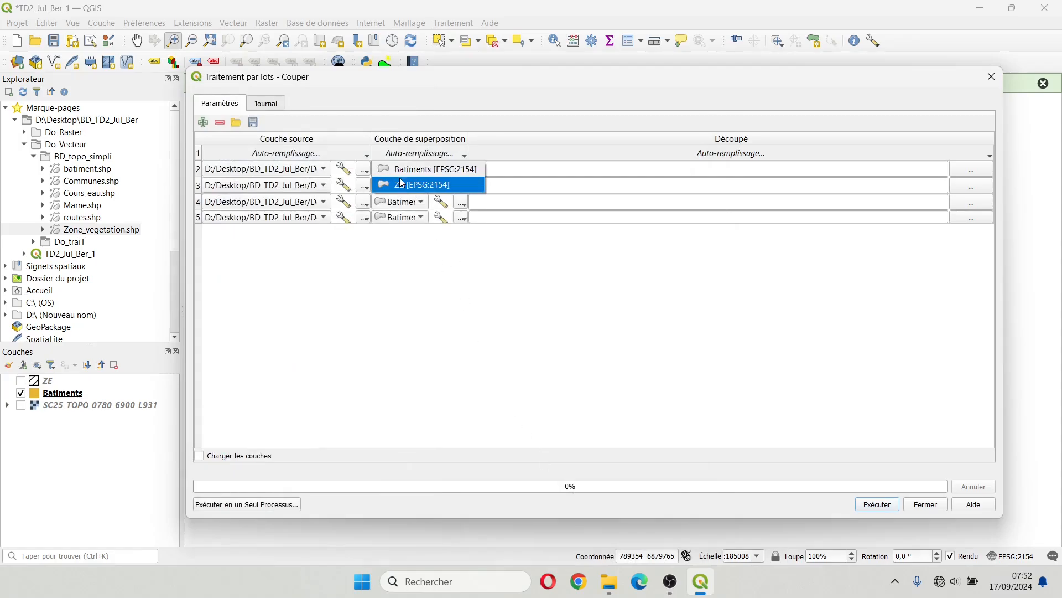
click(403, 186)
click(399, 186)
click(404, 201)
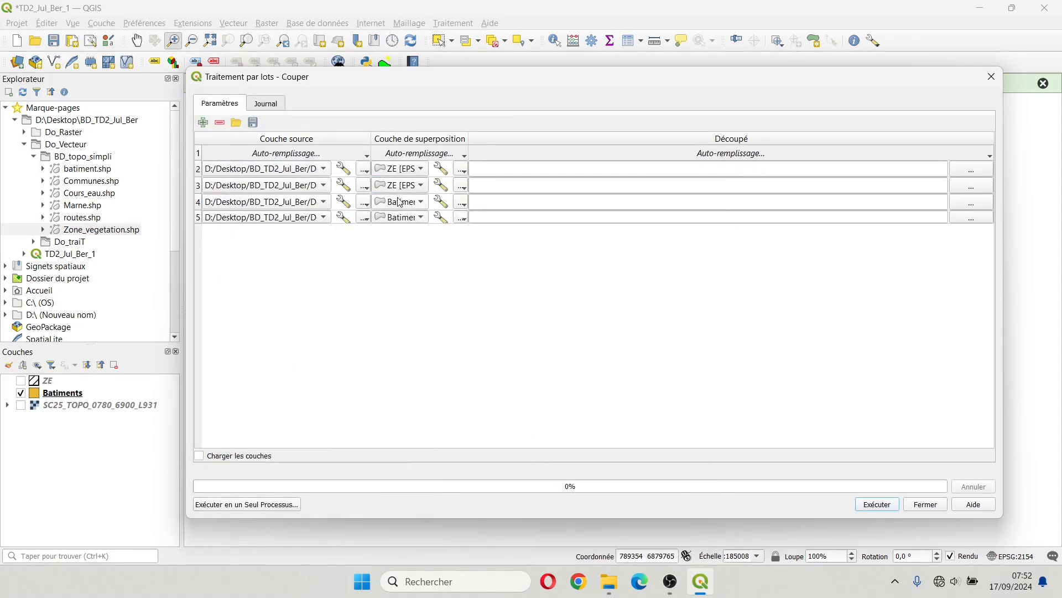
click(400, 201)
click(406, 221)
click(401, 218)
click(411, 234)
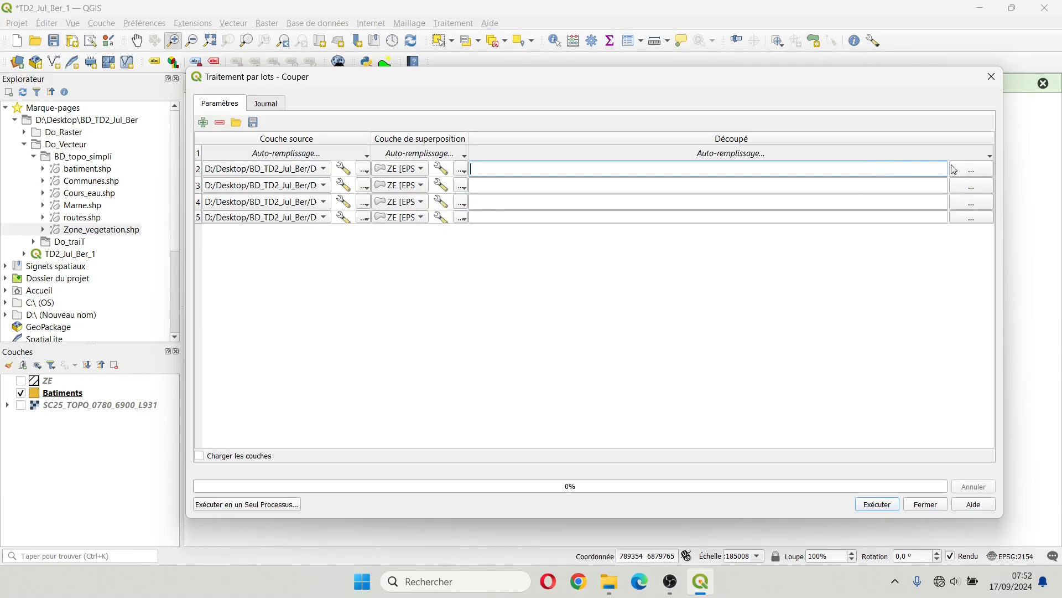
Step: Save the first row's clipped output in the Do_traiT folder as SHP type, with only ".shp" as the file name
click(972, 170)
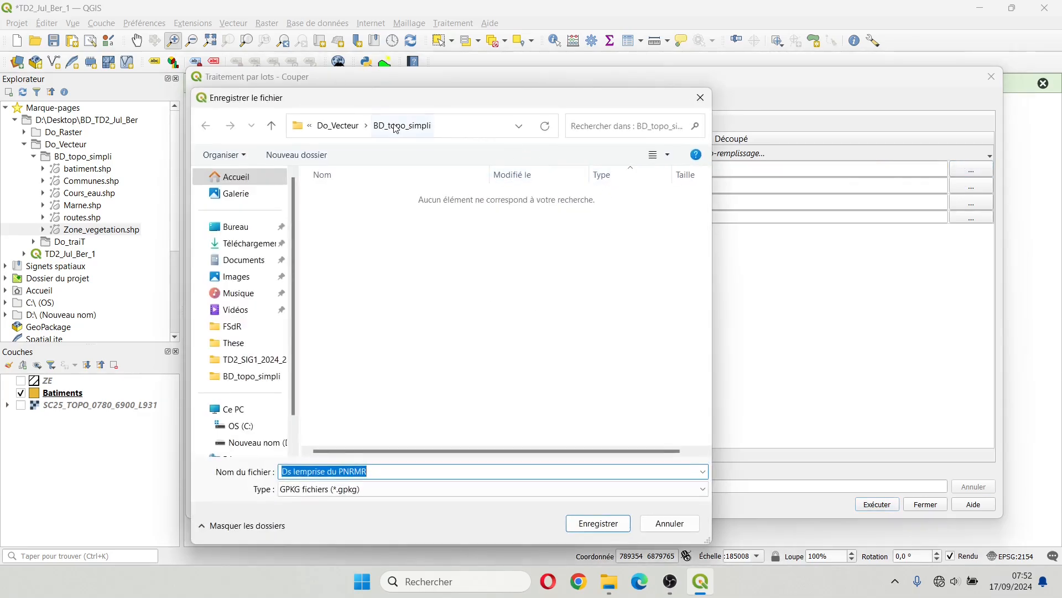
click(339, 125)
click(346, 213)
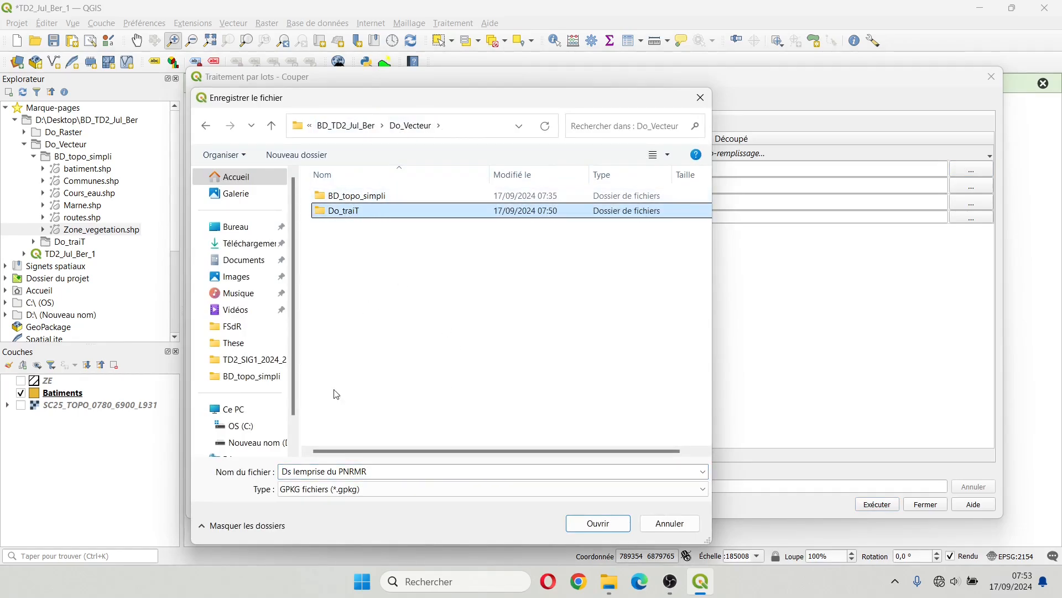
double_click(349, 213)
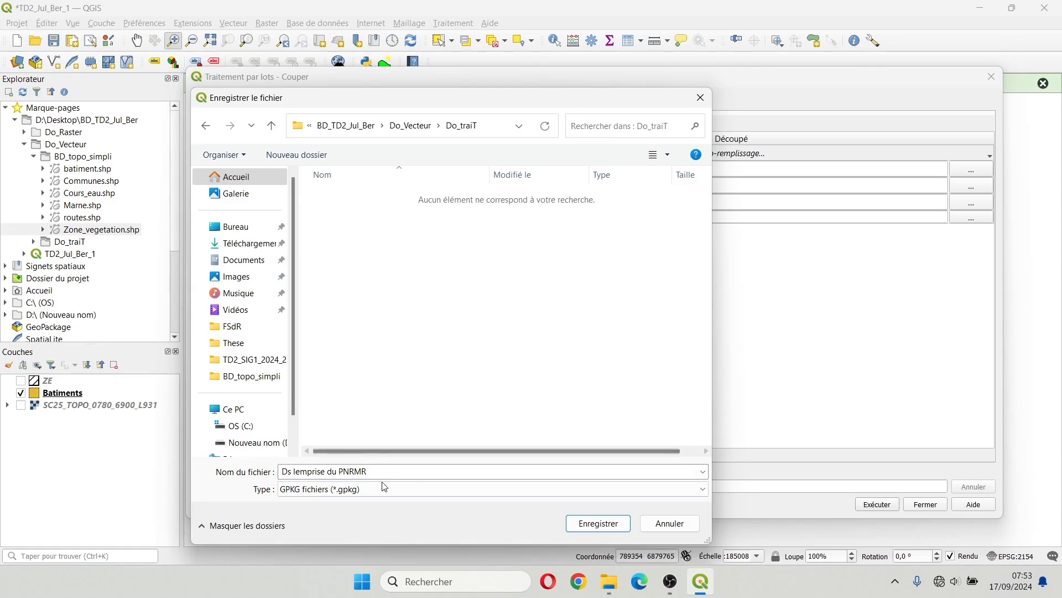
drag(383, 474, 271, 472)
key(BackSpace)
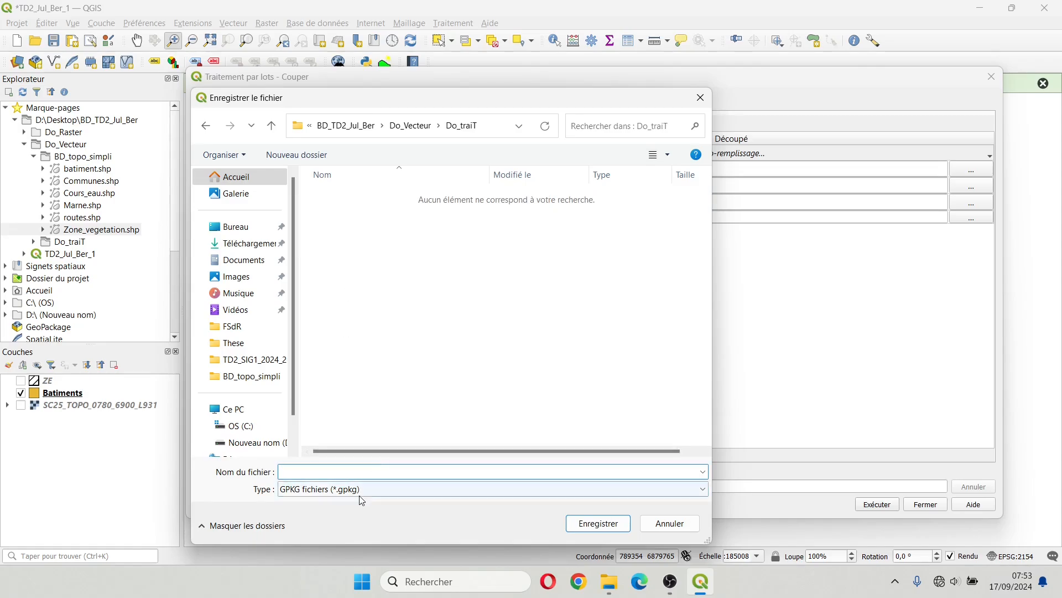
click(382, 489)
click(337, 169)
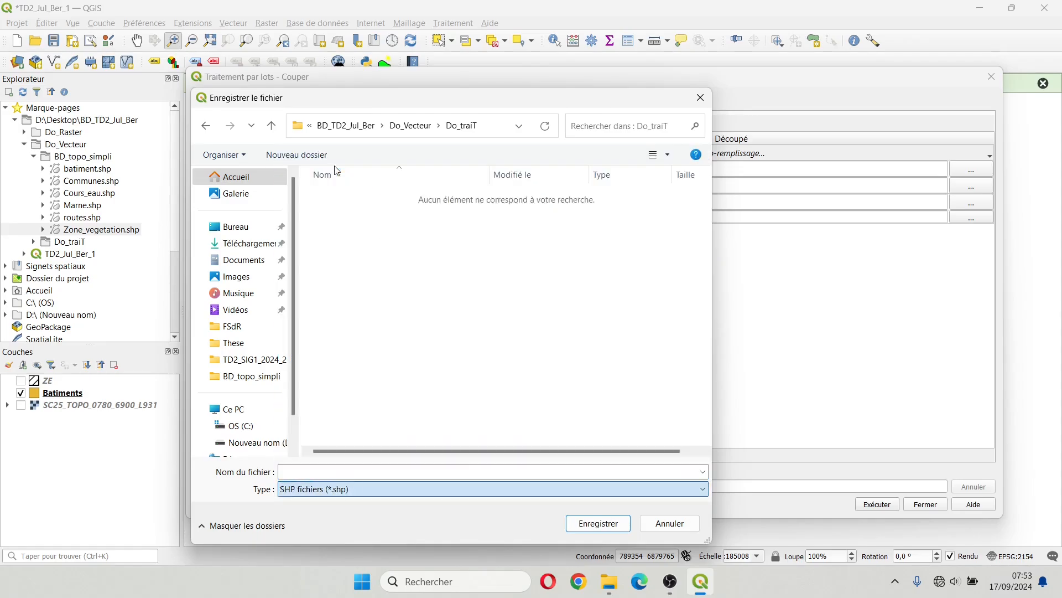
click(304, 471)
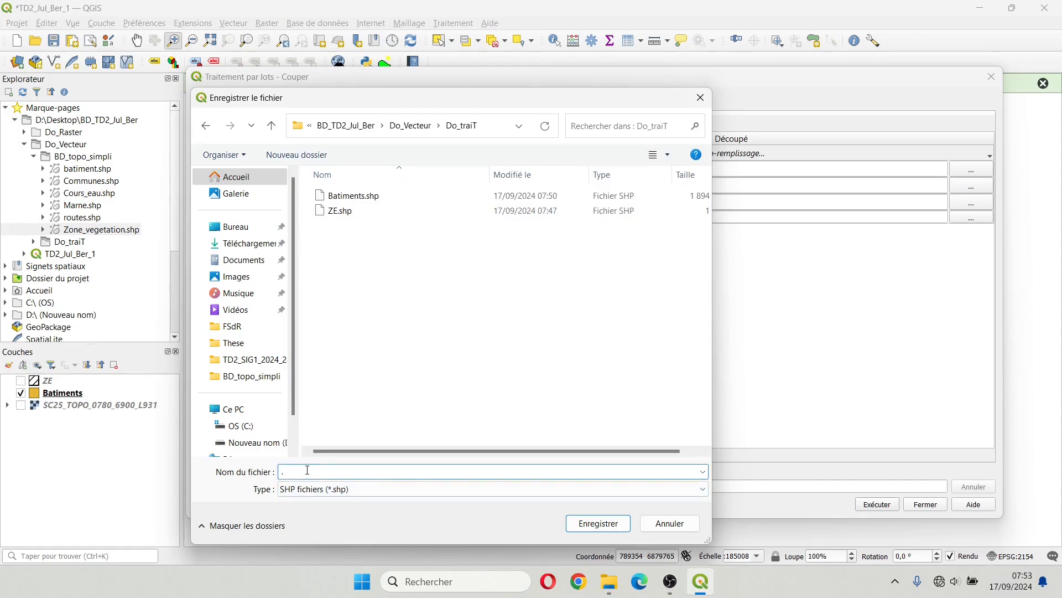
text(.shp)
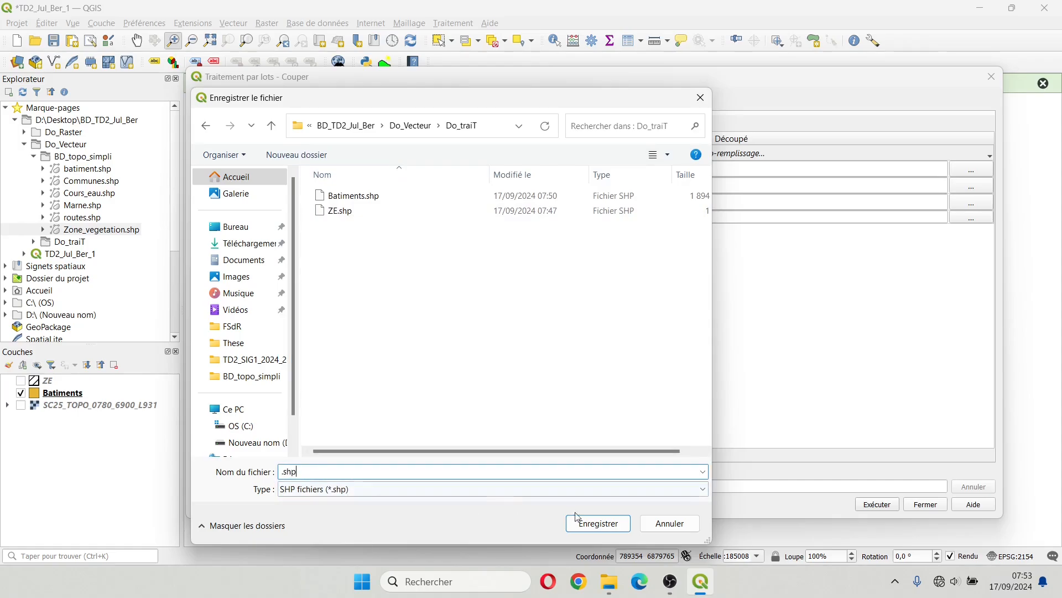
click(575, 522)
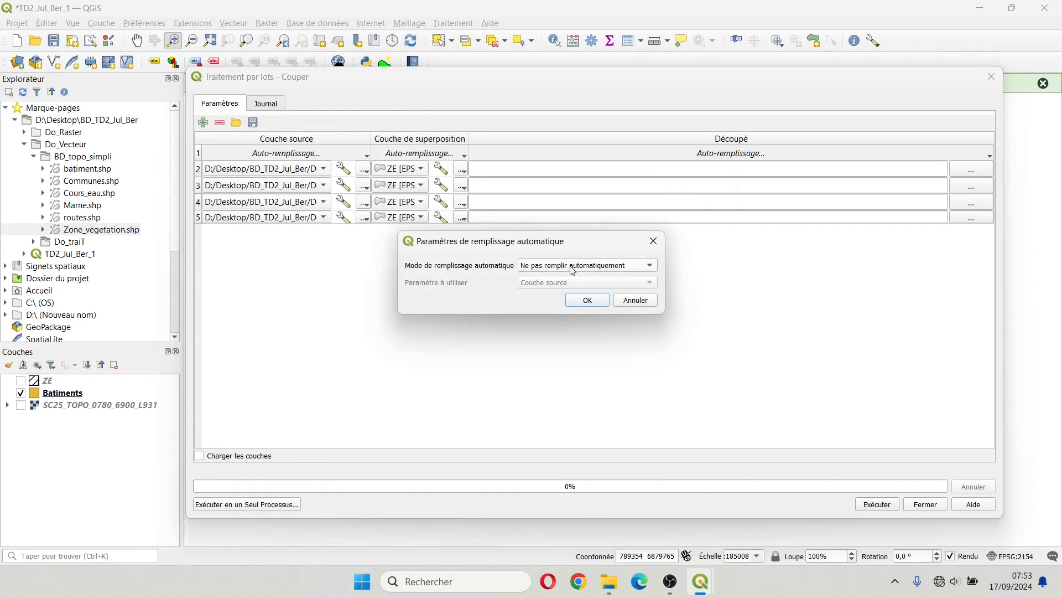
Step: Autofill the output names with parameter values, using Couche source as the parameter
click(540, 271)
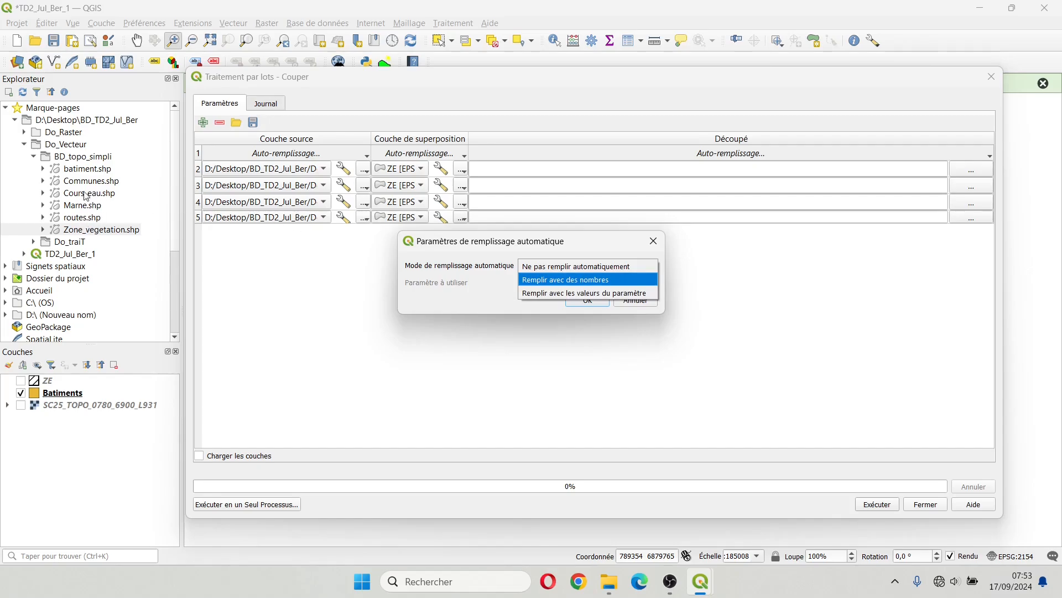
click(584, 296)
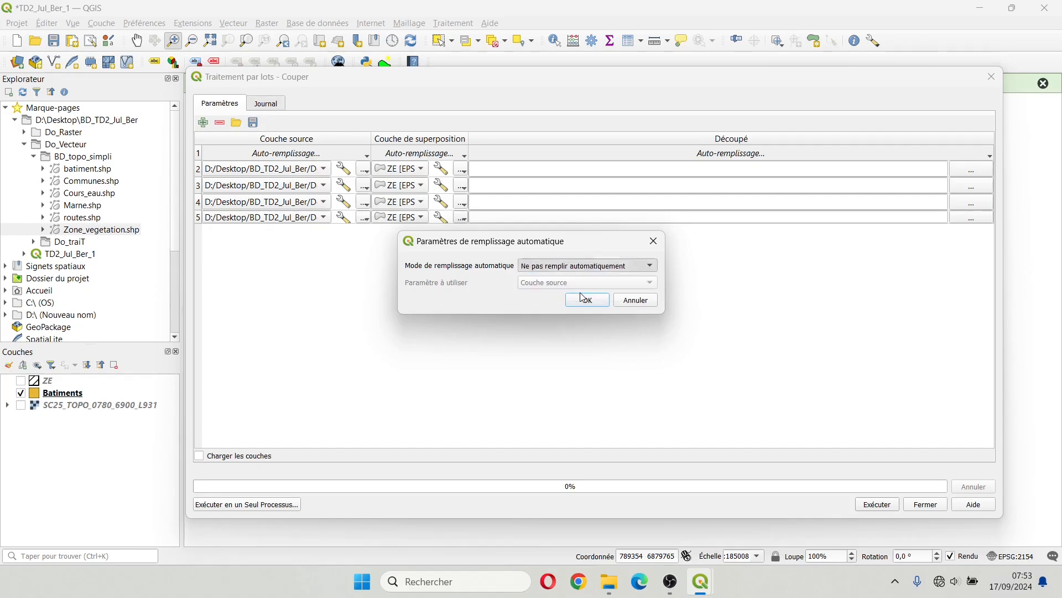
click(581, 286)
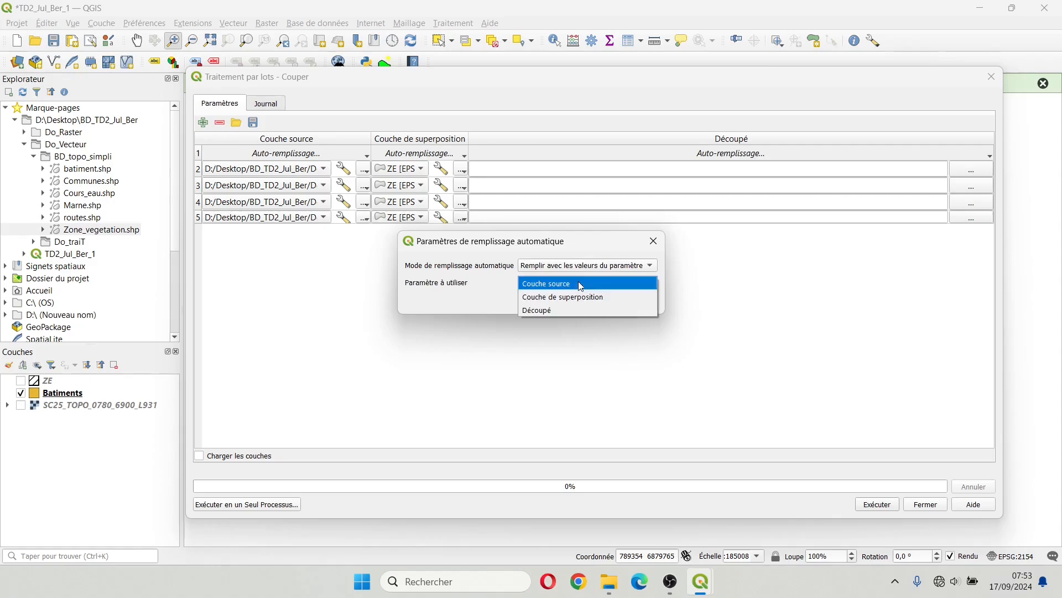
click(546, 284)
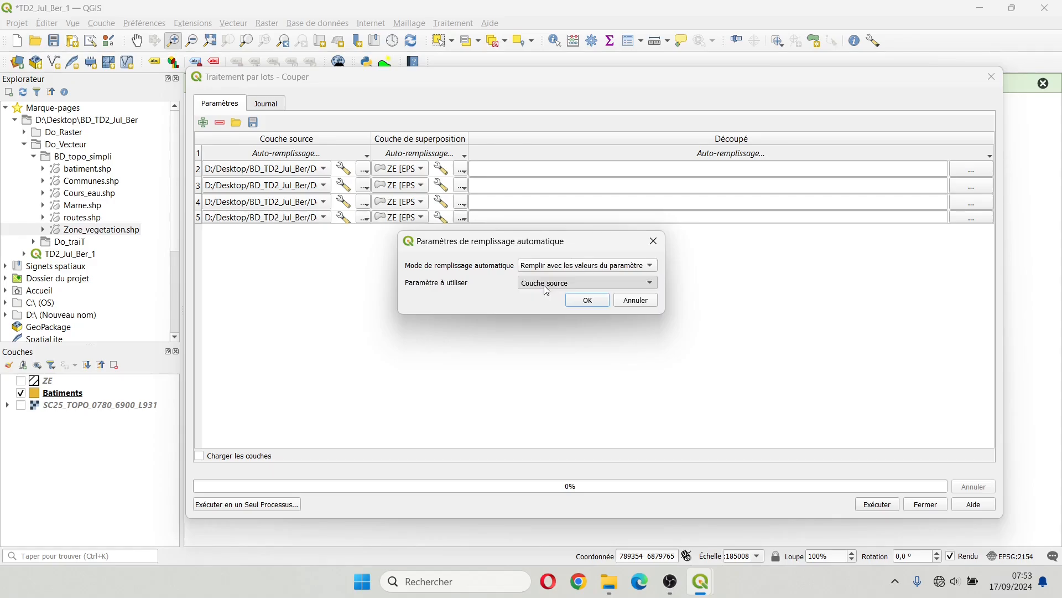
click(584, 302)
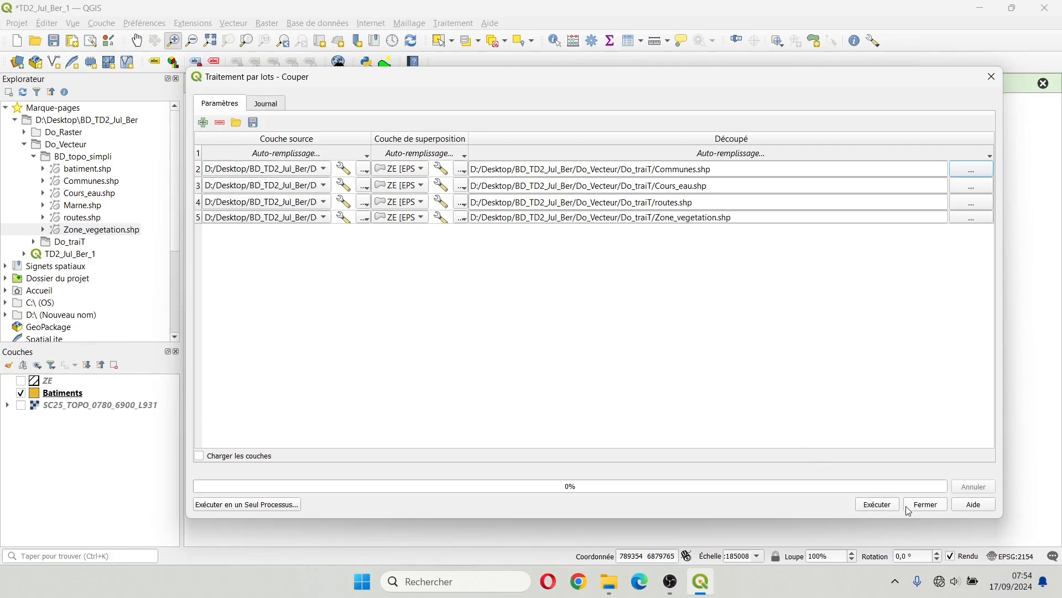
Step: Enable loading of the result layers, run the four-clip batch, and close the batch window
click(199, 456)
click(883, 510)
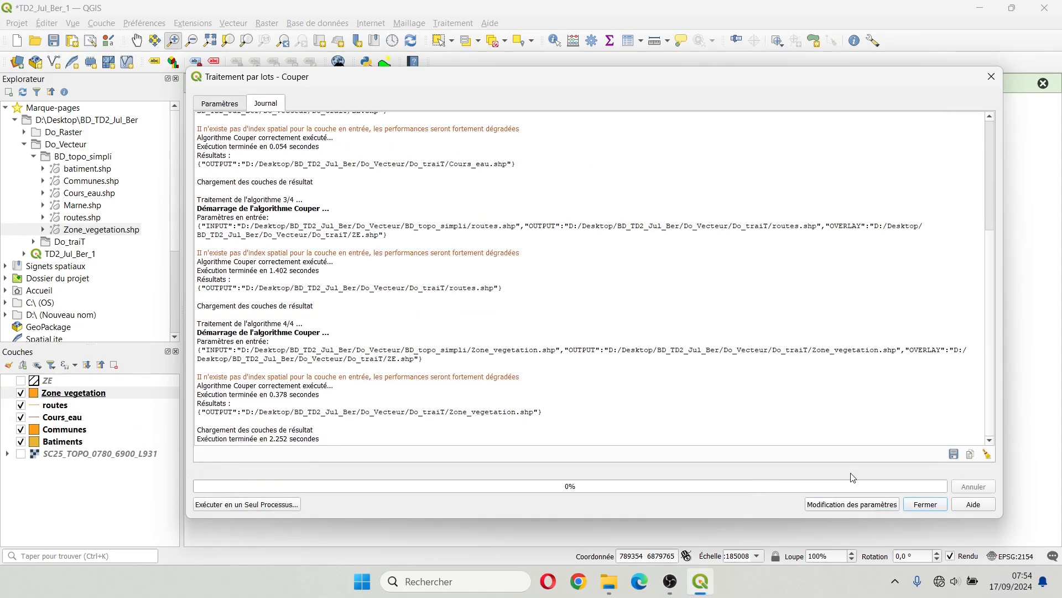
click(926, 504)
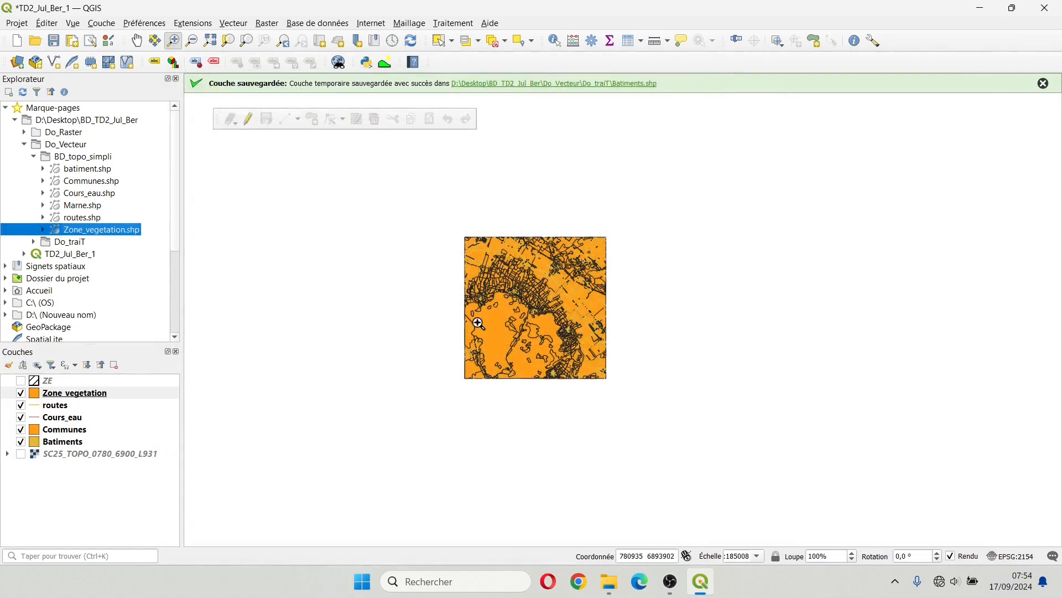
Step: Overlay the ZE layer briefly on the clipped layers to compare their extents, and hide it again
click(20, 381)
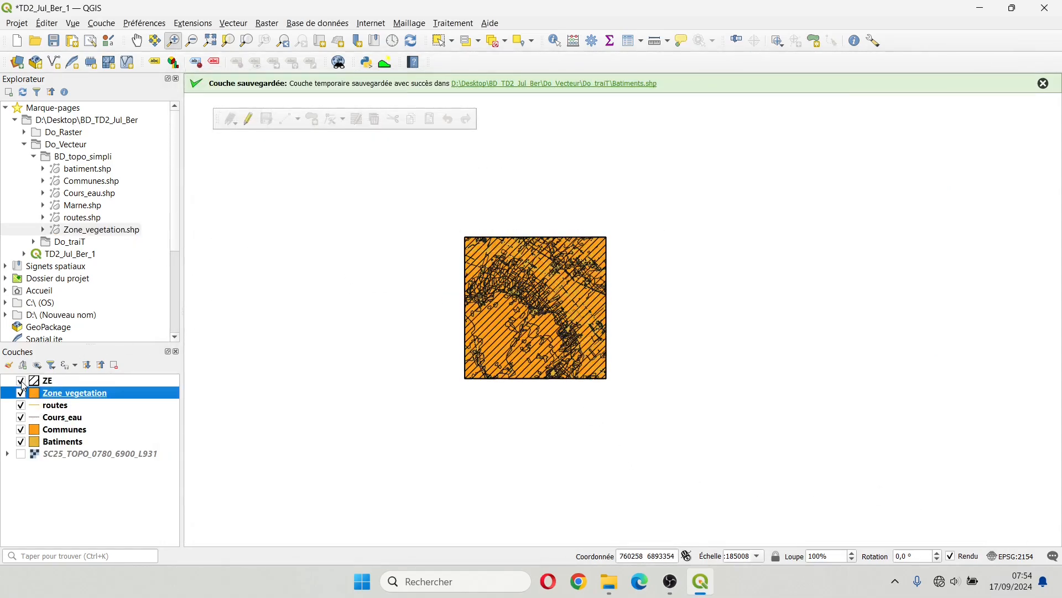
scroll(526, 286, up, 2)
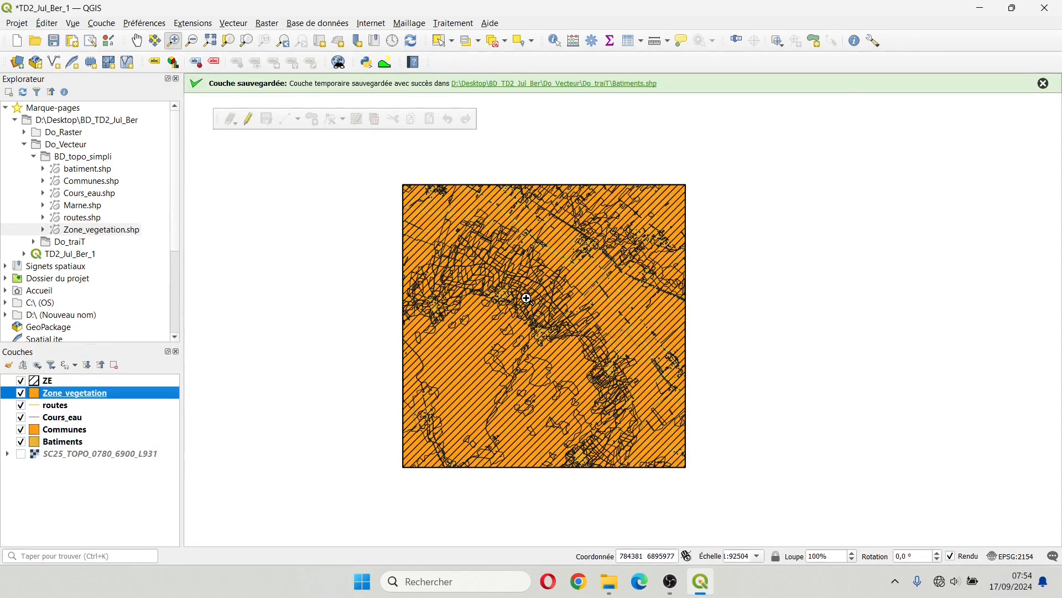
click(21, 381)
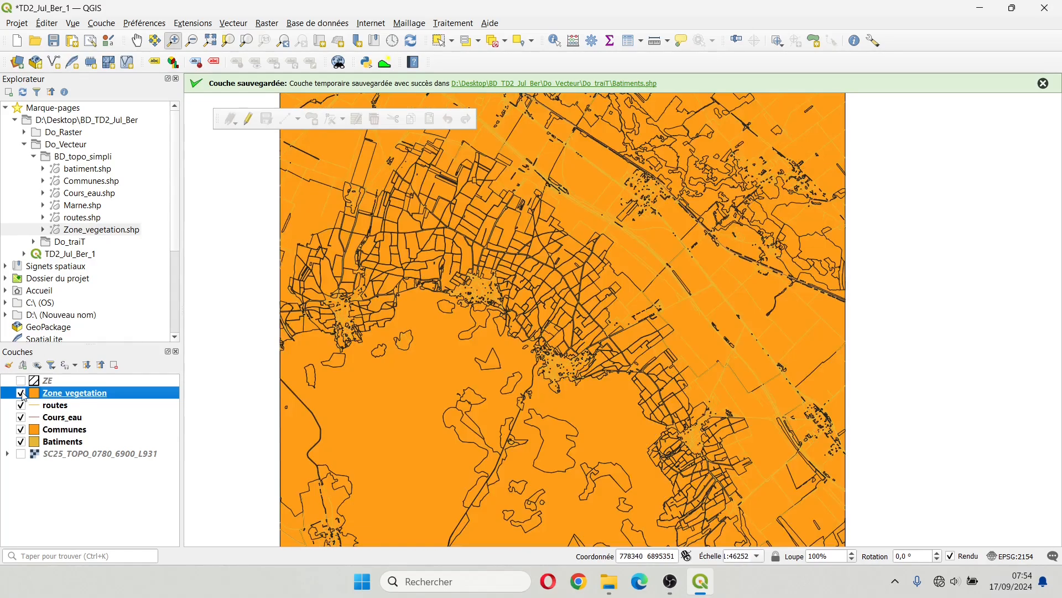
Step: Hide the Zone_vegetation layer and apply the gray 3 fill symbol to it
click(21, 393)
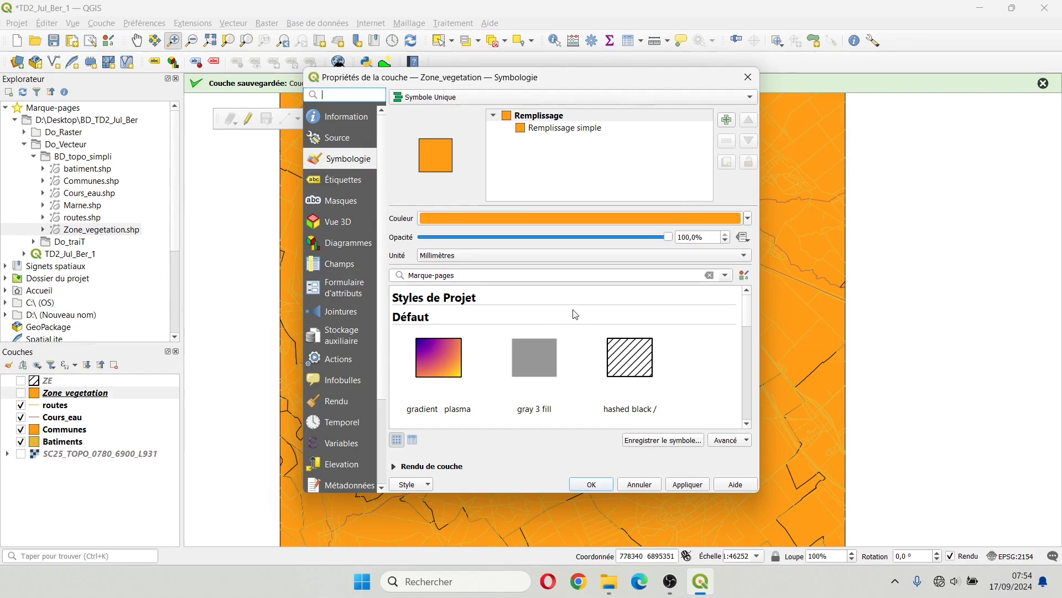
click(550, 384)
click(591, 484)
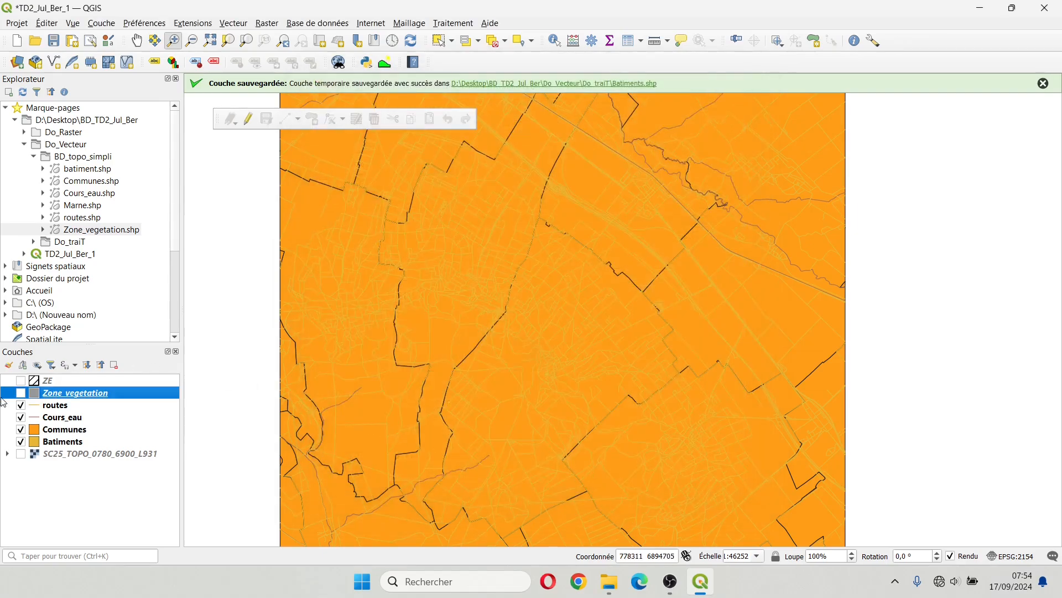
click(21, 393)
click(21, 394)
Step: Check the routes layer by toggling its visibility, and apply the dash blue line symbol to it
click(20, 406)
click(21, 405)
double_click(41, 410)
click(559, 395)
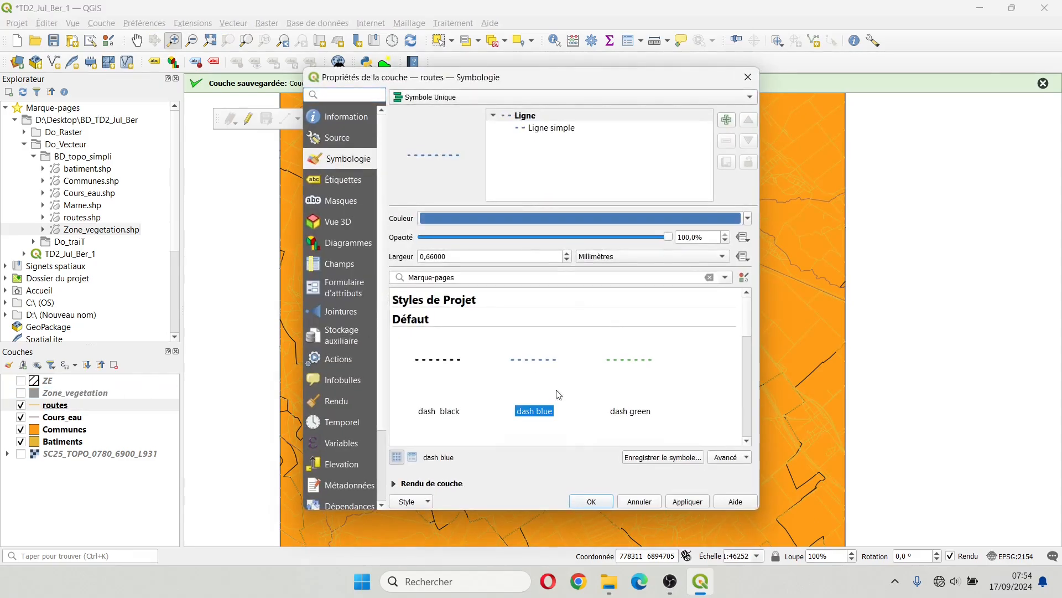
click(591, 501)
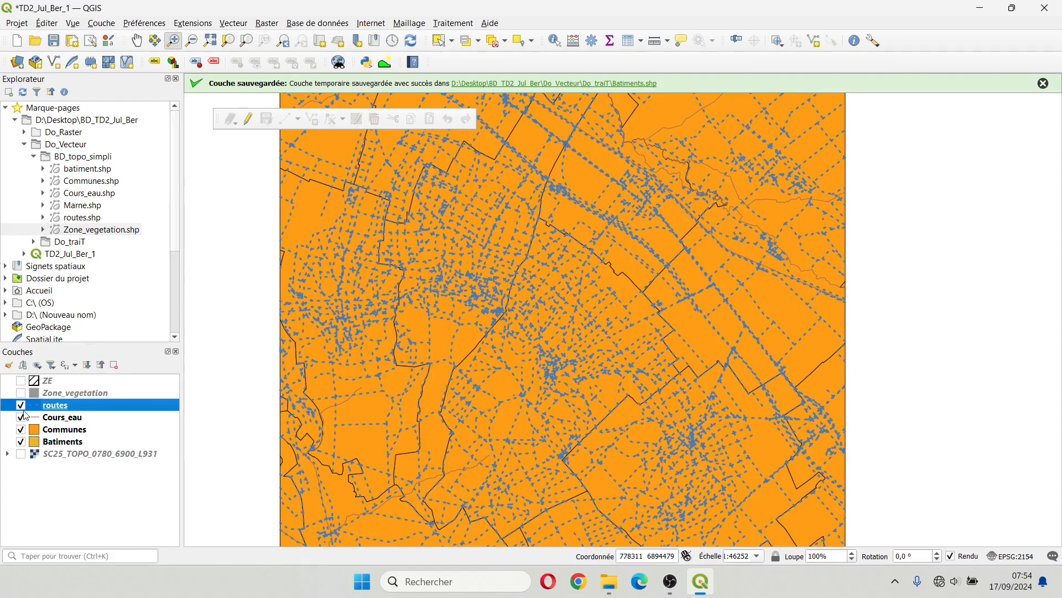
Step: Hide the routes, Cours_eau and Communes layers one by one to inspect the clipped layers beneath them
click(21, 406)
click(21, 418)
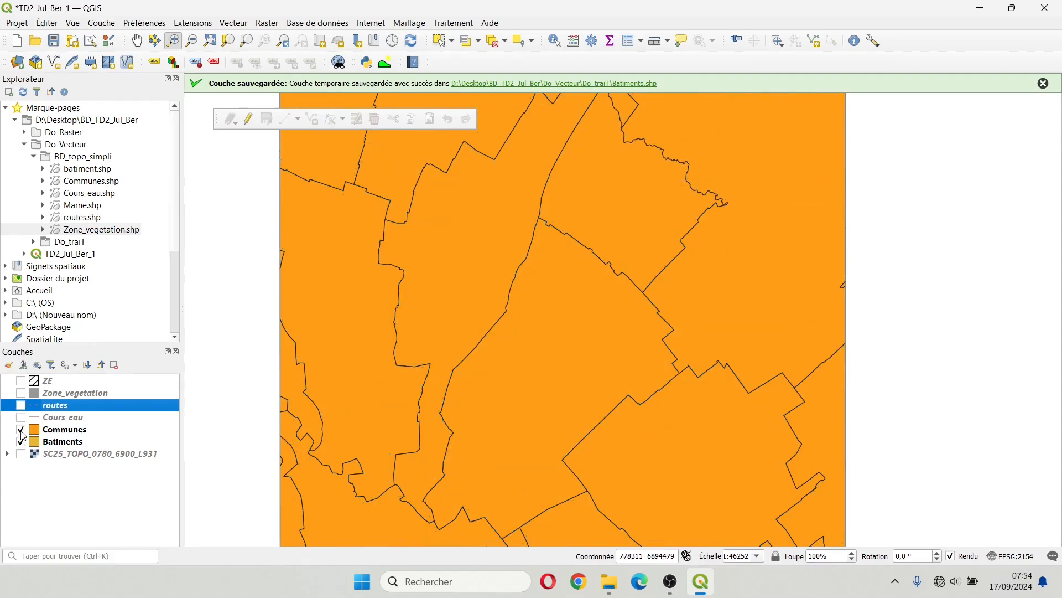
click(21, 430)
click(21, 430)
click(21, 430)
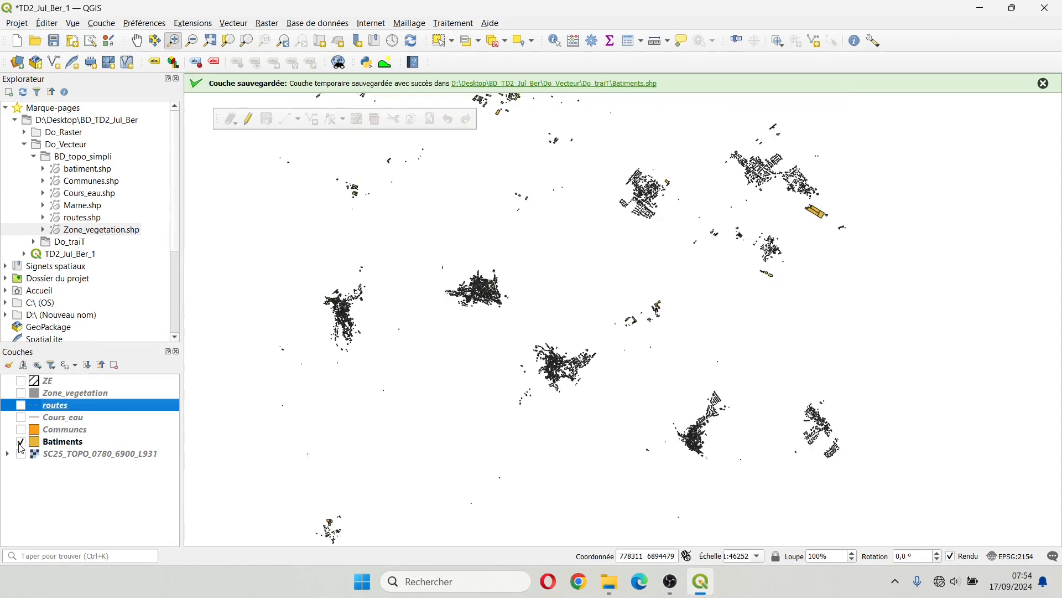
Step: Check the clipped Batiments layer by toggling its visibility off and back on
click(20, 443)
click(21, 443)
Step: Collapse the BD_topo_simpli folder in the browser tree and dock the floating digitizing toolbar alongside the other toolbars
click(31, 156)
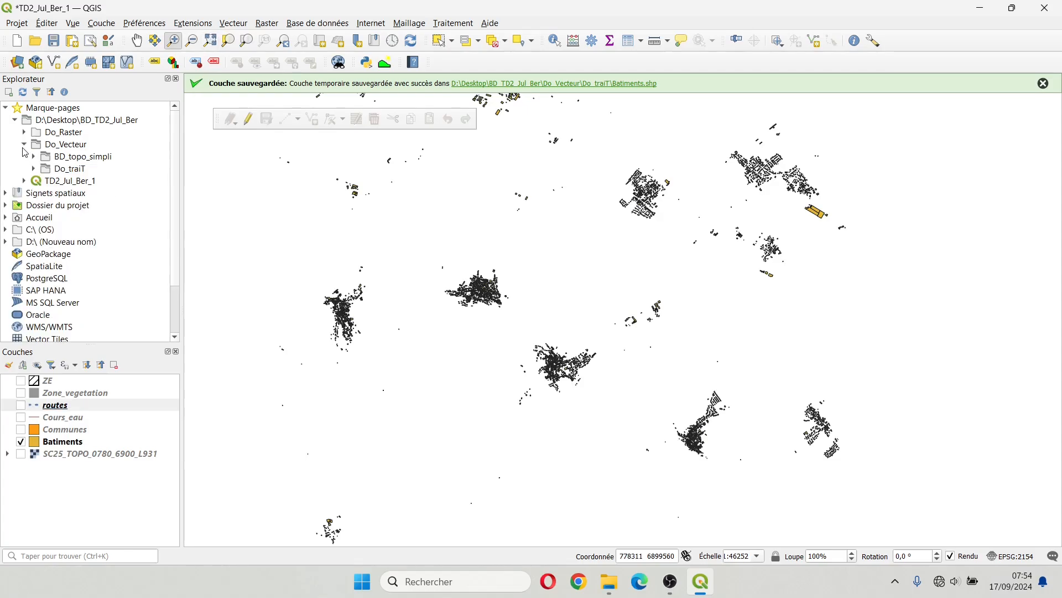
click(24, 145)
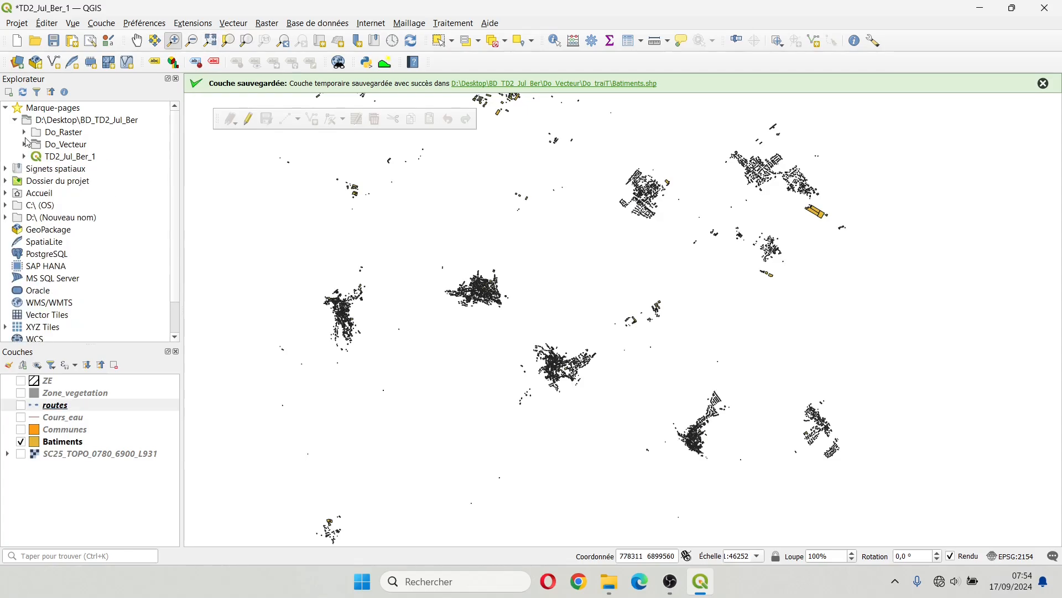
click(25, 144)
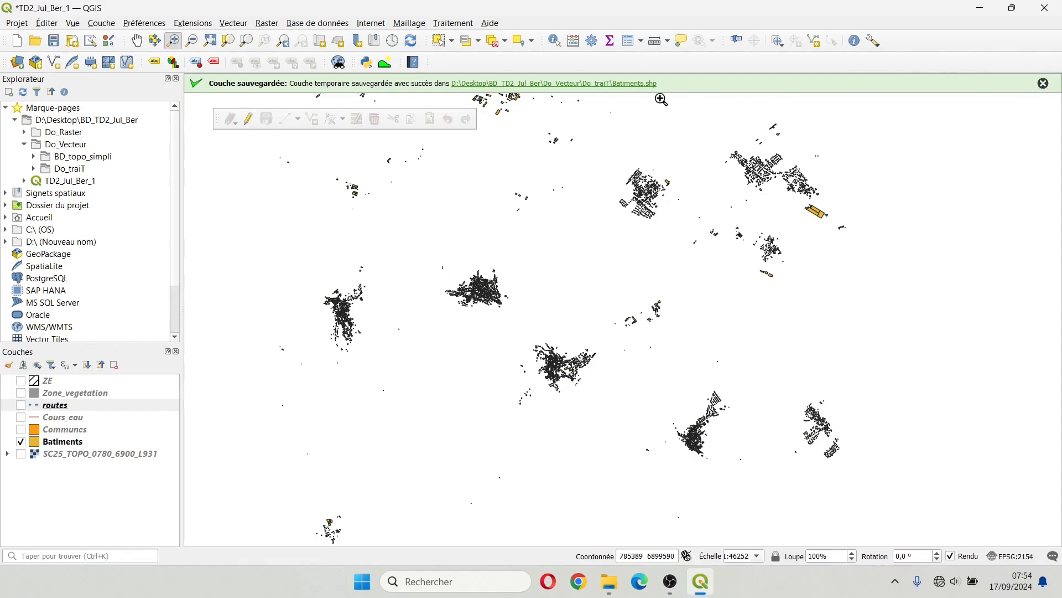
drag(214, 119, 459, 70)
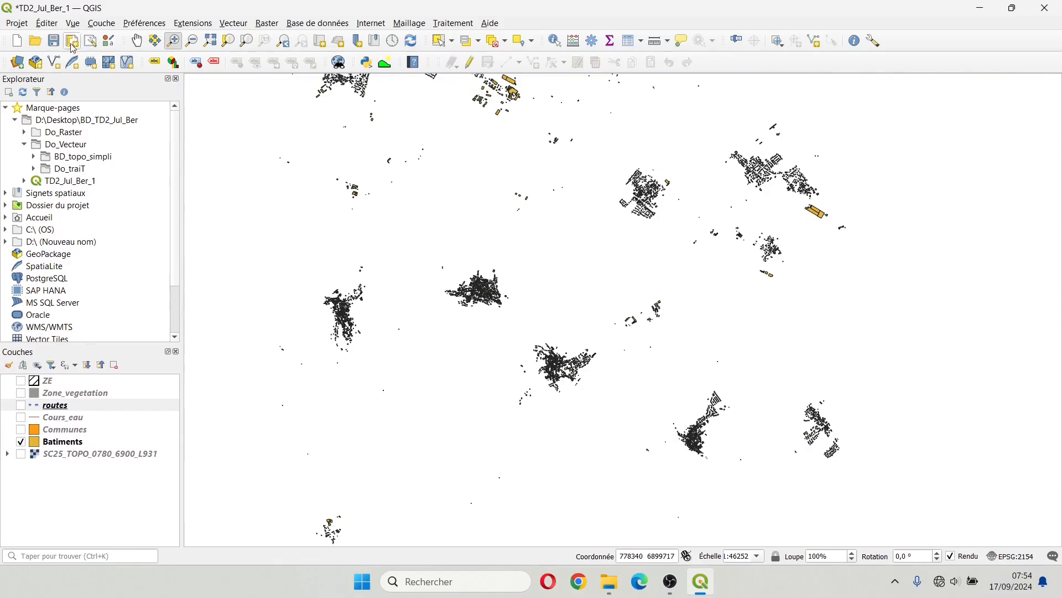
Step: Save the project as a new QGZ file named TD2_Jul_Ber_2 in the BD_TD2_Jul_Ber folder, and close the program
click(16, 23)
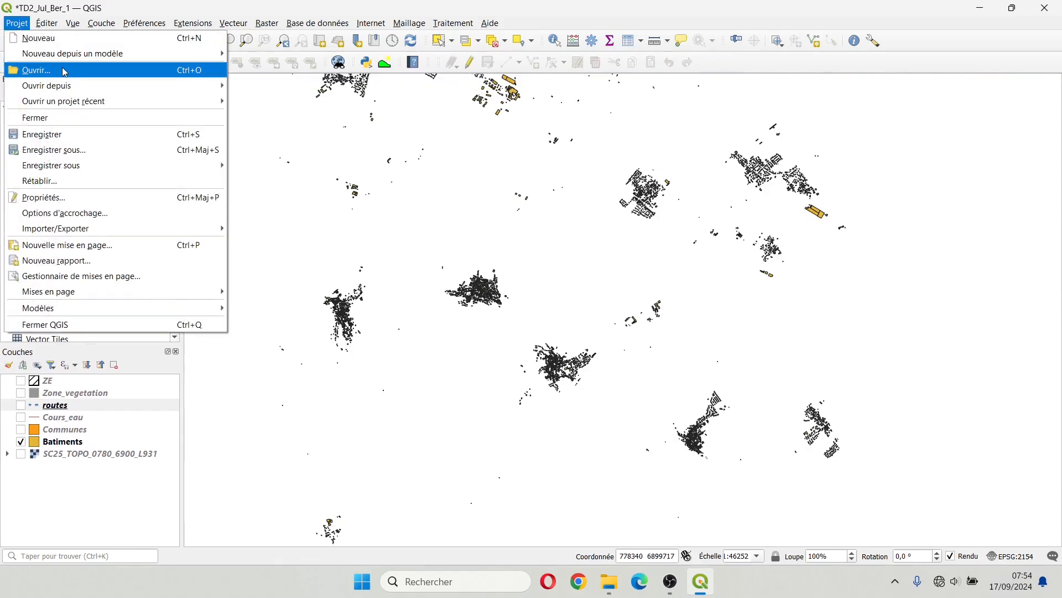
click(43, 147)
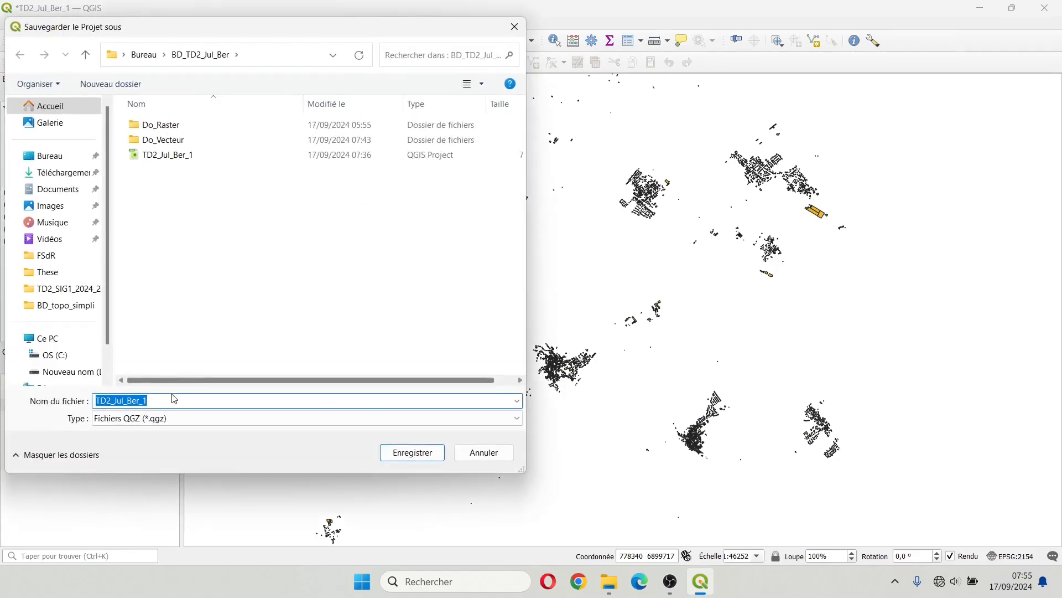
click(176, 400)
key(BackSpace)
text(2)
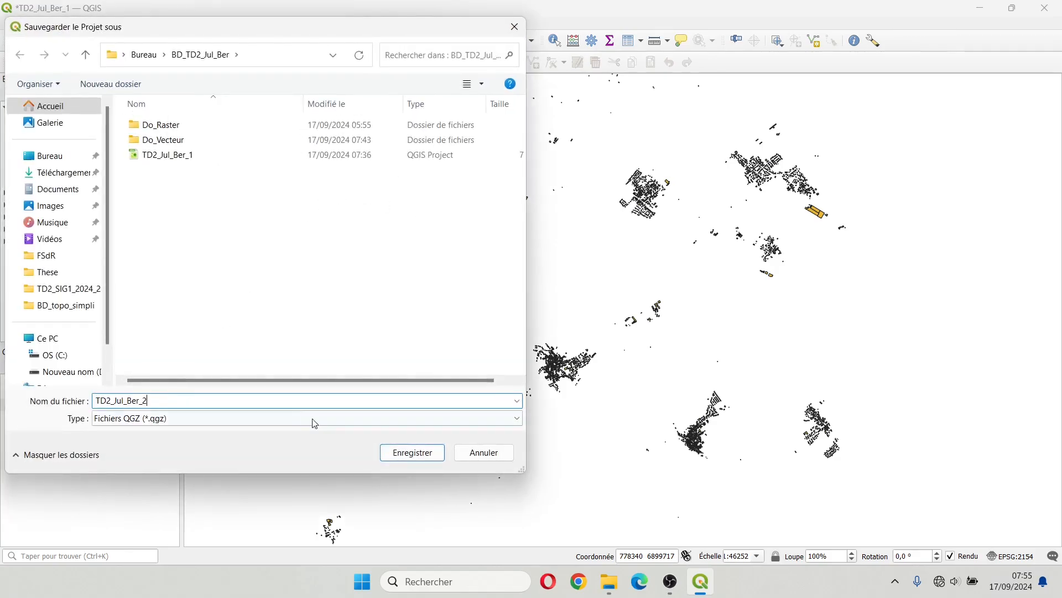
click(404, 457)
click(1044, 7)
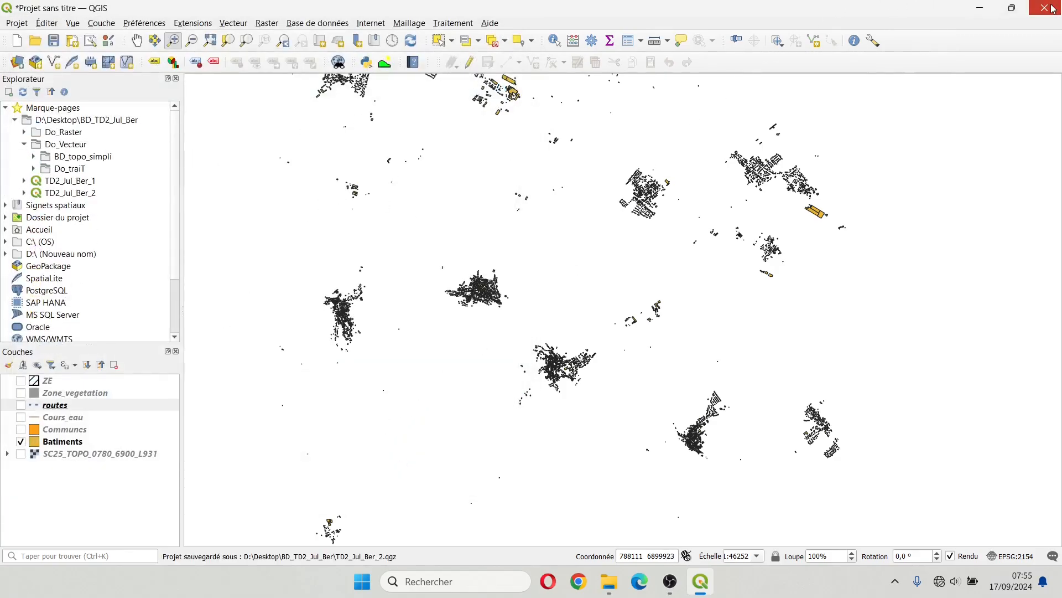
Step: In File Explorer, delete the BD_topo_simpli folder from Do_Vecteur inside the BD_TD2_Jul_Ber folder
double_click(375, 234)
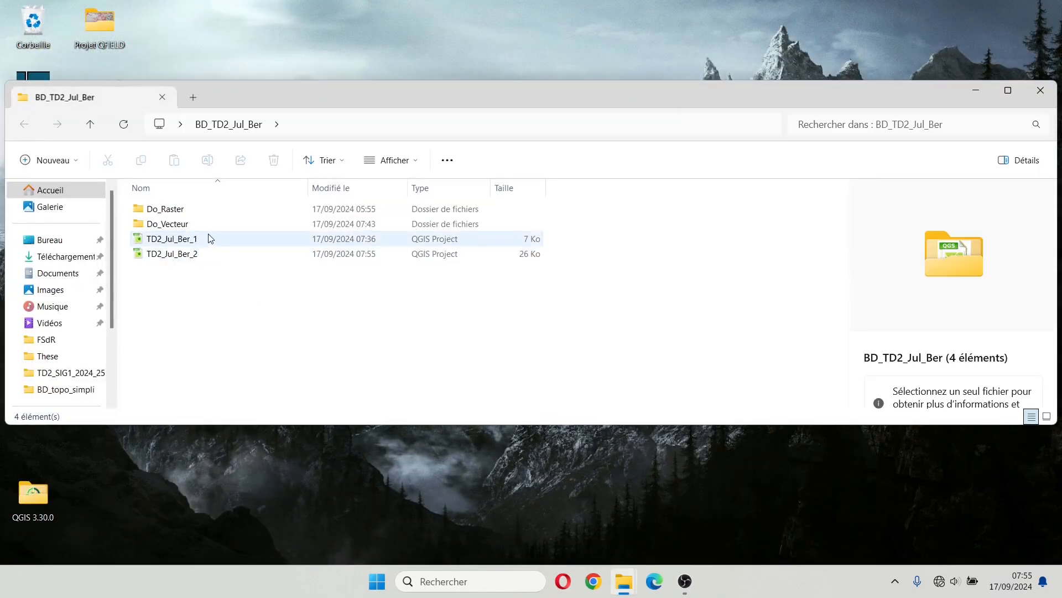
double_click(173, 224)
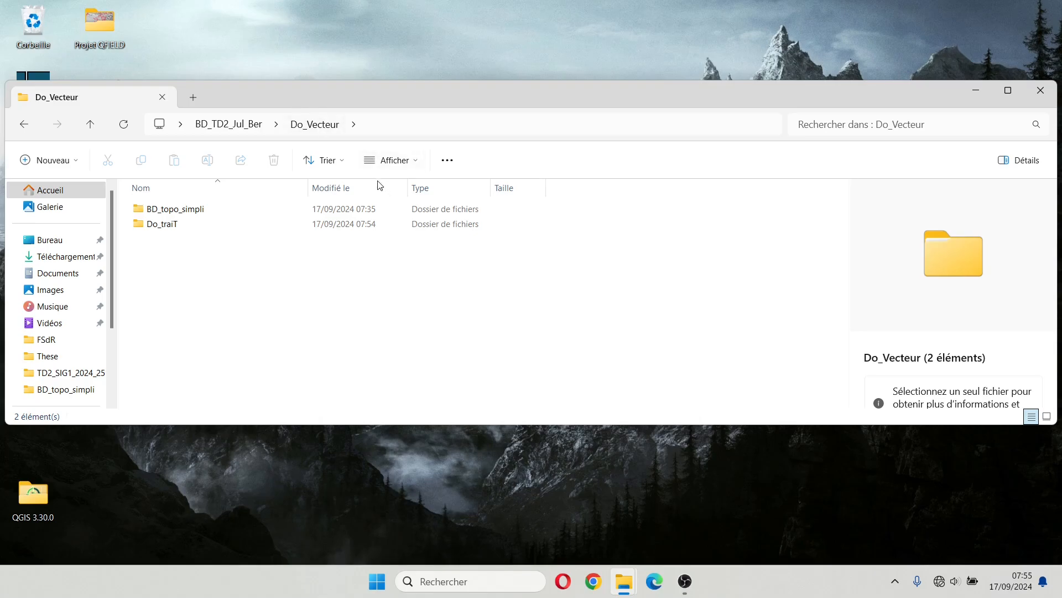
drag(306, 101, 342, 199)
mouse_move(227, 307)
mouse_down()
mouse_move(350, 228)
mouse_move(423, 115)
mouse_move(367, 183)
mouse_move(218, 321)
mouse_move(217, 311)
mouse_up()
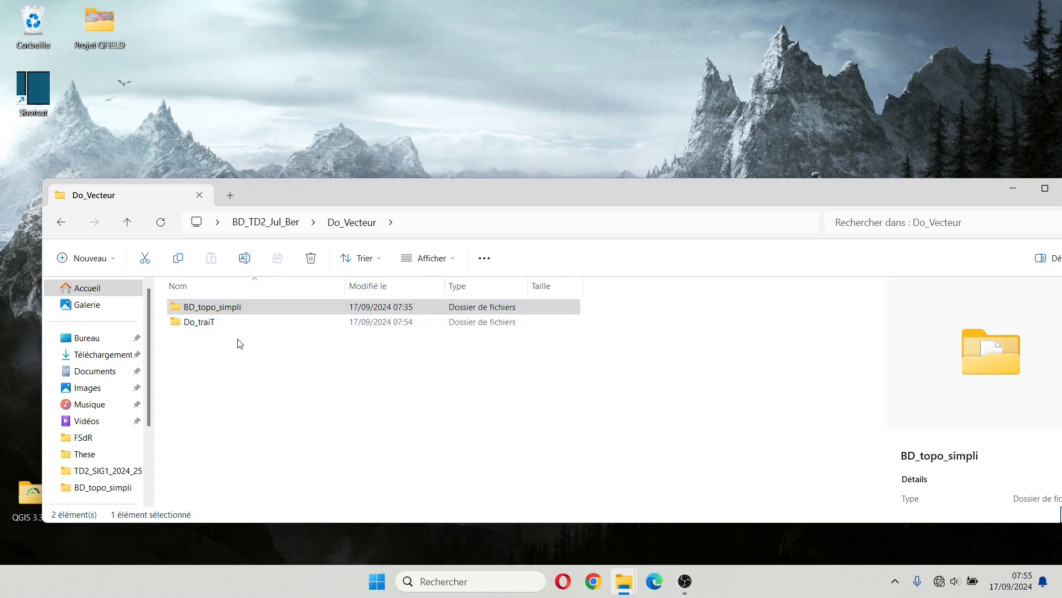
click(229, 384)
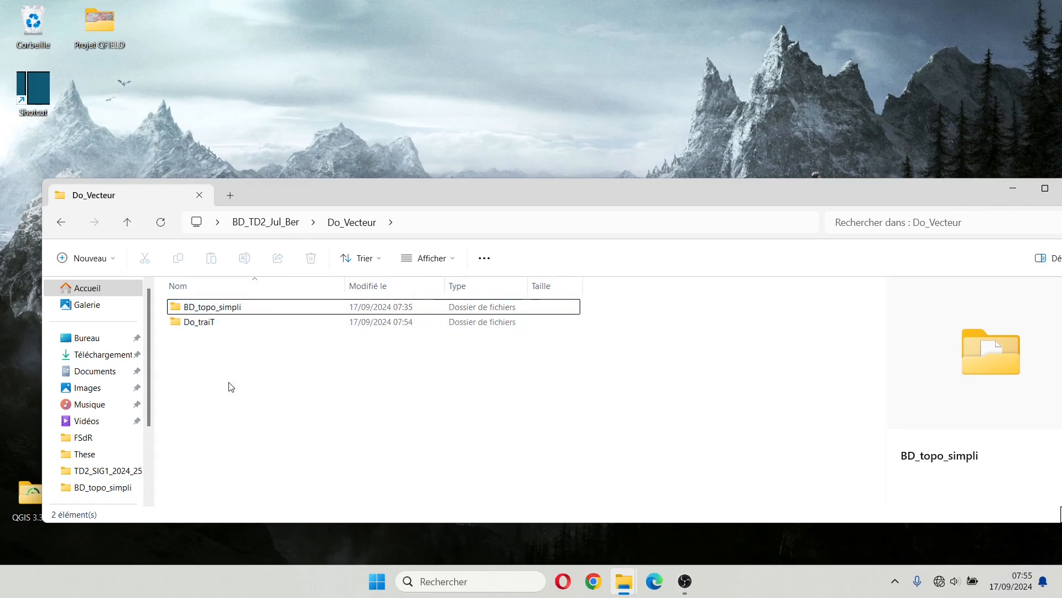
click(227, 311)
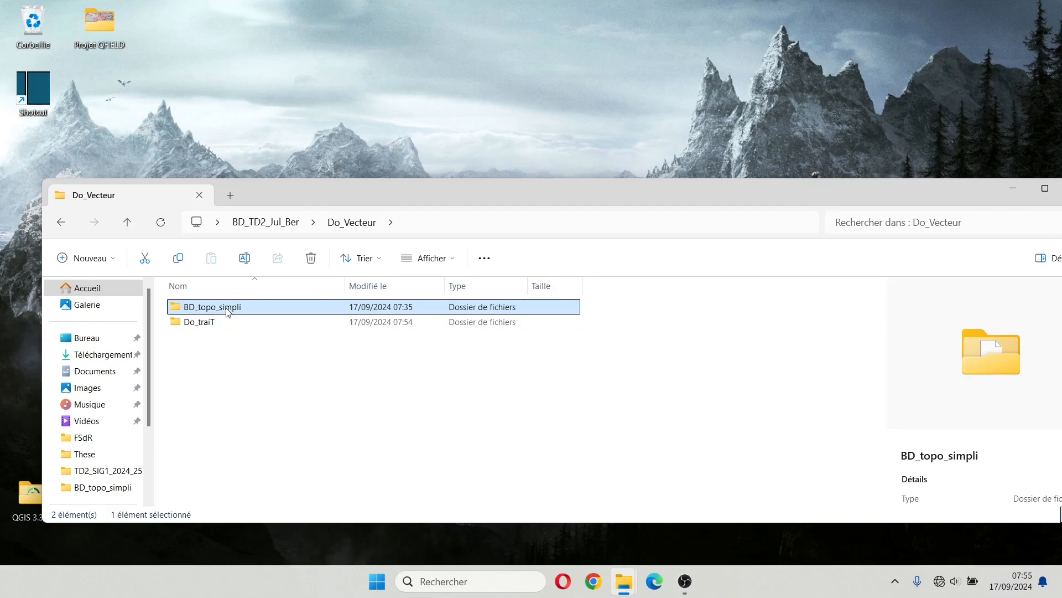
key(Delete)
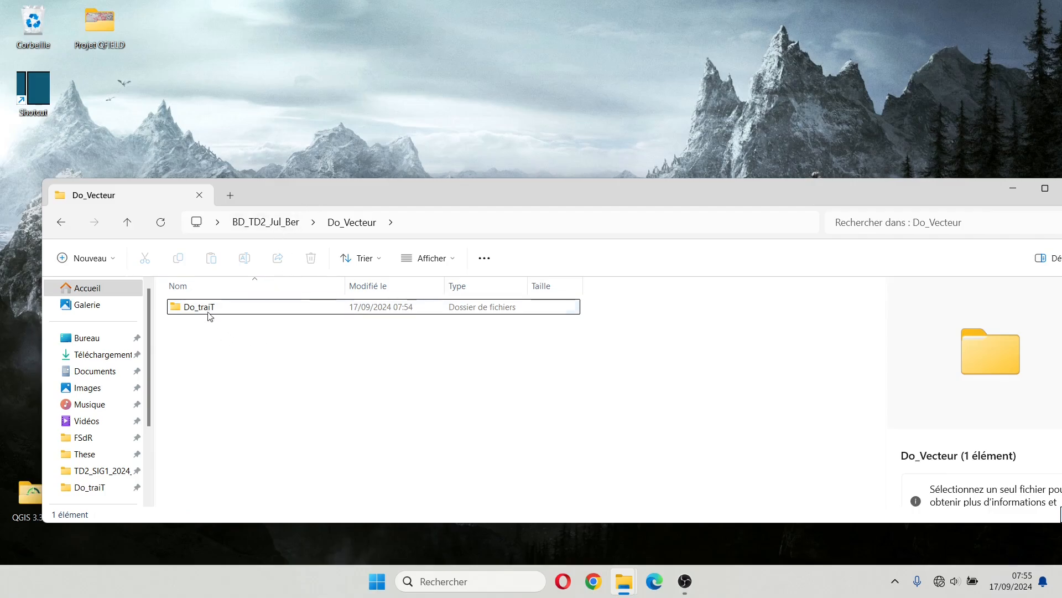
Step: Review the shapefile components stored in the Do_traiT folder and return to the BD_TD2_Jul_Ber folder
double_click(190, 307)
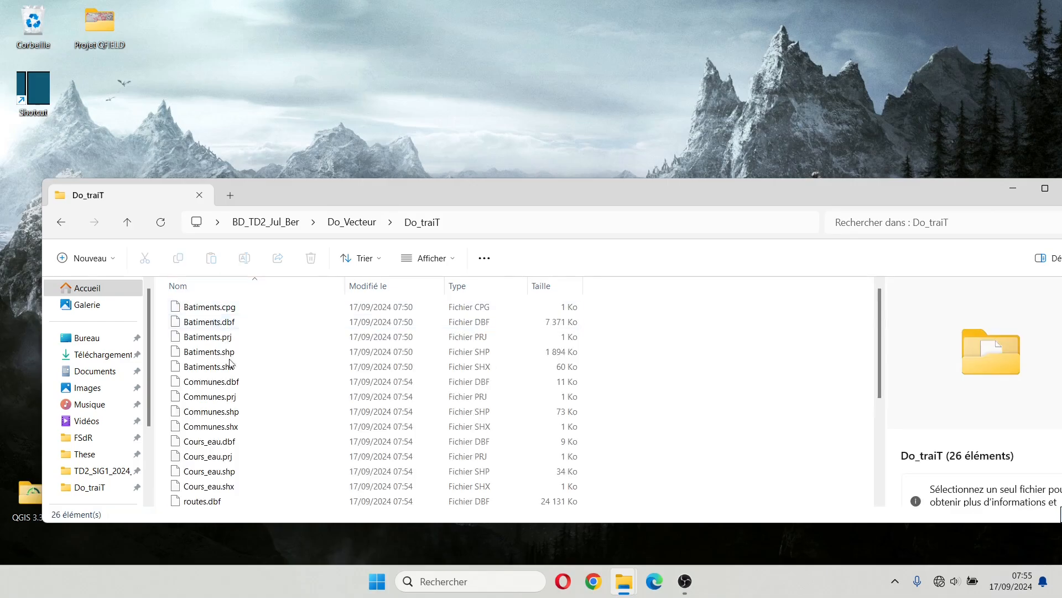
scroll(233, 442, down, 4)
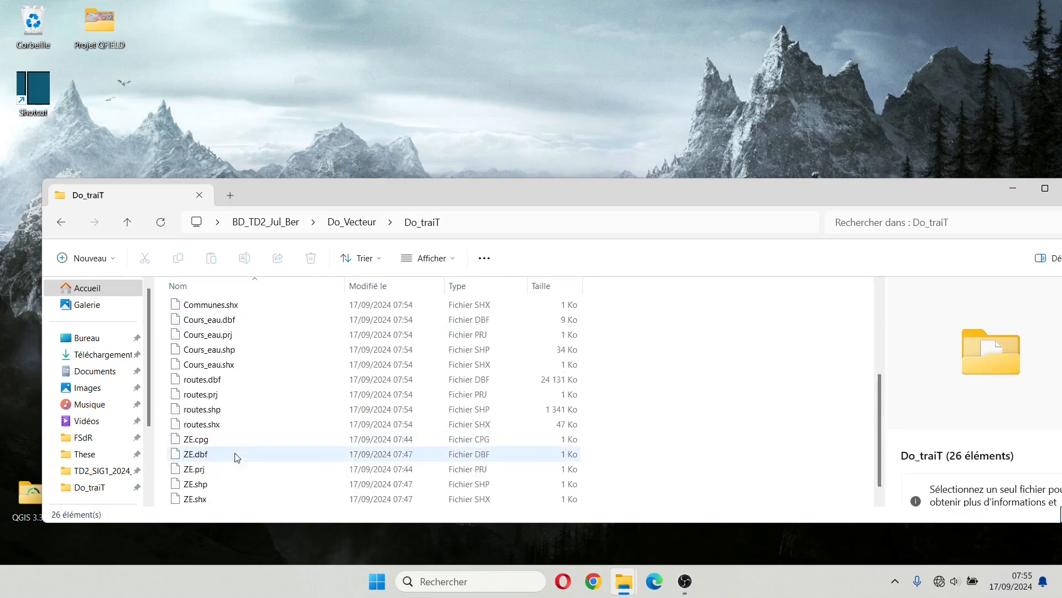
click(61, 223)
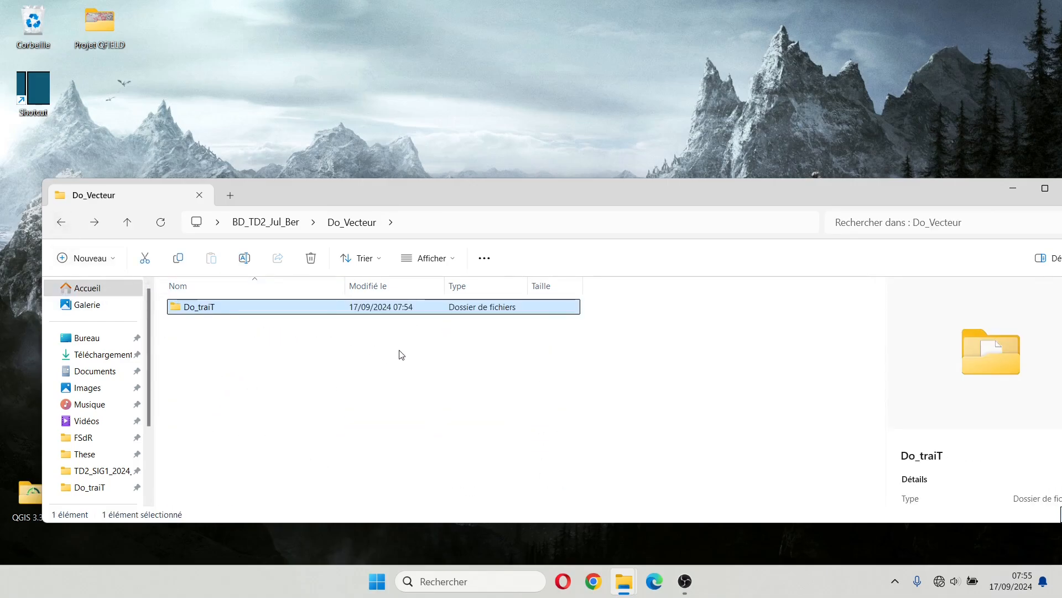
click(94, 222)
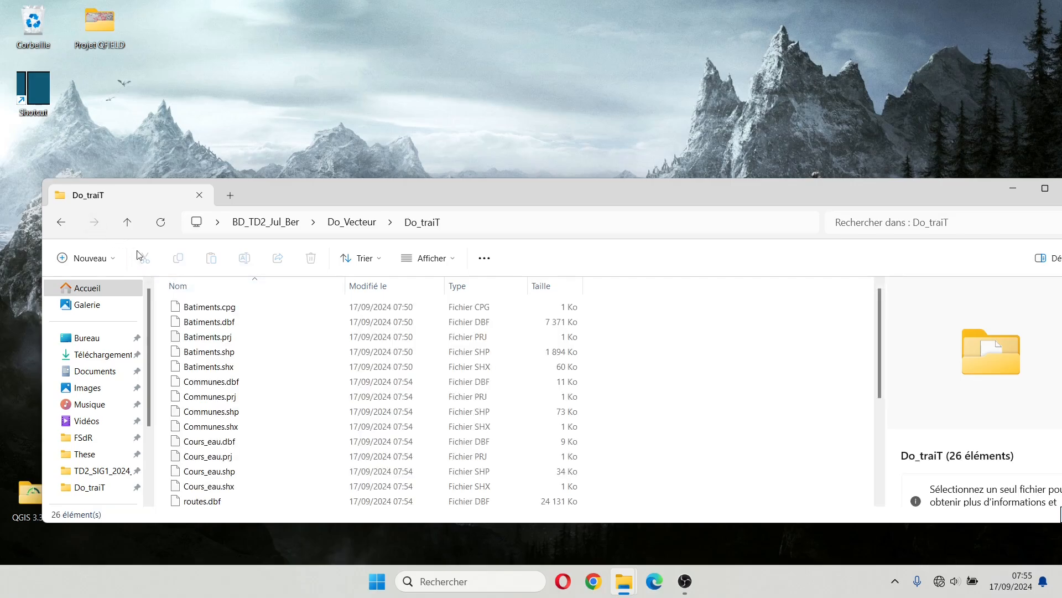
scroll(284, 351, down, 4)
click(61, 223)
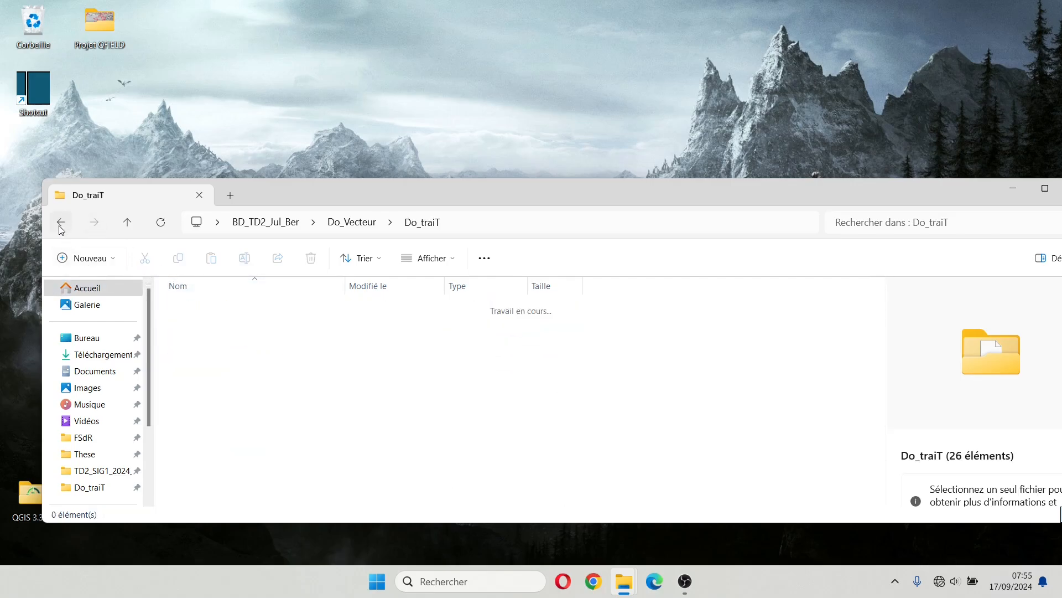
click(61, 224)
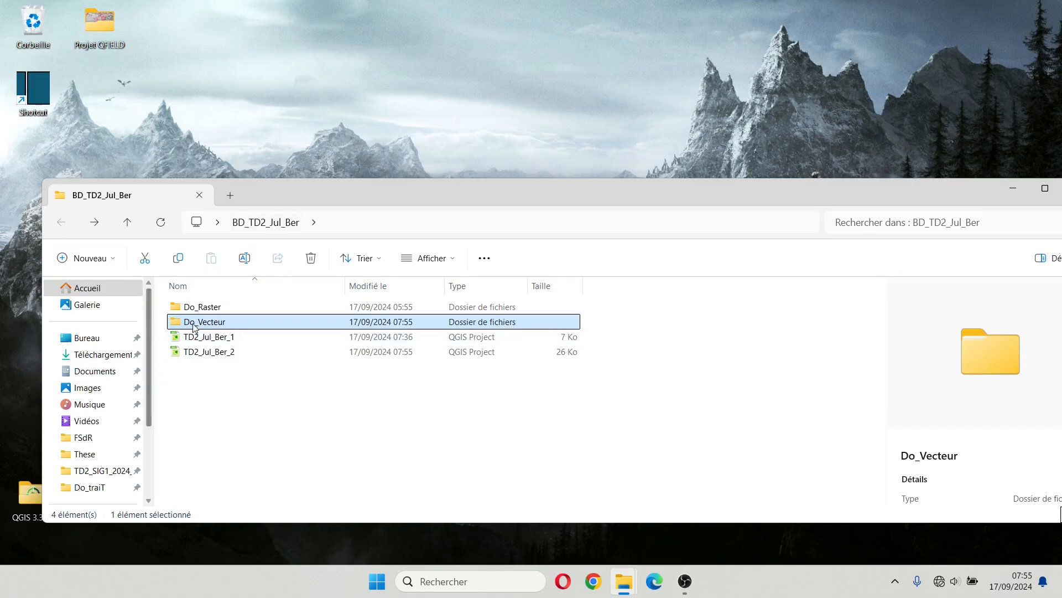
Step: Check the combined size on disk of all folders and projects in BD_TD2_Jul_Ber
key(ctrl+a)
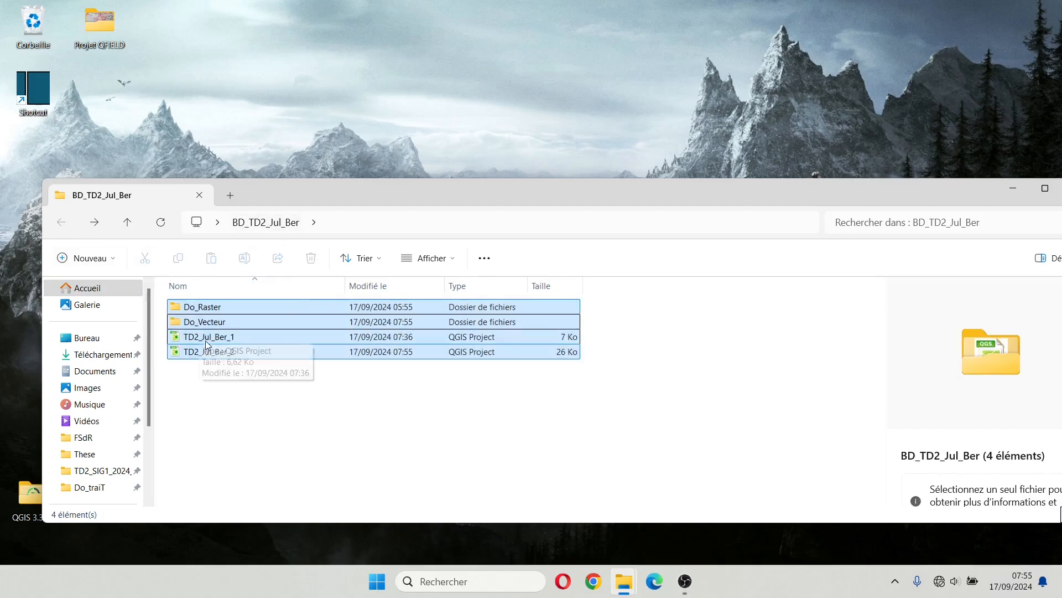
right_click(204, 353)
click(286, 238)
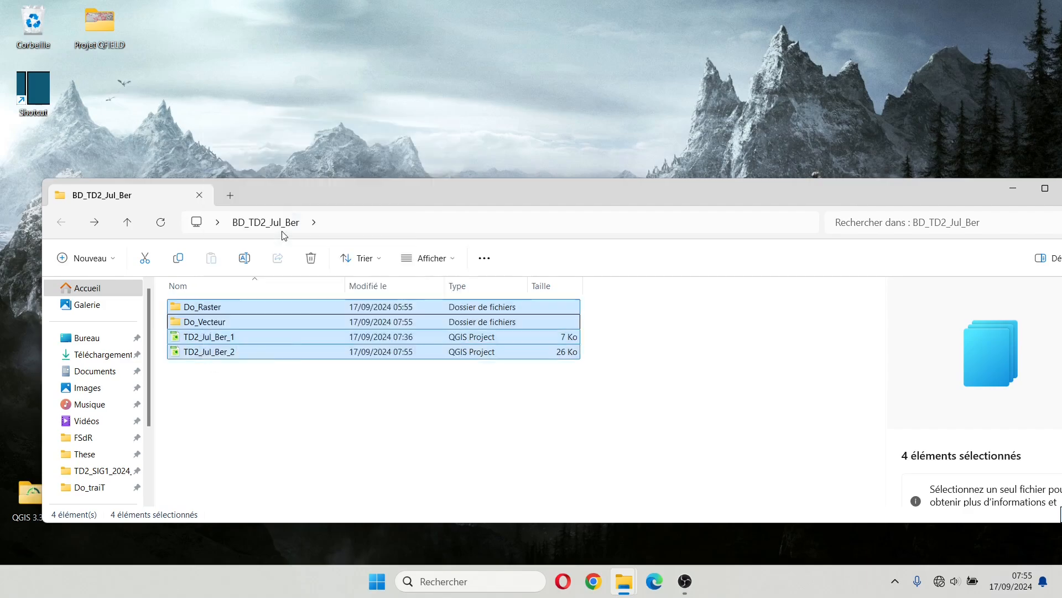
drag(367, 390, 271, 367)
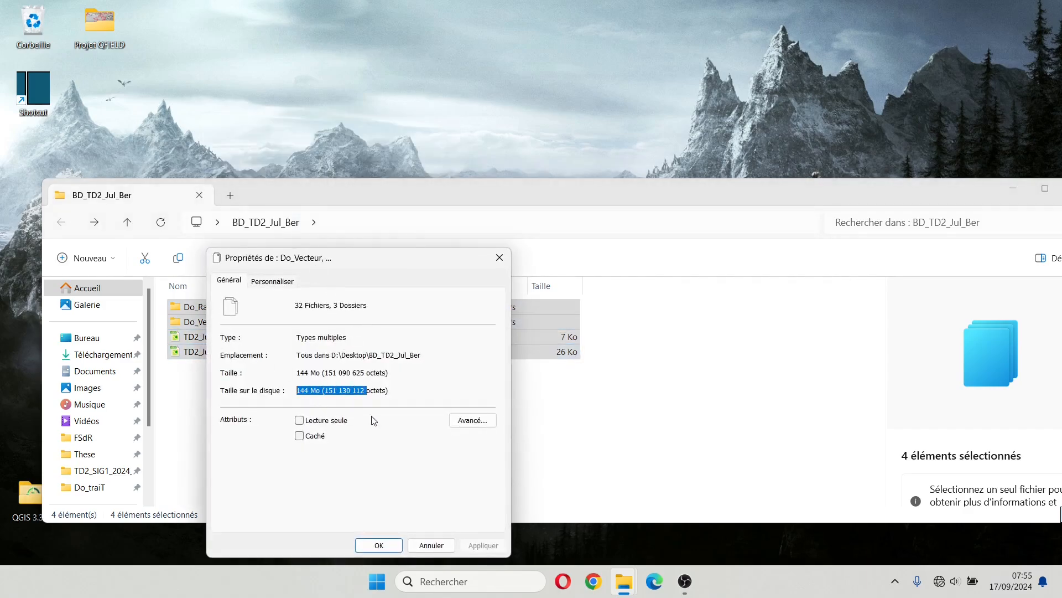
click(483, 374)
click(502, 254)
click(339, 386)
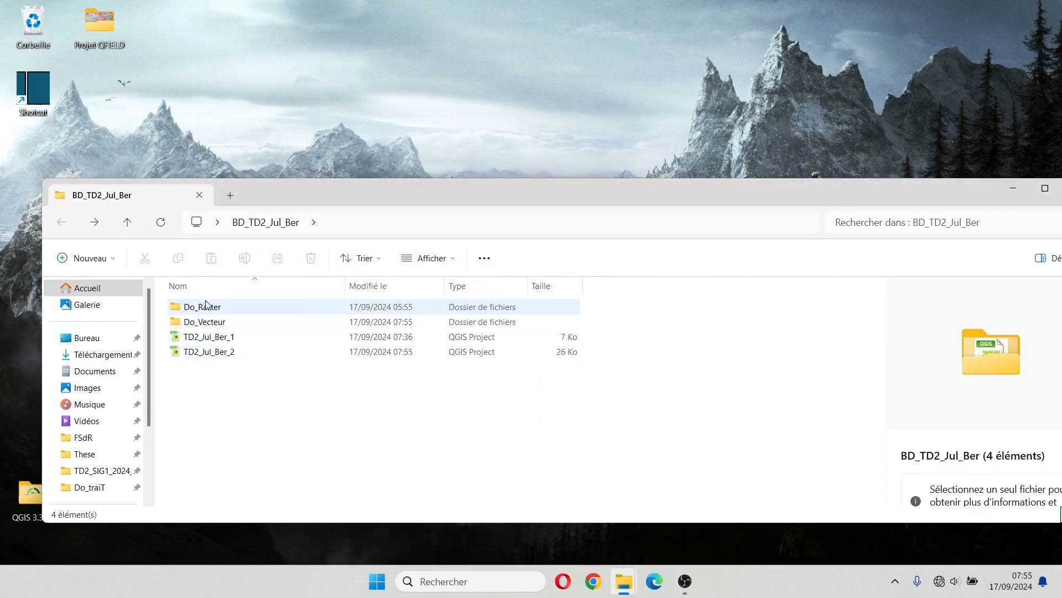
Step: Review the raster files in the Do_Raster folder and return to BD_TD2_Jul_Ber
double_click(193, 313)
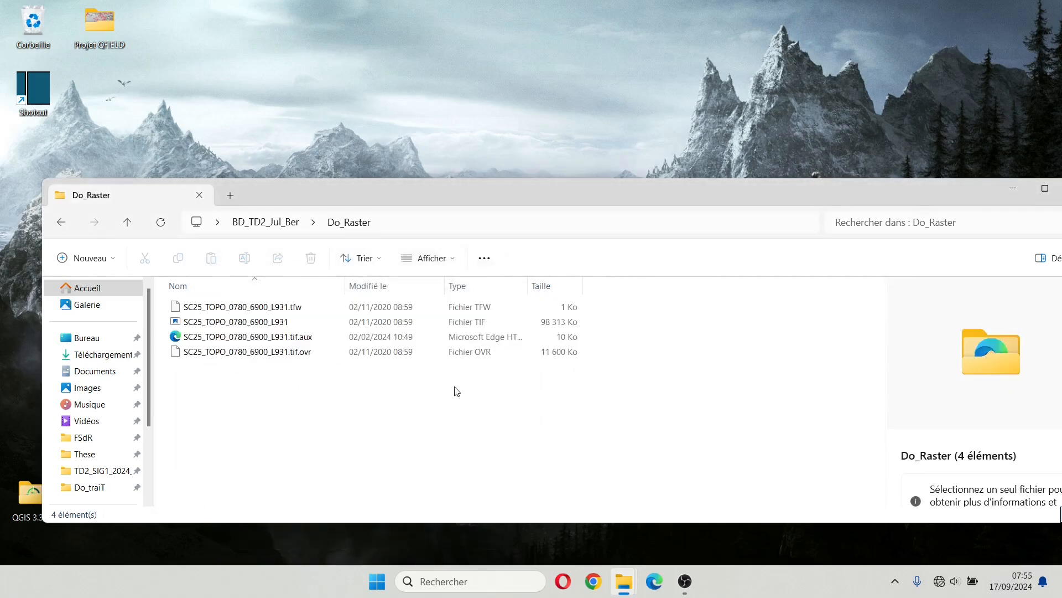
drag(638, 370, 169, 298)
click(320, 433)
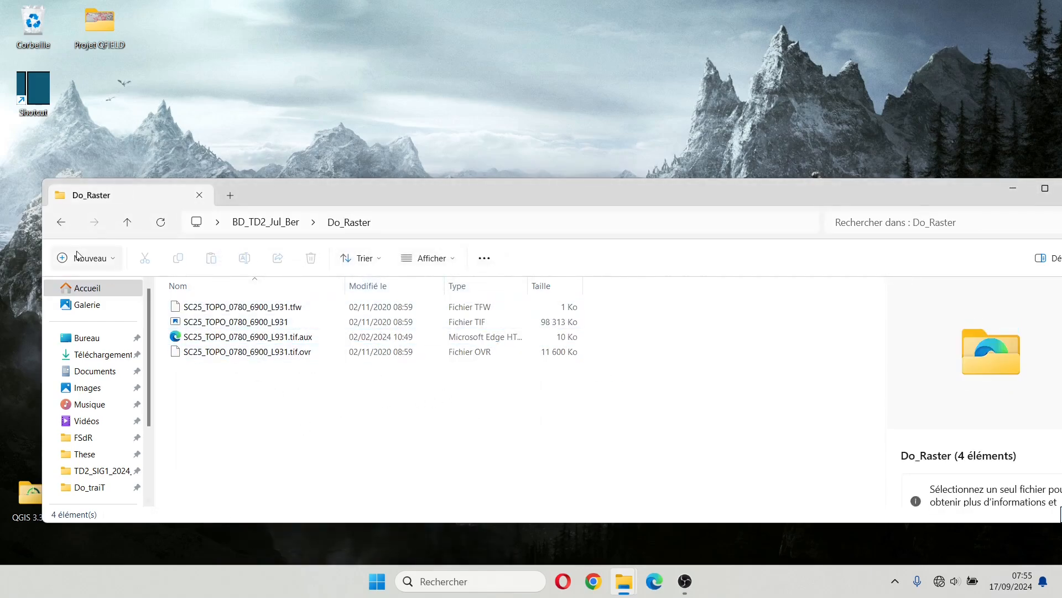
click(61, 222)
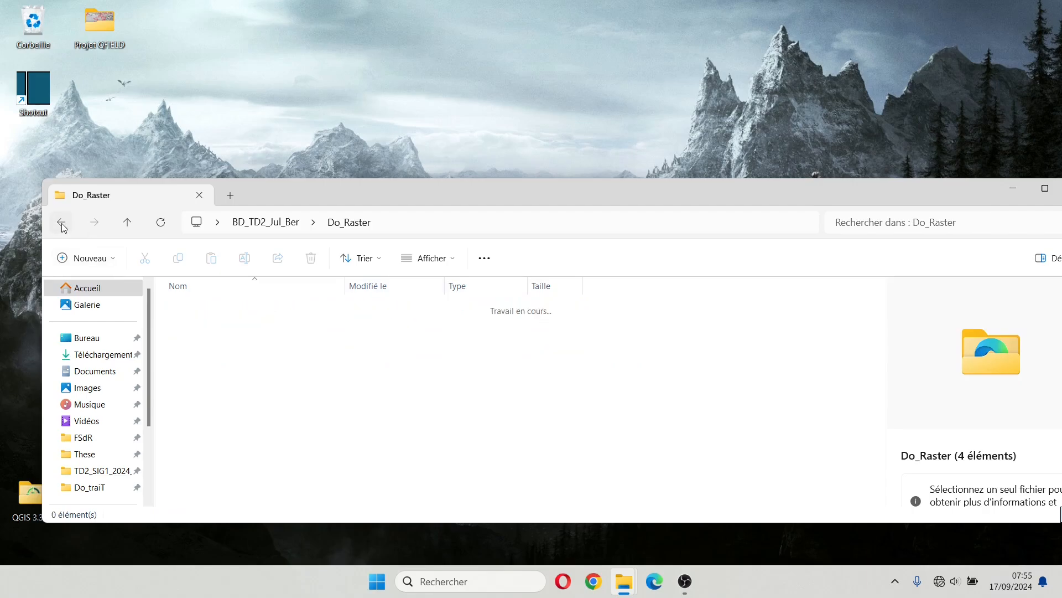
click(440, 436)
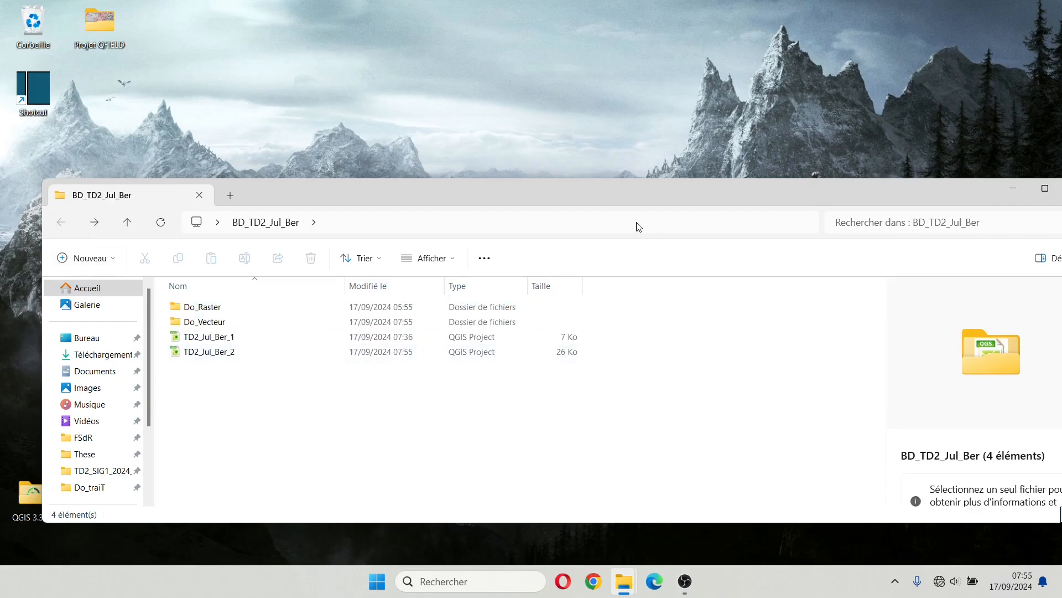
Step: Open the TD2_Jul_Ber_2 project in QGIS and show the SC25_TOPO_0780_6900_L931 layer
drag(619, 192, 585, 130)
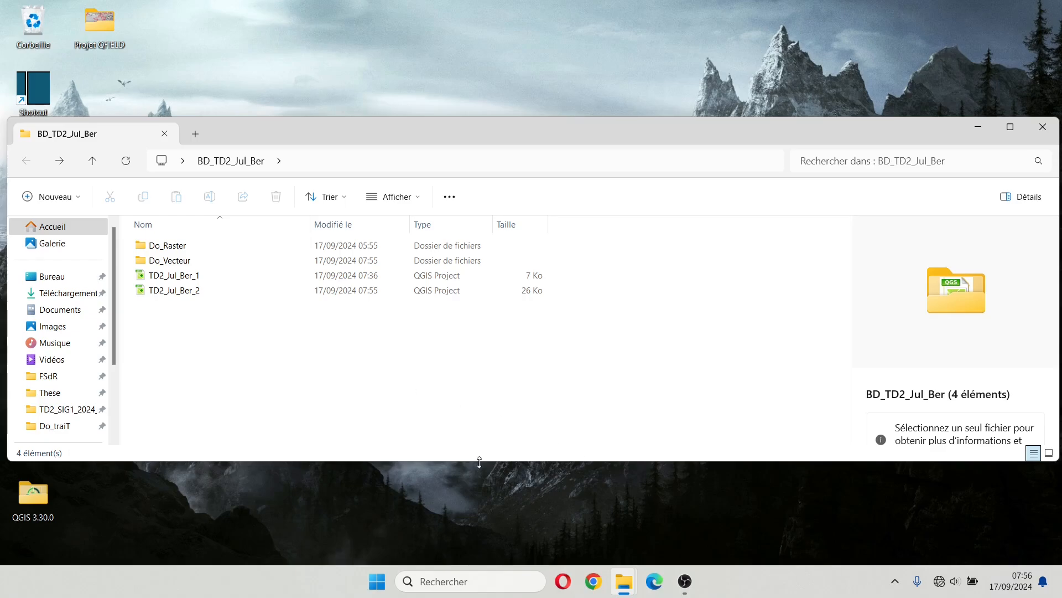
click(185, 291)
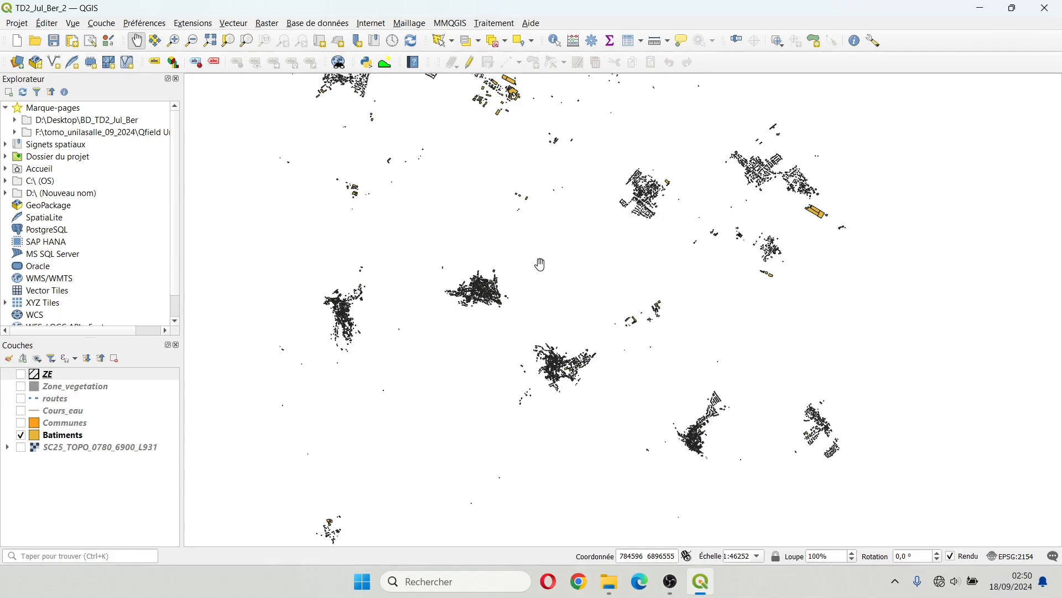
click(26, 447)
click(20, 447)
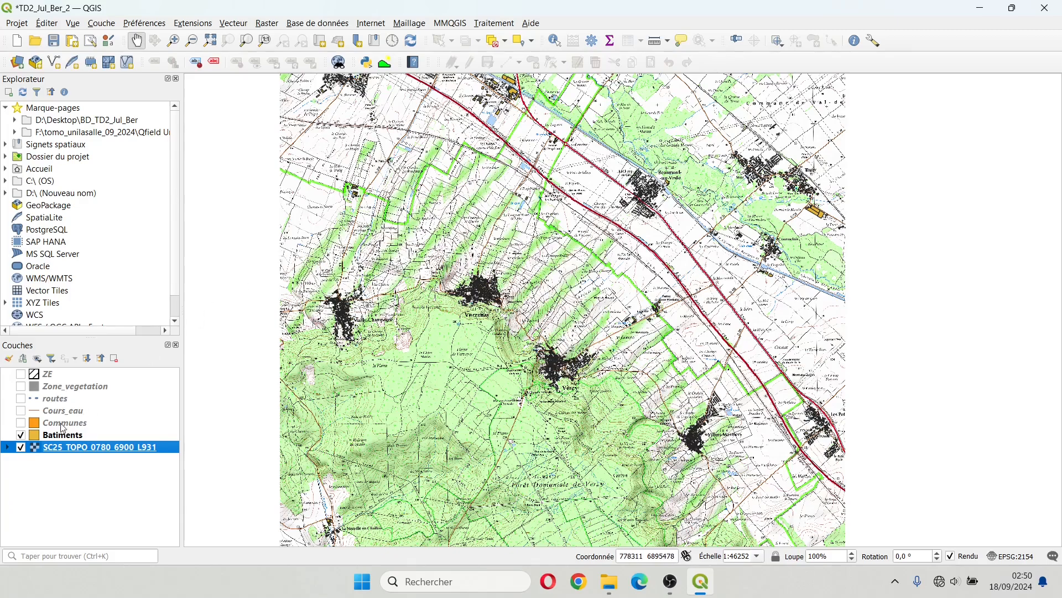
Step: Preview the Cours_eau, routes, Zone_vegetation and ZE layers one at a time over the topographic map, hiding each again
click(22, 414)
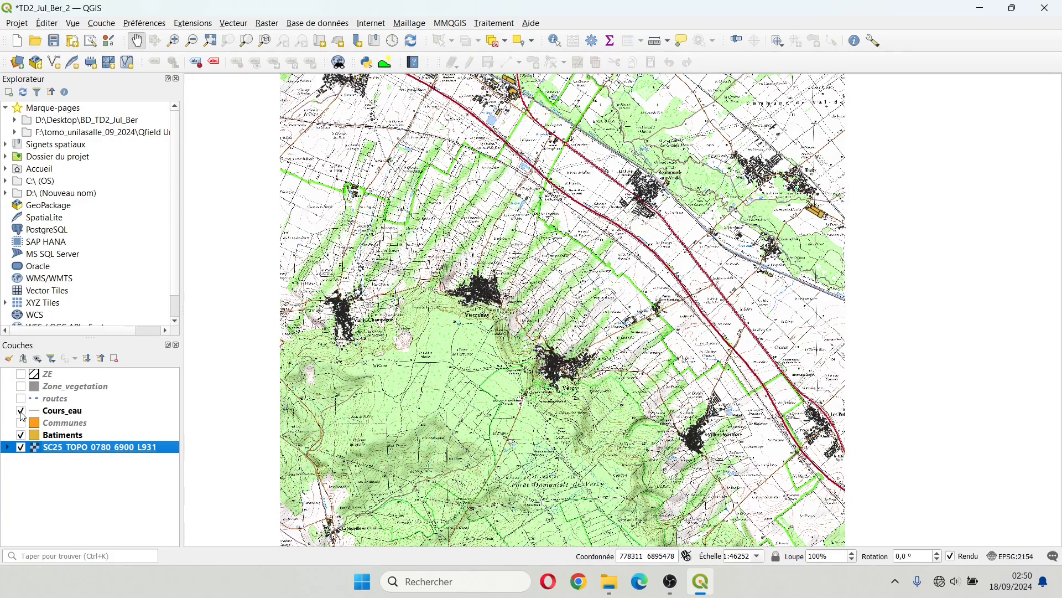
click(22, 412)
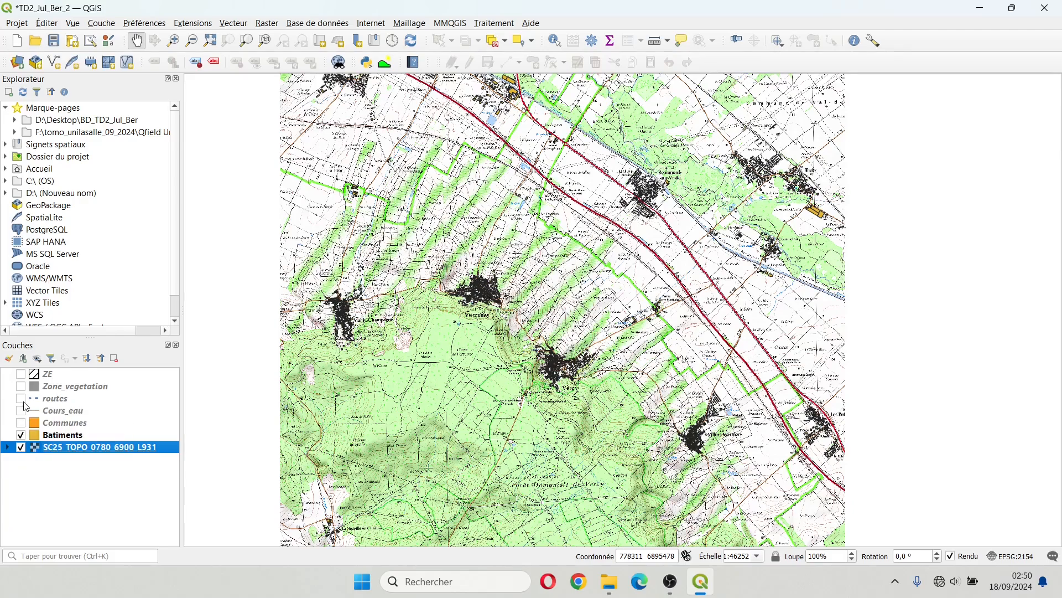
click(21, 398)
click(20, 397)
click(21, 387)
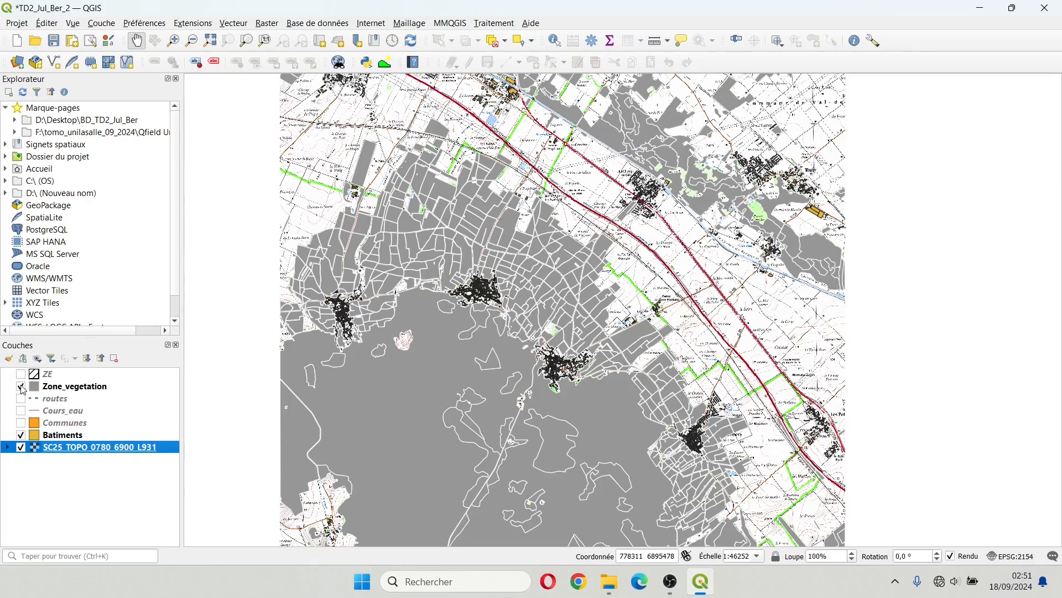
click(23, 388)
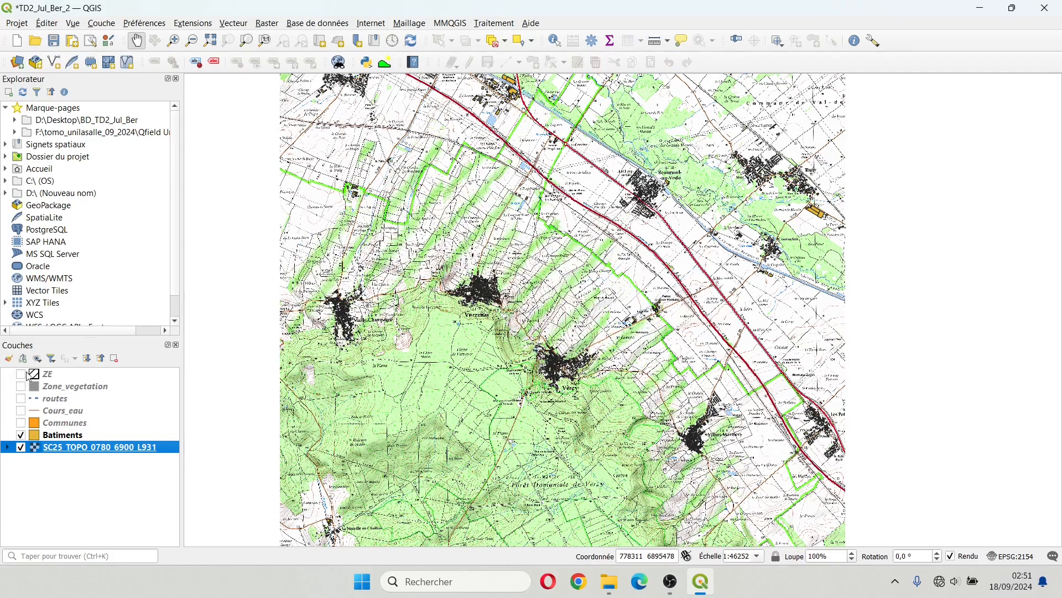
click(21, 375)
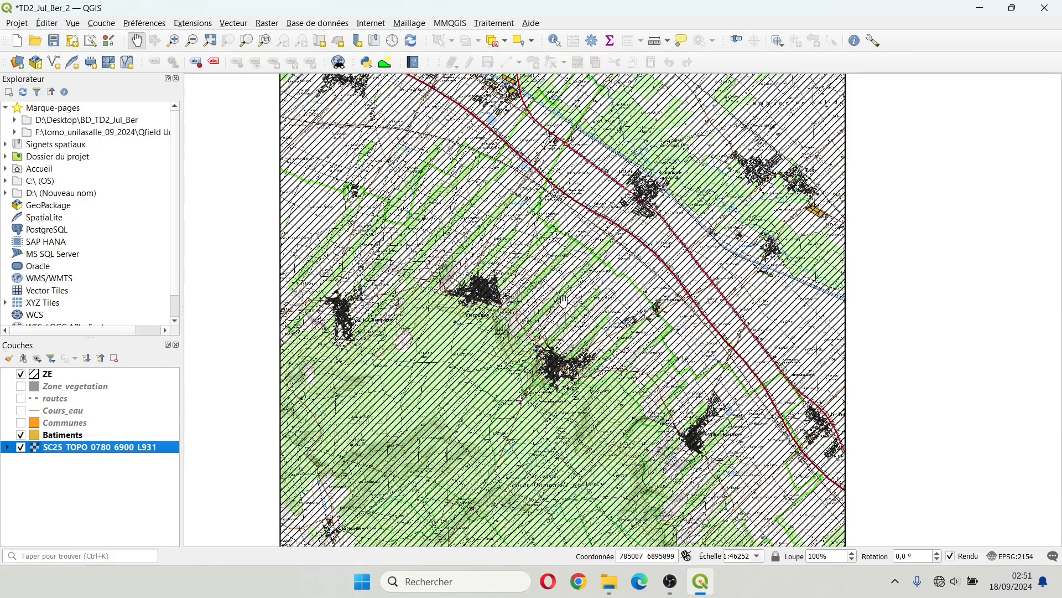
click(21, 376)
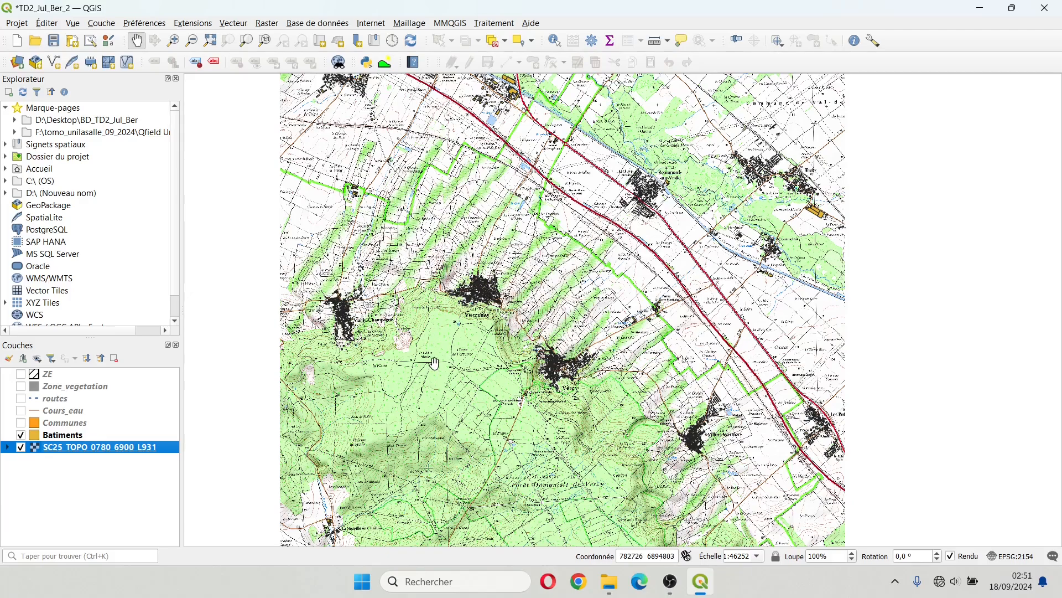
scroll(435, 359, down, 1)
scroll(435, 358, up, 1)
scroll(435, 359, down, 1)
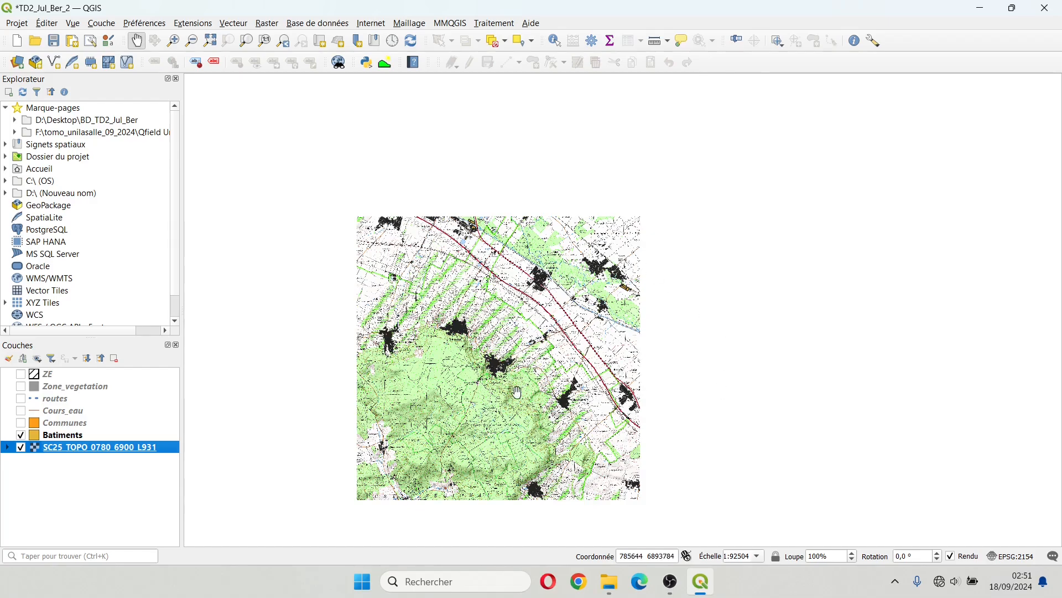
scroll(498, 405, up, 2)
scroll(497, 406, down, 2)
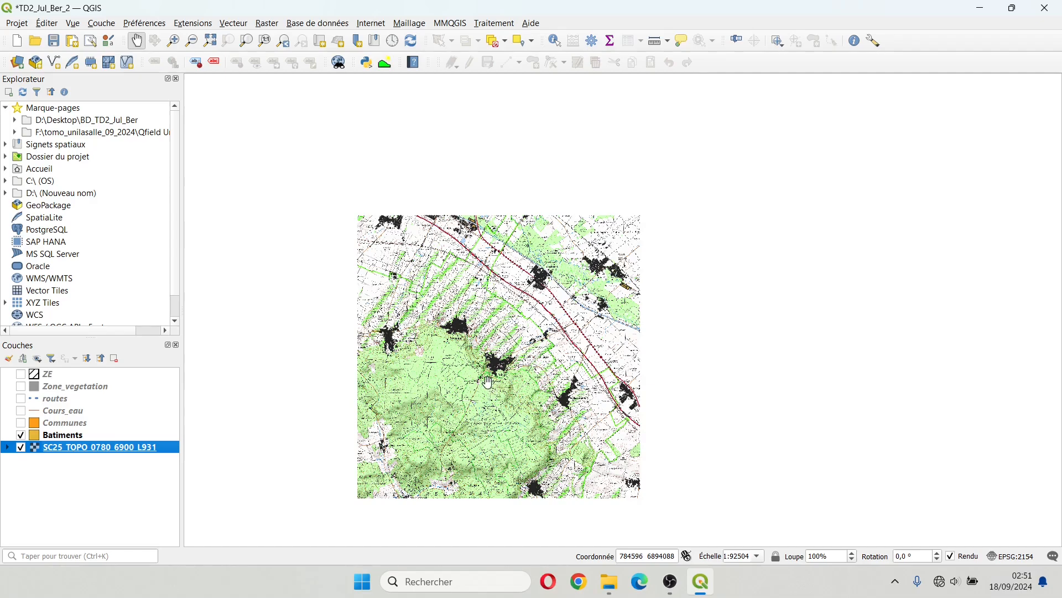
scroll(496, 388, up, 1)
scroll(497, 387, down, 1)
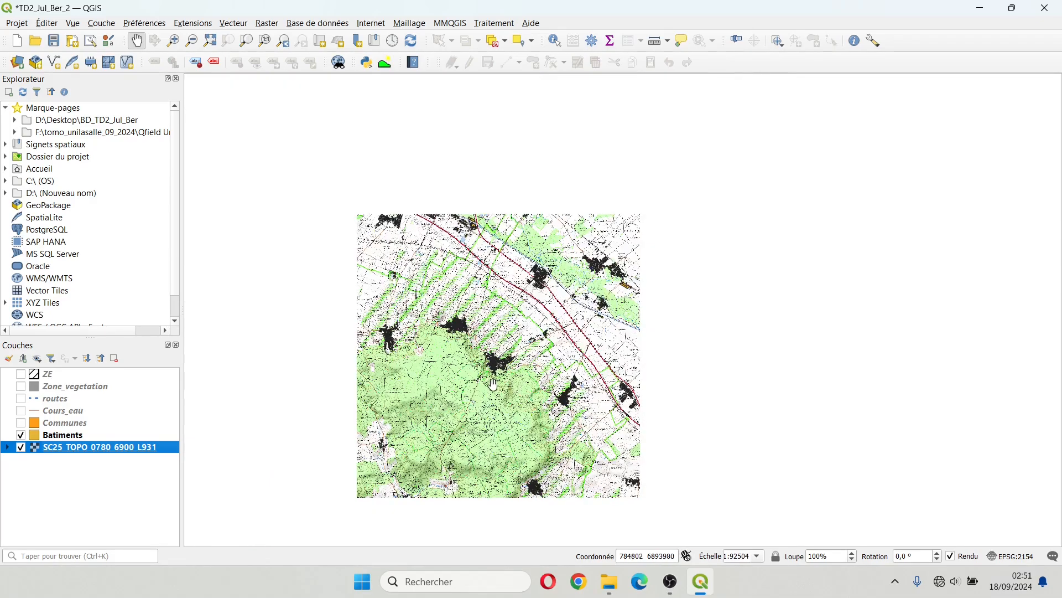
scroll(479, 388, up, 1)
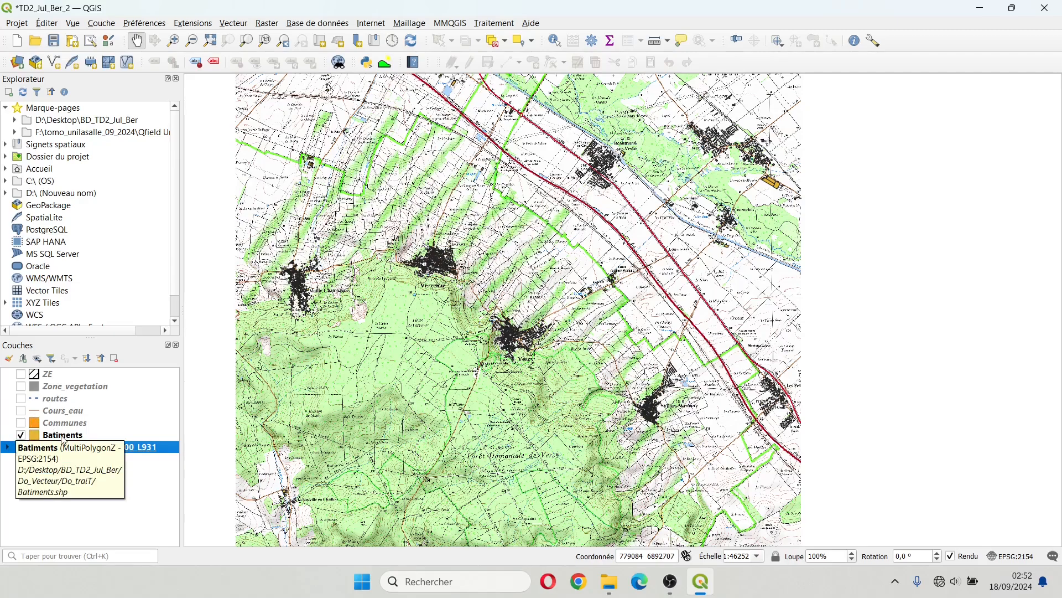
Step: Toggle the Batiments layer over the topographic map to compare the buildings, leaving the layer hidden
click(53, 492)
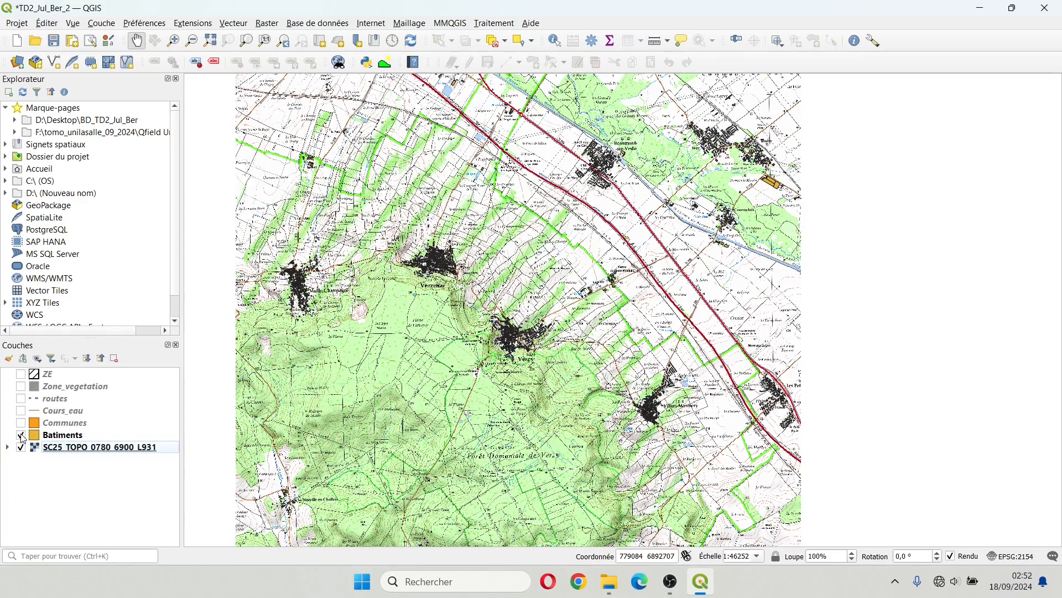
click(20, 436)
click(21, 436)
click(21, 435)
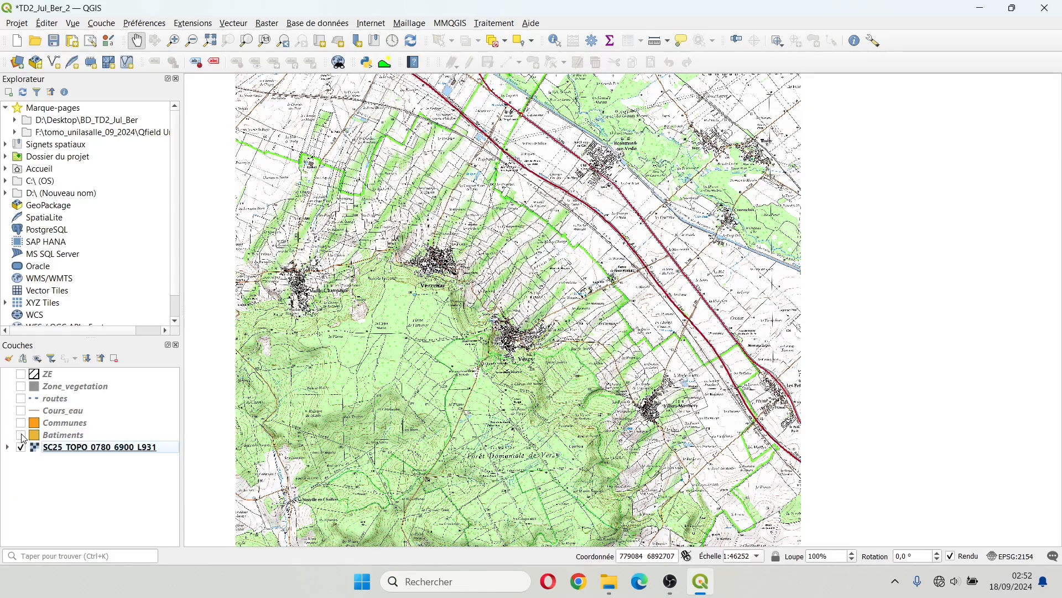
Step: Compare the Batiments layer and the Communes layer in turn with the topographic map, leaving both hidden
click(21, 435)
click(21, 435)
click(21, 436)
click(21, 436)
click(22, 424)
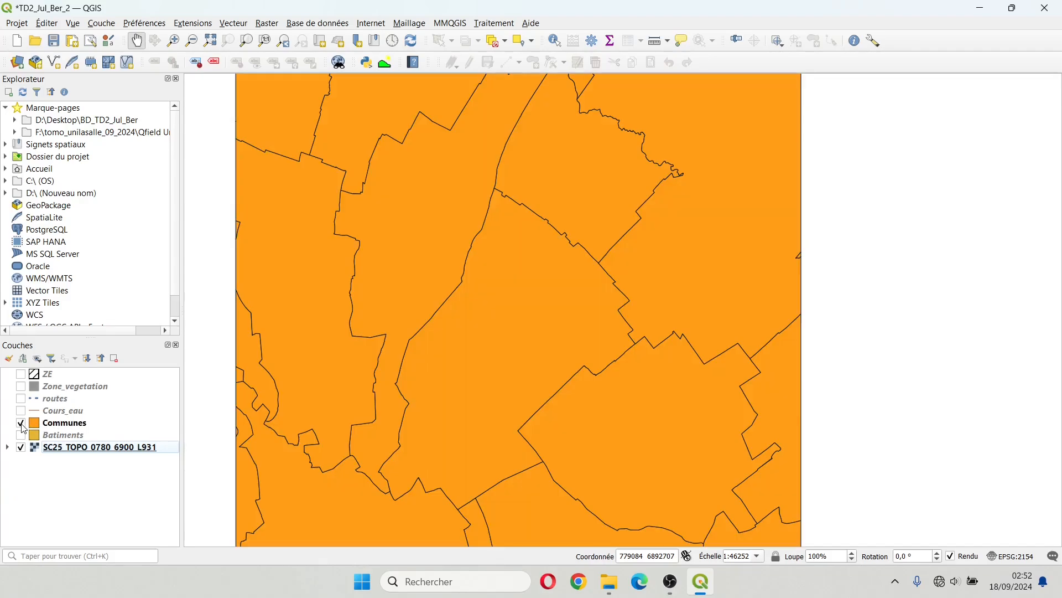
click(24, 424)
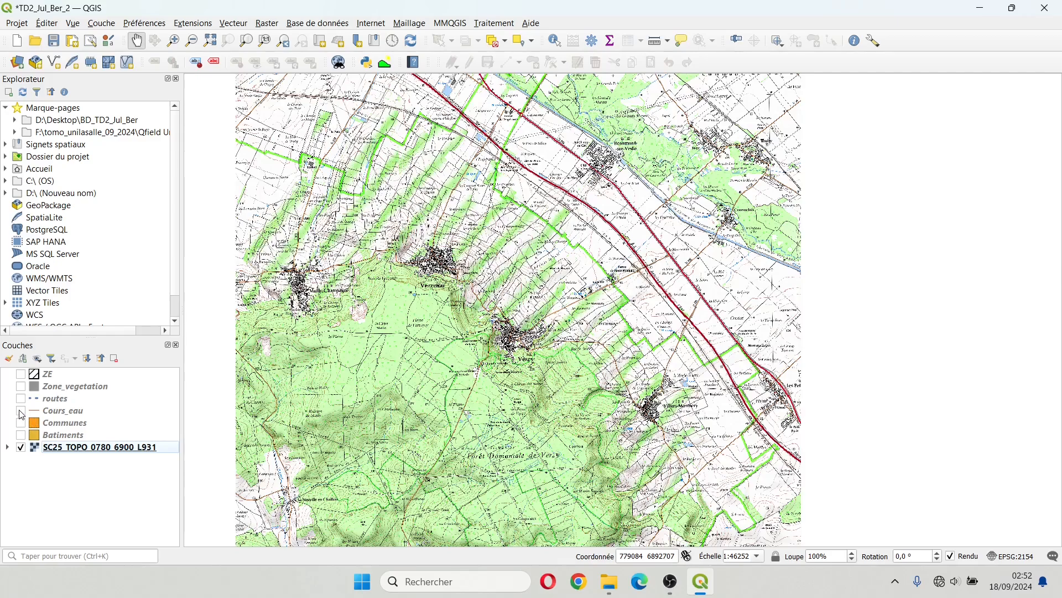
Step: Toggle the Cours_eau layer repeatedly to compare the watercourses with the topographic map, leaving the layer hidden
click(22, 412)
click(22, 412)
click(21, 412)
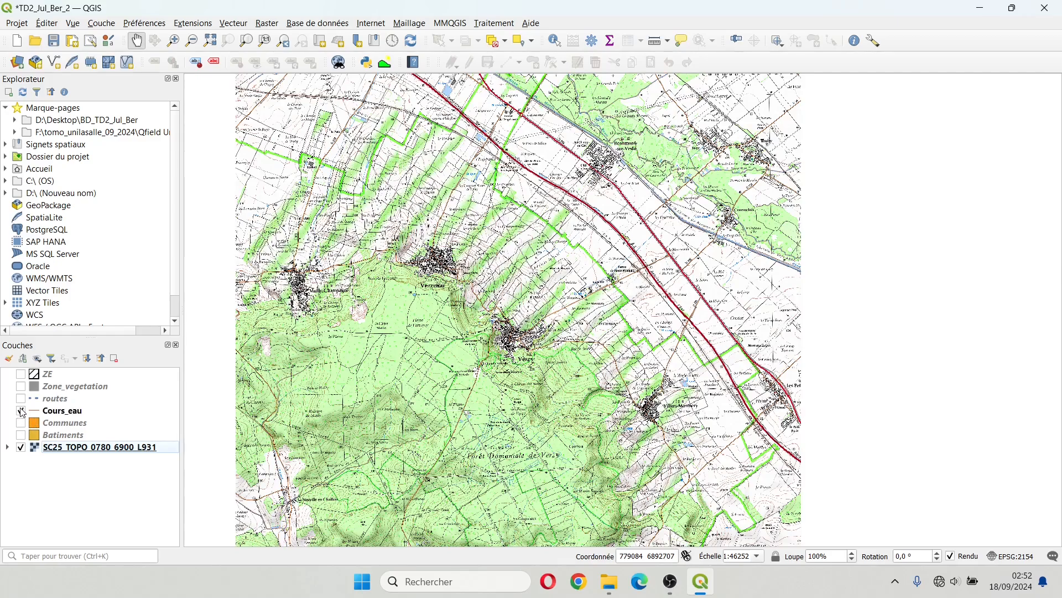
click(21, 412)
click(22, 413)
click(21, 412)
click(22, 412)
click(22, 412)
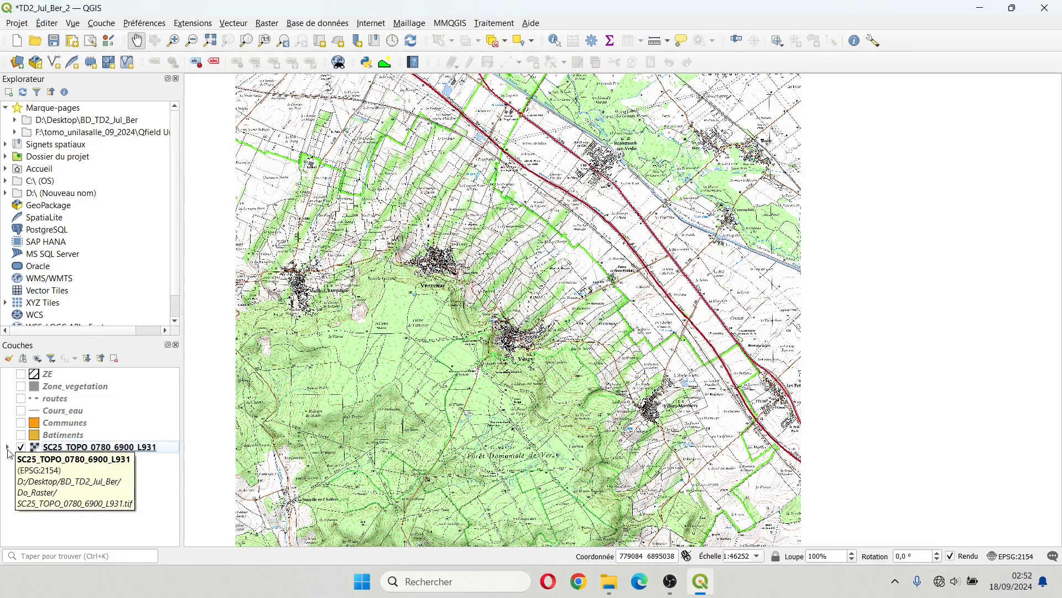
Step: Compare the routes and Zone_vegetation layers with the topographic map by toggling them, leaving both hidden
click(21, 399)
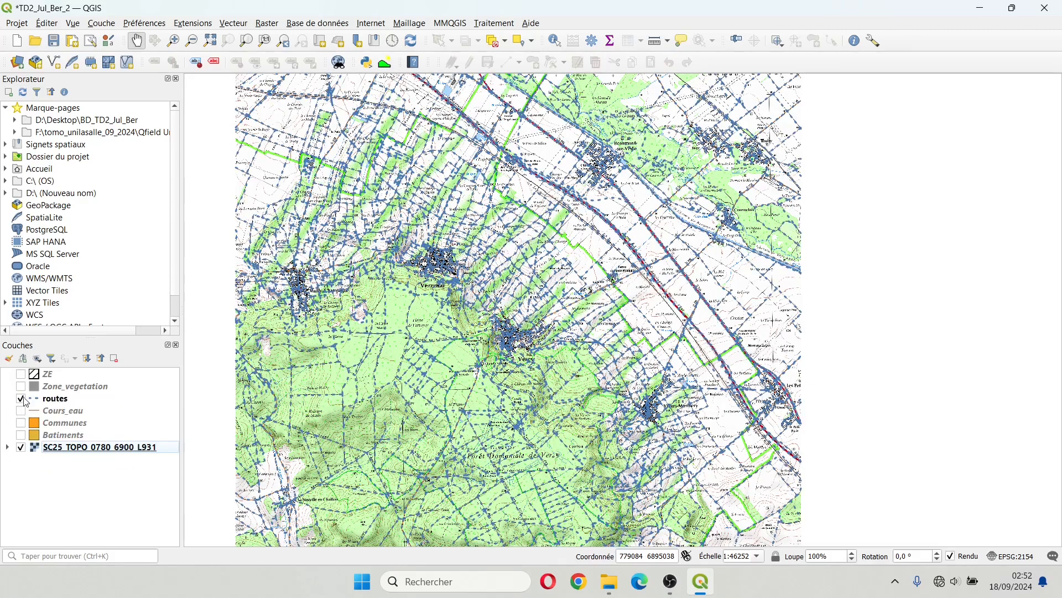
click(21, 387)
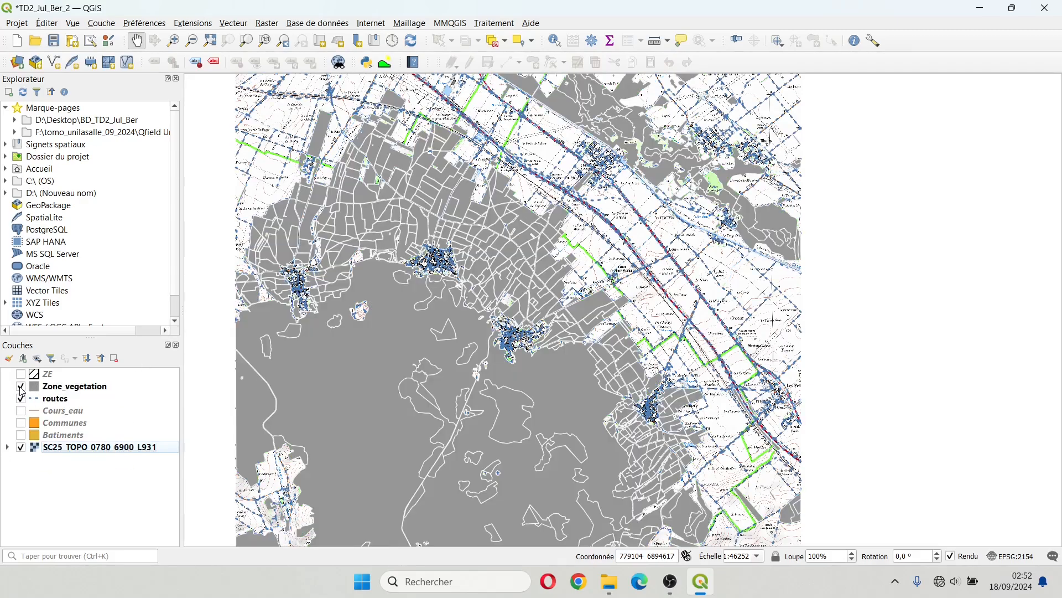
click(21, 389)
click(20, 400)
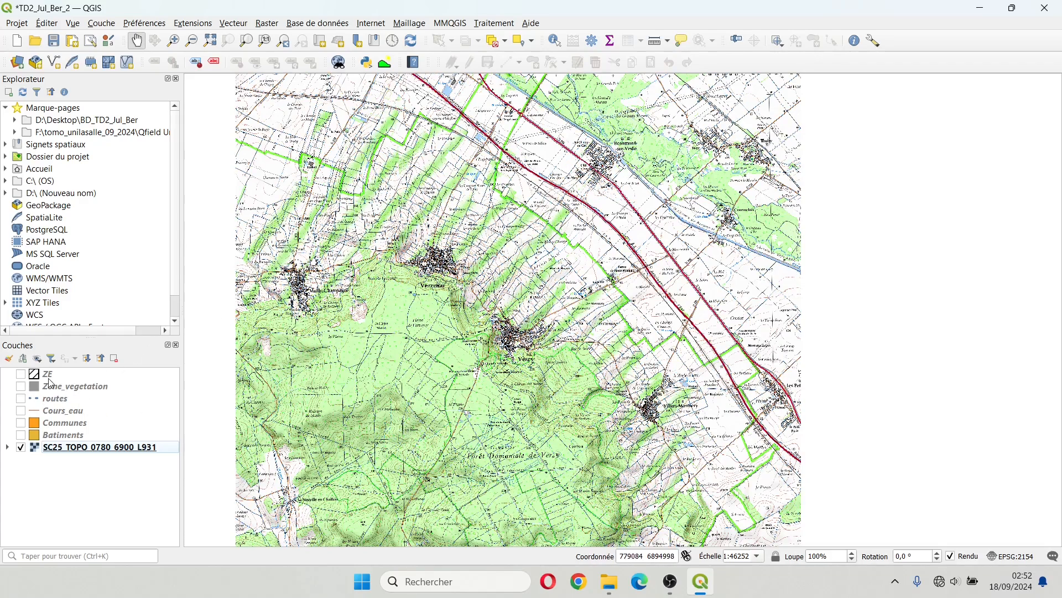
click(21, 386)
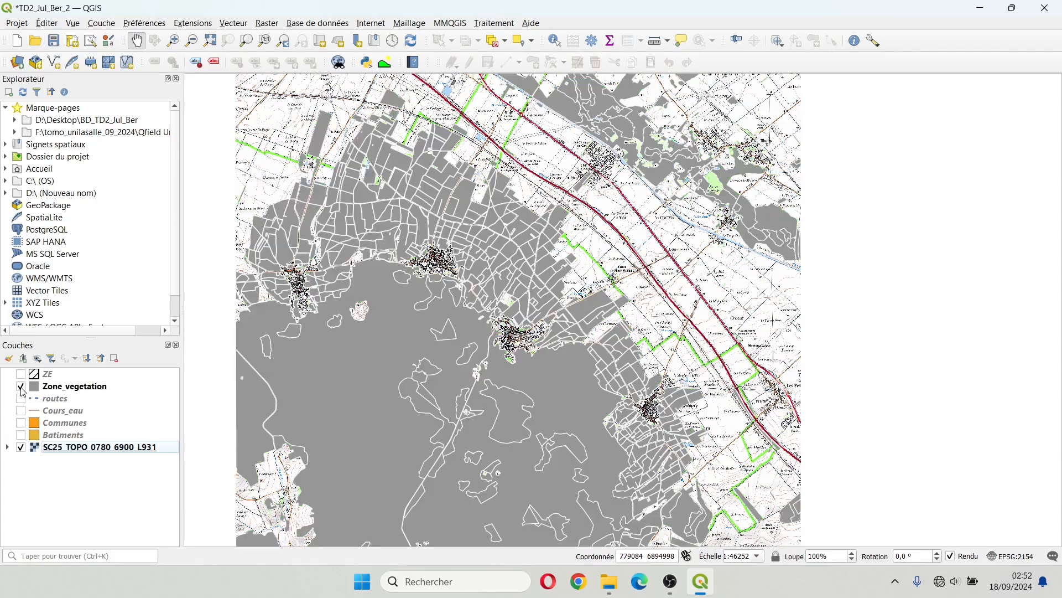
click(22, 387)
click(22, 387)
click(21, 386)
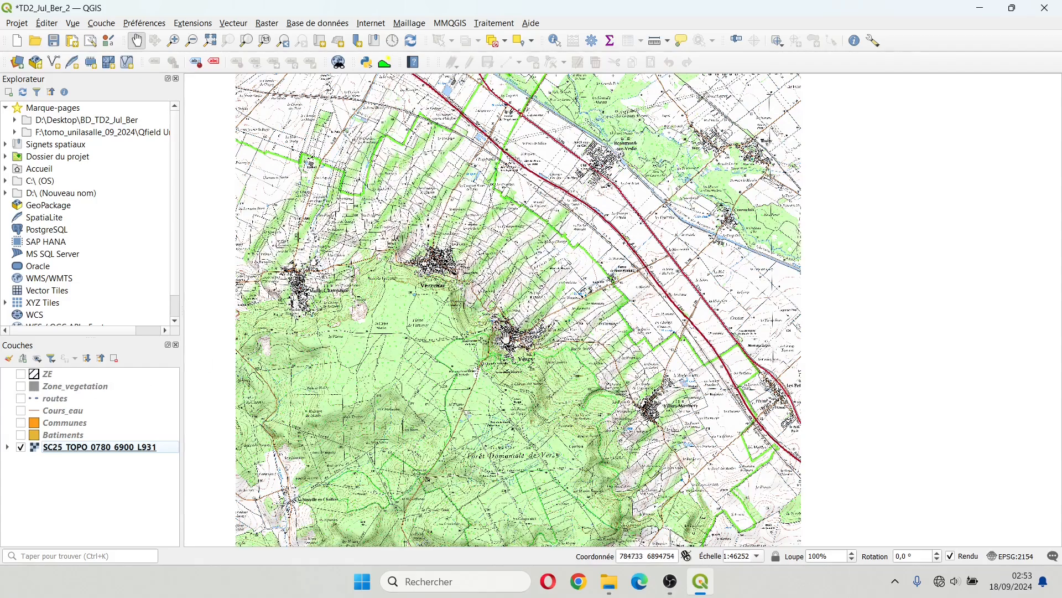
Step: Hide the SC25_TOPO_0780_6900_L931 map and show only the Batiments layer to examine a village's building outlines up close
click(21, 448)
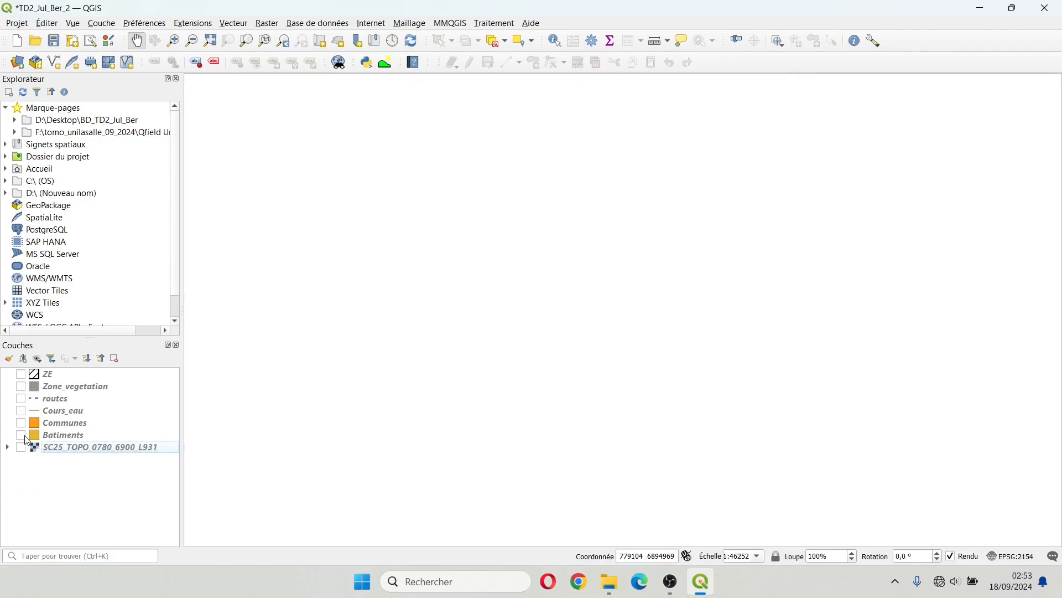
click(21, 436)
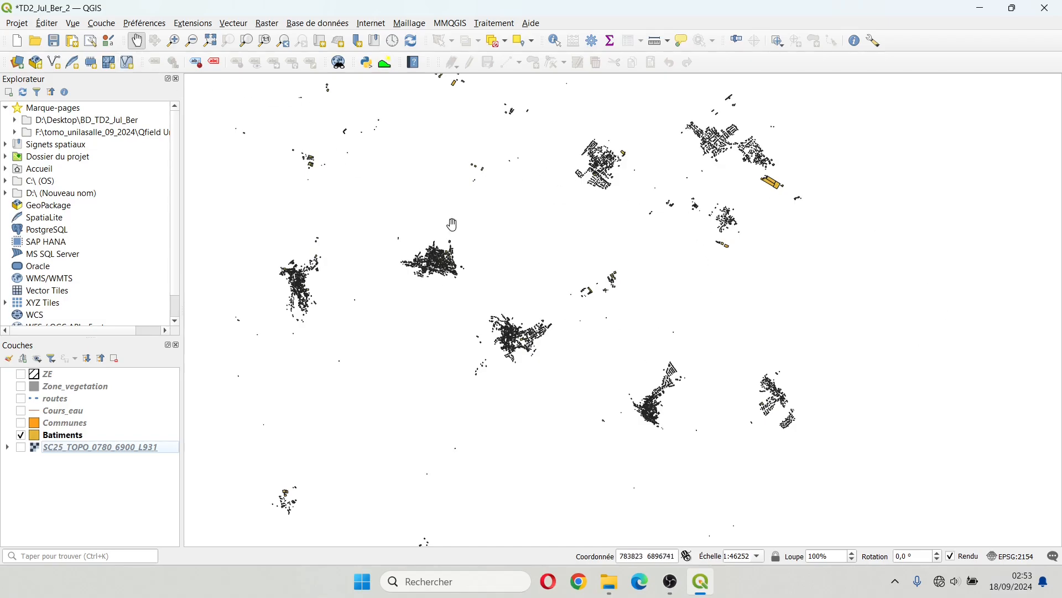
click(173, 41)
drag(477, 306, 564, 367)
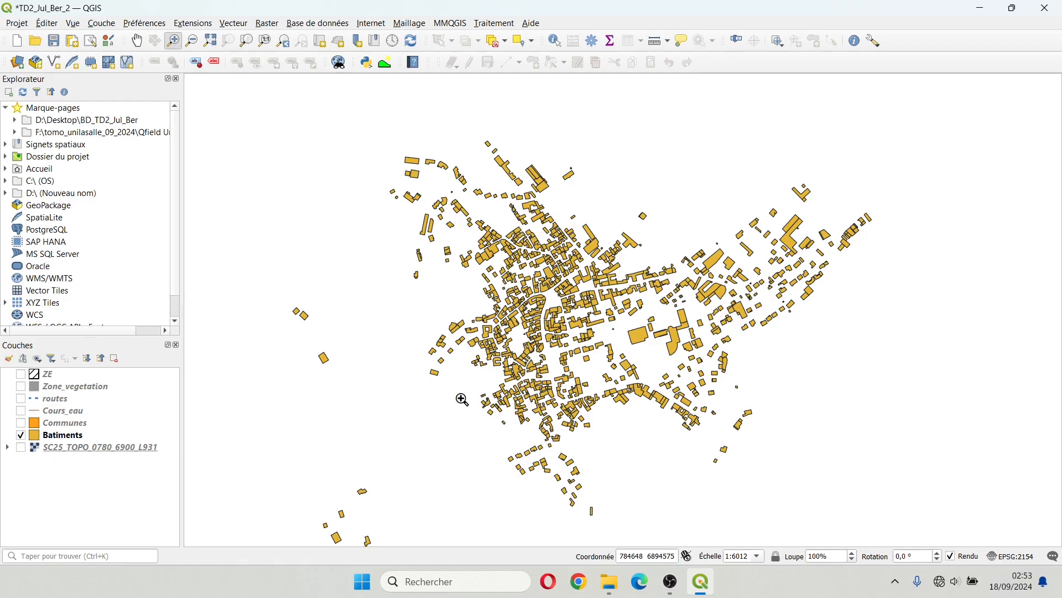
click(482, 330)
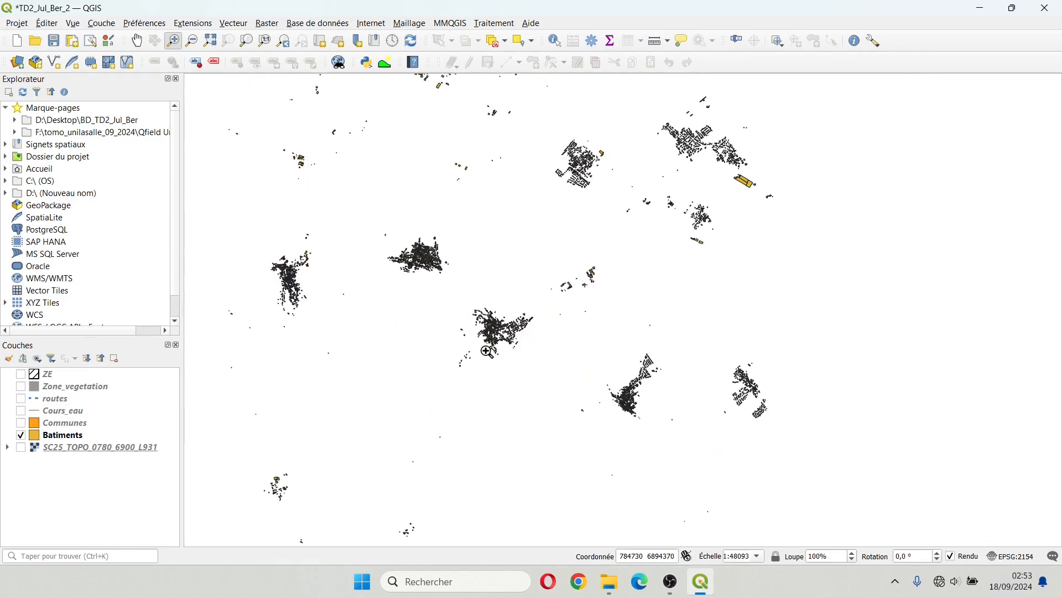
click(487, 344)
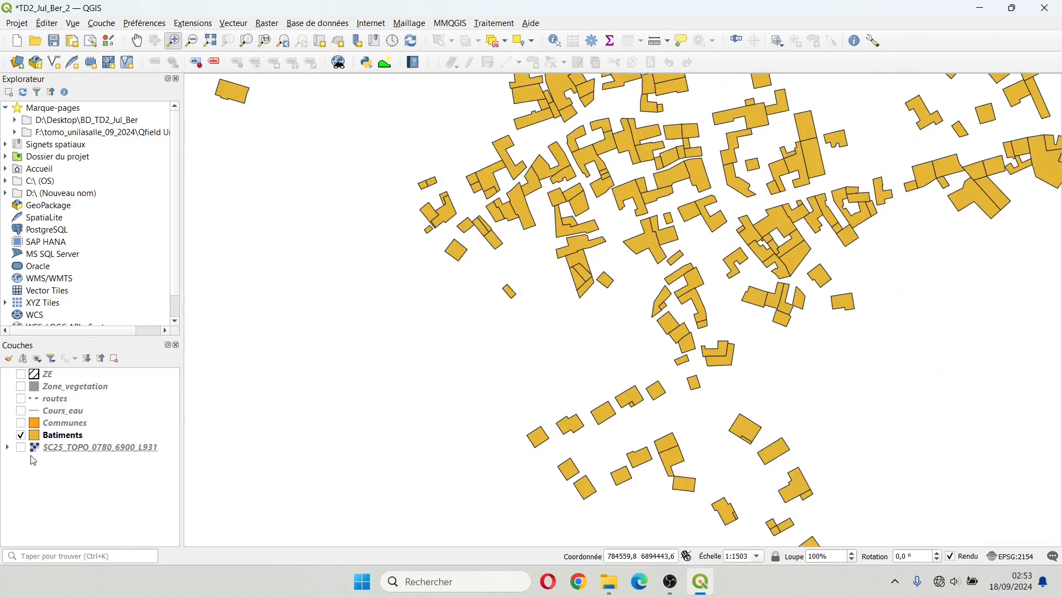
Step: Set the stroke style of the Batiments layer's simple fill to No Line and apply the symbology
click(38, 436)
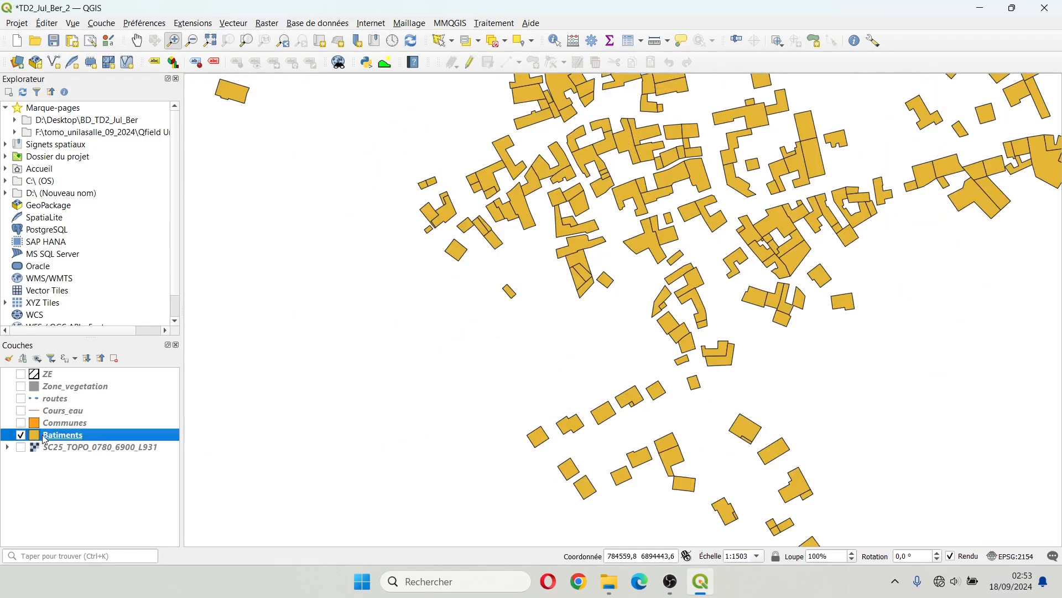
double_click(45, 439)
click(579, 140)
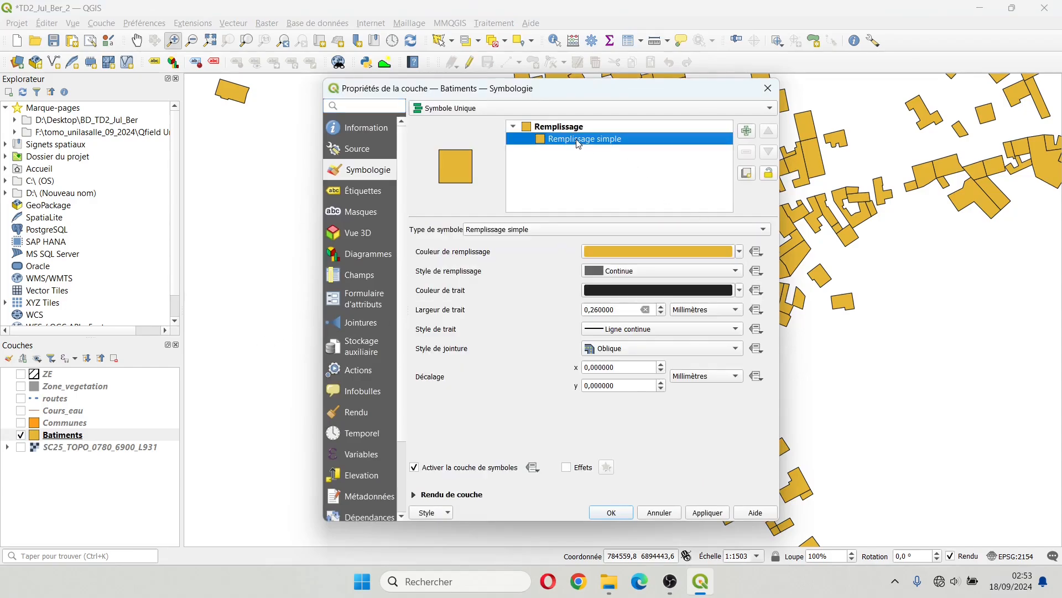
click(768, 88)
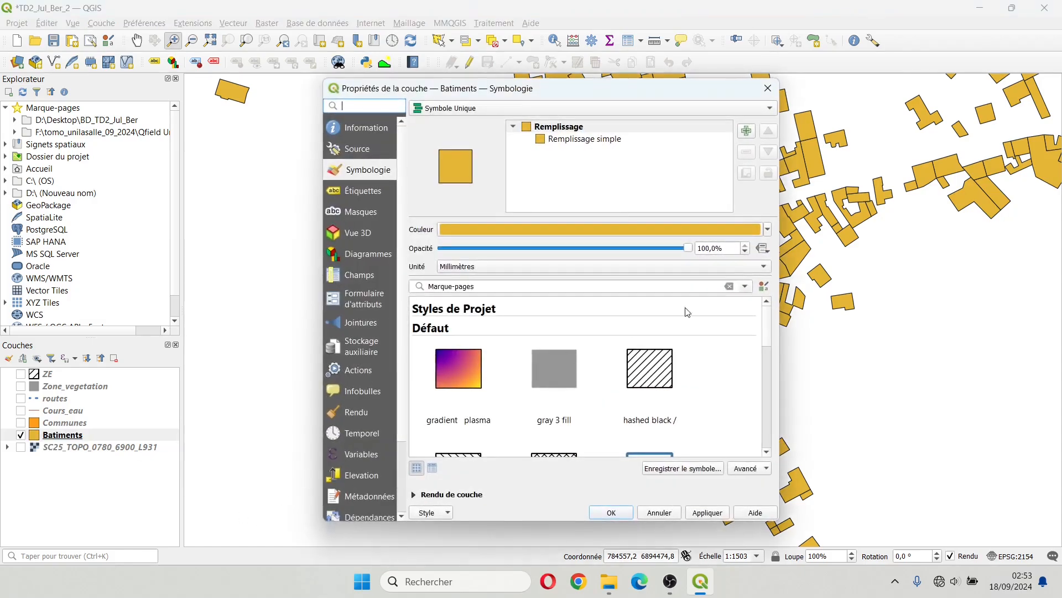
click(367, 149)
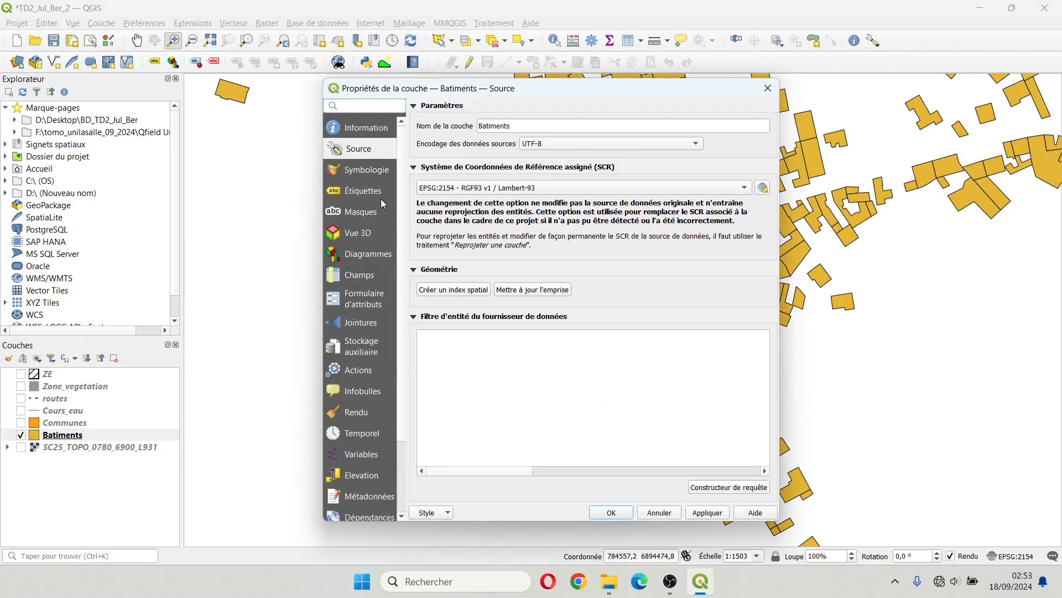
click(385, 171)
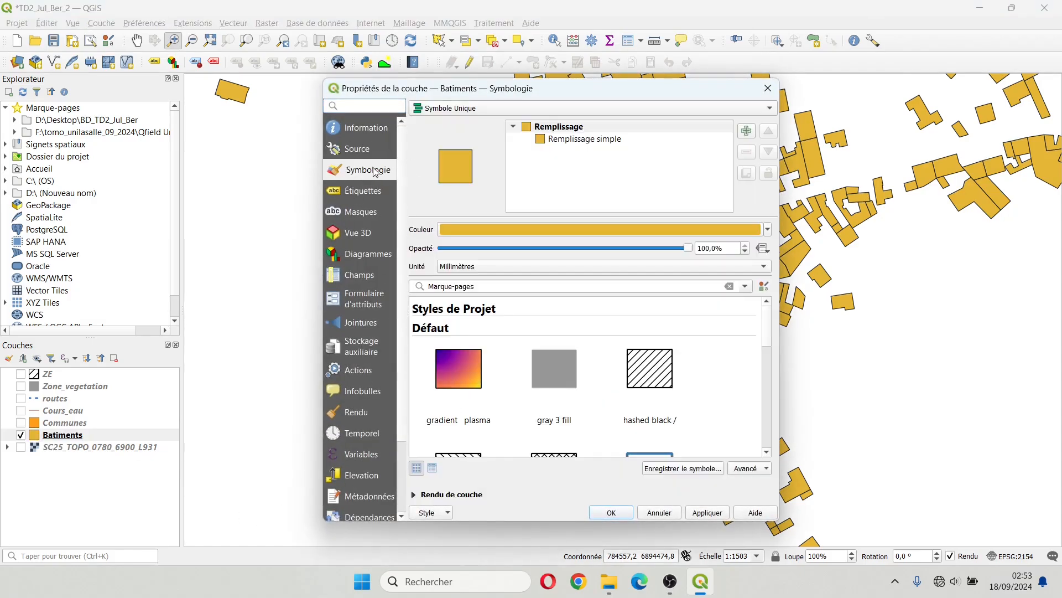
click(557, 140)
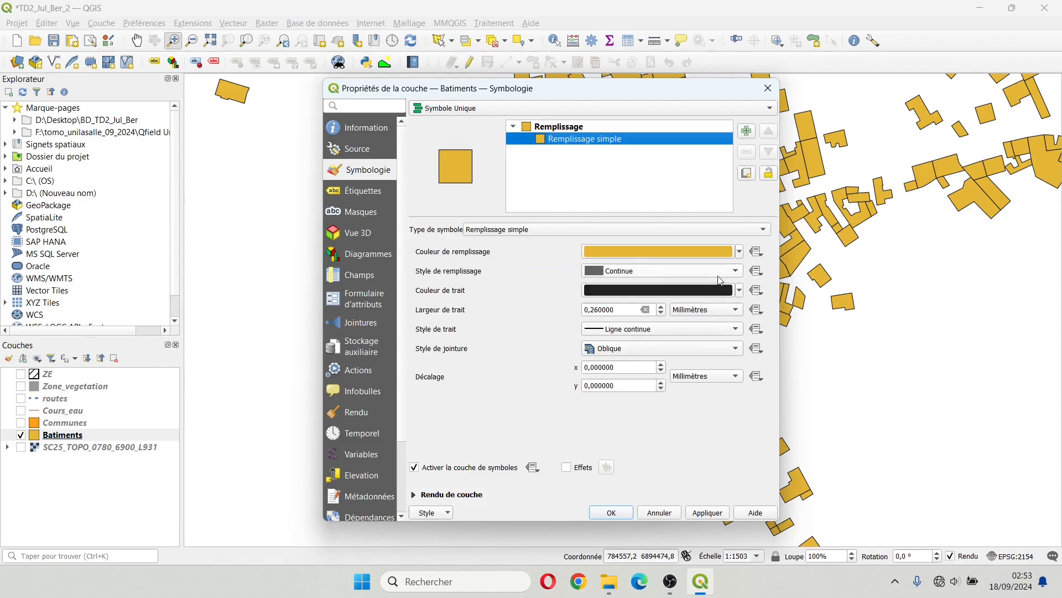
click(614, 330)
click(614, 349)
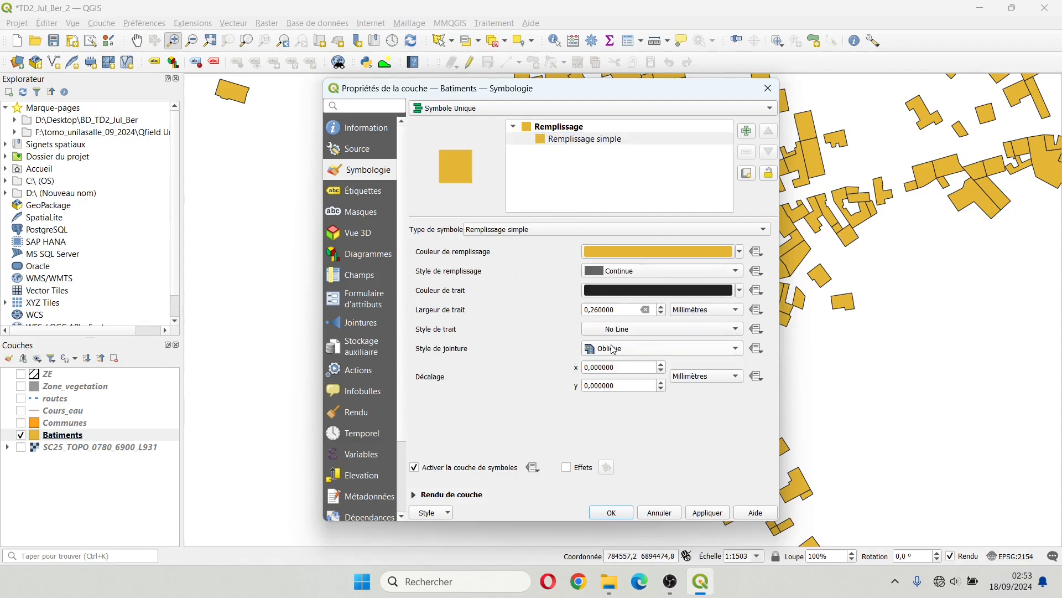
click(610, 512)
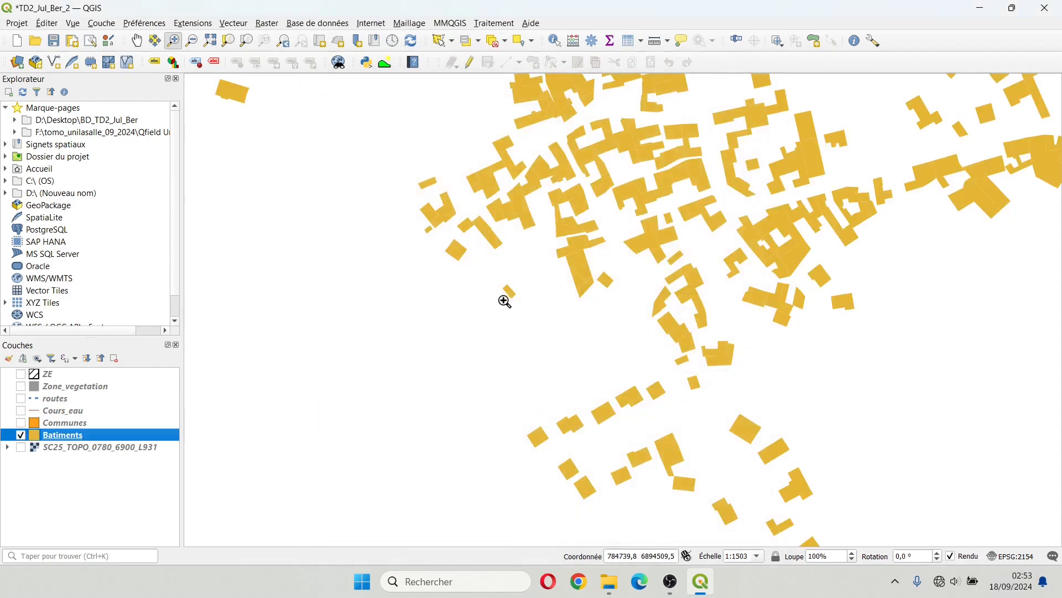
Step: Change the Batiments layer's fill colour to bright red (#ff0000) and apply it
scroll(485, 288, down, 6)
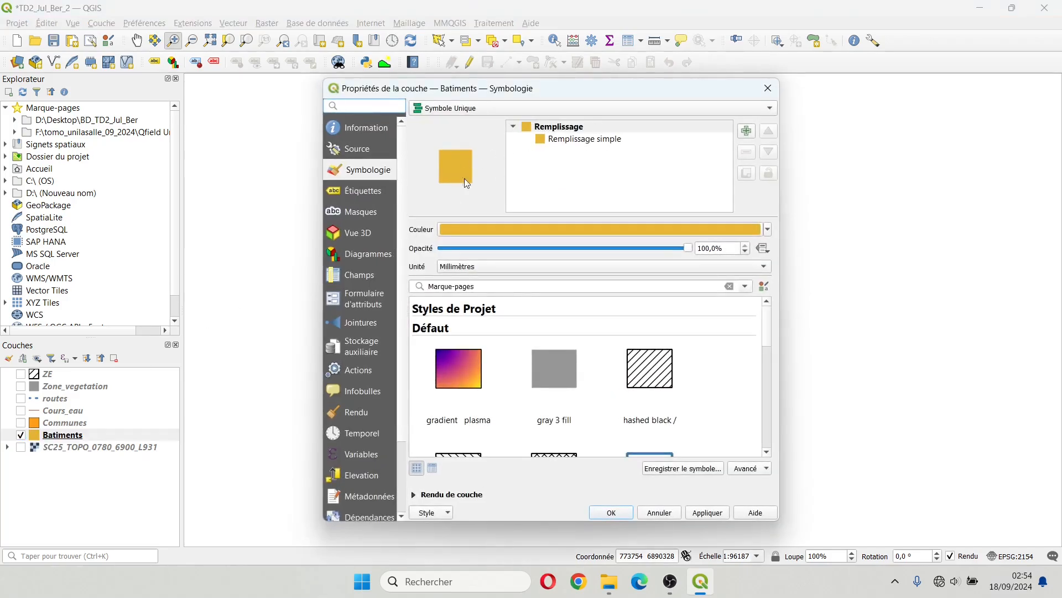
click(479, 228)
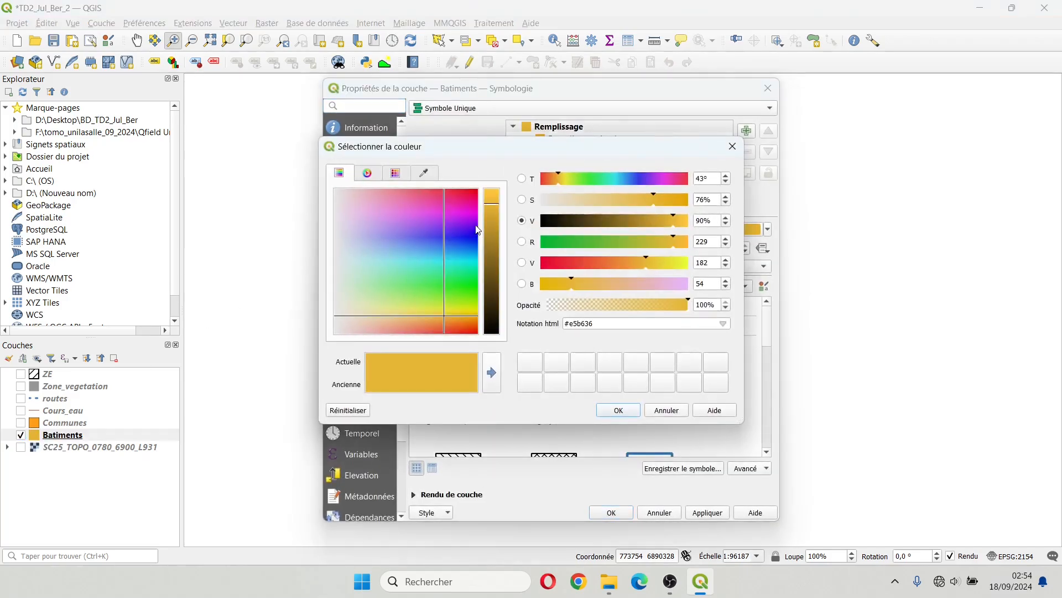
drag(441, 206, 494, 347)
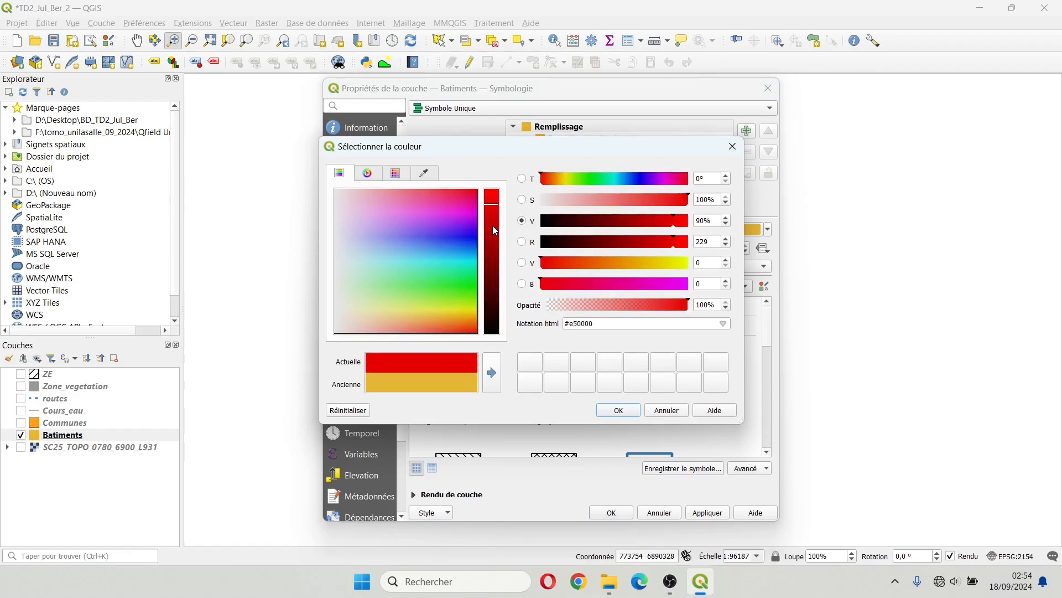
drag(493, 224, 490, 161)
click(619, 410)
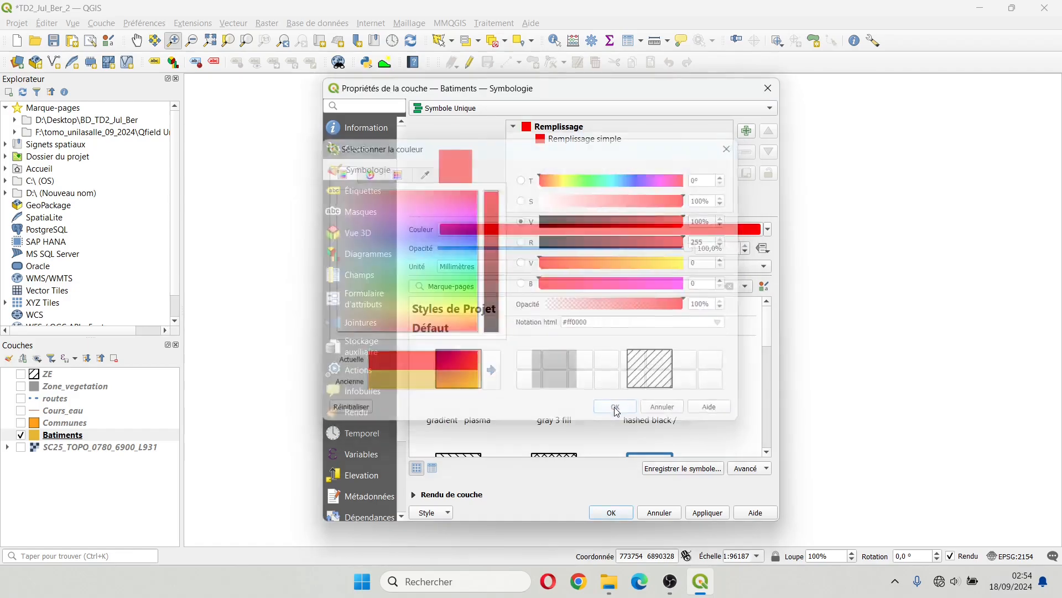
click(608, 513)
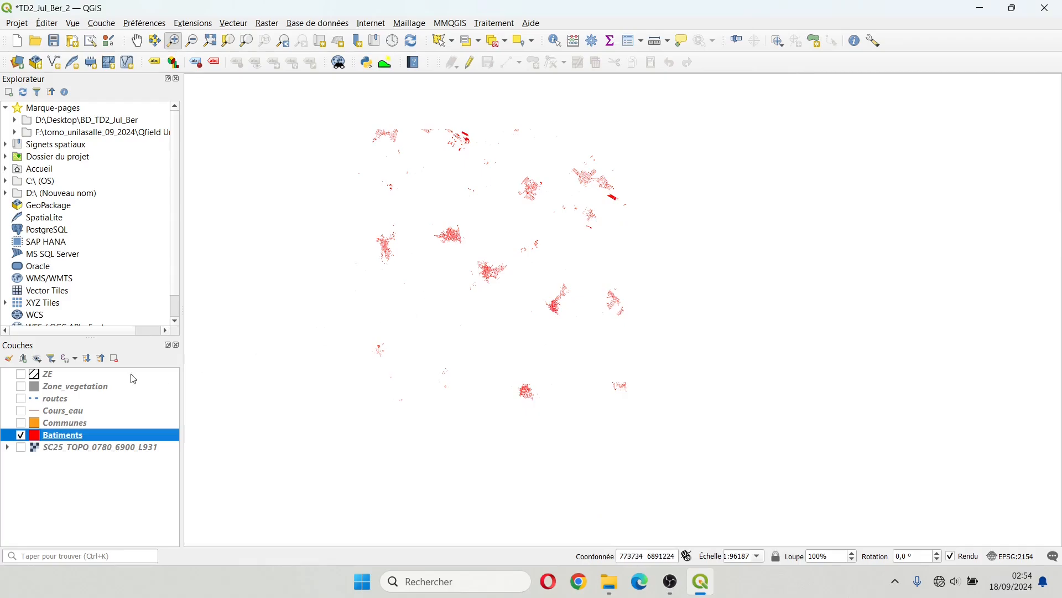
Step: Show the Cours_eau layer in place of Batiments and open its attribute table
click(21, 435)
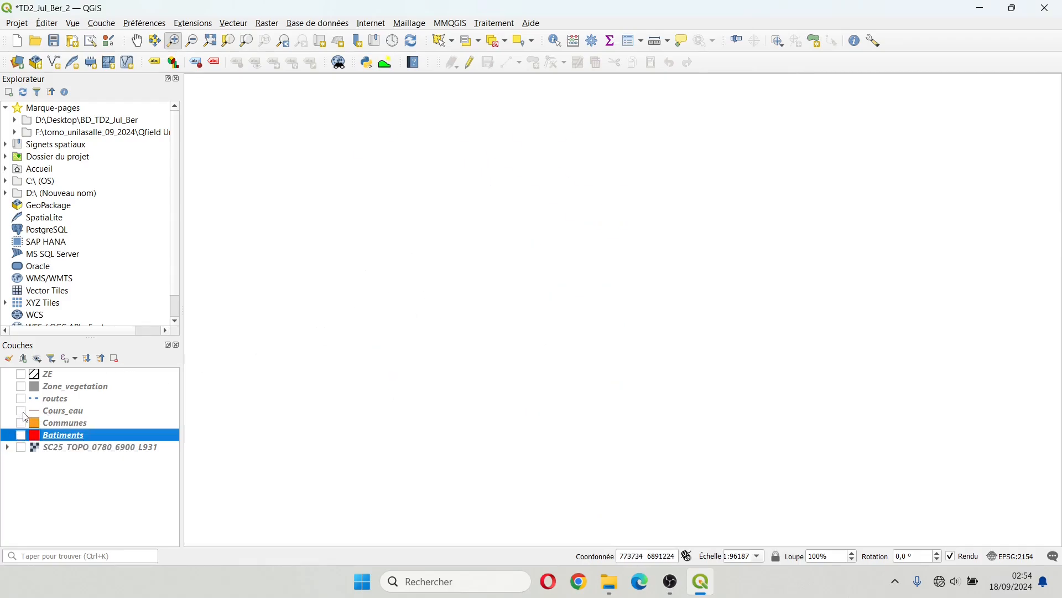
click(21, 411)
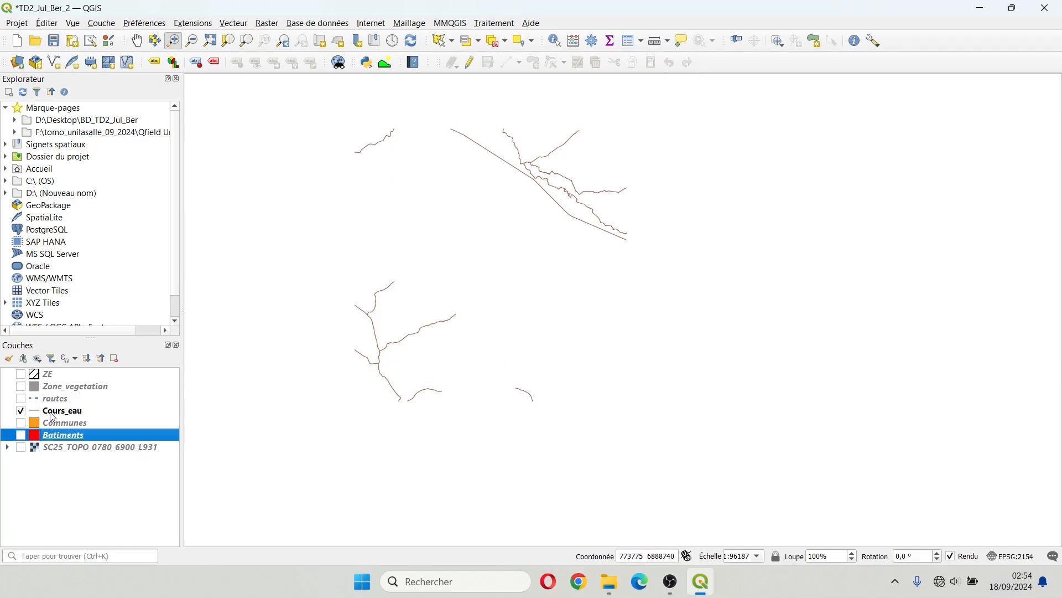
right_click(53, 415)
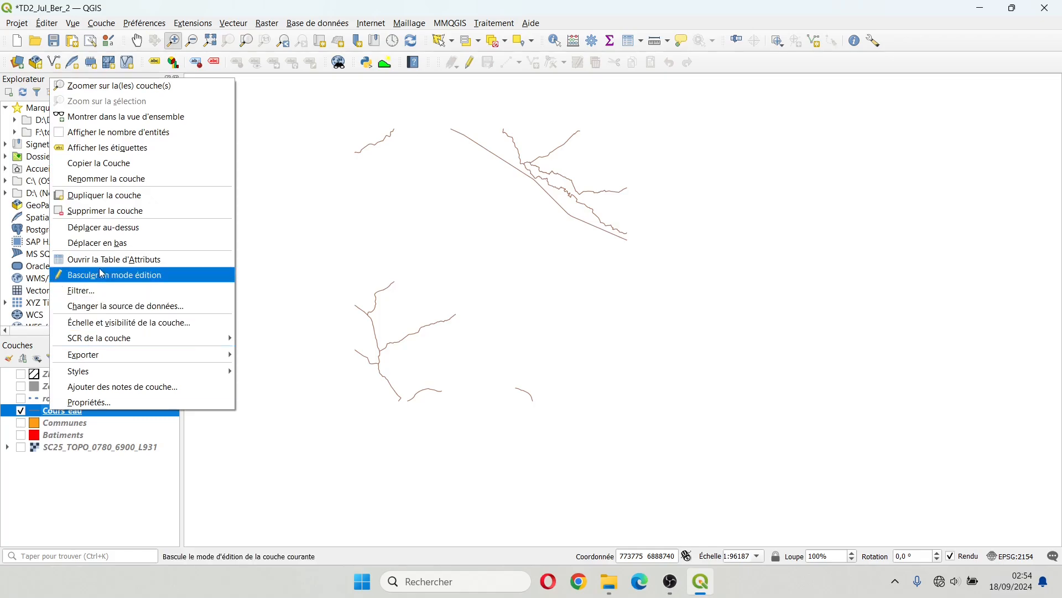
click(99, 266)
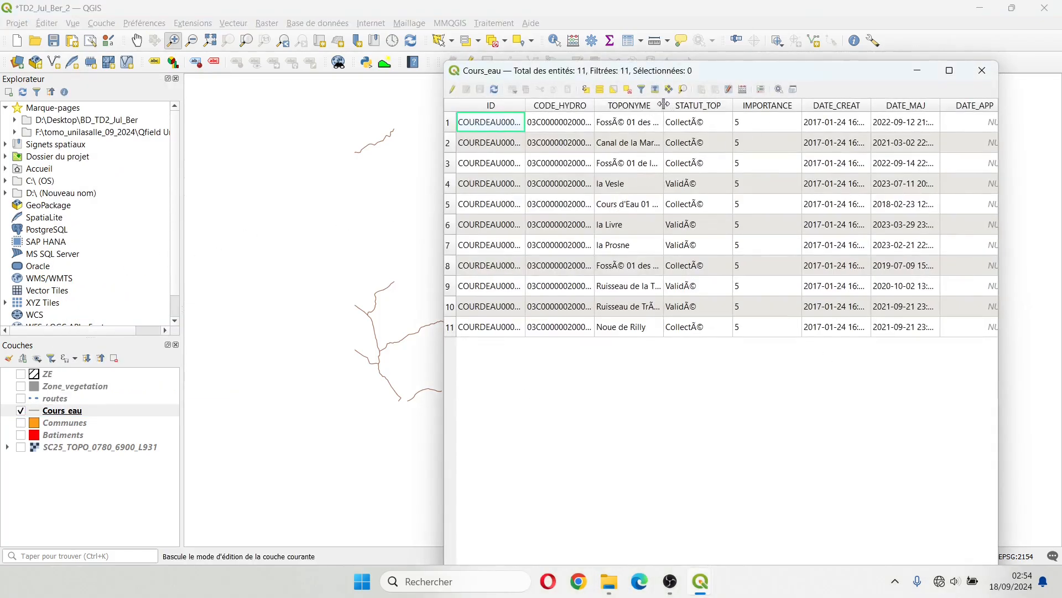
Step: Widen the TOPONYME column to read the full watercourse names and select the rows from la Vesle through la Livre
drag(664, 105, 756, 104)
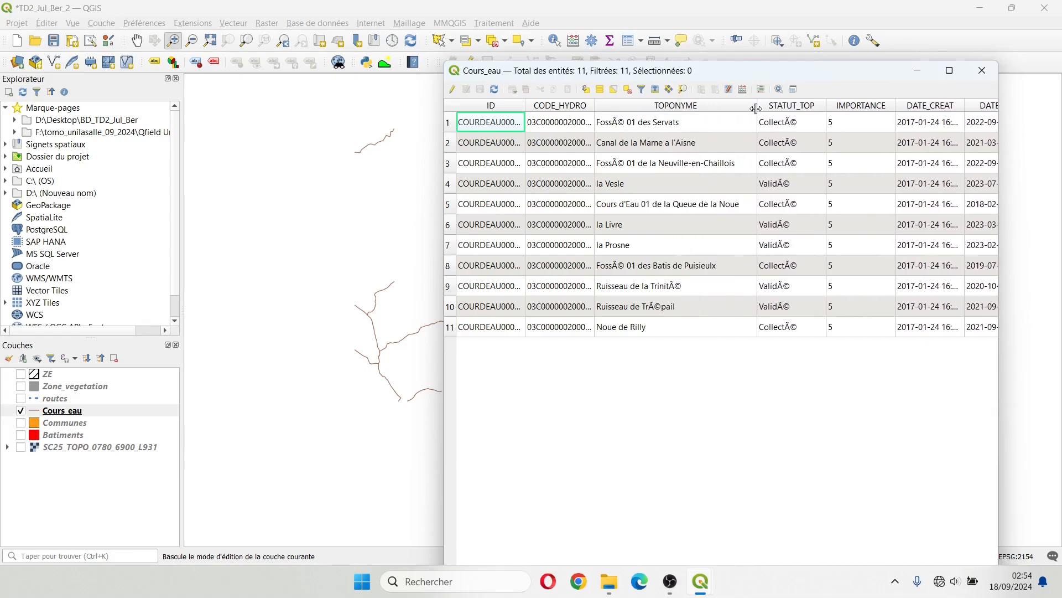
click(665, 165)
click(655, 266)
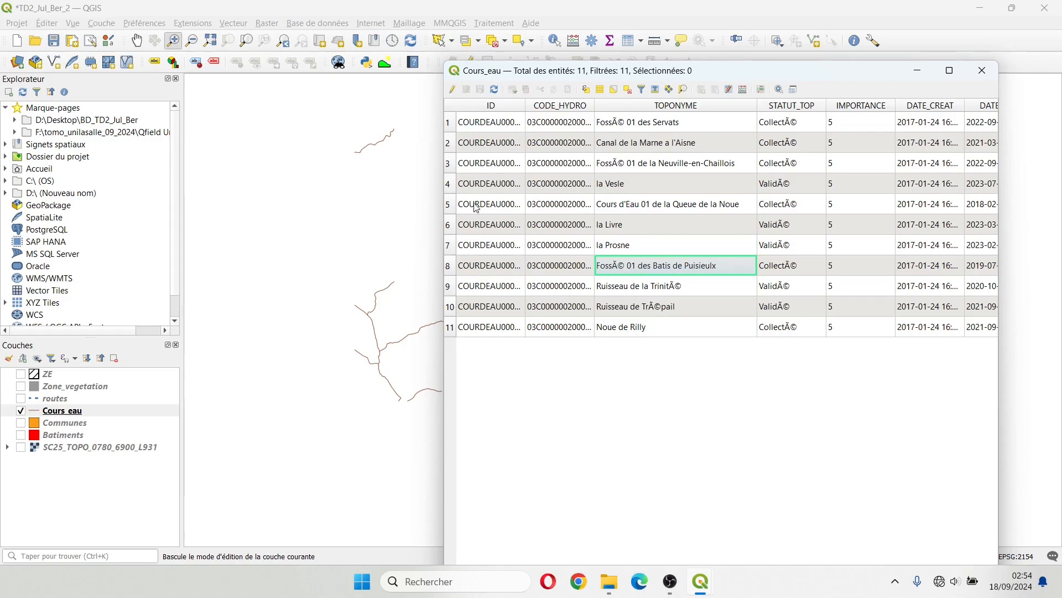
click(448, 184)
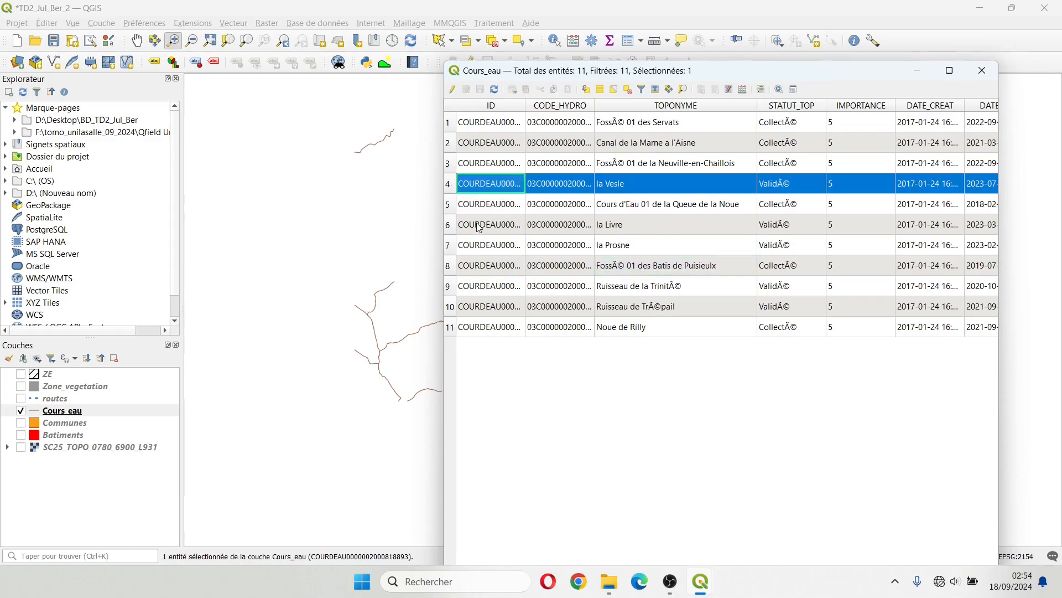
shift+click(452, 233)
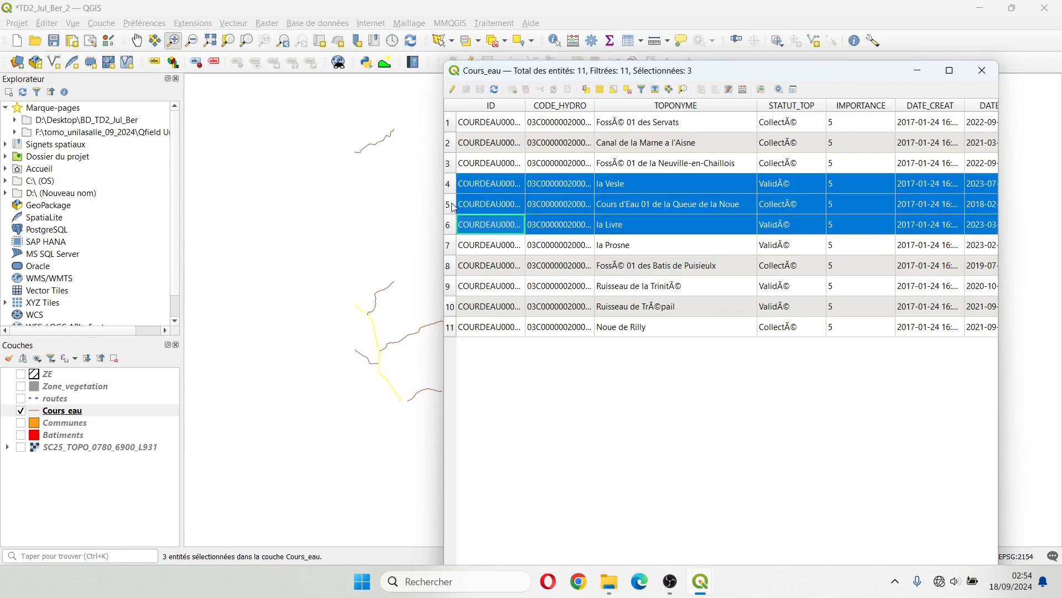
Step: Select only the Canal de la Marne a l'Aisne, la Vesle and la Livre rows and move the attribute table aside to reveal the map
ctrl+click(454, 207)
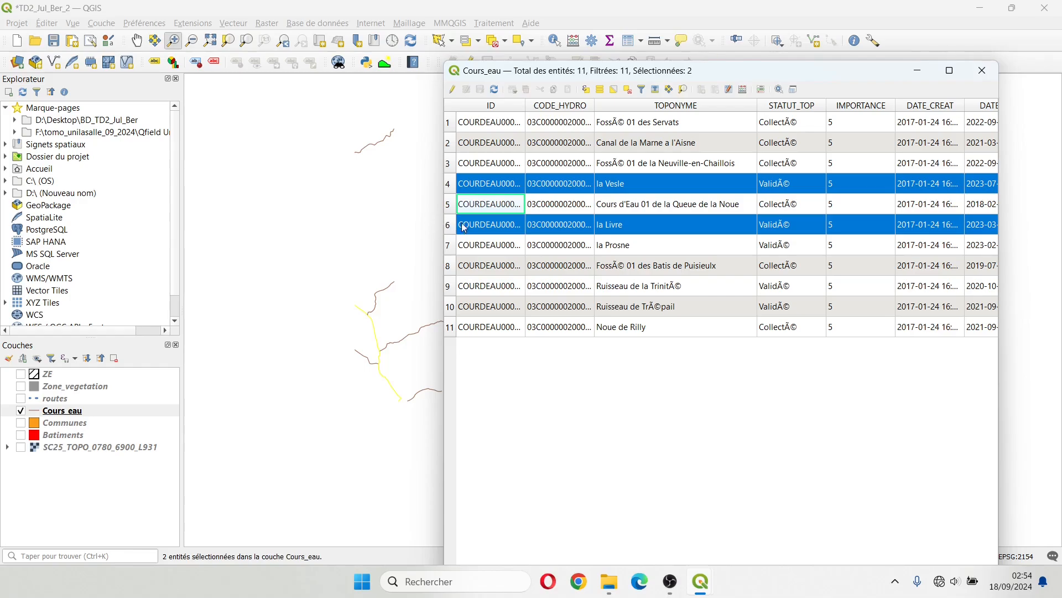
ctrl+click(451, 144)
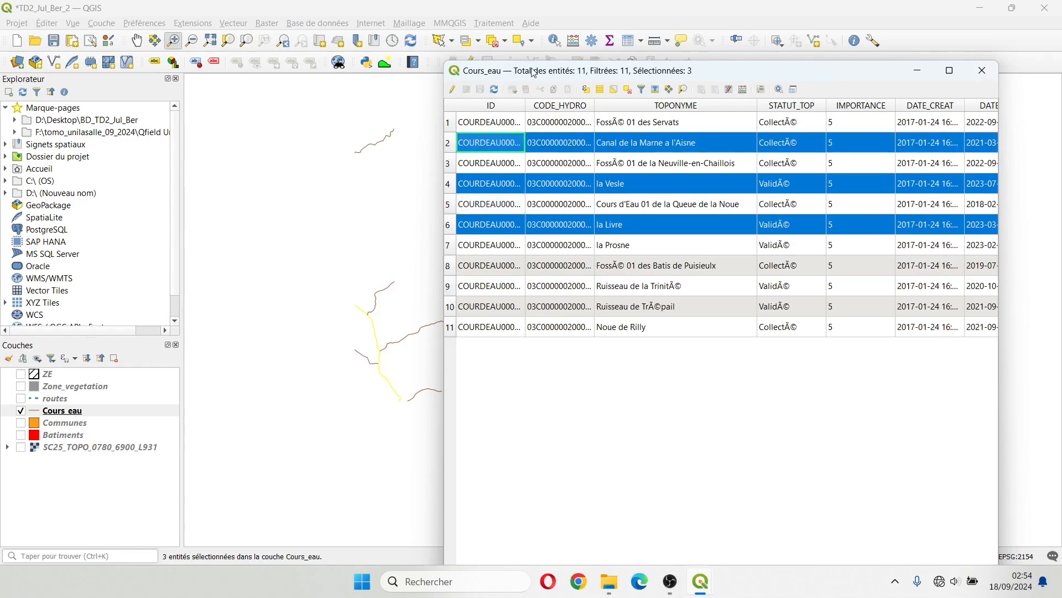
drag(534, 72, 764, 332)
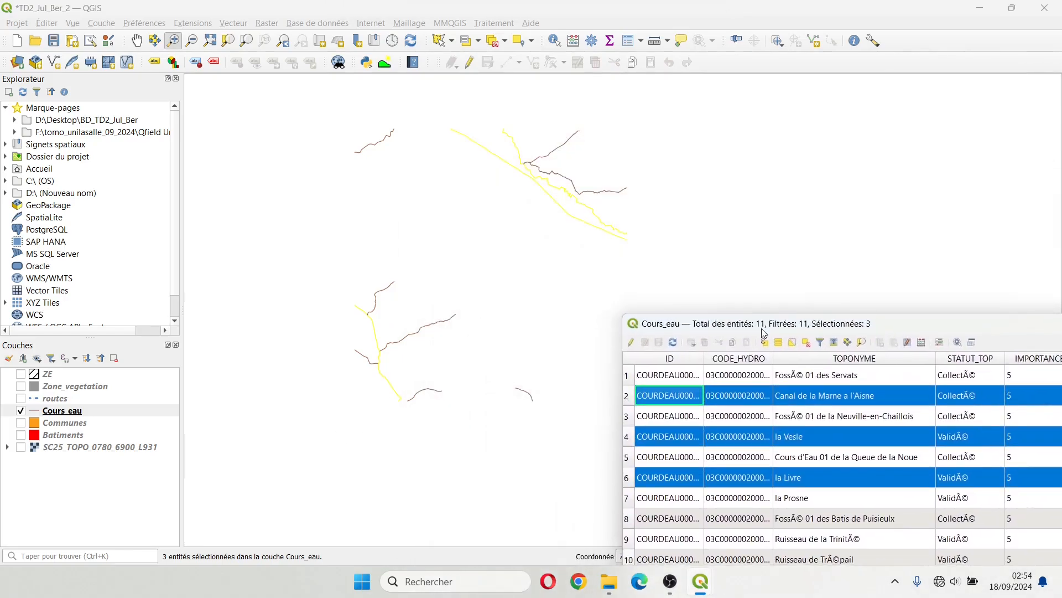
right_click(57, 410)
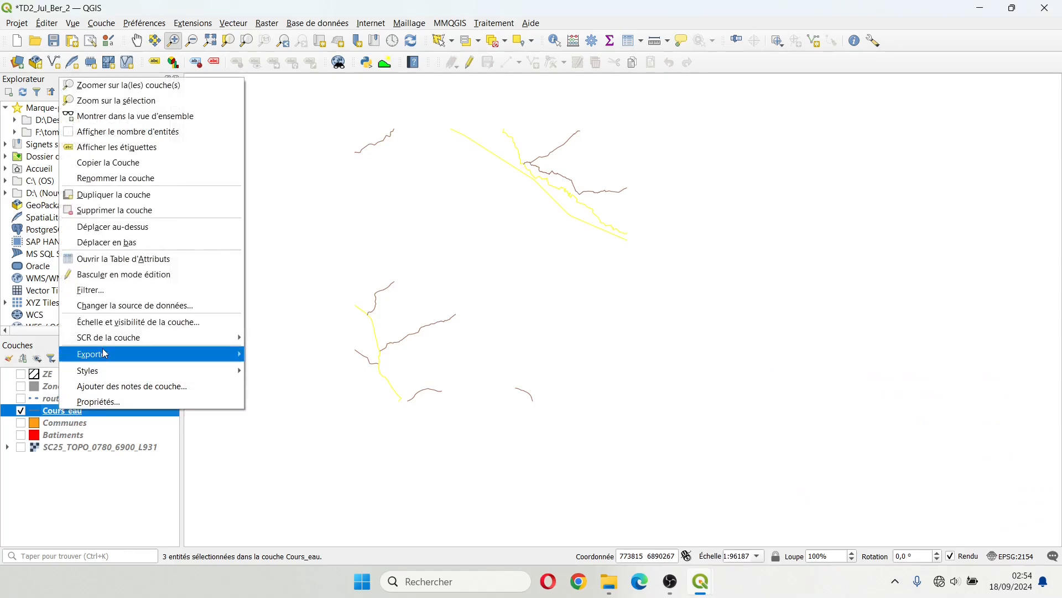
mouse_move(105, 353)
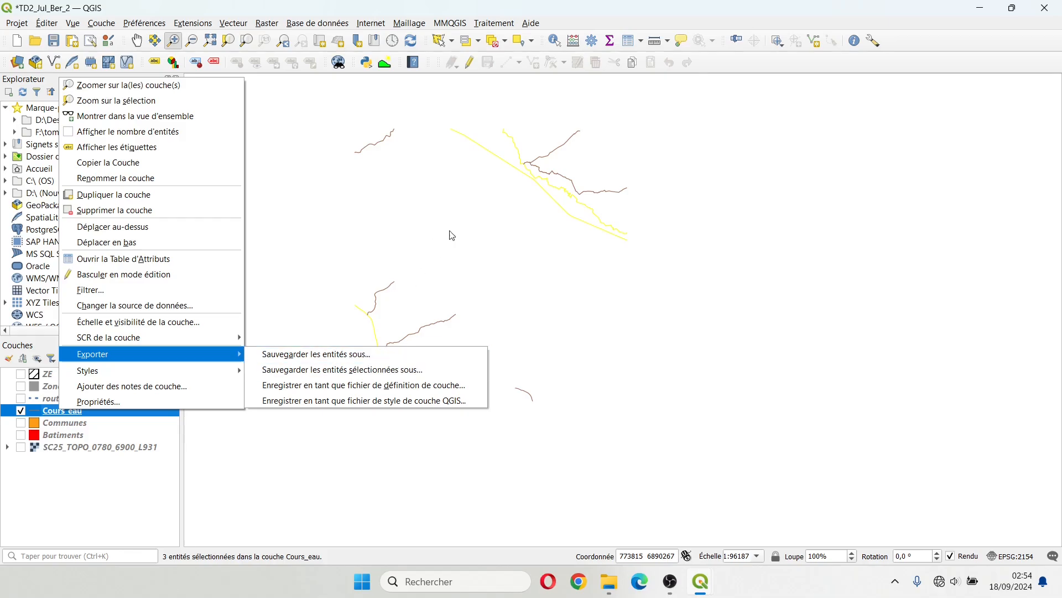
click(455, 6)
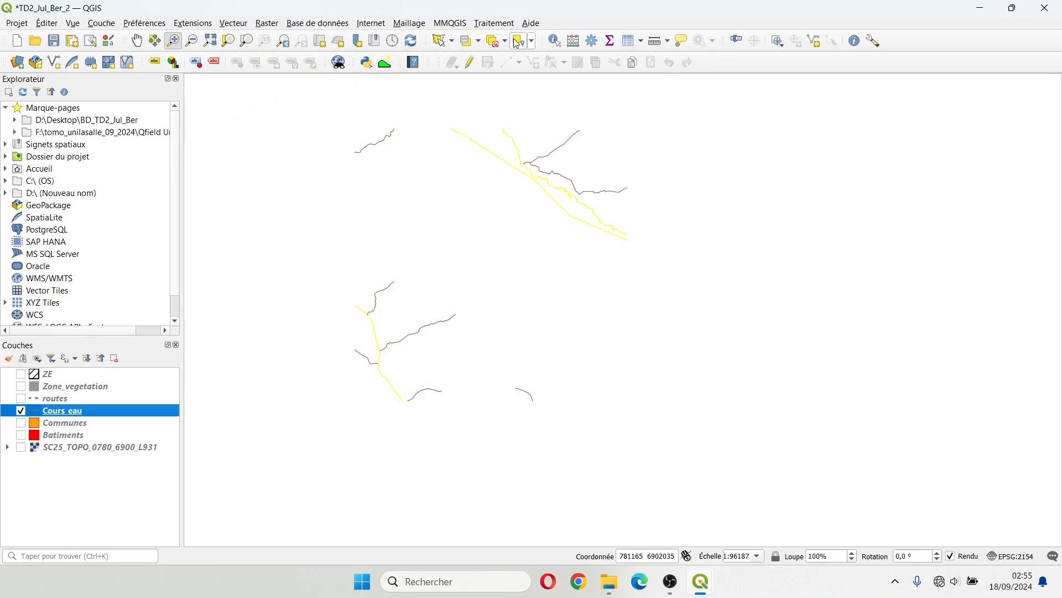
Step: Clear the feature selection and classify the Cours_eau layer with Catégorisé symbology on the TOPONYME field
click(478, 41)
click(491, 41)
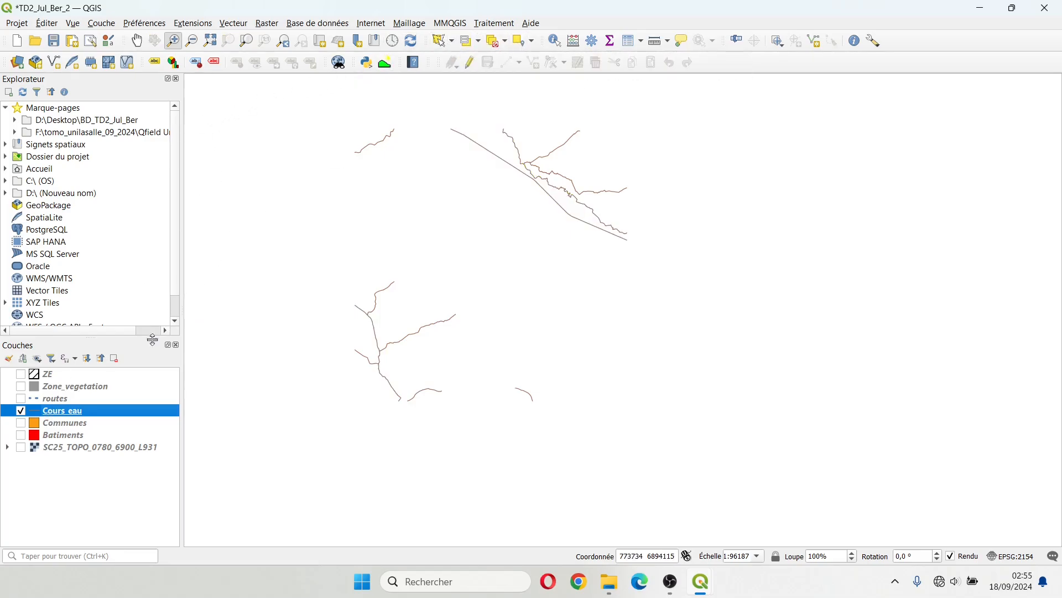
double_click(82, 415)
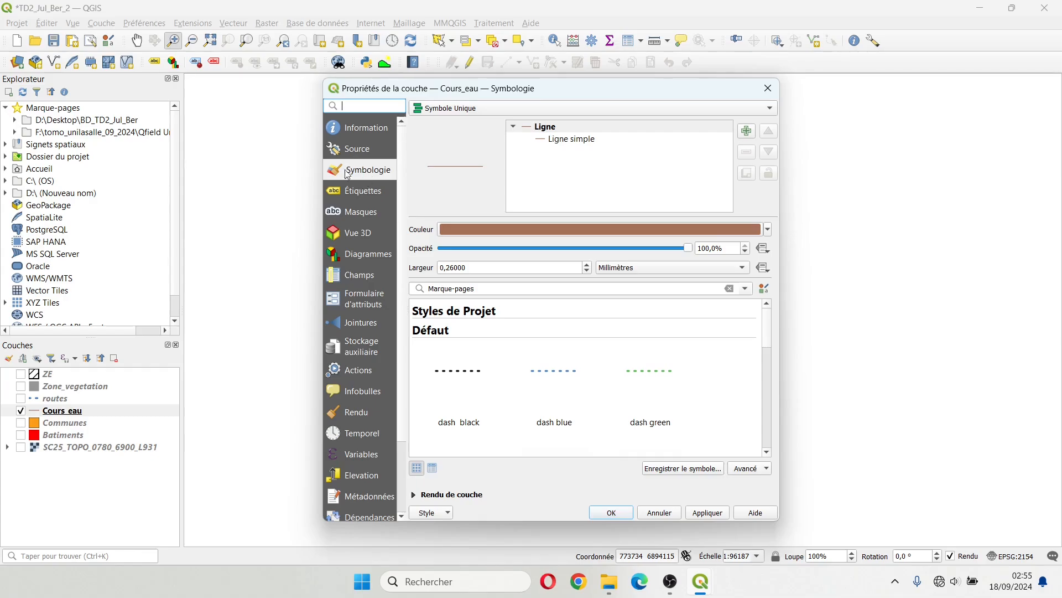
click(473, 109)
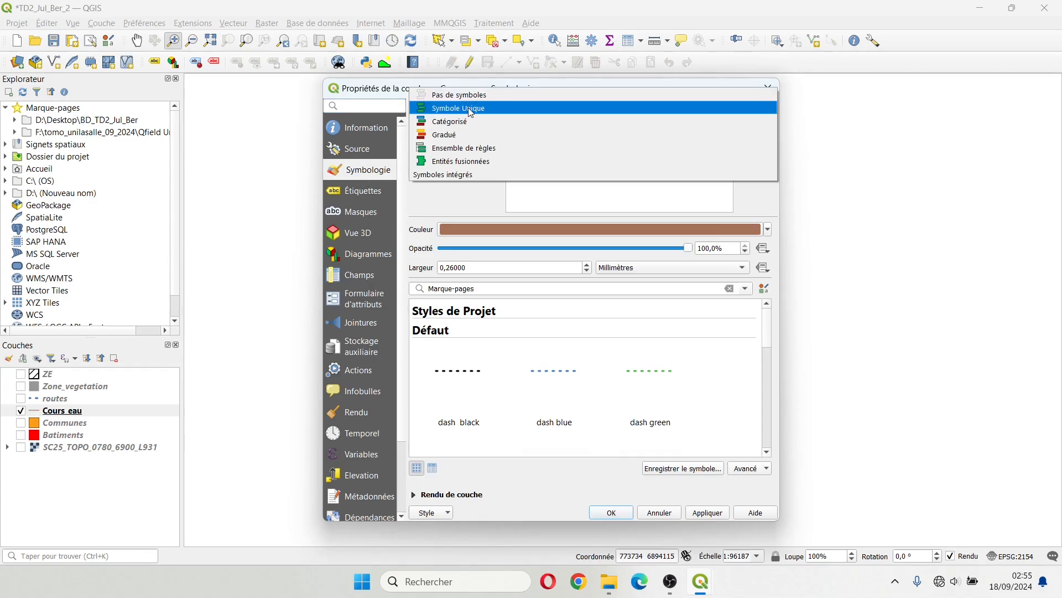
click(471, 121)
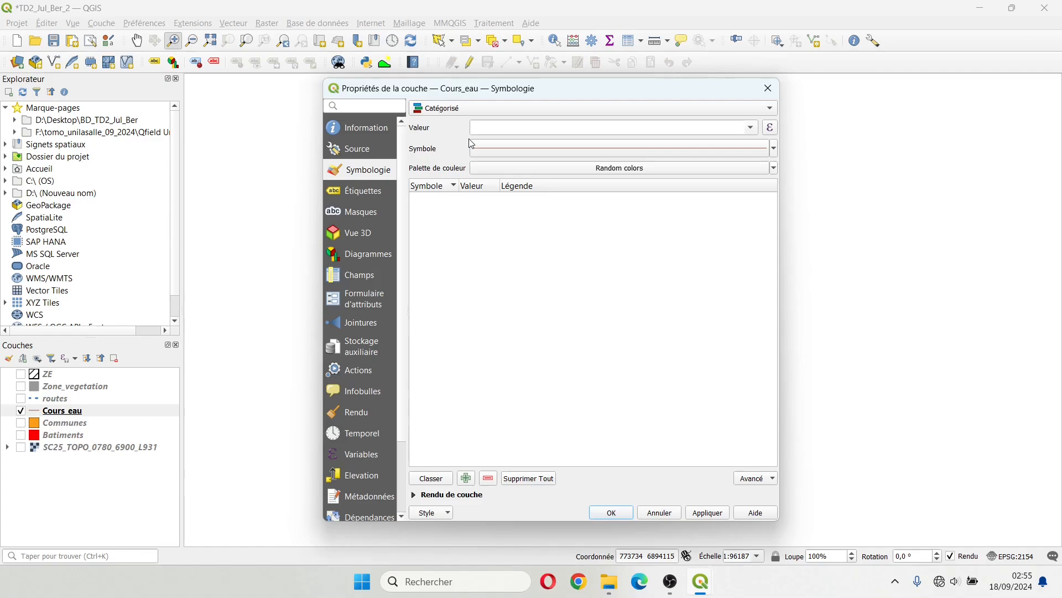
click(750, 128)
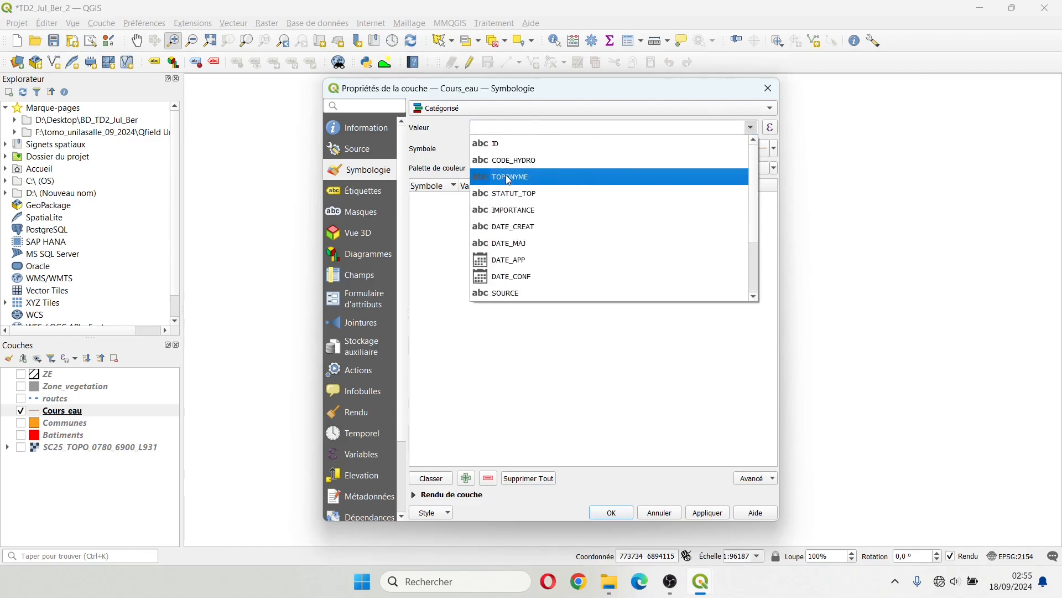
click(509, 178)
click(426, 476)
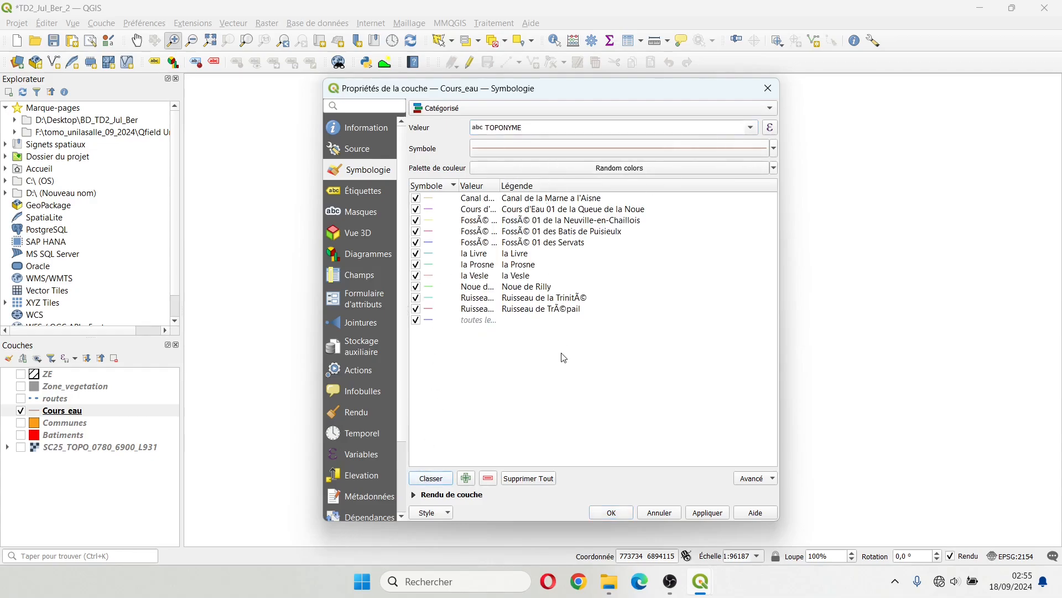
Step: Widen the Valeur column and remove all named categories except Canal de la Marne a l'Aisne, la Livre and la Vesle
drag(500, 186, 589, 191)
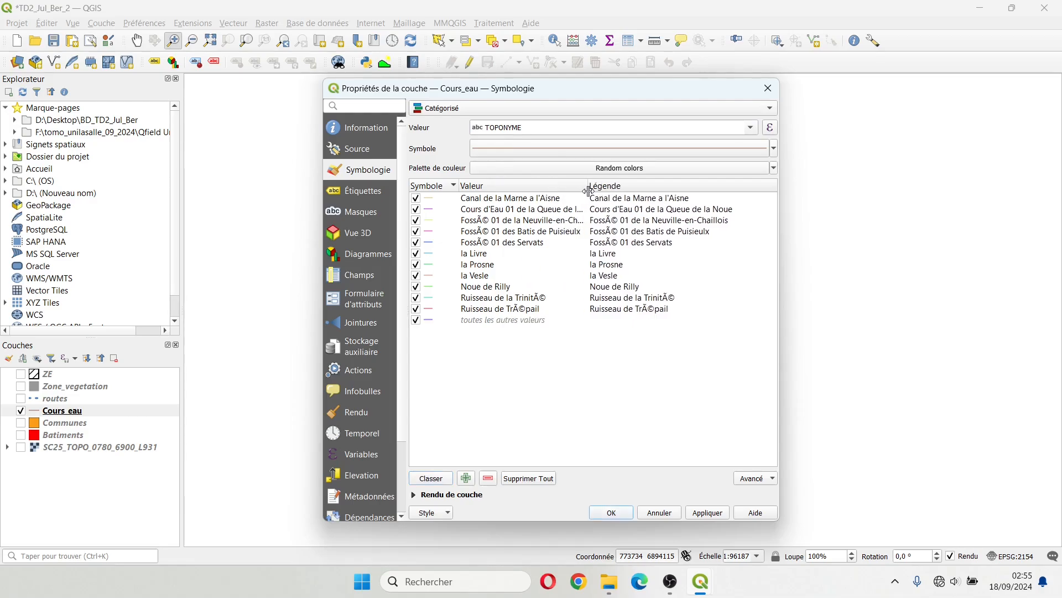
click(472, 202)
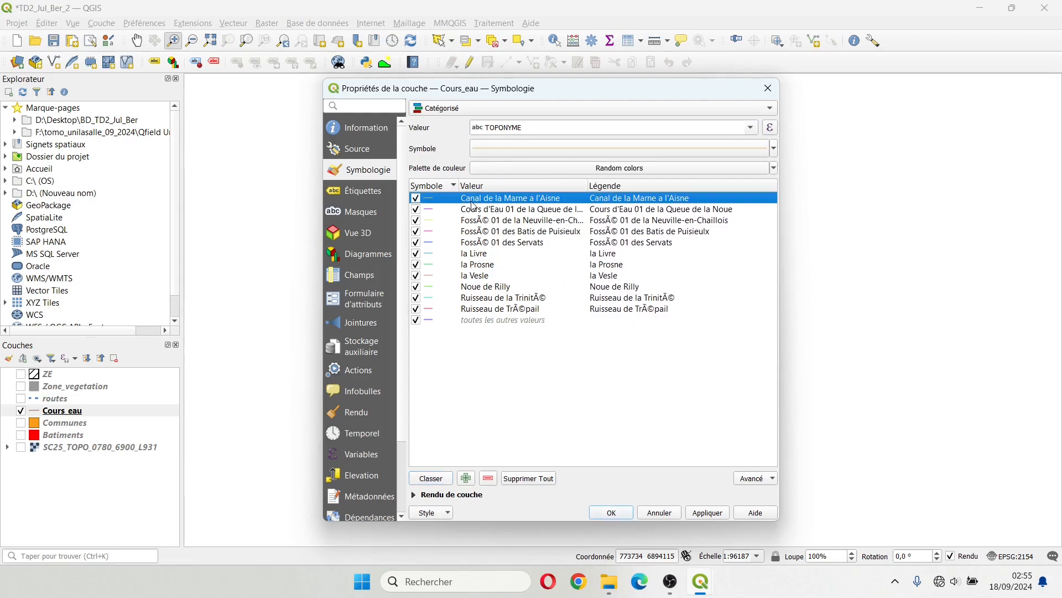
shift+click(472, 310)
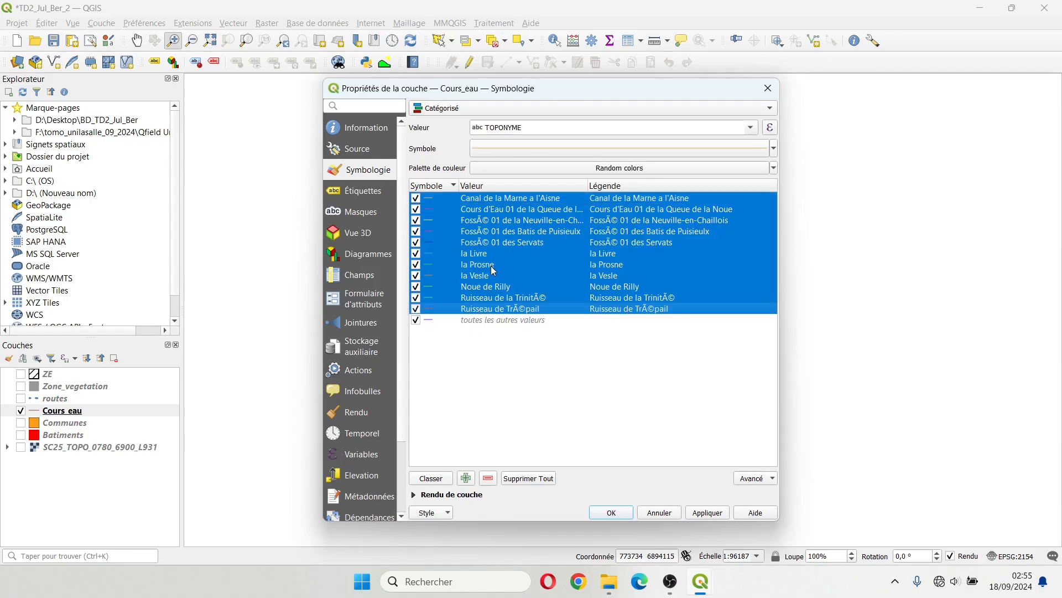
ctrl+click(481, 278)
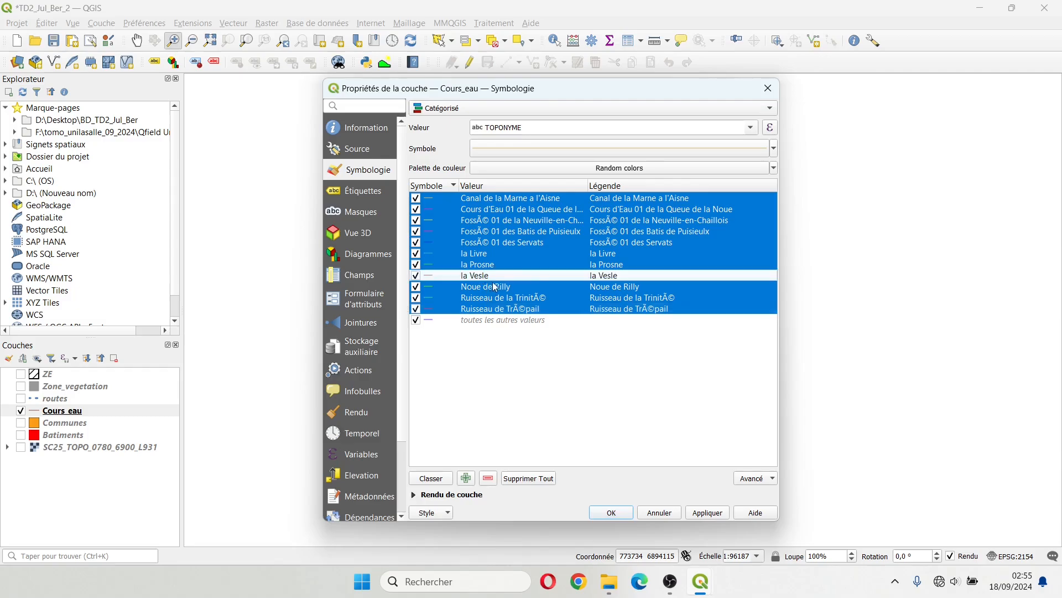
ctrl+click(486, 256)
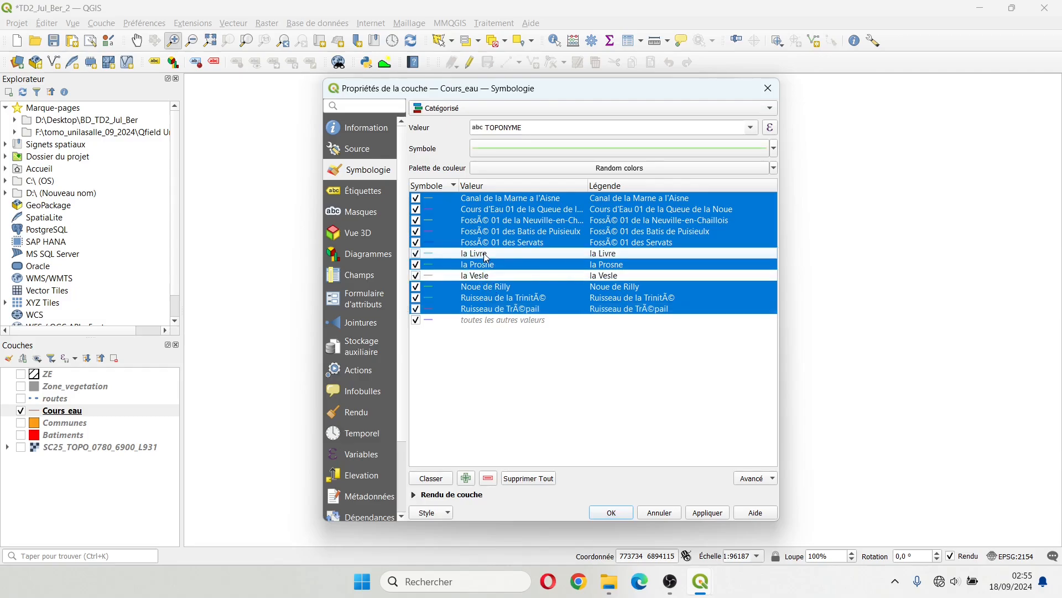
ctrl+click(511, 202)
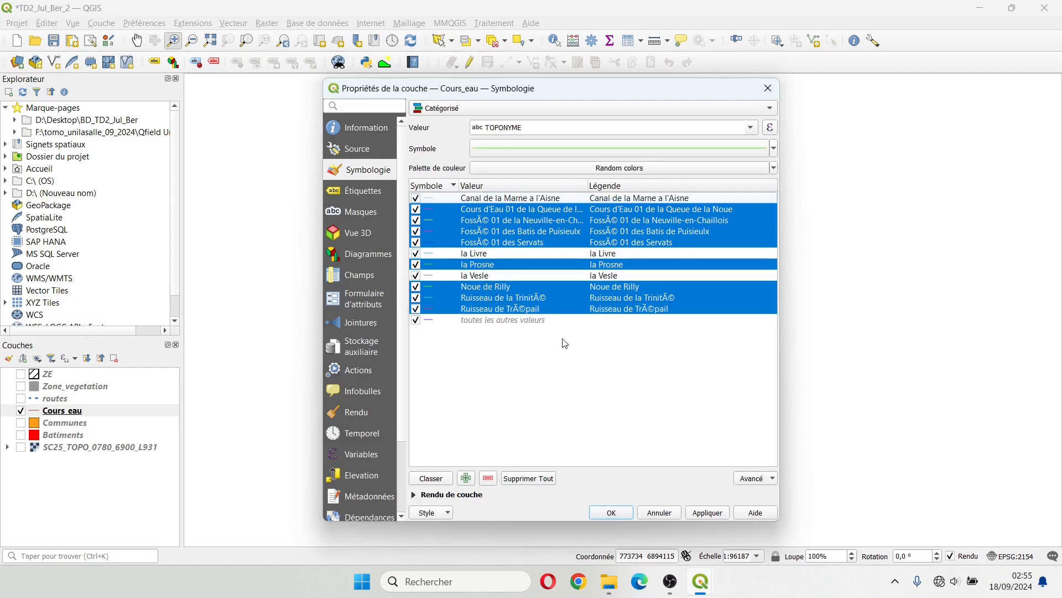
click(488, 478)
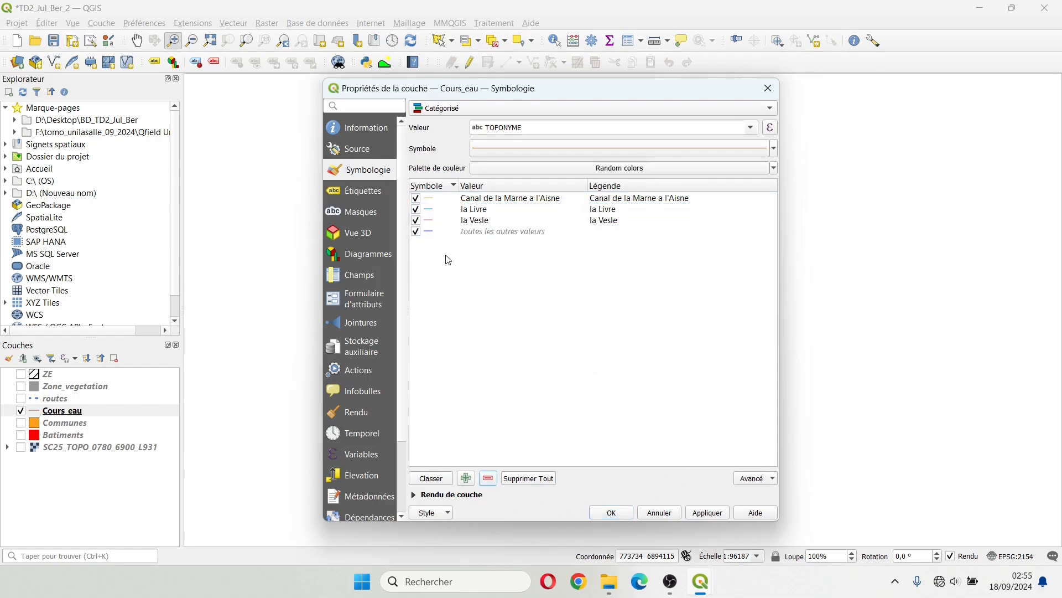
Step: Set the simple line width of the "toutes les autres valeurs" category to 0.86 mm and apply the symbology
click(417, 232)
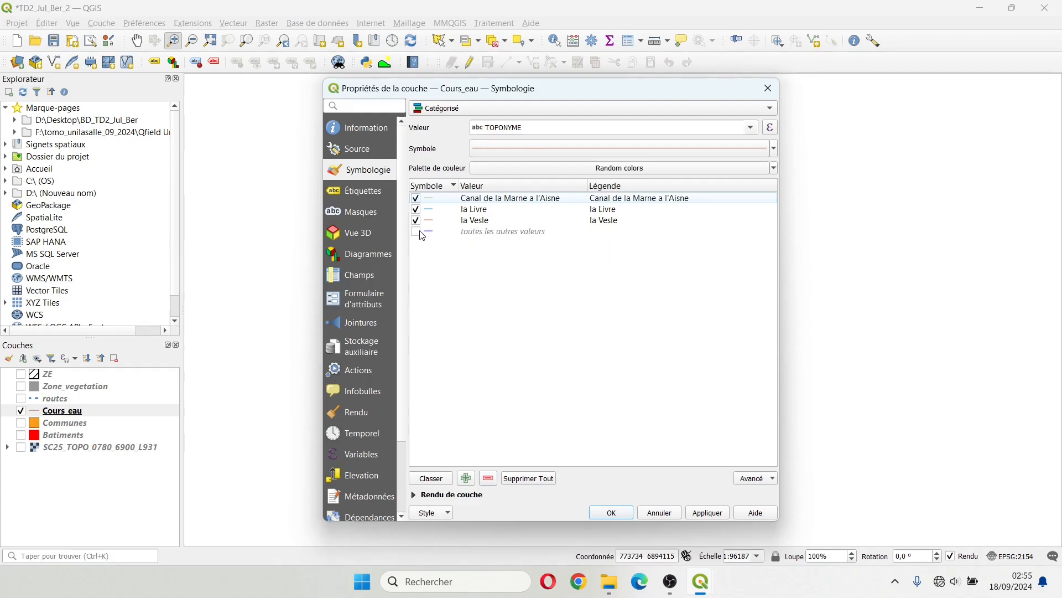
double_click(435, 237)
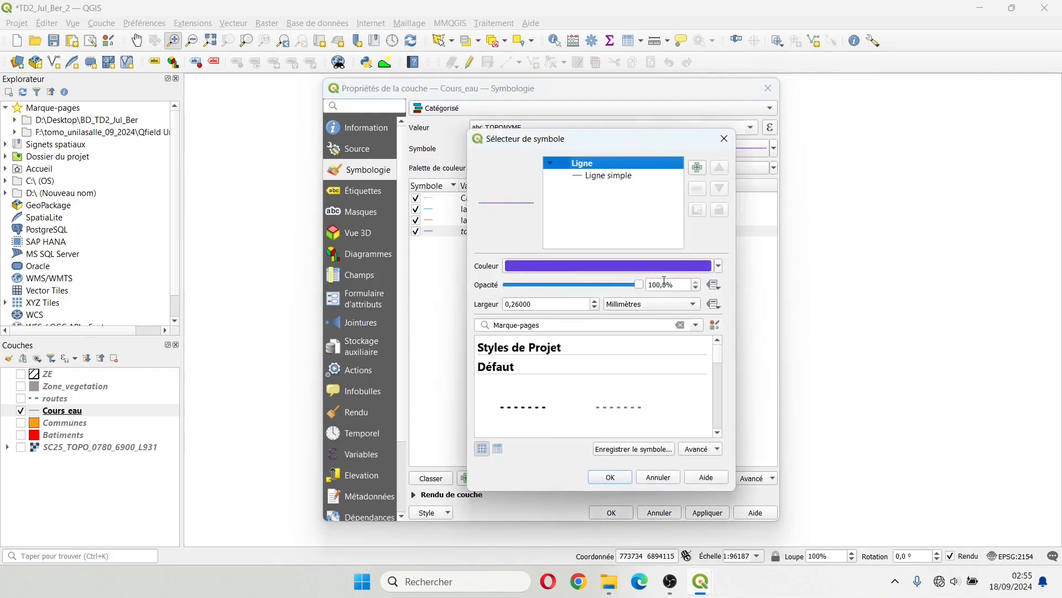
click(592, 176)
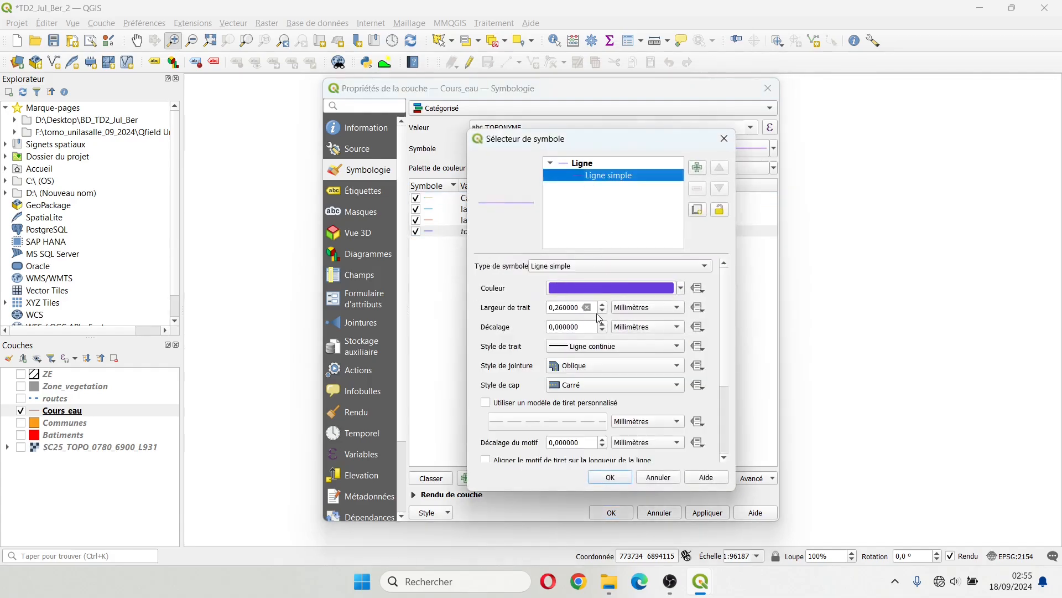
click(603, 305)
click(603, 304)
click(610, 477)
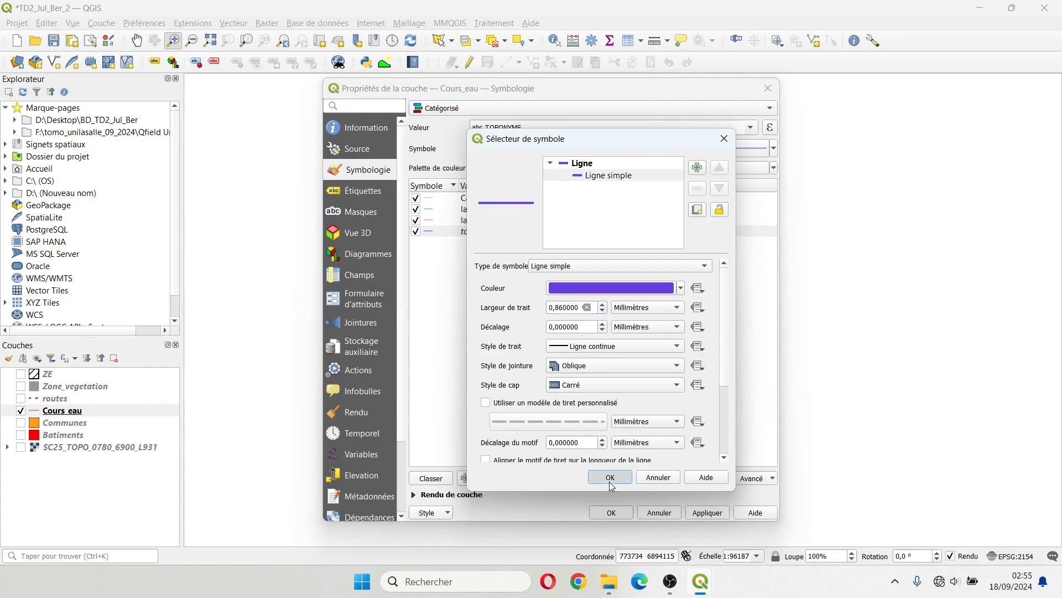
click(611, 512)
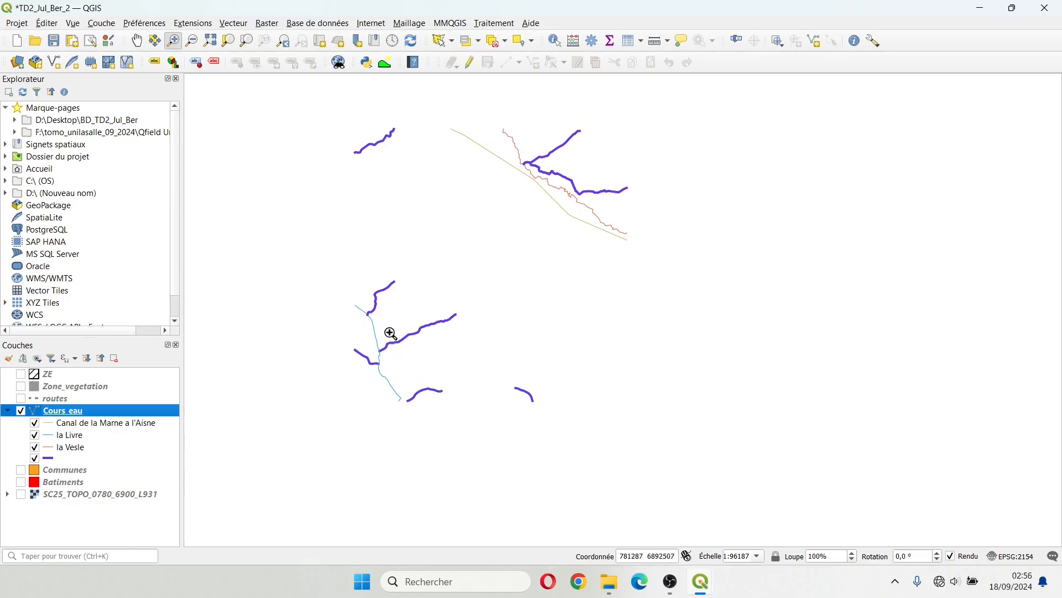
Step: Disable the "toutes les autres valeurs" category of the Cours_eau layer and apply the symbology
double_click(58, 414)
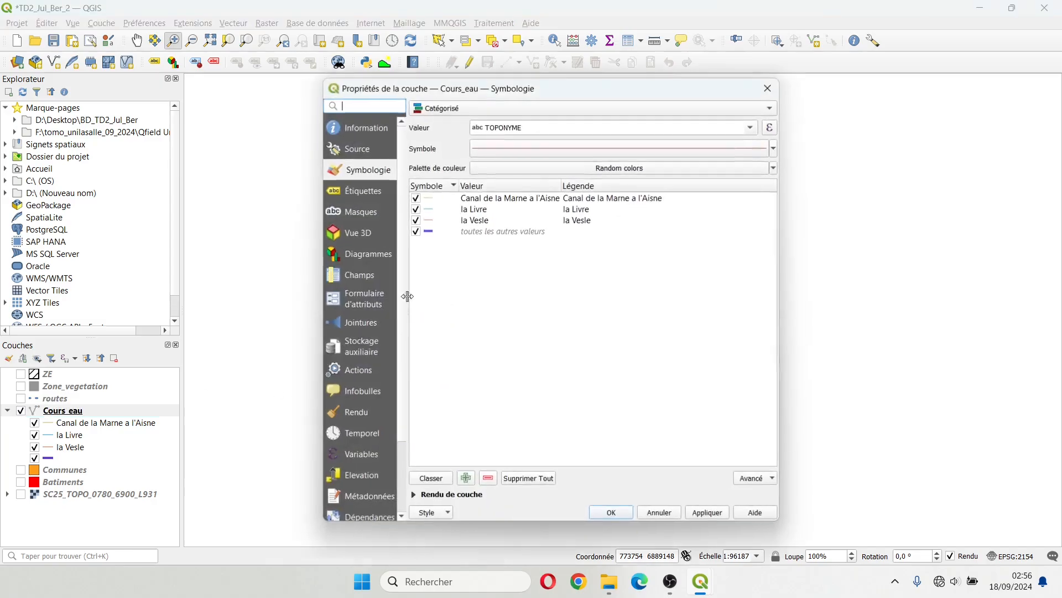
click(416, 231)
click(612, 512)
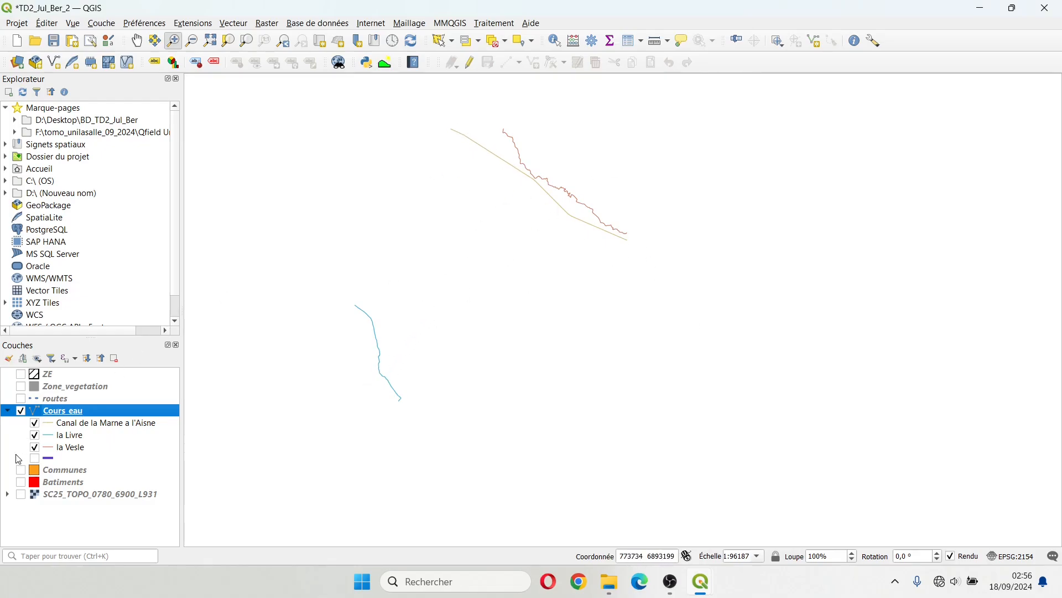
Step: Merge the la Livre and la Vesle categories of the Cours_eau layer into one
double_click(54, 411)
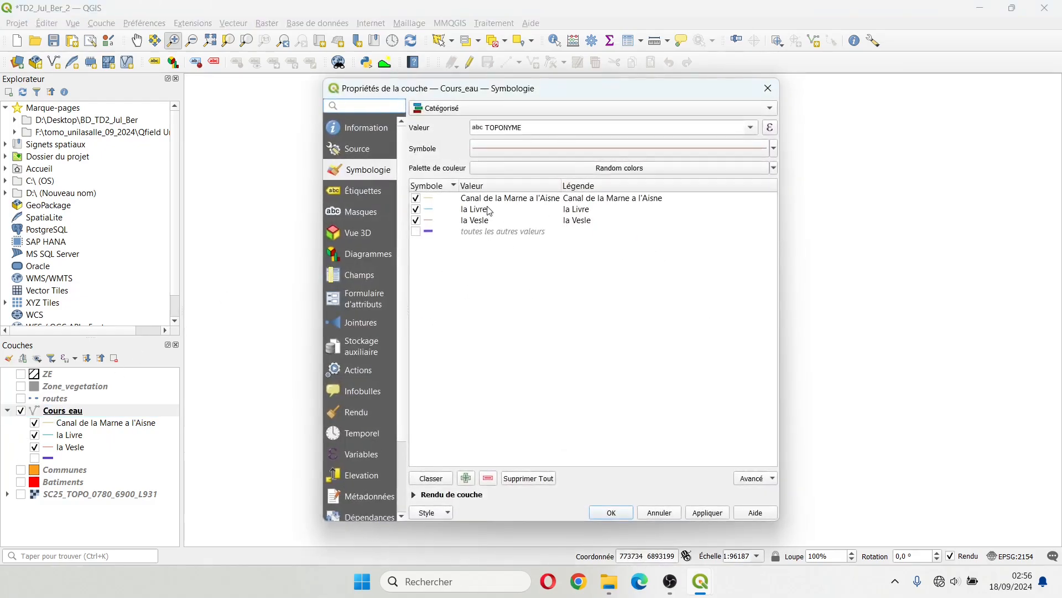
click(486, 213)
shift+click(487, 225)
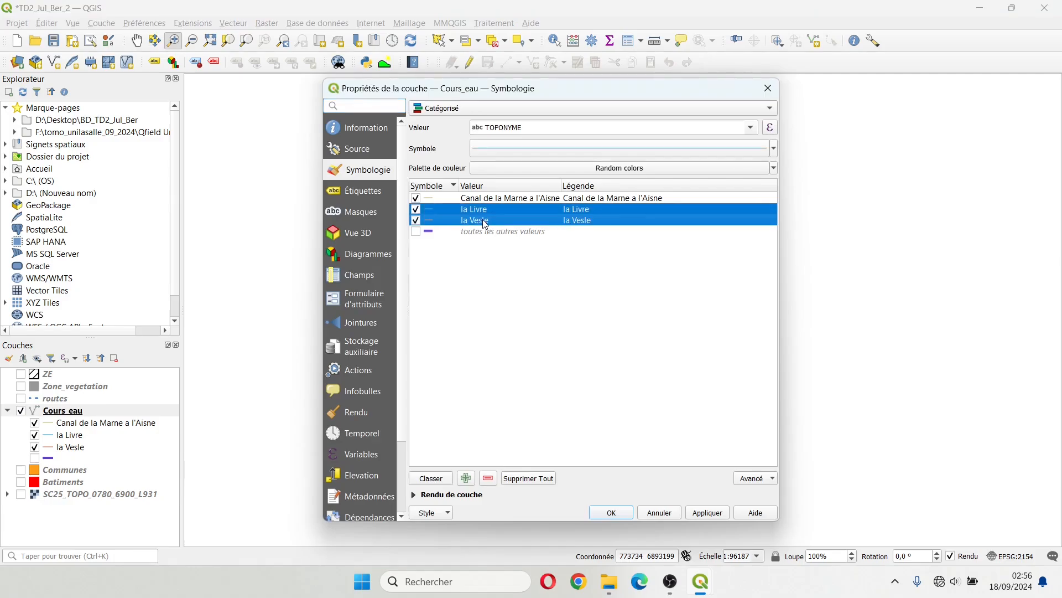
right_click(484, 219)
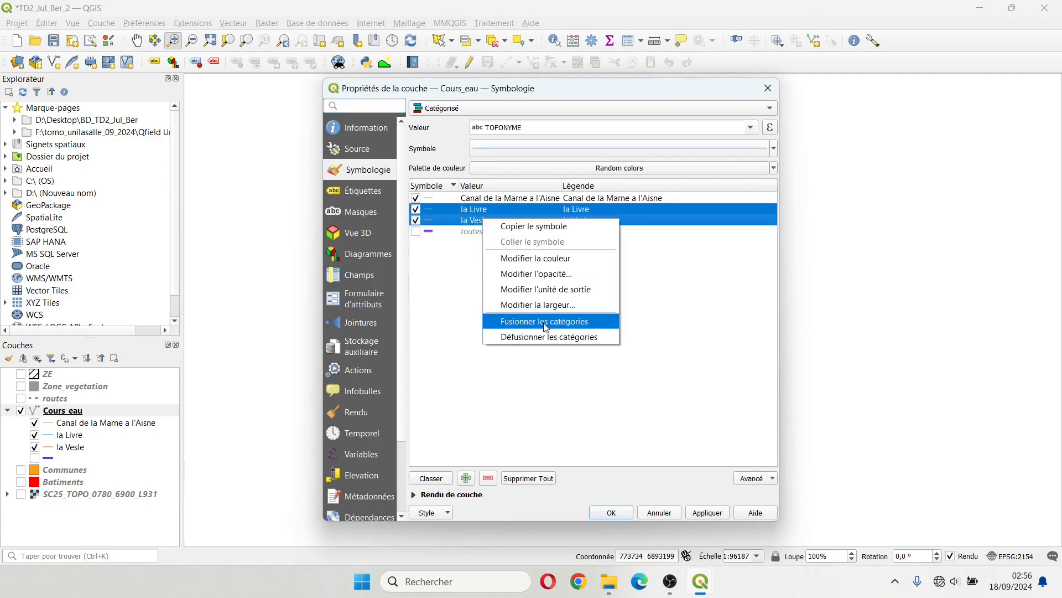
click(501, 231)
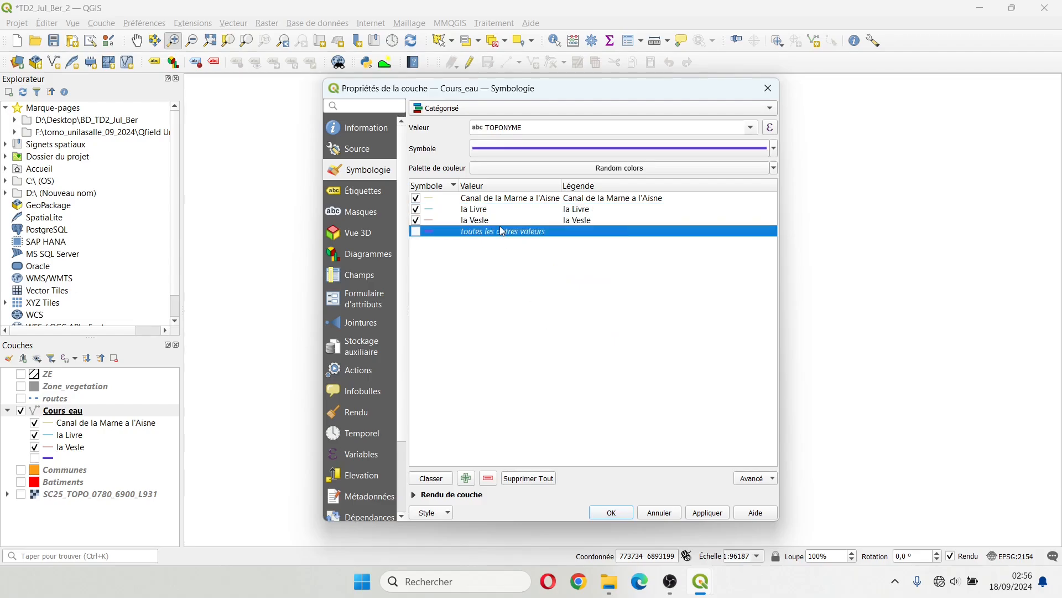
right_click(487, 218)
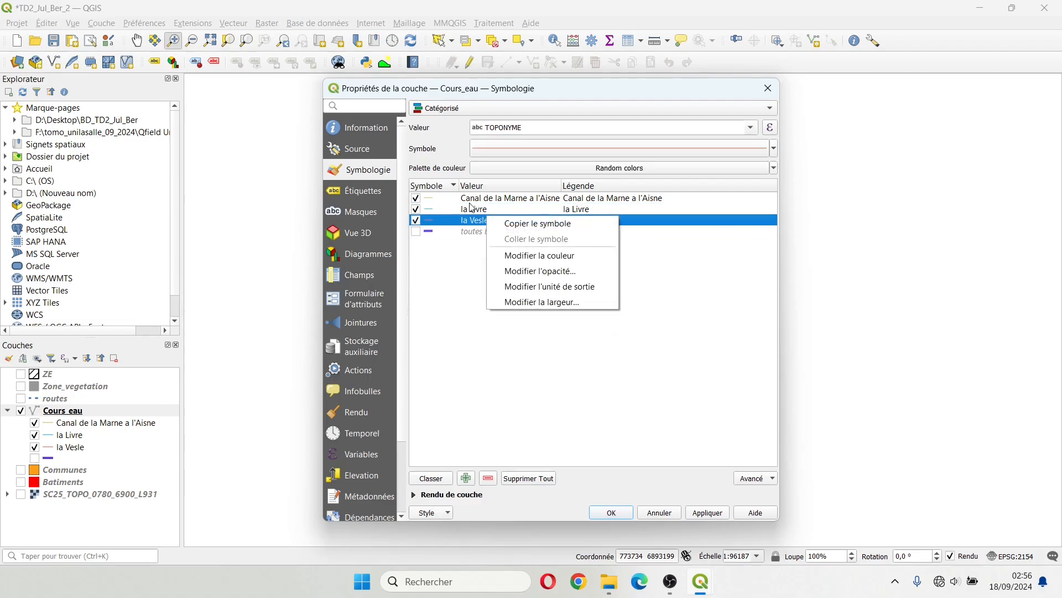
ctrl+click(470, 202)
click(469, 208)
ctrl+click(472, 215)
right_click(471, 215)
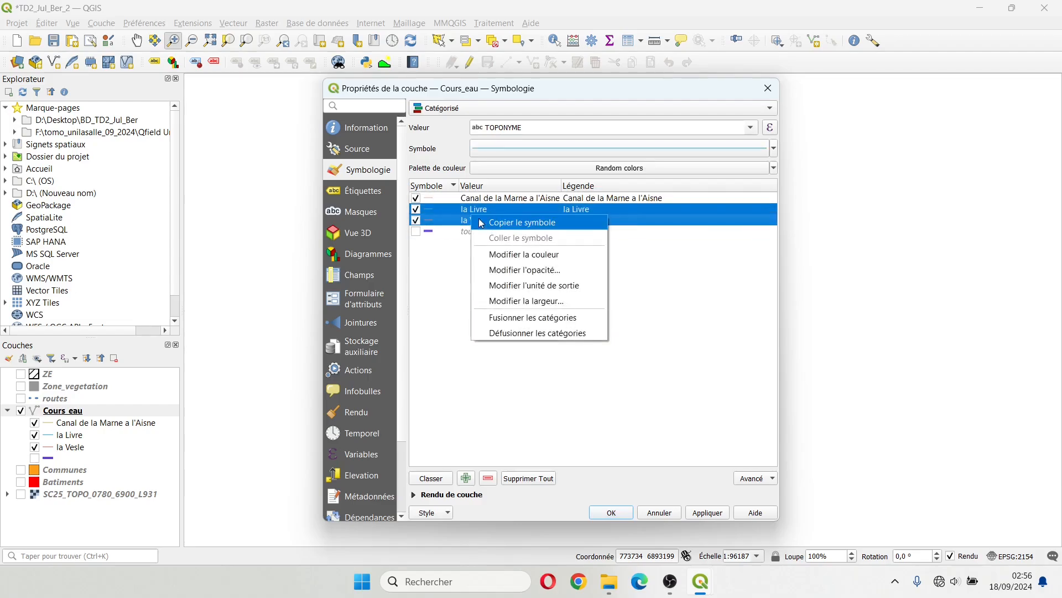
click(526, 317)
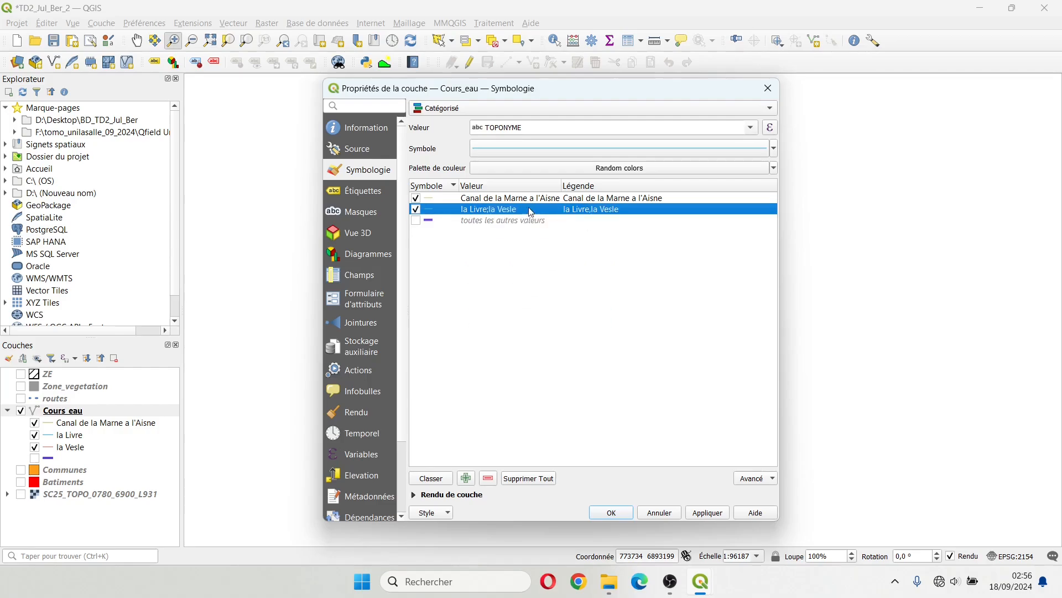
Step: Rename the merged category's legend to "Rivières" and shorten the Canal de la Marne a l'Aisne legend to "Canal"
double_click(612, 210)
text(Rivières)
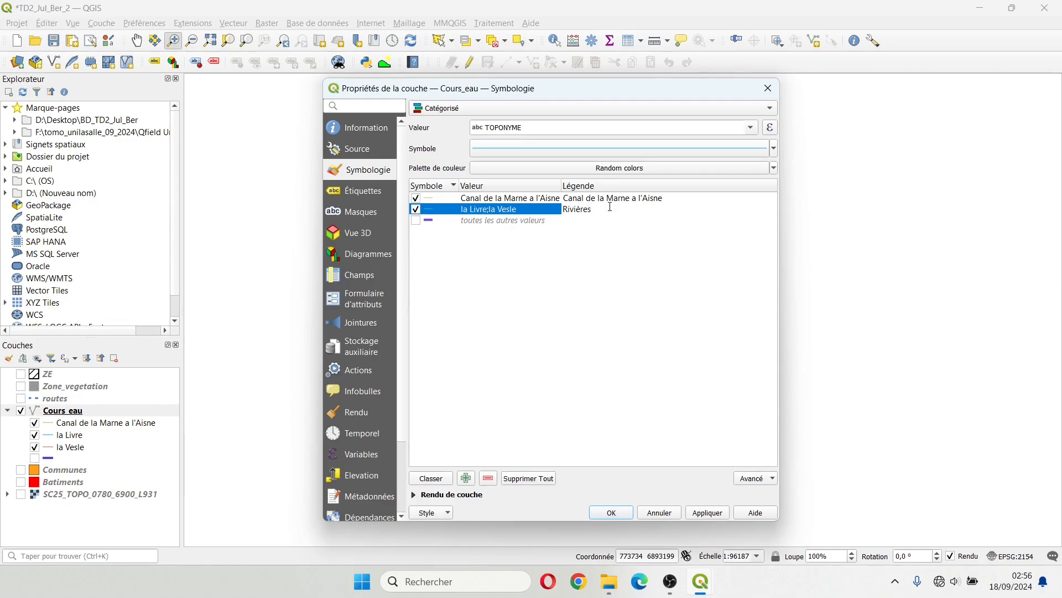
click(593, 200)
double_click(588, 198)
drag(586, 198, 776, 216)
key(BackSpace)
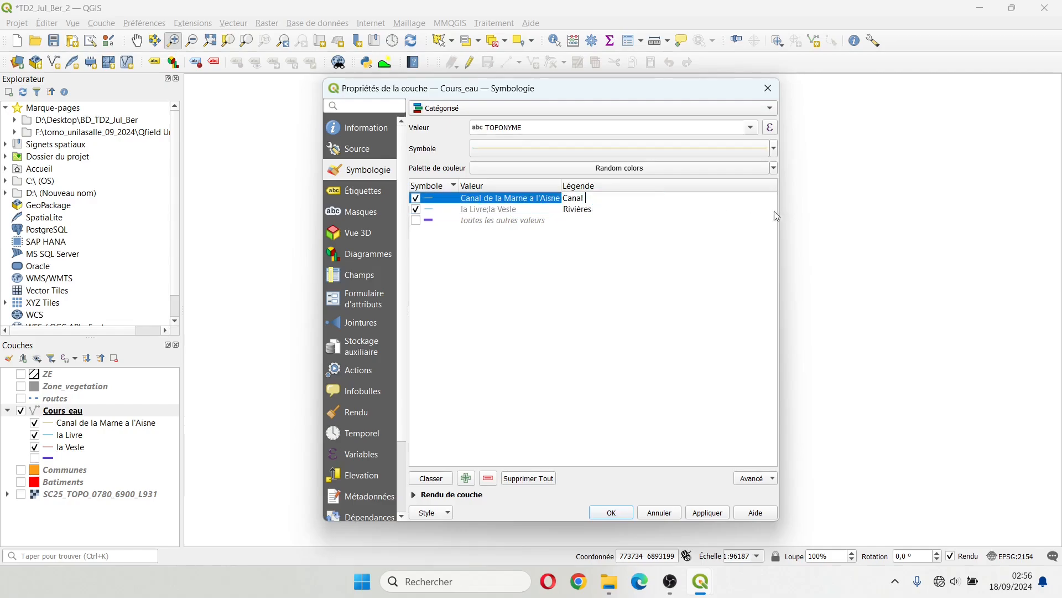
Step: Set the Canal category's simple line to dark blue with a stroke width of 0.66 mm
click(572, 259)
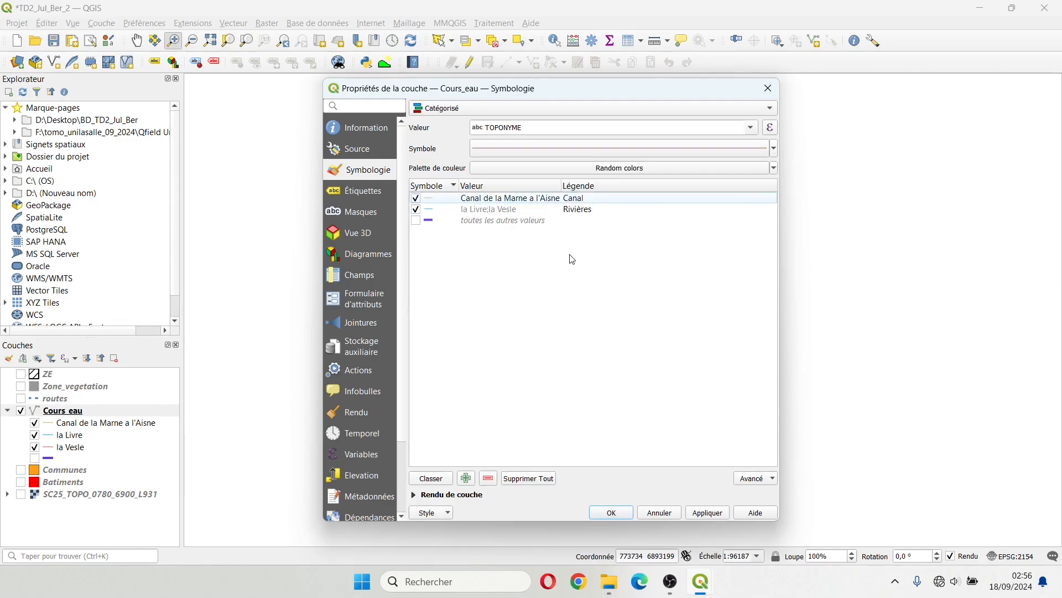
double_click(431, 199)
click(718, 266)
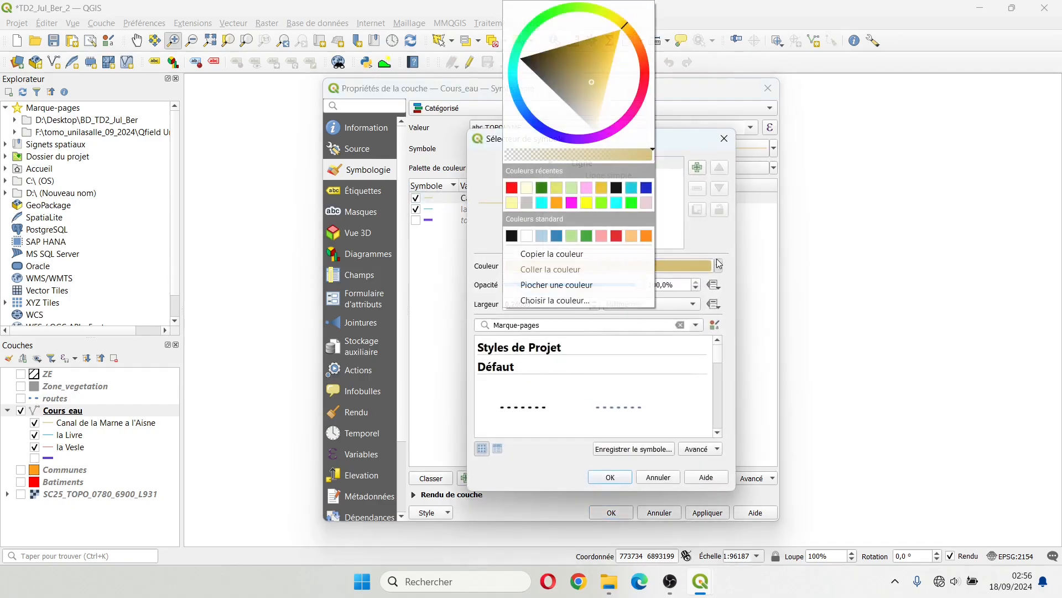
click(711, 219)
click(606, 176)
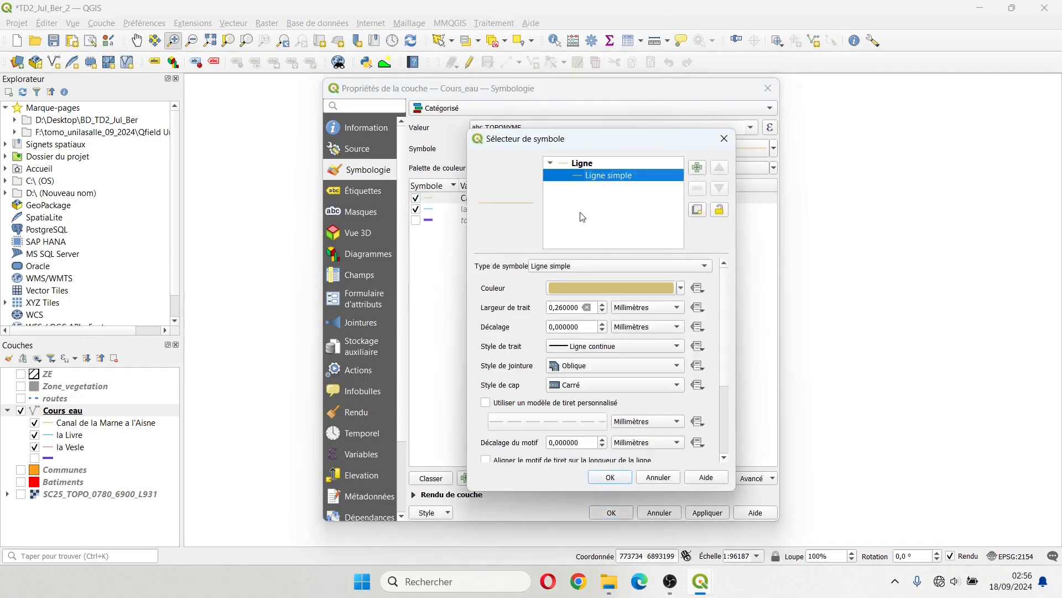
click(685, 287)
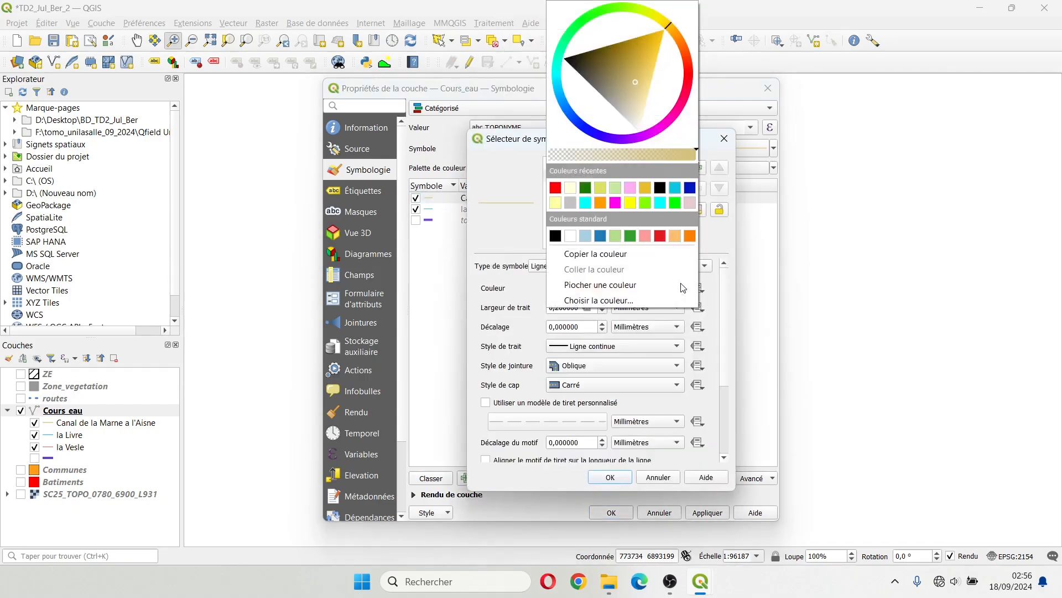
click(676, 189)
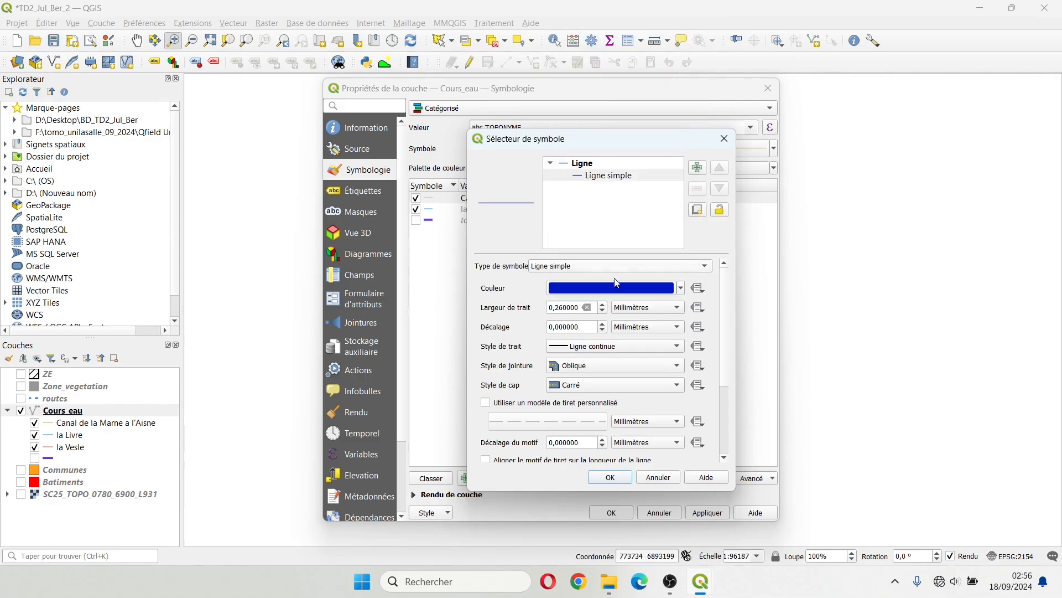
click(603, 304)
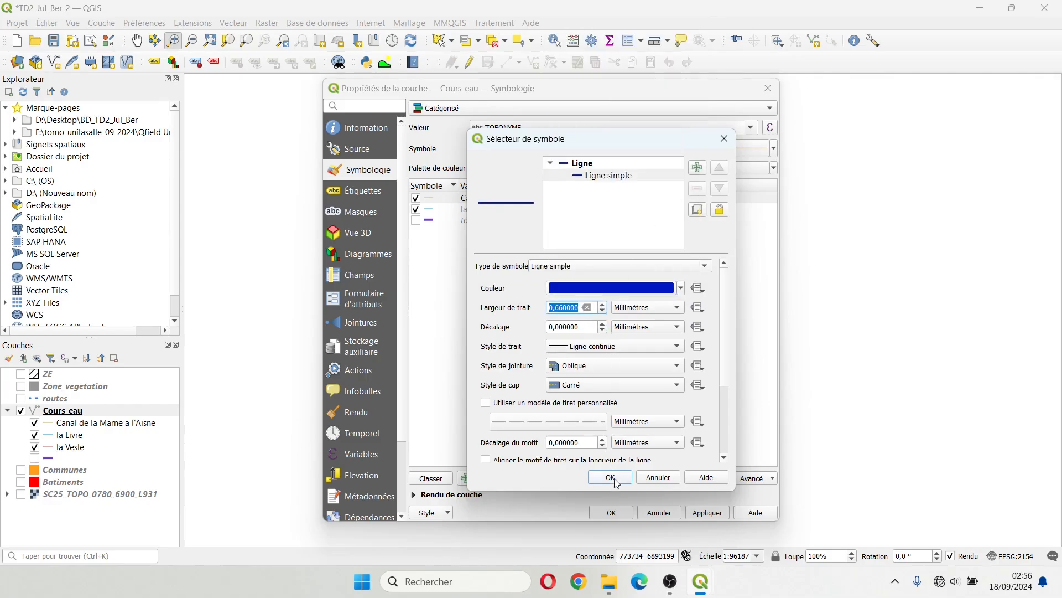
click(610, 477)
Step: Review the Rivières category's simple line settings, accept them and apply the Cours_eau symbology
double_click(431, 211)
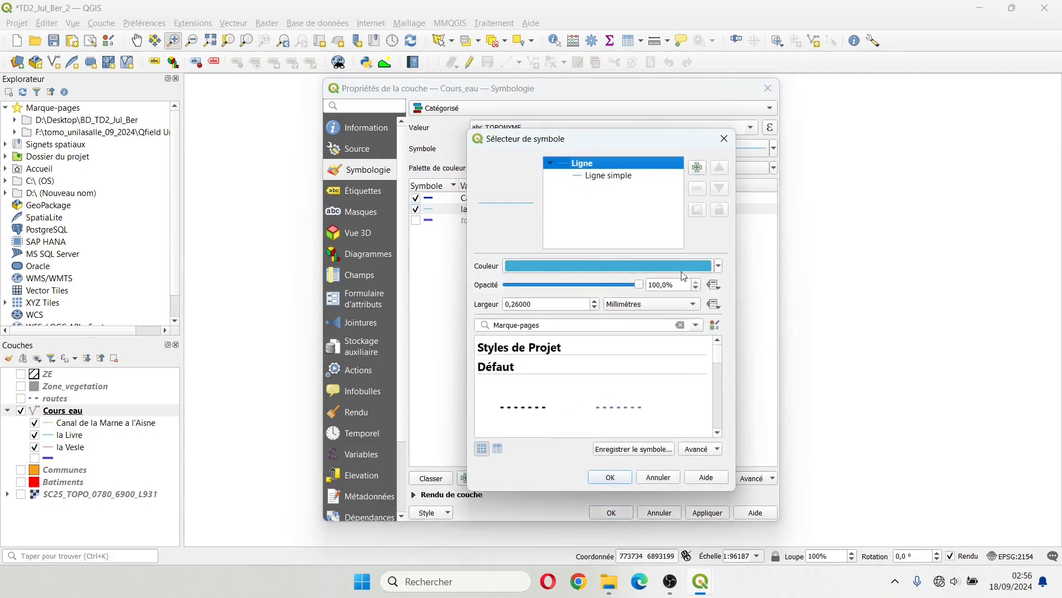
click(598, 175)
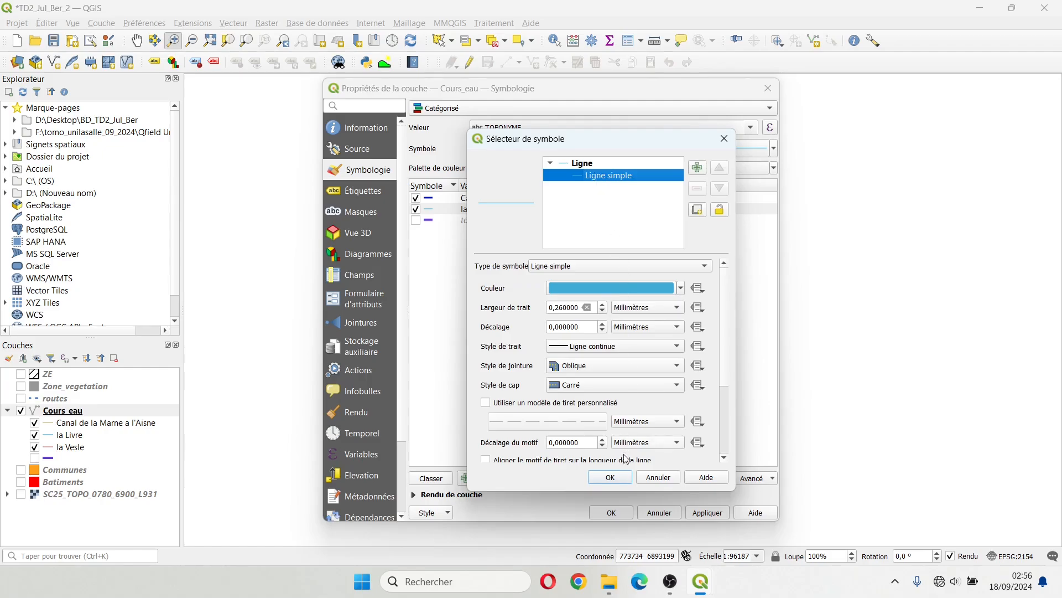
click(610, 477)
click(619, 515)
Step: Zoom the map to the full extent of the Cours_eau layer and activate the Pan tool
click(636, 323)
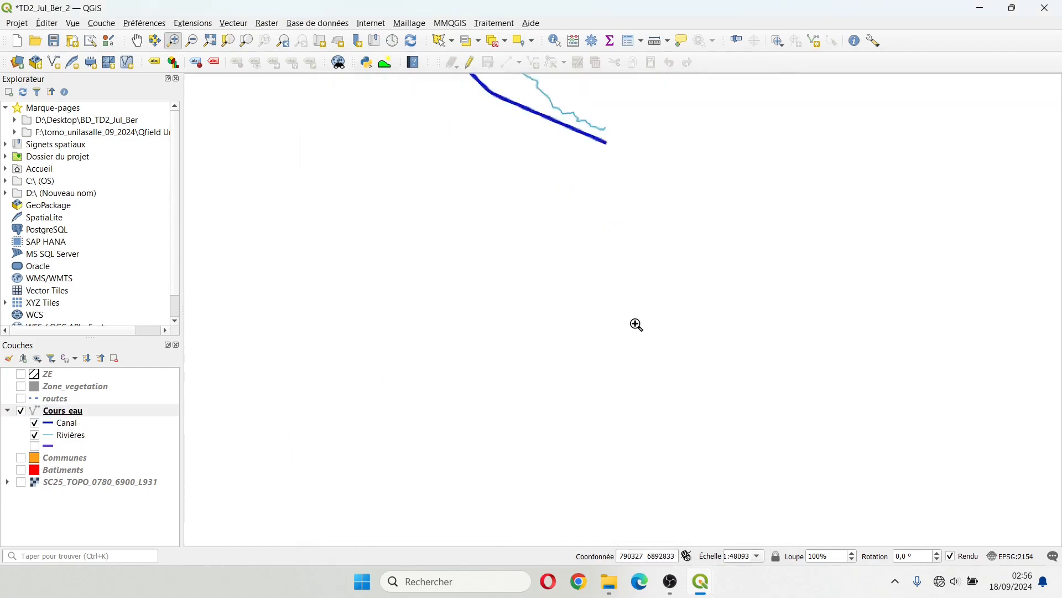
drag(514, 244, 635, 429)
drag(439, 334, 434, 330)
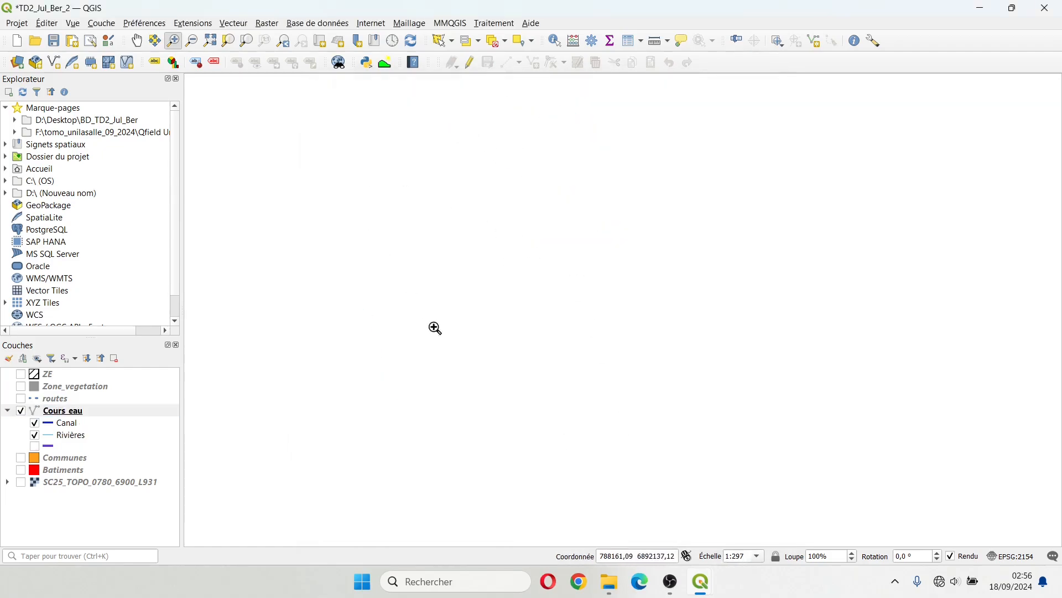
right_click(64, 402)
right_click(54, 411)
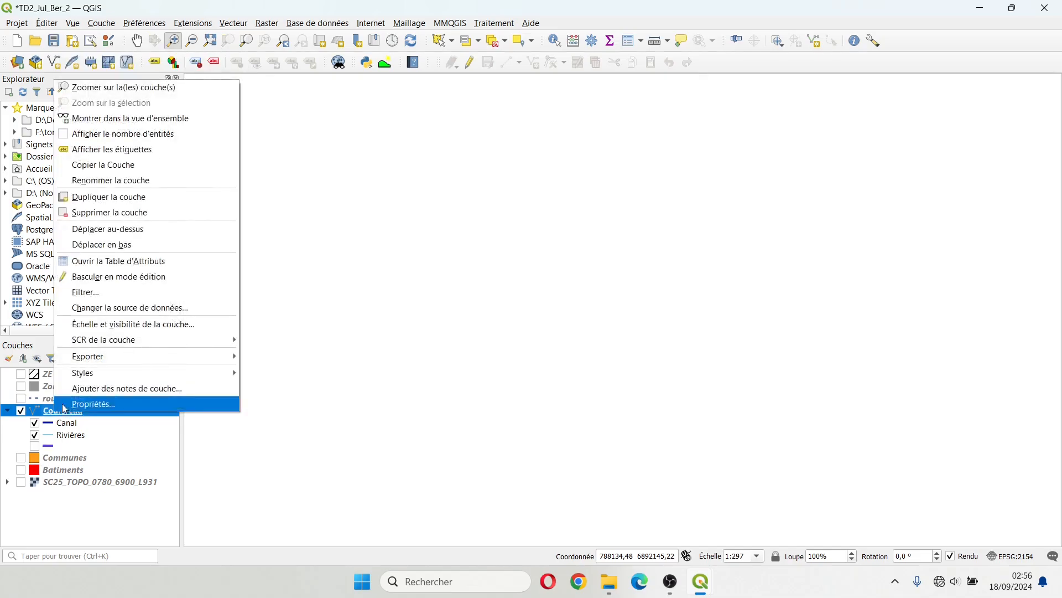
click(106, 91)
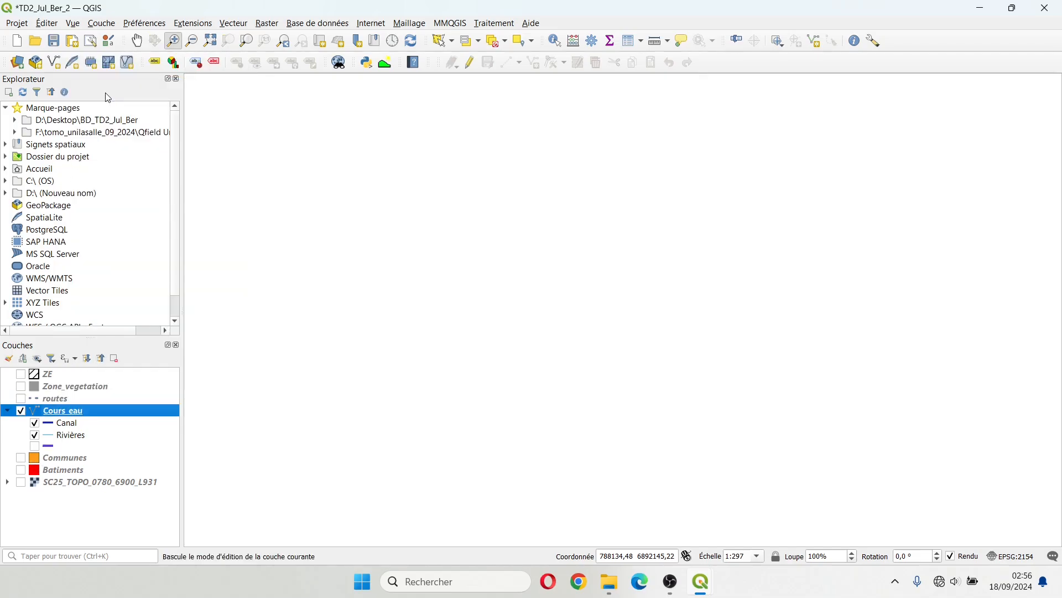
click(137, 40)
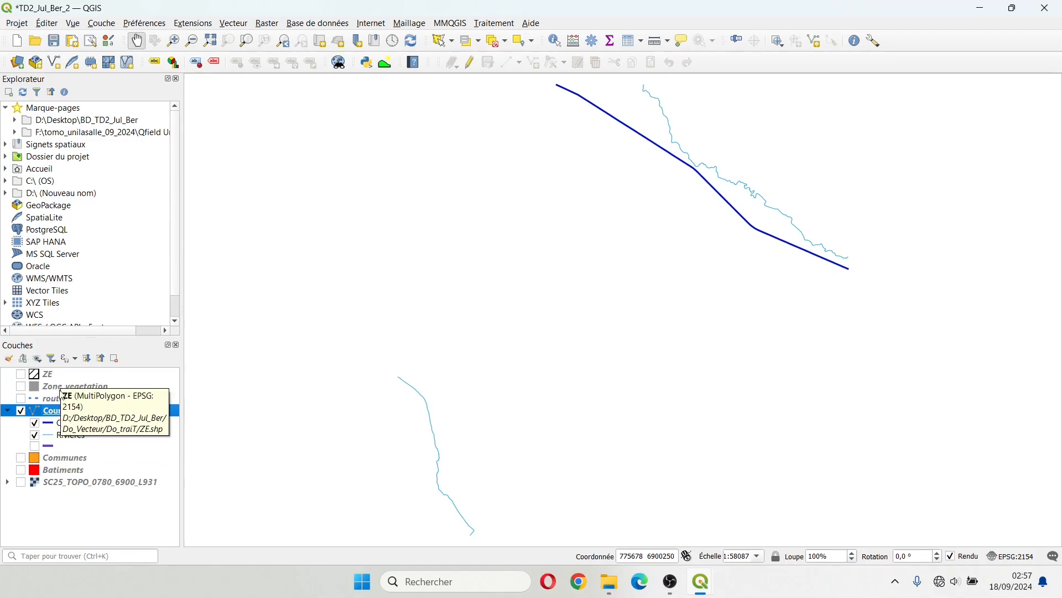
Step: Enable simple labels (Étiquettes simples) on the Cours_eau layer and apply them to the map
double_click(59, 410)
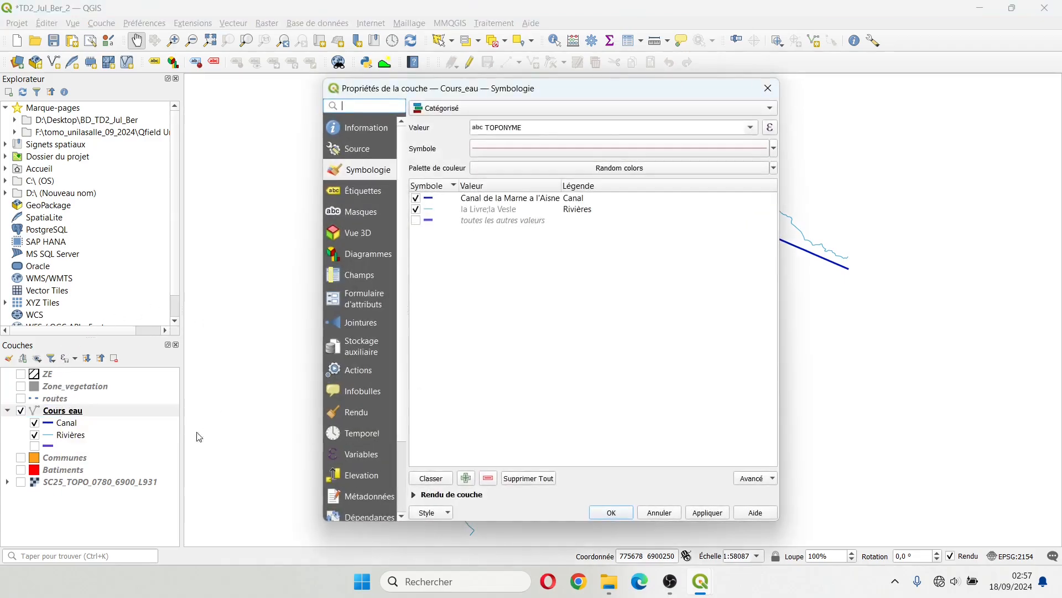
click(361, 191)
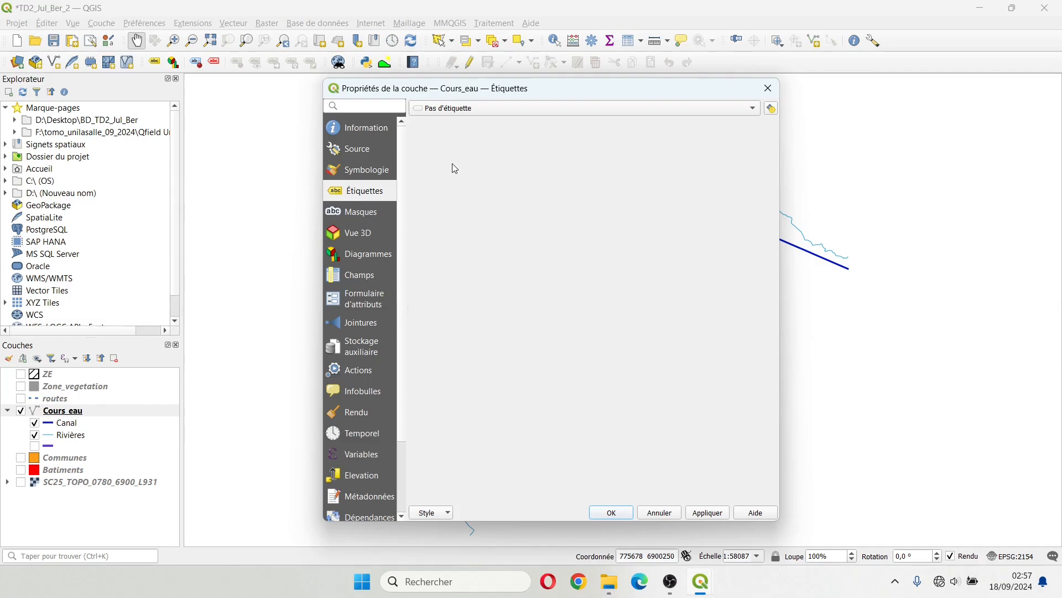
drag(503, 93, 588, 104)
click(576, 118)
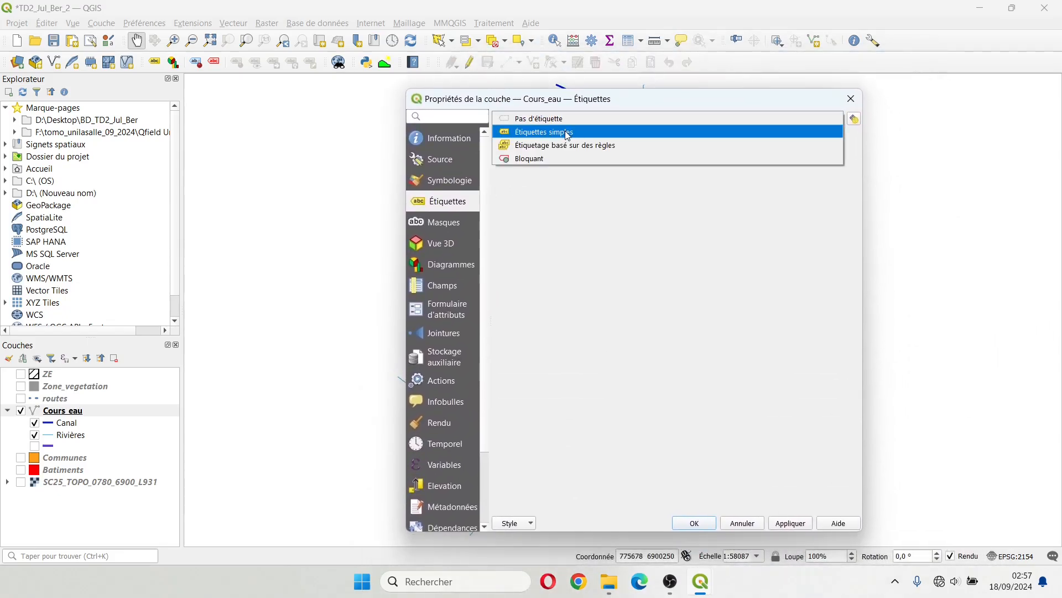
click(573, 130)
click(694, 523)
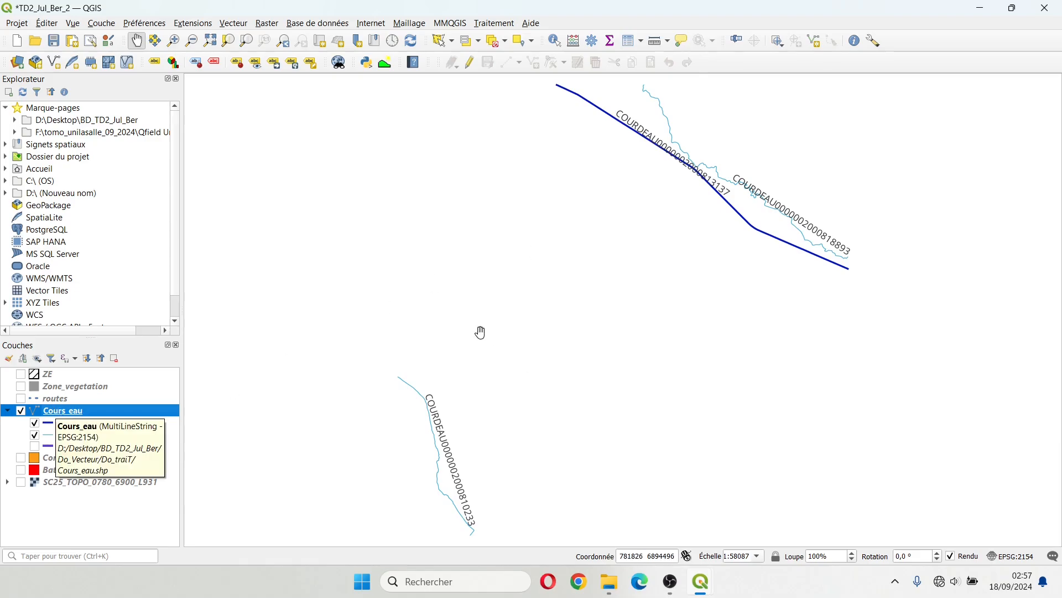
Step: Switch the Cours_eau labels to rule-based labeling (Étiquetage basé sur des règles) and remove the existing unfiltered rule
double_click(79, 405)
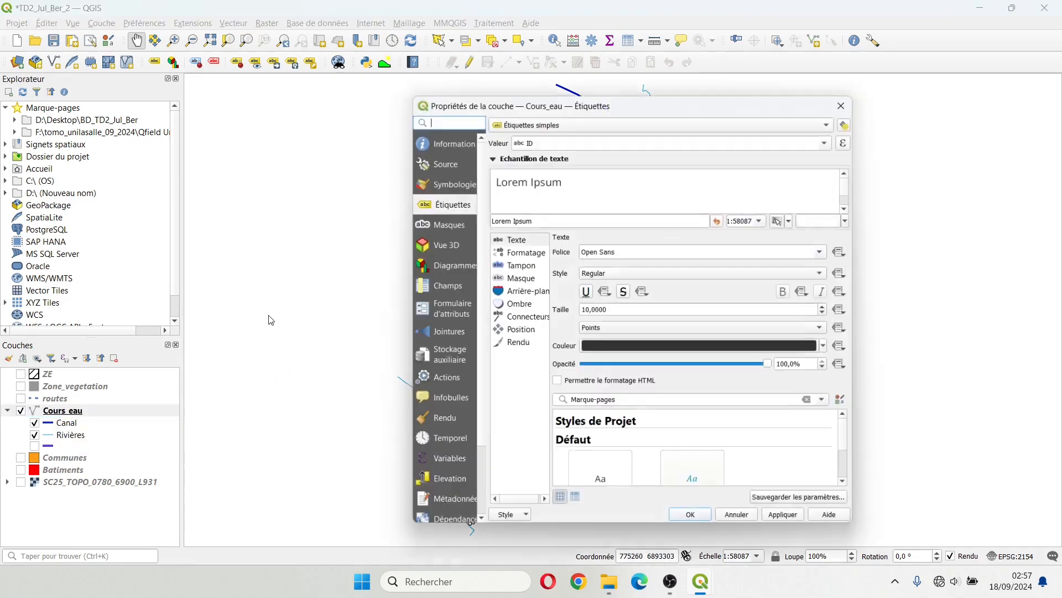
click(529, 119)
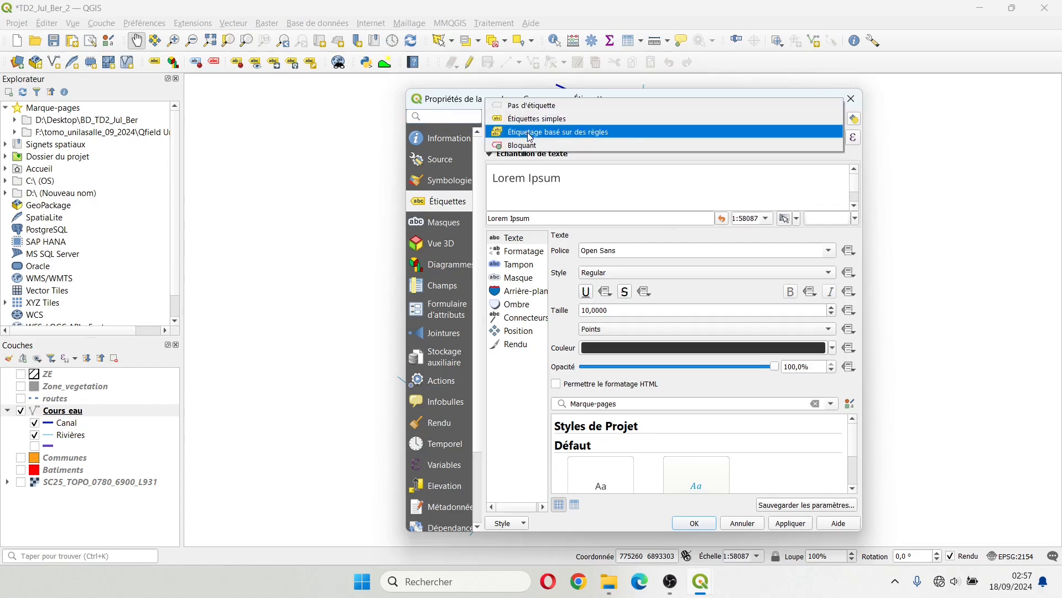
click(530, 133)
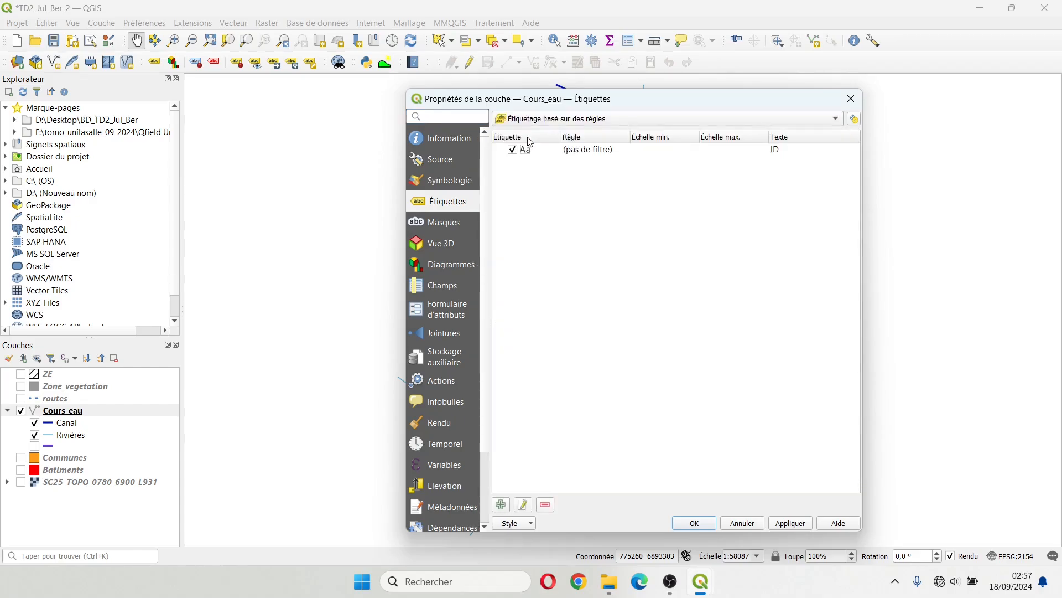
click(579, 151)
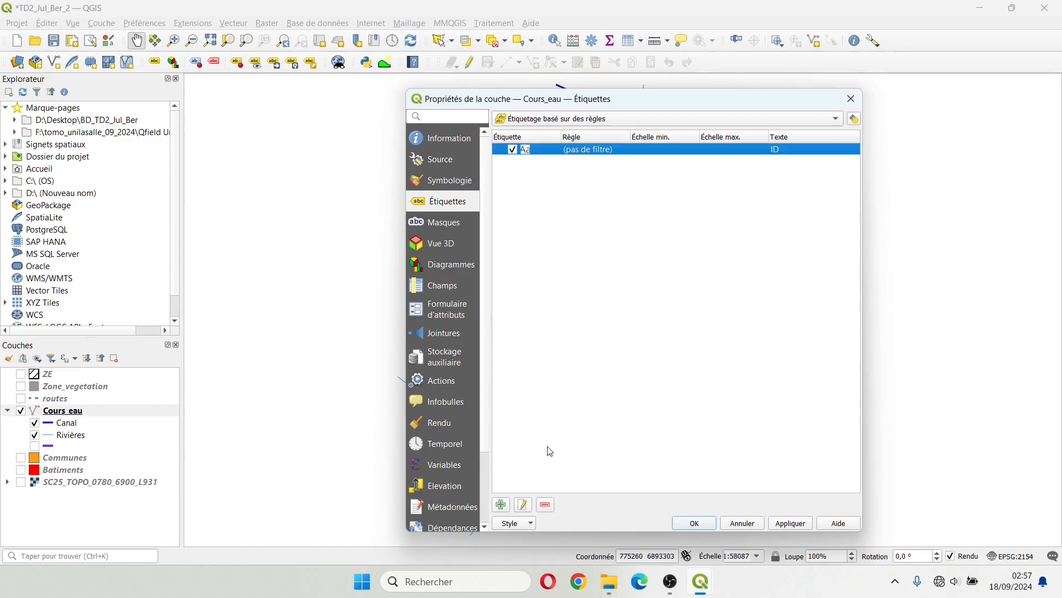
click(545, 505)
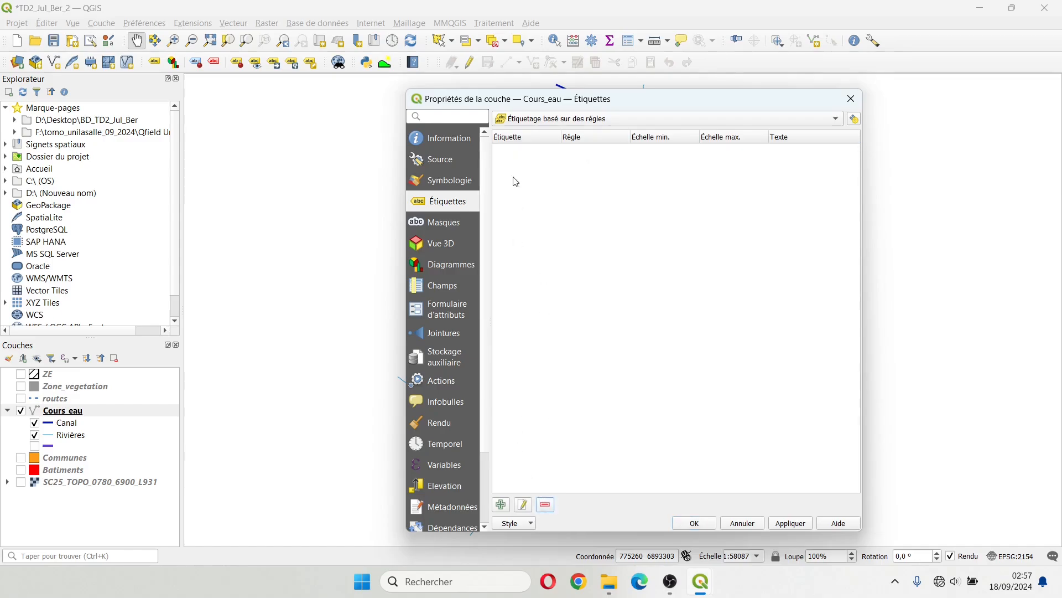
Step: Add a label rule described as "reviere" and build its filter expression "TOPONYME" = 'la Livre'
click(501, 504)
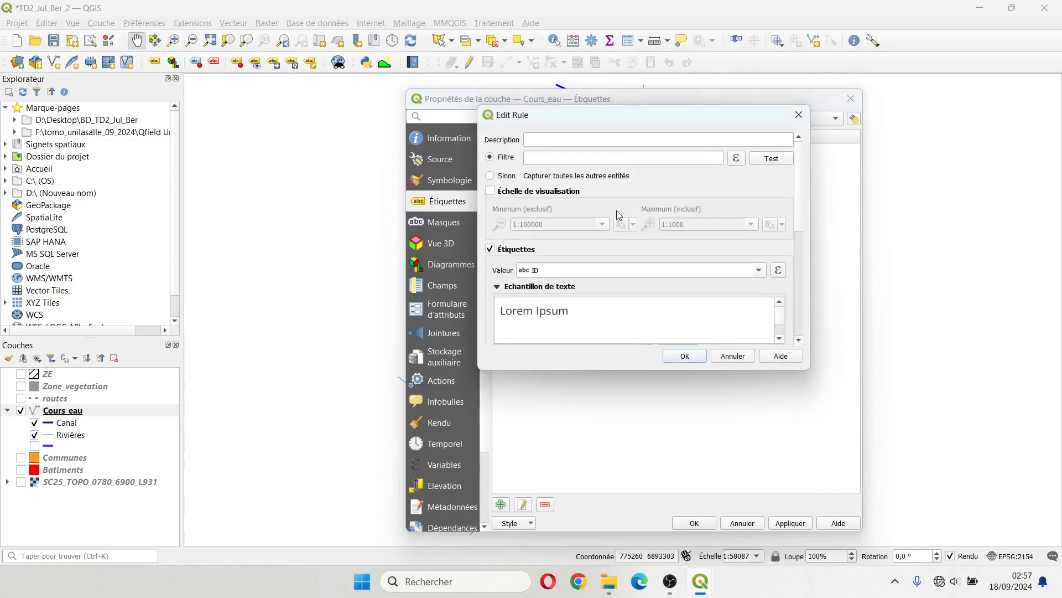
click(609, 139)
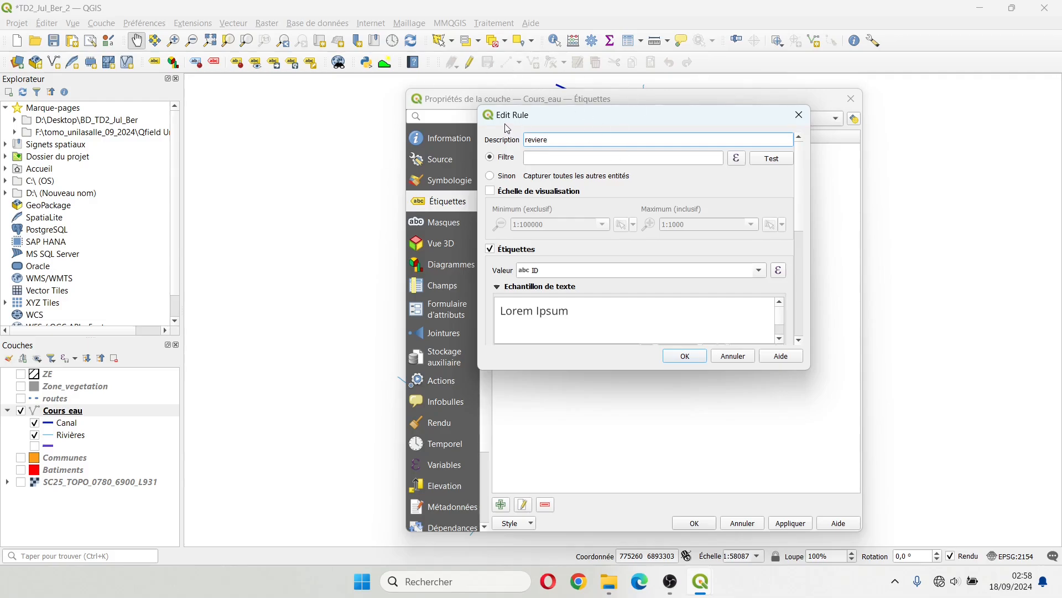
click(737, 159)
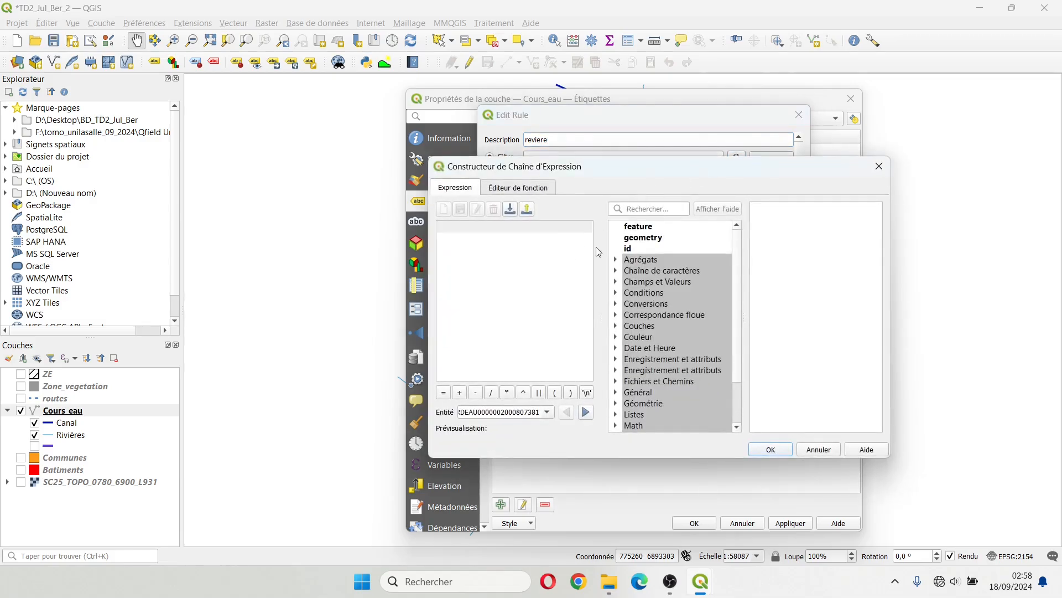
click(621, 284)
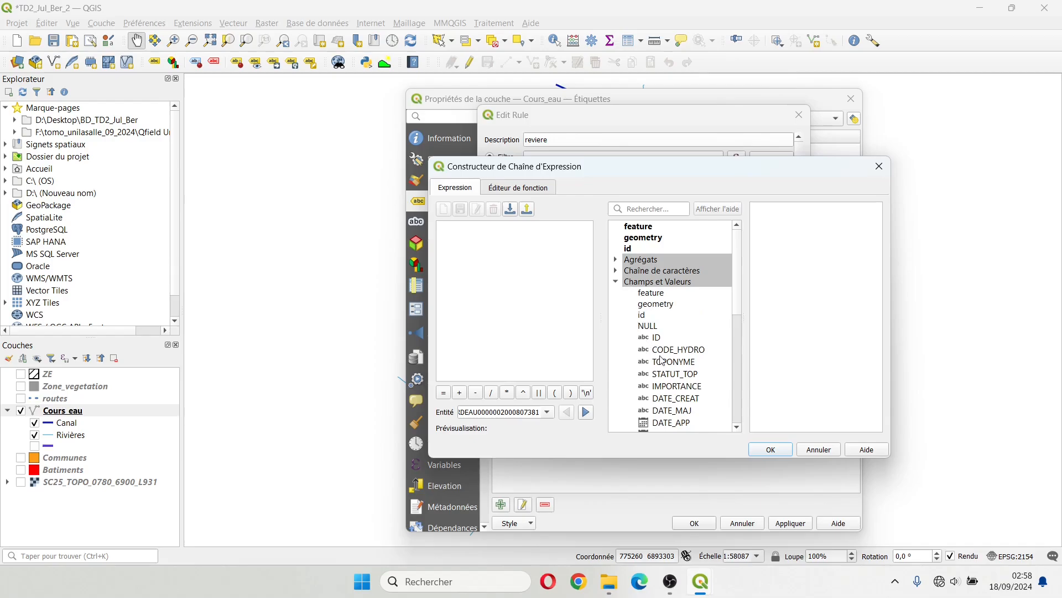
scroll(735, 298, down, 3)
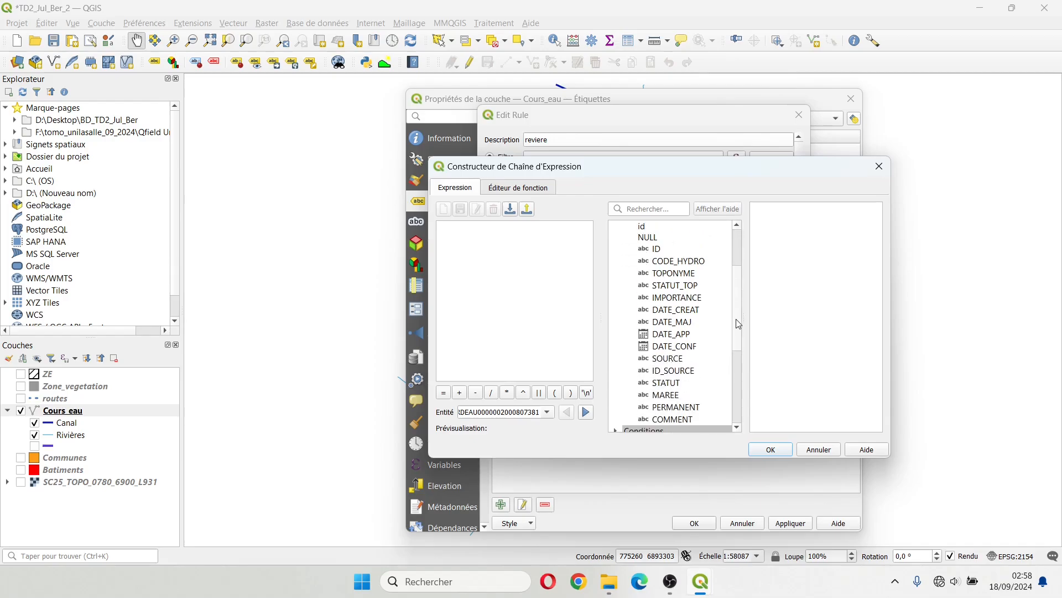
scroll(741, 330, up, 2)
double_click(690, 275)
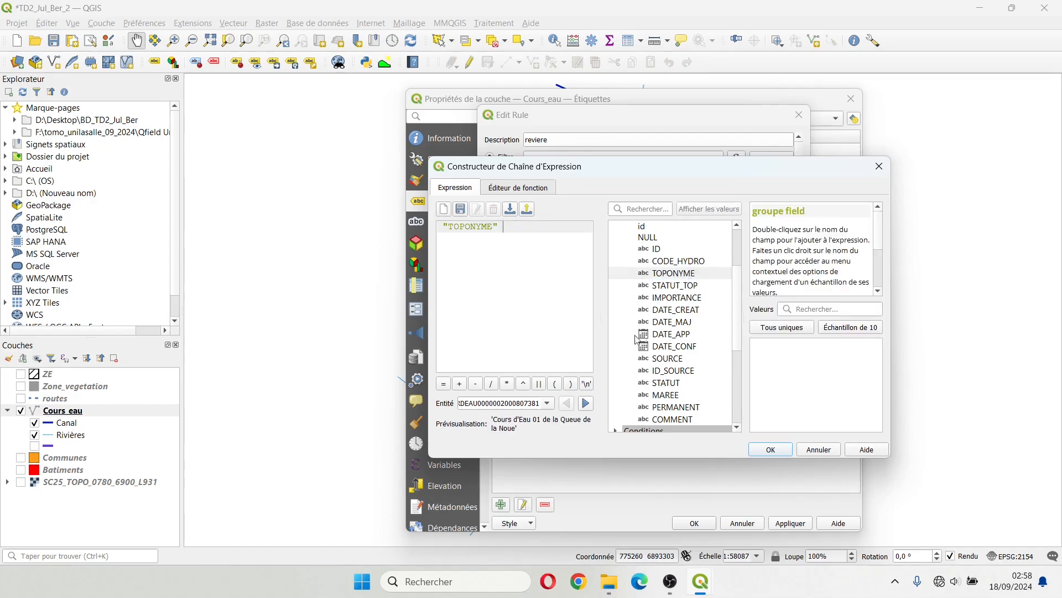
click(446, 387)
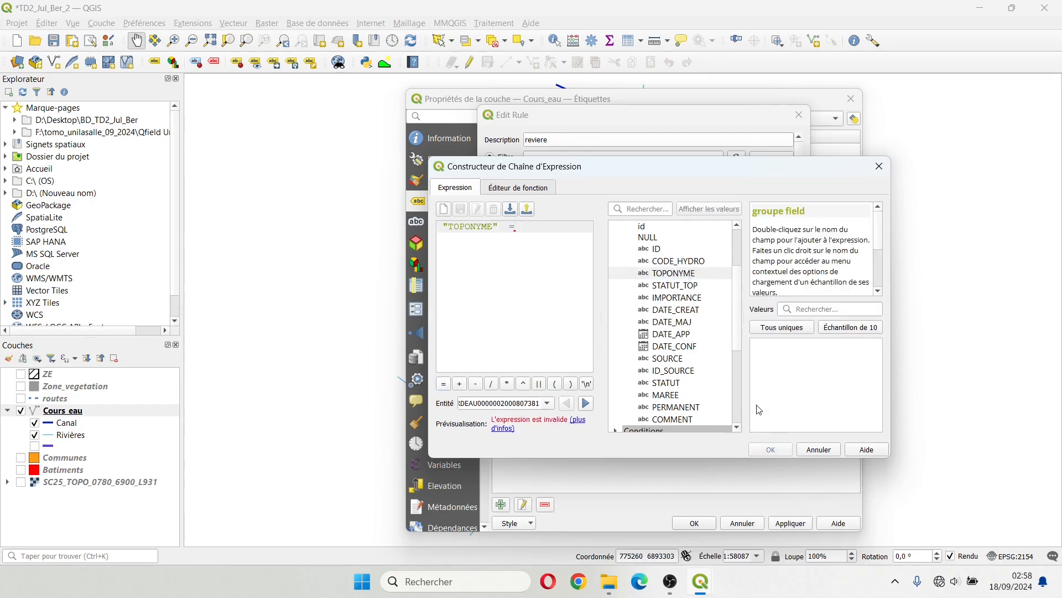
click(777, 330)
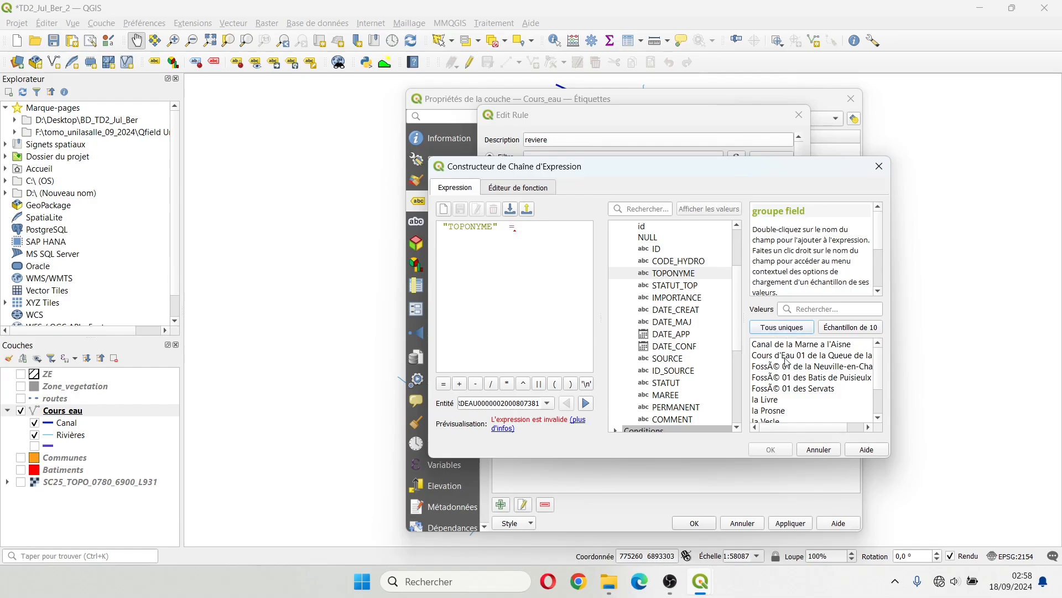
double_click(768, 400)
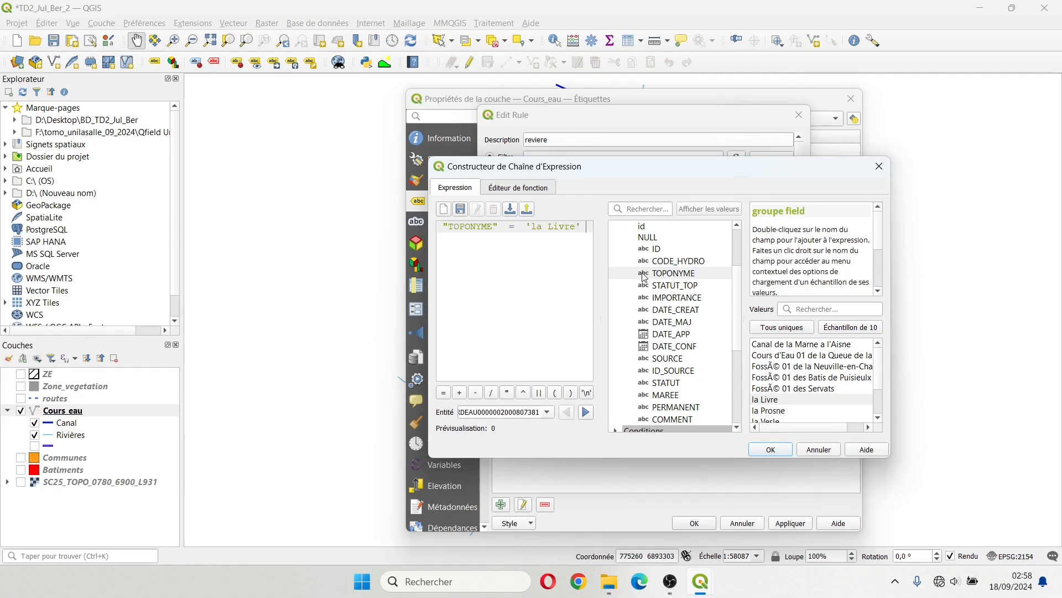
Step: Append the OR operator after the 'la Livre' condition in the rule's filter expression
scroll(644, 273, up, 2)
click(617, 260)
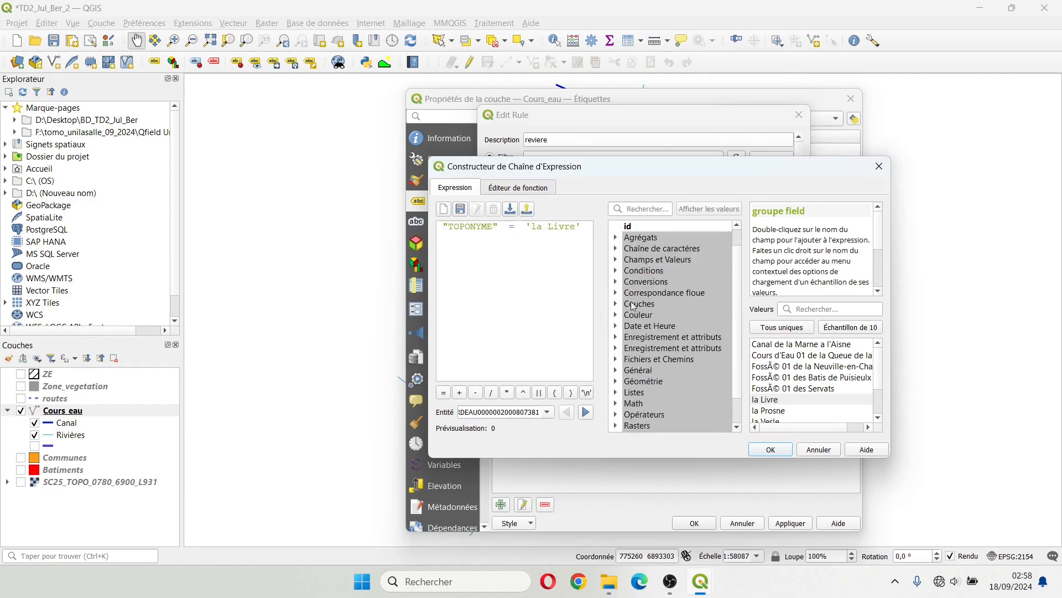
click(626, 416)
scroll(628, 398, down, 6)
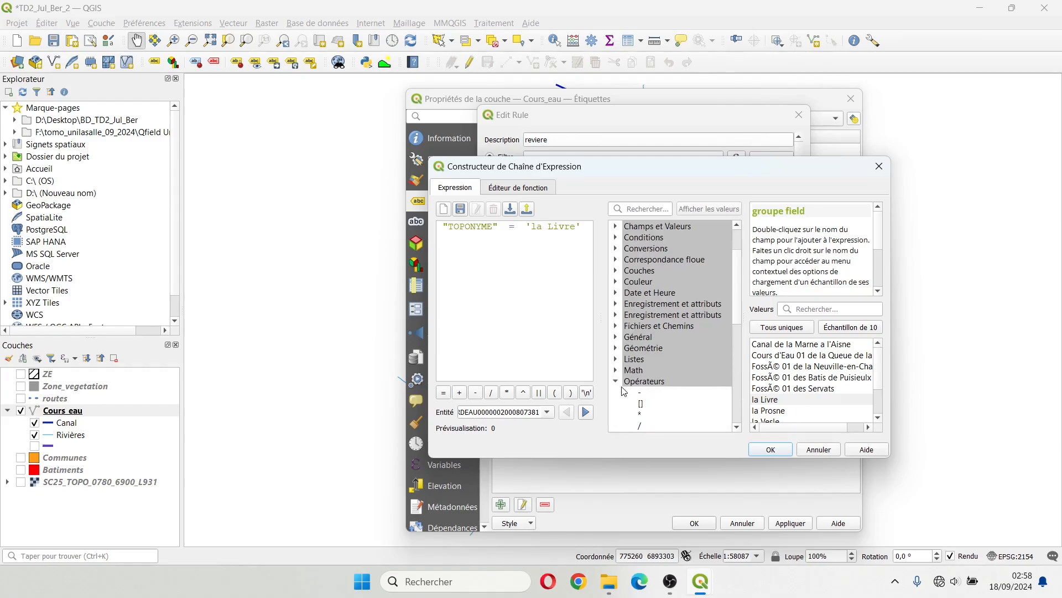
scroll(629, 391, down, 2)
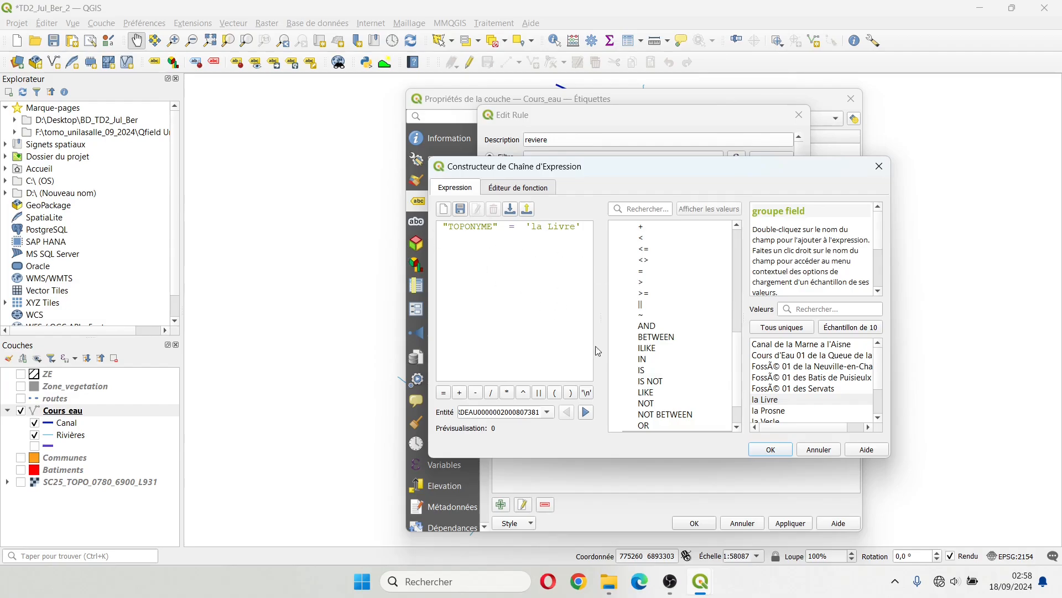
scroll(736, 384, down, 1)
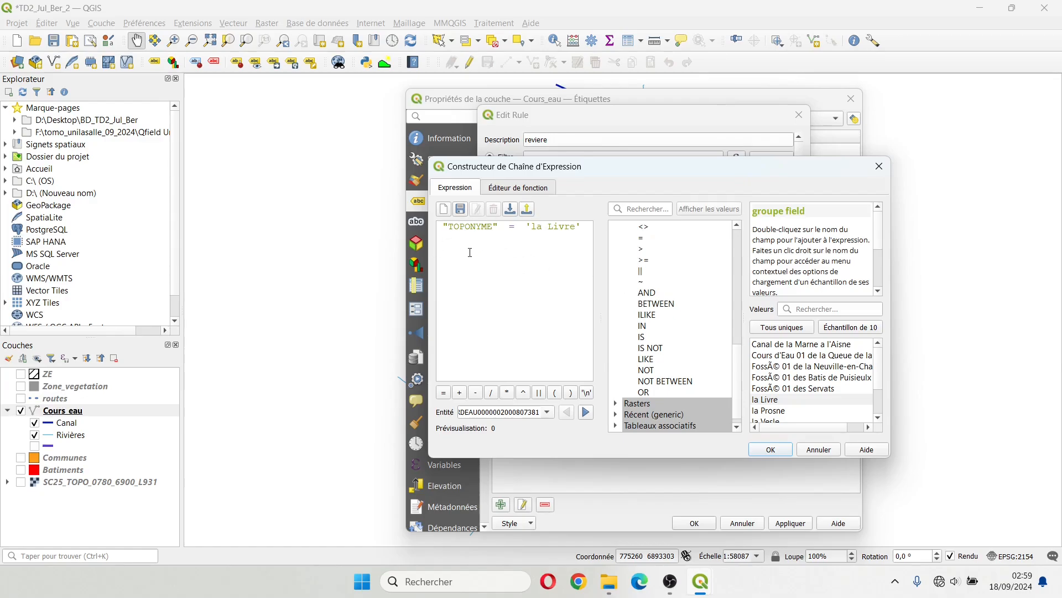
double_click(645, 393)
Step: Complete the filter expression with the second condition "TOPONYME" = 'la Vesle' and accept it for the rule
scroll(633, 288, up, 8)
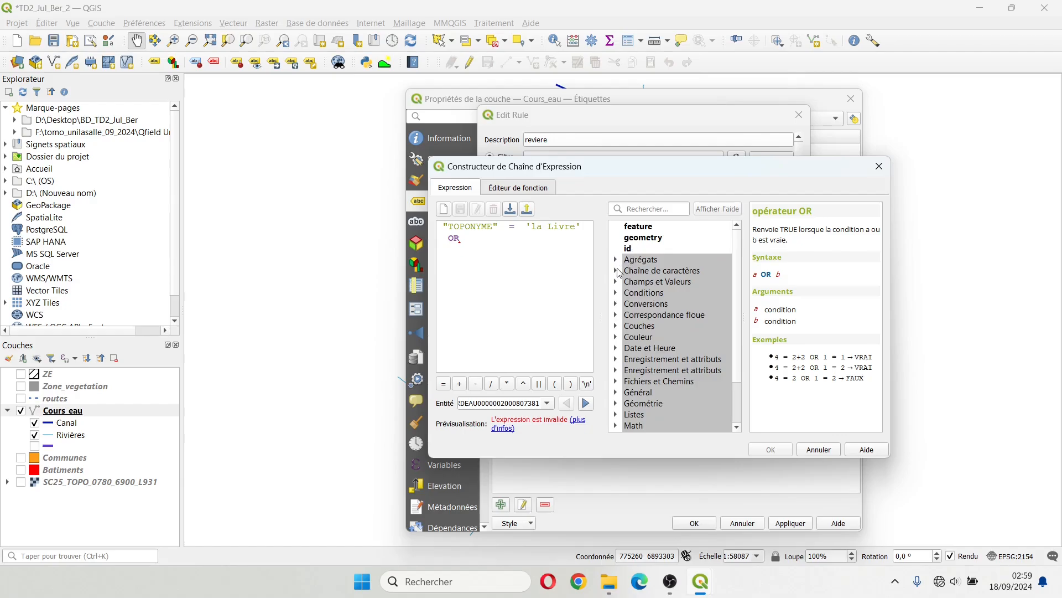
click(619, 281)
scroll(670, 382, down, 2)
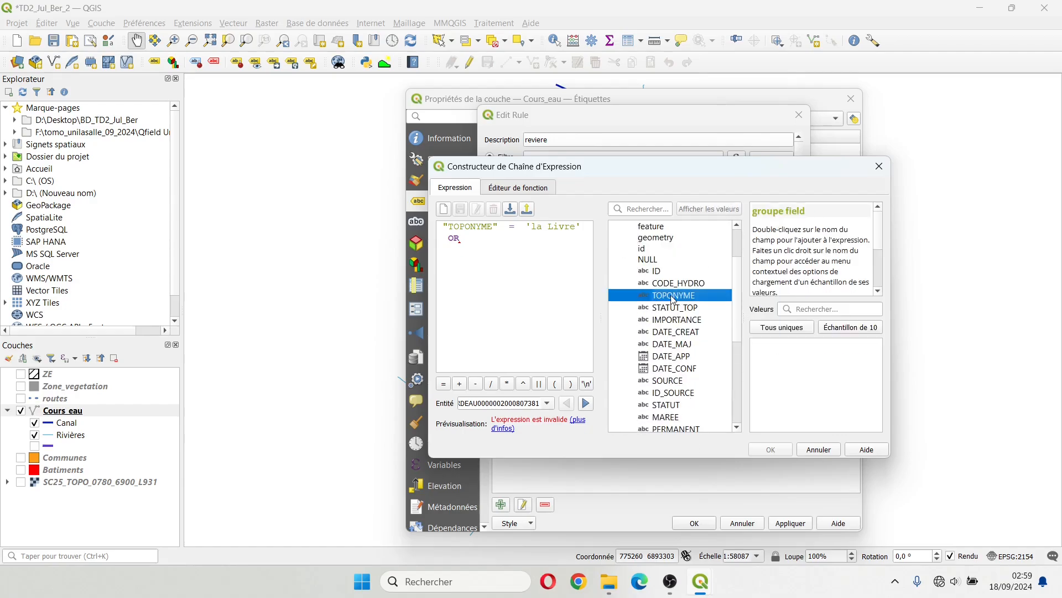
double_click(672, 296)
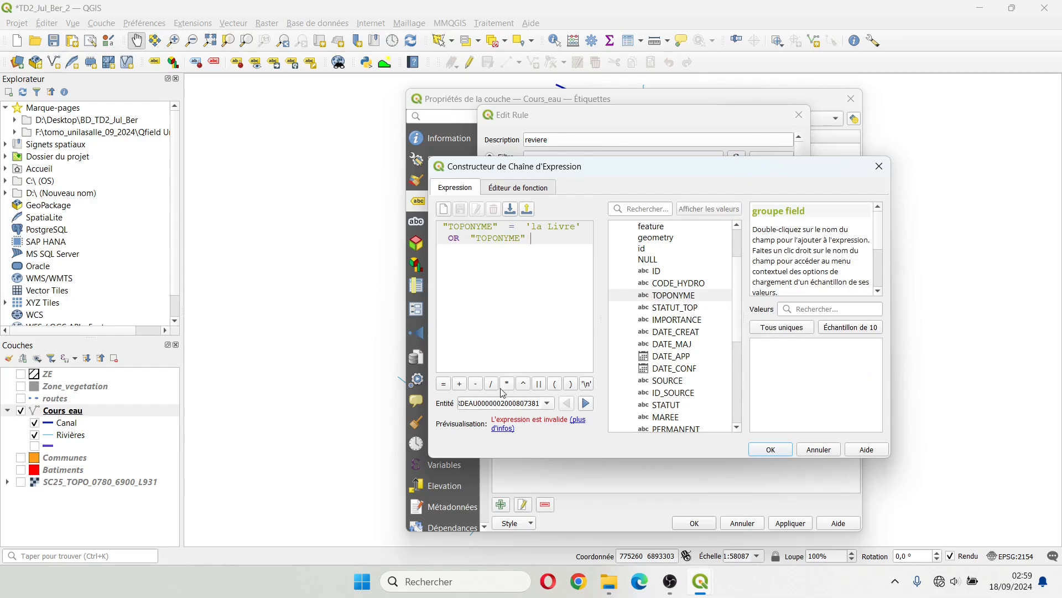
click(445, 384)
click(782, 328)
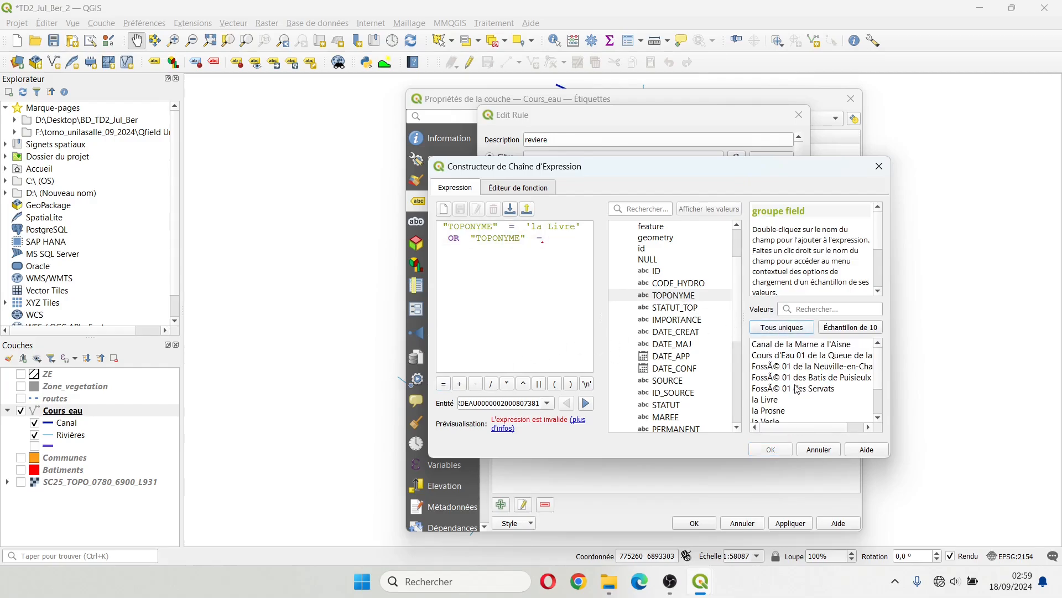
click(773, 422)
double_click(773, 423)
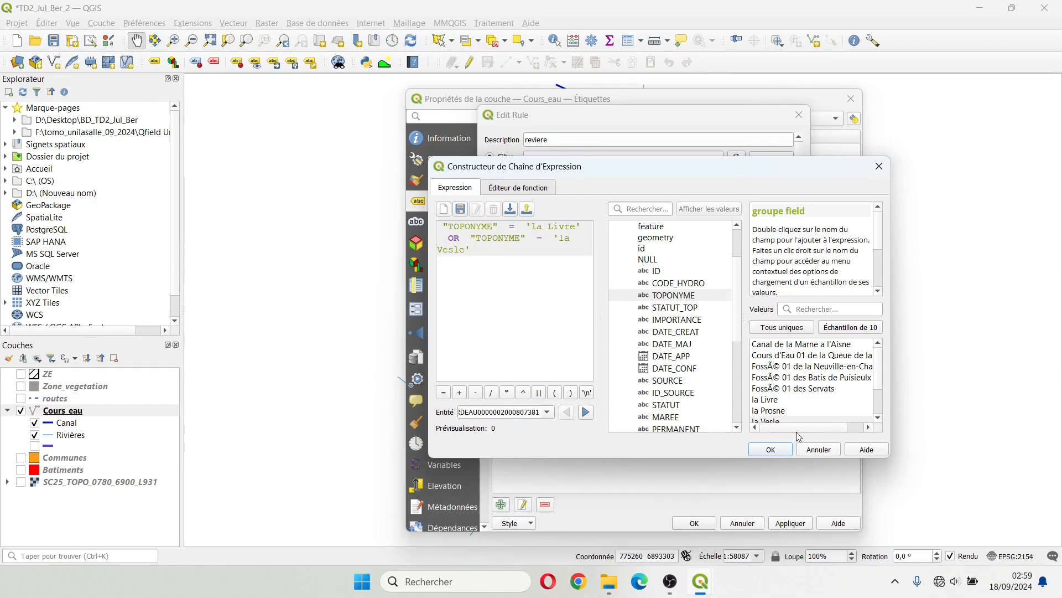
click(785, 450)
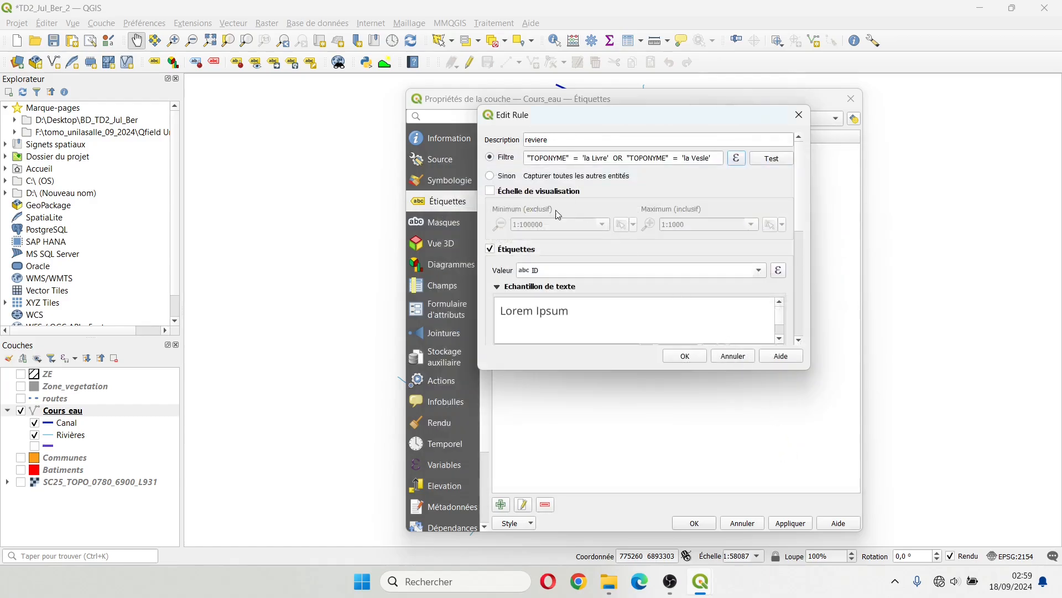
Step: Set the rule's label value to the TOPONYME field and its font style to Italic
click(540, 272)
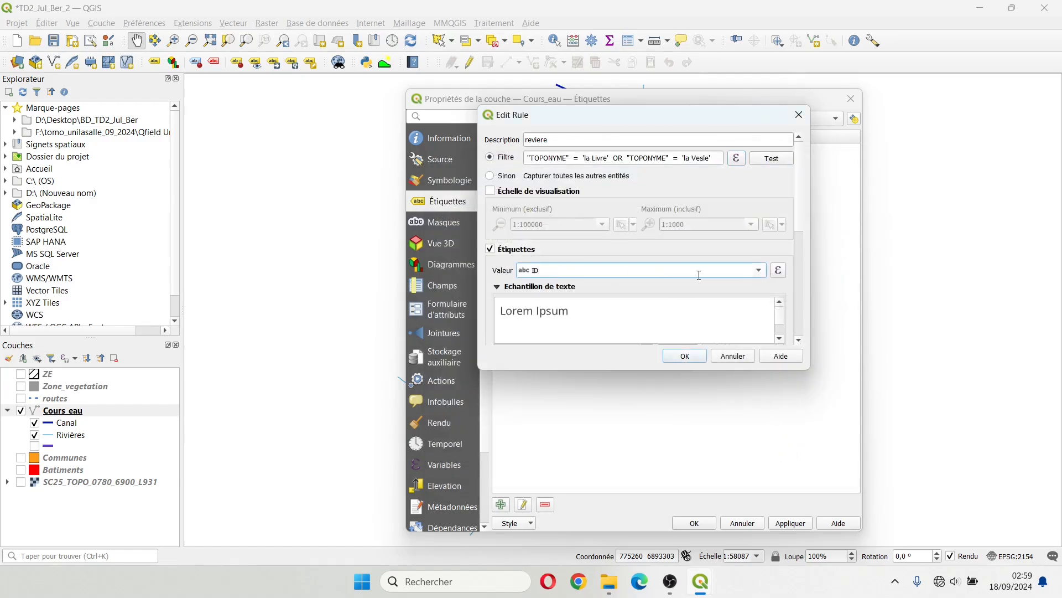
click(759, 274)
click(593, 318)
scroll(802, 214, down, 5)
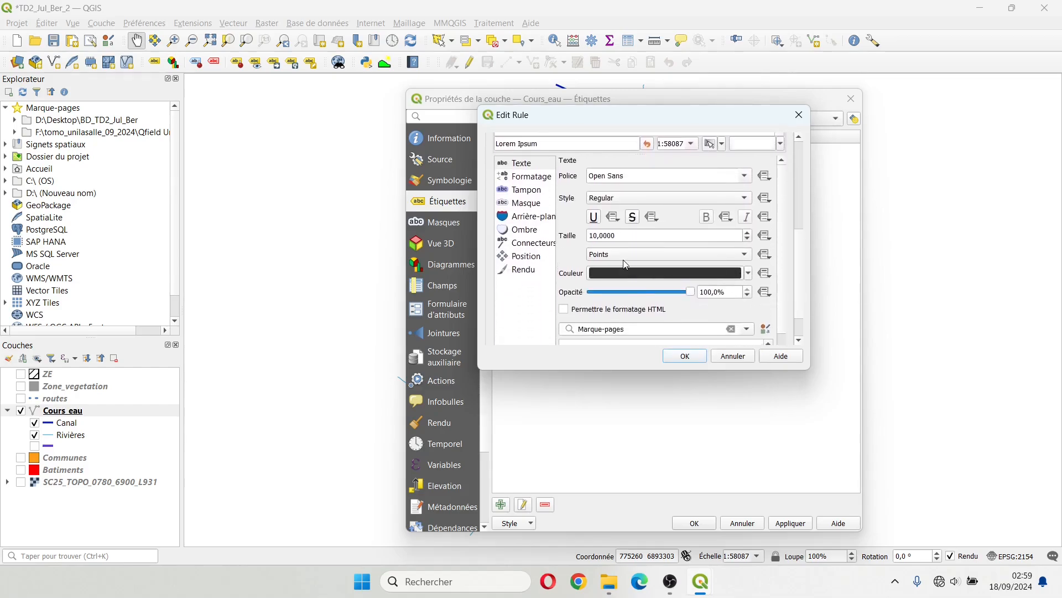
click(638, 199)
click(614, 145)
Step: Sample the label text colour from the blue river line on the map, then accept the rule and the Cours_eau layer properties
click(730, 273)
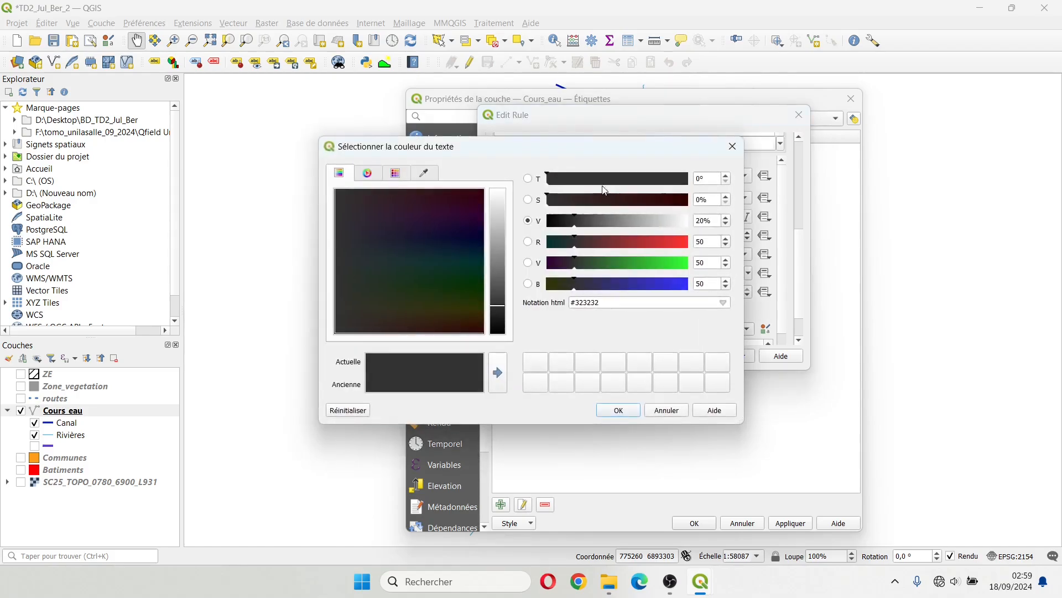
drag(568, 154, 825, 159)
click(671, 181)
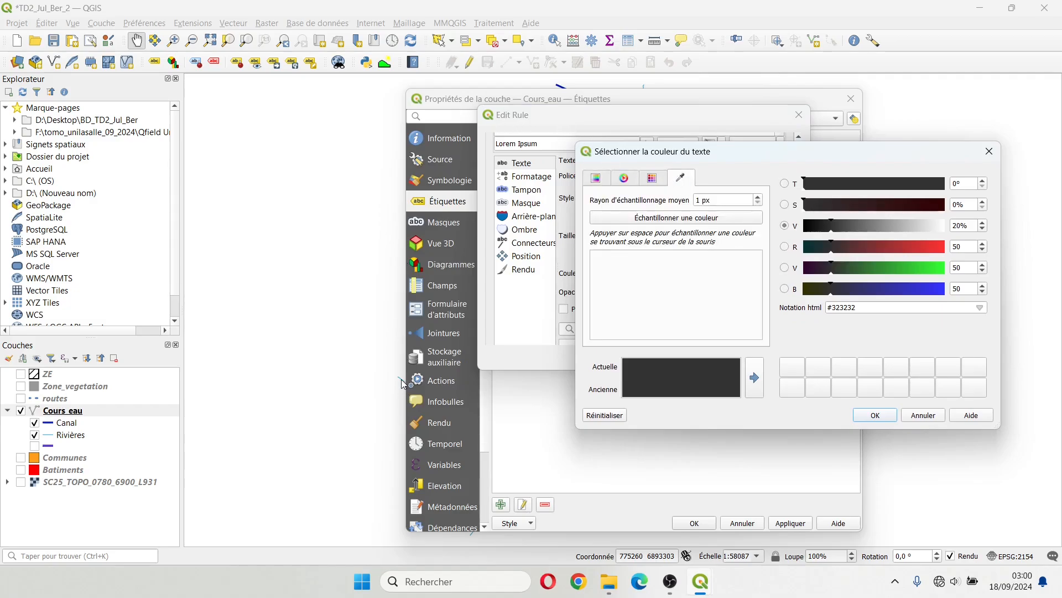
click(637, 219)
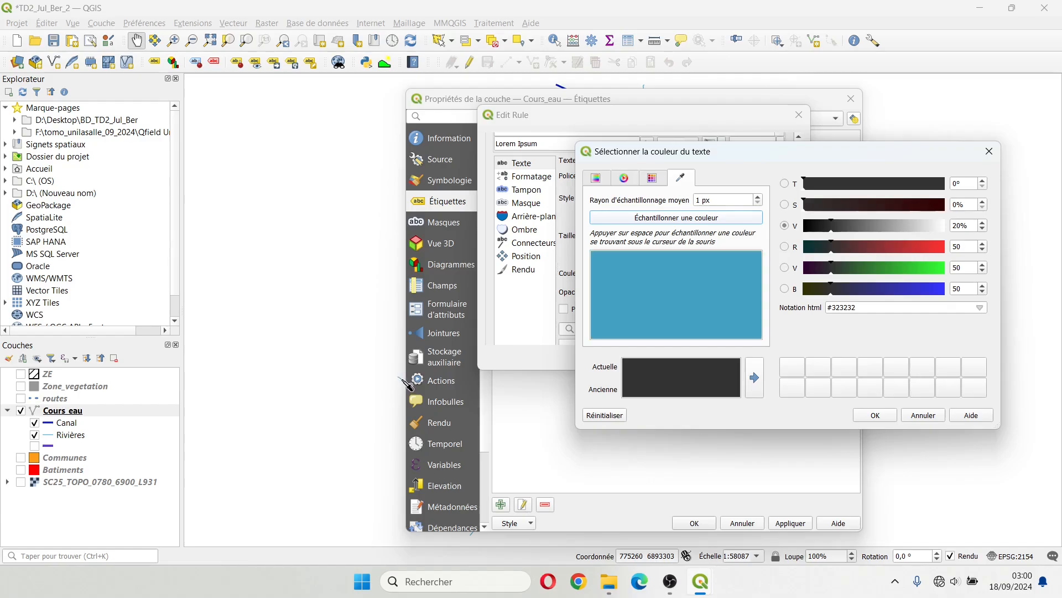
click(404, 382)
click(875, 415)
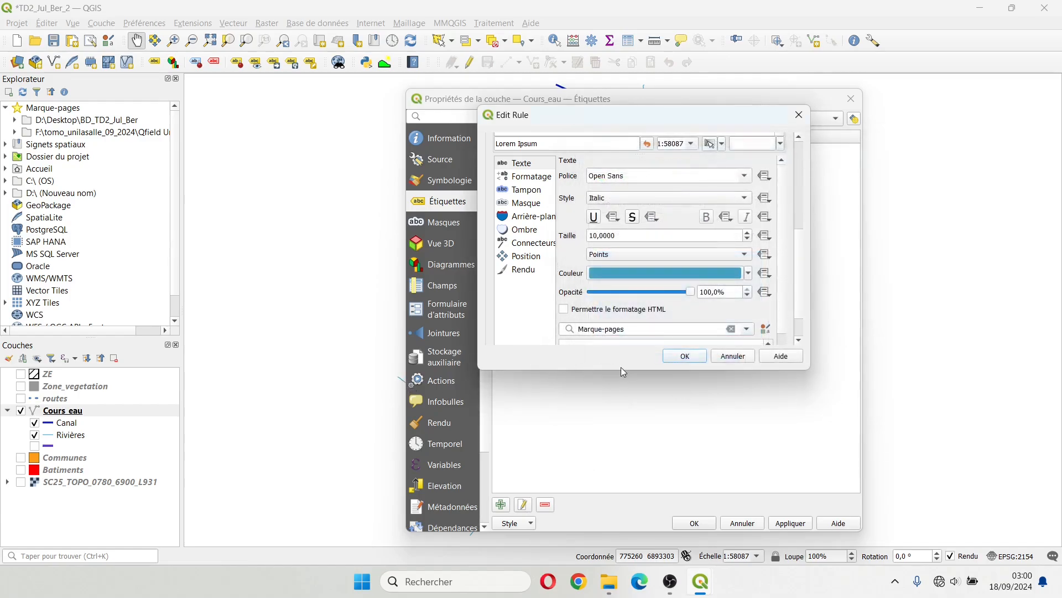
click(681, 355)
click(703, 525)
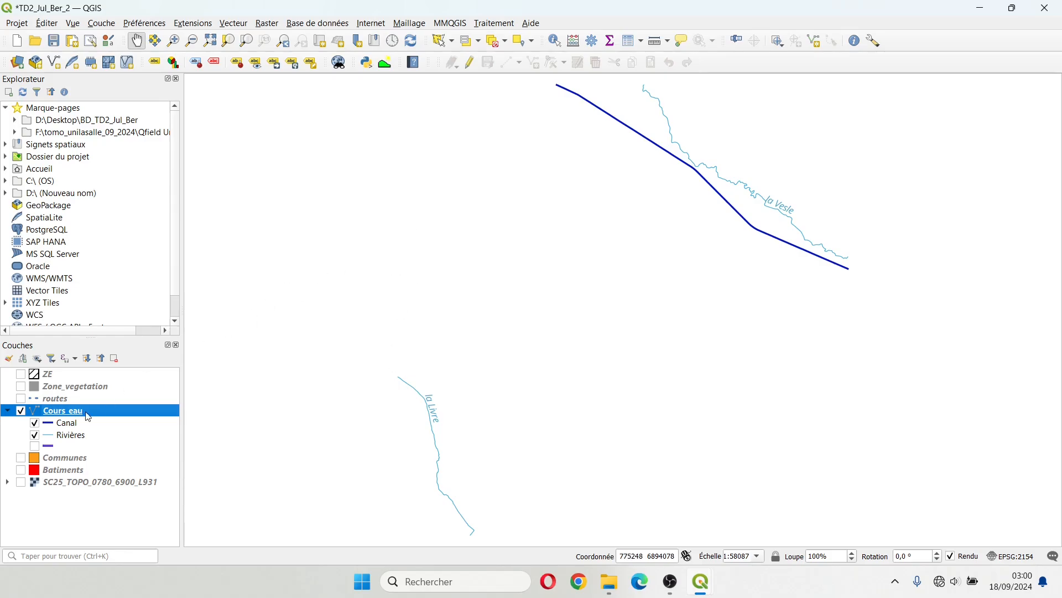
Step: Show the Batiments and routes layers on the map and collapse the Cours_eau legend
click(21, 469)
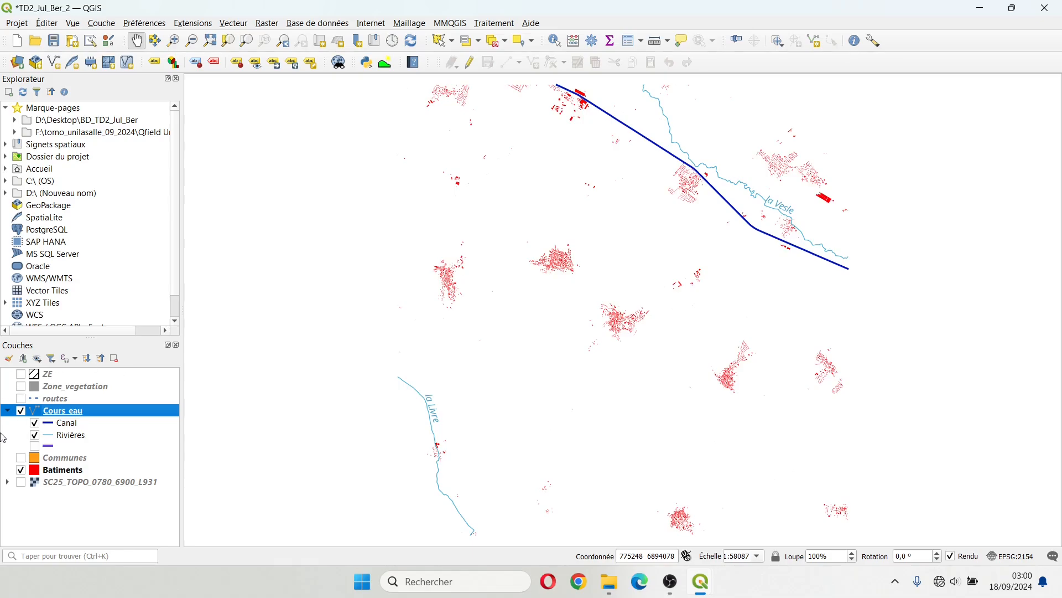
click(8, 412)
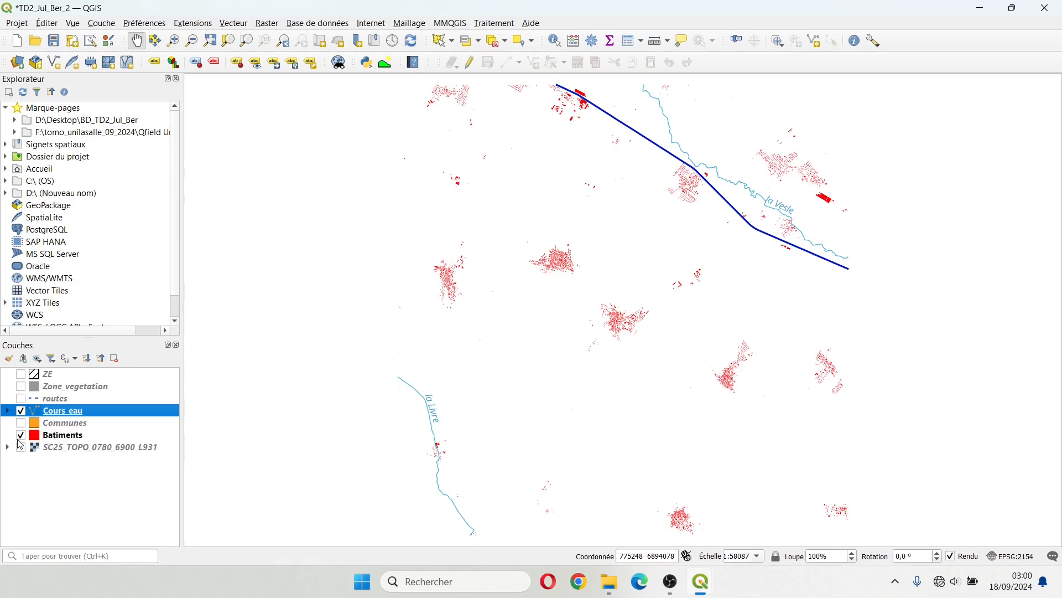
click(21, 399)
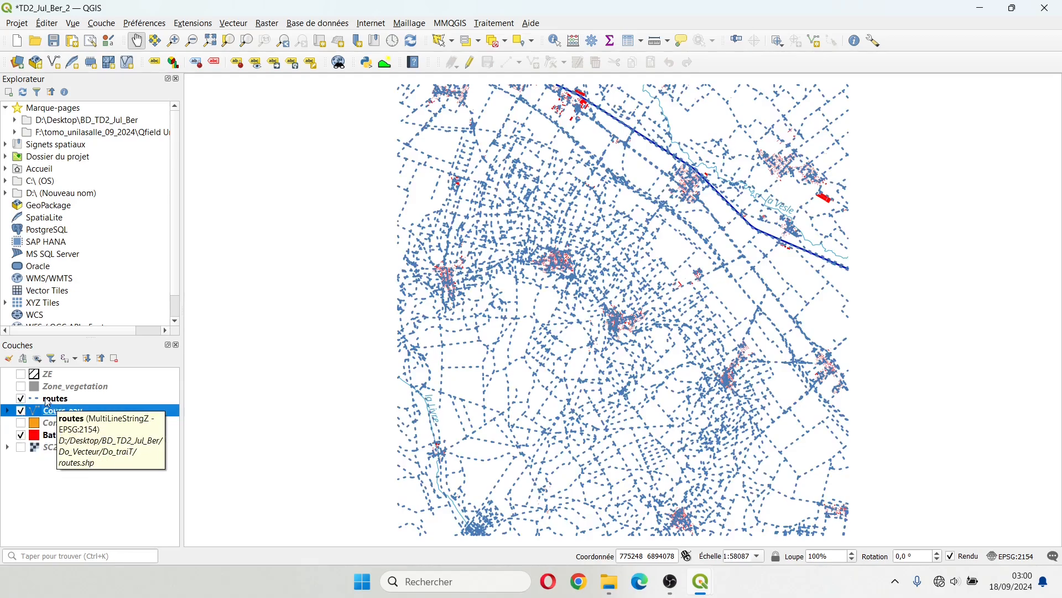
Step: Open the symbology of the routes layer, select its Ligne simple symbol layer and inspect the custom dash pattern
double_click(46, 398)
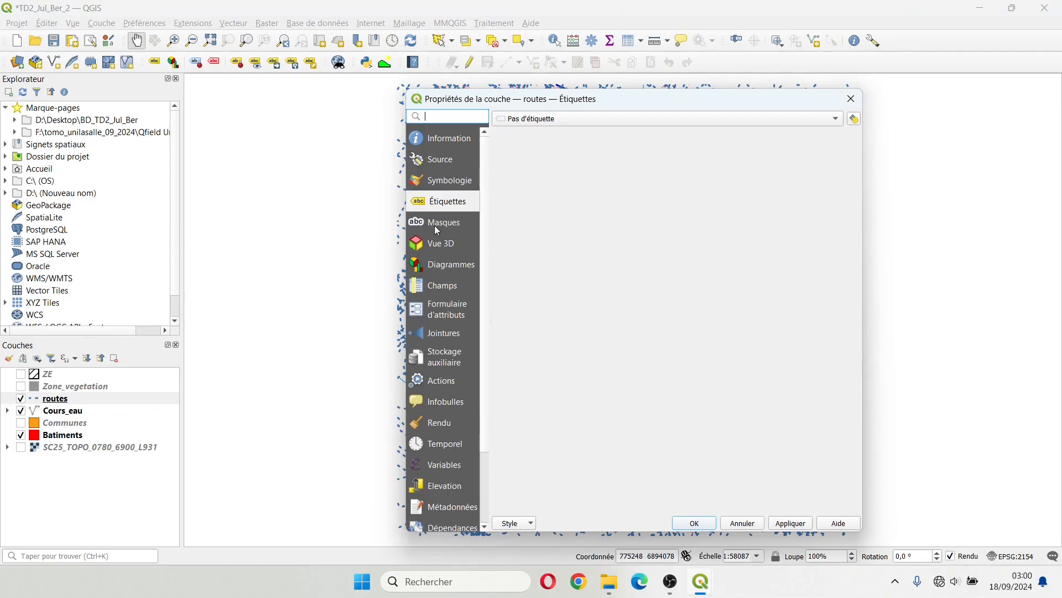
click(446, 181)
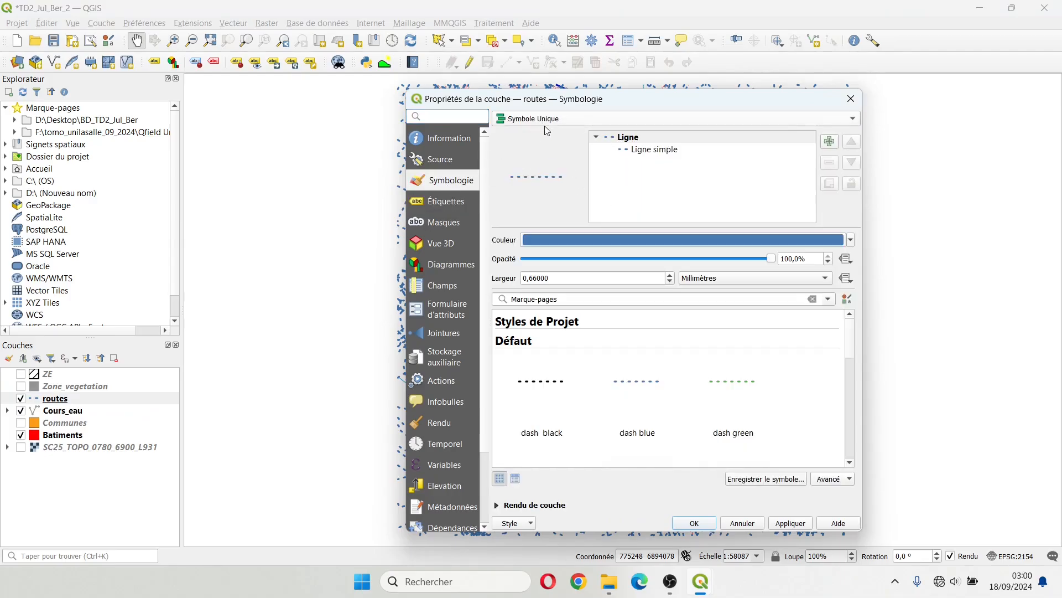
click(643, 150)
click(541, 118)
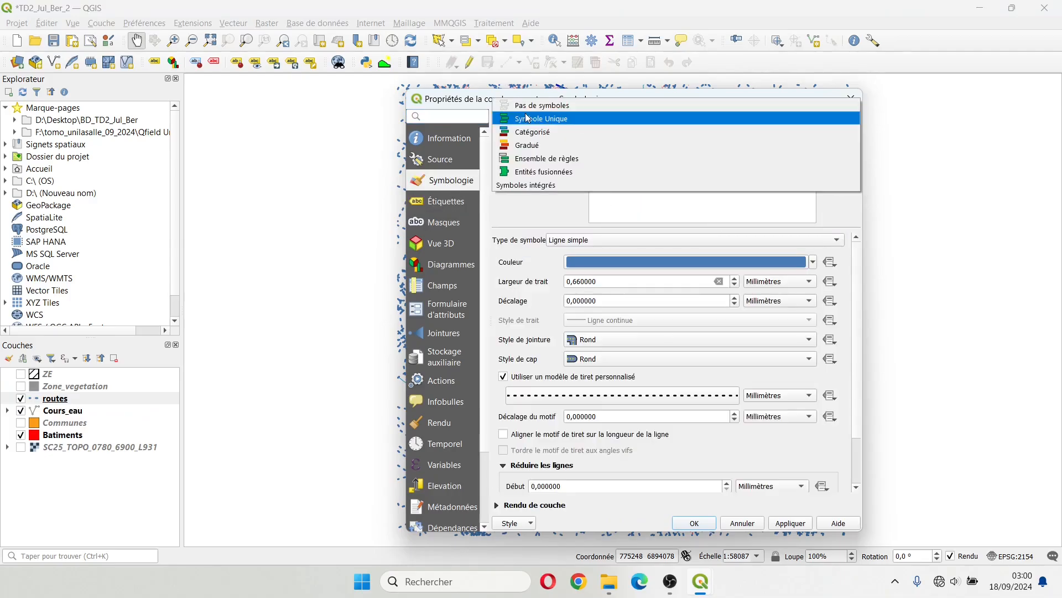
click(541, 118)
click(438, 160)
click(457, 175)
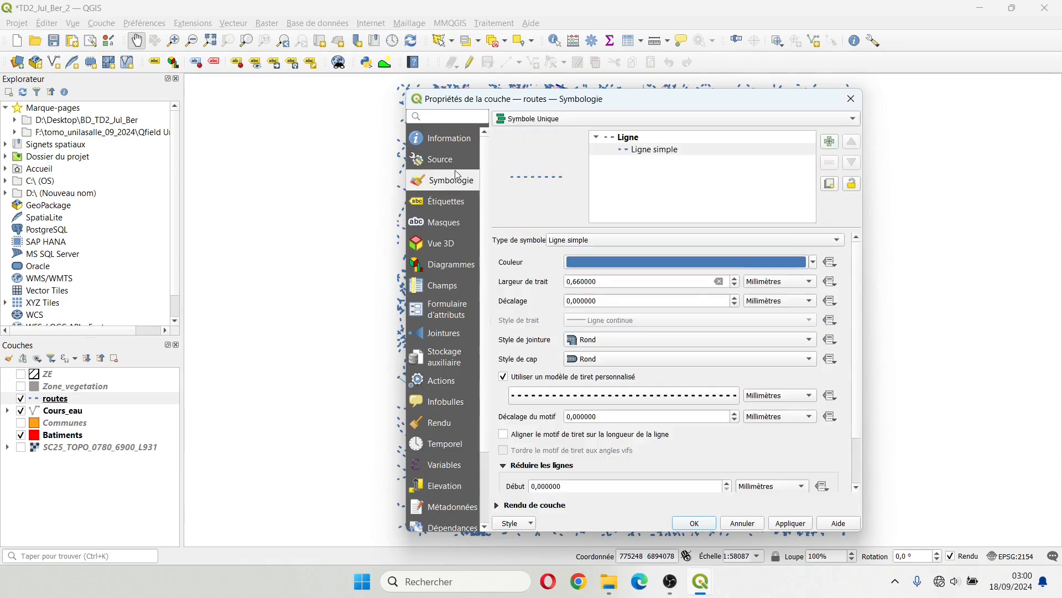
click(672, 396)
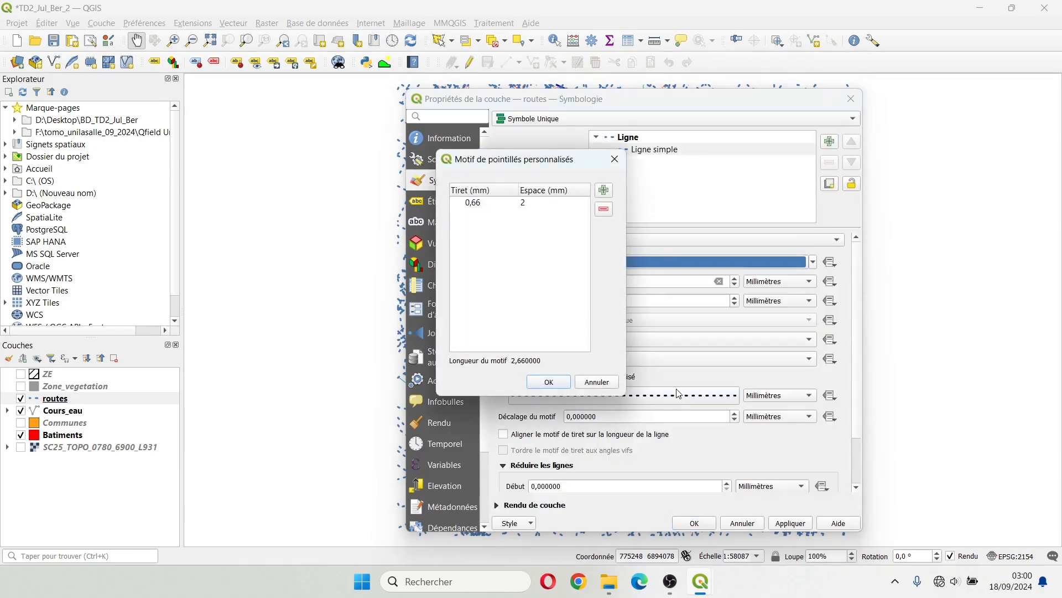
click(613, 161)
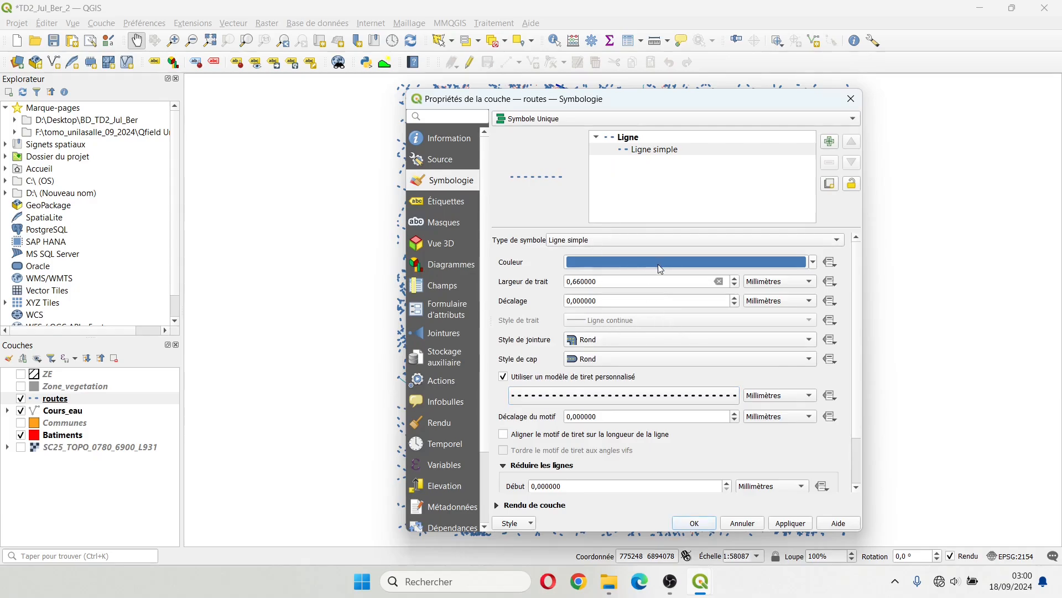
Step: Reset the routes symbol to a continuous black line by switching its type to Ligne Raster and back to Ligne simple, and apply it
click(689, 241)
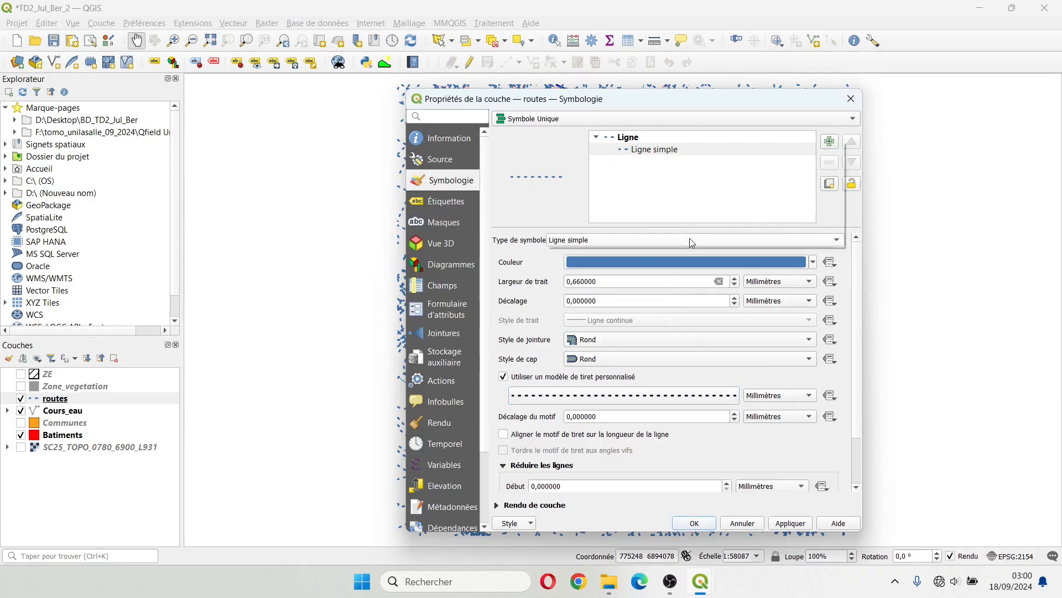
click(661, 224)
click(657, 247)
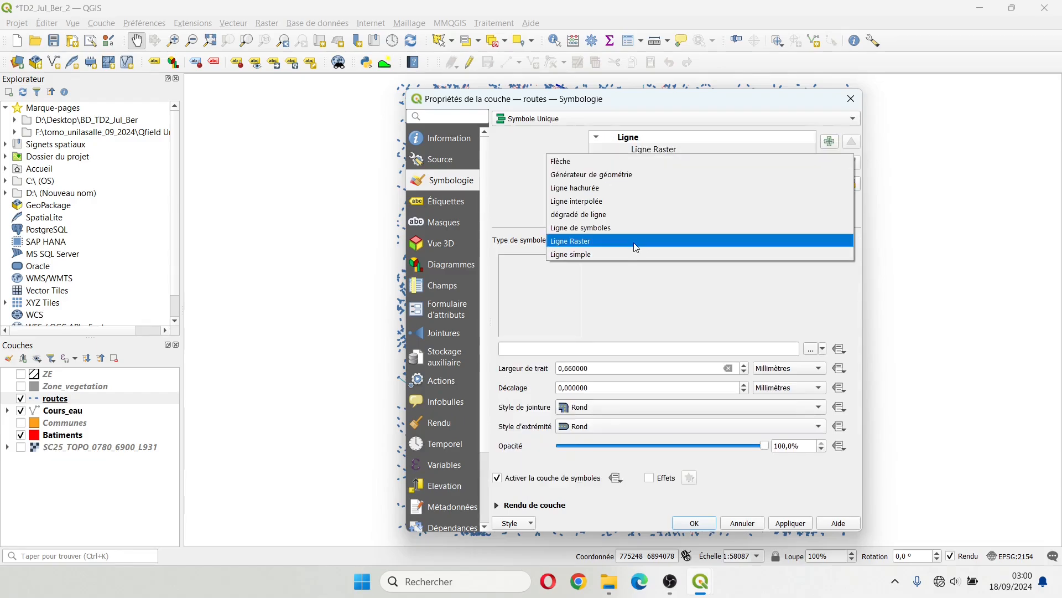
click(631, 252)
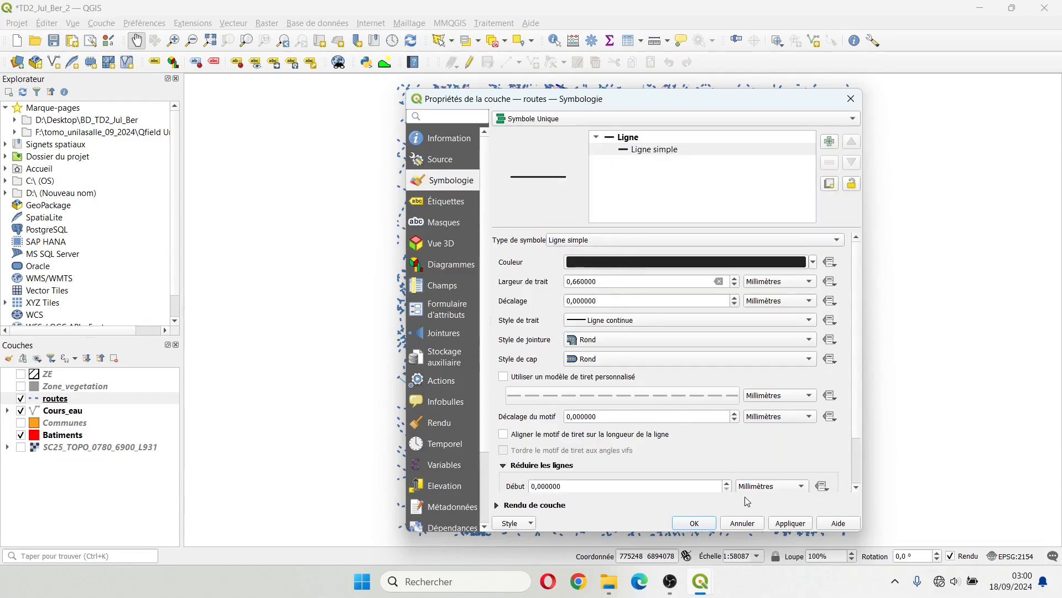
click(790, 523)
drag(613, 99, 695, 94)
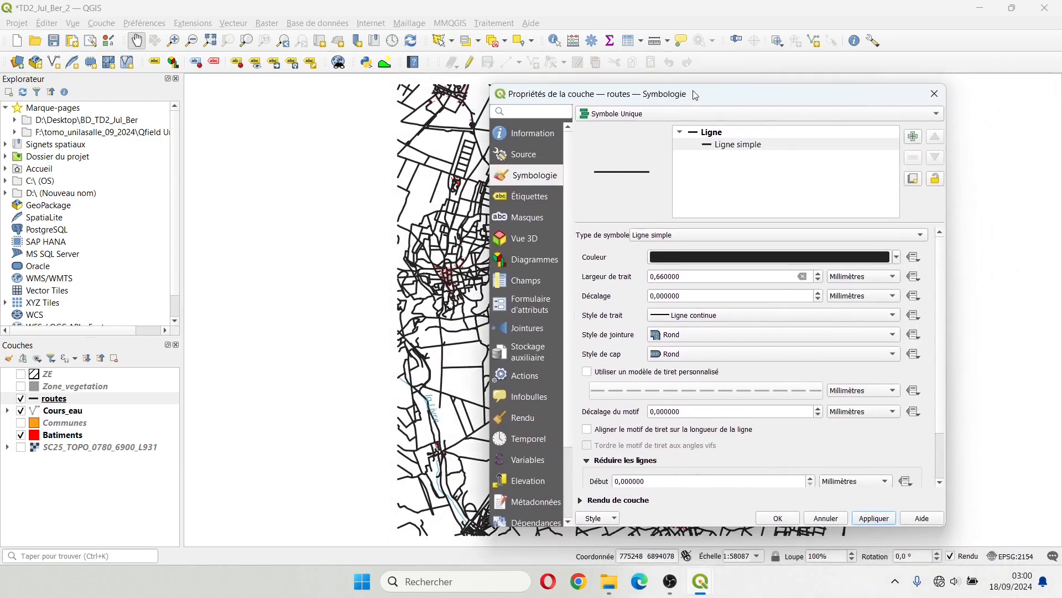
Step: Set the routes layer to categorized symbology on the CL_ADMIN field and classify its values
click(643, 115)
click(645, 126)
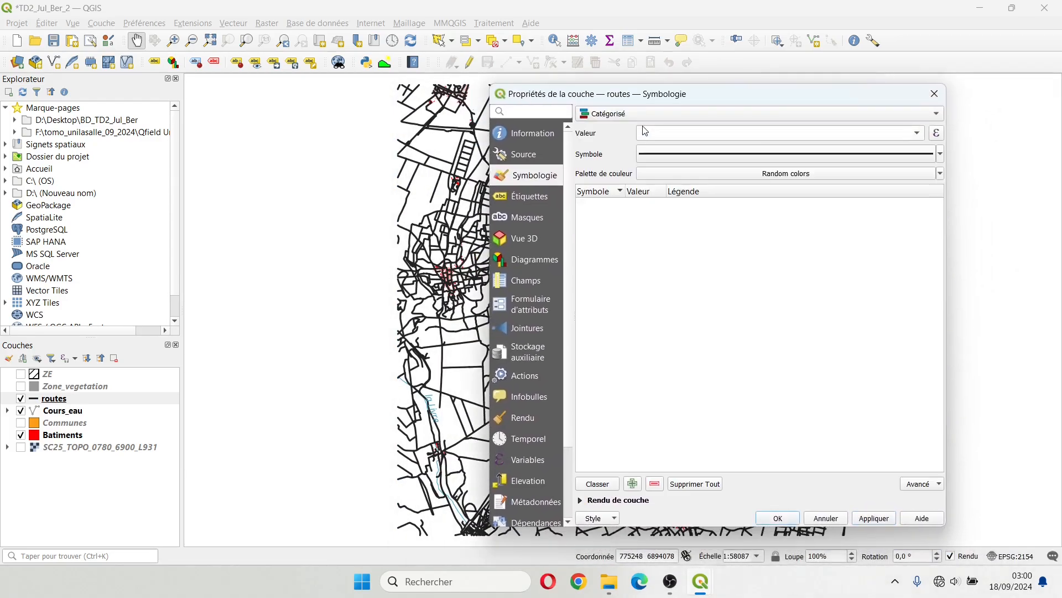
click(918, 134)
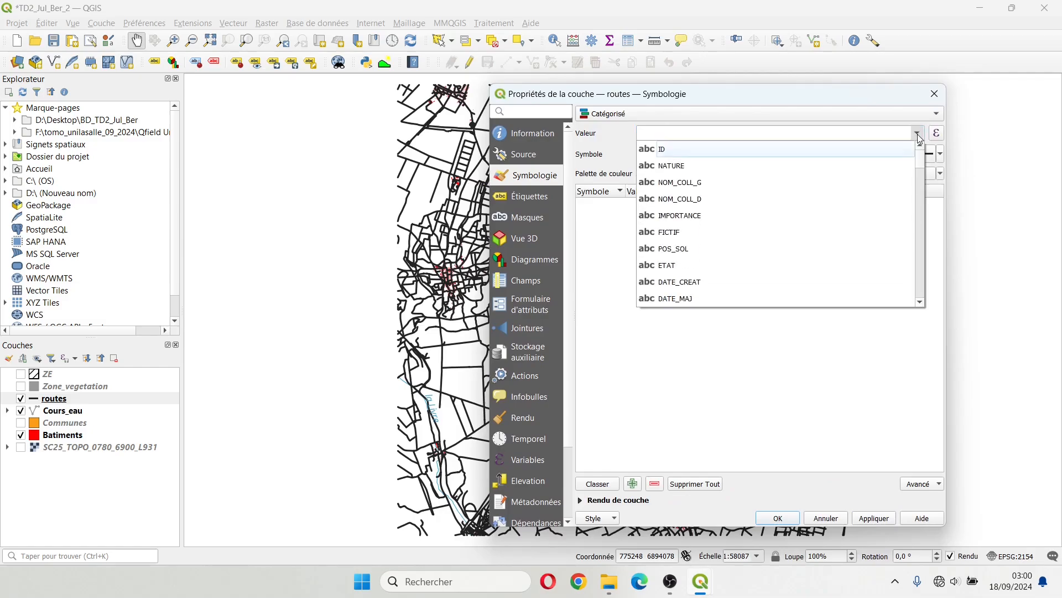
scroll(867, 245, down, 2)
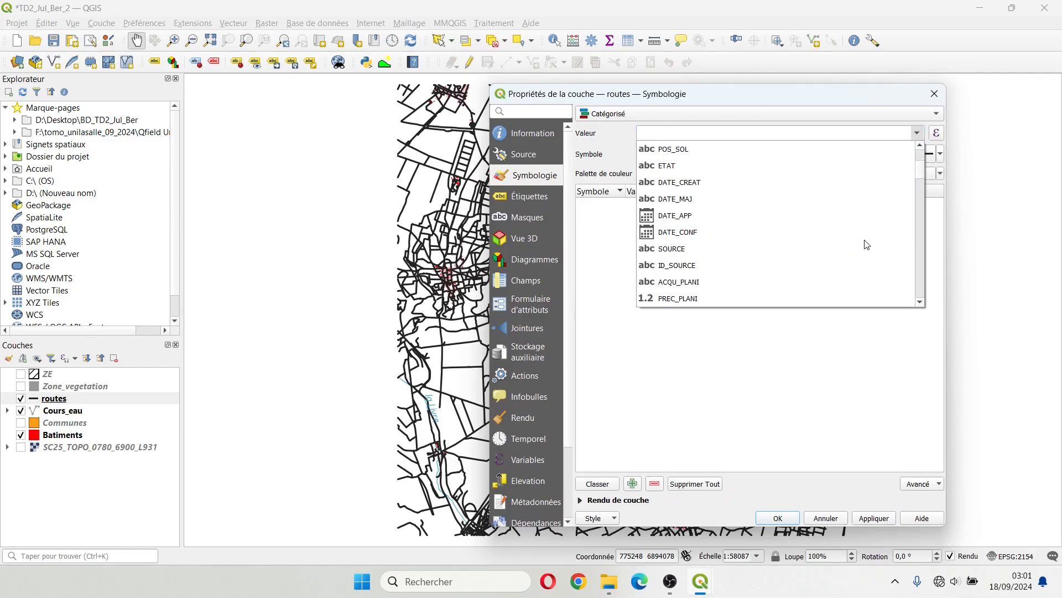
scroll(775, 268, down, 3)
scroll(773, 270, down, 4)
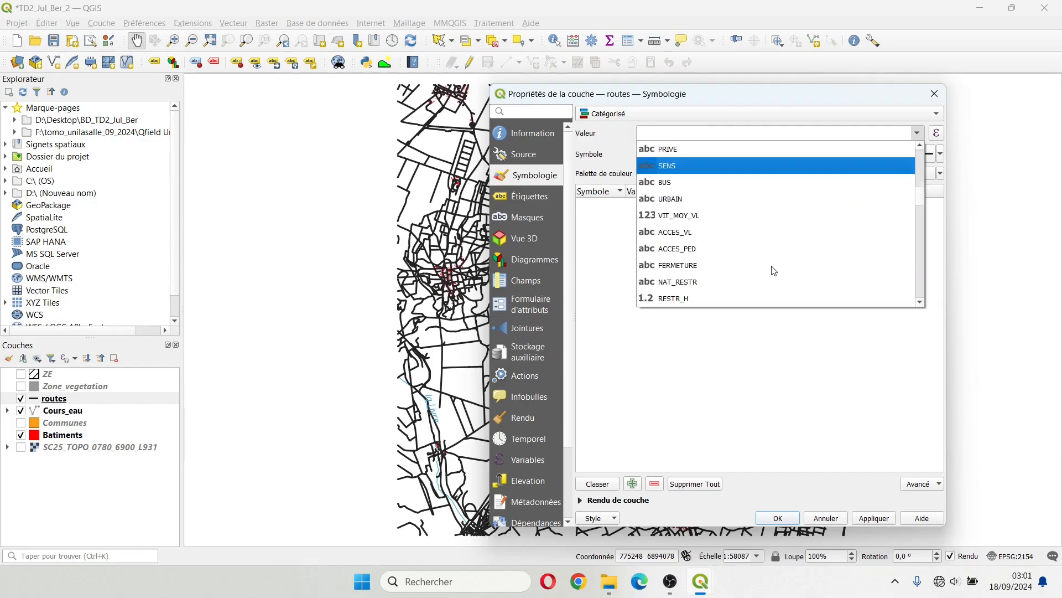
scroll(719, 265, down, 3)
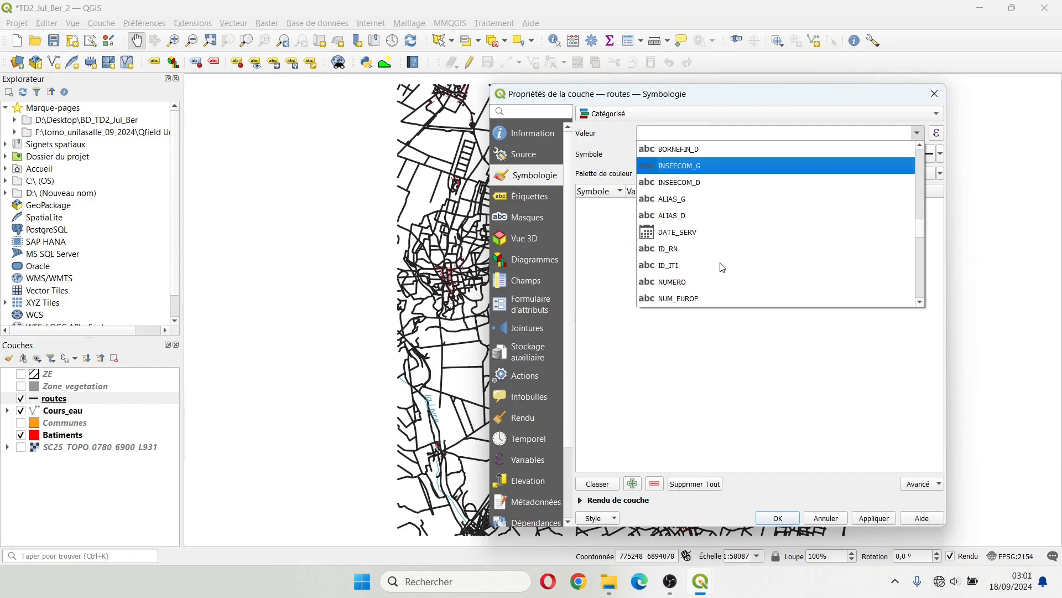
scroll(918, 235, down, 2)
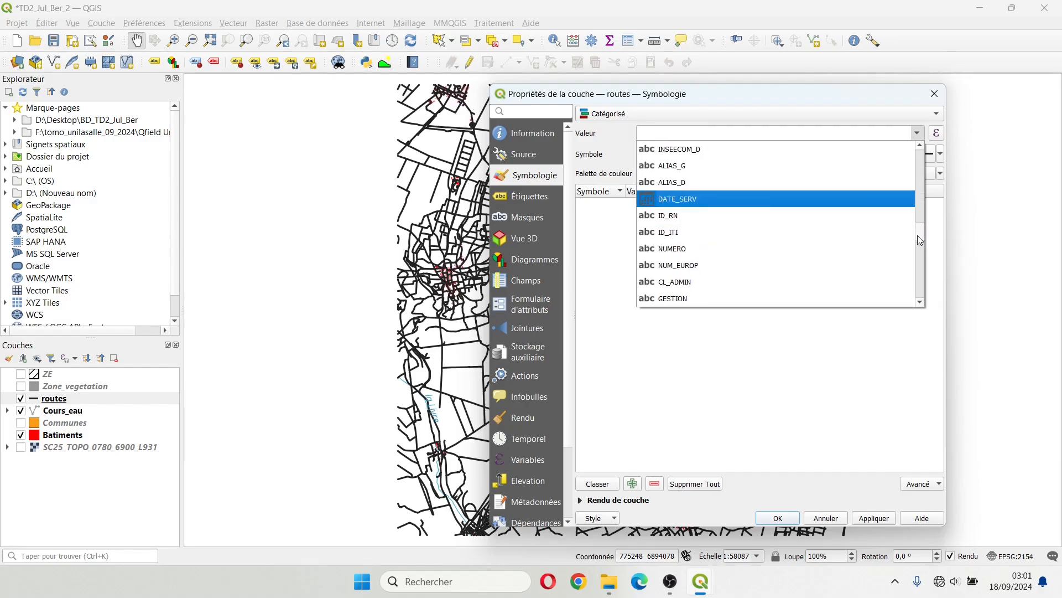
click(758, 233)
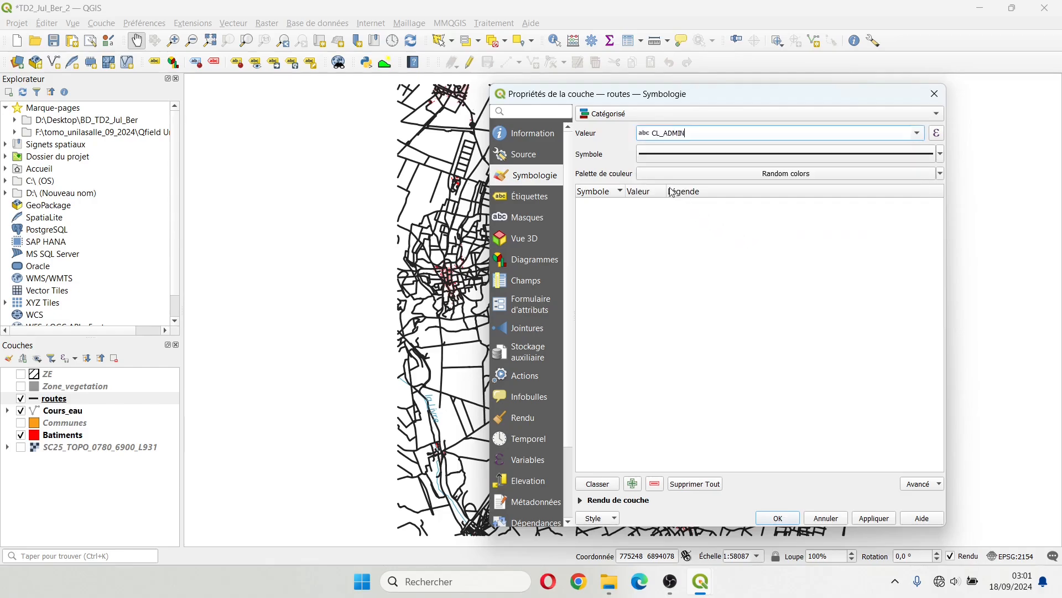
click(597, 484)
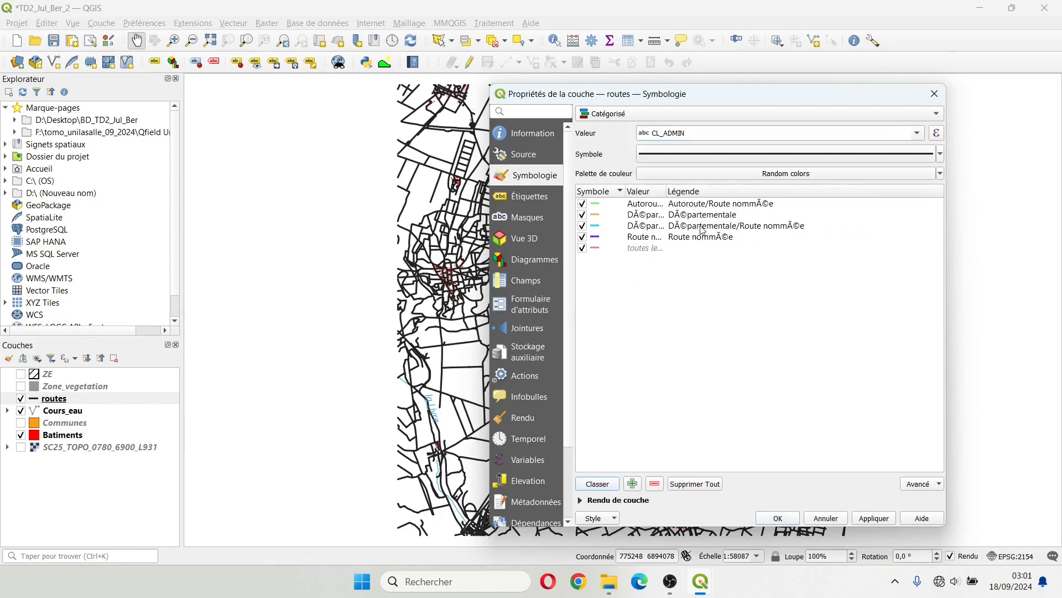
Step: Remove the "Route nommée" category from the routes classification
click(687, 204)
click(691, 215)
click(694, 226)
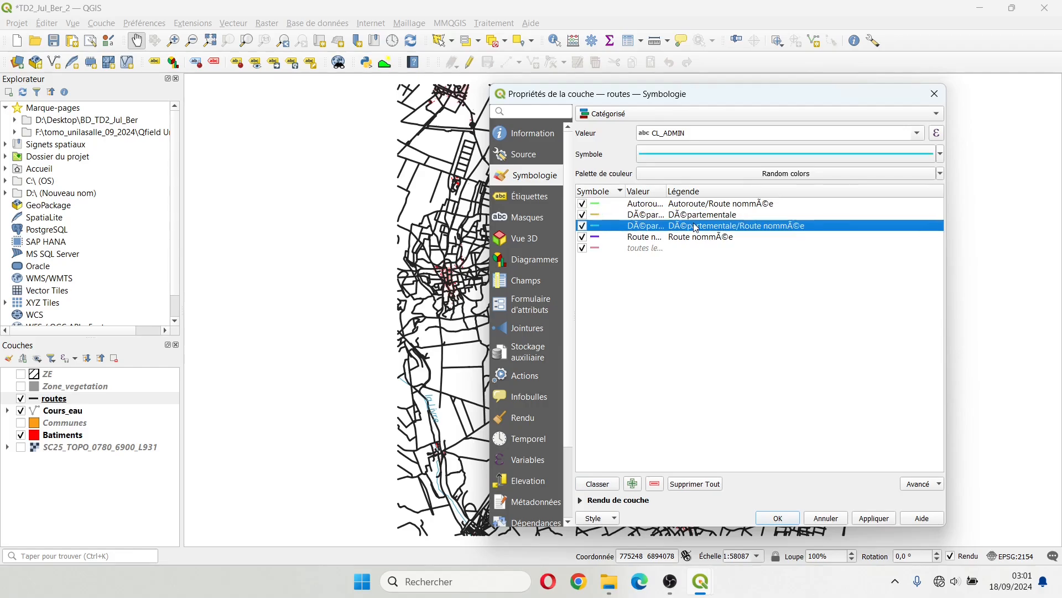
click(696, 239)
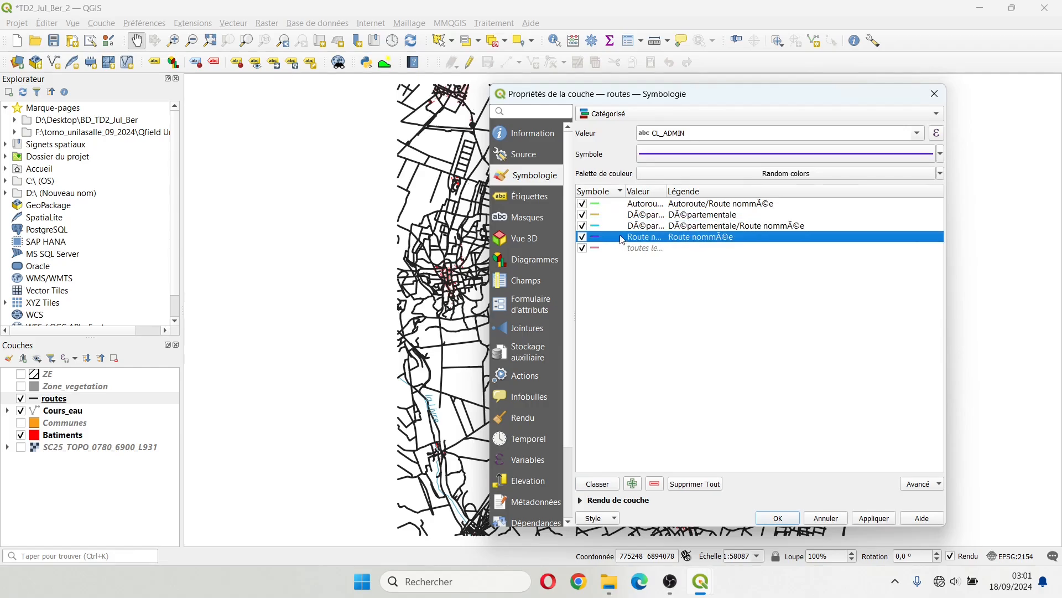
click(654, 484)
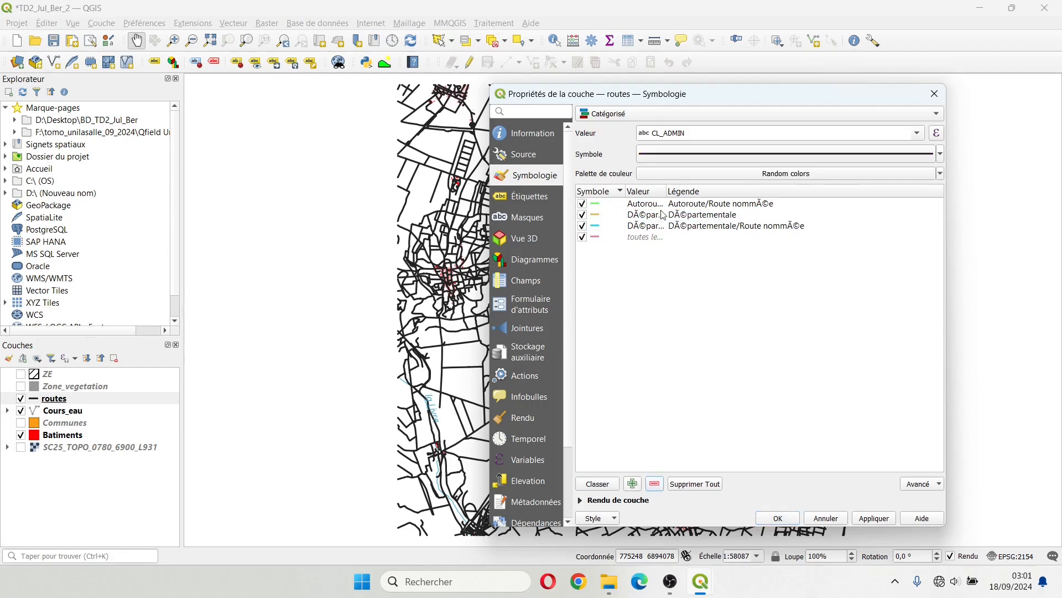
Step: Merge the Départementale and Départementale/Route nommée categories and label the merged category "Dépatementale"
click(698, 225)
ctrl+click(690, 215)
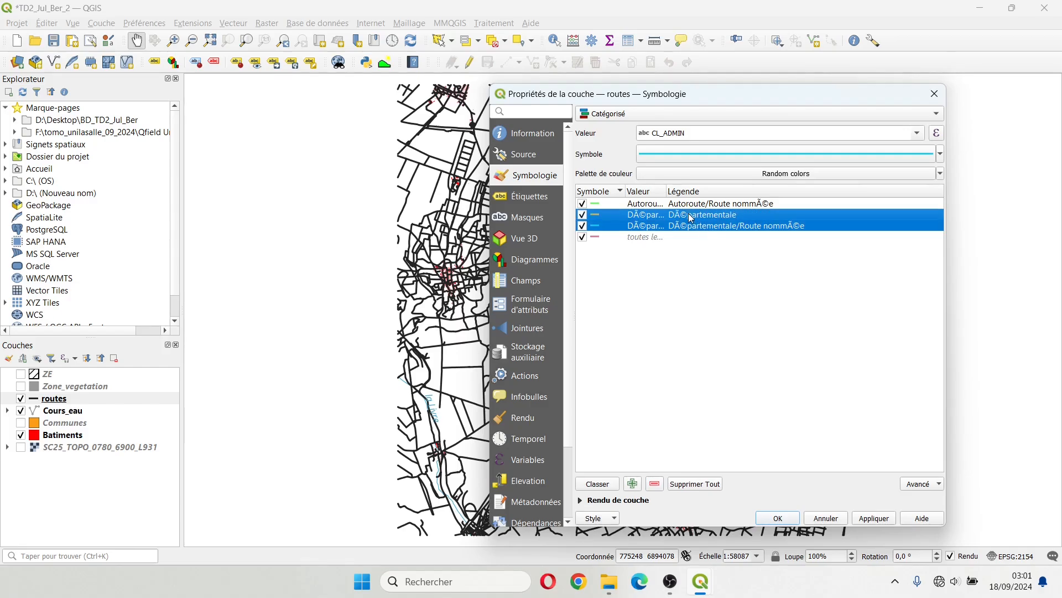
right_click(690, 216)
click(750, 316)
double_click(739, 216)
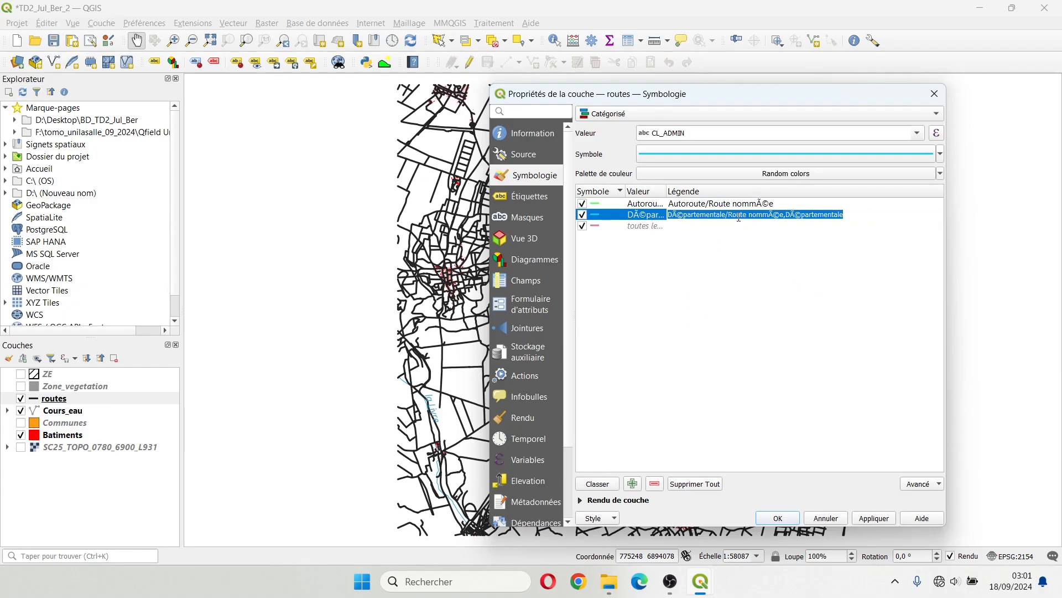
text(D)
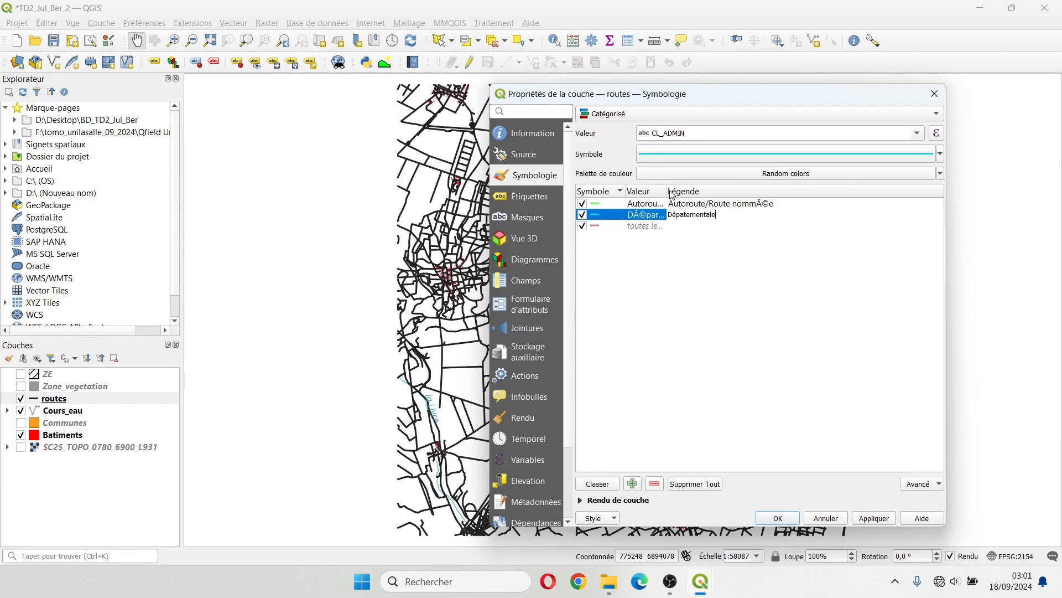
text(épatementale)
key(Return)
Step: Shorten the Autoroute/Route nommée category's legend text to "Autoroute" and disable the category for all other values
drag(672, 194, 734, 194)
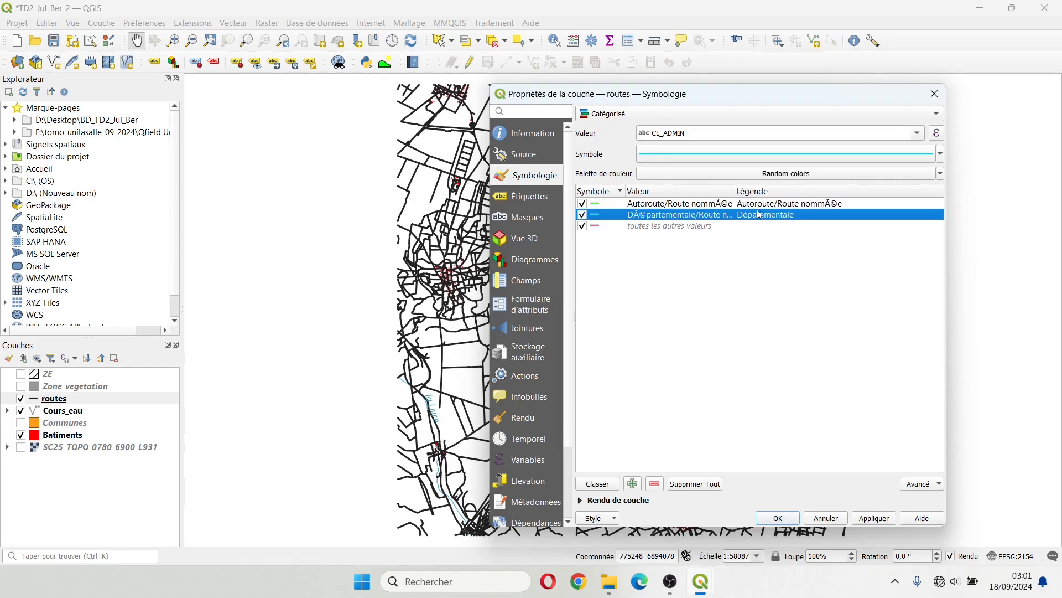
key(Up)
key(F2)
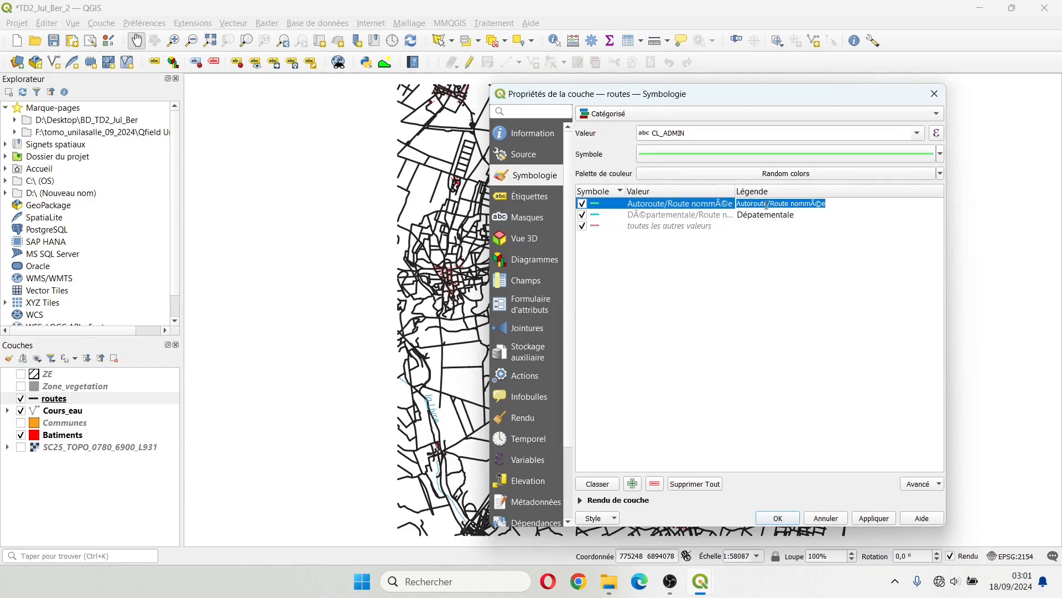
drag(766, 204, 858, 206)
key(BackSpace)
click(761, 259)
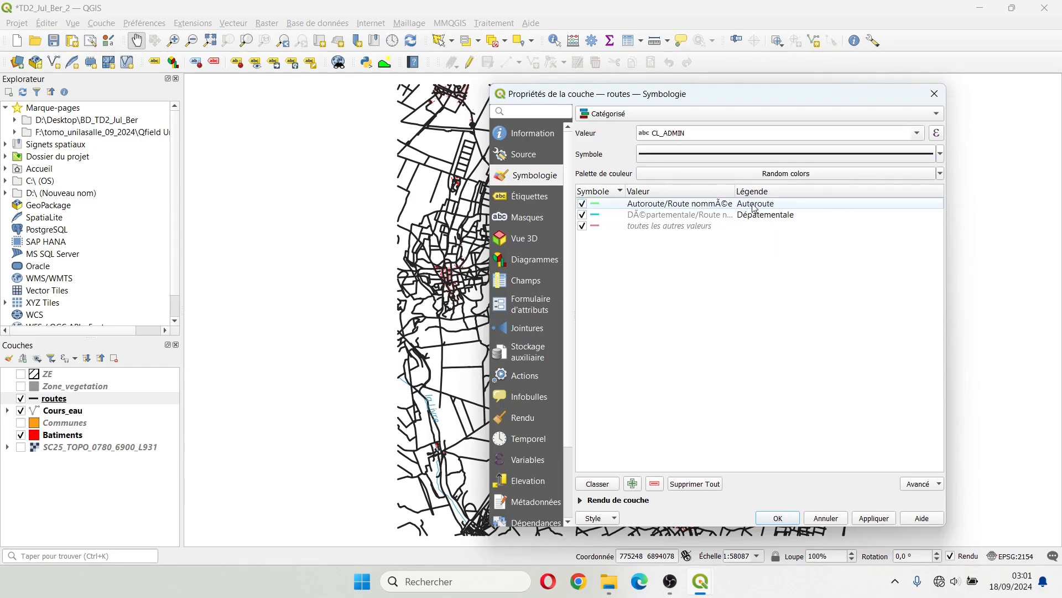
click(588, 228)
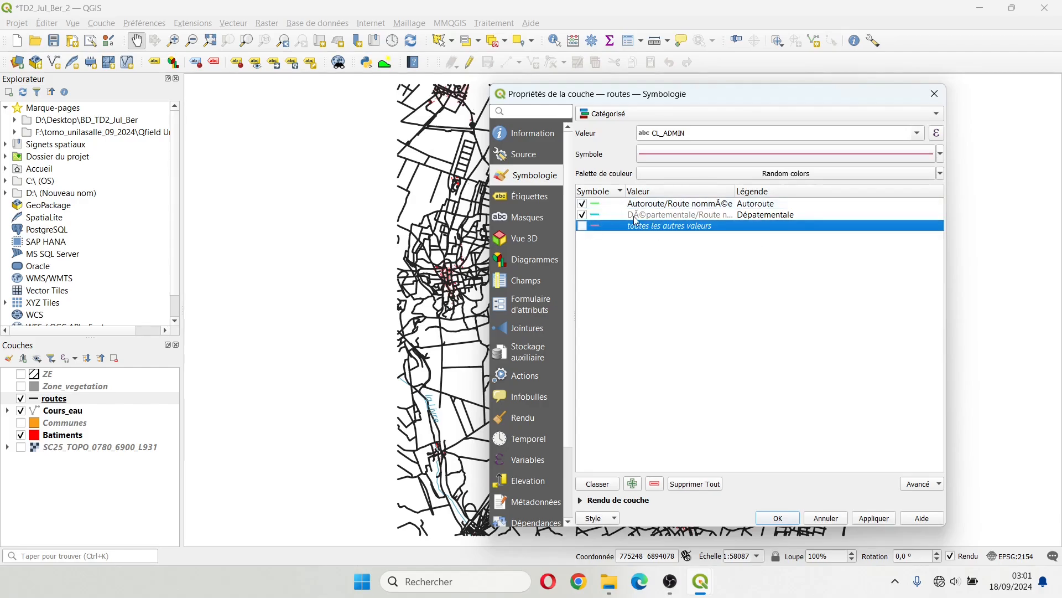
Step: Give the Autoroute category a dark red line, colour #c50000, with a width of 0.46 mm
double_click(593, 204)
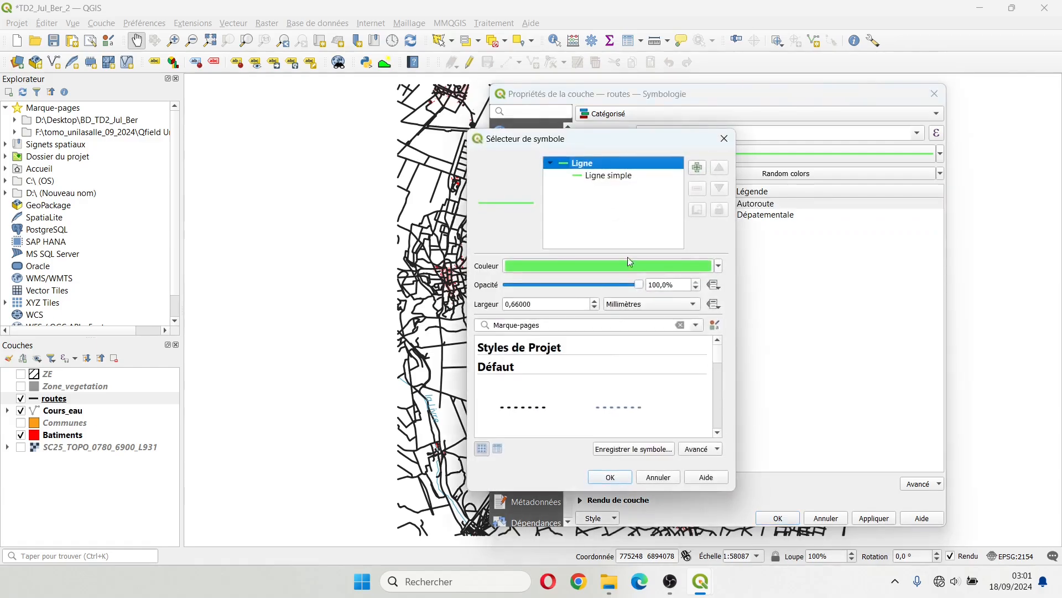
click(718, 267)
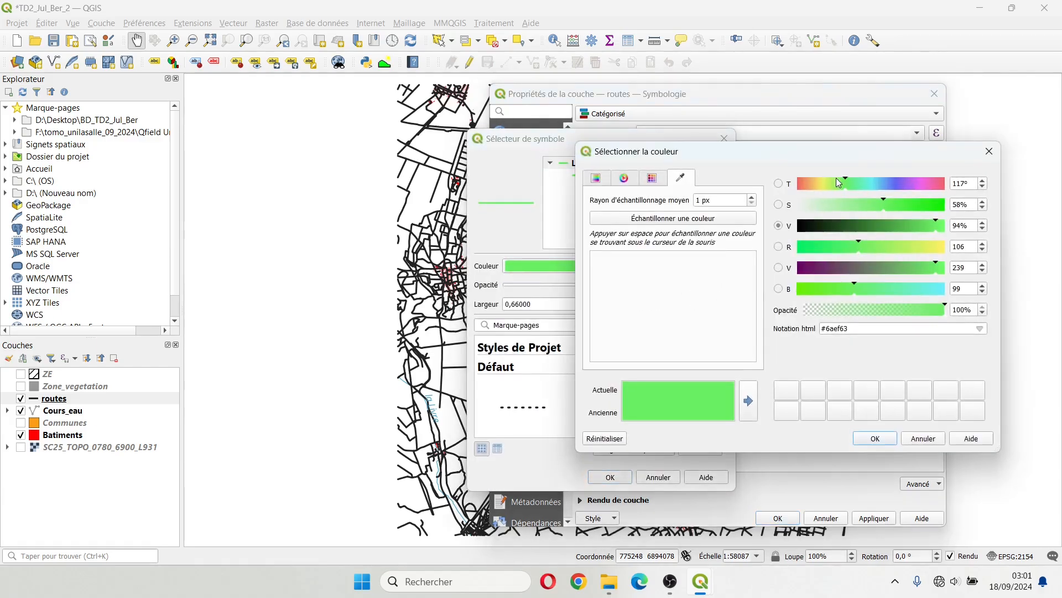
drag(839, 182, 766, 184)
drag(917, 208, 984, 207)
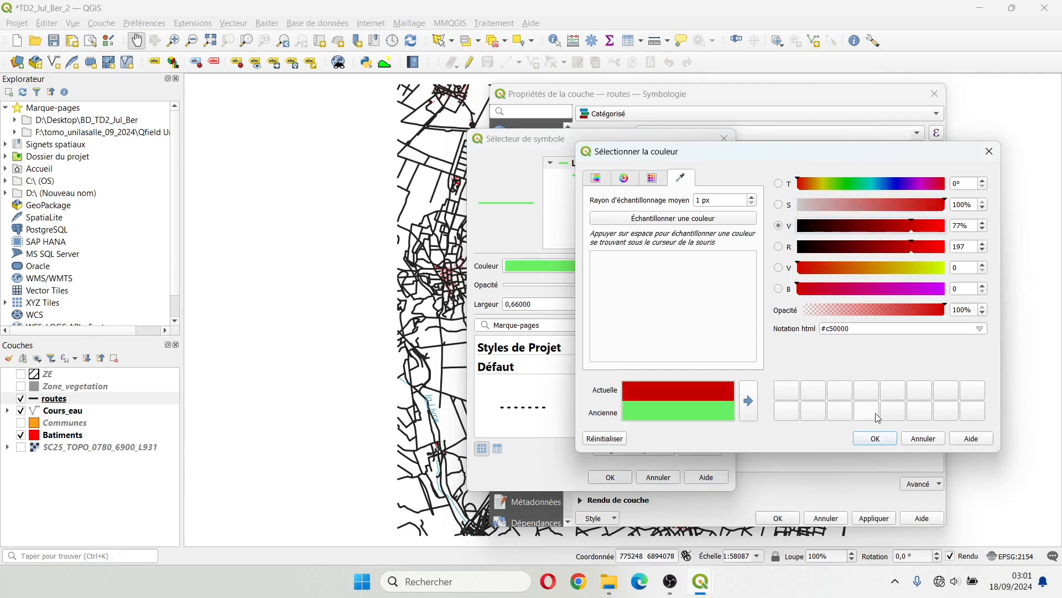
click(879, 437)
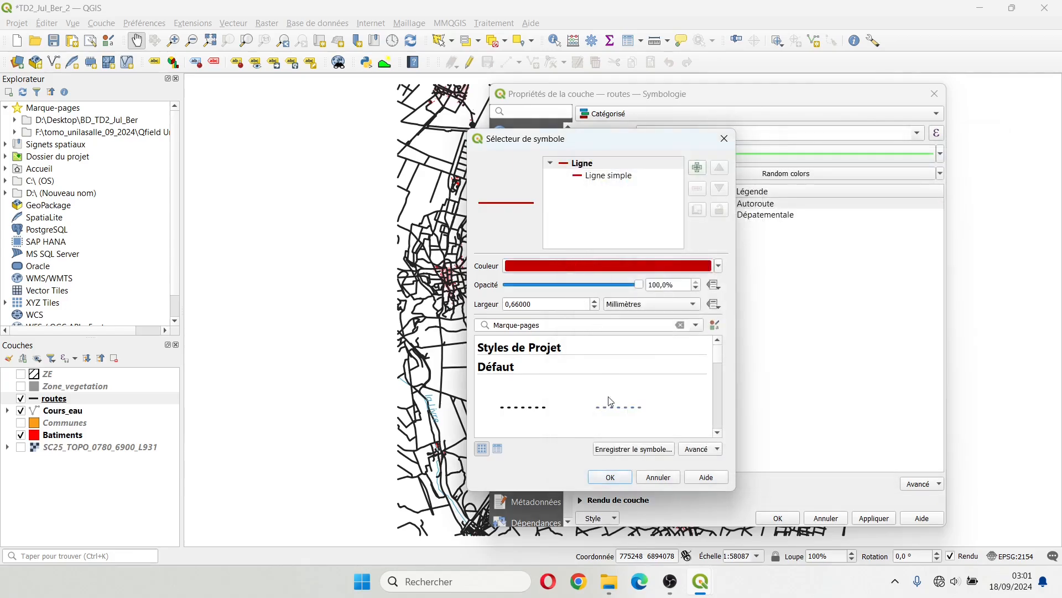
click(595, 308)
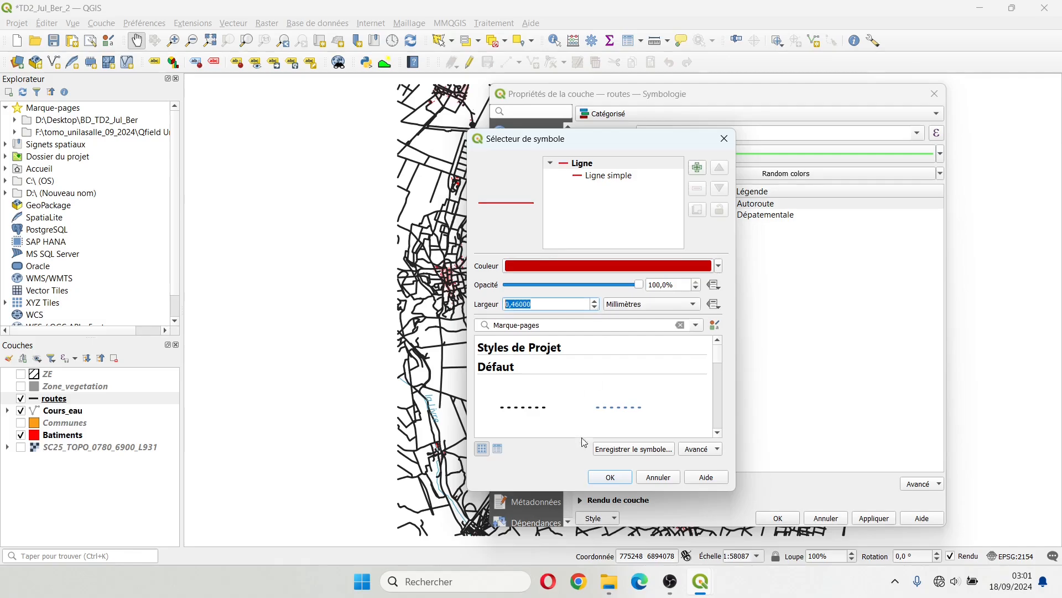
click(611, 475)
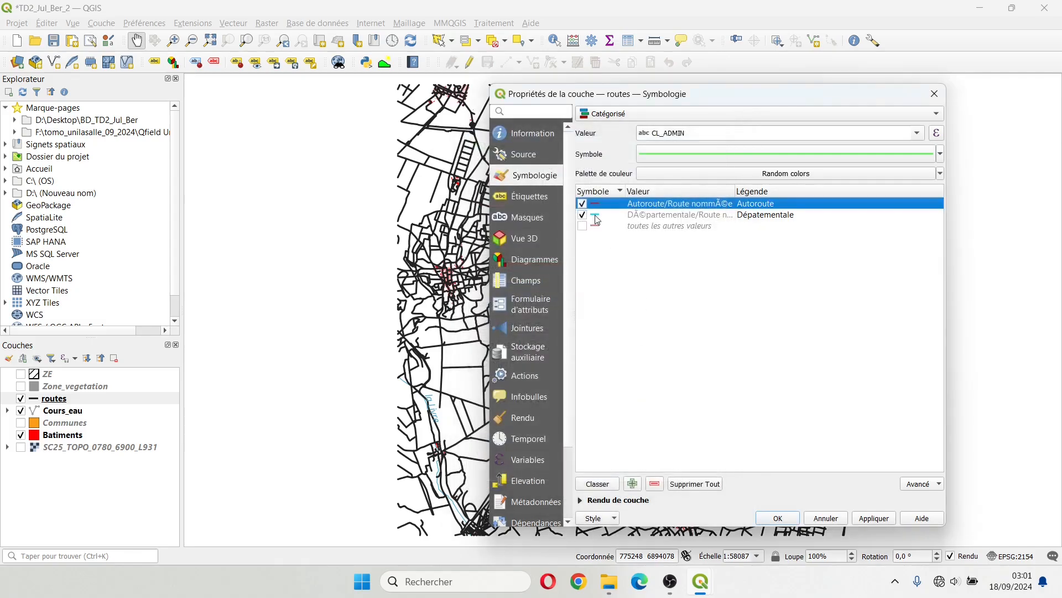
Step: Make the Dépatementale category a black line 0.26 mm wide and accept the routes layer properties
double_click(605, 216)
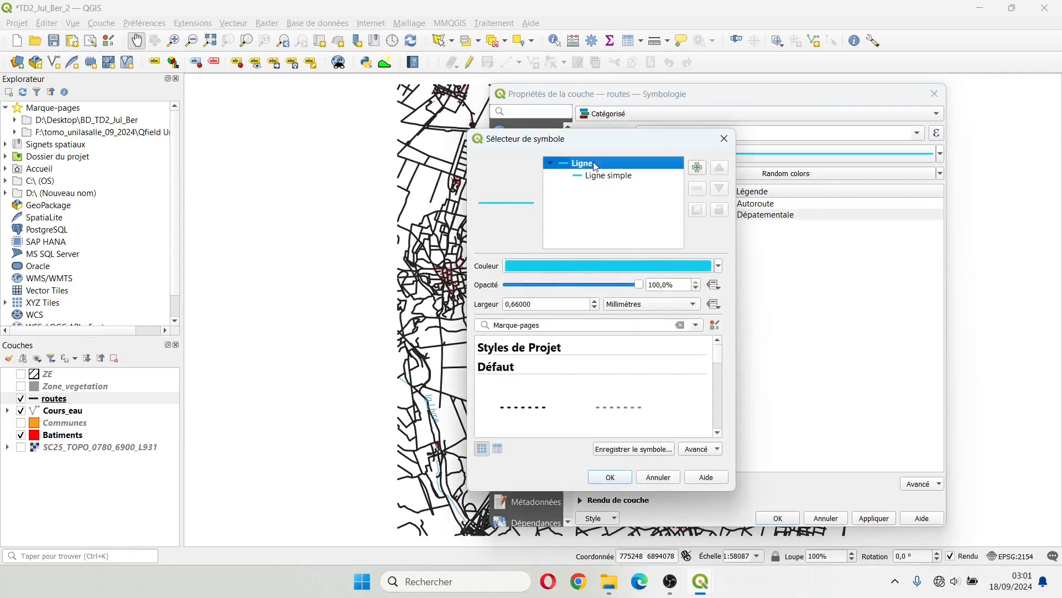
click(624, 271)
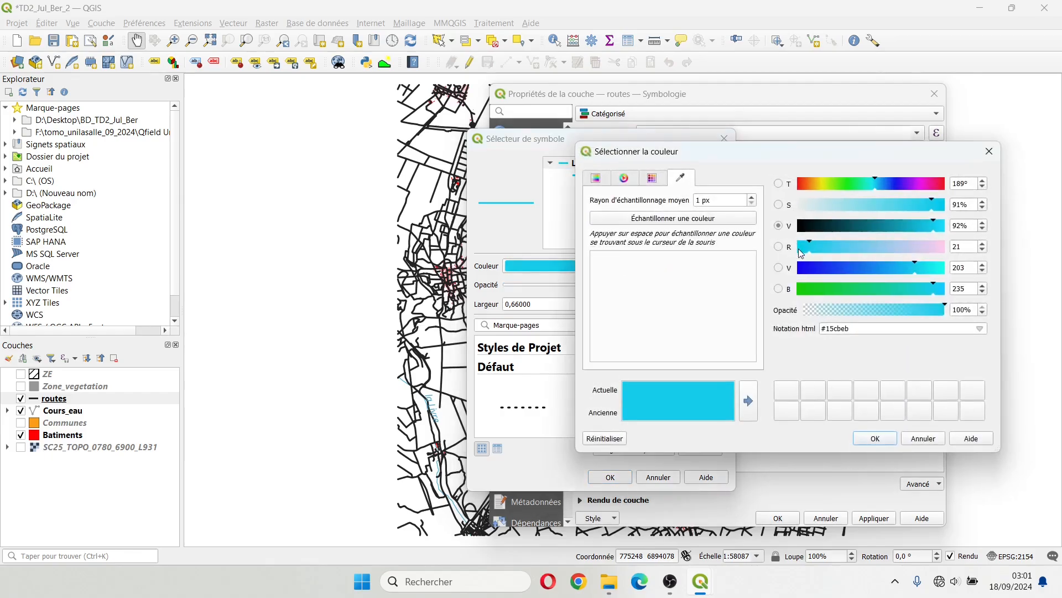
click(815, 227)
click(875, 437)
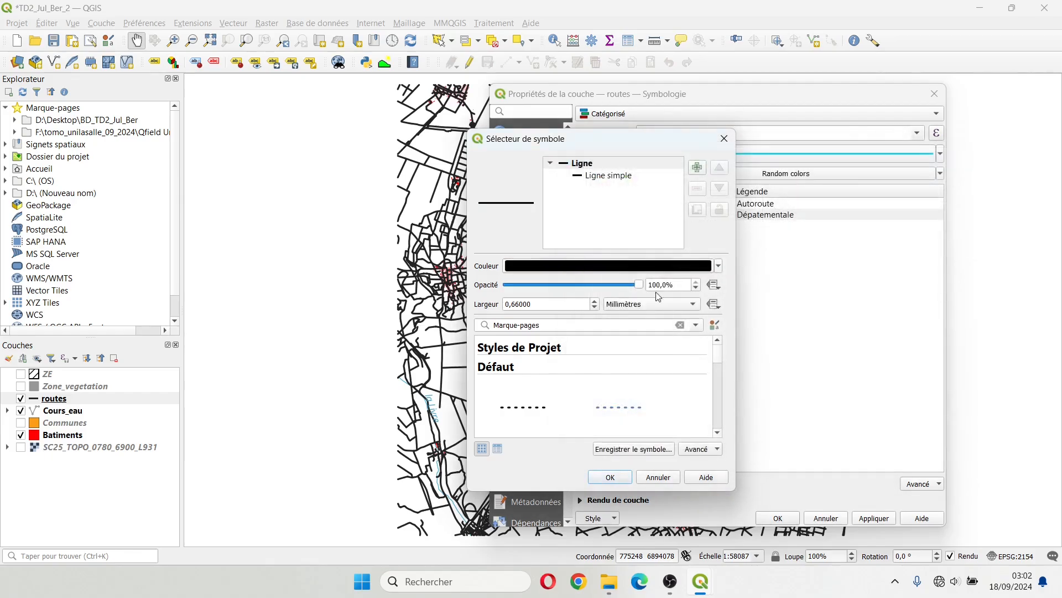
click(595, 308)
click(594, 307)
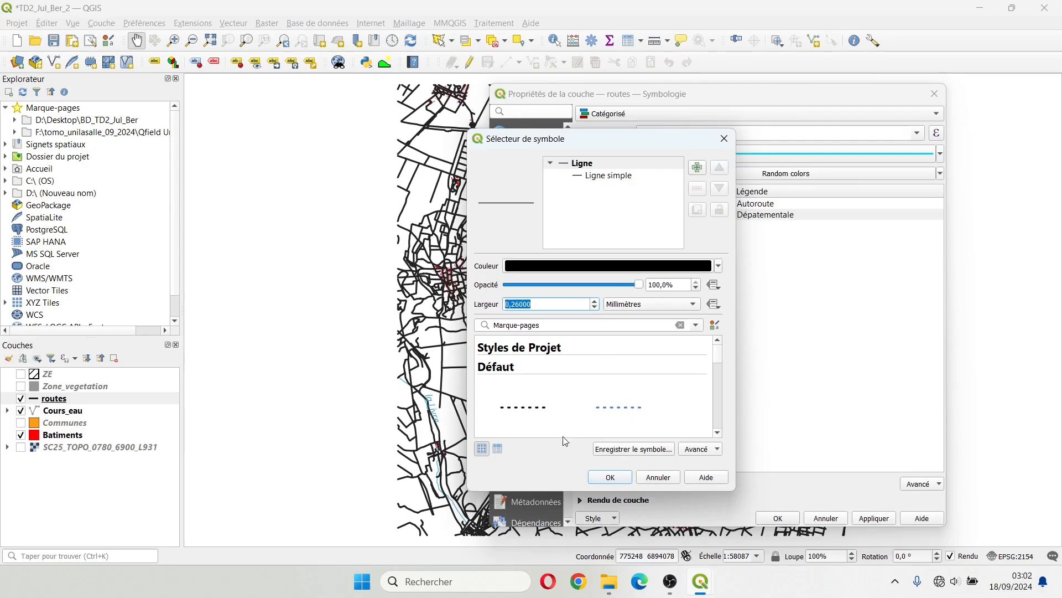
click(610, 477)
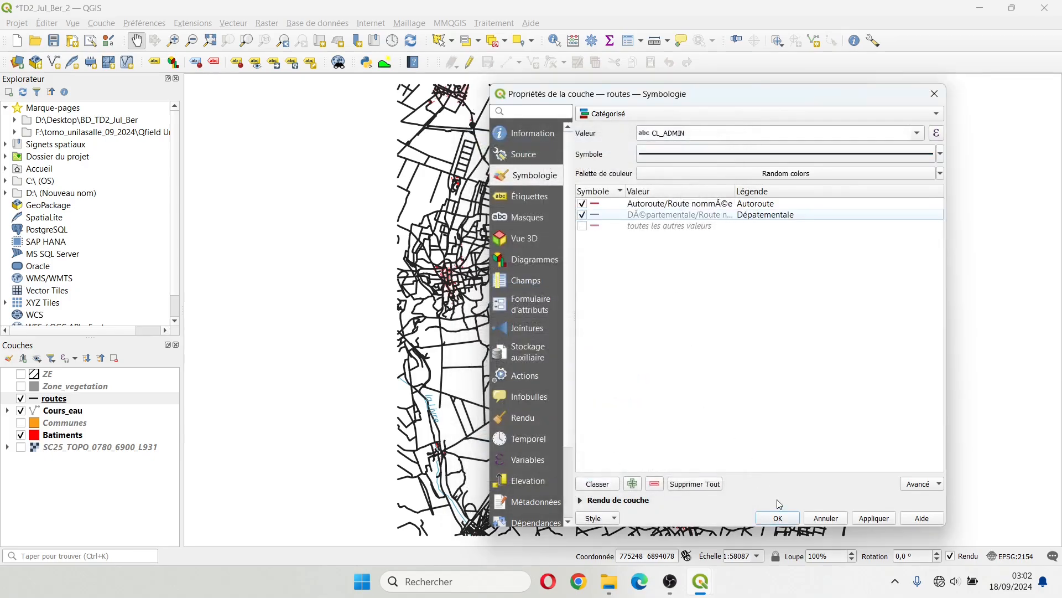
click(790, 519)
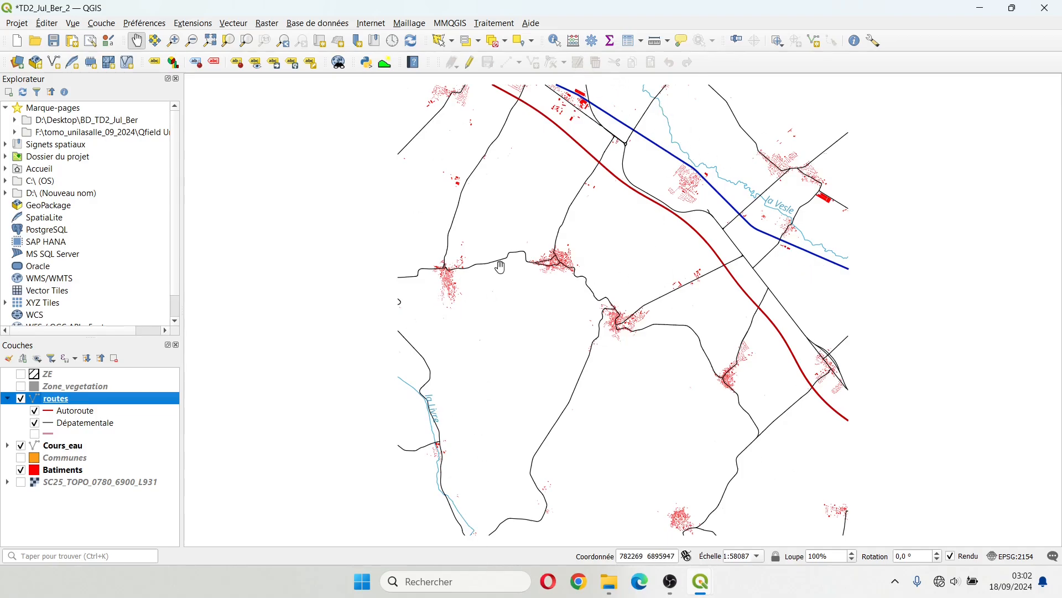
Step: Collapse the routes legend and show the Zone_vegetation layer on the map
click(7, 399)
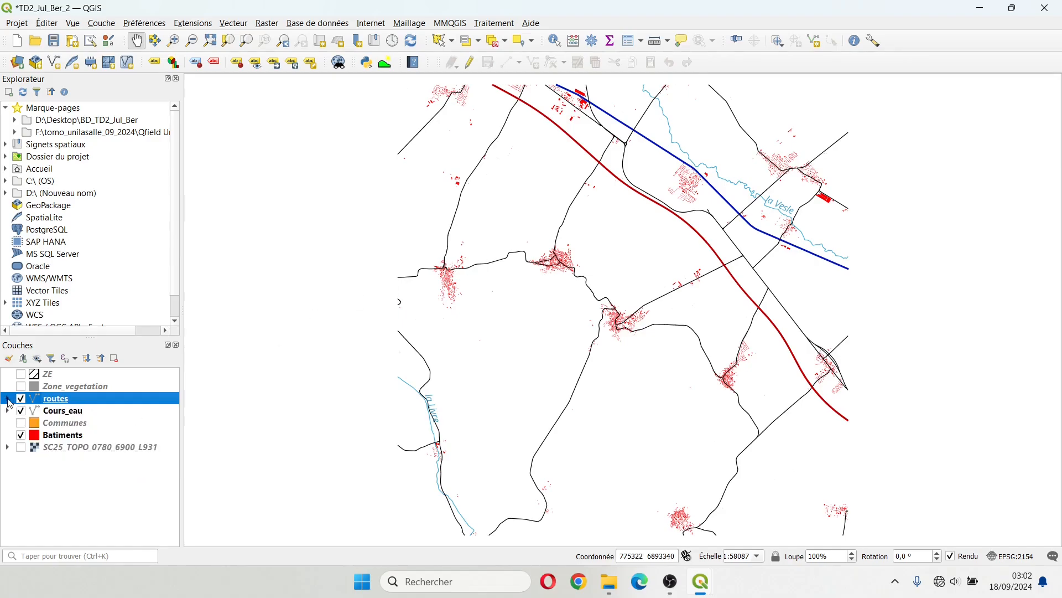
click(21, 387)
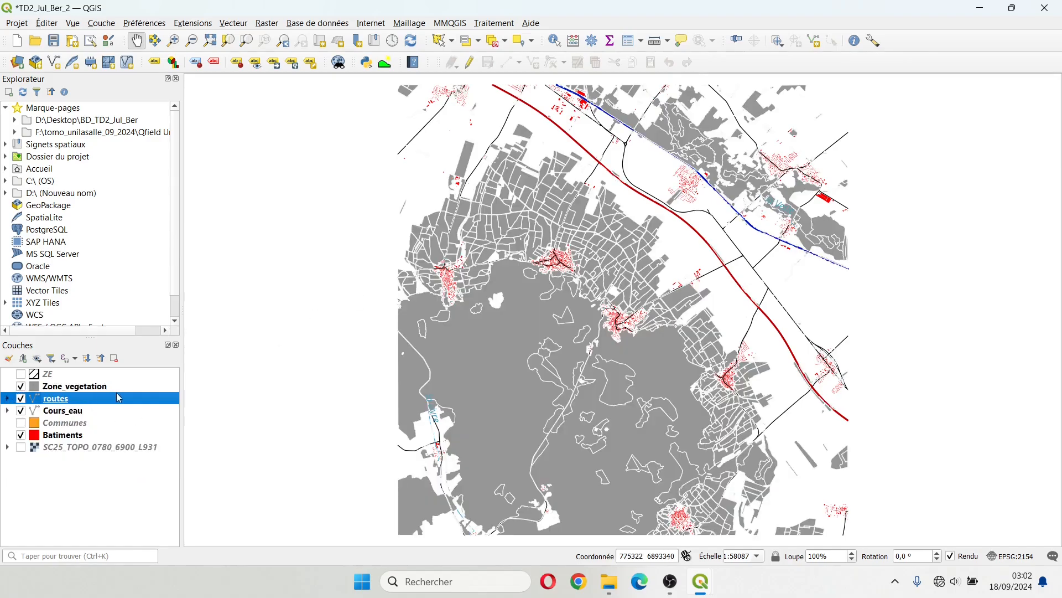
Step: Examine the Zone_vegetation layer's symbology and the NATURE values in its attribute table
double_click(64, 386)
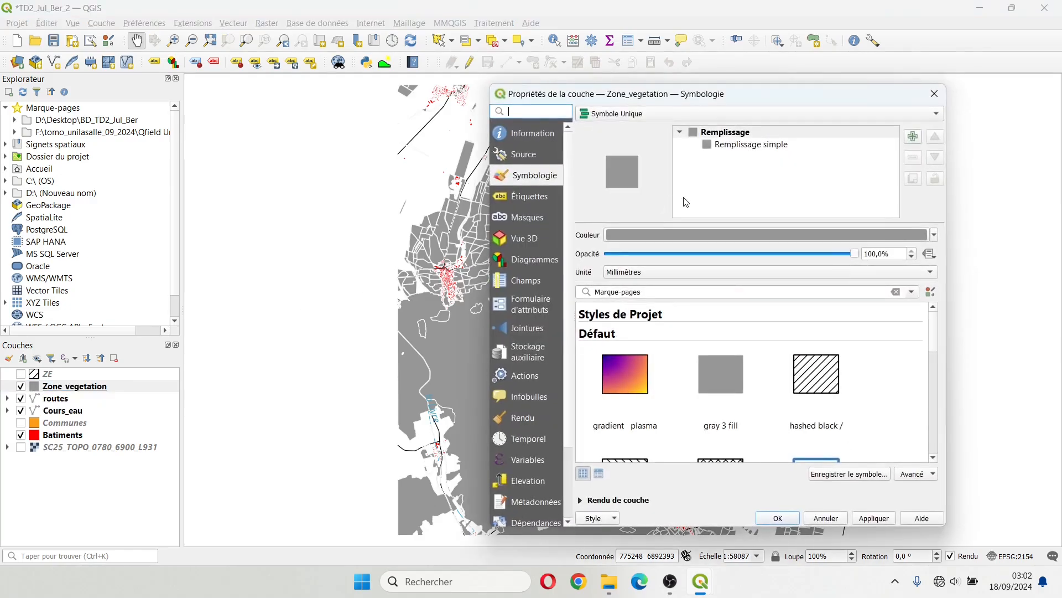
click(934, 94)
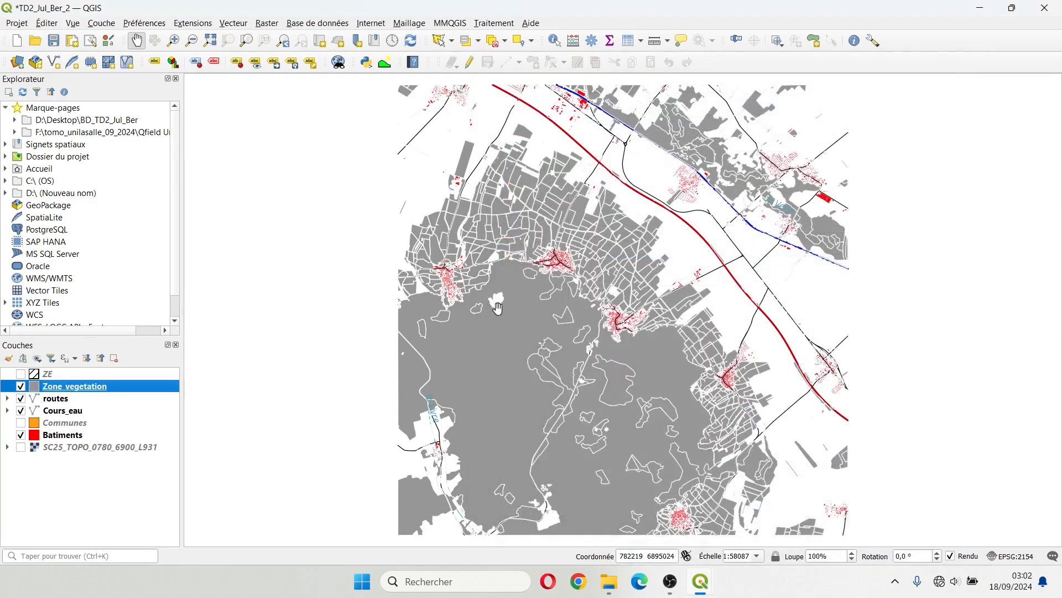
right_click(94, 391)
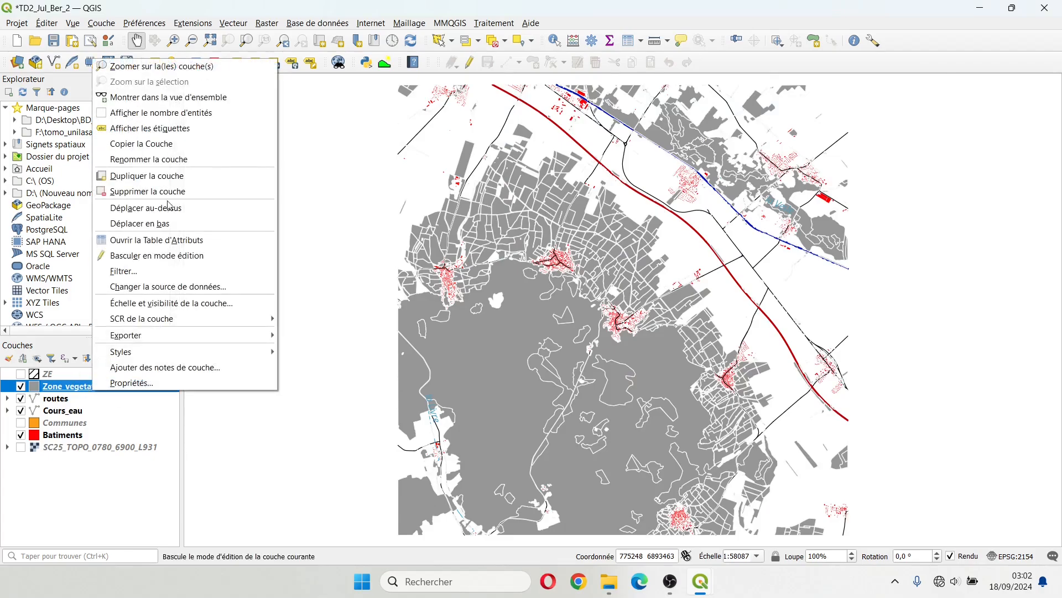
click(136, 239)
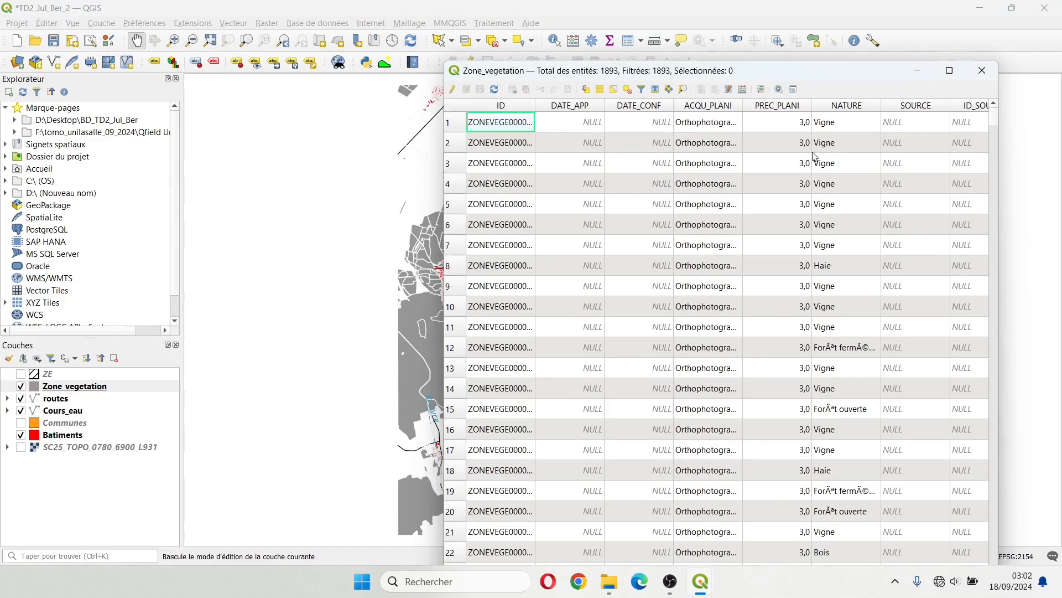
click(982, 70)
Step: Switch the Zone_vegetation symbology to categorized on the NATURE field and classify all its values
double_click(65, 389)
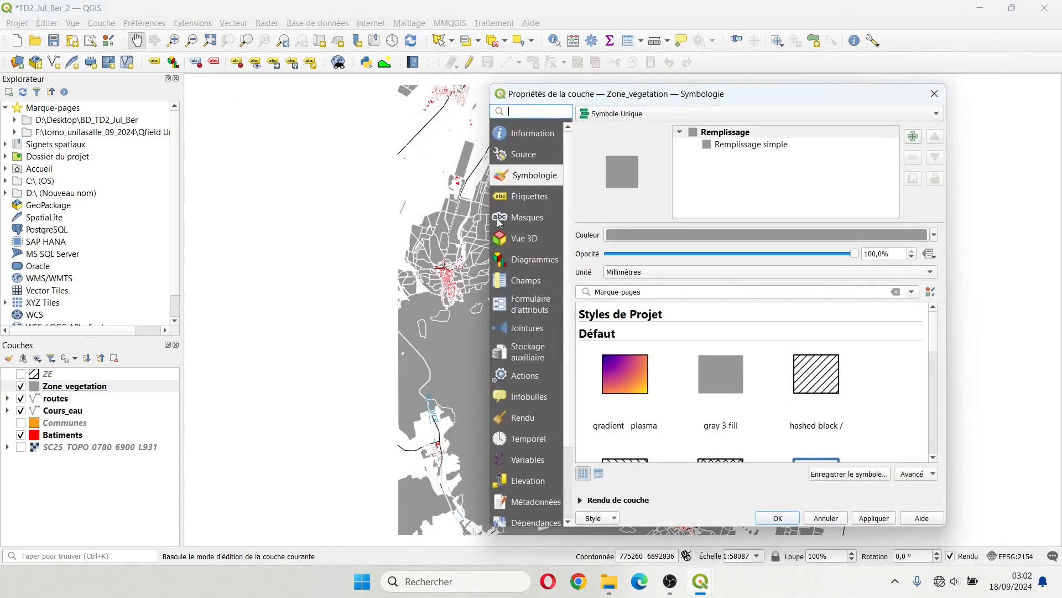
click(708, 111)
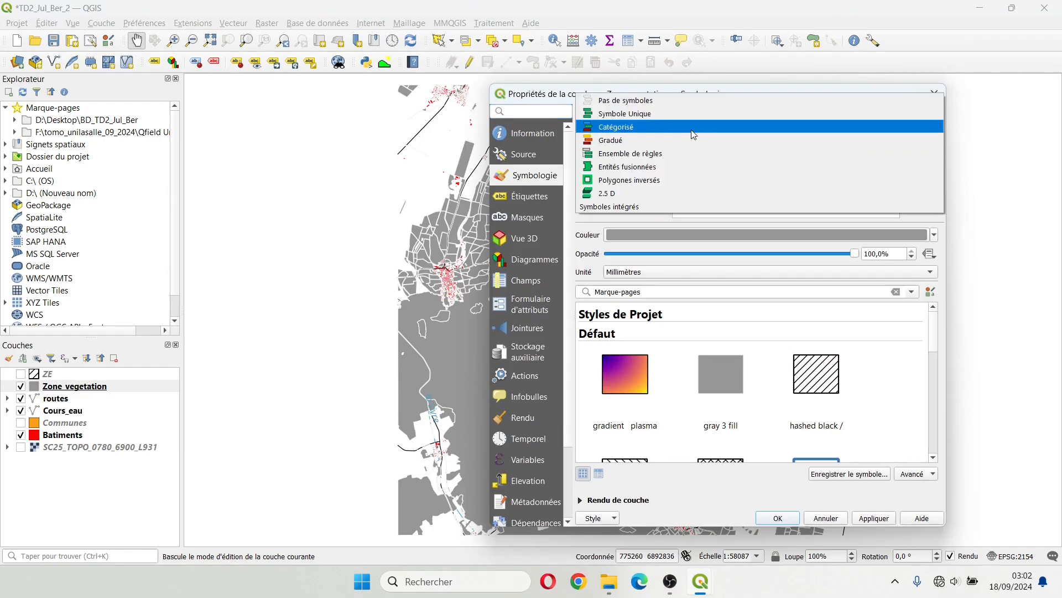
click(691, 127)
click(918, 133)
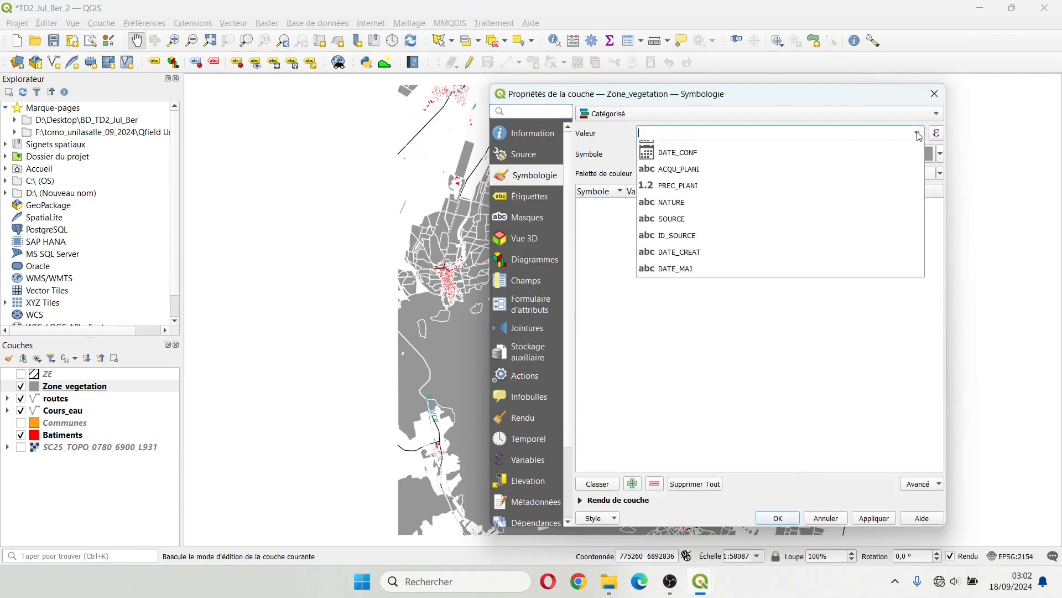
click(681, 231)
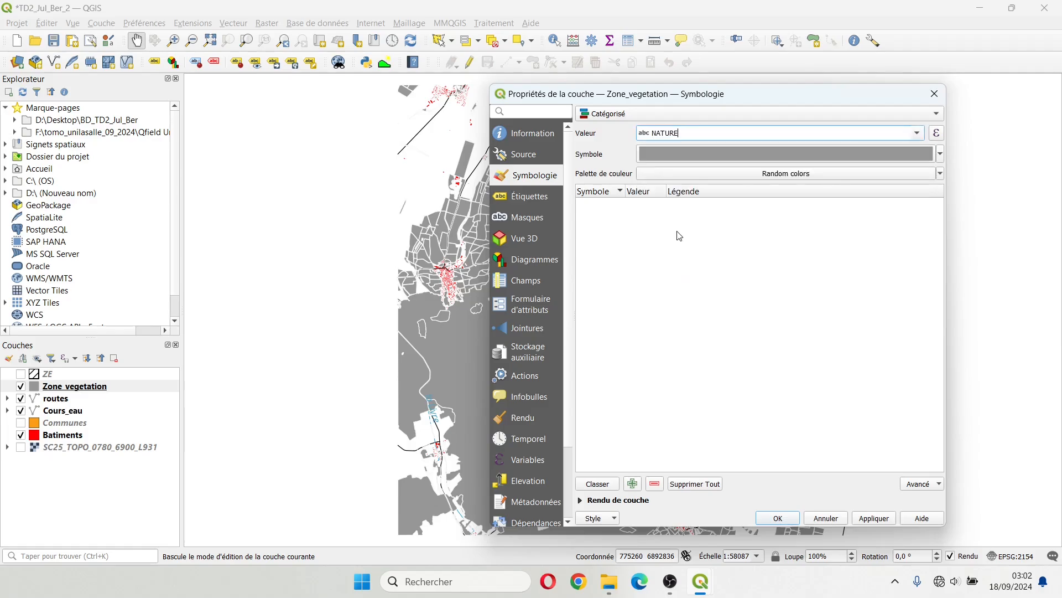
click(941, 155)
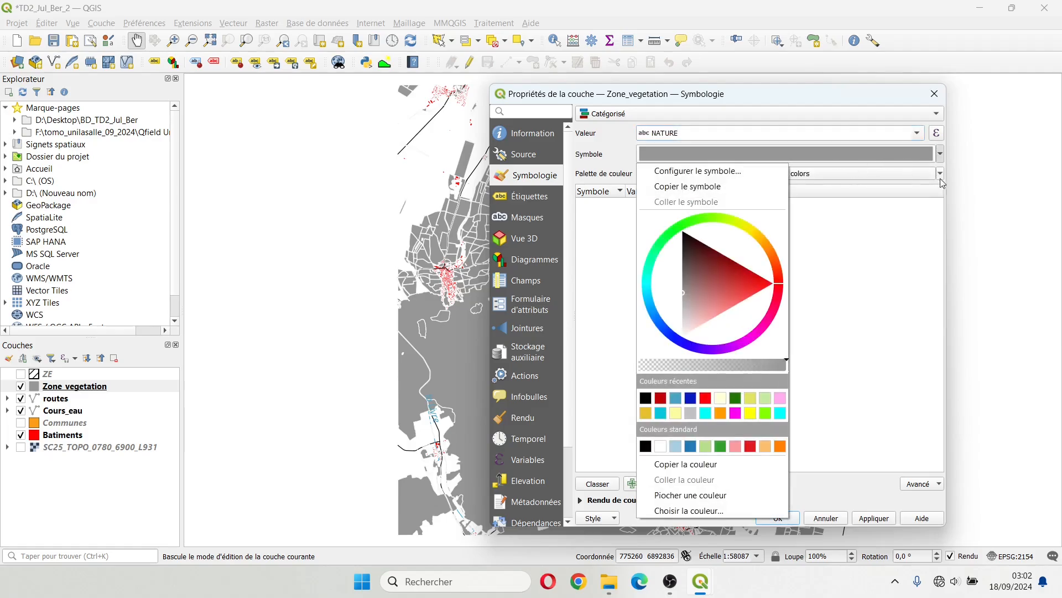
click(931, 197)
click(594, 483)
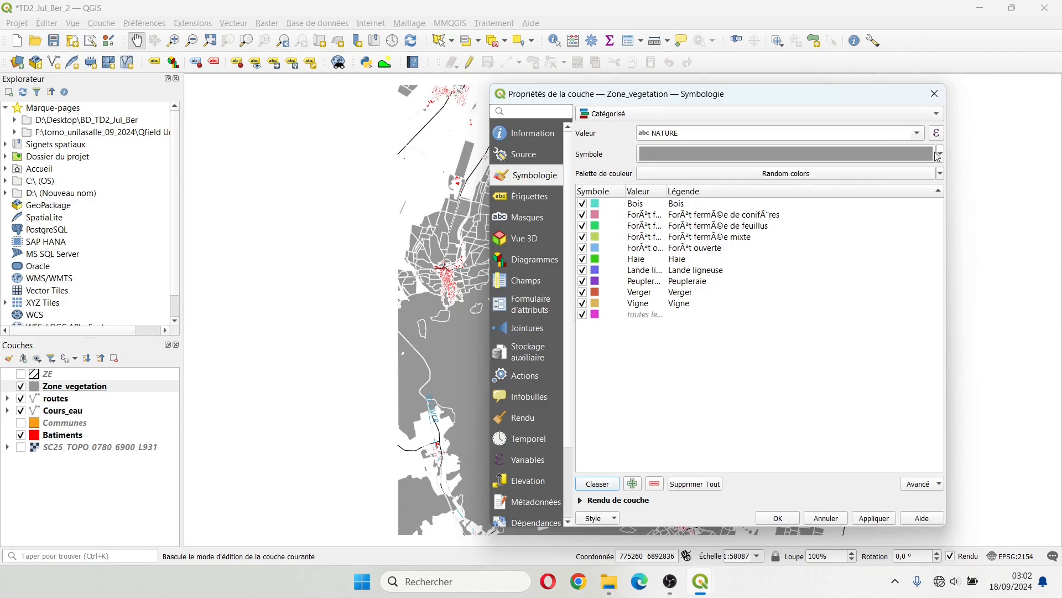
Step: Merge the vegetation categories from Bois through Lande ligneuse into one and set its legend text to "Forêt"
click(636, 209)
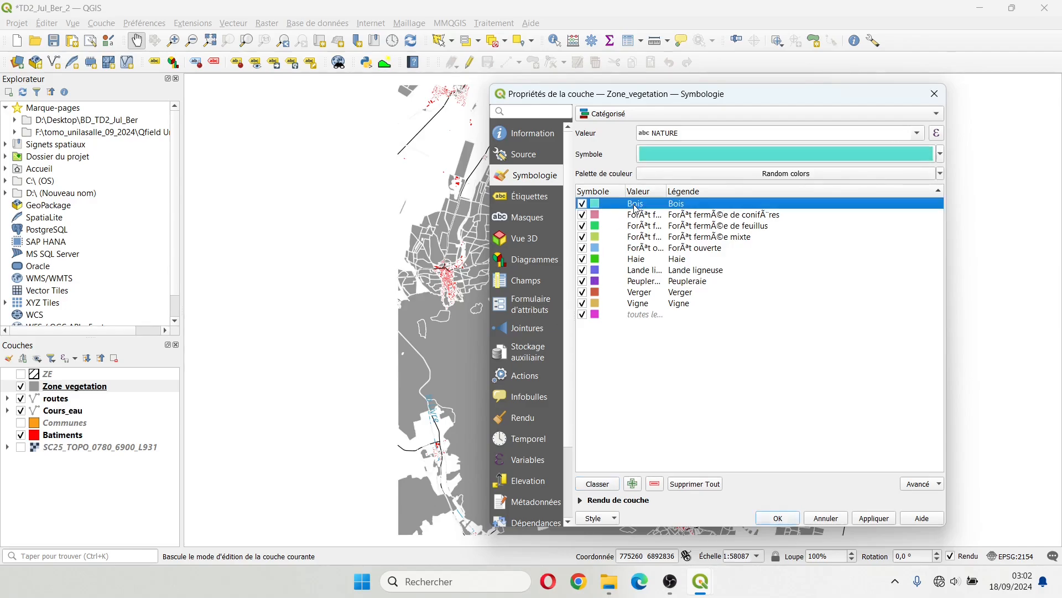
shift+click(652, 274)
right_click(643, 238)
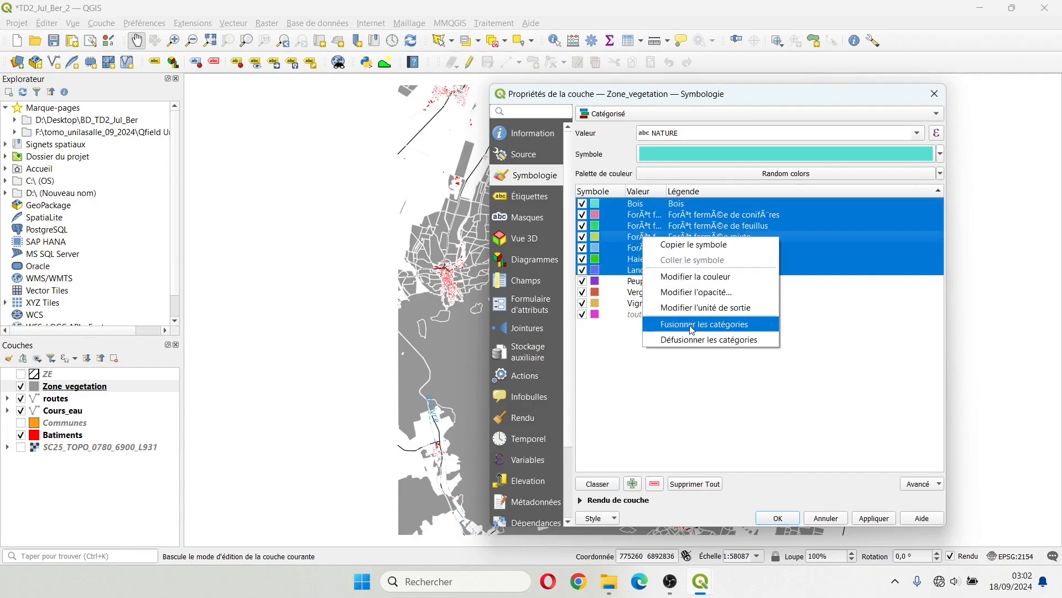
click(692, 325)
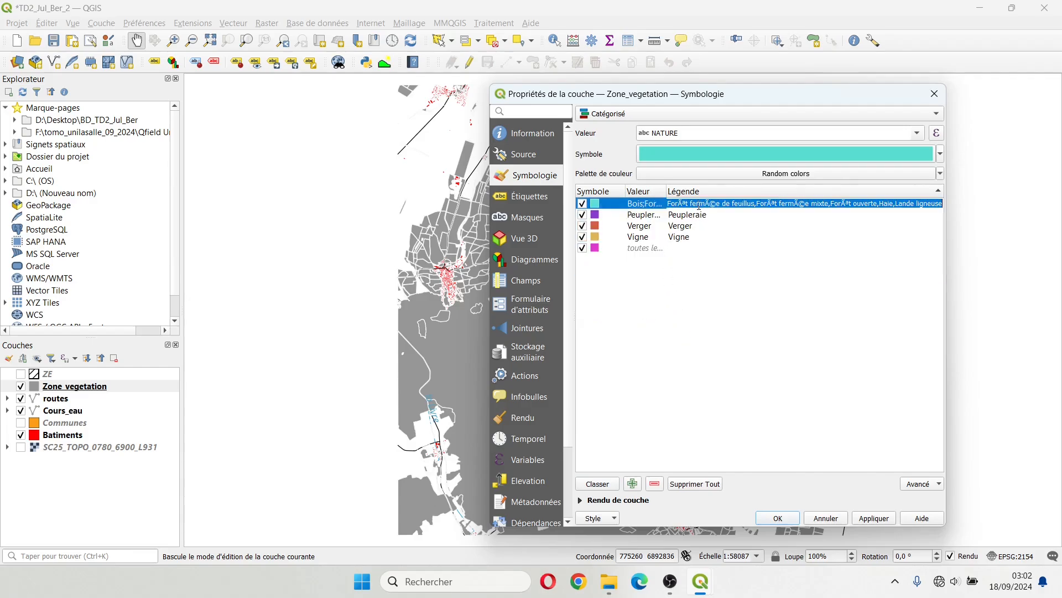
text(Fusionner)
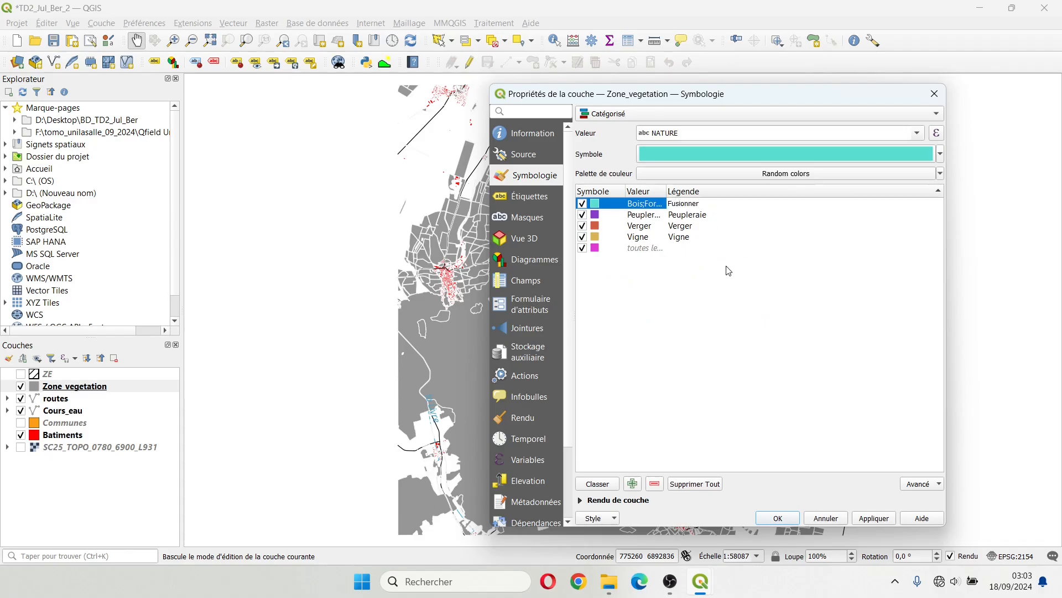
key(BackSpace)
key(BackSpace)
key(BackSpace)
key(BackSpace)
key(BackSpace)
key(BackSpace)
key(BackSpace)
key(BackSpace)
key(Return)
Step: Clear the Peupleraie legend text, merge that category into Forêt, and tidy the merged legend to read "Forêt"
click(709, 217)
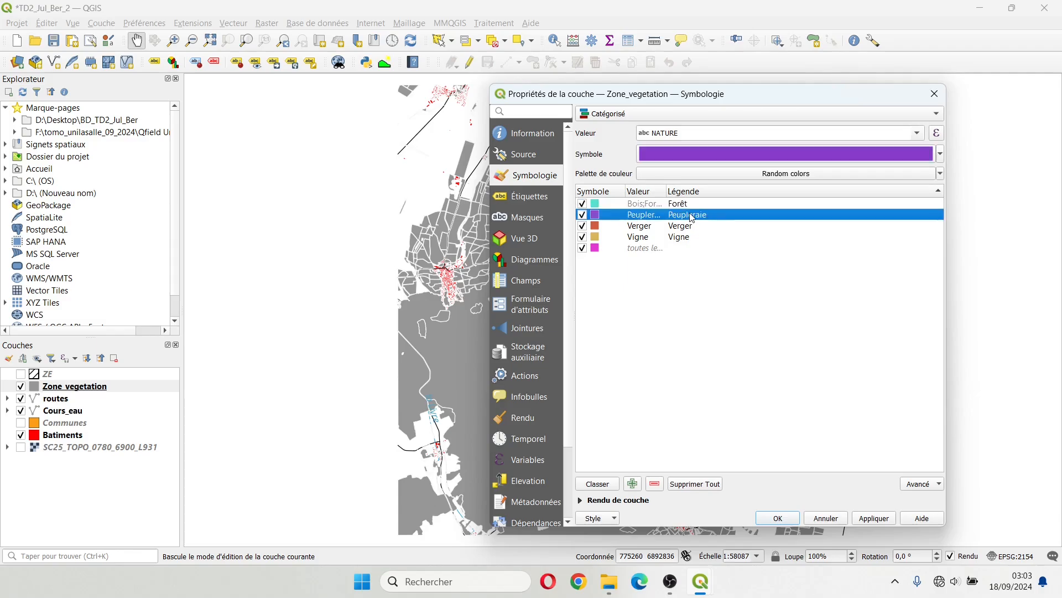
double_click(690, 214)
key(BackSpace)
click(620, 217)
click(631, 195)
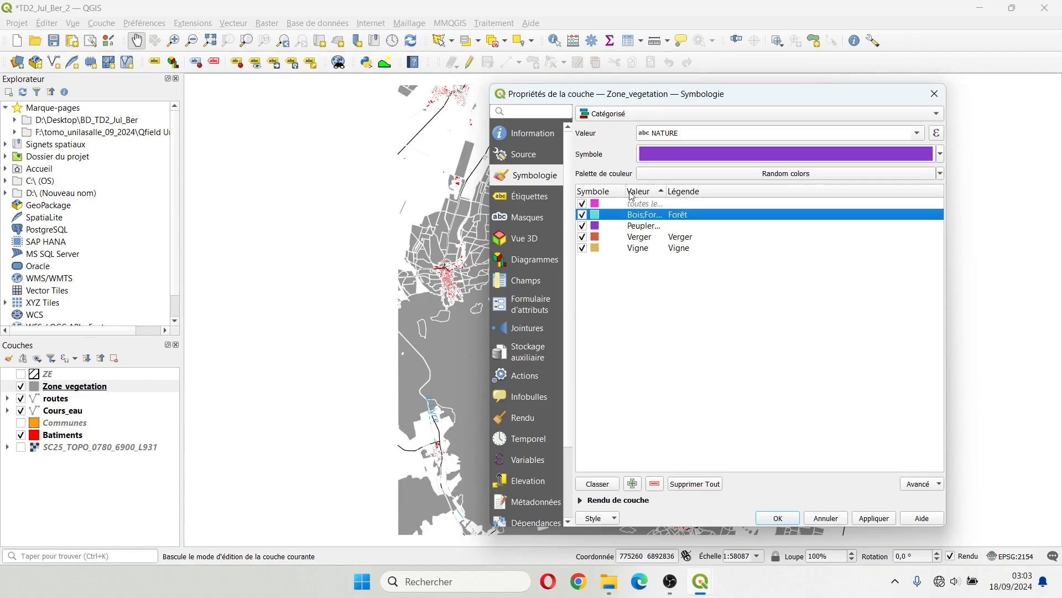
shift+click(644, 226)
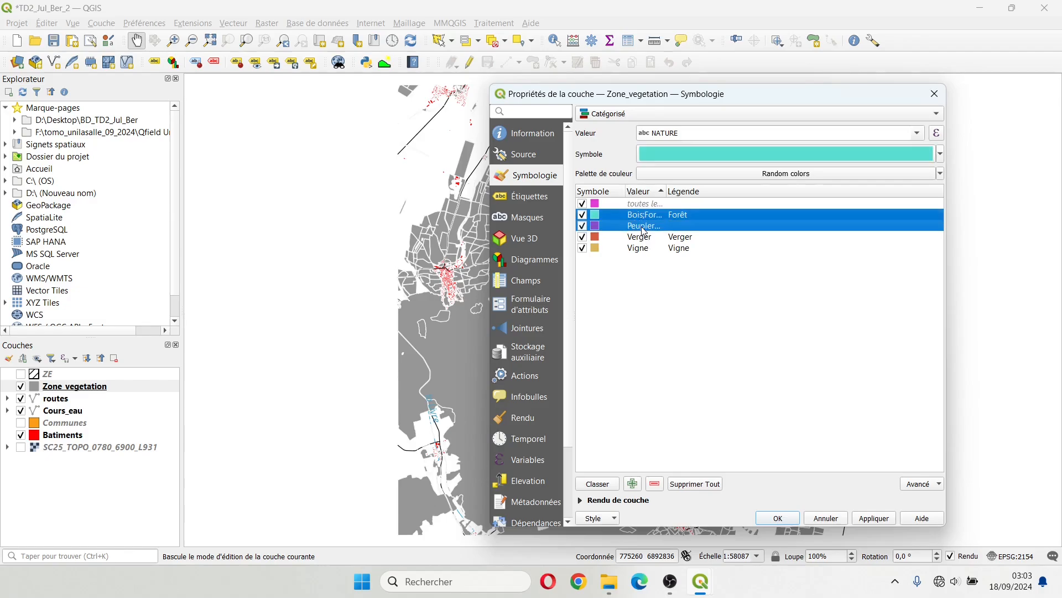
right_click(643, 227)
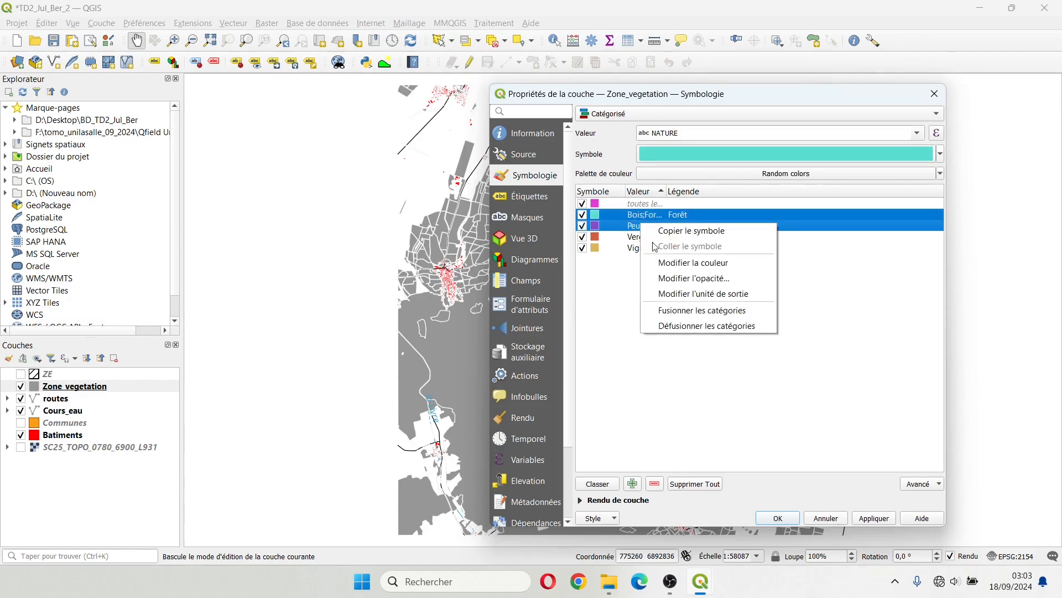
click(686, 306)
double_click(704, 215)
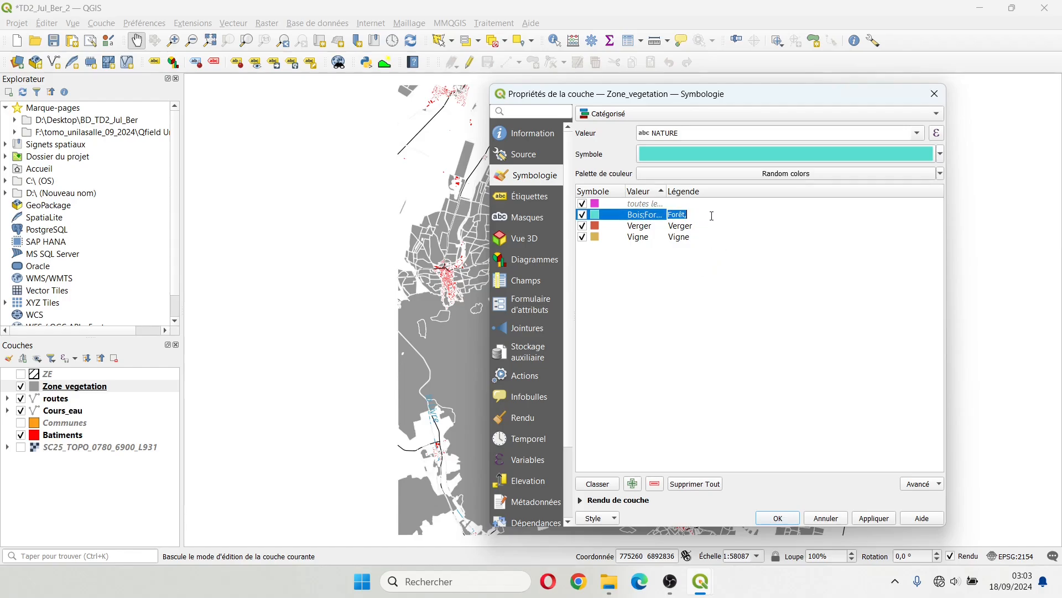
click(711, 214)
key(BackSpace)
click(716, 259)
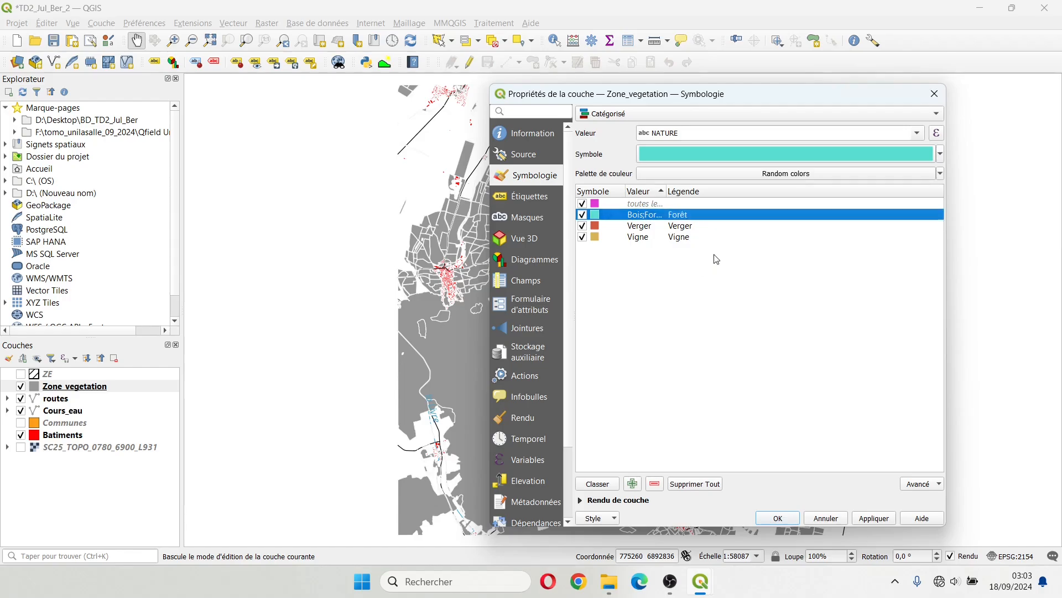
Step: Delete the Verger category and give the Vigne category a light orange fill
click(599, 228)
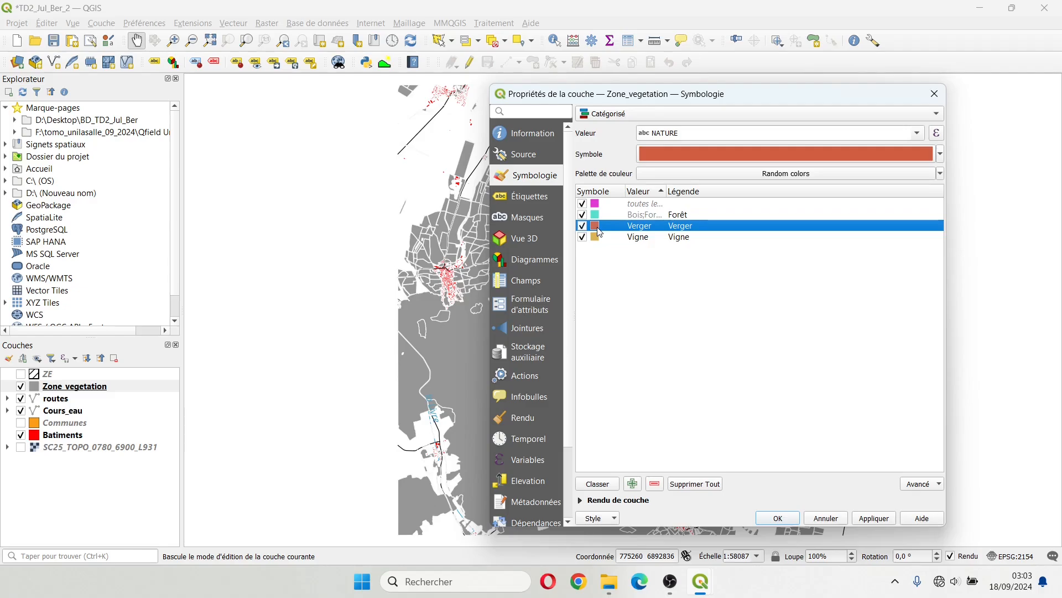
click(655, 484)
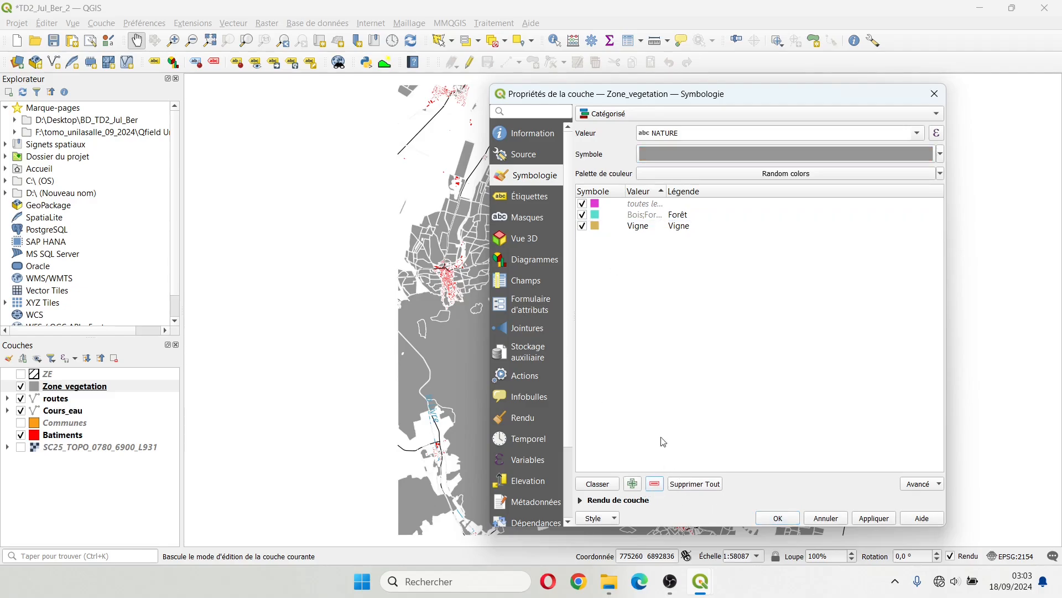
double_click(596, 226)
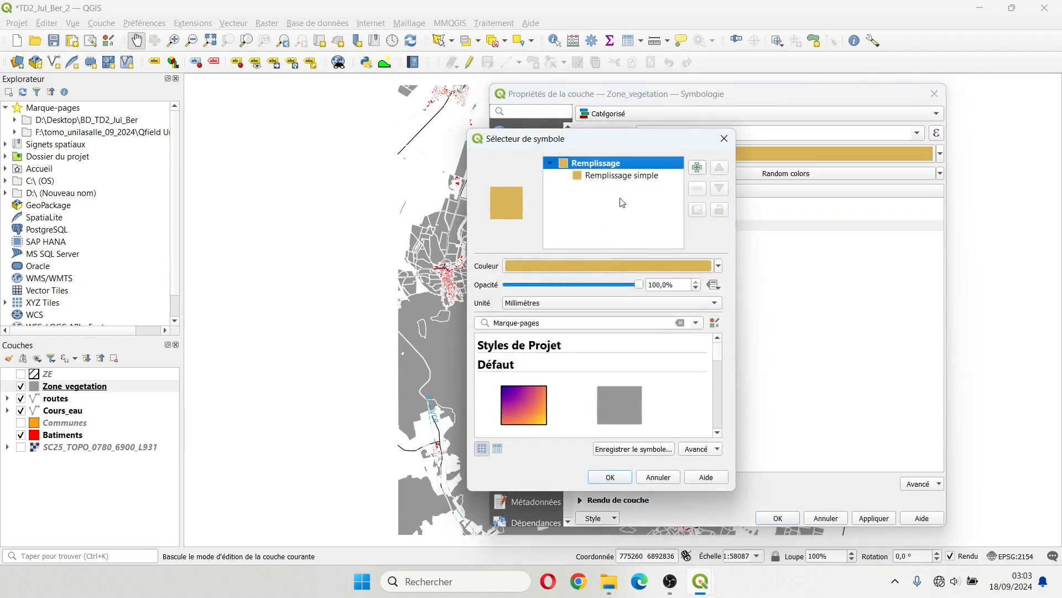
click(593, 266)
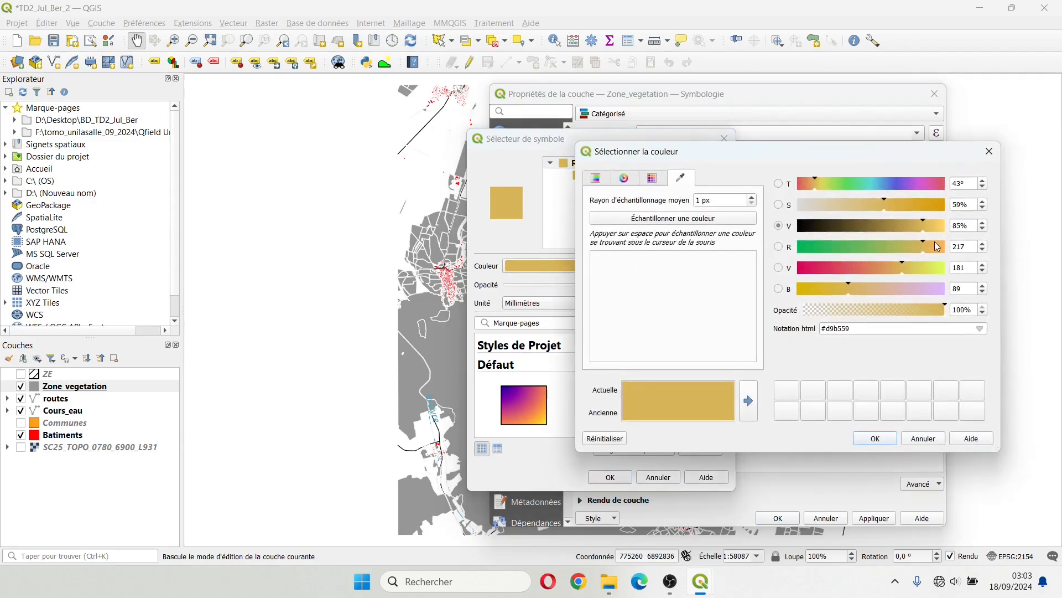
drag(935, 244, 960, 250)
click(875, 438)
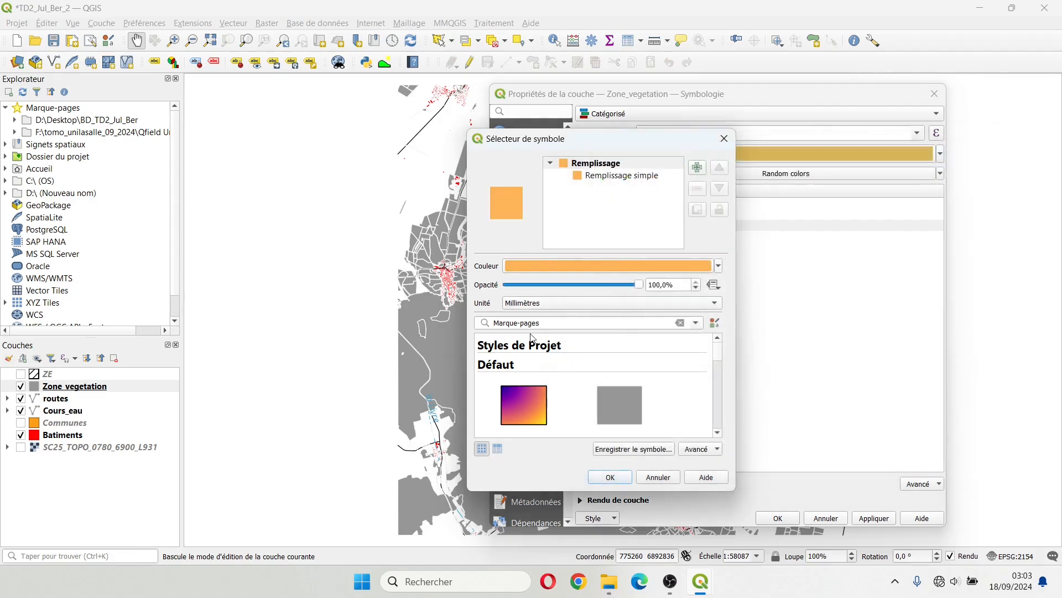
click(622, 176)
click(619, 366)
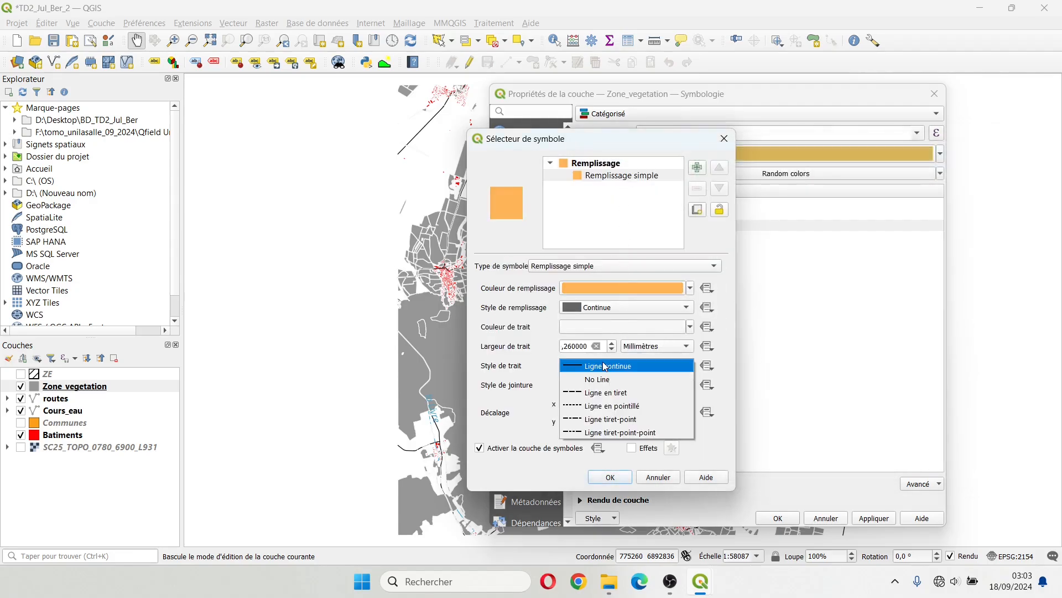
click(609, 364)
click(610, 477)
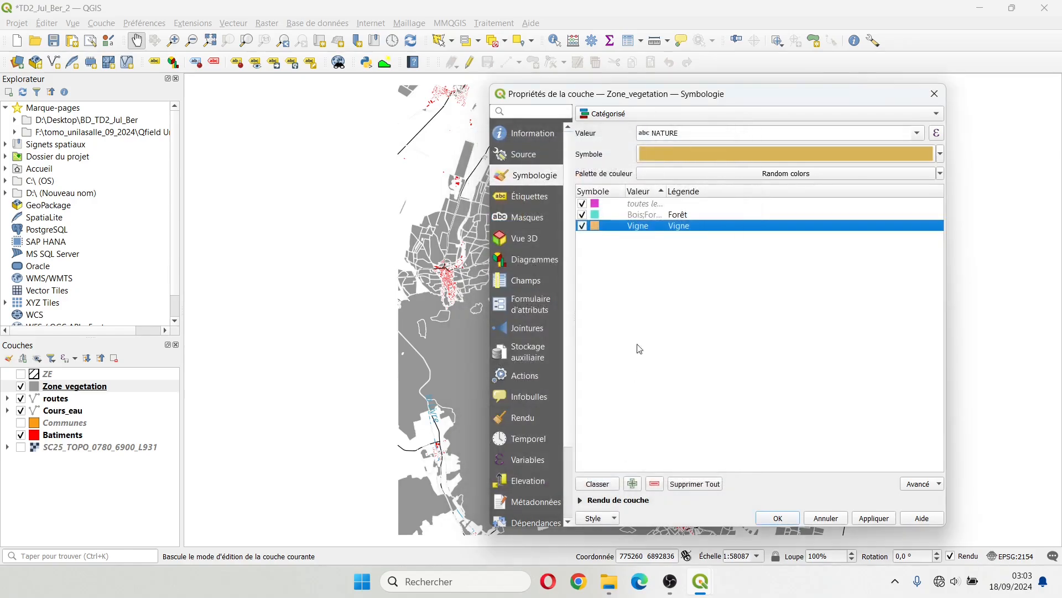
Step: Give the Forêt category a dark green fill with no outline and accept the Zone_vegetation layer properties
double_click(599, 214)
click(586, 268)
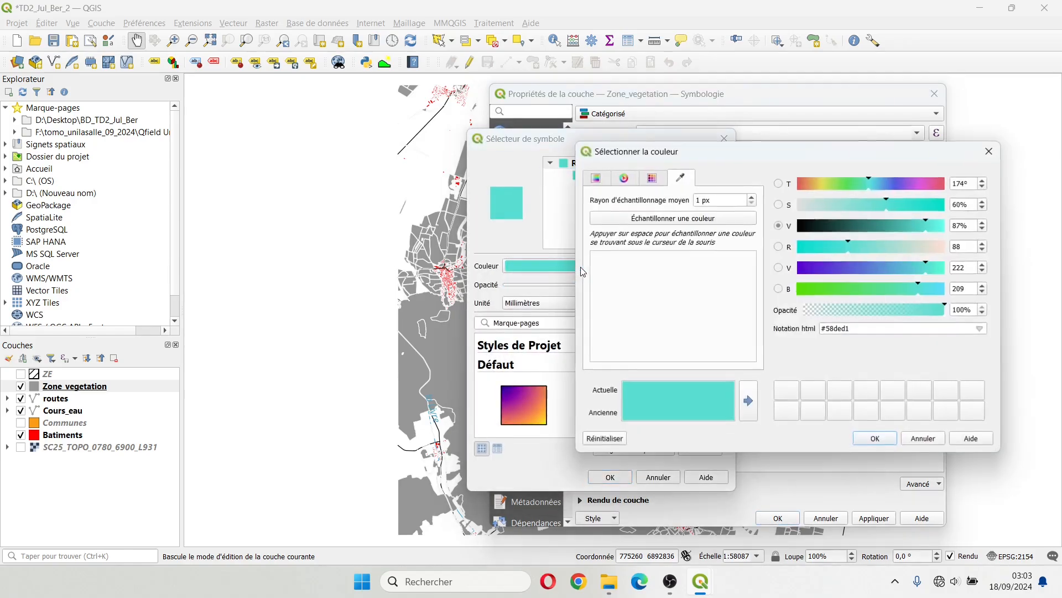
click(801, 288)
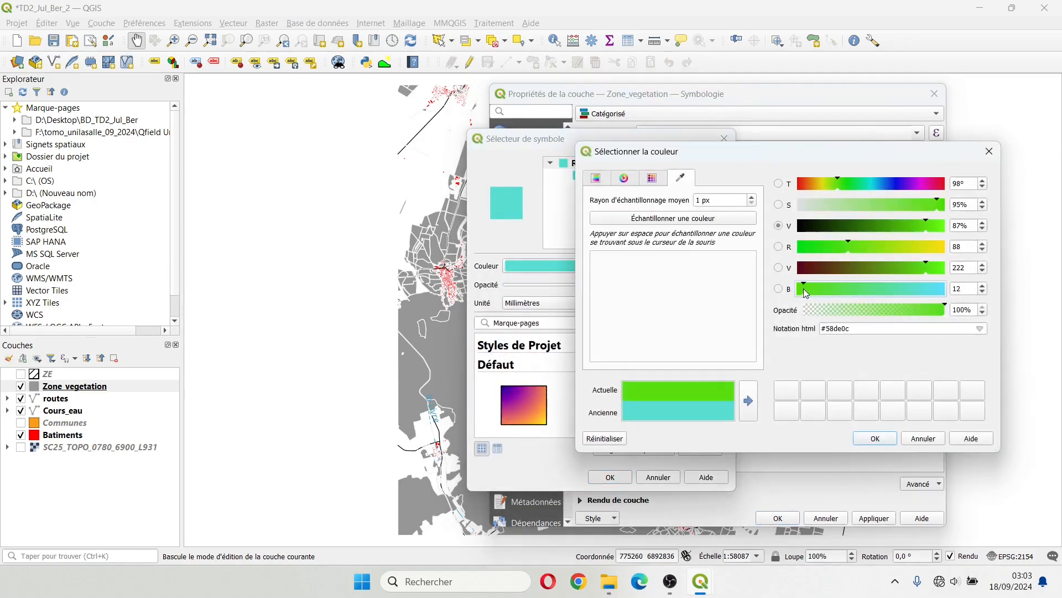
click(885, 267)
click(876, 438)
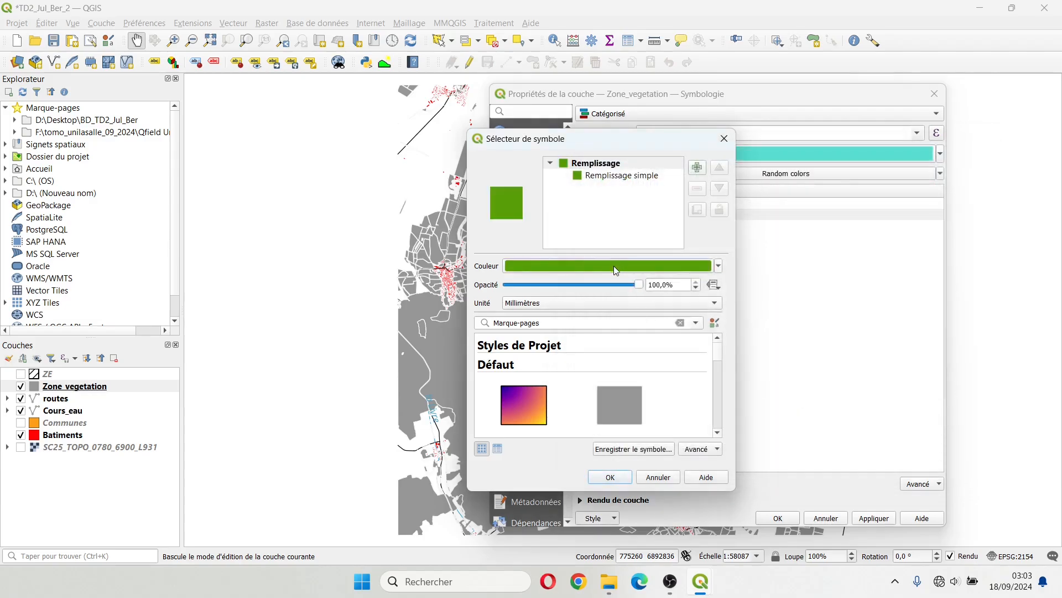
click(588, 177)
click(597, 365)
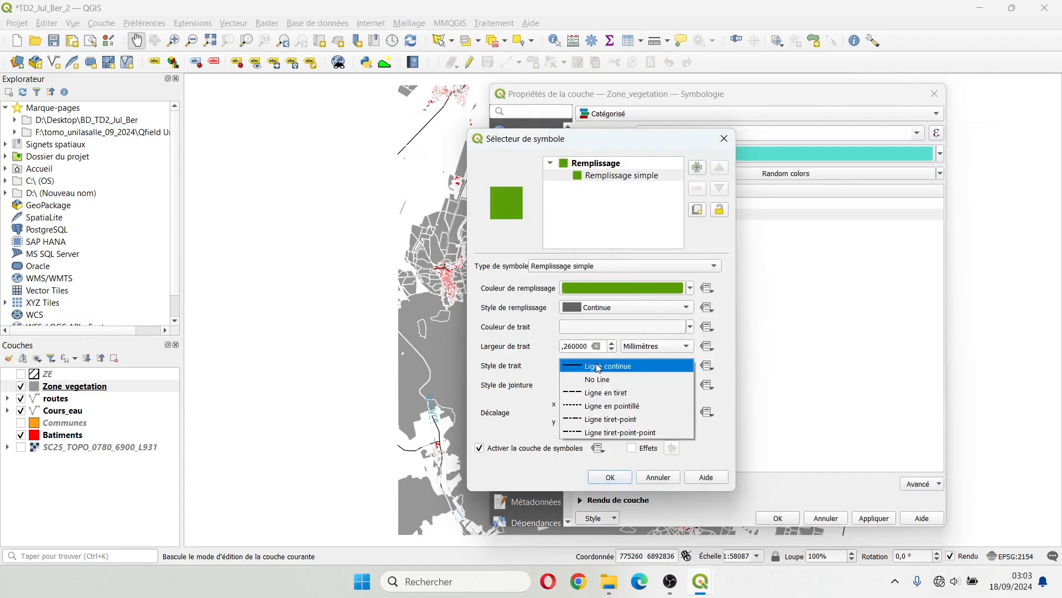
click(597, 379)
click(610, 476)
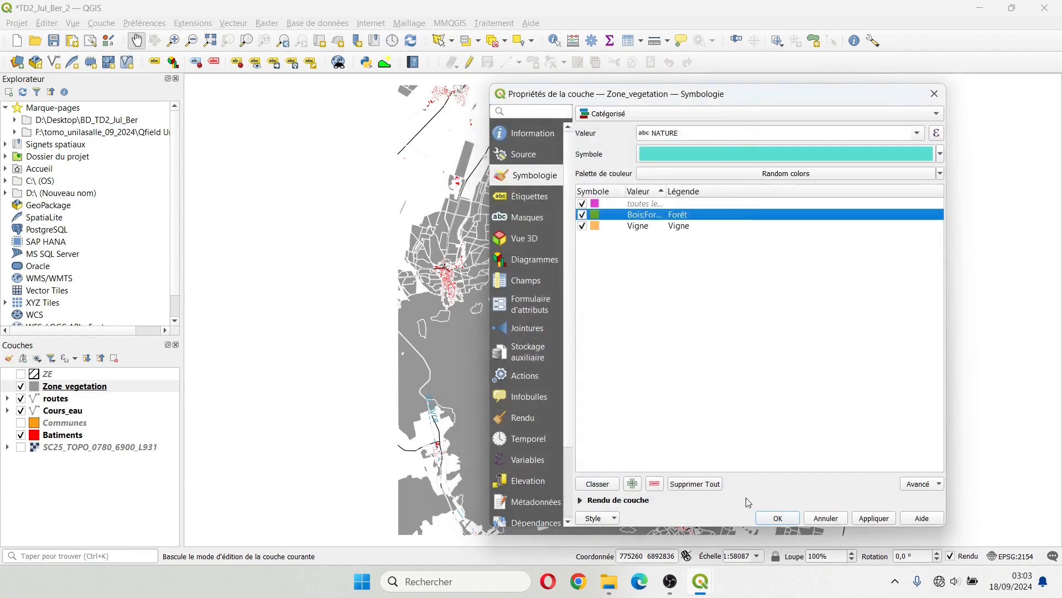
click(779, 518)
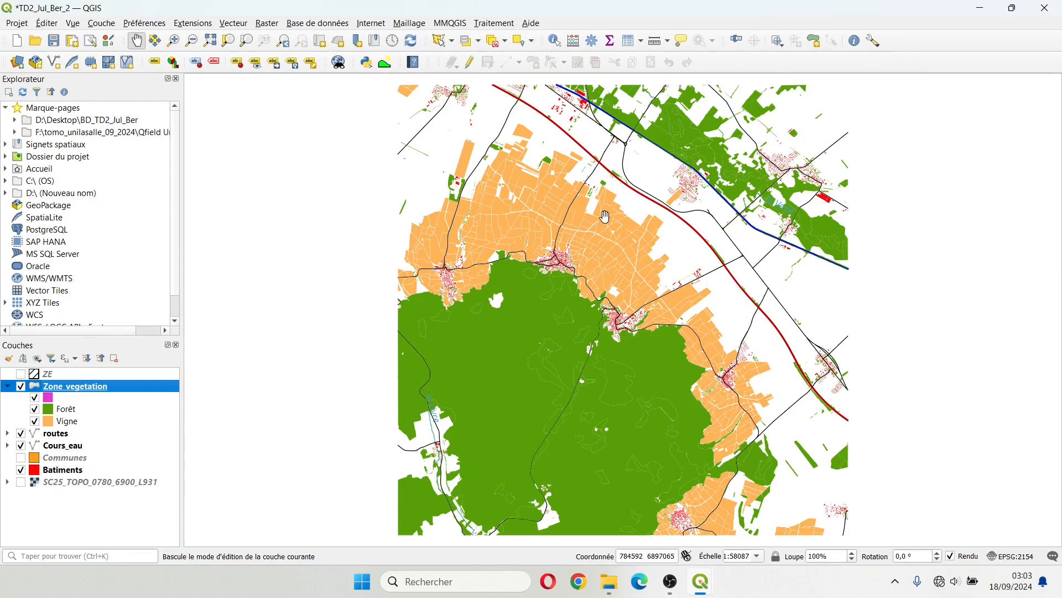
Step: Show the SC25_TOPO_0780_6900_L931 base map briefly to compare it with the vegetation zones, and hide it again
click(25, 482)
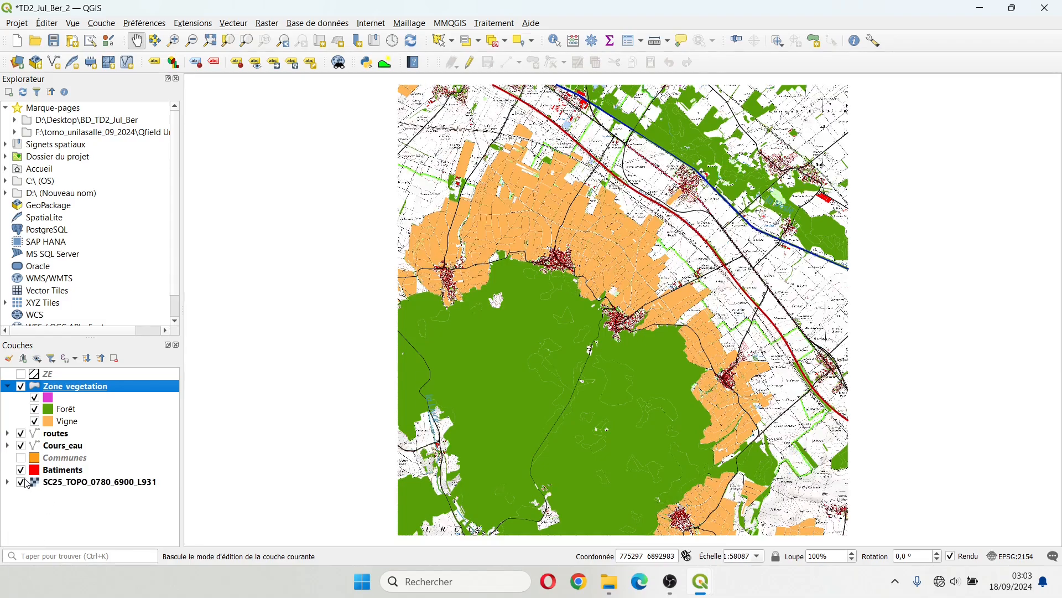
click(21, 482)
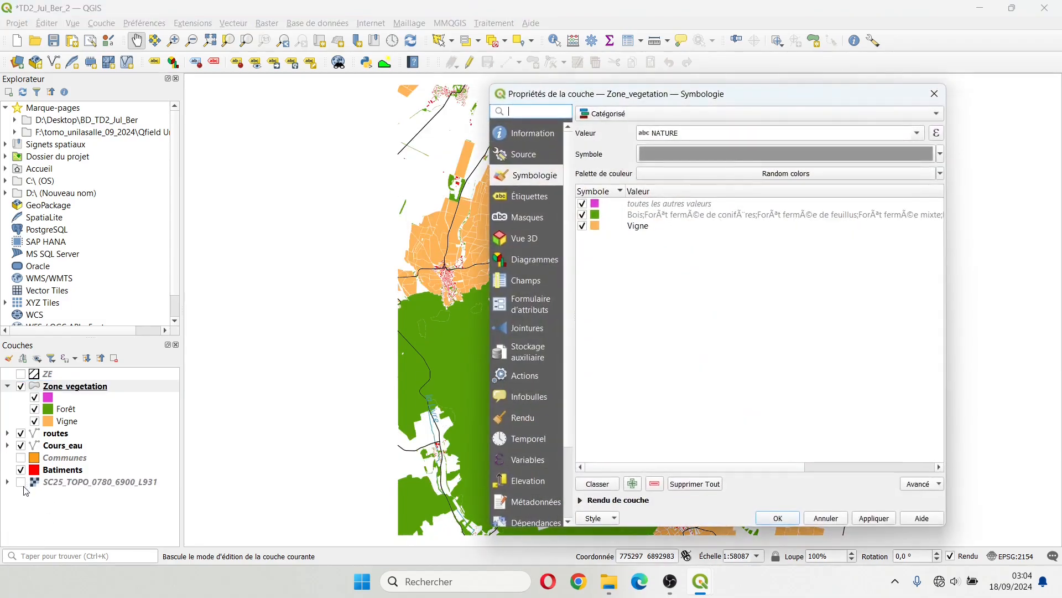
Step: Close the Zone_vegetation properties, move the ZE layer just above the SC25_TOPO_0780_6900_L931 base map, and show it
click(935, 92)
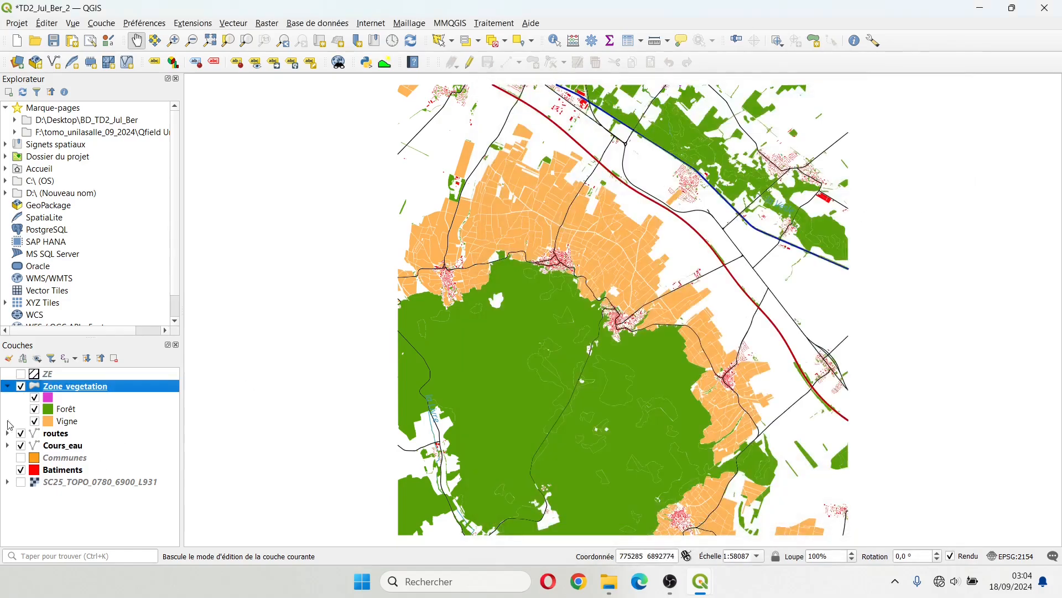
drag(51, 378, 63, 472)
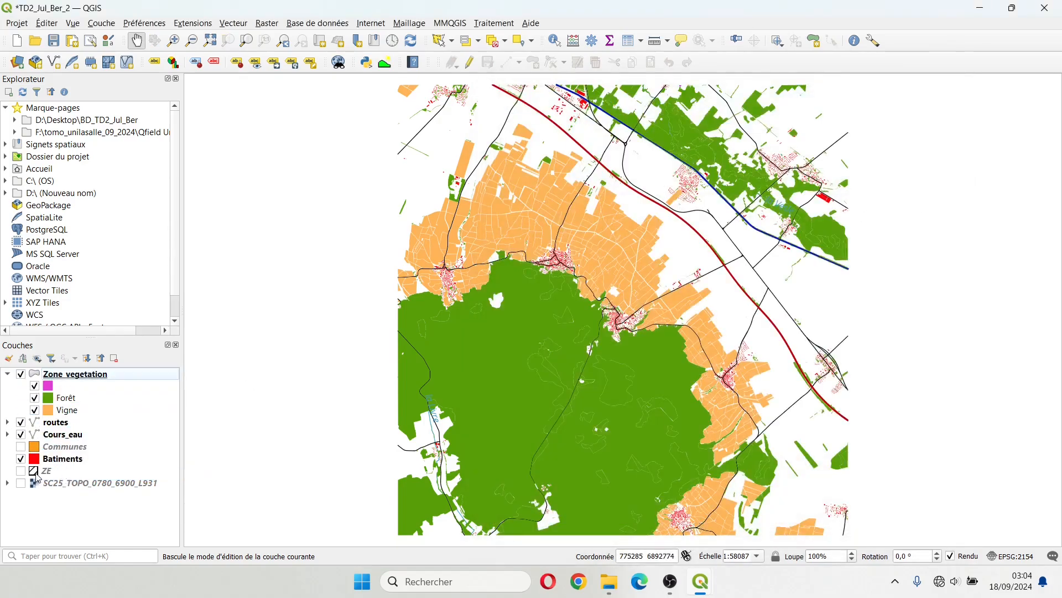
click(21, 470)
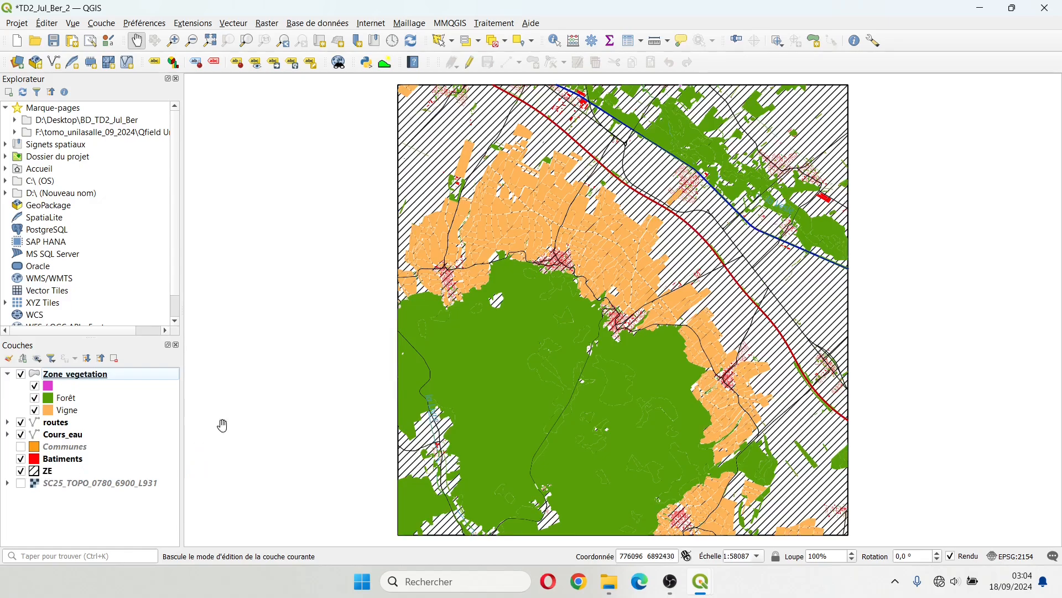
Step: Restyle the ZE layer with the gray 3 fill symbol, recolour it pale yellow, and accept the layer properties
double_click(48, 472)
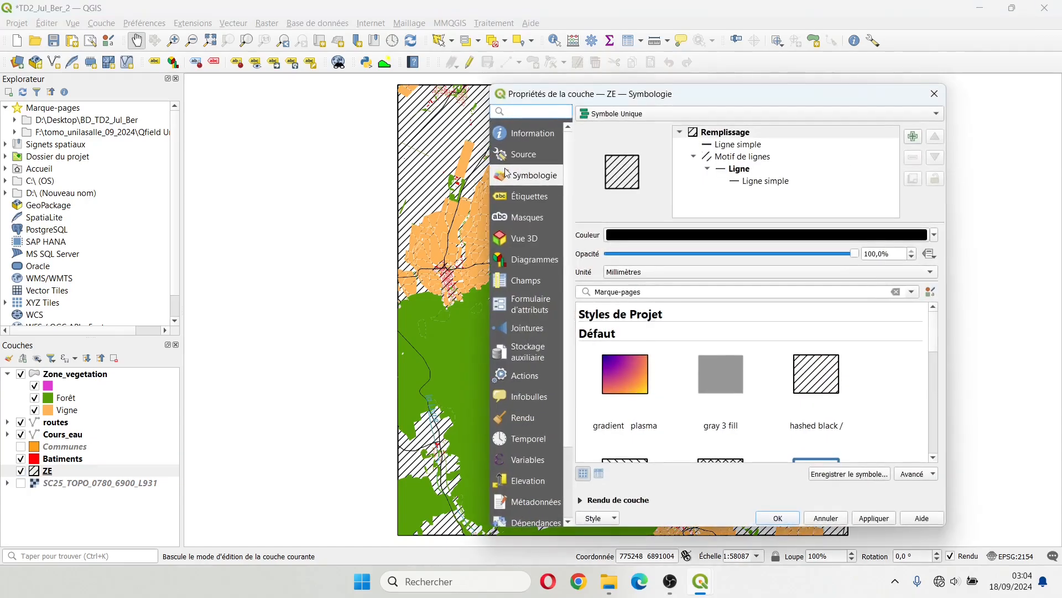
click(719, 368)
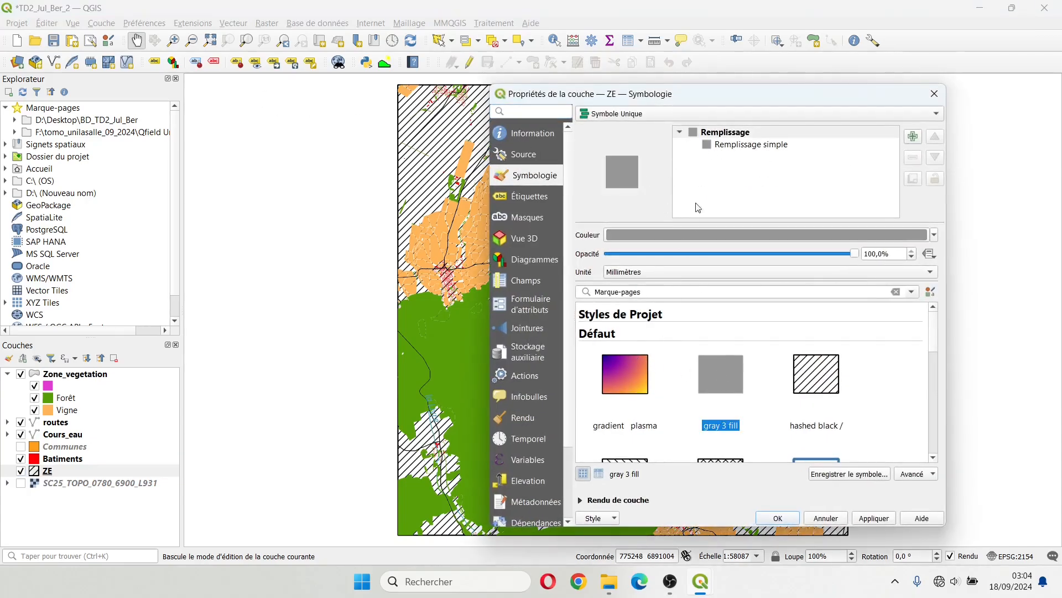
click(696, 235)
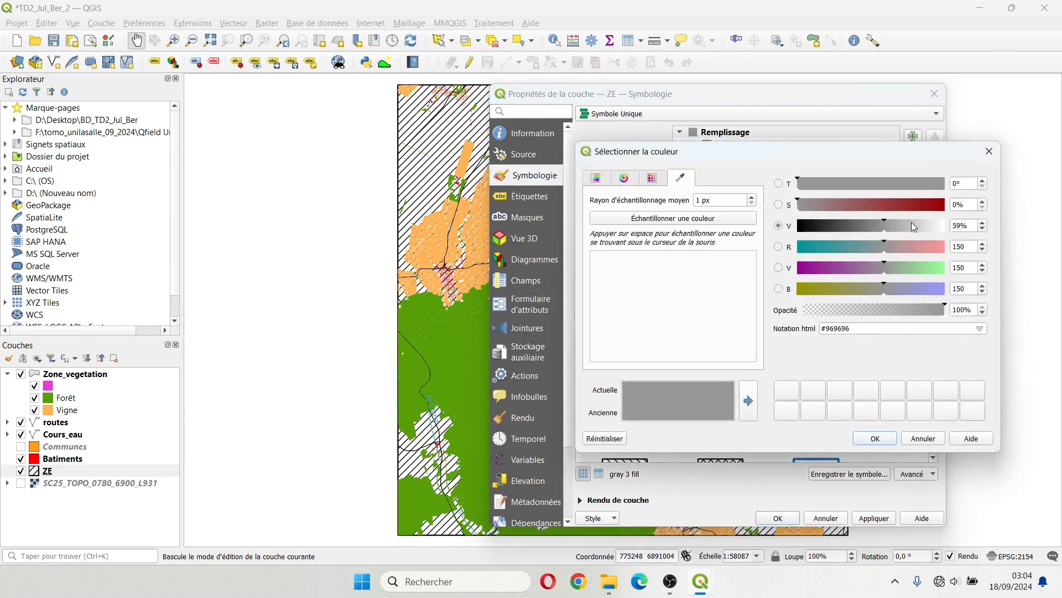
drag(912, 224, 926, 229)
click(865, 292)
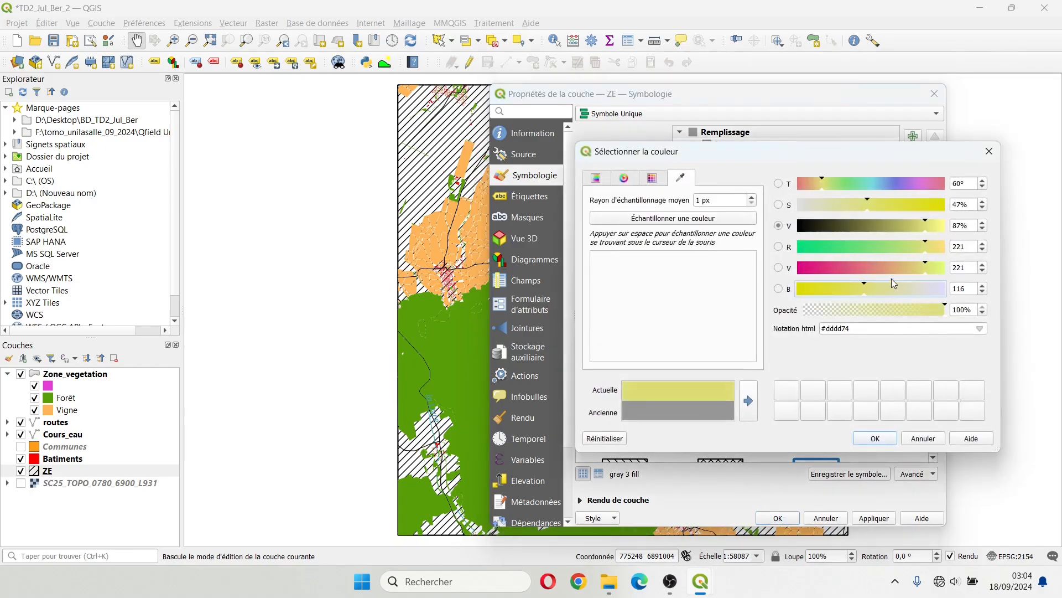
drag(865, 206, 849, 205)
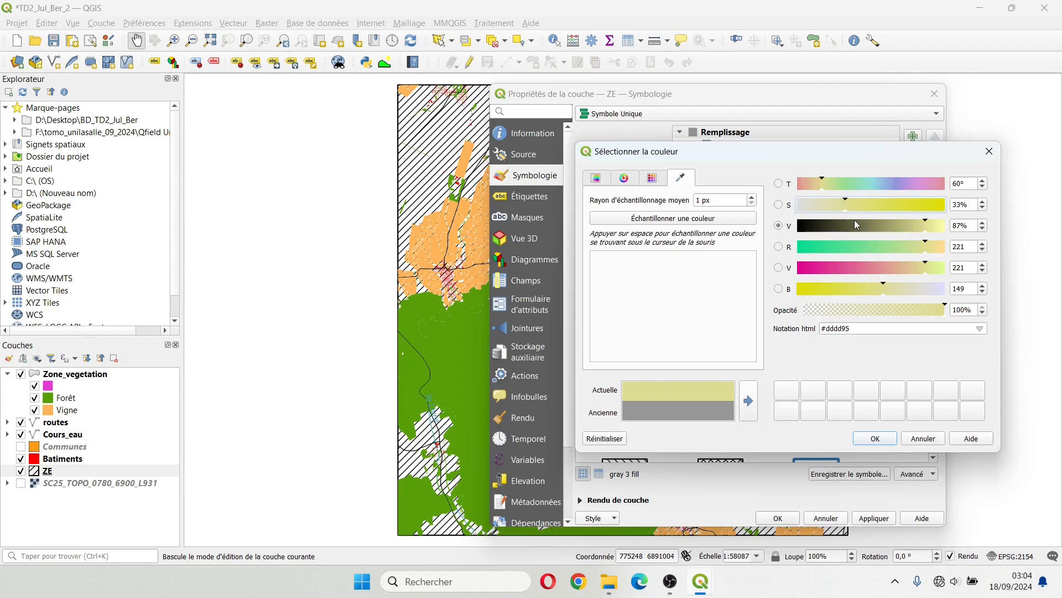
drag(885, 286, 826, 304)
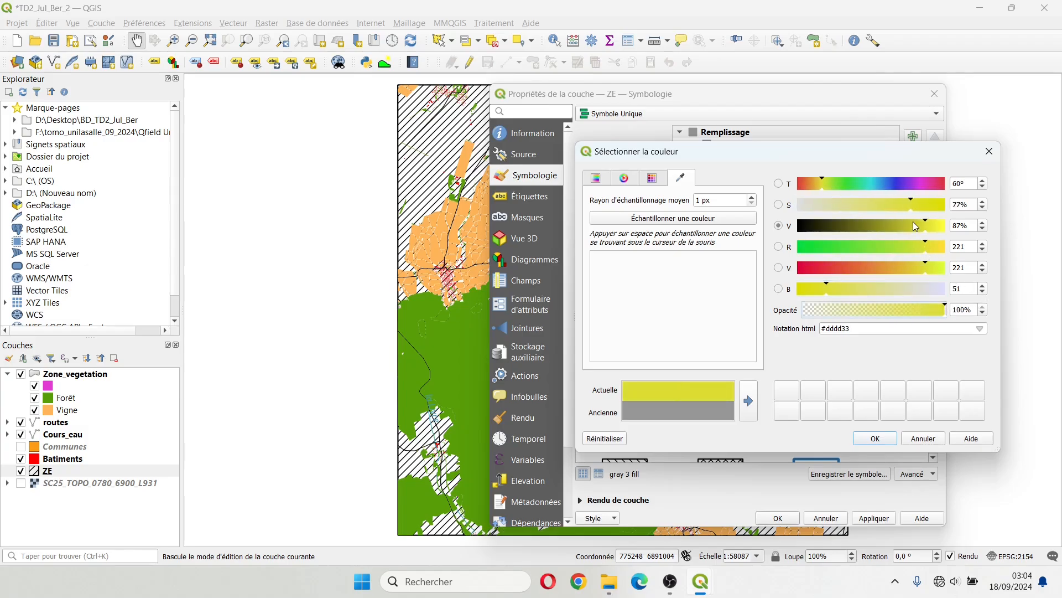
drag(938, 227, 940, 233)
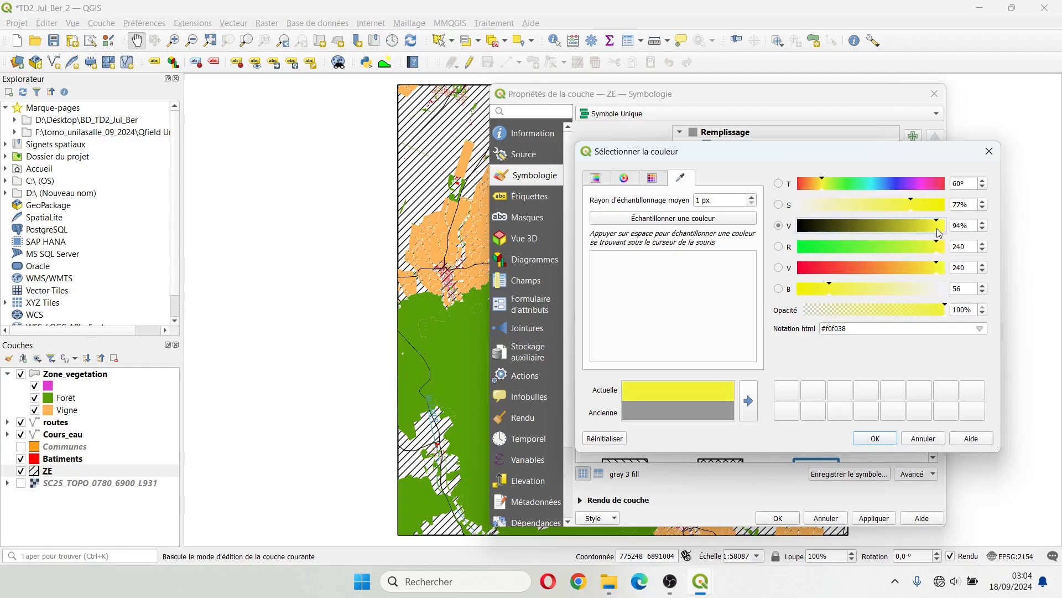
drag(855, 299, 904, 291)
click(865, 440)
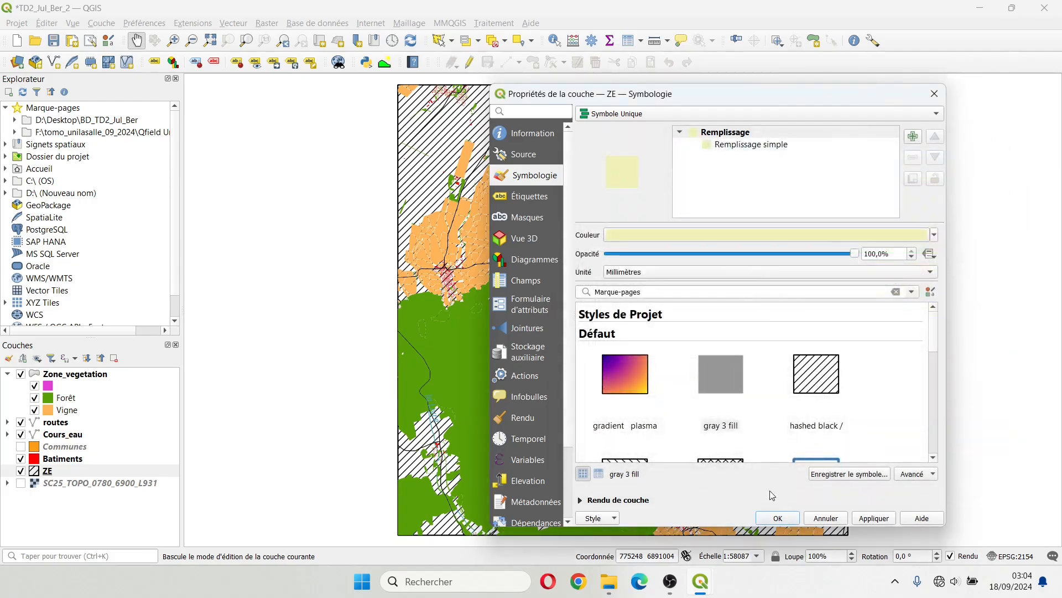
click(778, 518)
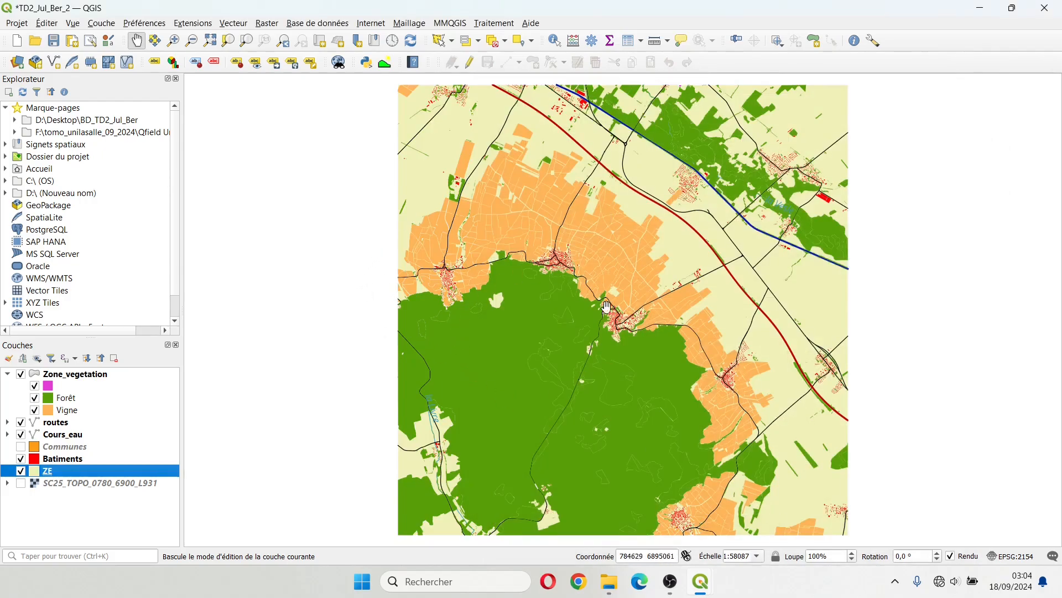
click(47, 463)
click(46, 472)
double_click(45, 473)
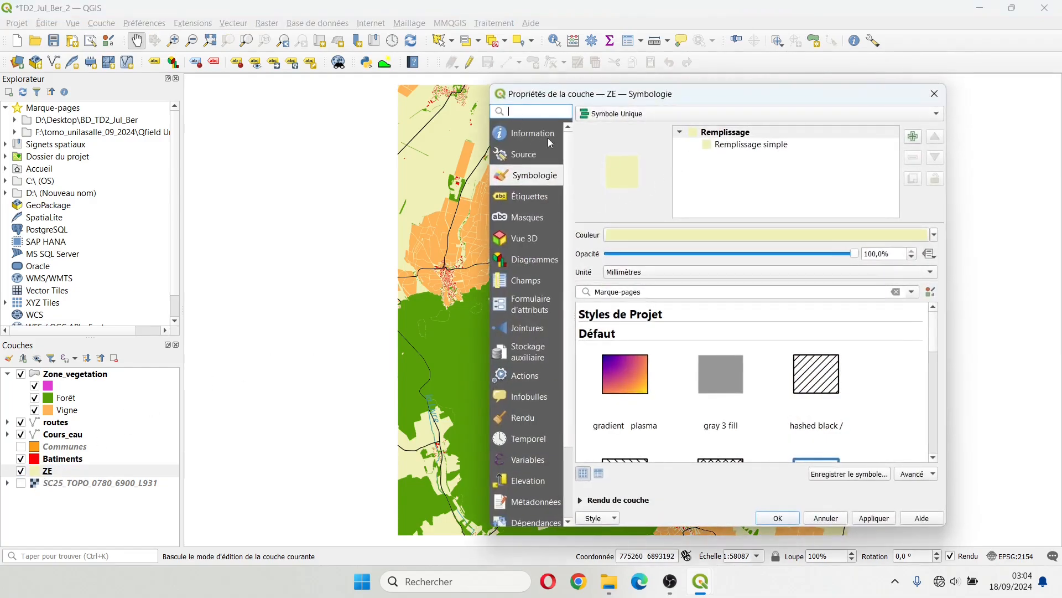
click(934, 93)
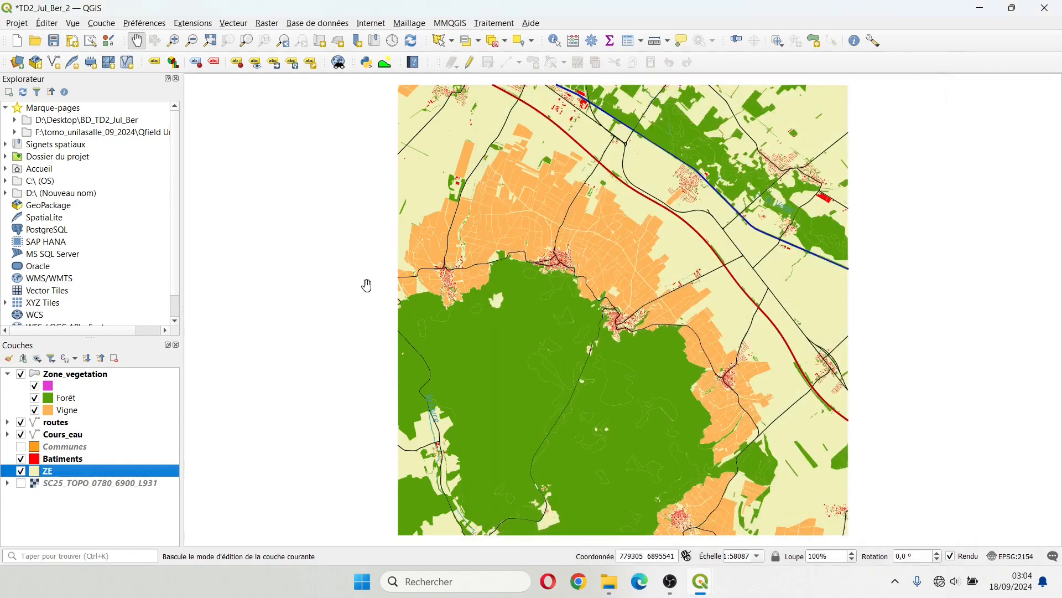
Step: Collapse the Zone_vegetation legend and move that layer below Cours_eau so routes and rivers draw above the vegetation
click(8, 374)
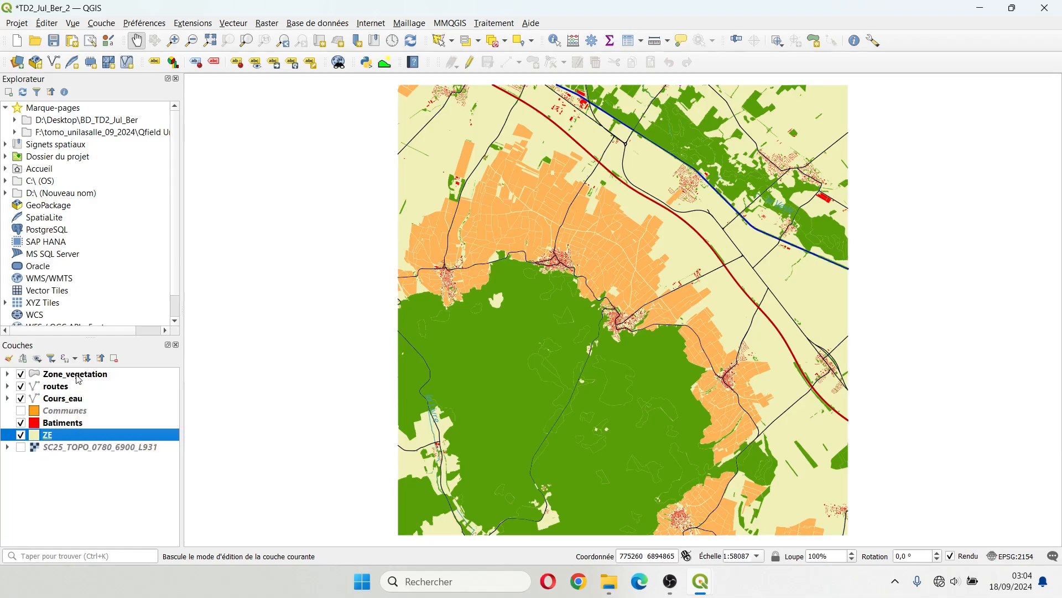
drag(78, 381, 84, 410)
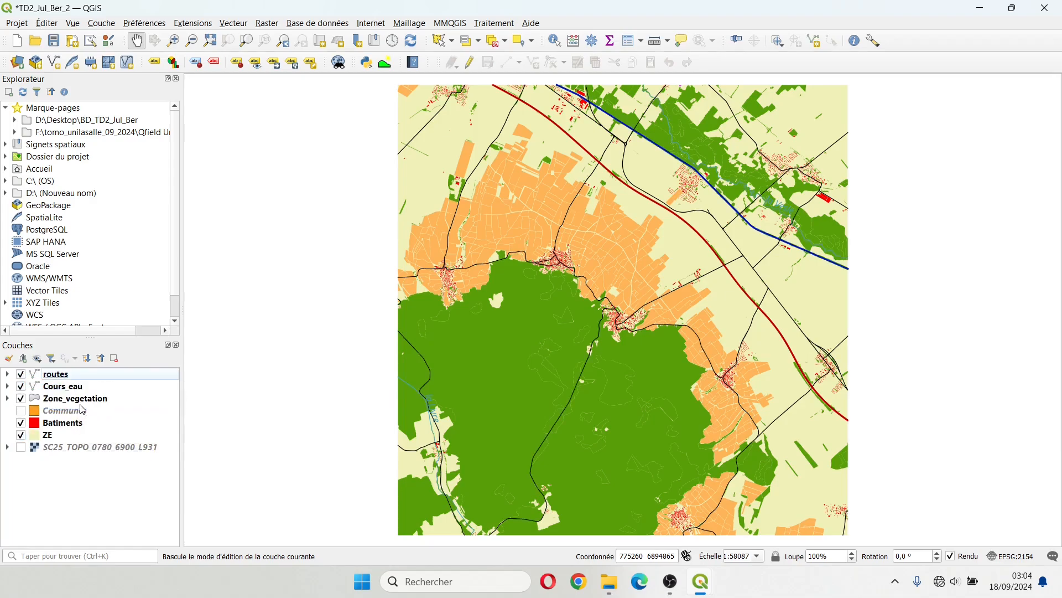
click(8, 399)
click(9, 399)
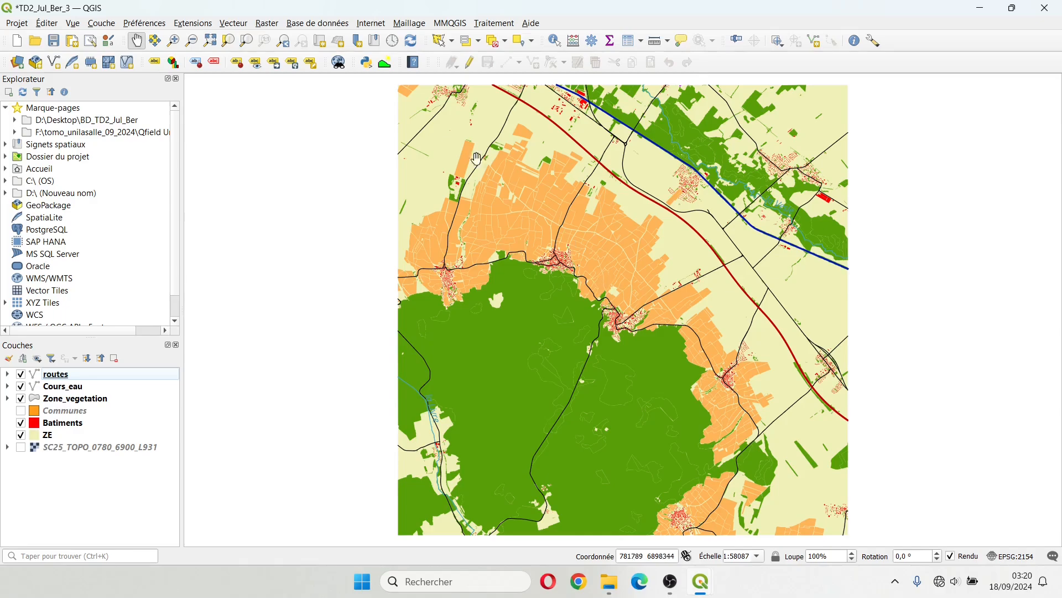
Step: Create a new print layout titled "Occupation des sols secteur Verzy"
click(48, 24)
mouse_move(23, 29)
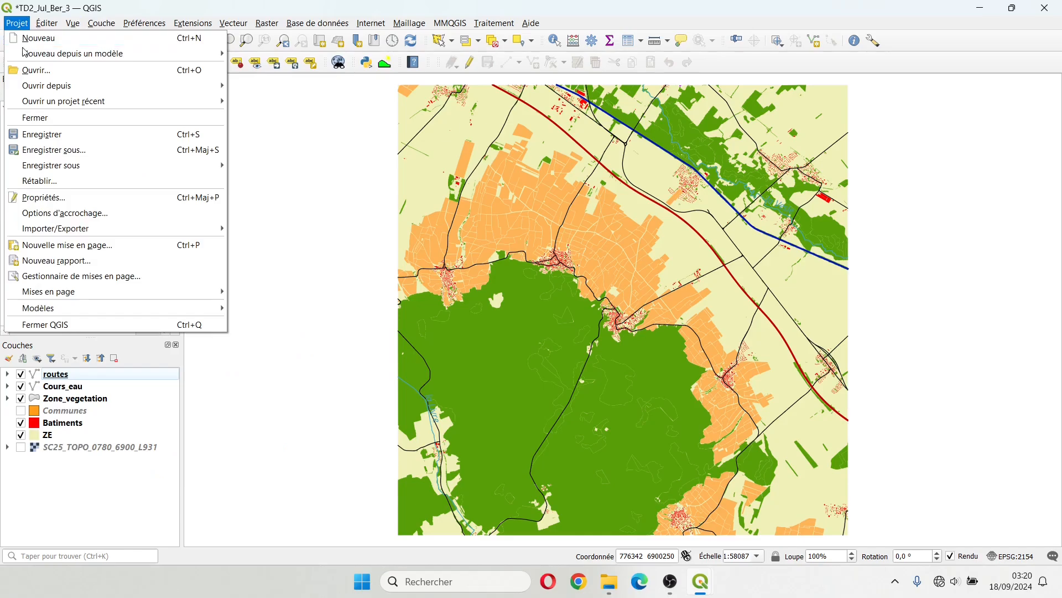
click(33, 244)
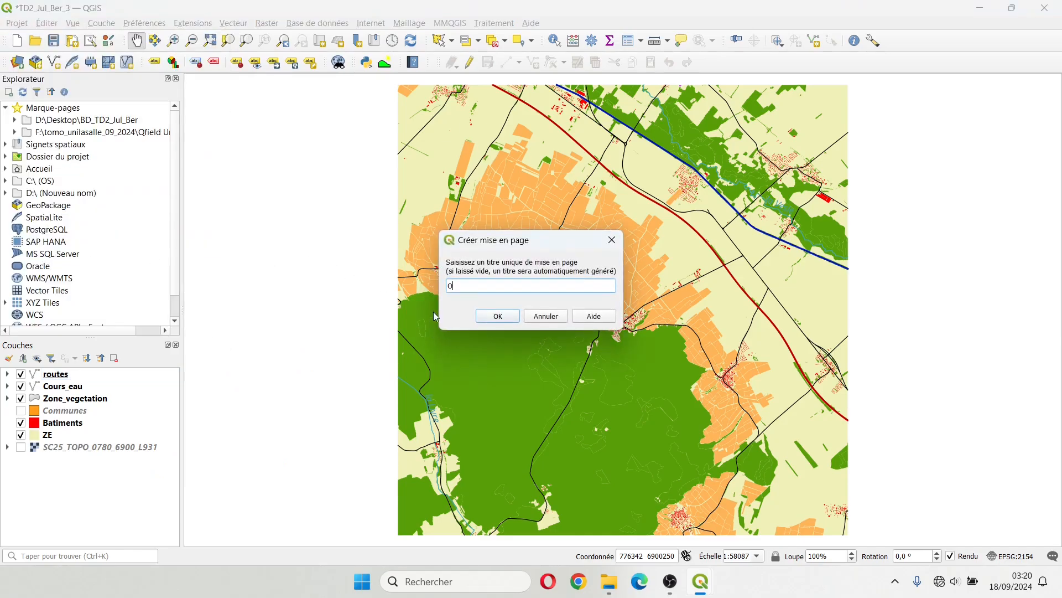
text(Occupation des sols secteur Verzy)
click(497, 316)
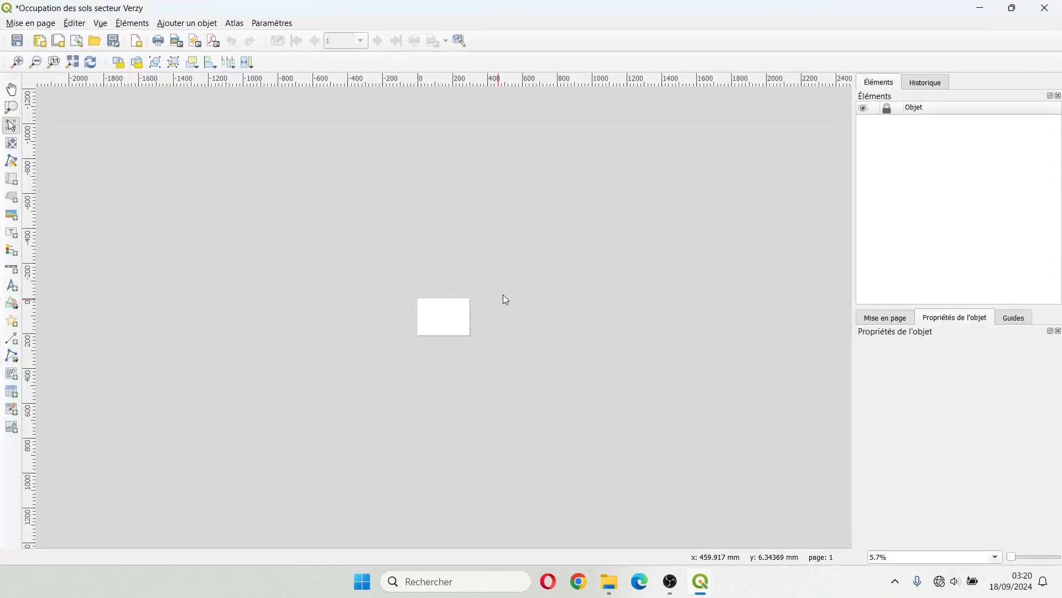
Step: Add a map frame to the layout, drawn near the middle of the page with blank margins all around
scroll(410, 313, up, 4)
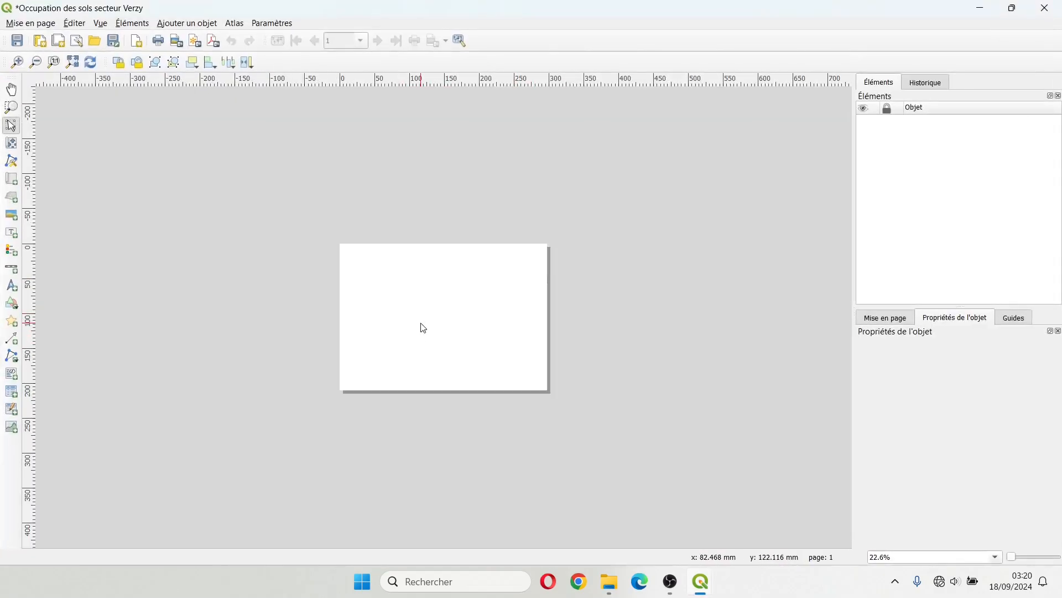
scroll(366, 334, down, 2)
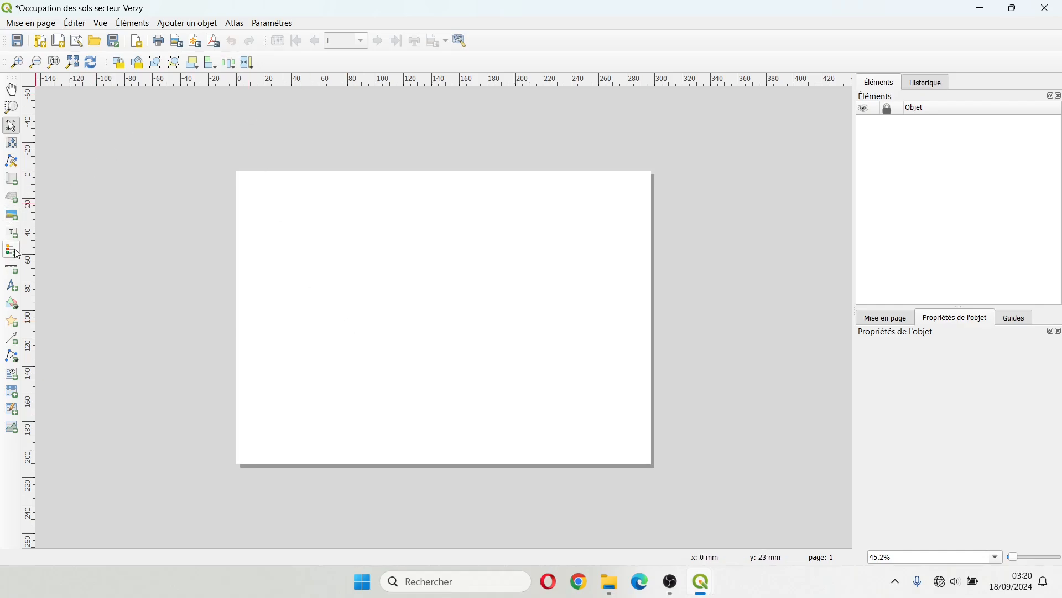
click(12, 183)
drag(303, 242, 507, 364)
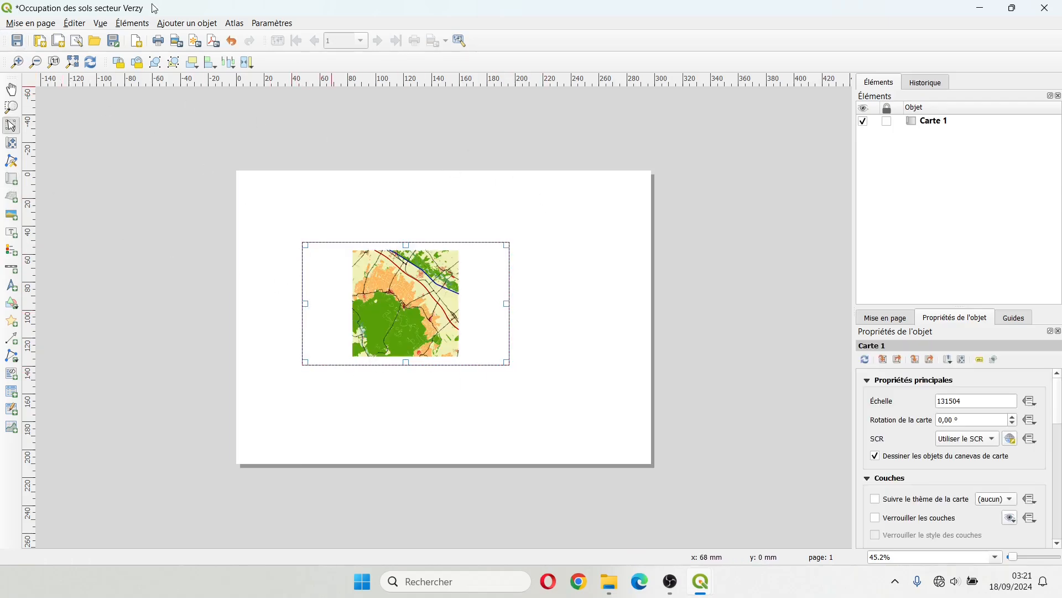
click(11, 89)
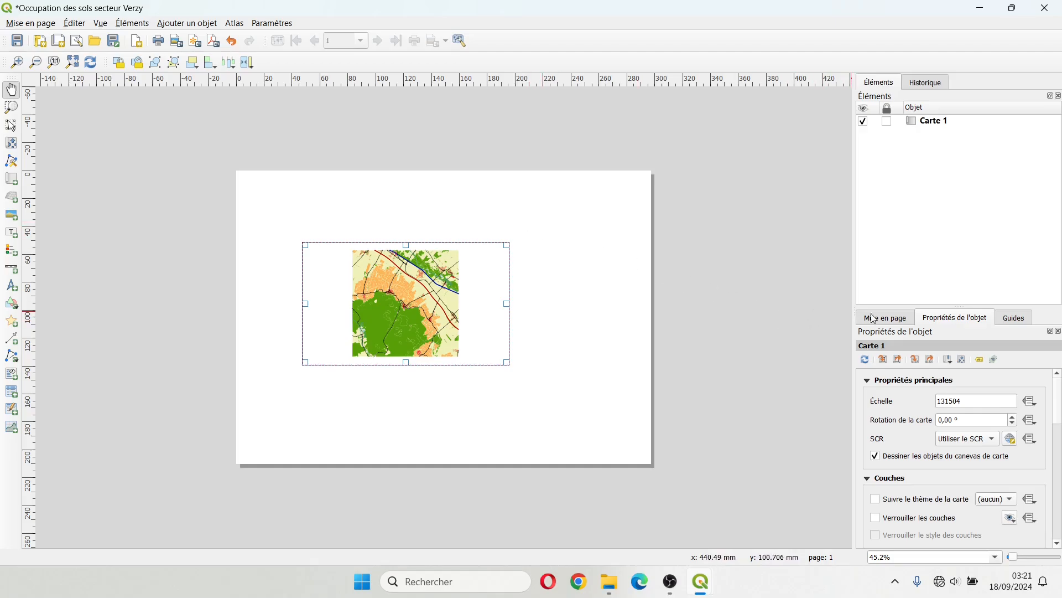
click(1029, 327)
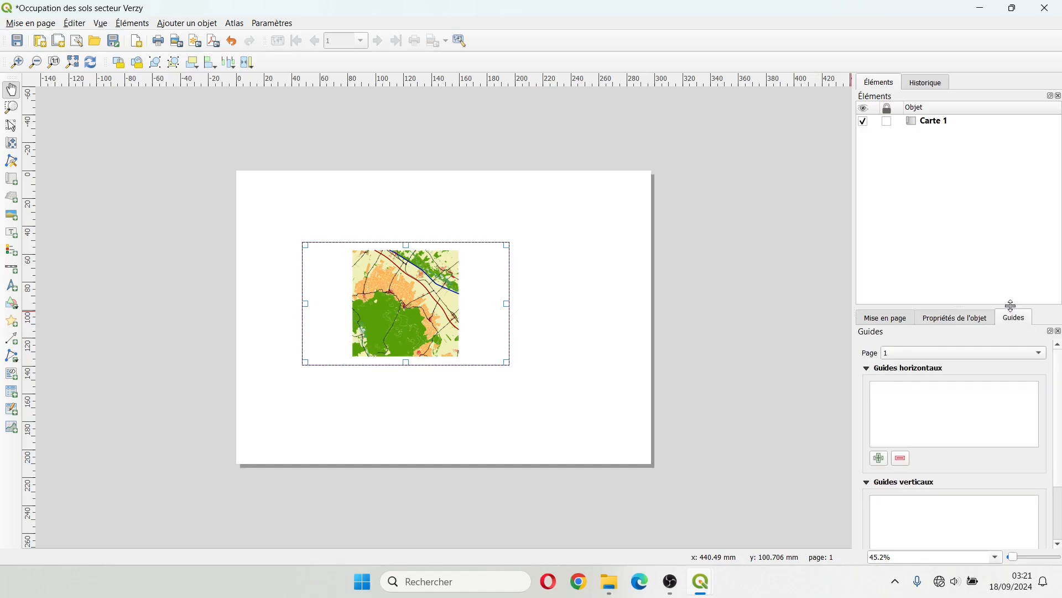
click(883, 320)
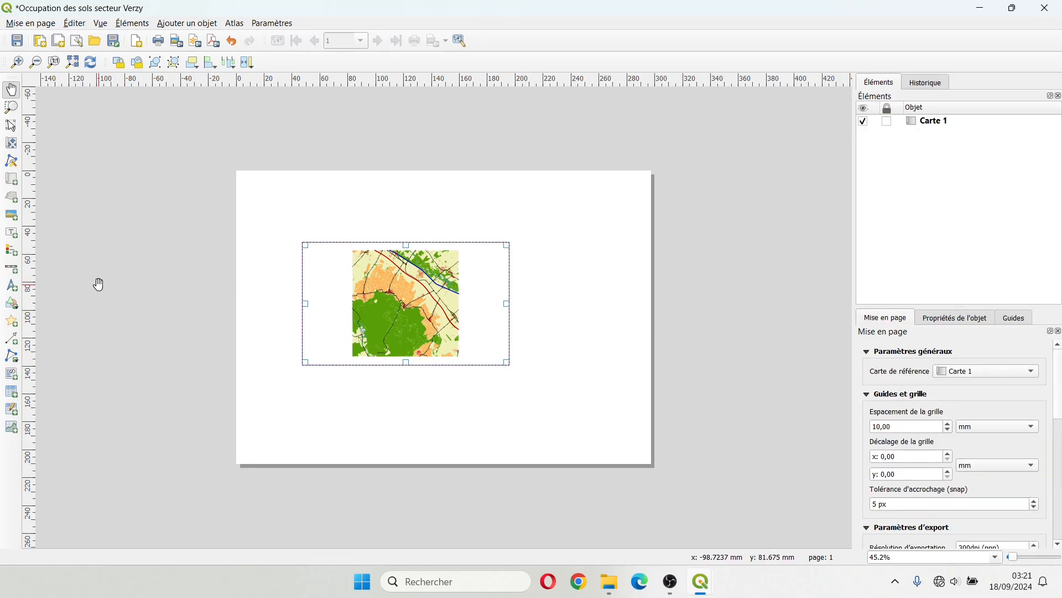
Step: Add a small north arrow in the upper-left corner of the layout page
right_click(12, 284)
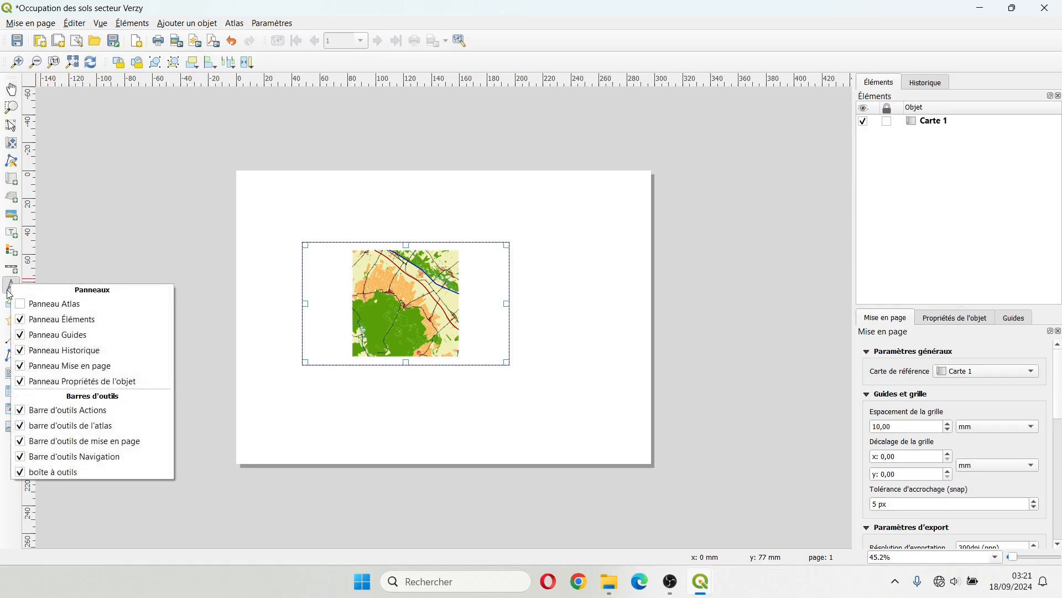
click(10, 287)
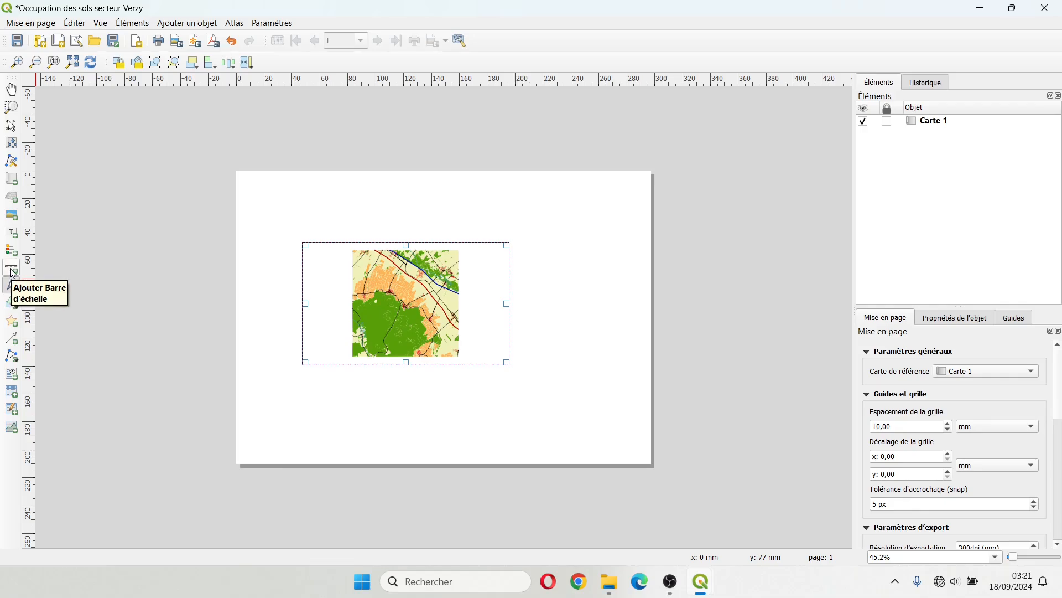
click(11, 286)
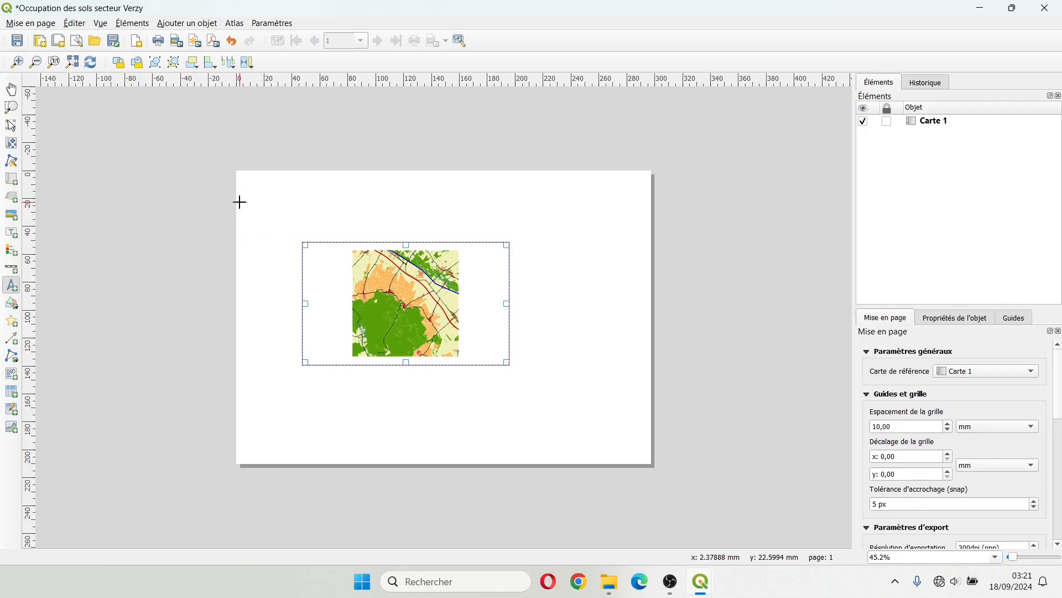
drag(247, 188, 277, 226)
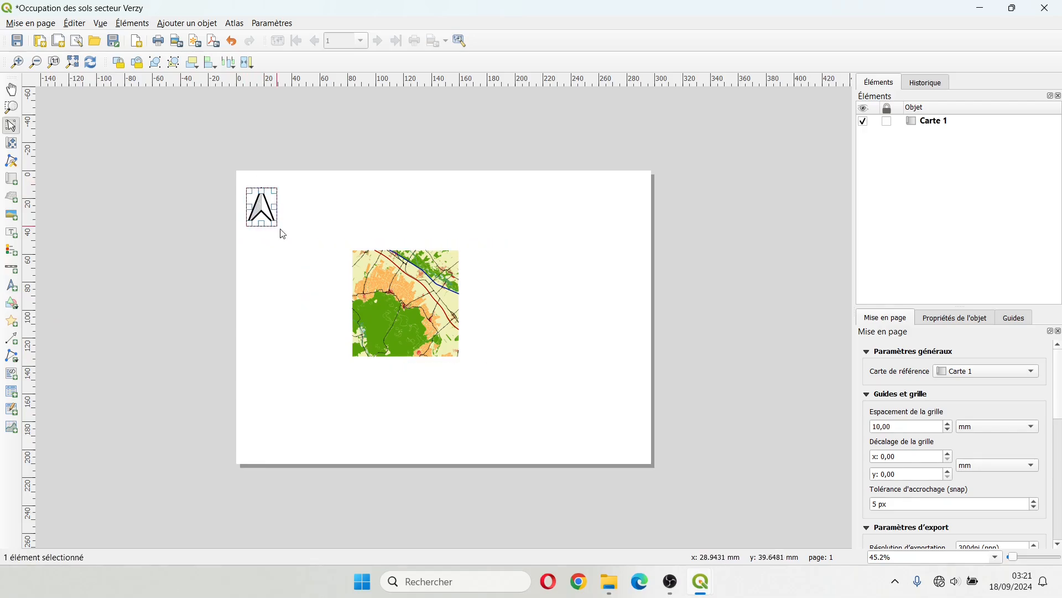
right_click(258, 207)
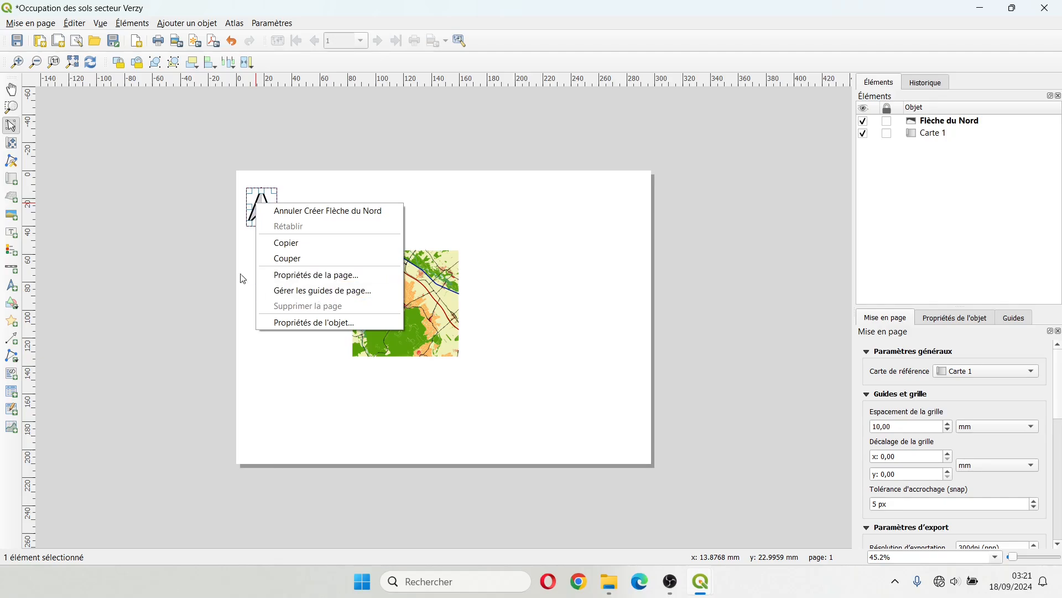
click(125, 211)
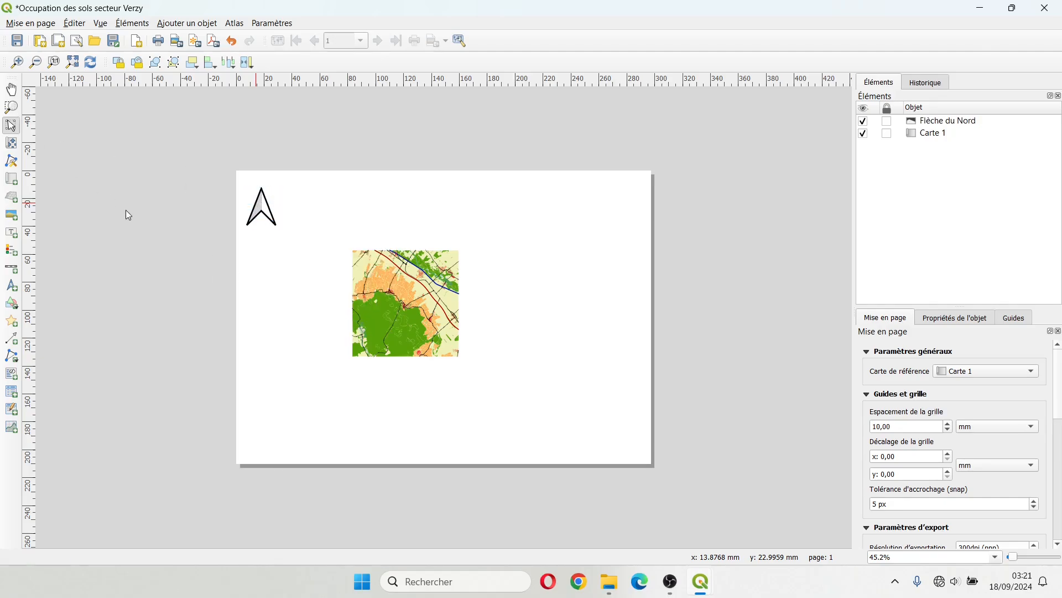
click(261, 205)
right_click(263, 208)
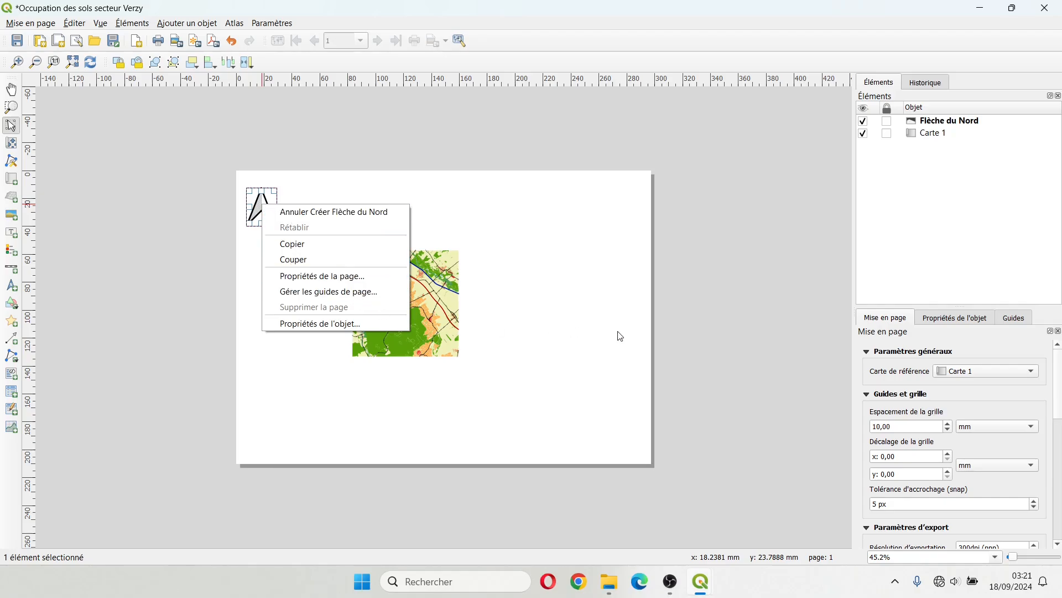
click(700, 322)
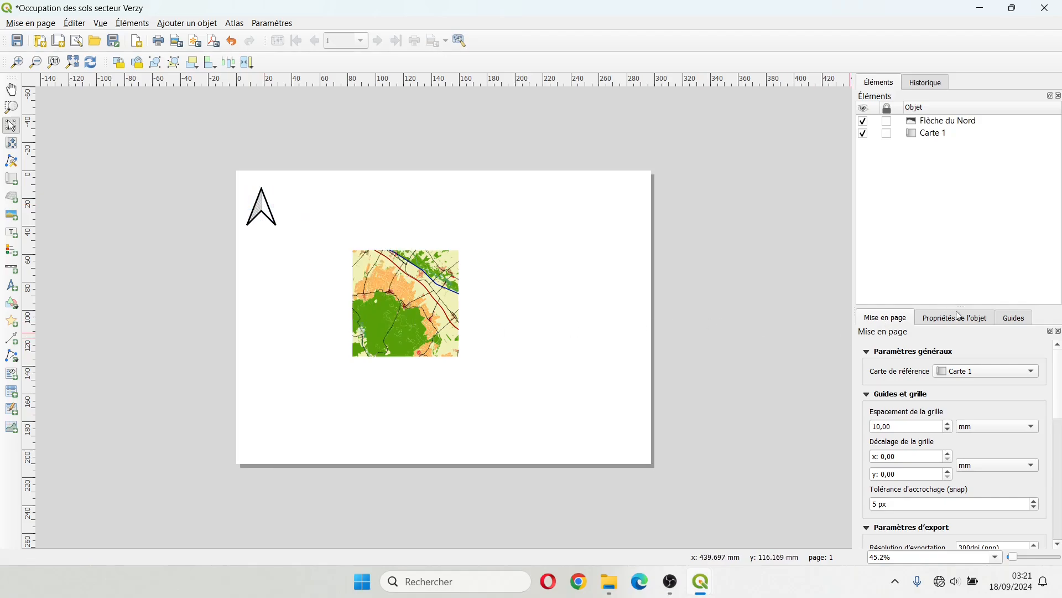
scroll(1059, 365, down, 10)
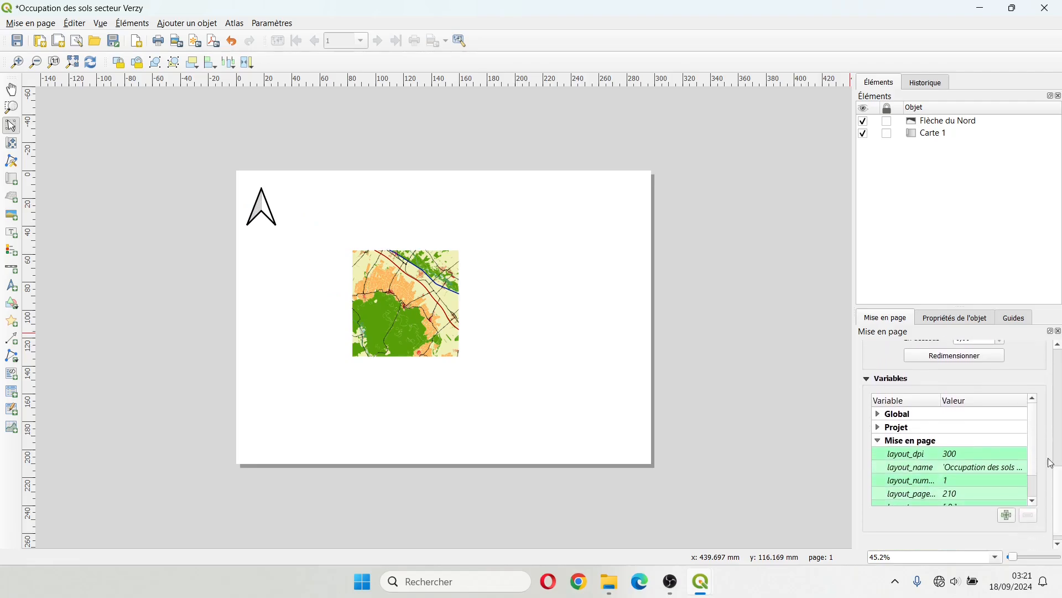
Step: Examine the north arrow's item properties and browse the SVG images available for it
click(969, 319)
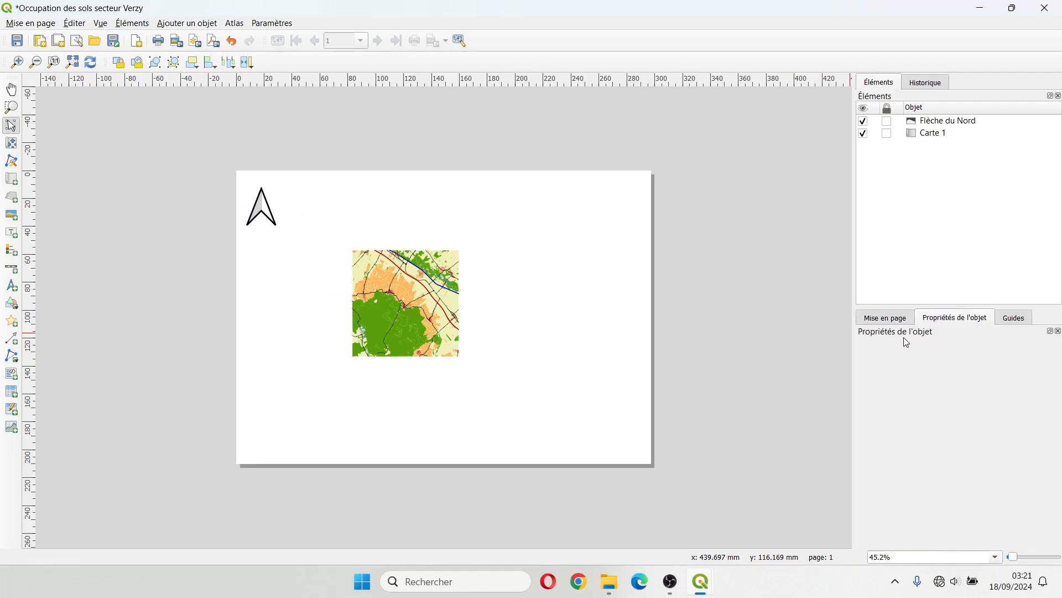
click(263, 206)
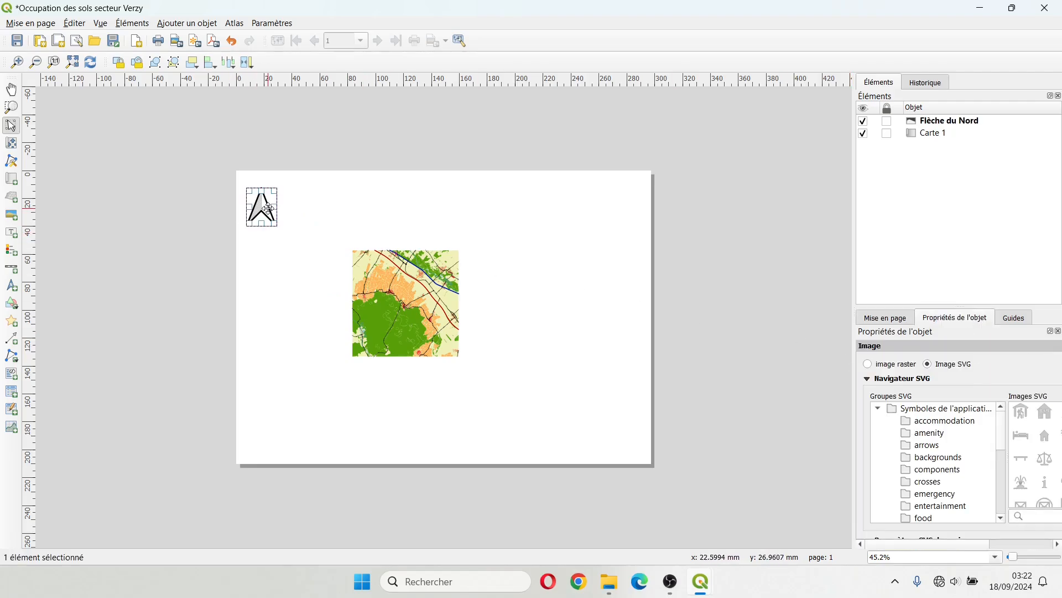
scroll(1022, 450, down, 5)
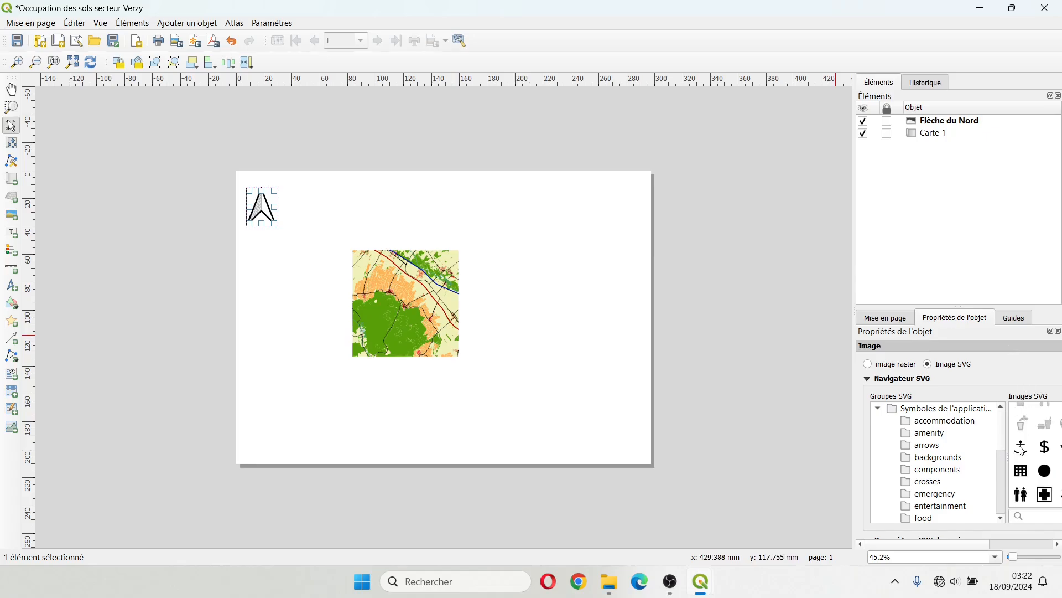
scroll(1022, 450, up, 5)
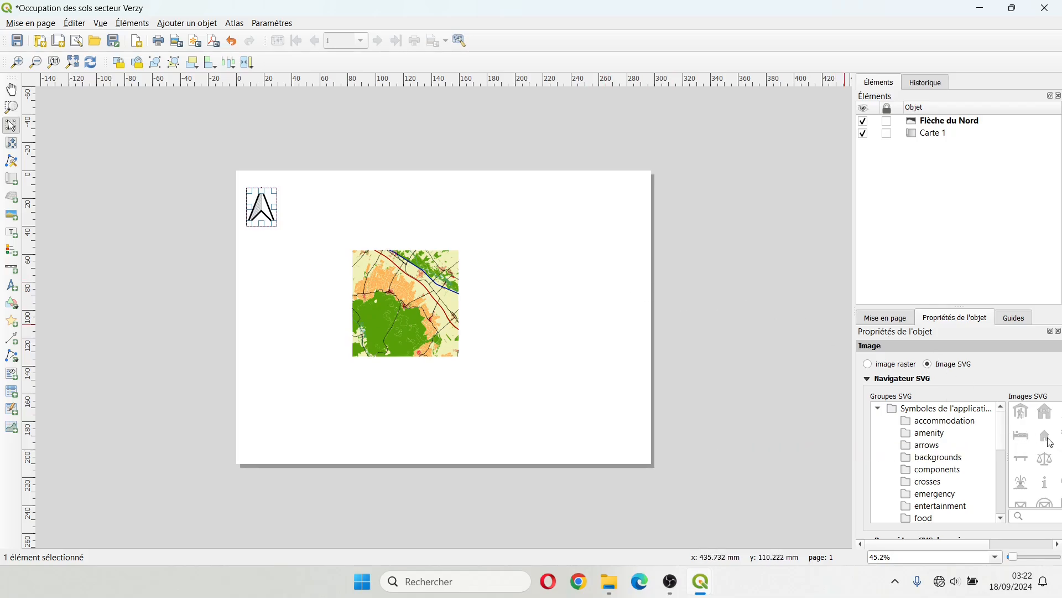
scroll(1040, 431, down, 8)
scroll(1040, 431, down, 3)
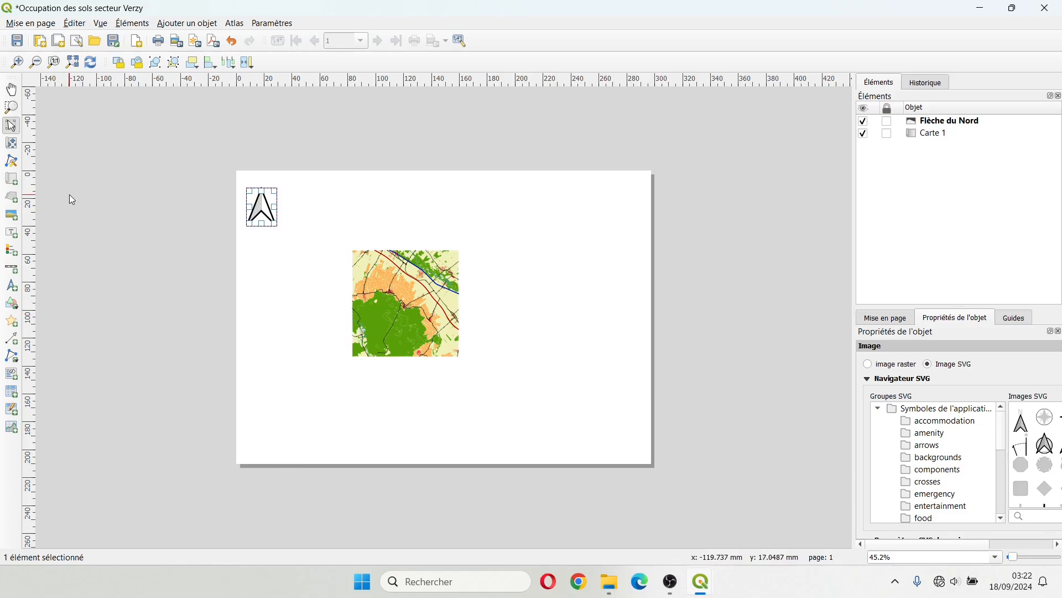
Step: Add a legend beside the map, with automatic updating turned off and routes moved below Zone_vegetation
click(10, 253)
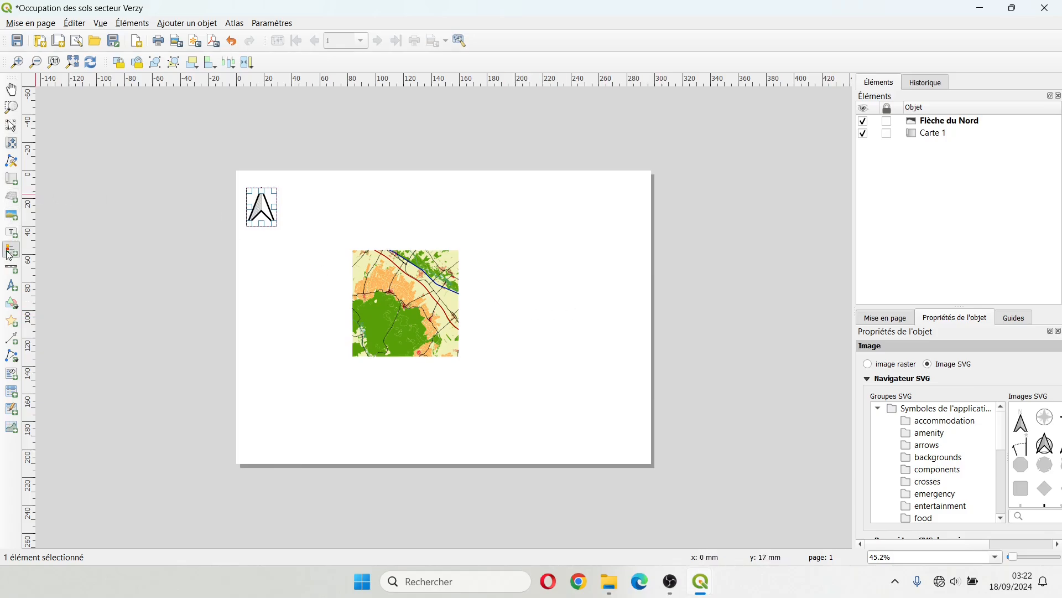
drag(261, 259, 362, 384)
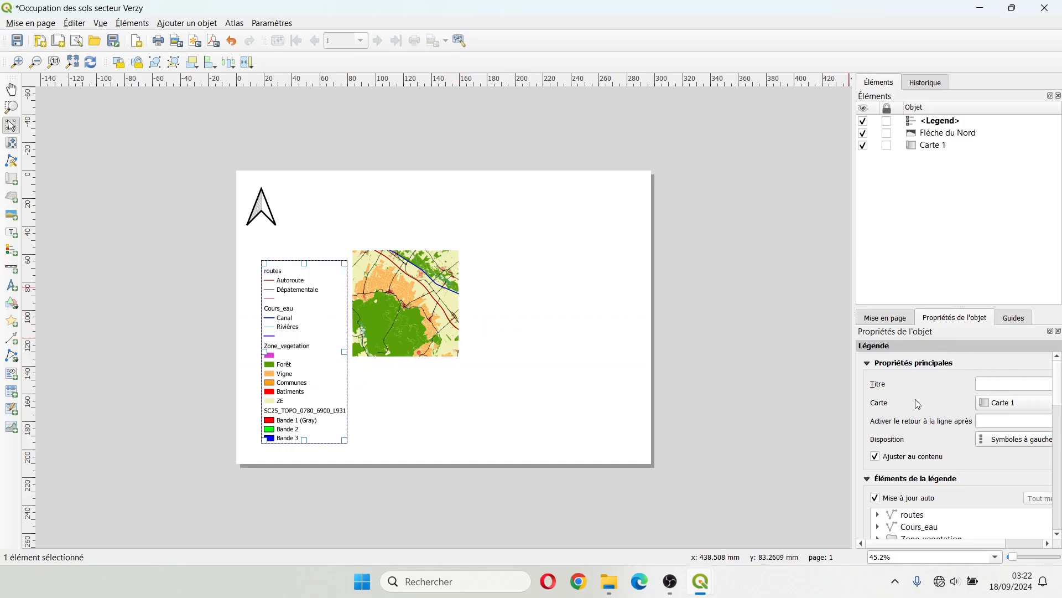
scroll(919, 403, down, 3)
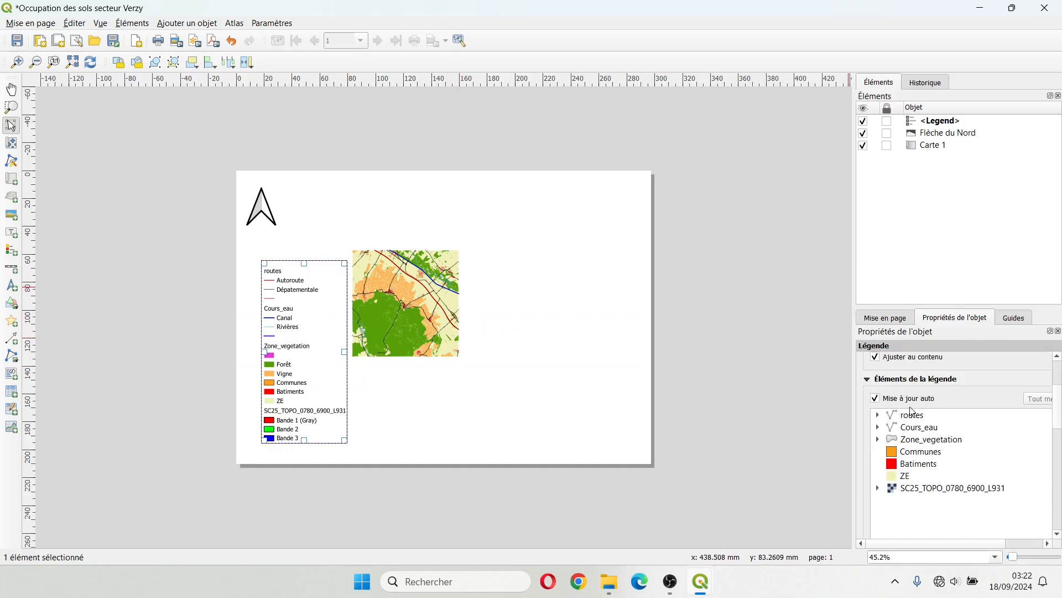
click(878, 400)
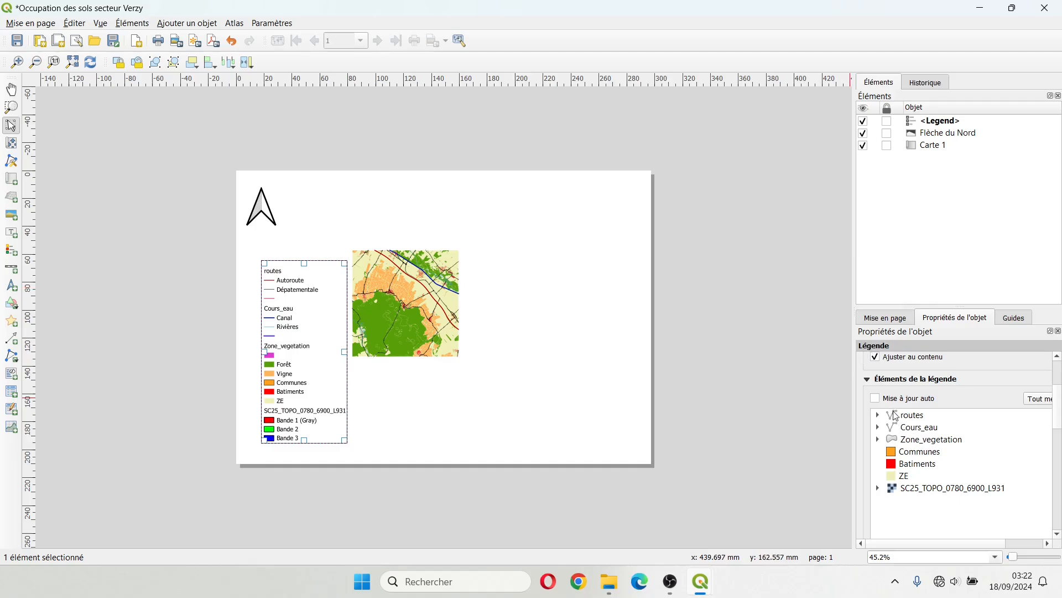
drag(897, 415, 901, 445)
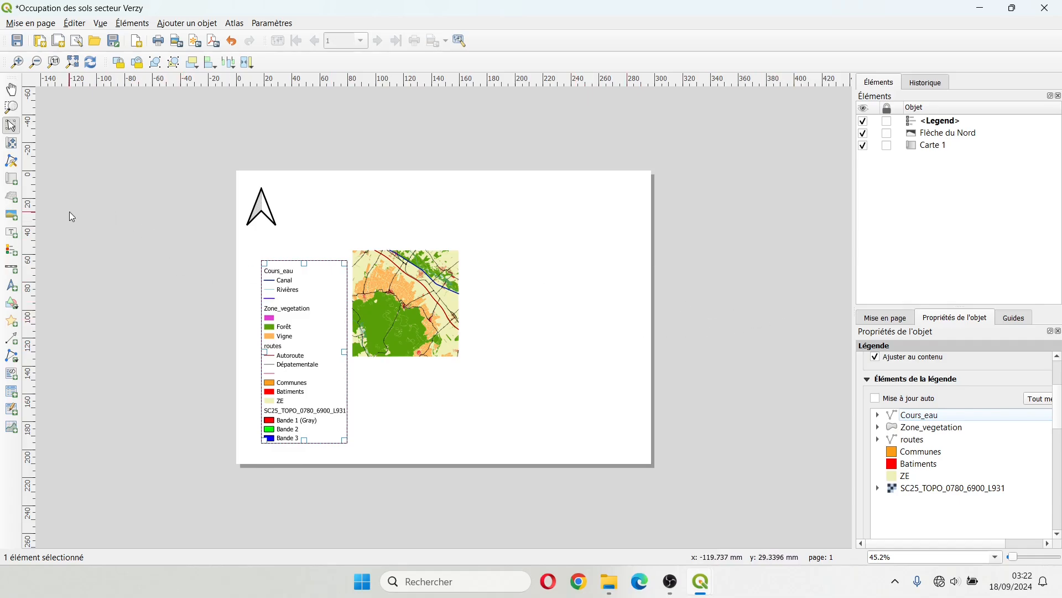
Step: Add a small scale bar below and to the right of the map, and review its unit and segment settings
click(11, 268)
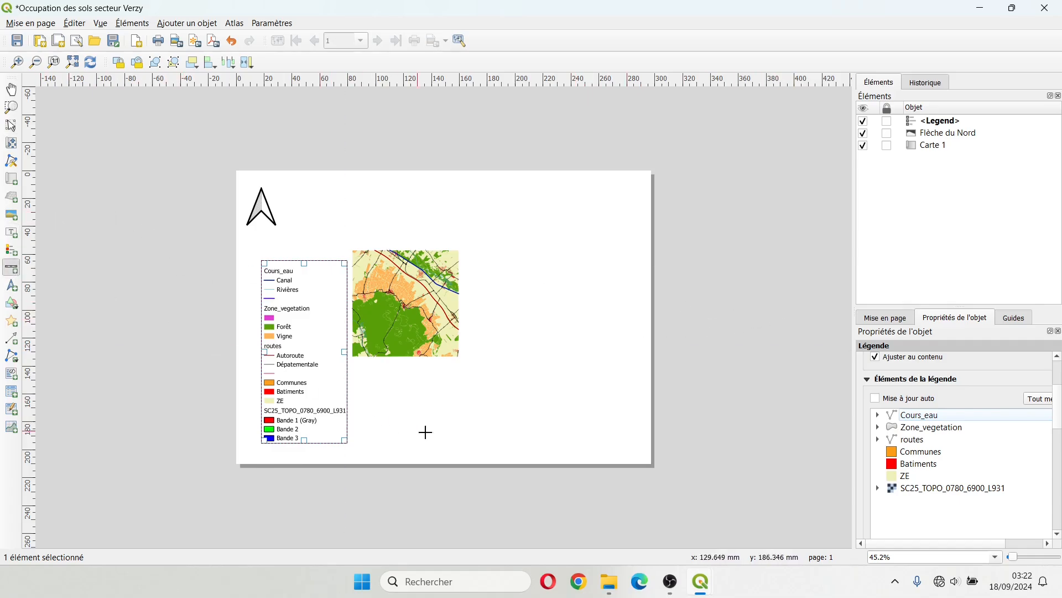
mouse_move(486, 407)
mouse_down()
mouse_move(510, 417)
mouse_move(523, 442)
mouse_up()
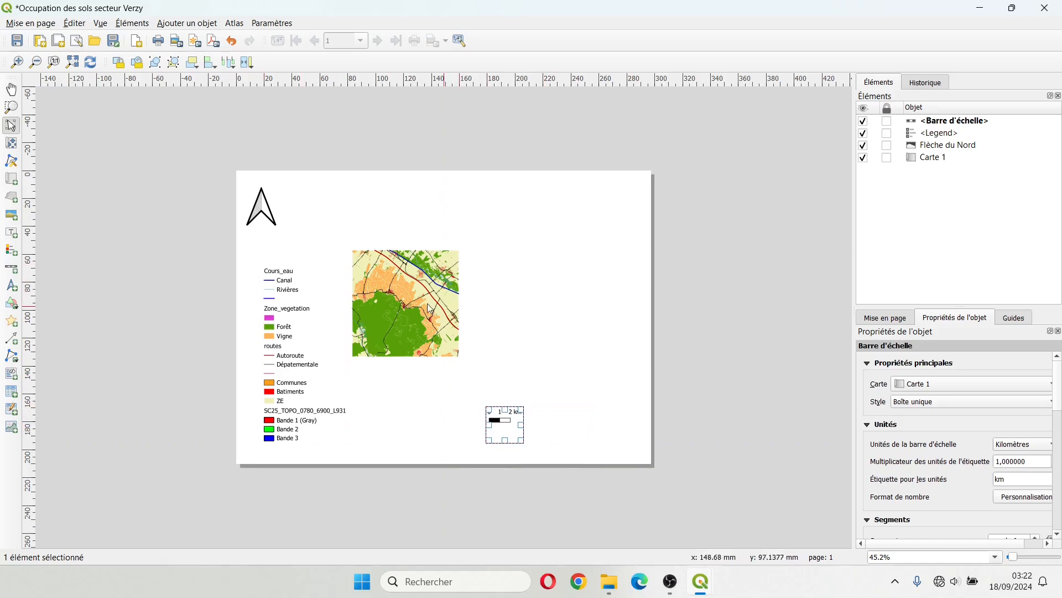
scroll(933, 443, down, 2)
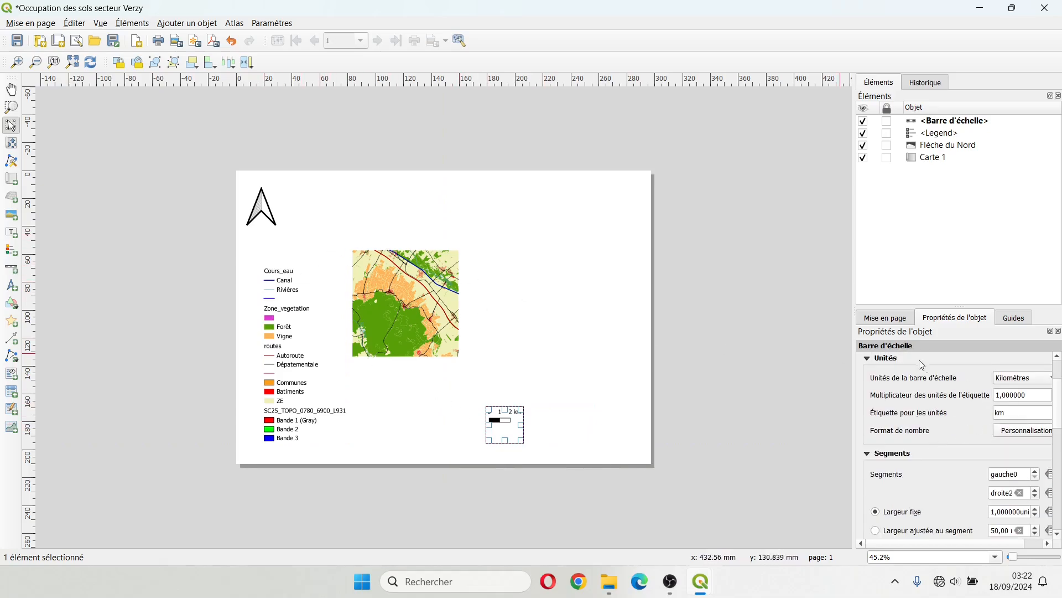
scroll(960, 422, down, 3)
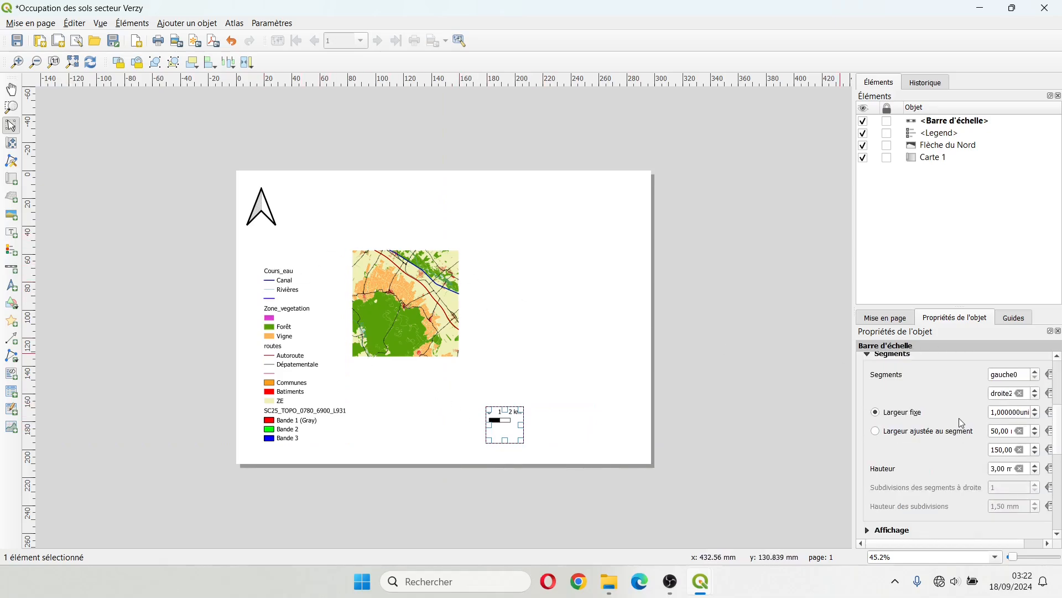
scroll(962, 422, down, 6)
scroll(955, 414, up, 8)
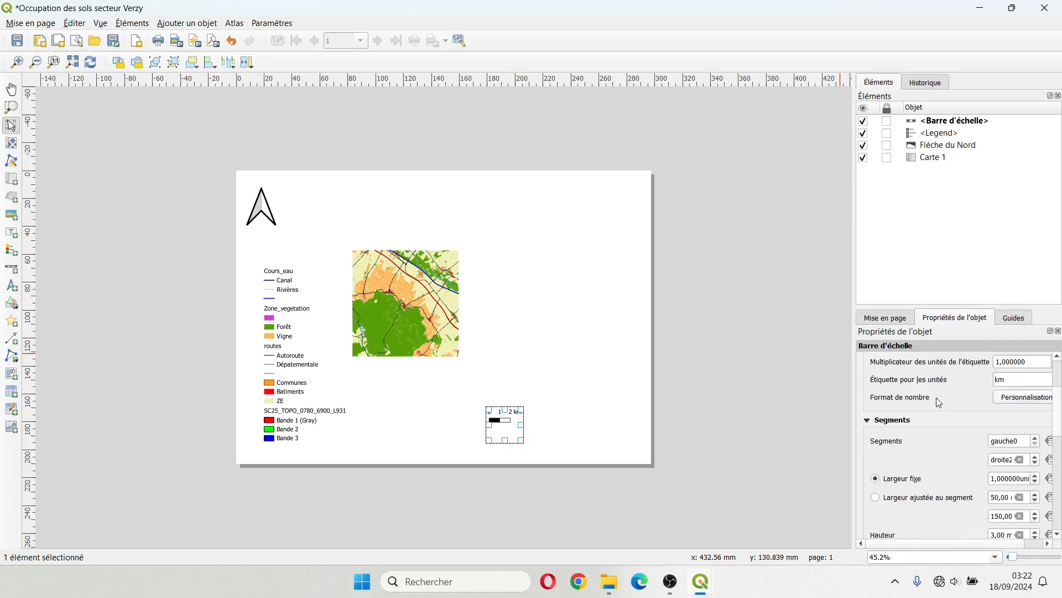
scroll(939, 402, up, 3)
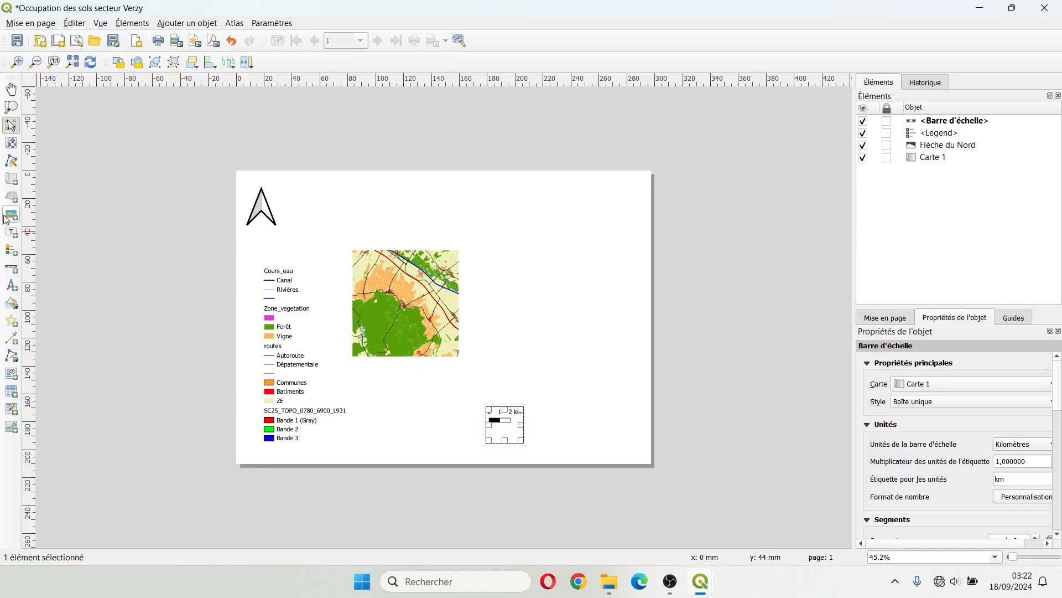
Step: Add a wide text label above the map and look through its alignment, frame and variable settings
click(11, 233)
drag(352, 185, 520, 218)
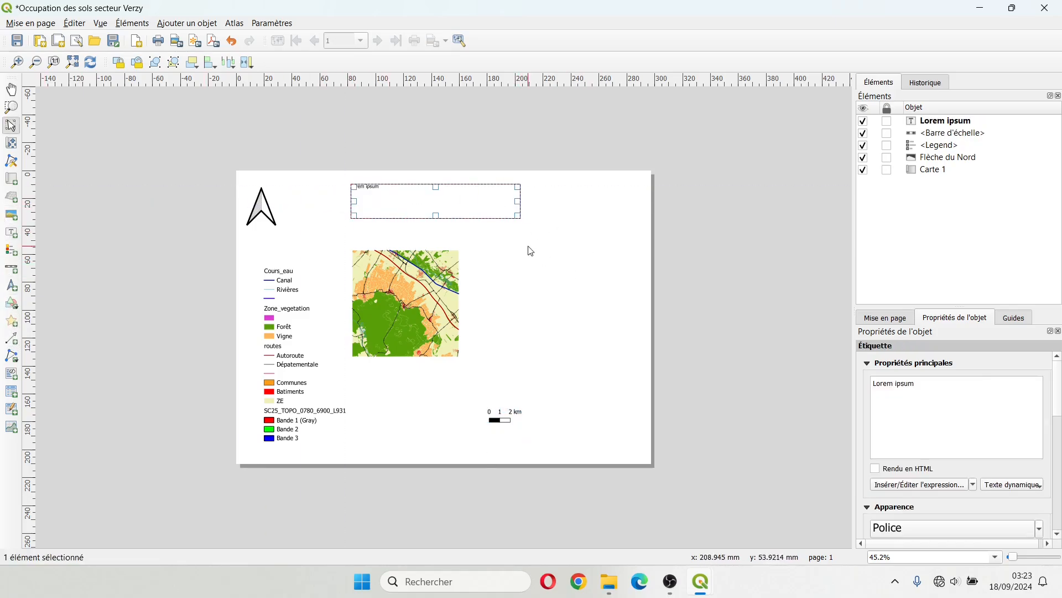
scroll(972, 426, down, 10)
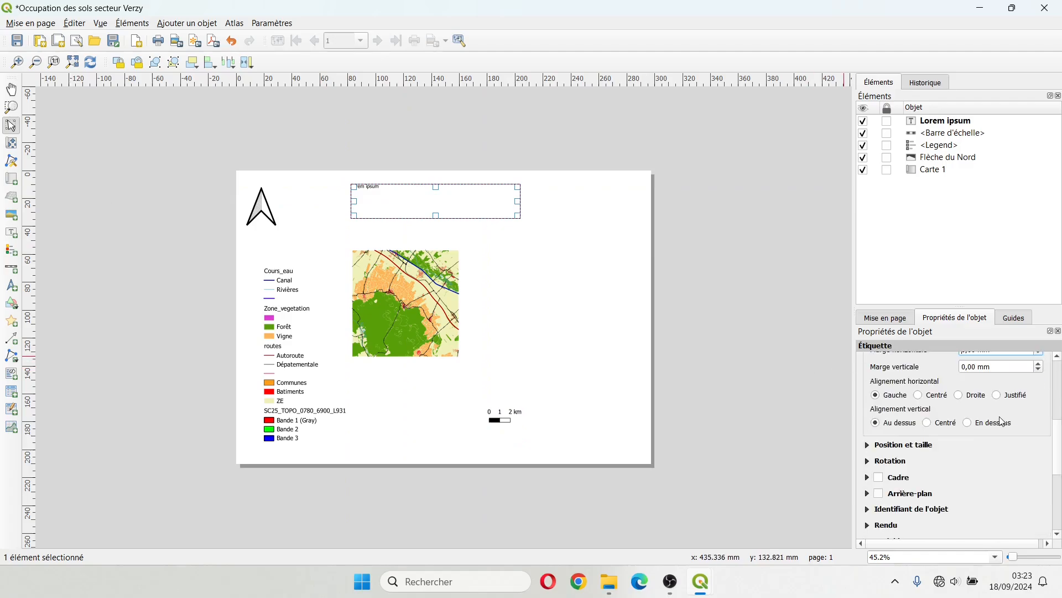
scroll(939, 443, down, 5)
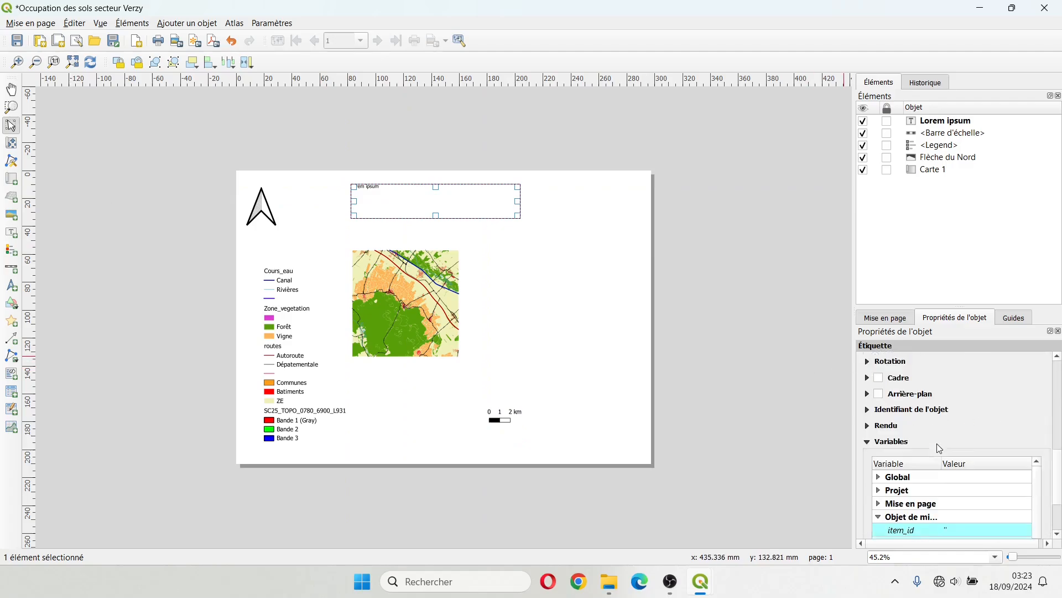
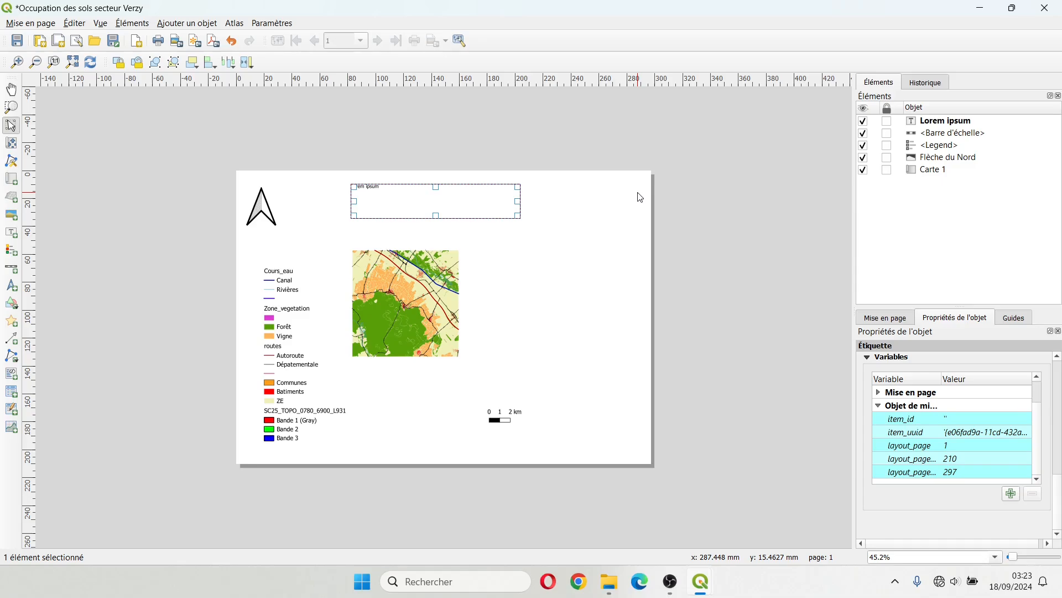
Step: Minimize the layout and project windows and close the open Cours_eau attribute table
click(979, 7)
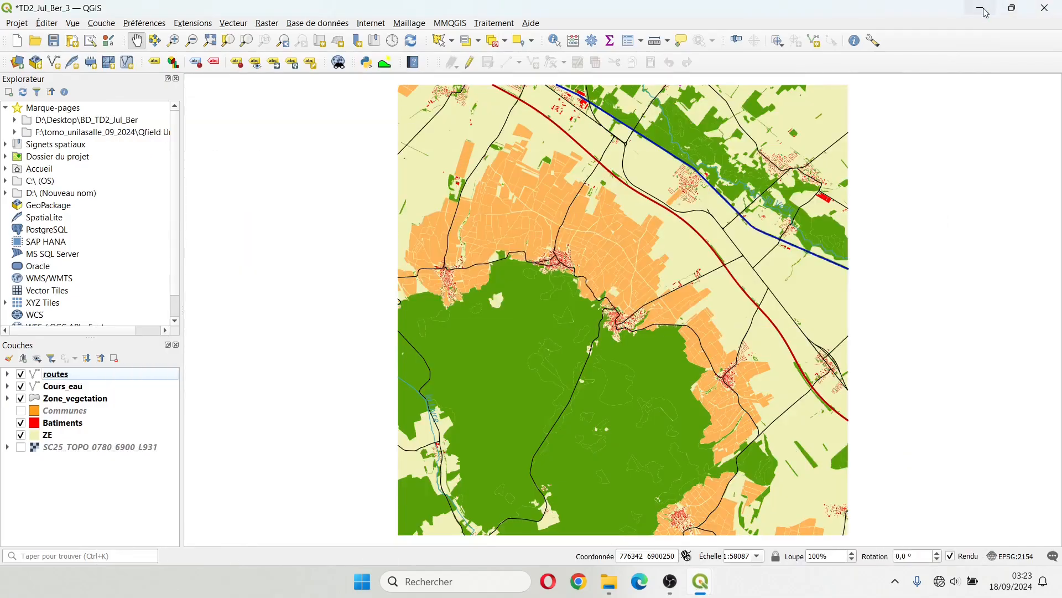
click(983, 9)
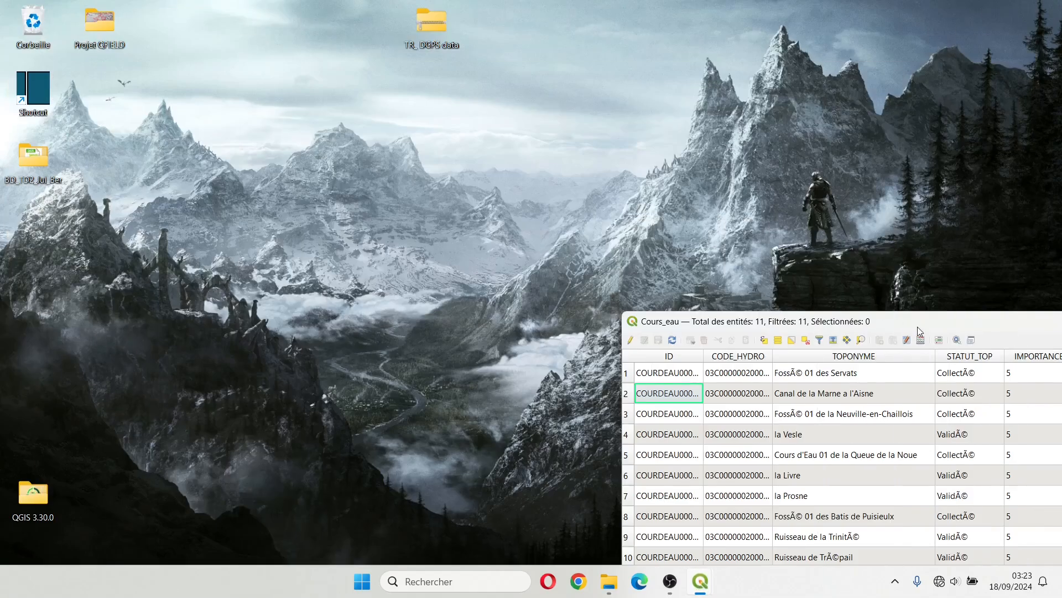
drag(1056, 317, 769, 296)
click(861, 294)
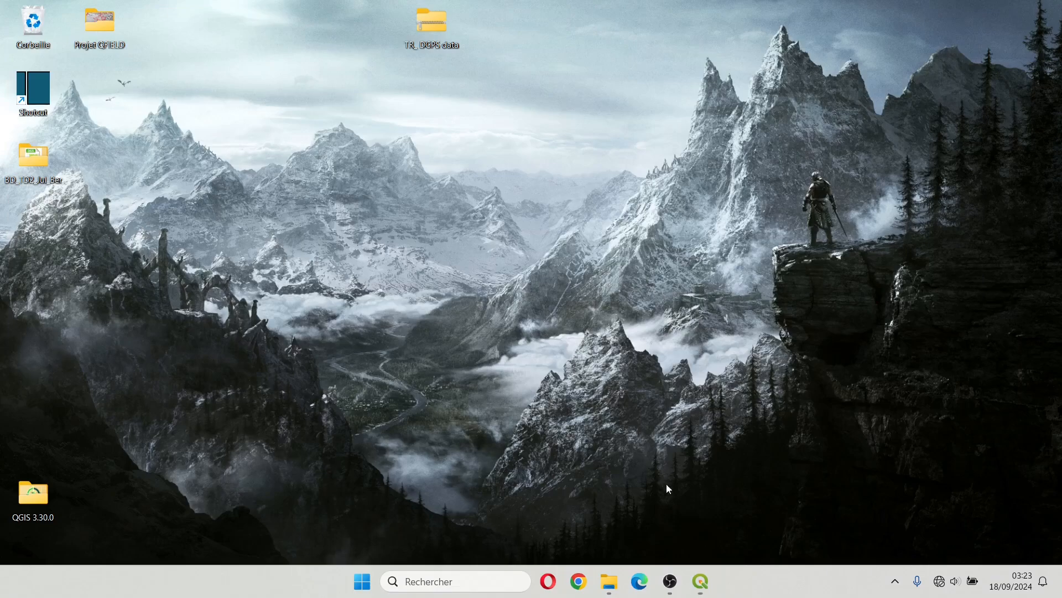
click(700, 582)
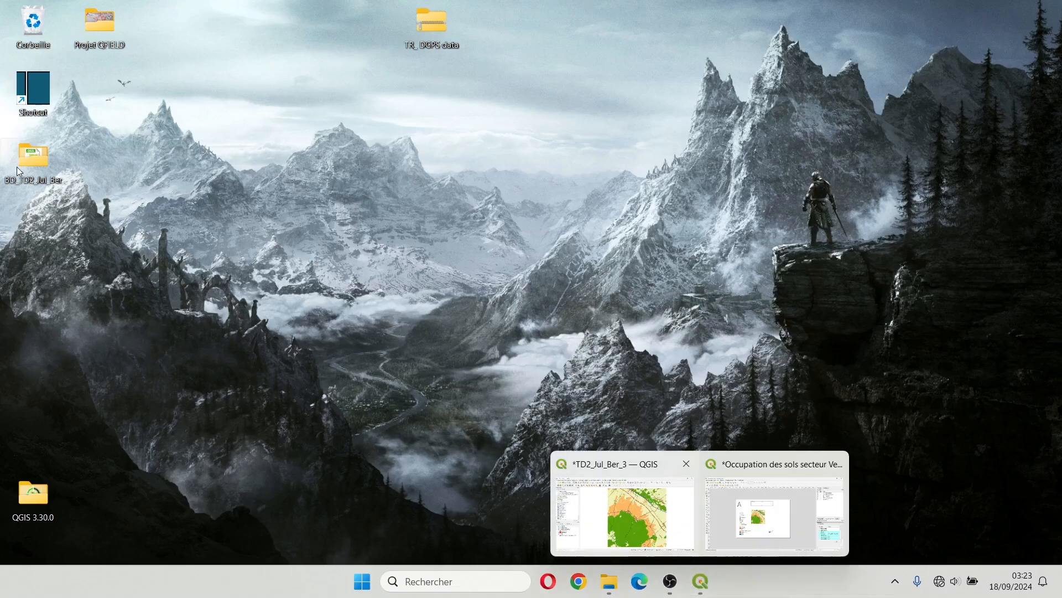
Step: Open the BD_TD2_Jul_Ber folder from the desktop and check the file type in TD2_Jul_Ber_2's properties, then close both
double_click(35, 155)
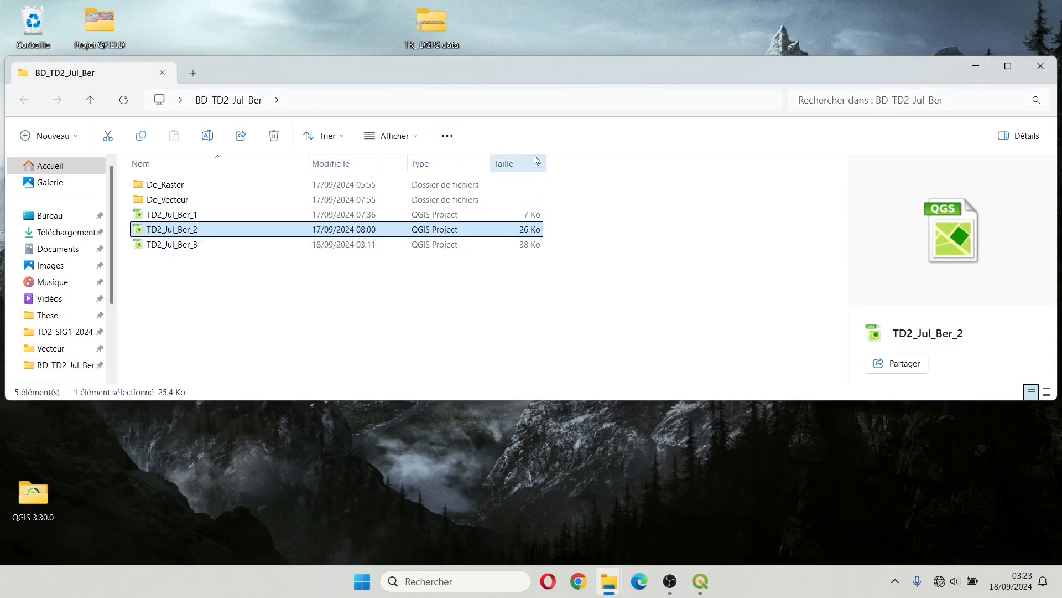
right_click(174, 233)
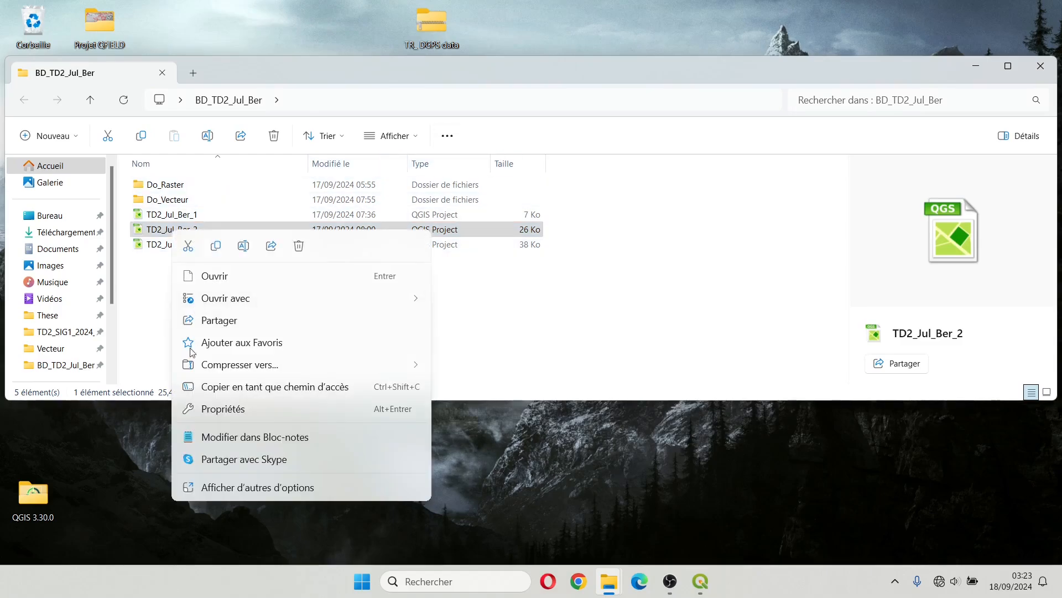
click(223, 408)
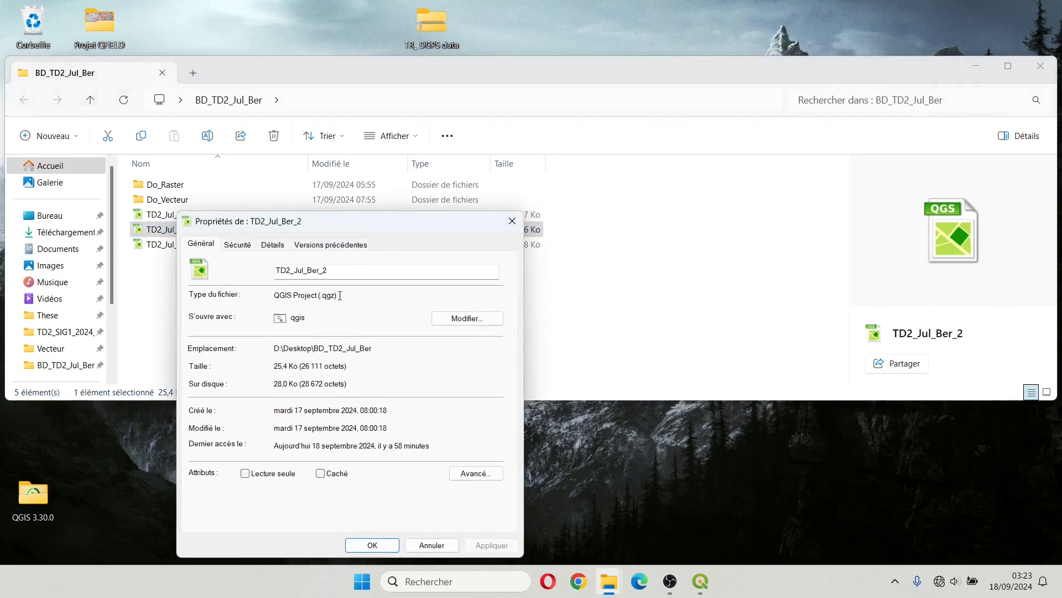
double_click(322, 296)
click(379, 318)
click(511, 223)
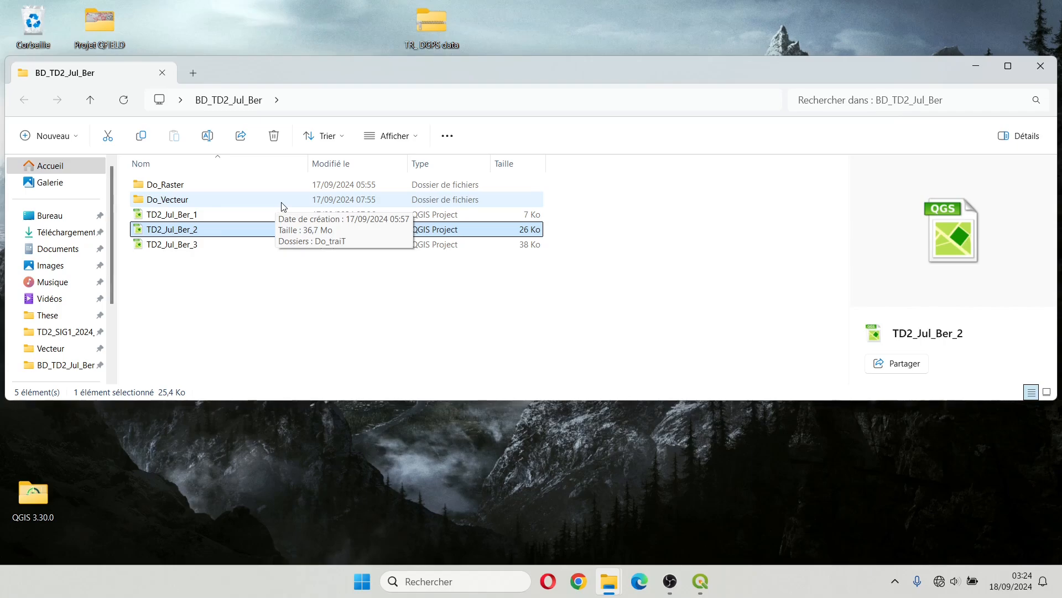
click(352, 301)
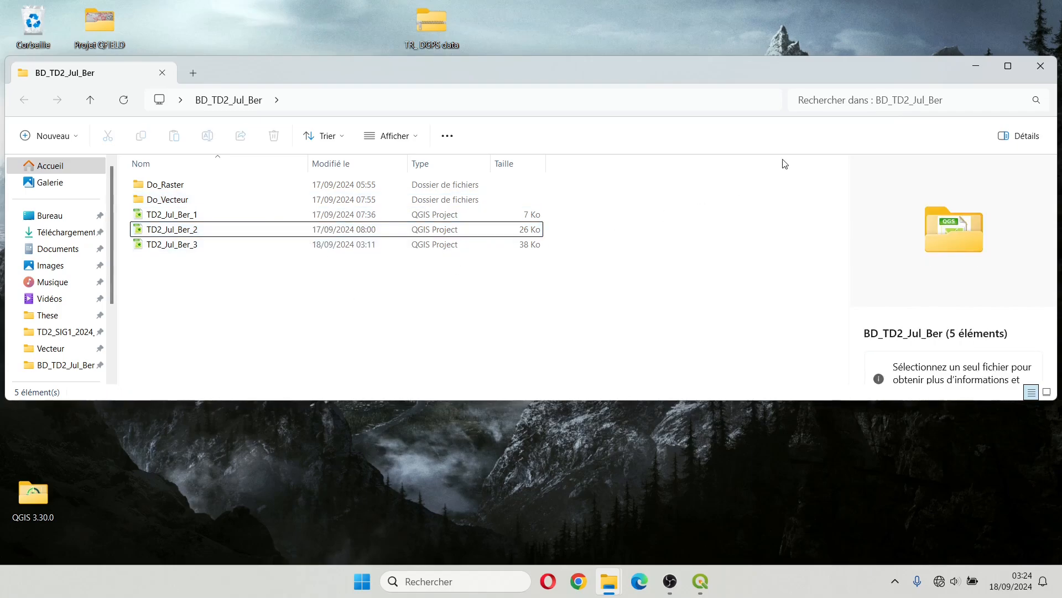
click(1038, 67)
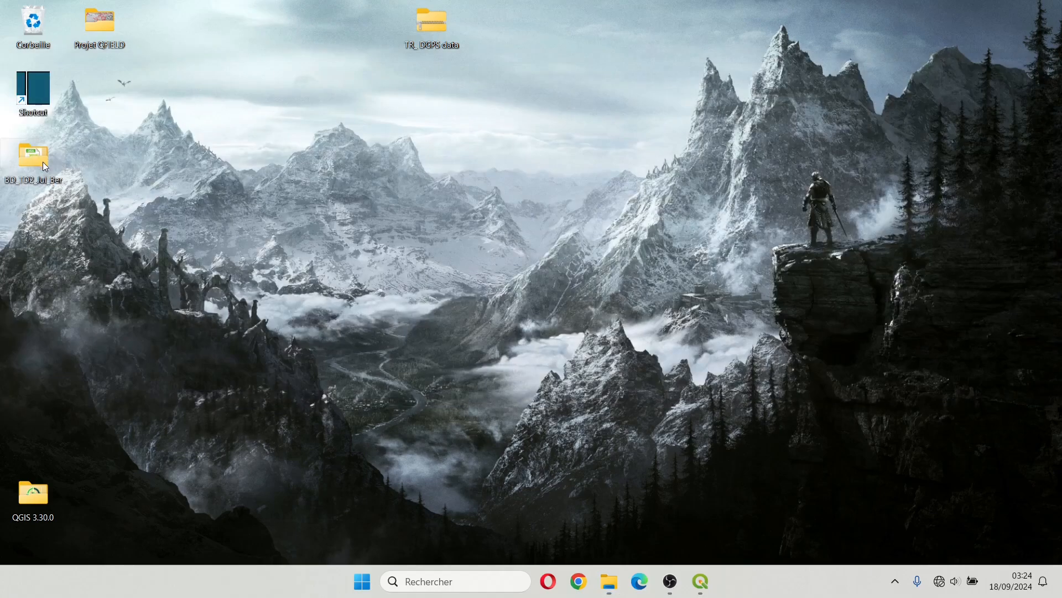
Step: Close the TD2_Jul_Ber_3 project in QGIS, saving its changes
right_click(40, 155)
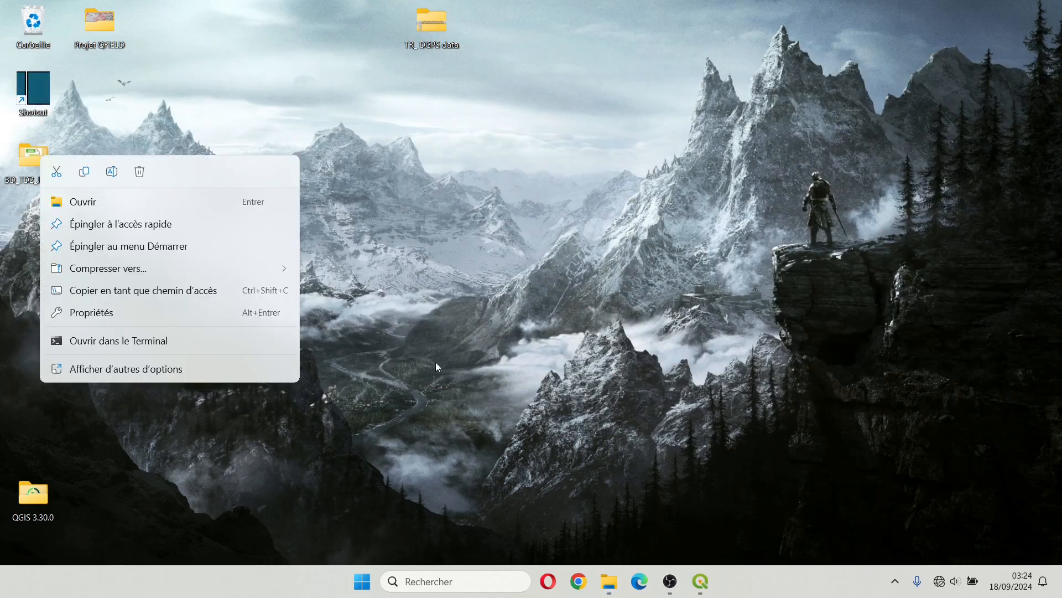
click(705, 575)
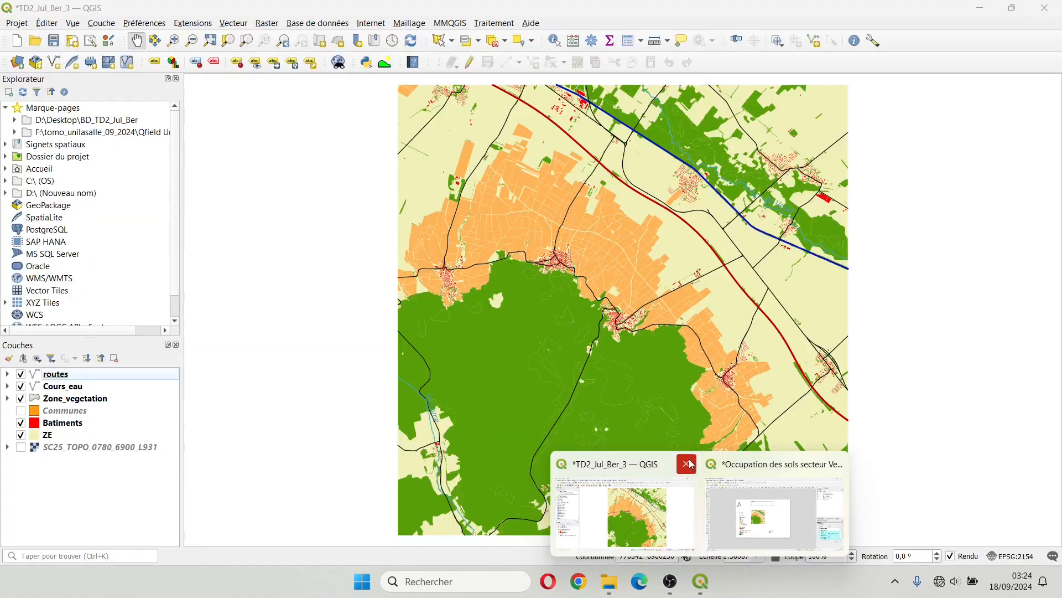
click(690, 464)
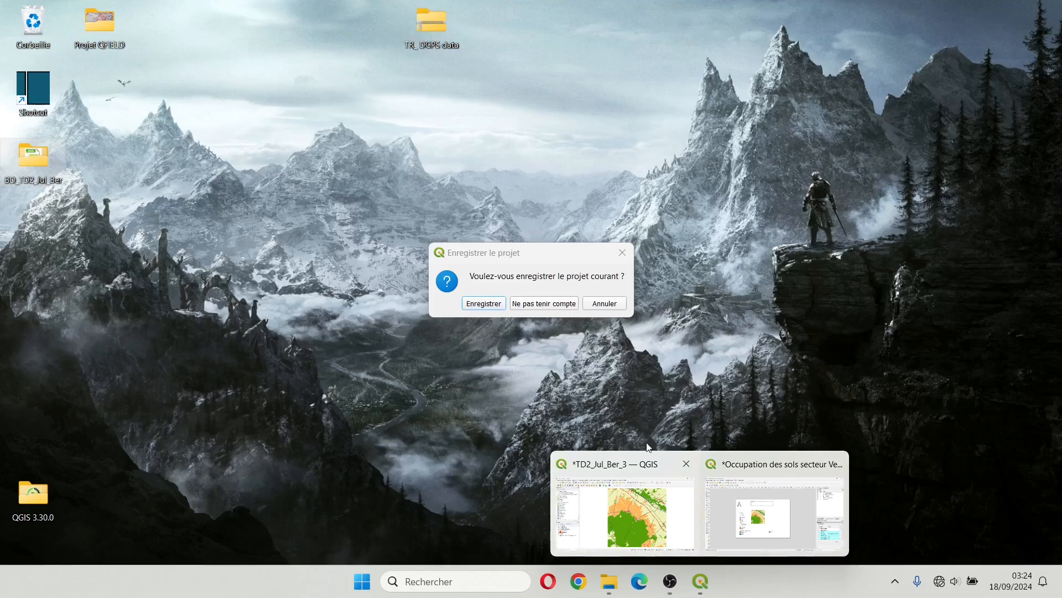
click(468, 303)
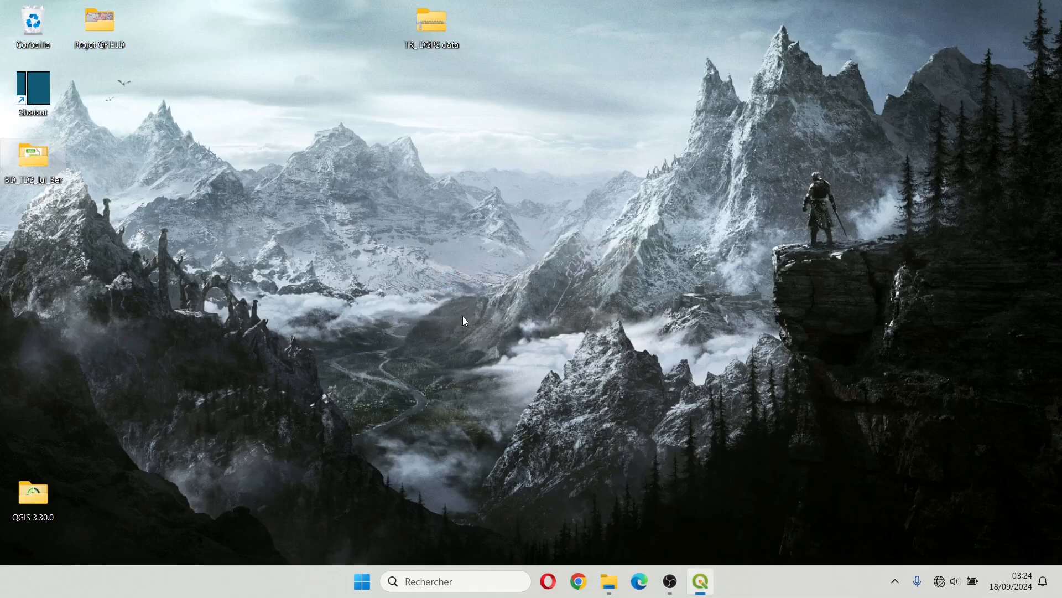
right_click(25, 162)
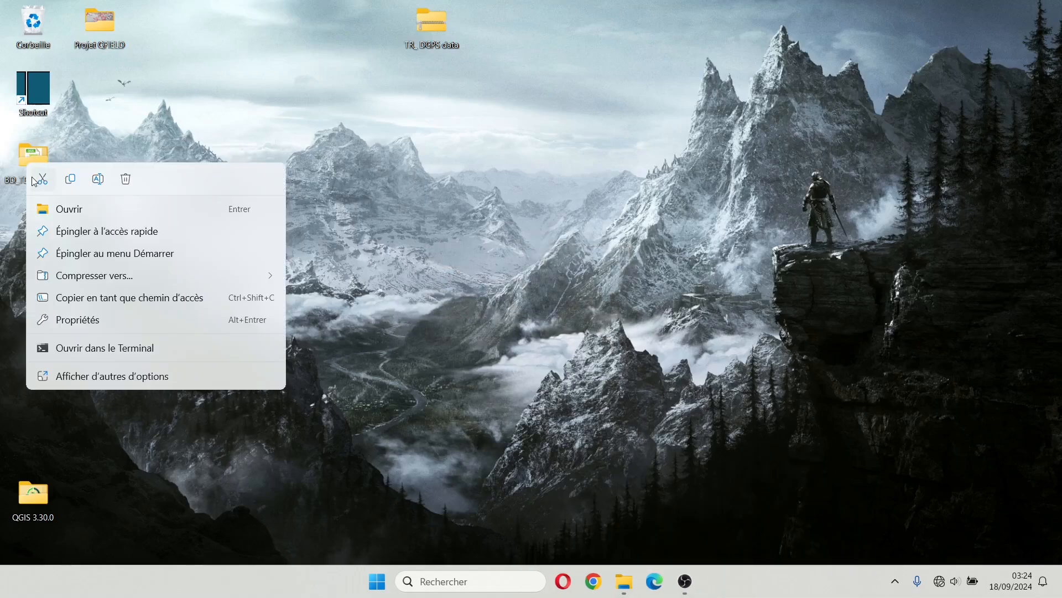
click(62, 318)
click(366, 175)
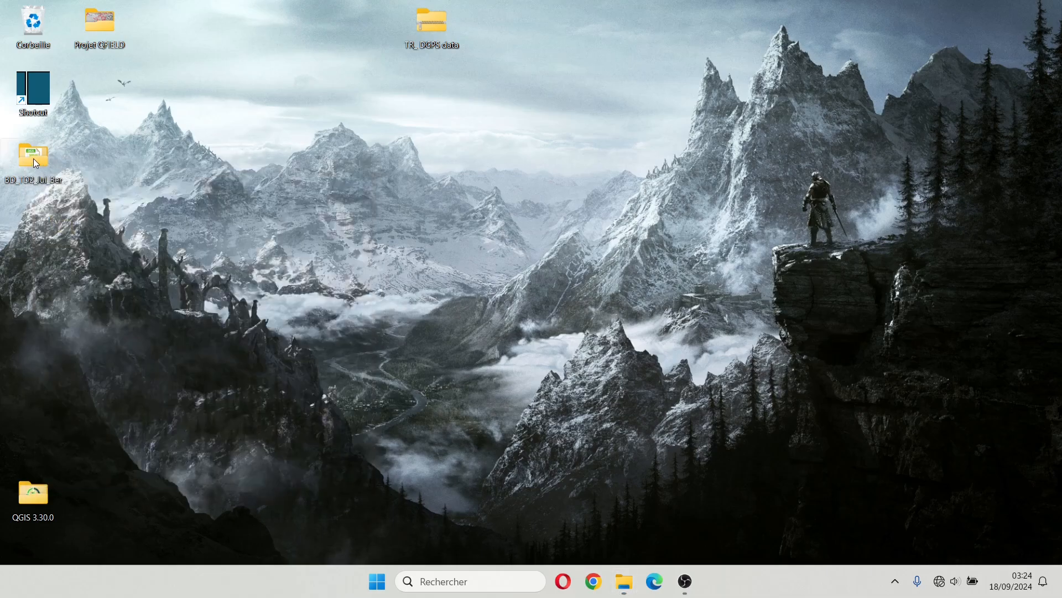
Step: Compress the BD_TD2_Jul_Ber folder with 7-Zip into BD_TD2_Jul_Ber.7z, using compression level 7 - Maximum
right_click(35, 158)
click(85, 377)
mouse_move(157, 216)
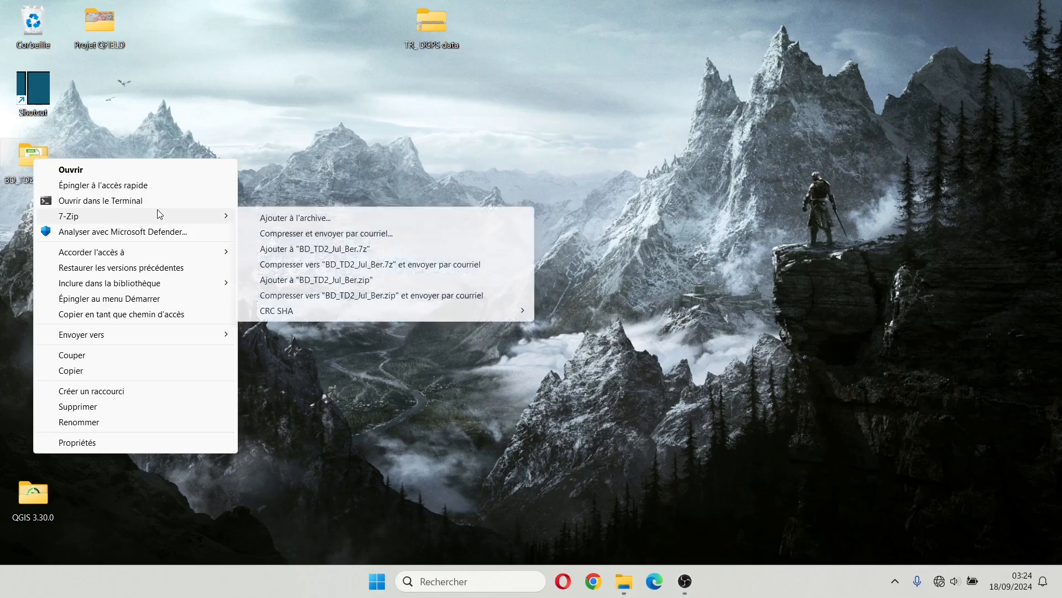
click(277, 222)
click(480, 177)
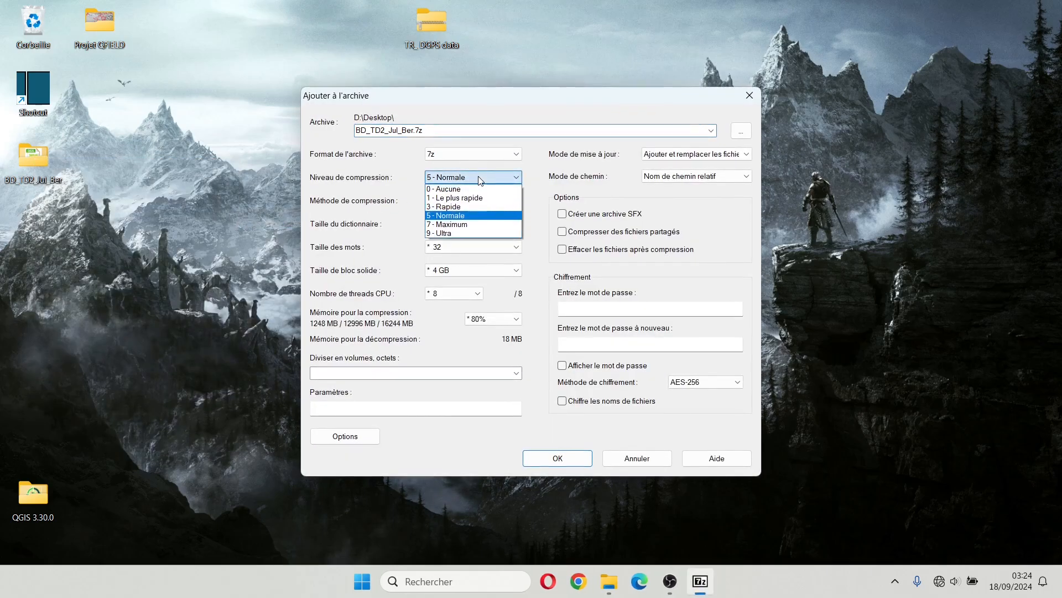
click(489, 224)
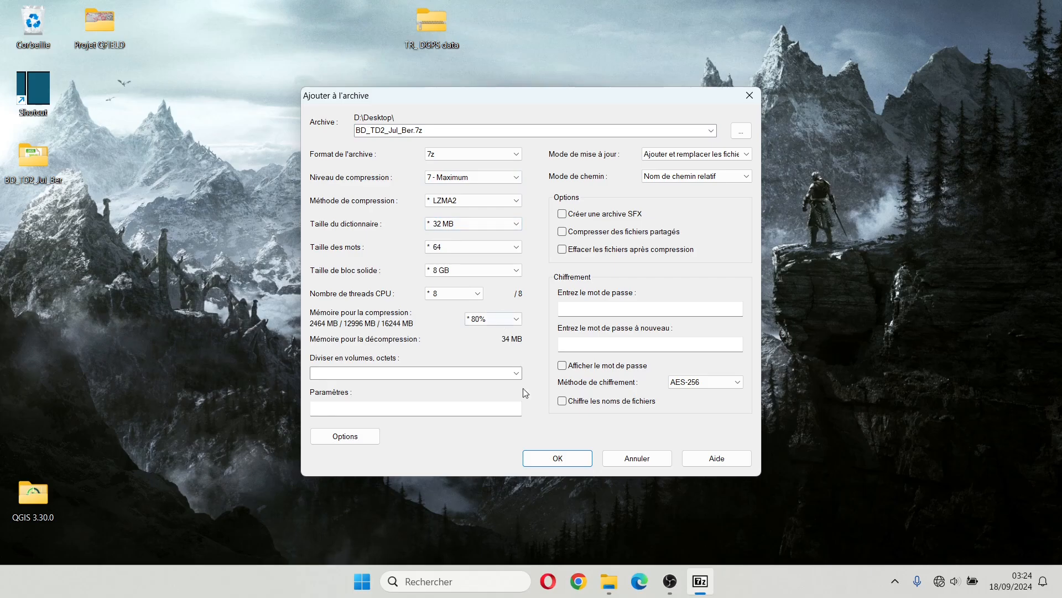
click(548, 454)
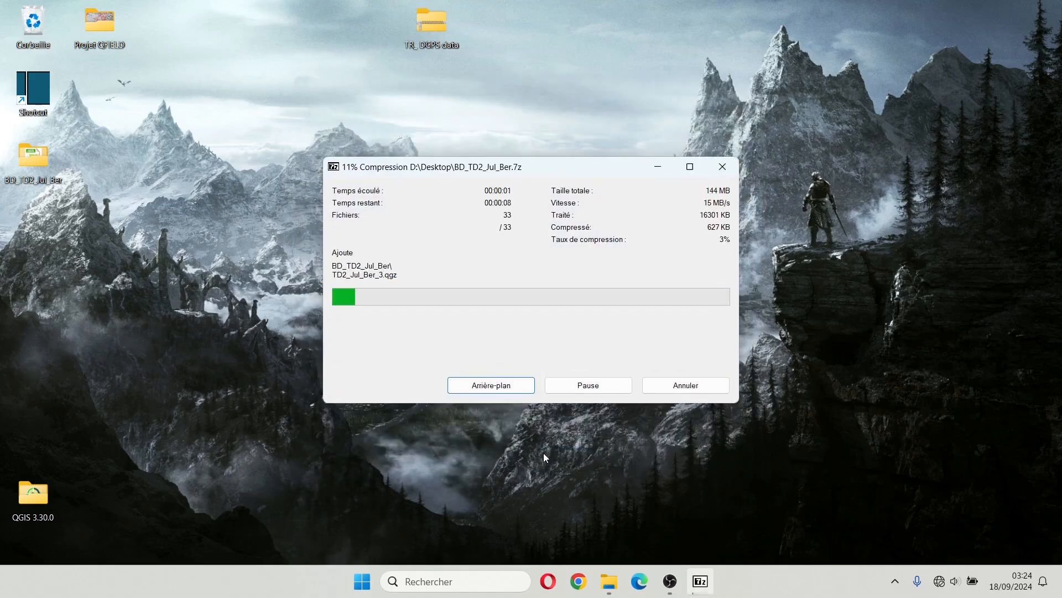